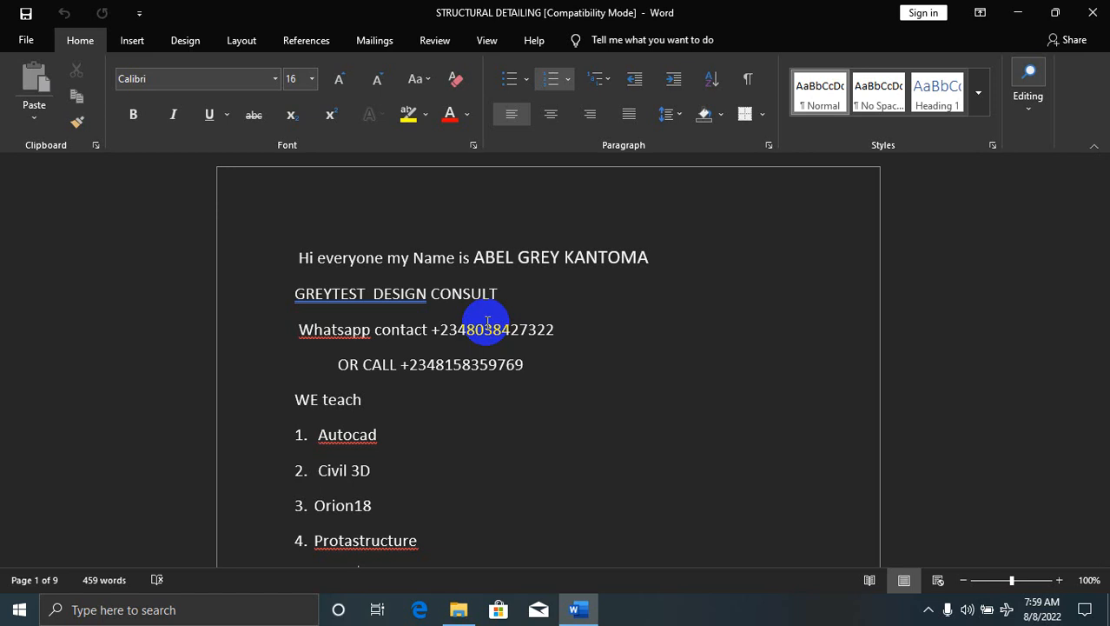
Minimise the Word document and launch ARCHICAD 25 from the desktop shortcut
click(1017, 13)
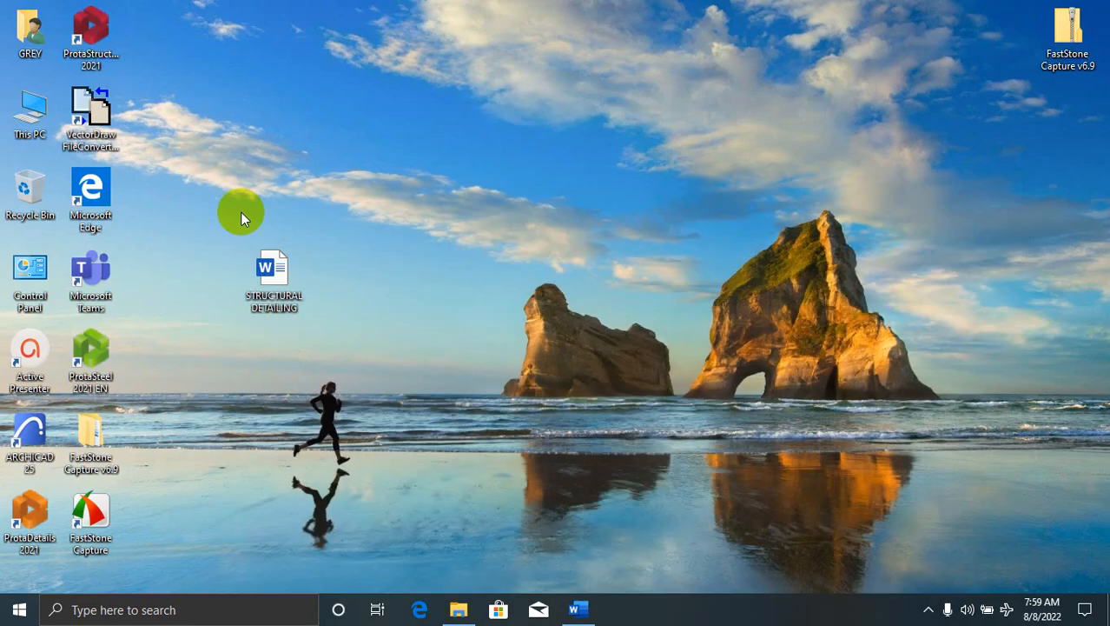
double_click(37, 441)
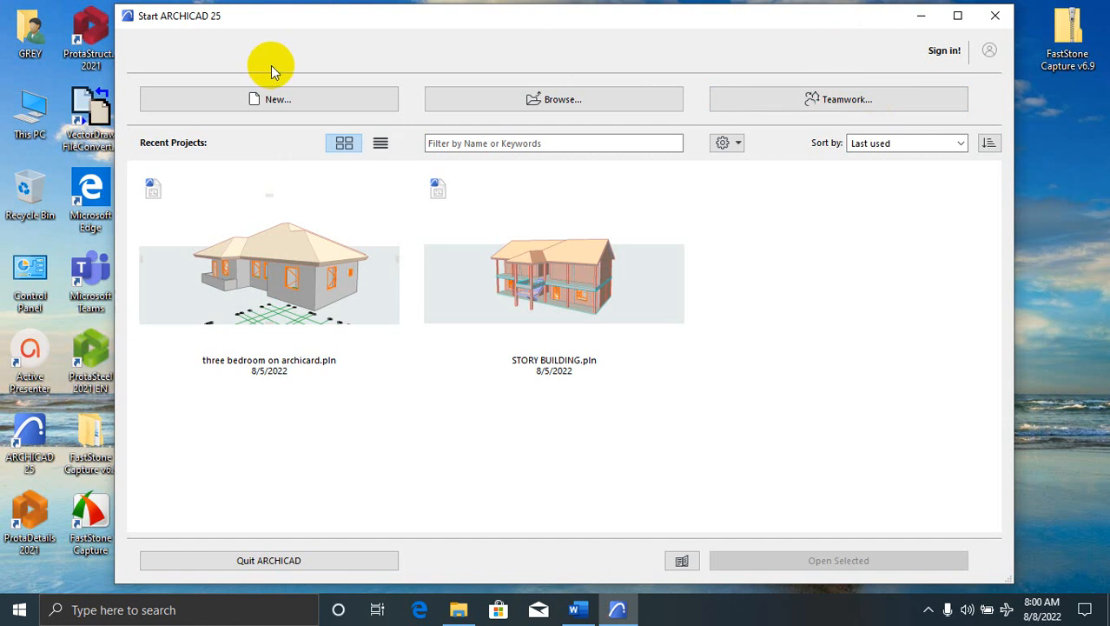
Start a new project on ARCHICAD 25 Template.tpl with the Architectural Profile 25 work environment
click(276, 101)
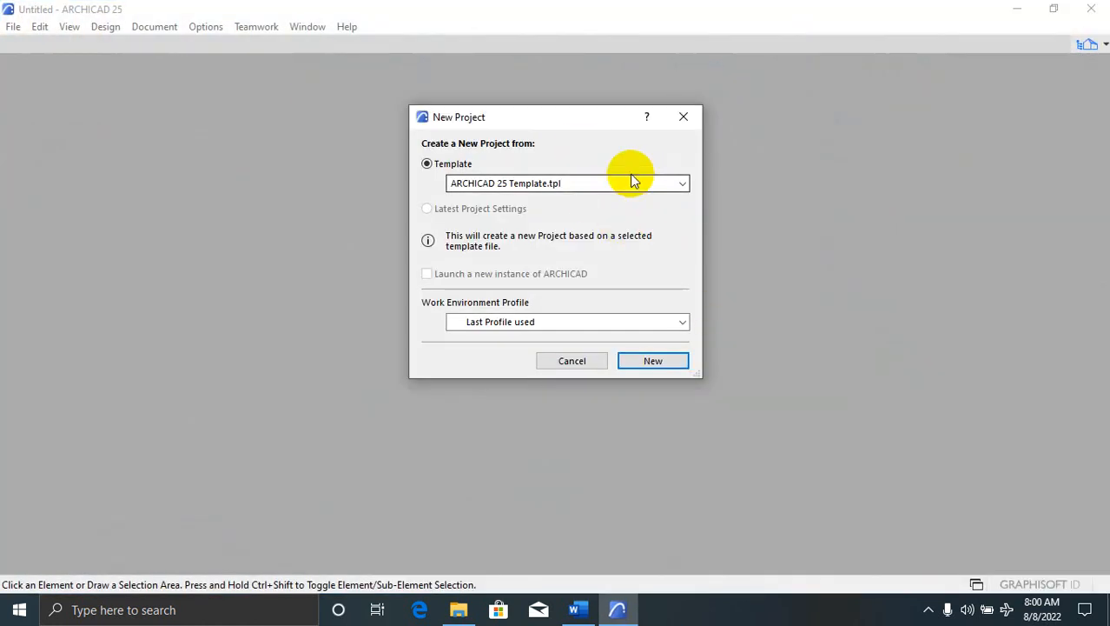
click(679, 188)
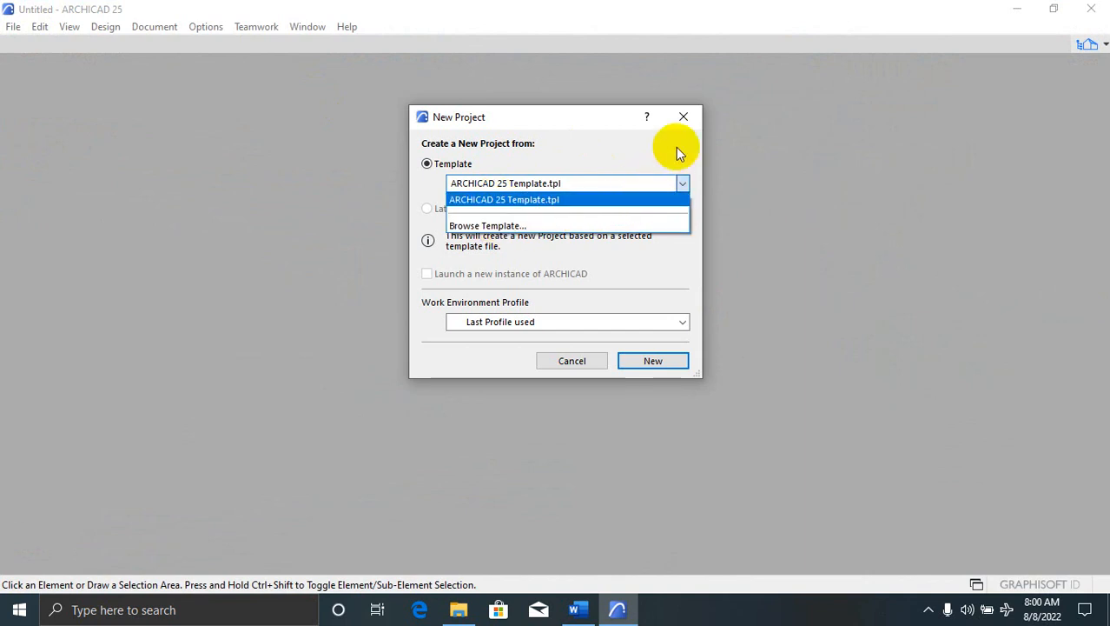
click(650, 198)
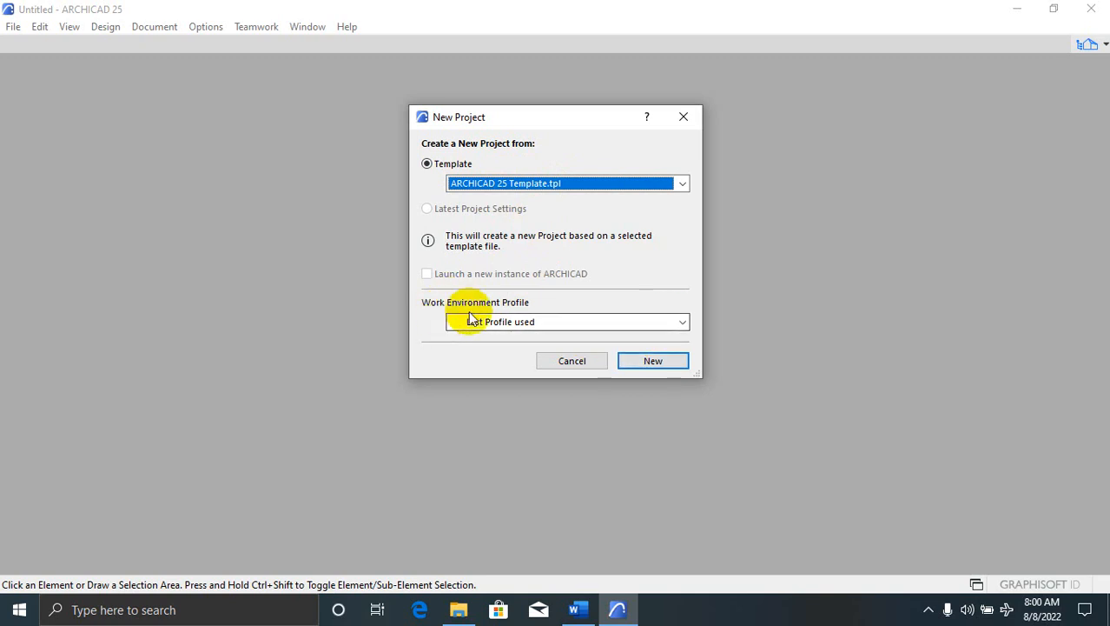
click(684, 321)
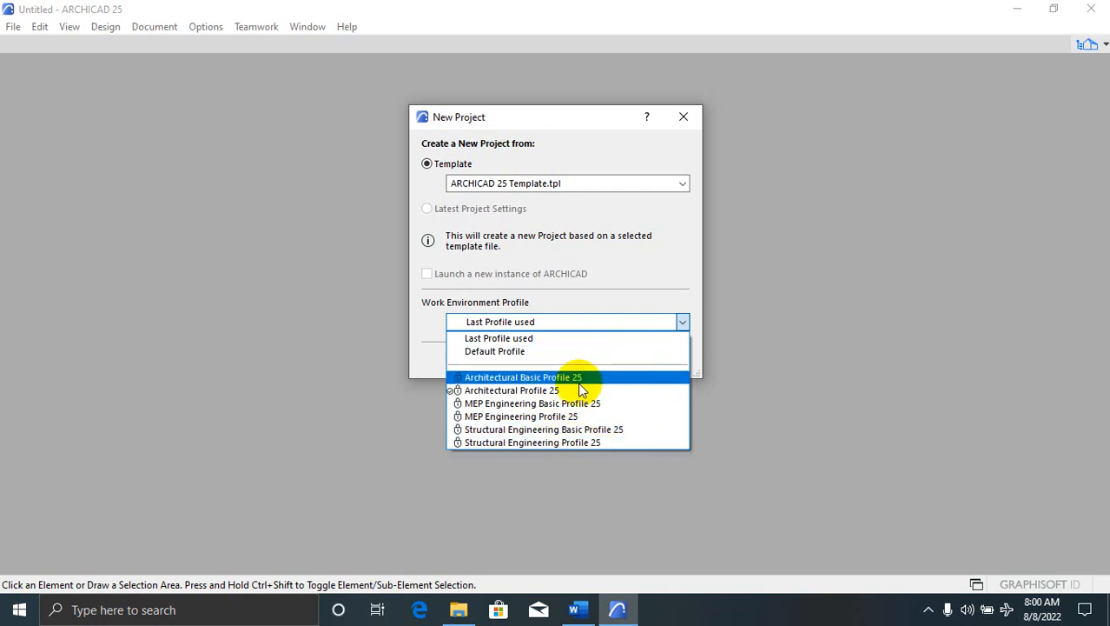
click(626, 391)
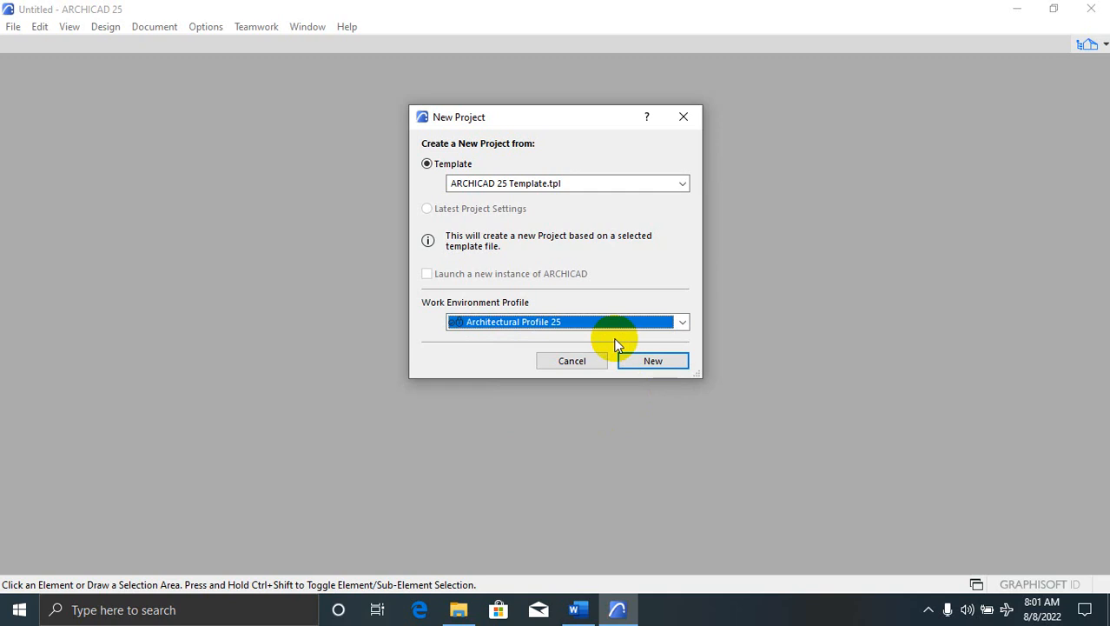
click(677, 321)
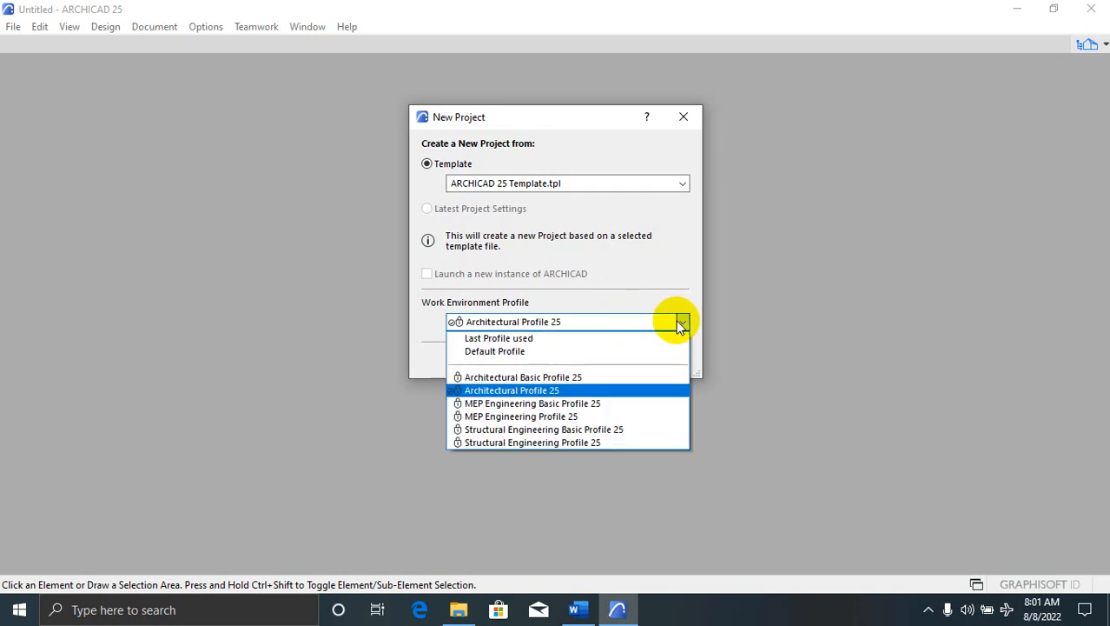
click(522, 338)
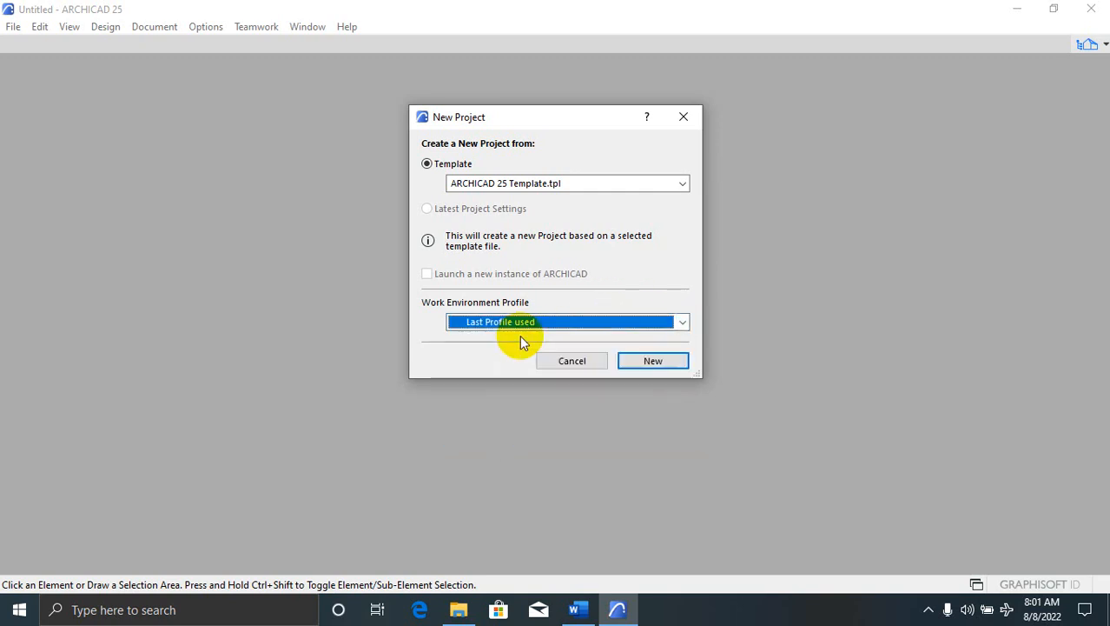
click(682, 321)
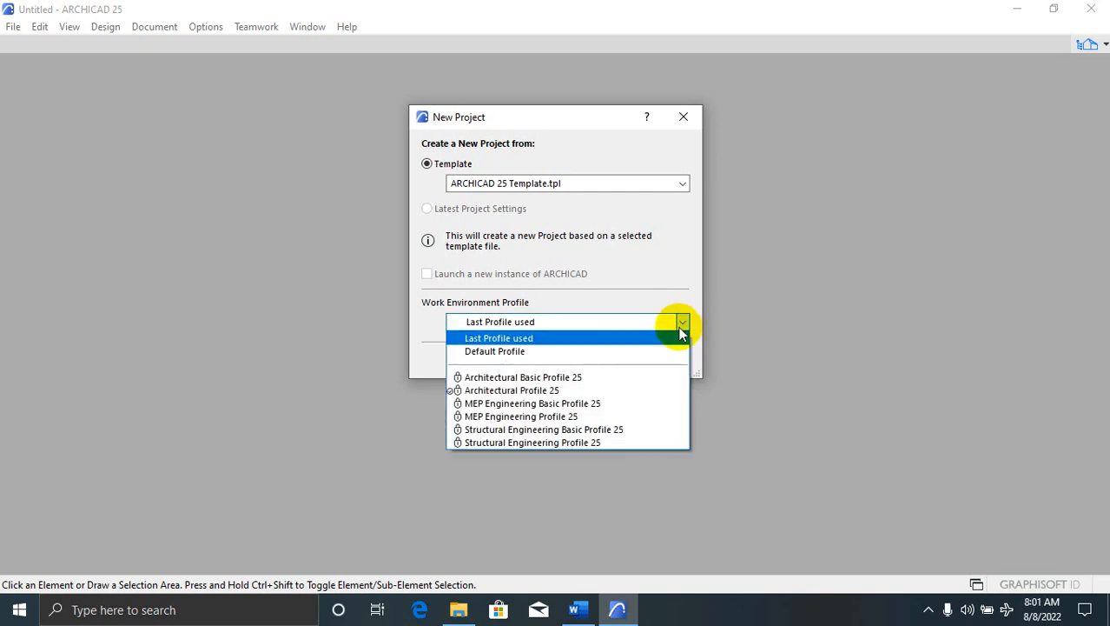
click(613, 393)
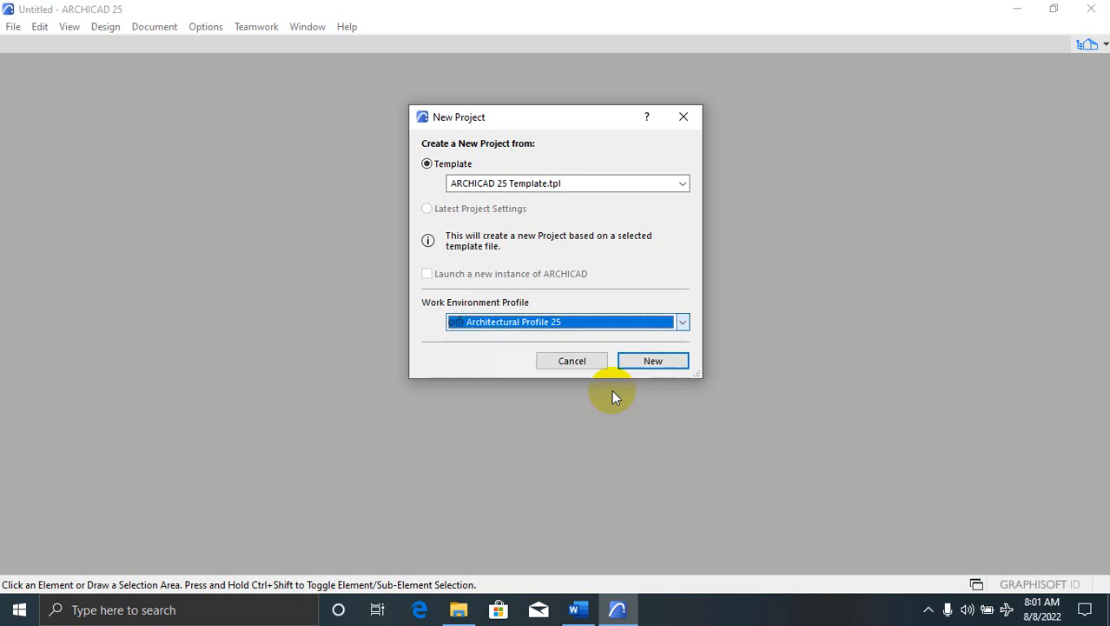
click(646, 359)
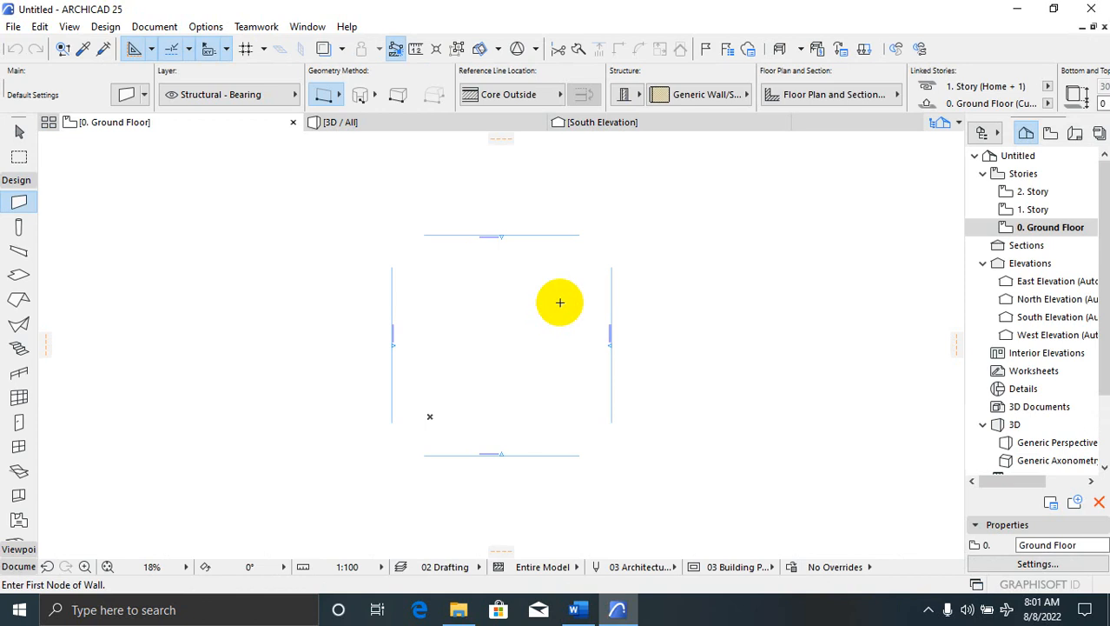
click(372, 122)
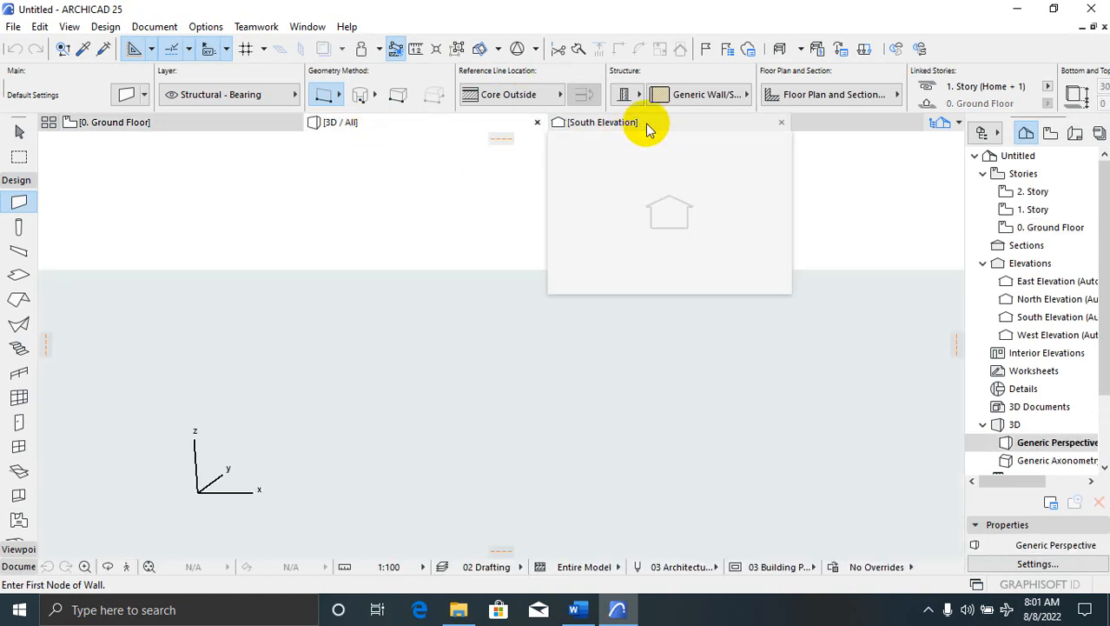
click(630, 126)
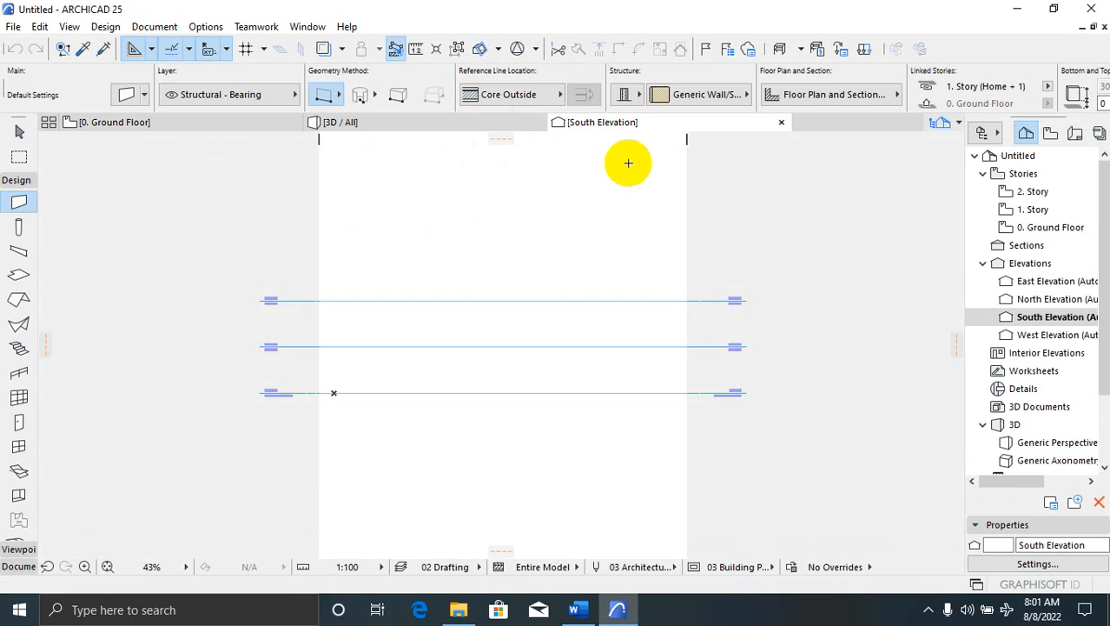
click(128, 126)
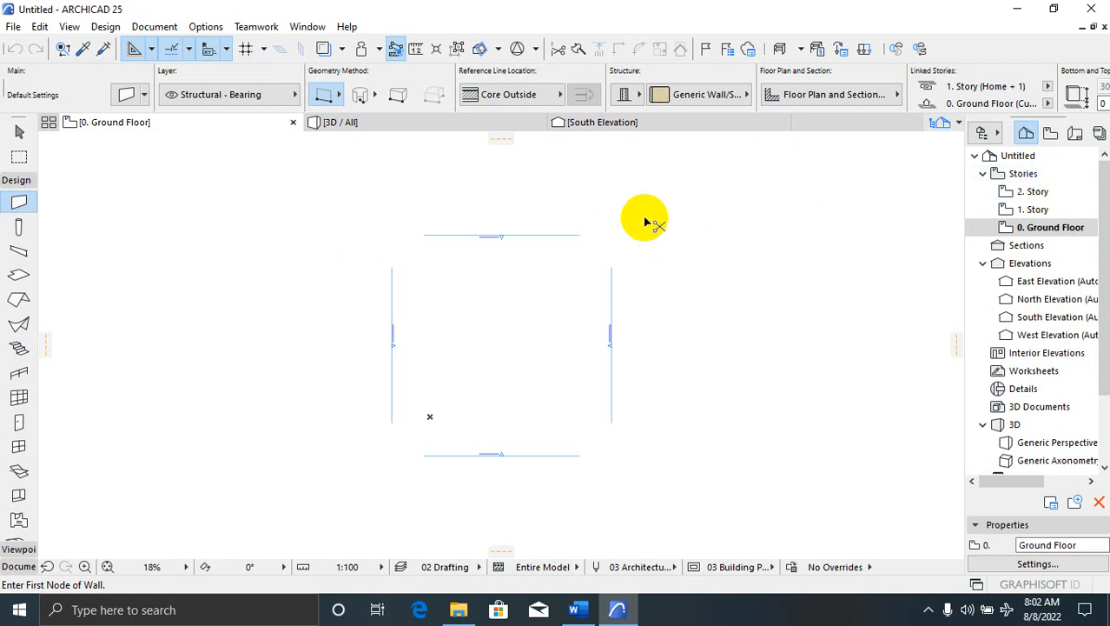
Open Story Settings (Ctrl+7), edit the FIRST FLOOR name and select the Ground Floor story
key(ctrl+7)
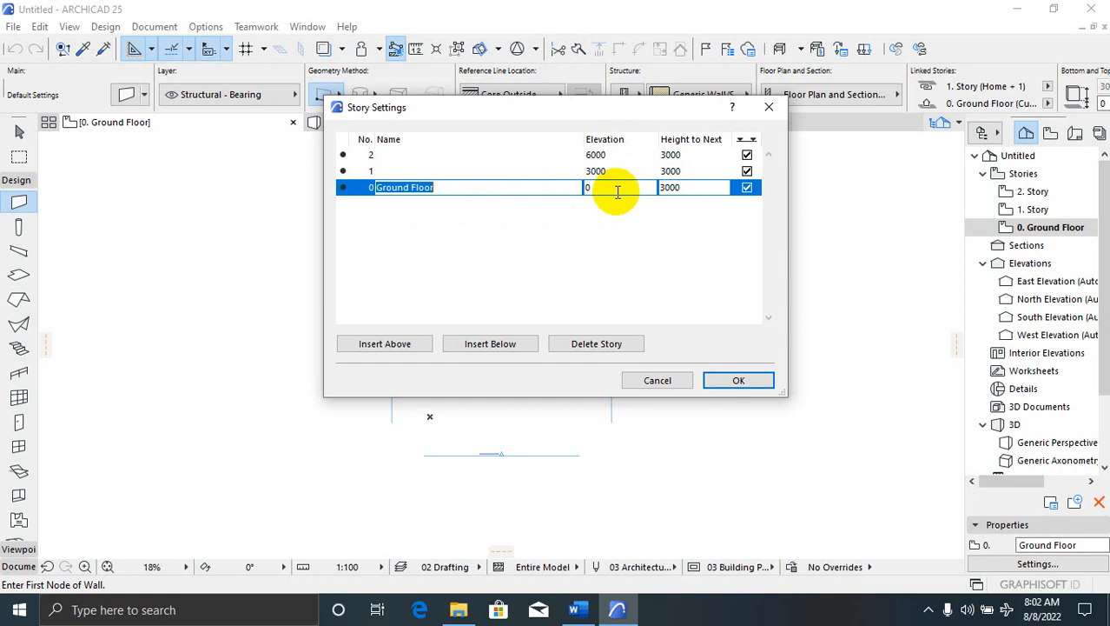
click(436, 171)
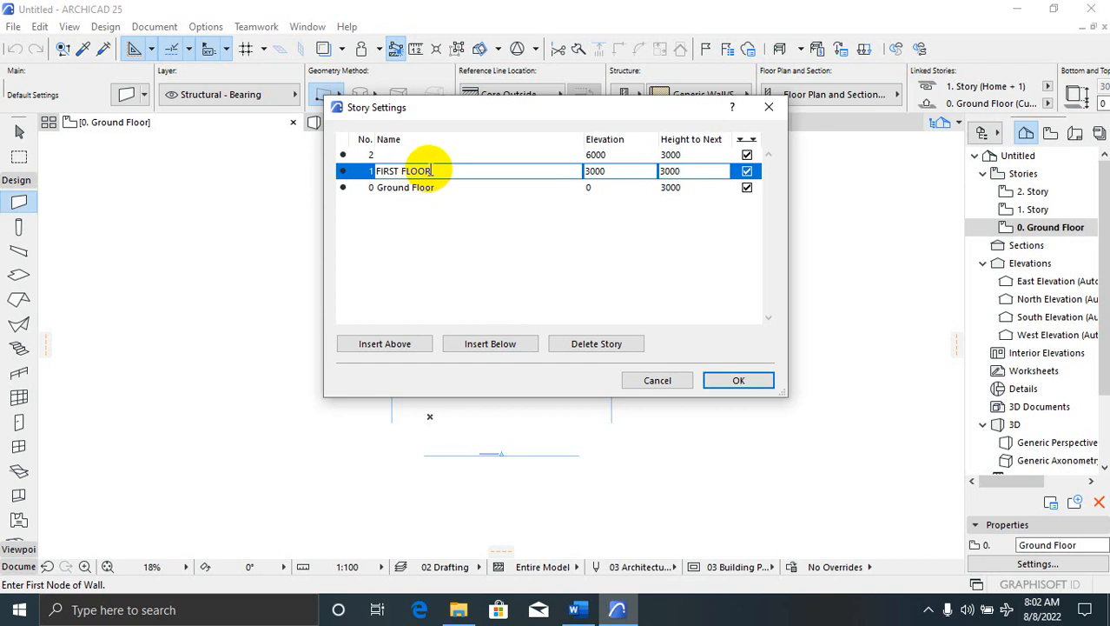
drag(463, 172, 351, 172)
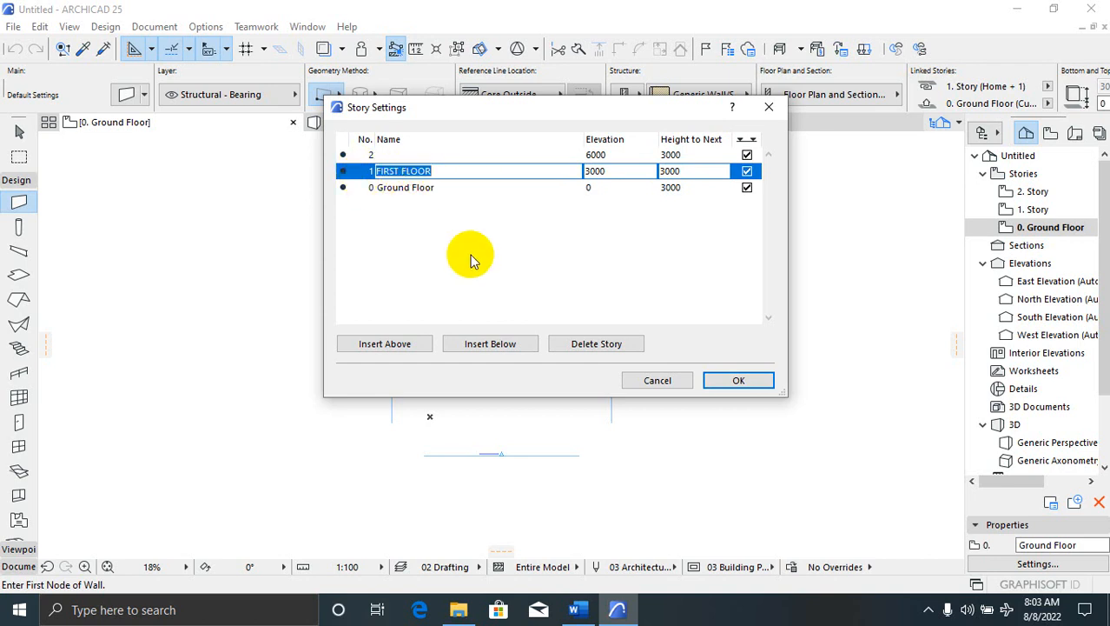
click(435, 153)
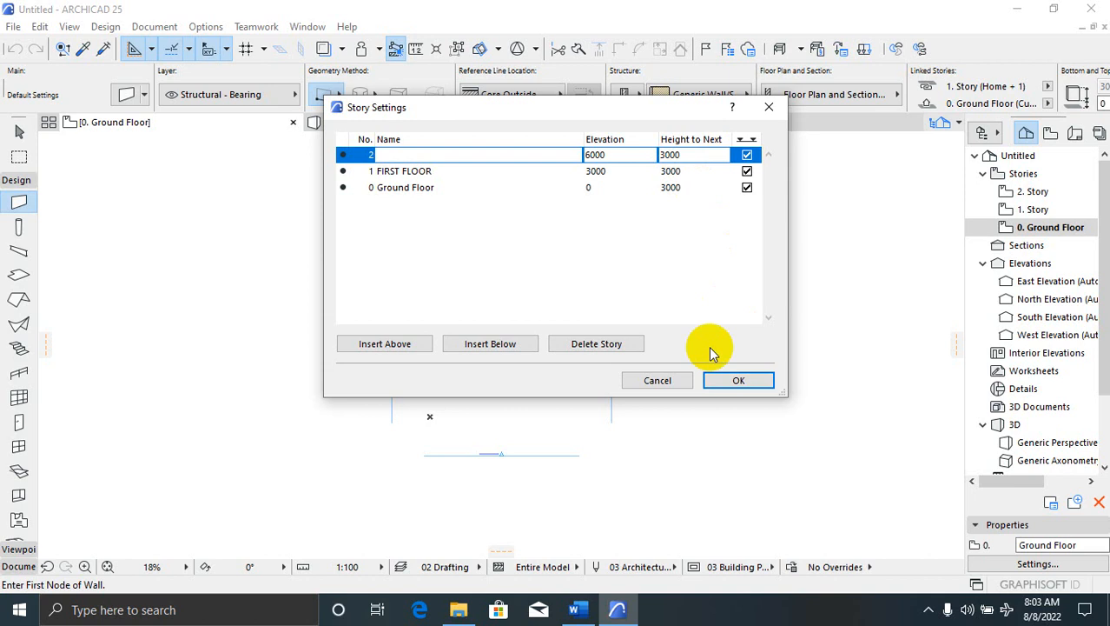
click(379, 232)
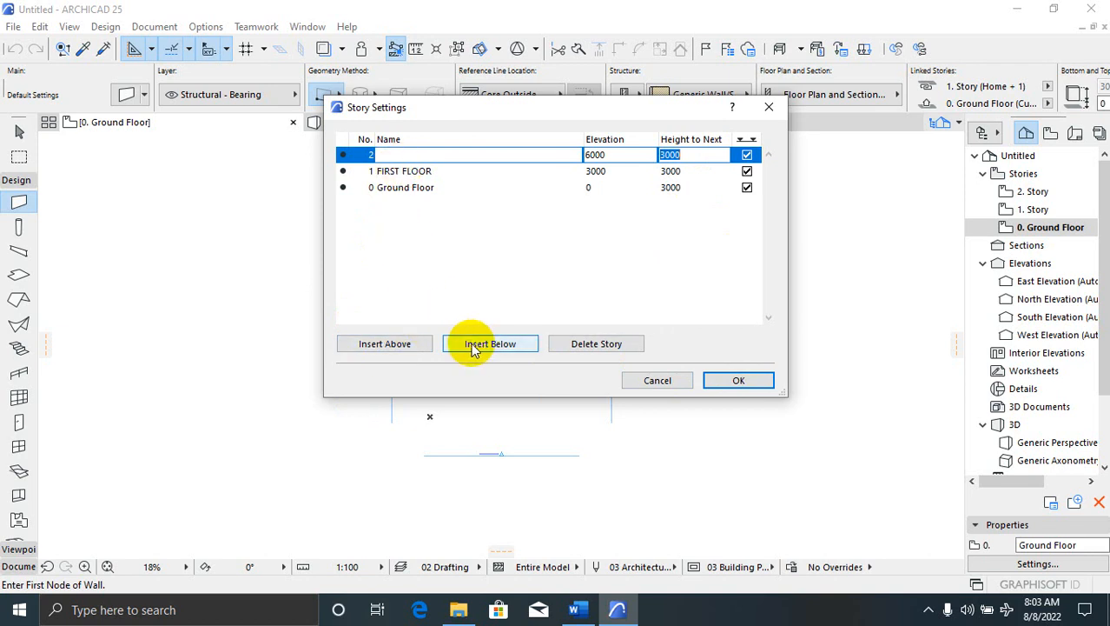
click(404, 187)
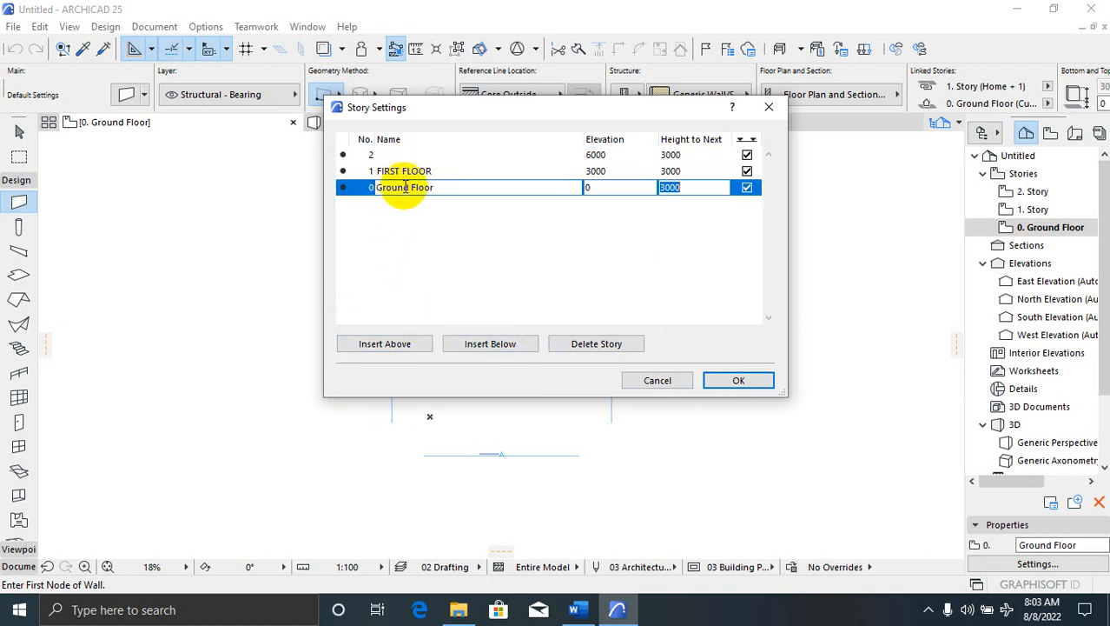
click(396, 226)
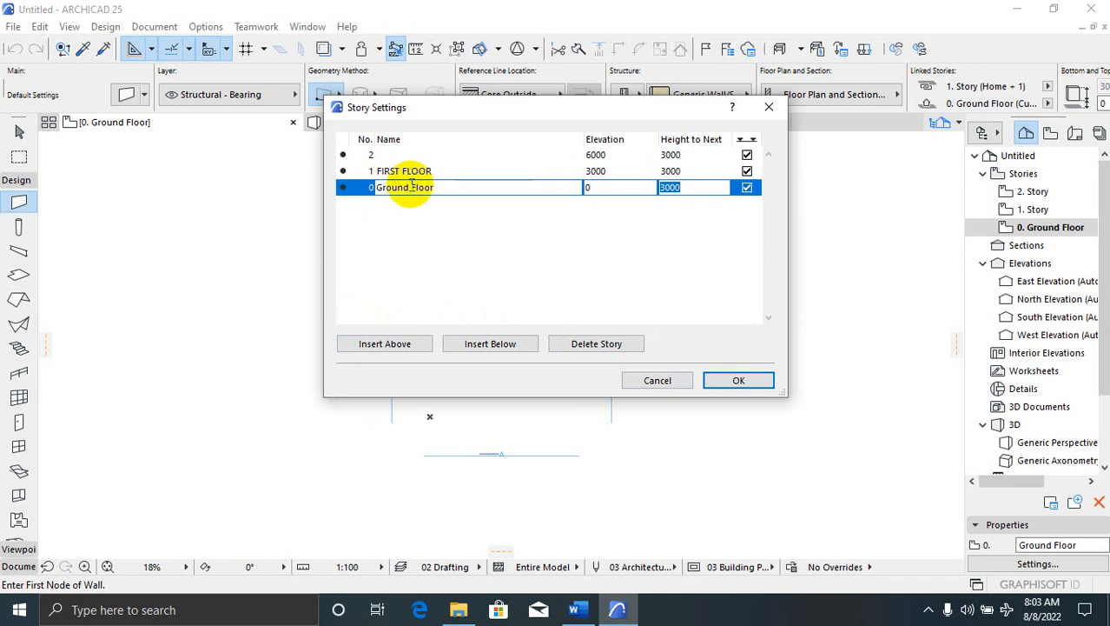
click(378, 234)
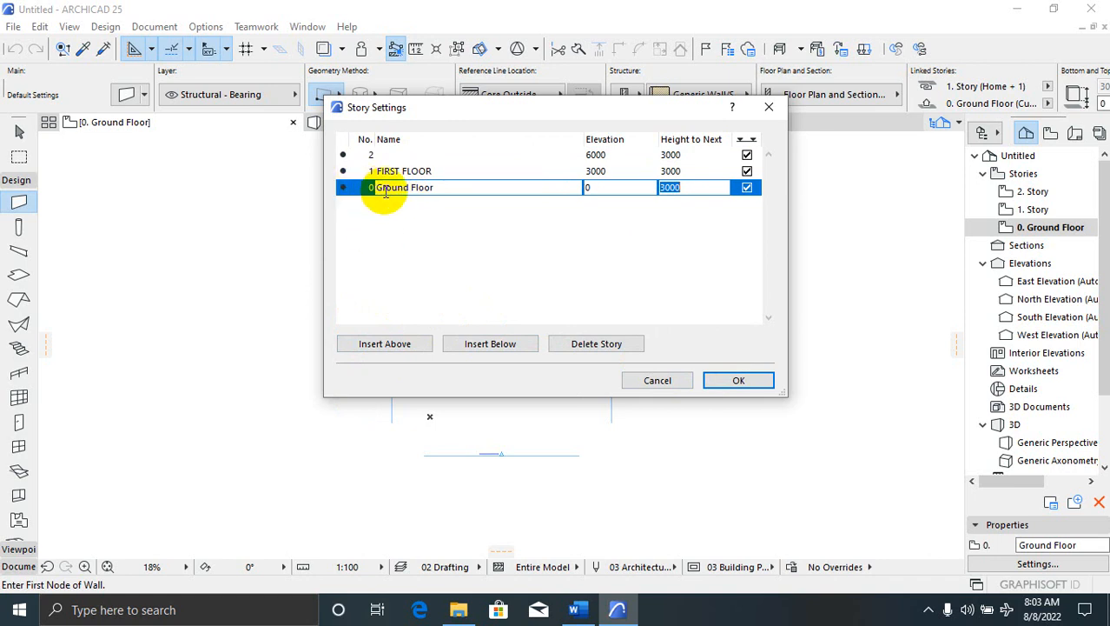
Insert a new FDN story below Ground Floor with a height of 1200
click(476, 346)
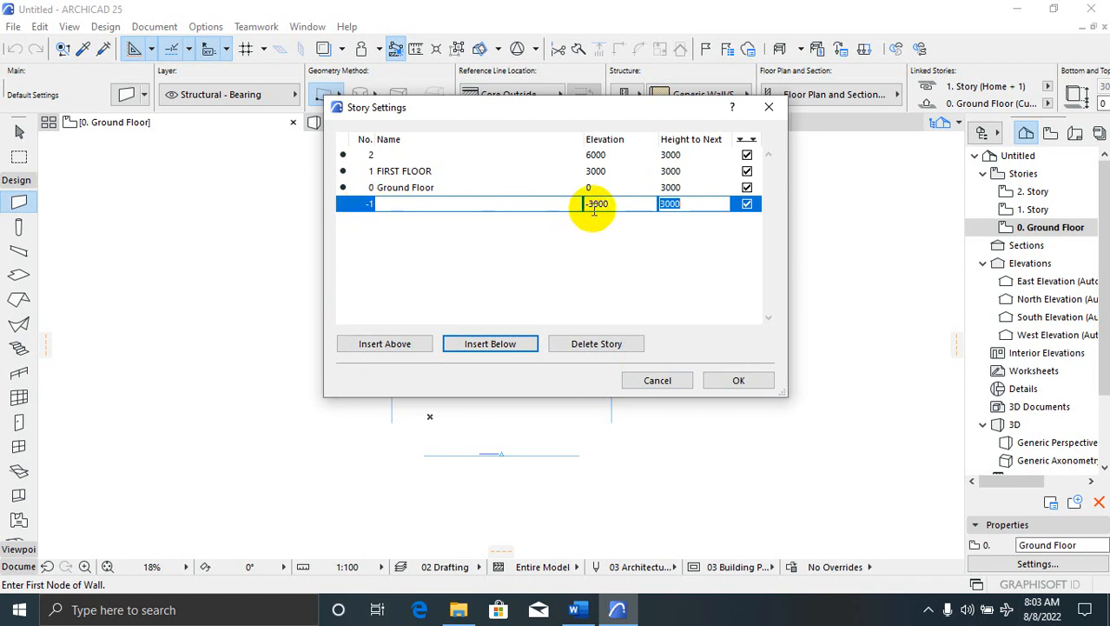
click(459, 205)
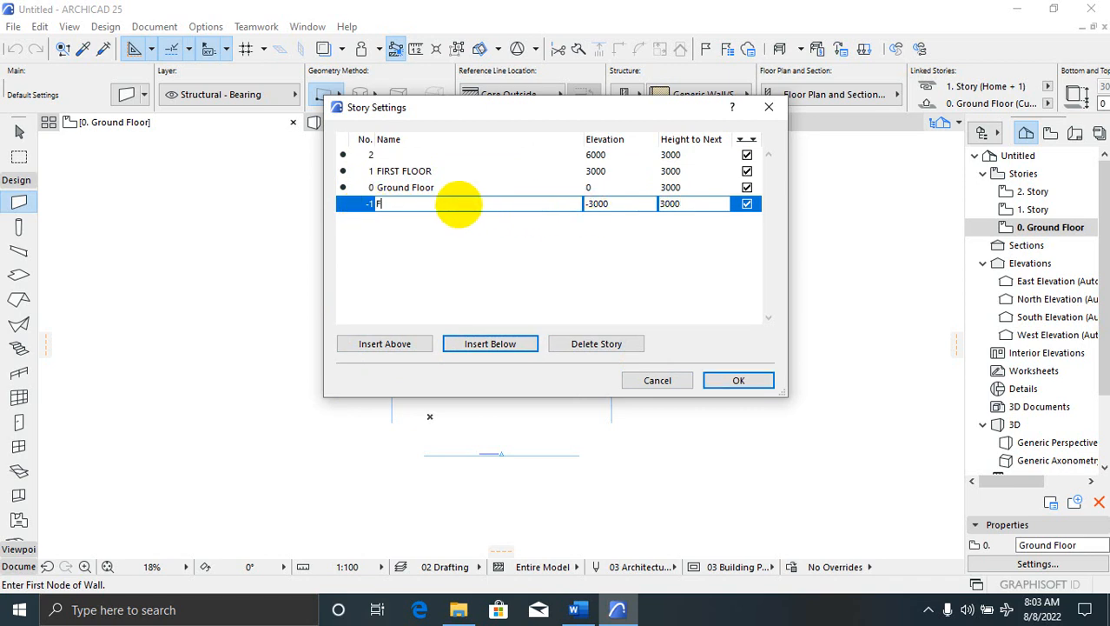
double_click(591, 208)
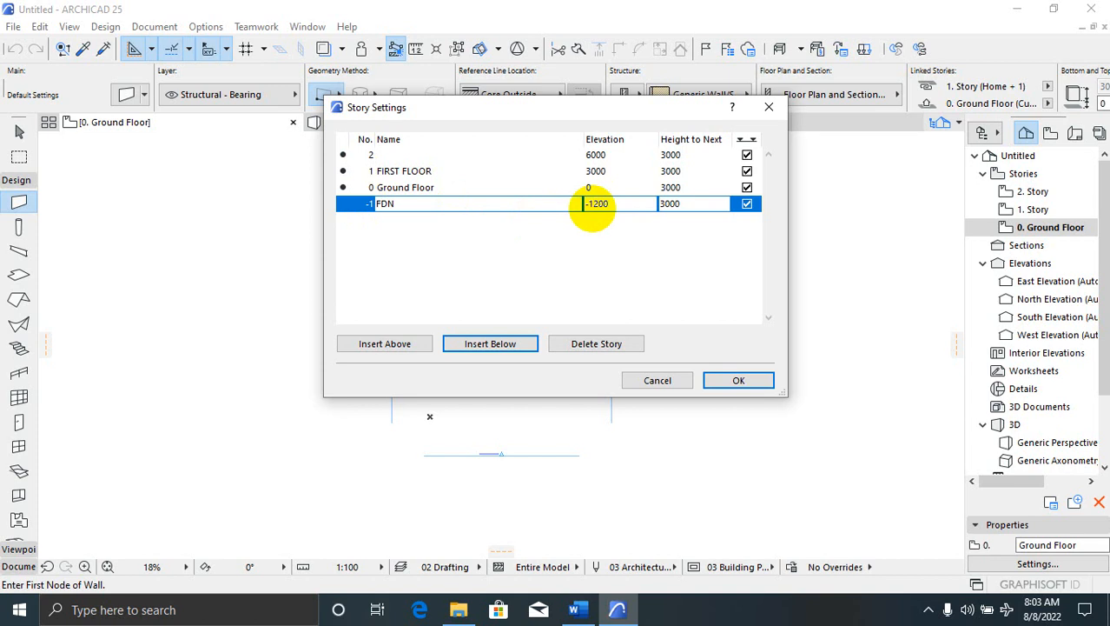
double_click(636, 208)
click(613, 204)
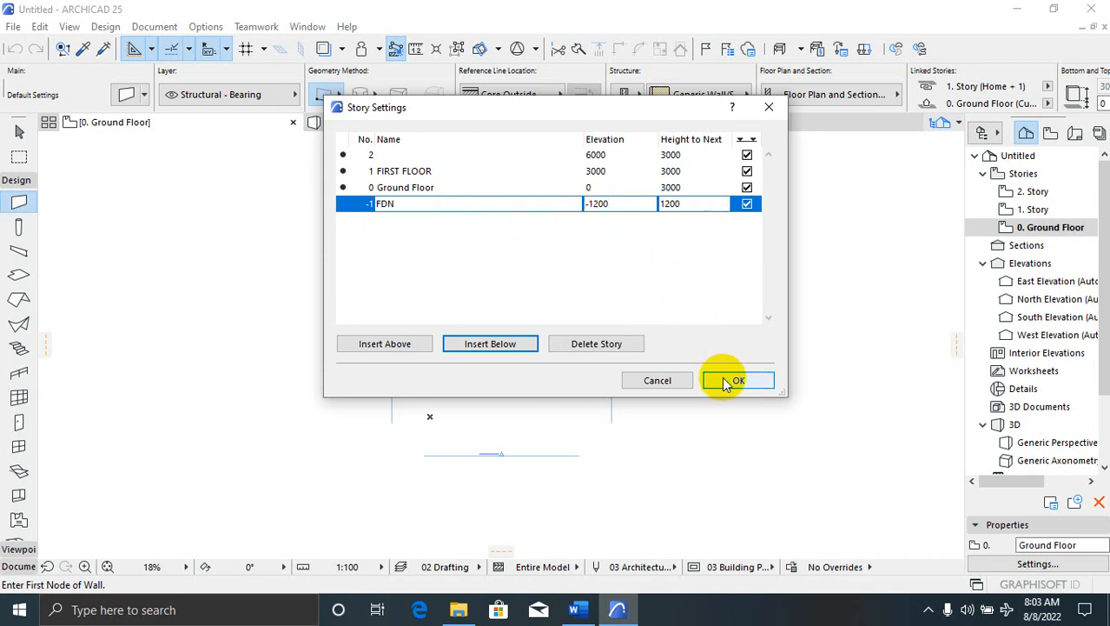
right_click(350, 210)
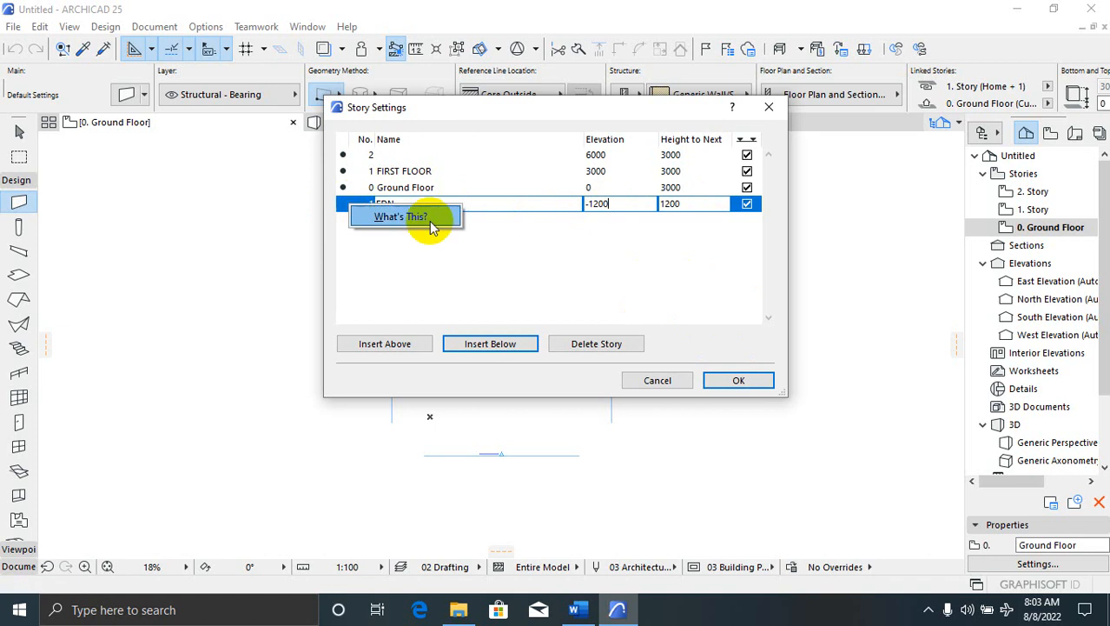
click(425, 271)
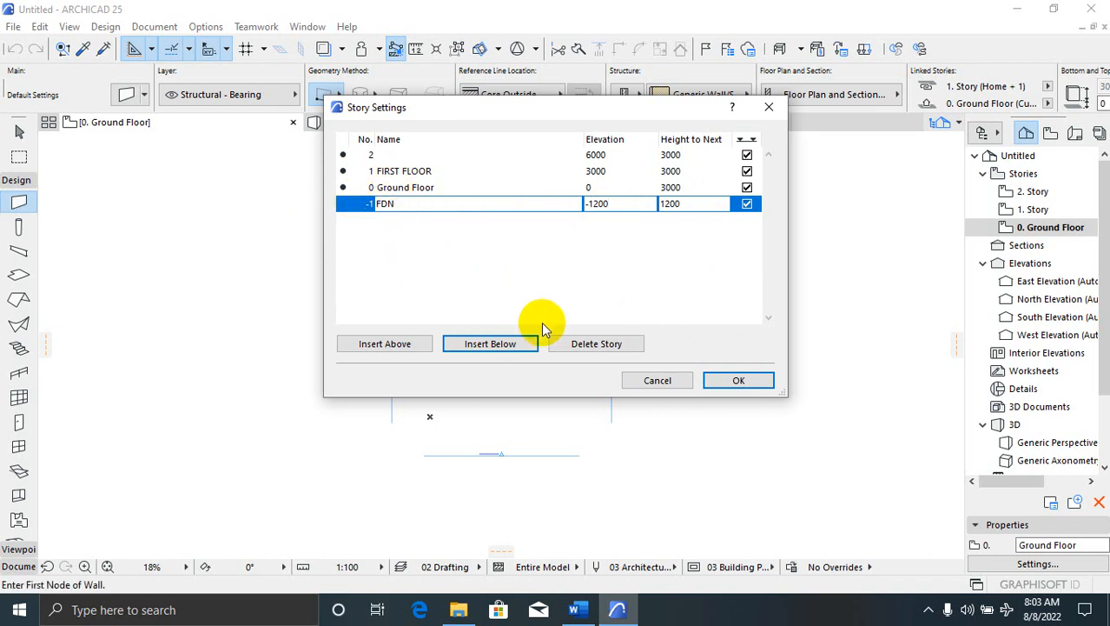
Delete the extra stories, rename story 0 to GROUND, and apply the story changes
click(569, 342)
click(590, 345)
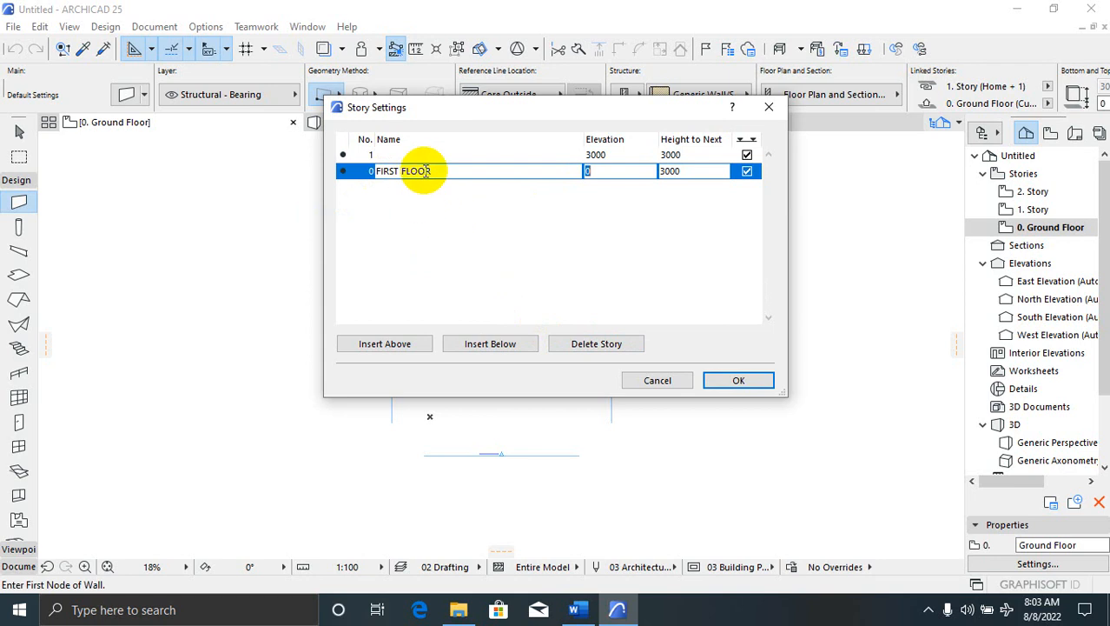
drag(433, 171, 372, 171)
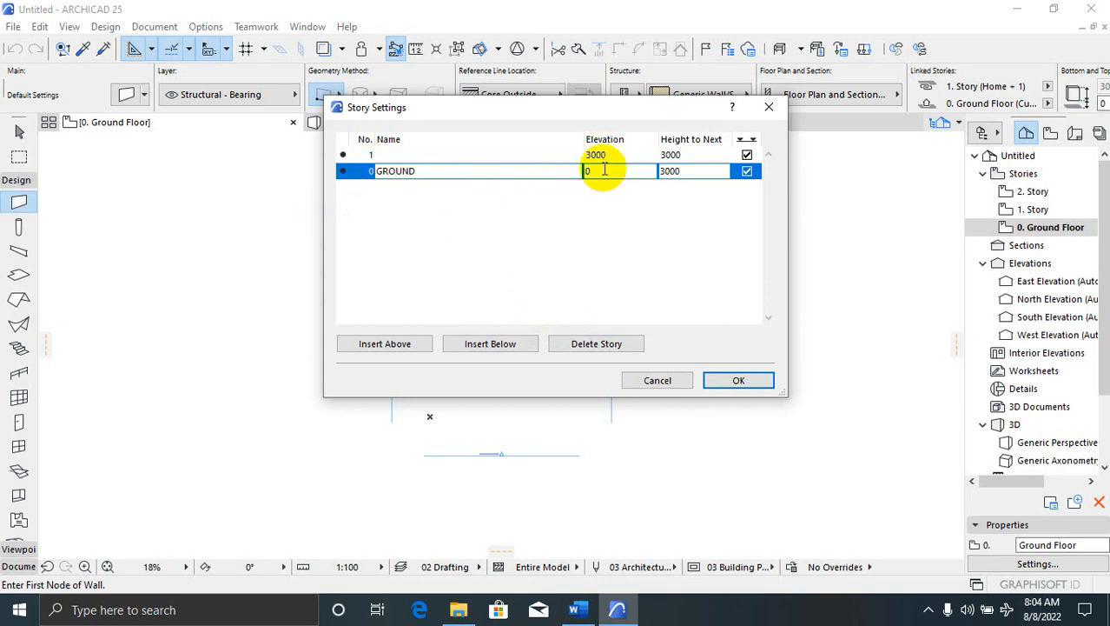
click(562, 211)
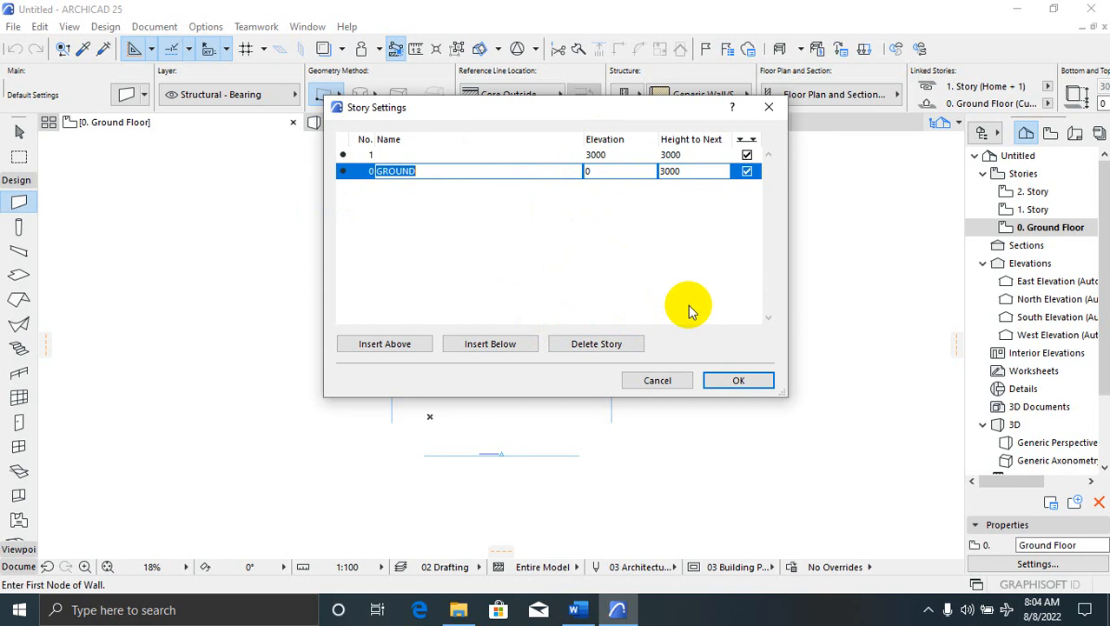
click(716, 379)
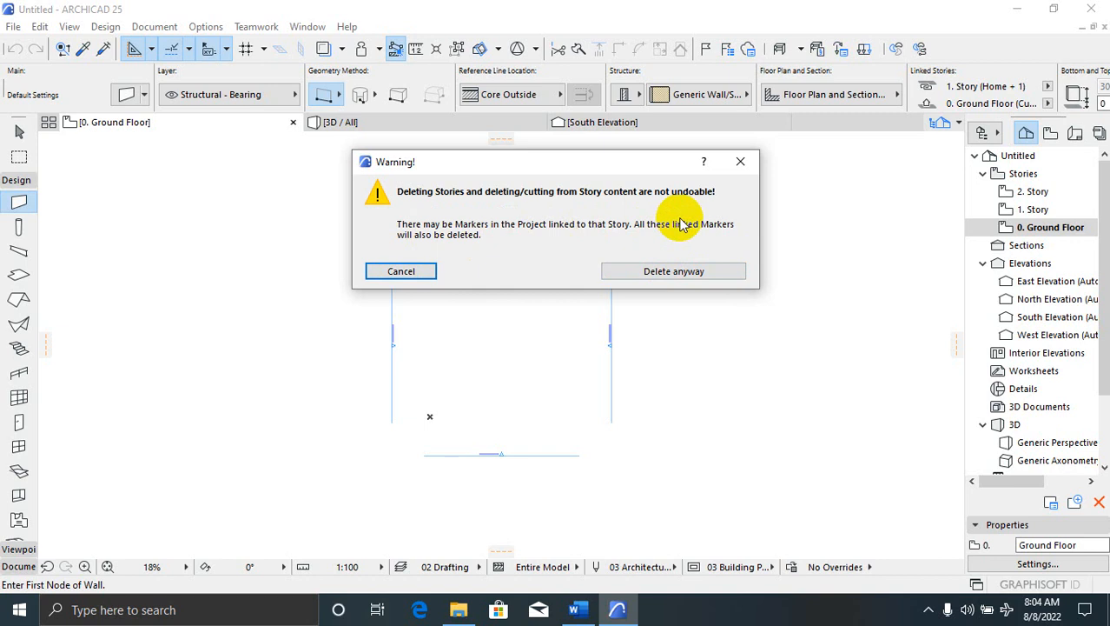
Choose Delete anyway in the warning, then zoom the GROUND floor plan
click(634, 271)
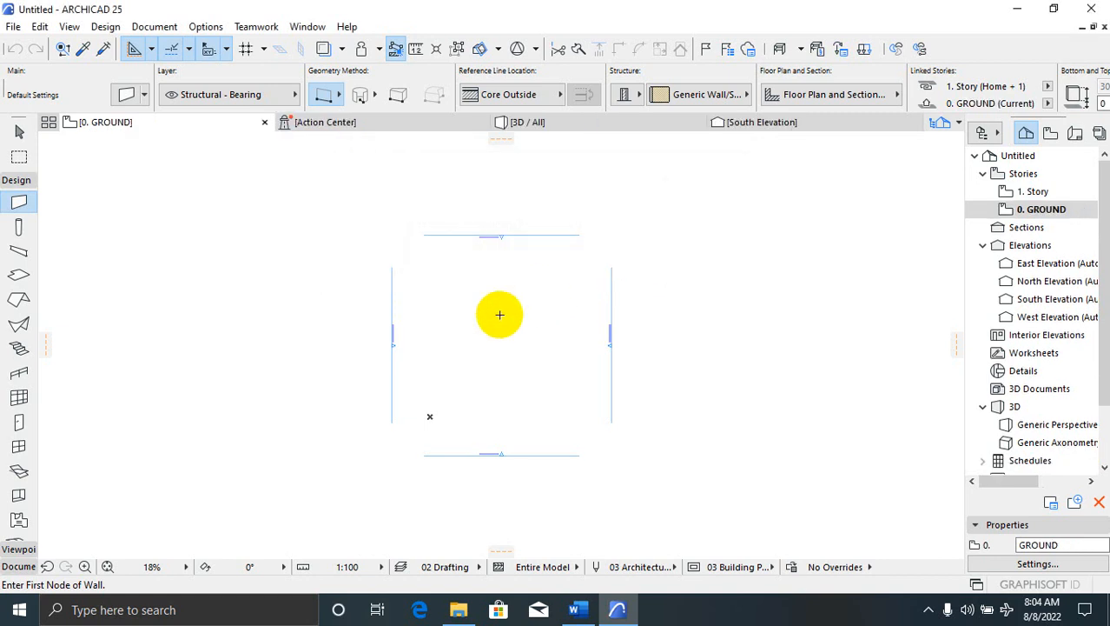
scroll(473, 445, up, 1)
scroll(473, 444, up, 1)
scroll(341, 331, down, 2)
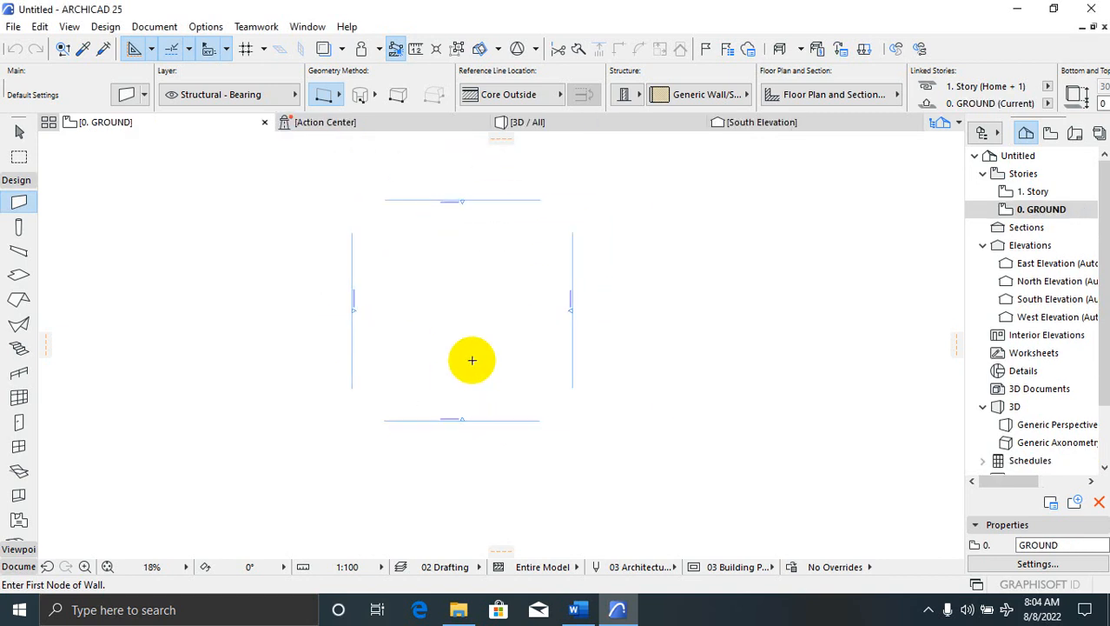
scroll(641, 285, up, 1)
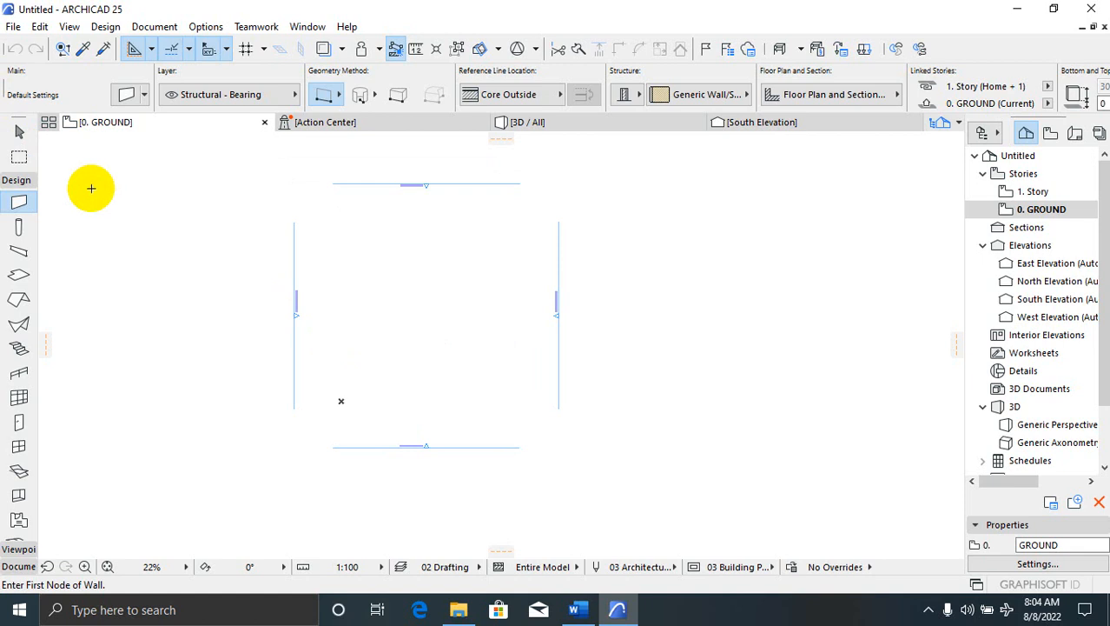
click(13, 27)
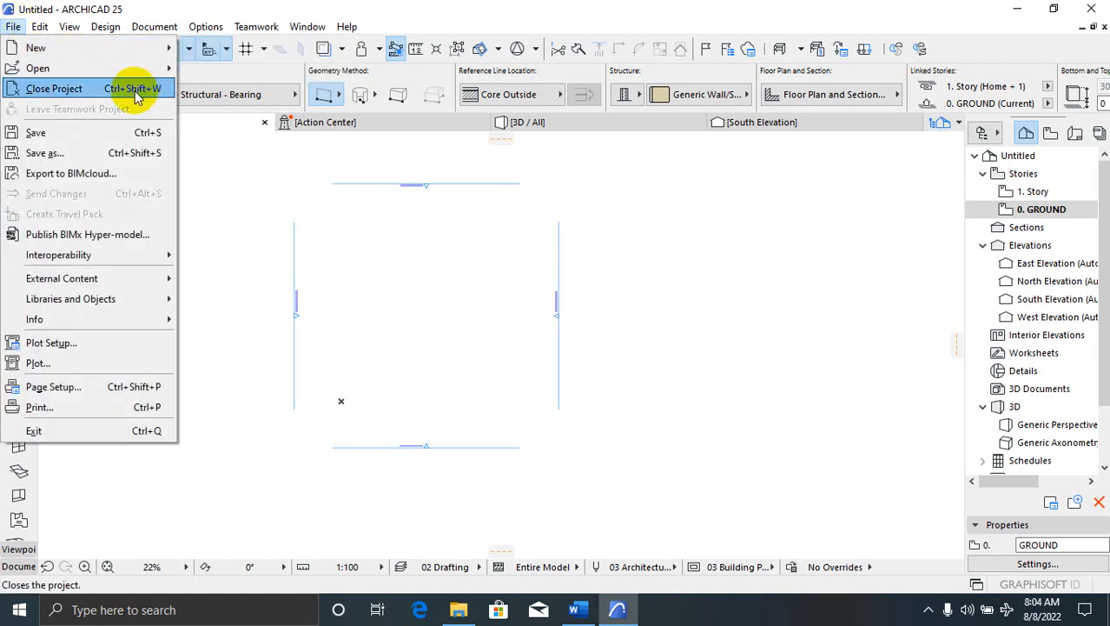
mouse_move(131, 285)
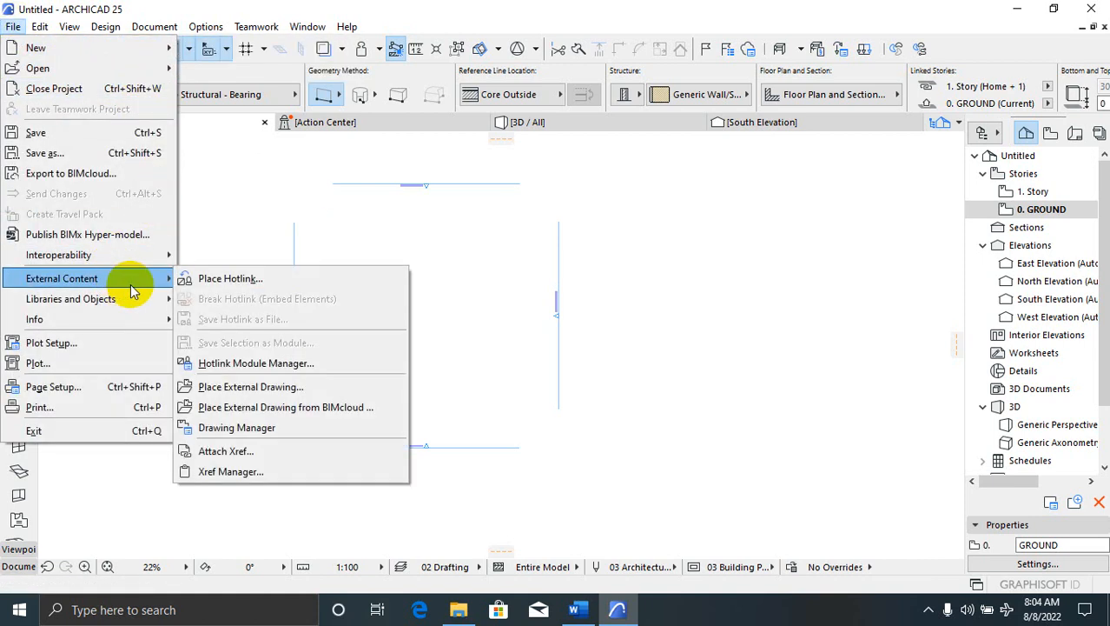
click(260, 187)
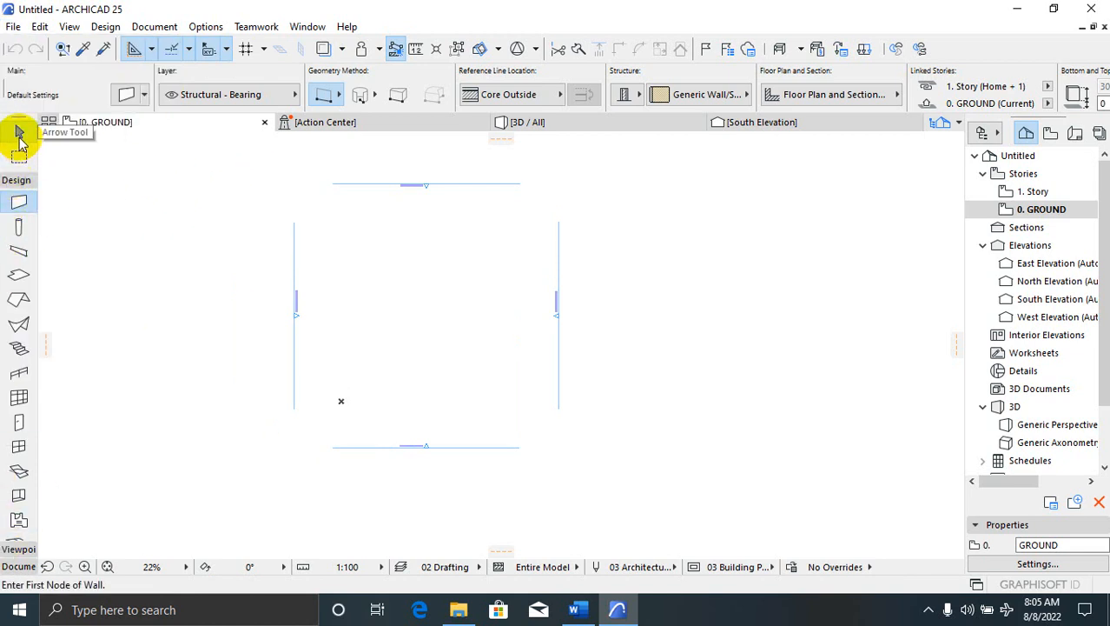
click(17, 181)
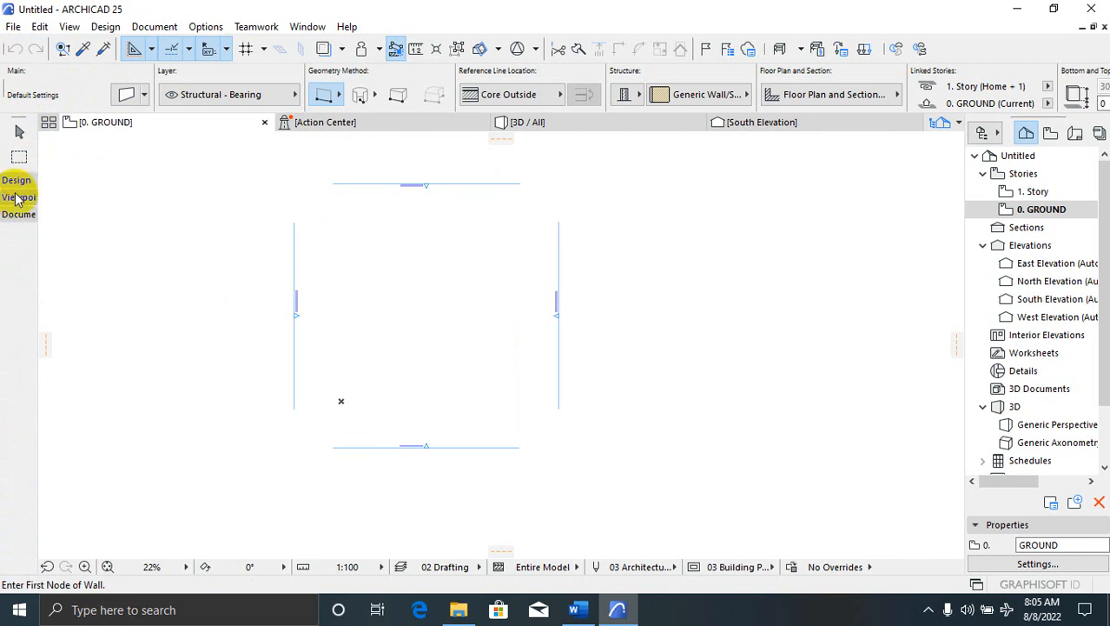
click(19, 183)
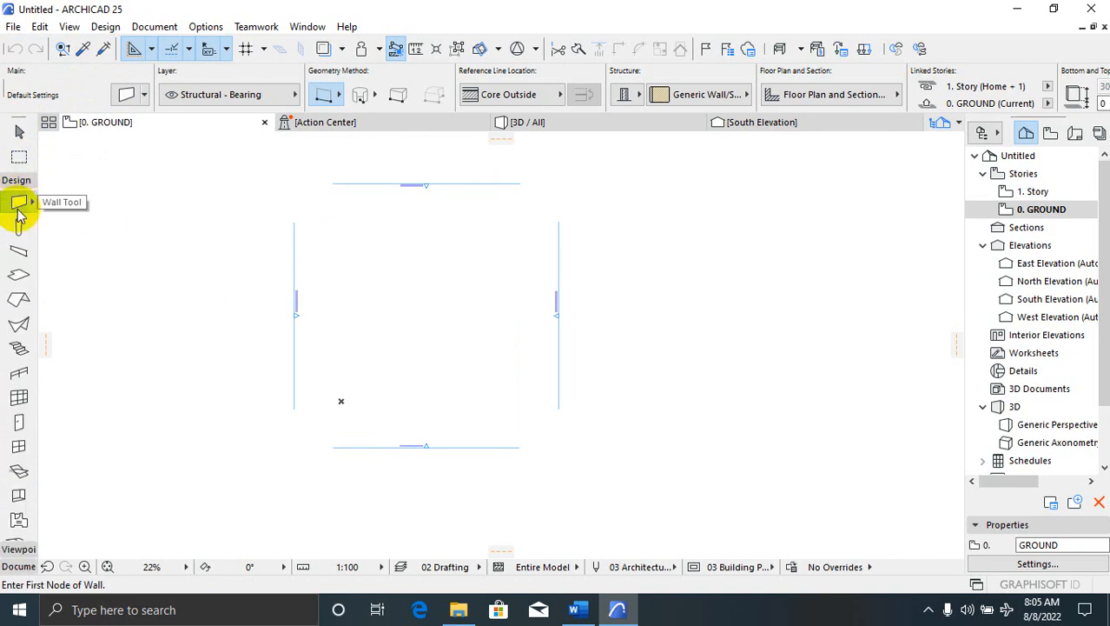
click(106, 26)
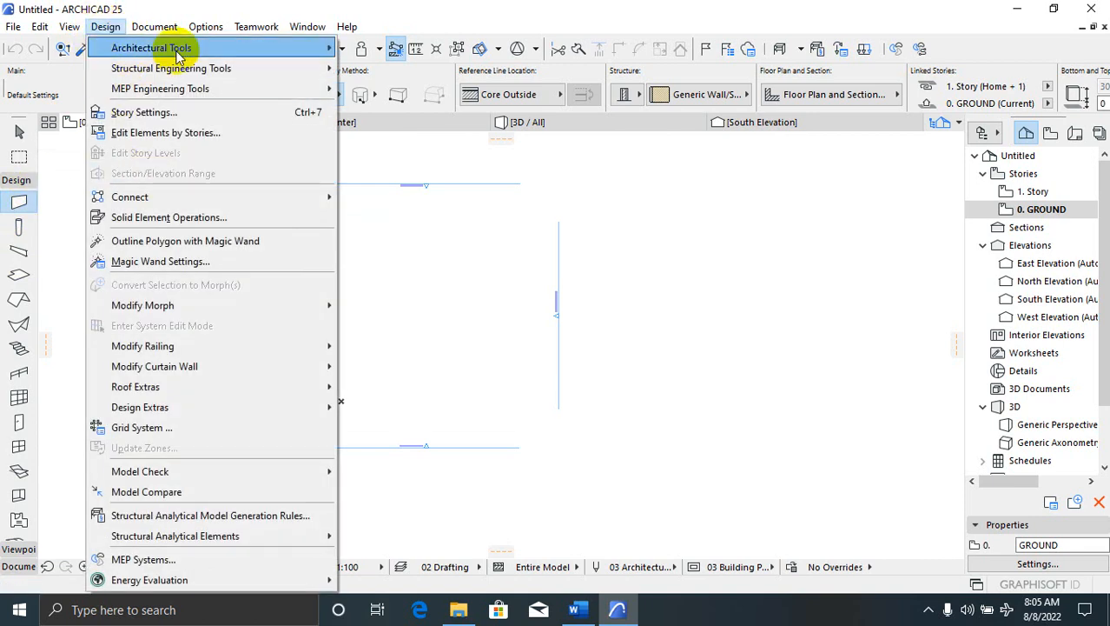
mouse_move(211, 47)
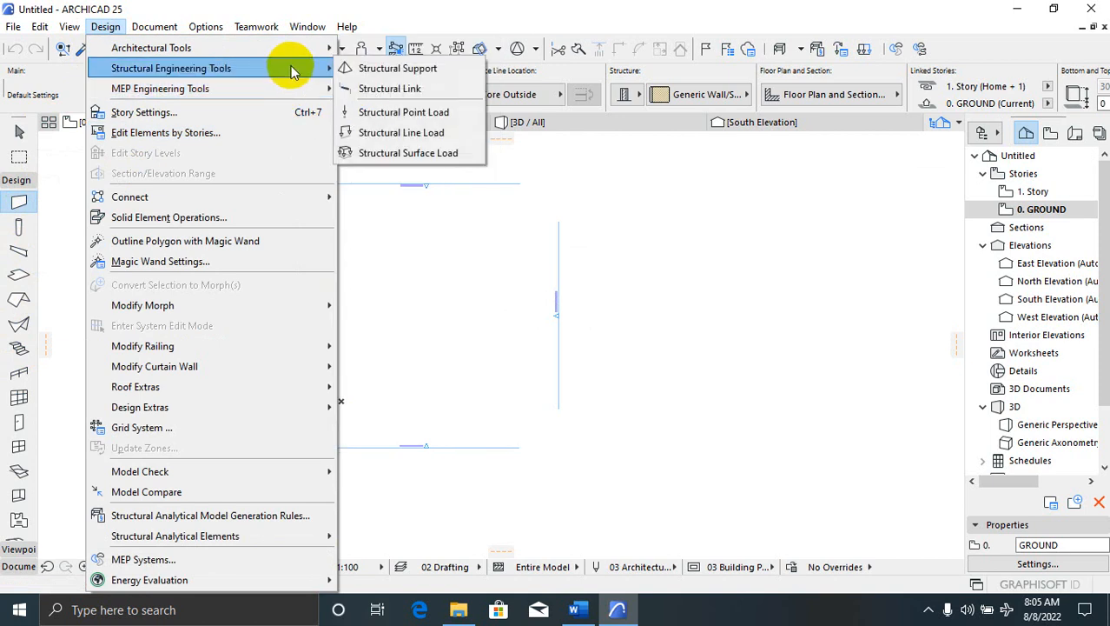
mouse_move(218, 68)
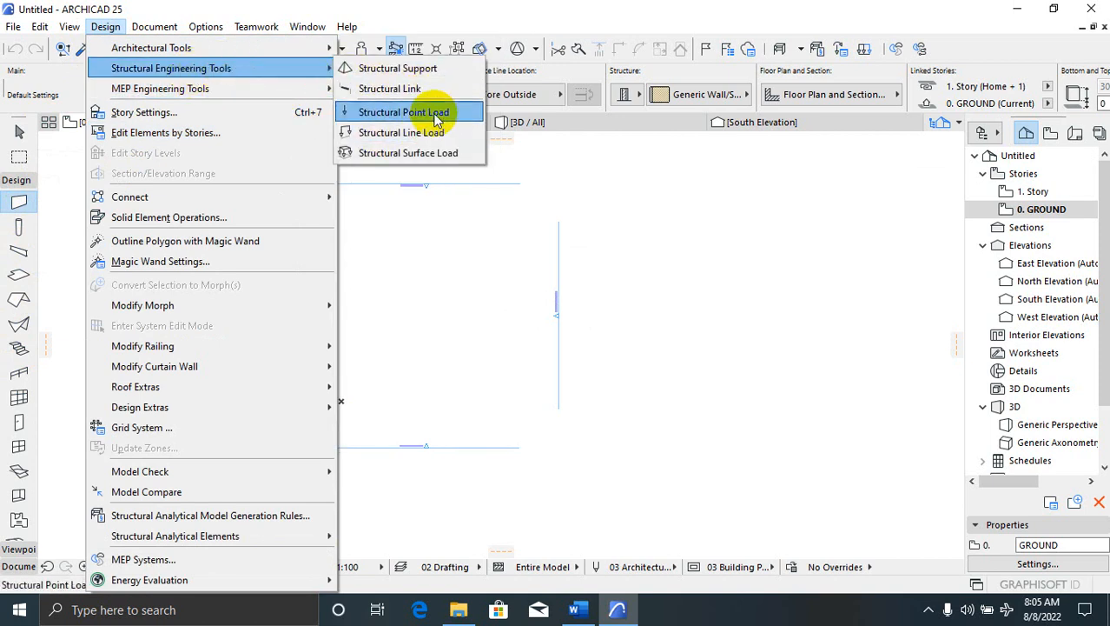
mouse_move(257, 88)
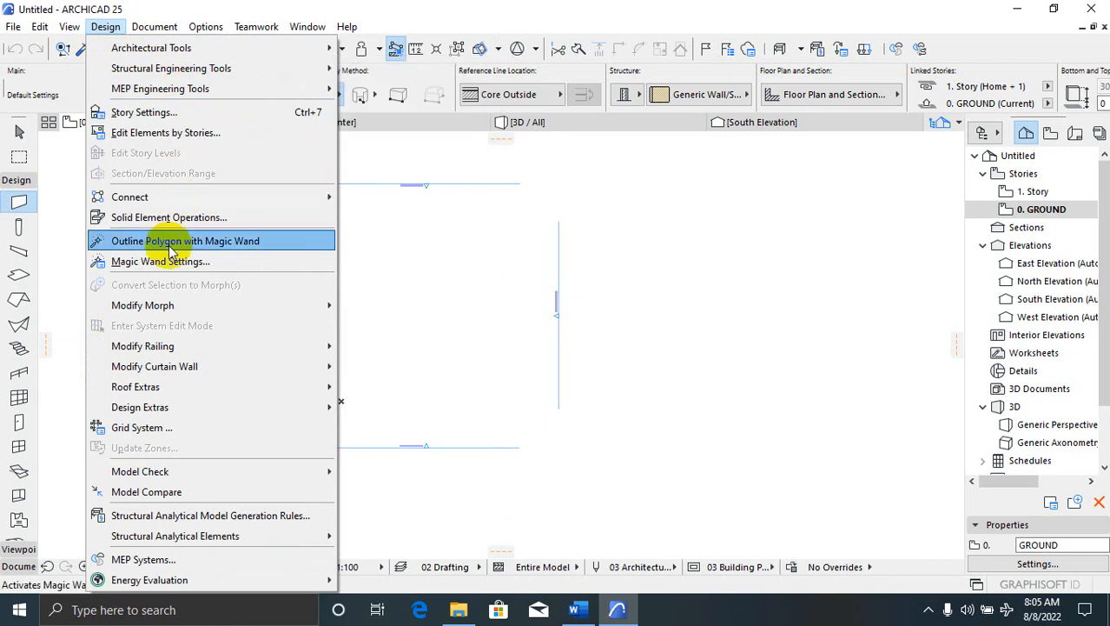
mouse_move(309, 27)
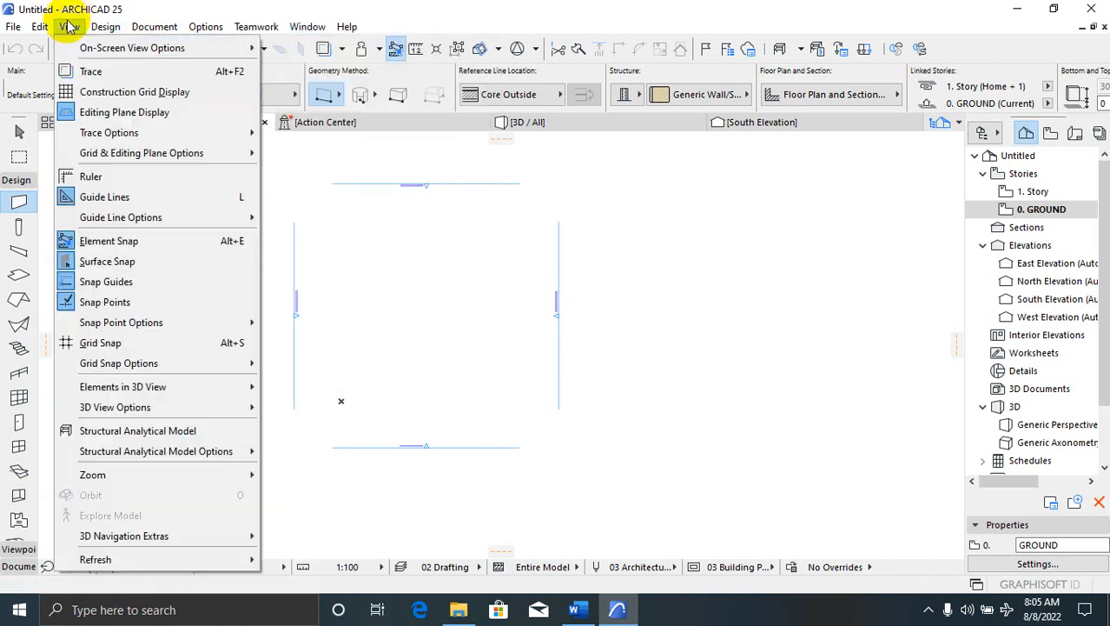
mouse_move(108, 26)
mouse_move(155, 49)
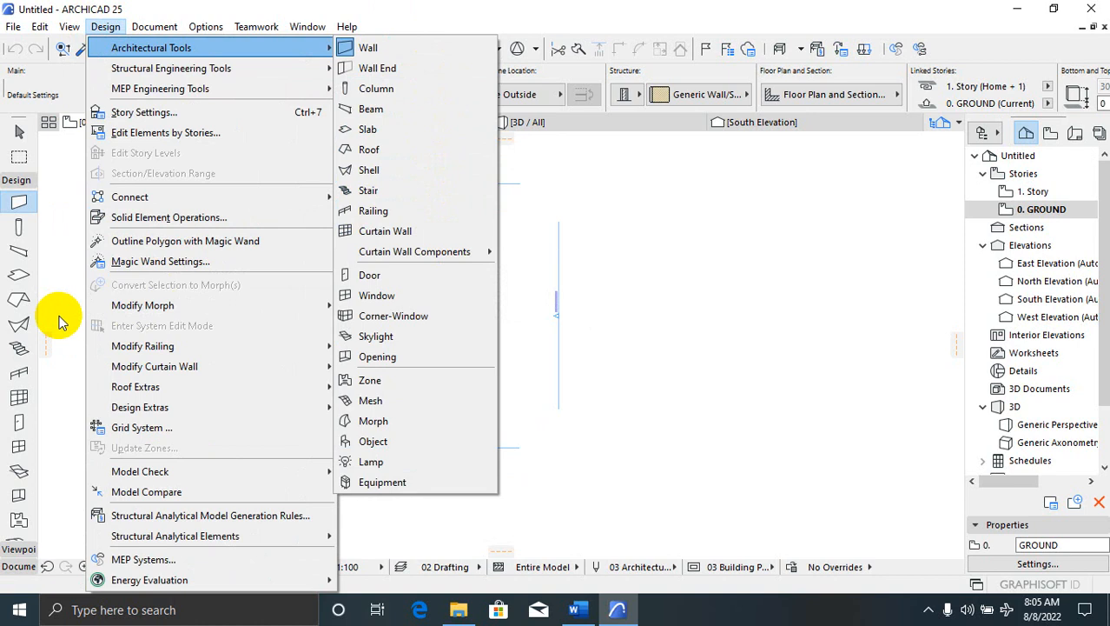
key(Escape)
key(Escape)
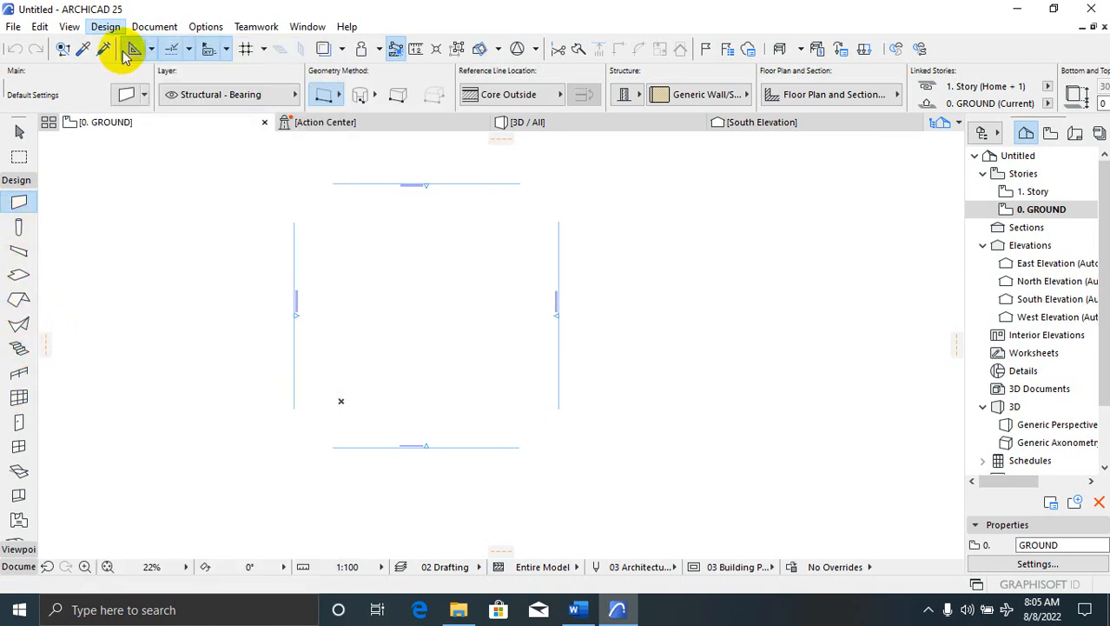
click(111, 28)
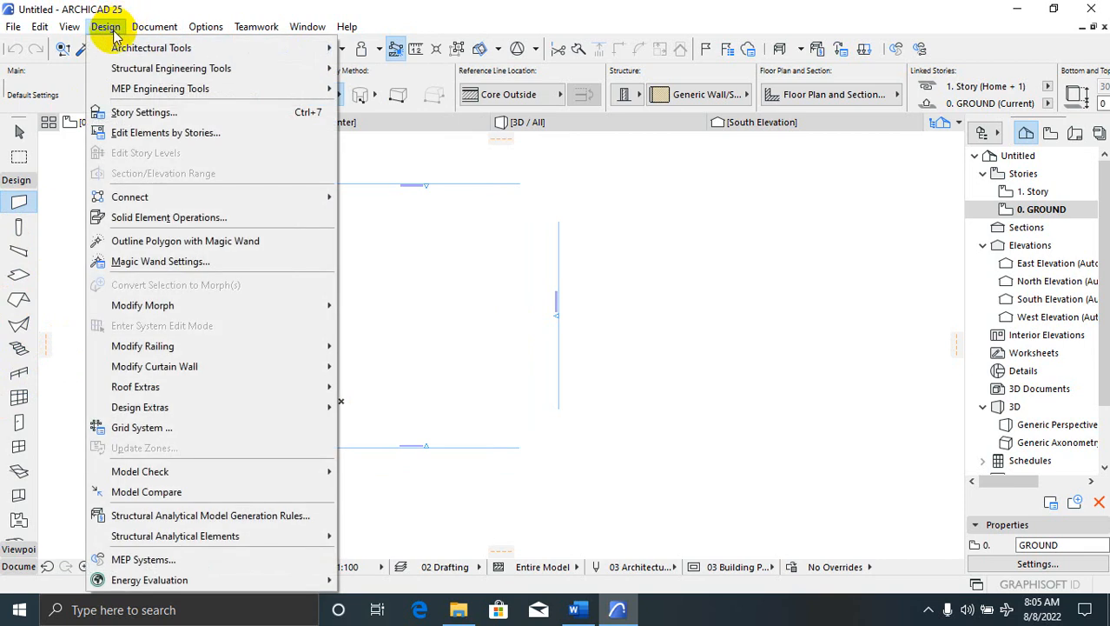
Browse Document > Documenting Tools, expand the toolbox Document group and select the Grid Element tool
click(145, 30)
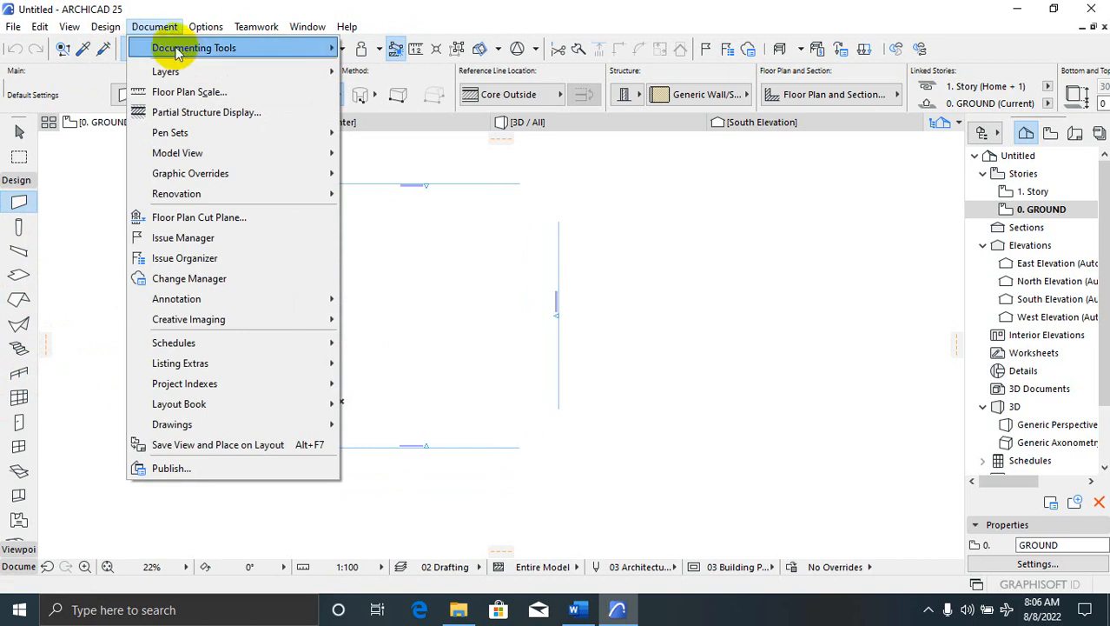
mouse_move(183, 54)
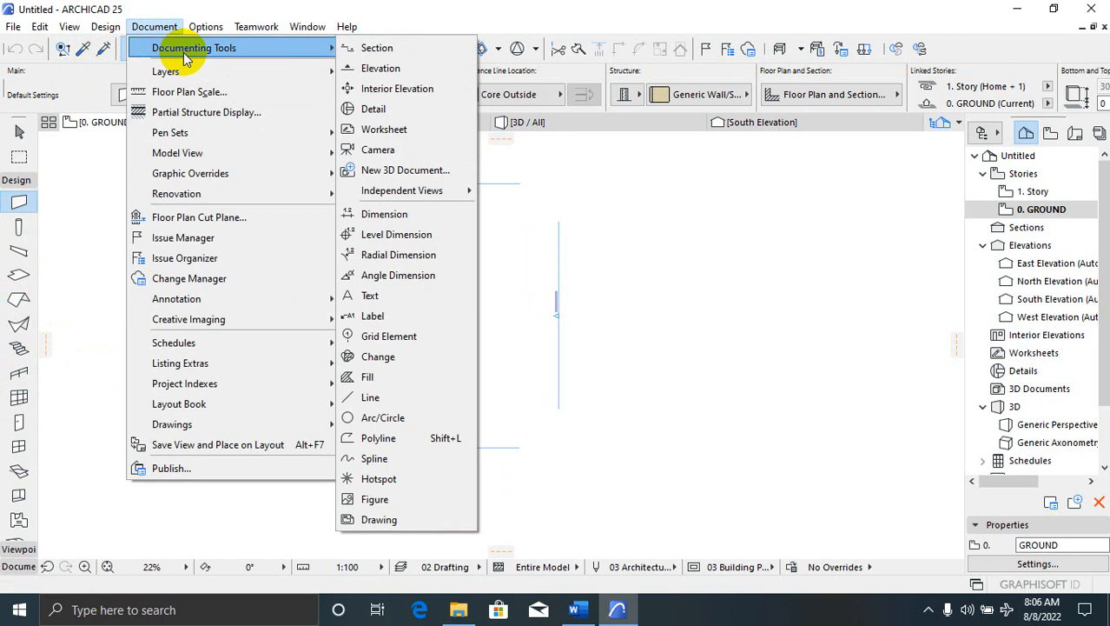
click(154, 26)
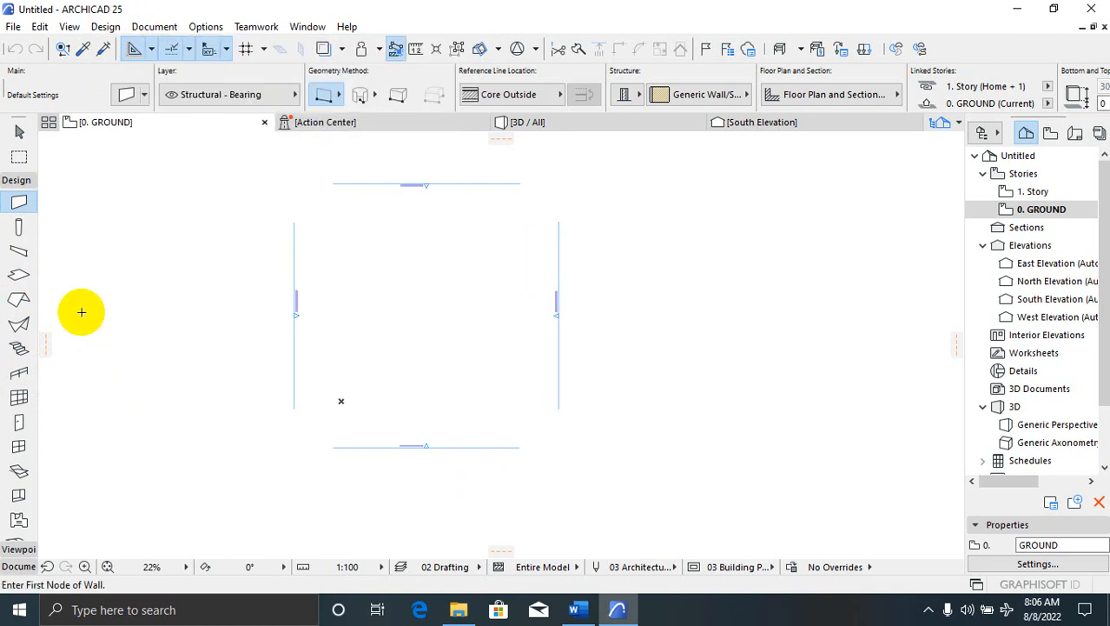
click(13, 569)
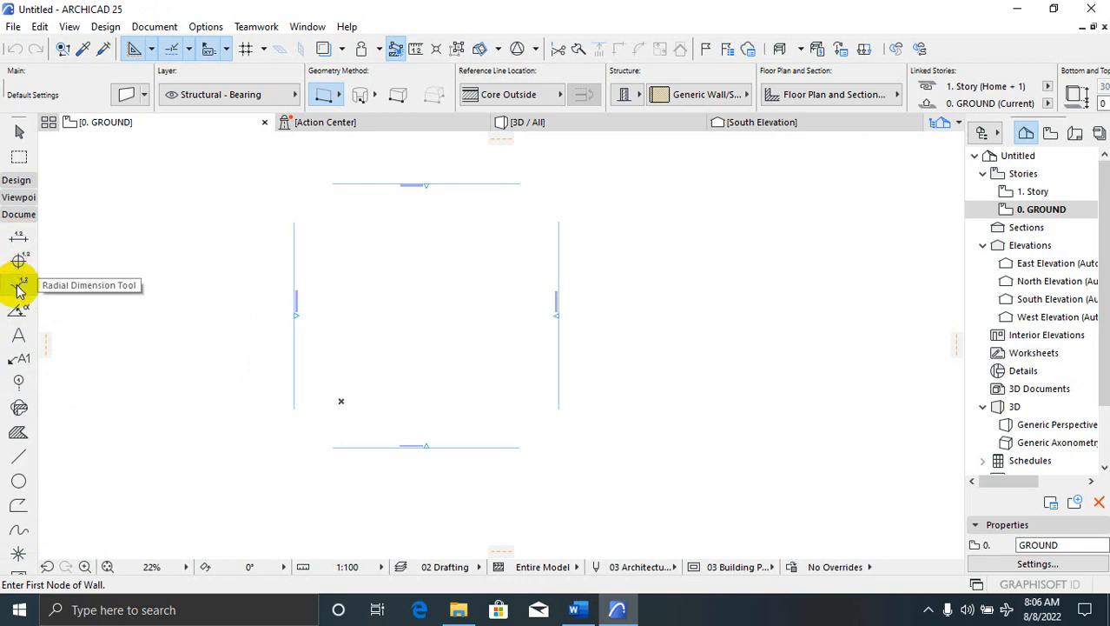
click(17, 382)
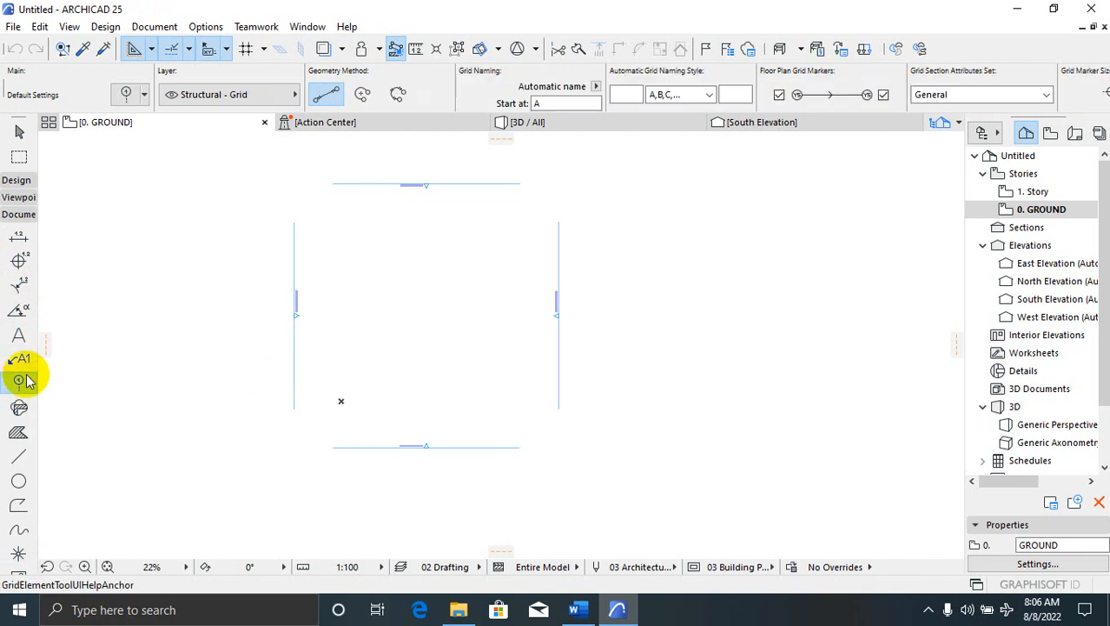
Open Grid Element Default Settings from the Info Box settings button
click(127, 95)
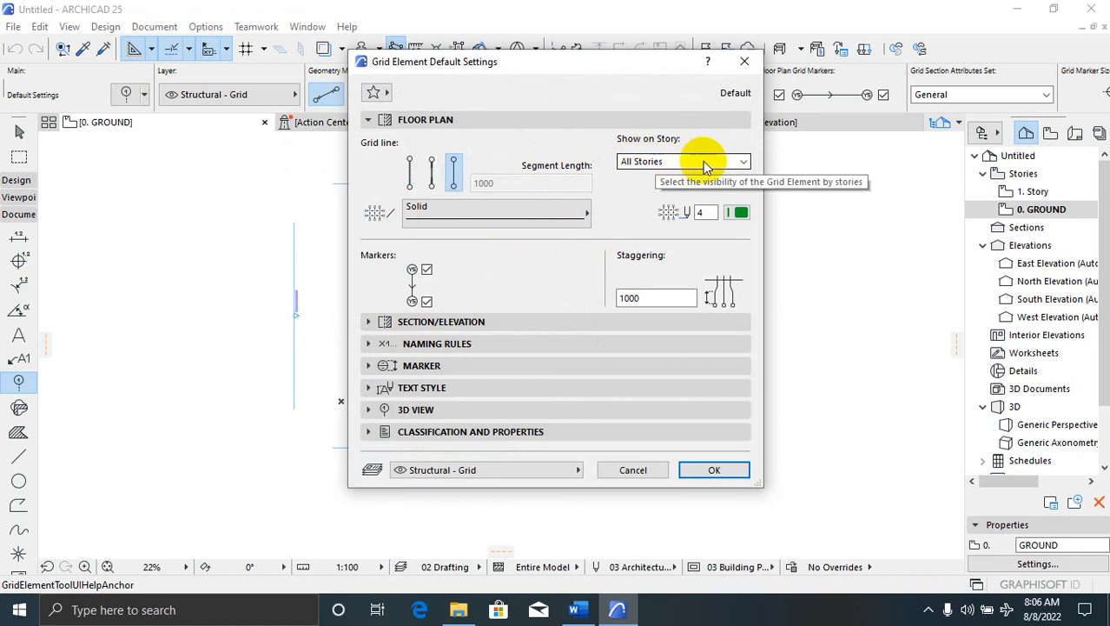
Keep All Stories visibility, the start marker and A,B,C naming, review the Marker, Text Style and 3D panels, and click OK
click(737, 163)
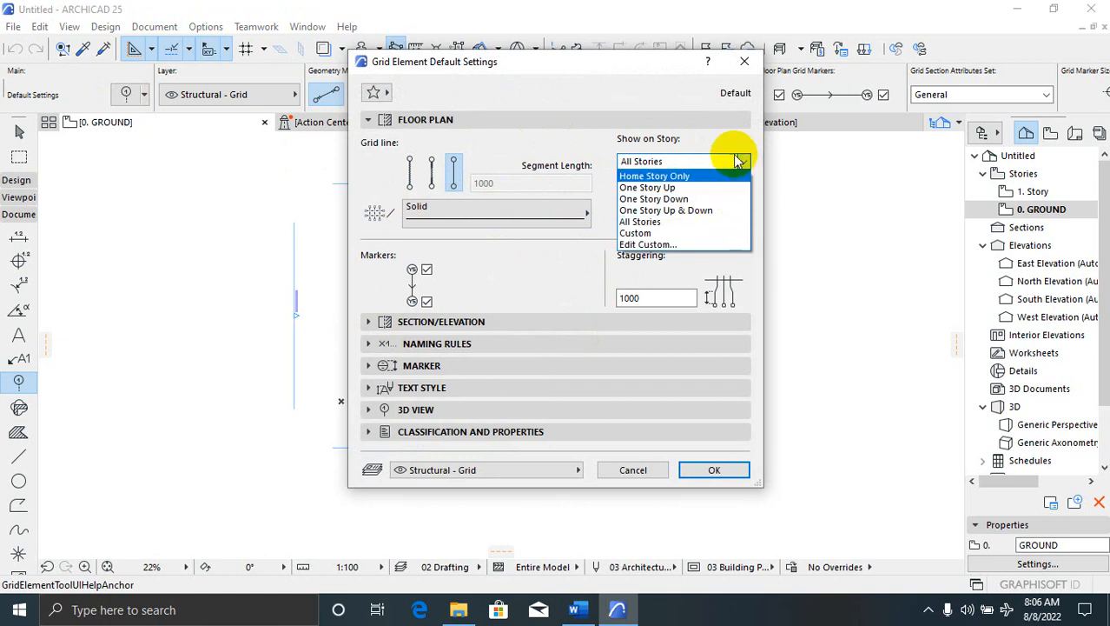
click(700, 161)
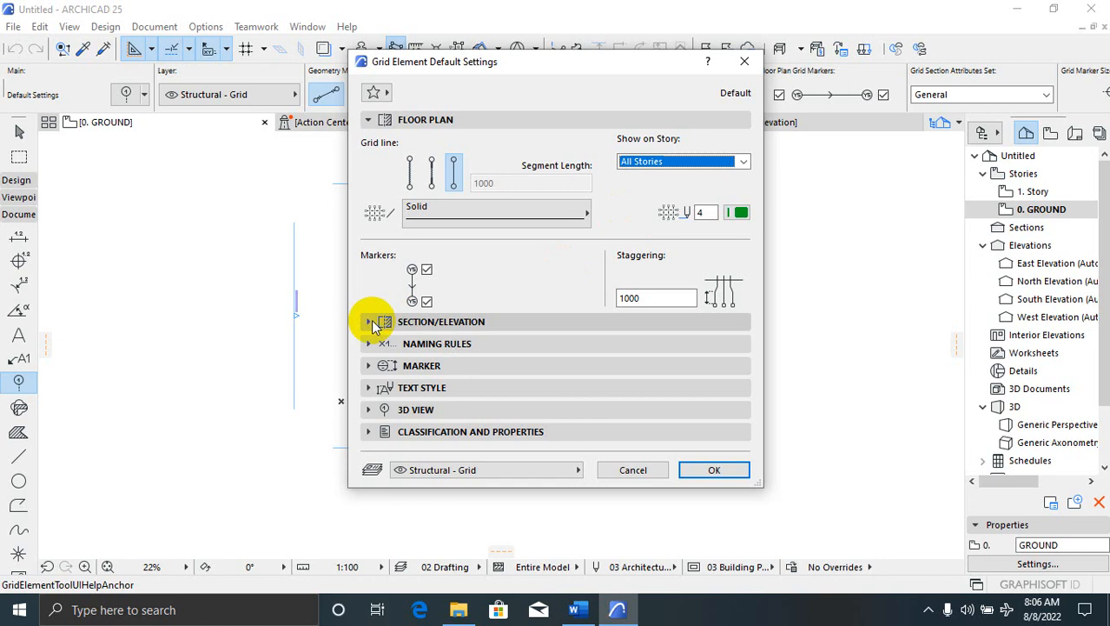
click(426, 272)
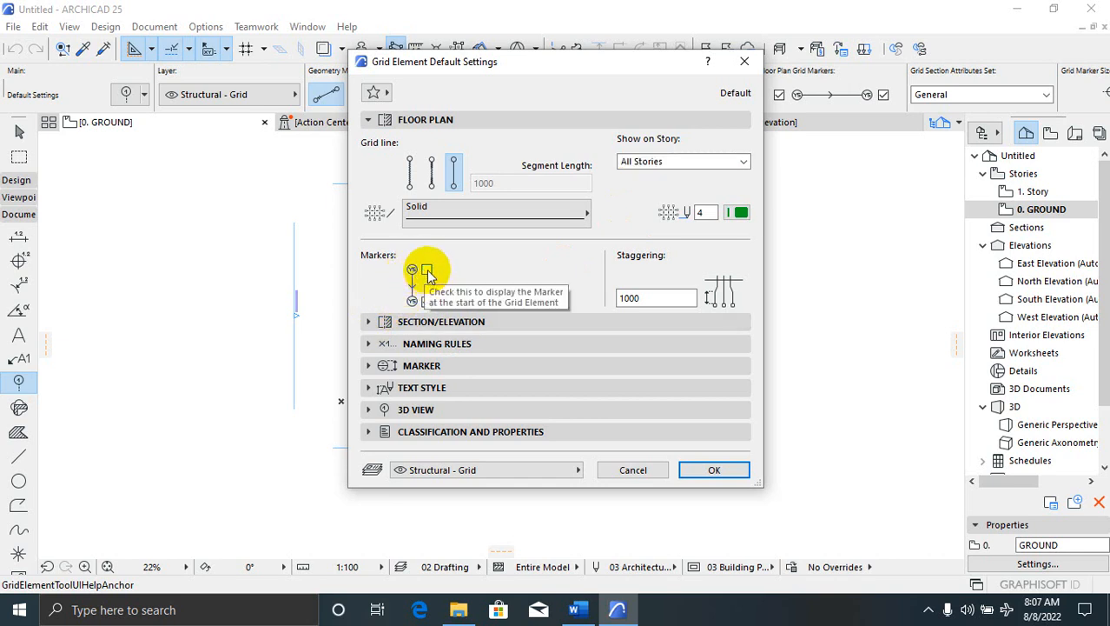
click(428, 274)
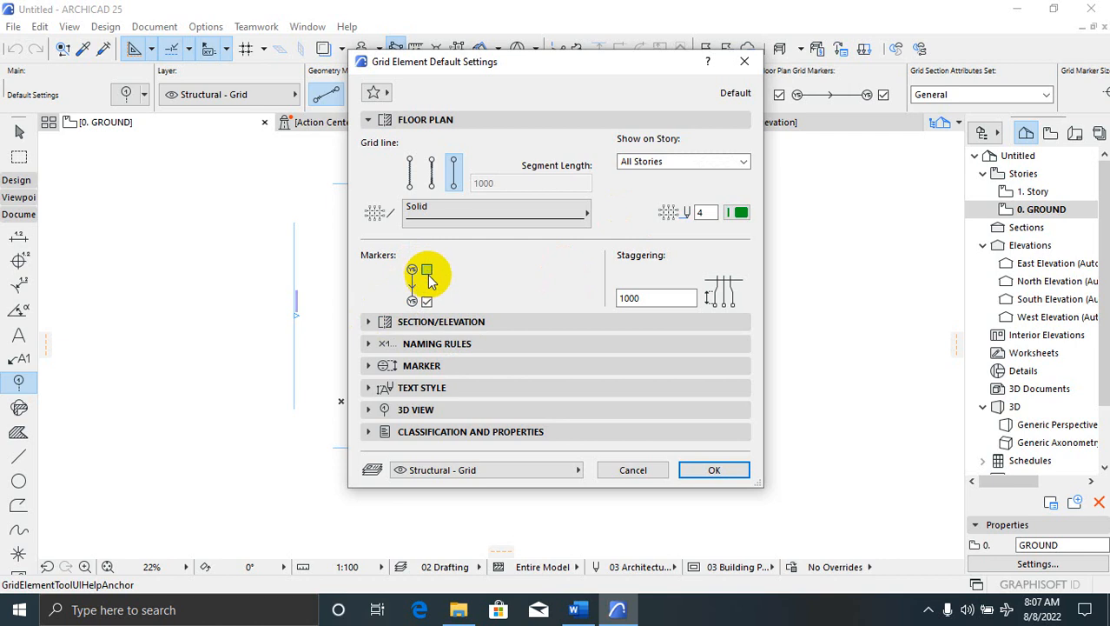
click(372, 322)
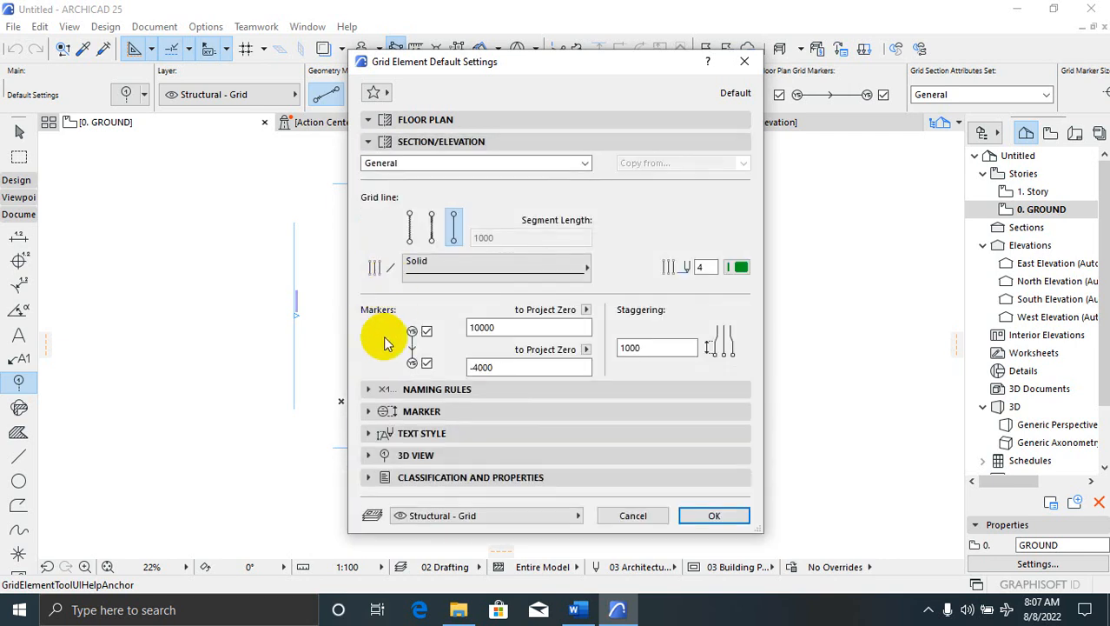
click(369, 390)
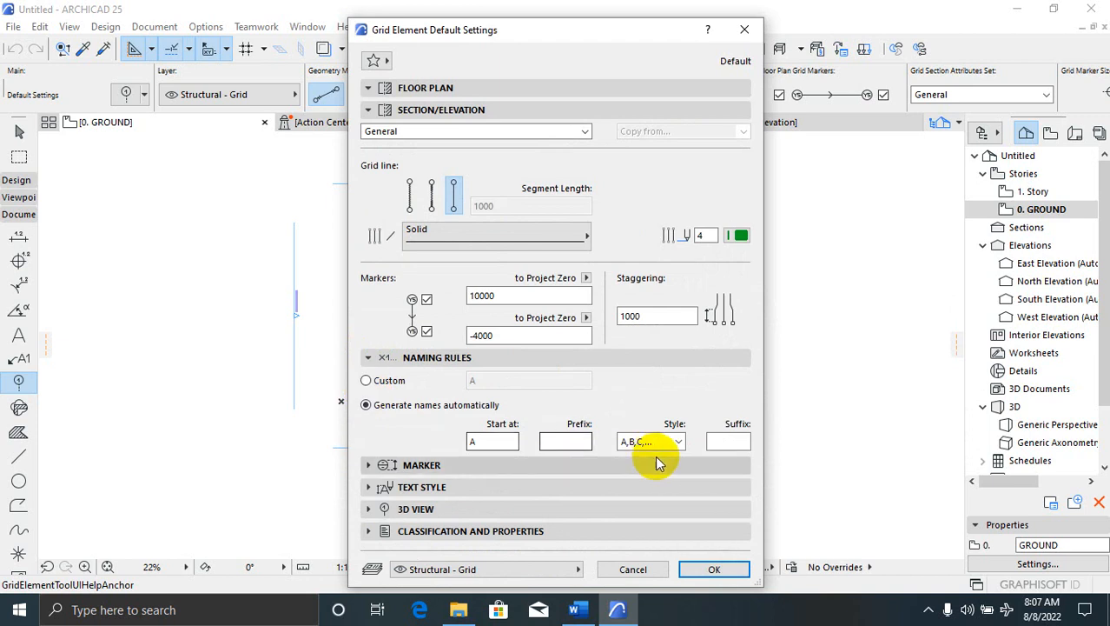
click(678, 443)
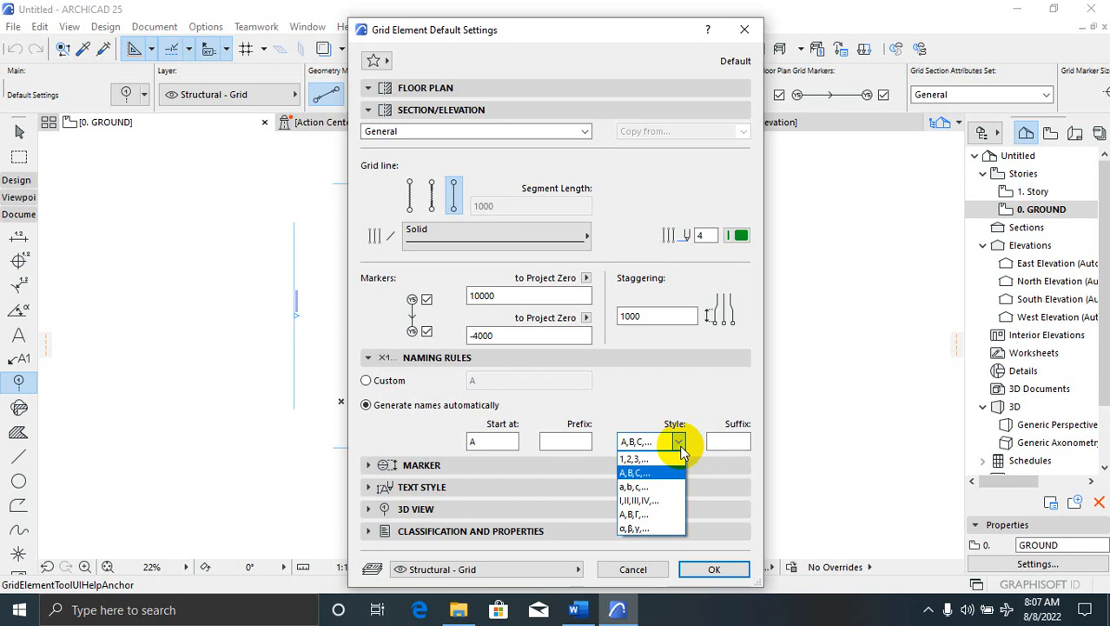
click(680, 445)
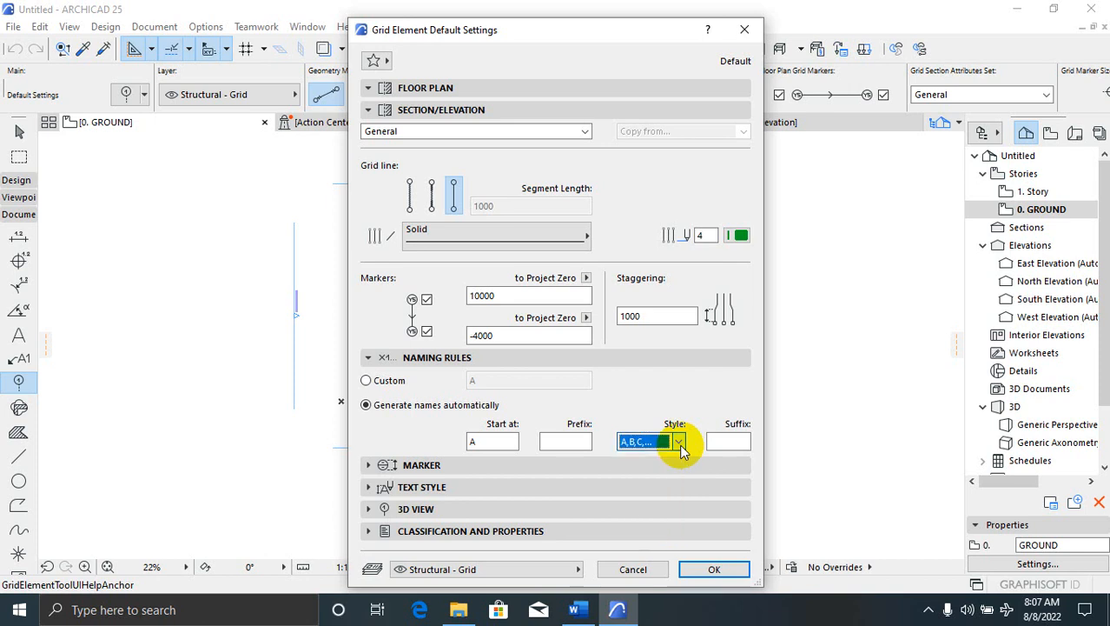
click(371, 468)
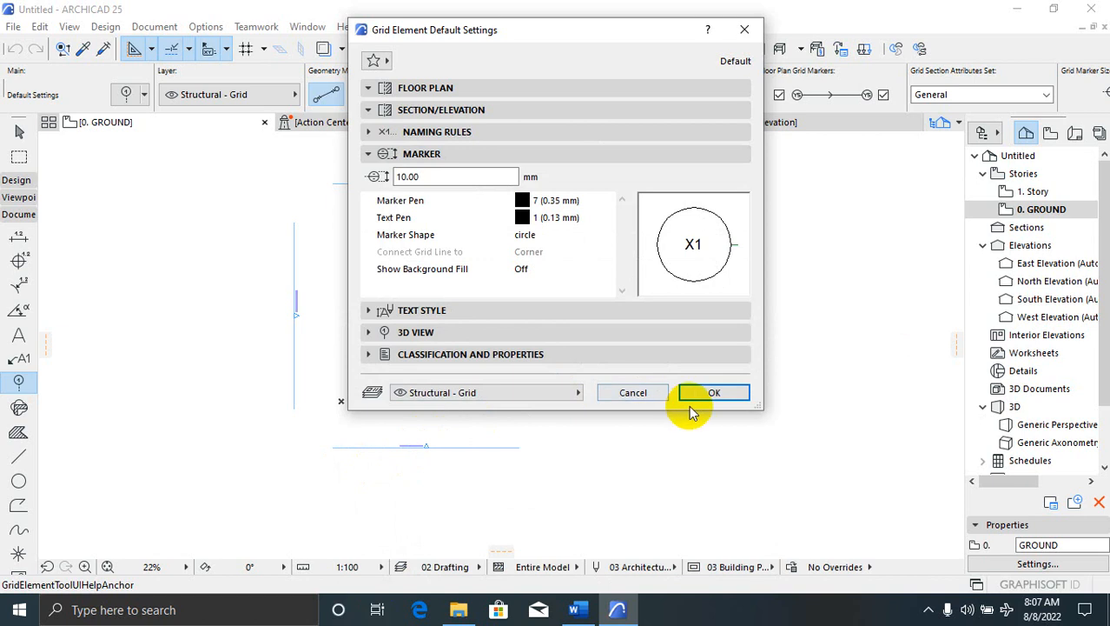
click(369, 314)
click(369, 405)
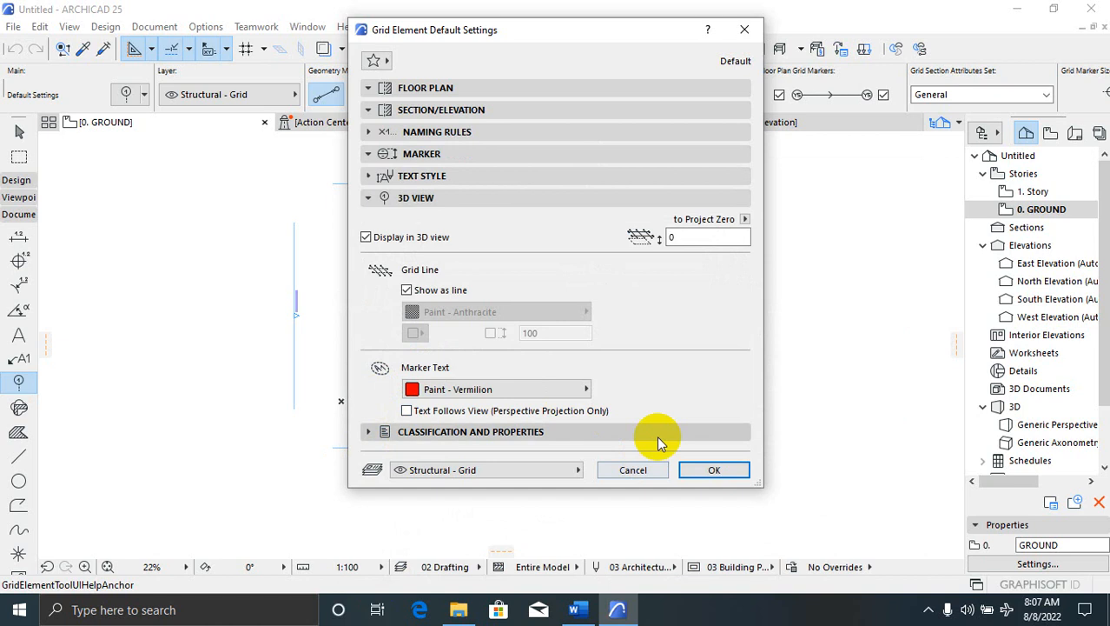
click(716, 470)
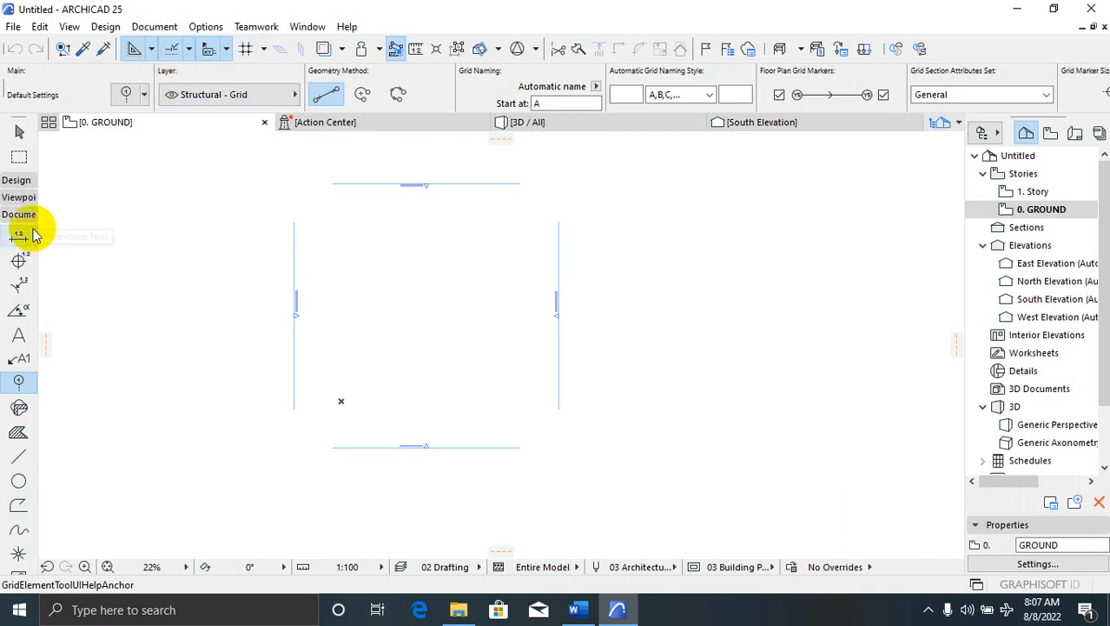
click(135, 49)
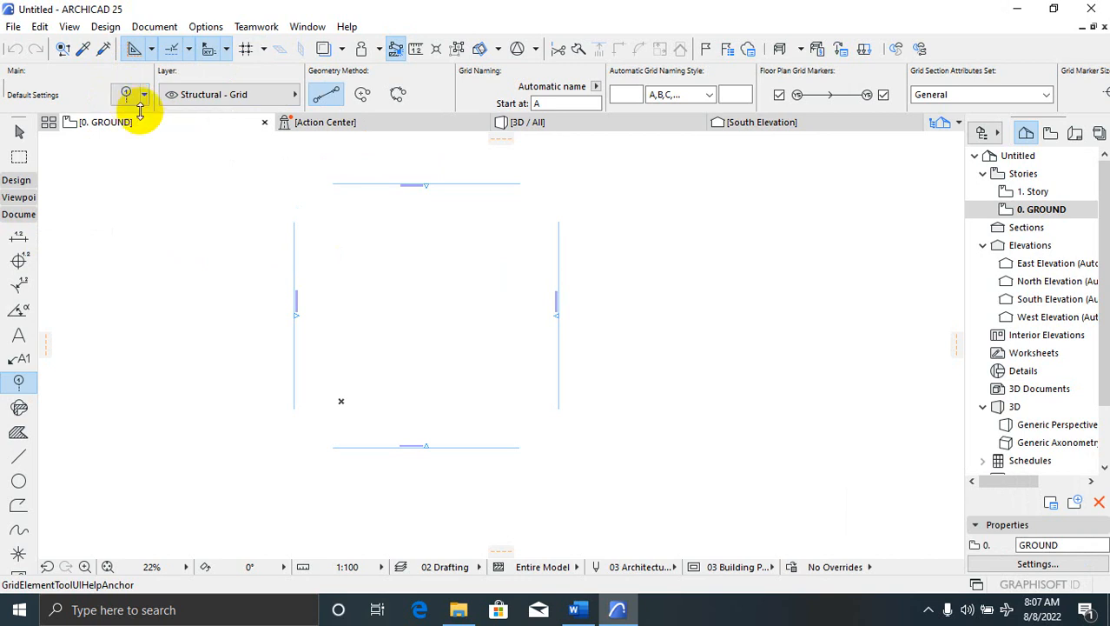
click(17, 180)
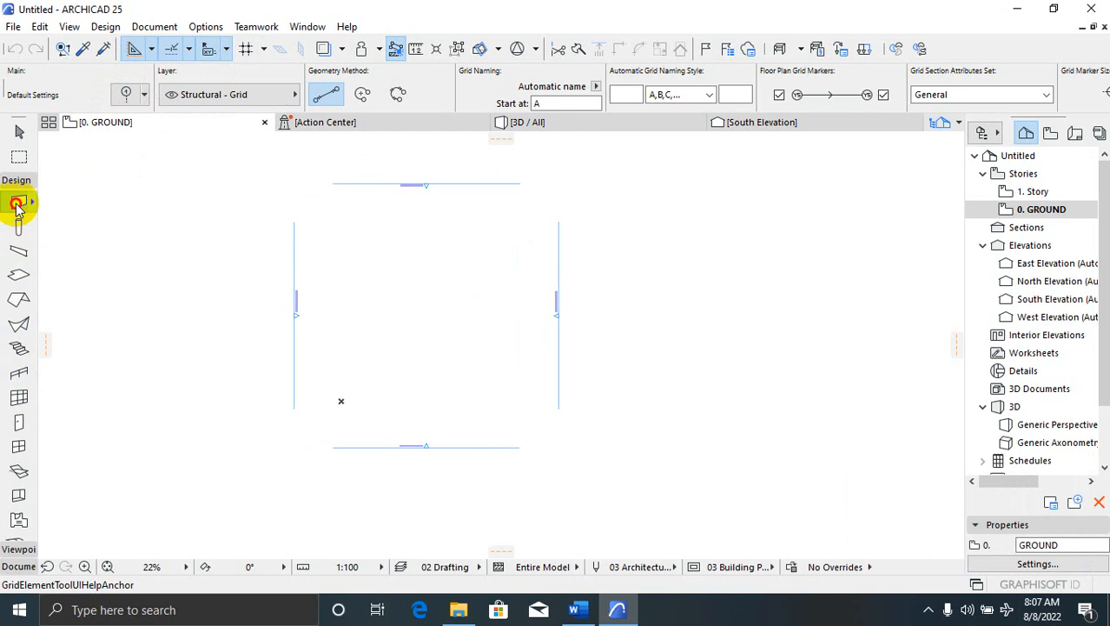
click(17, 204)
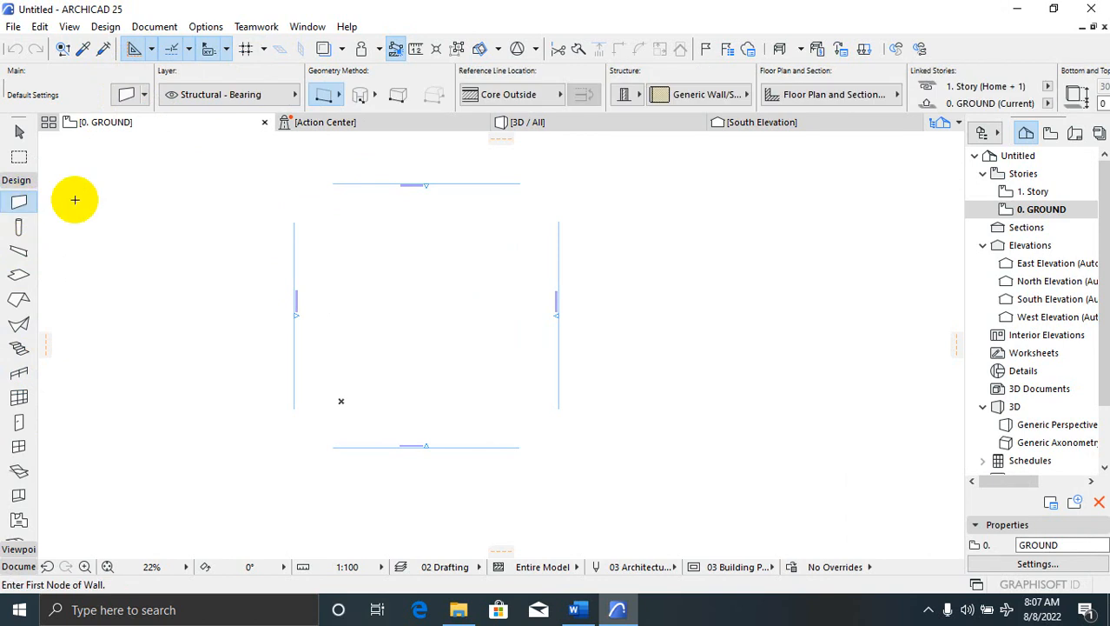
click(130, 113)
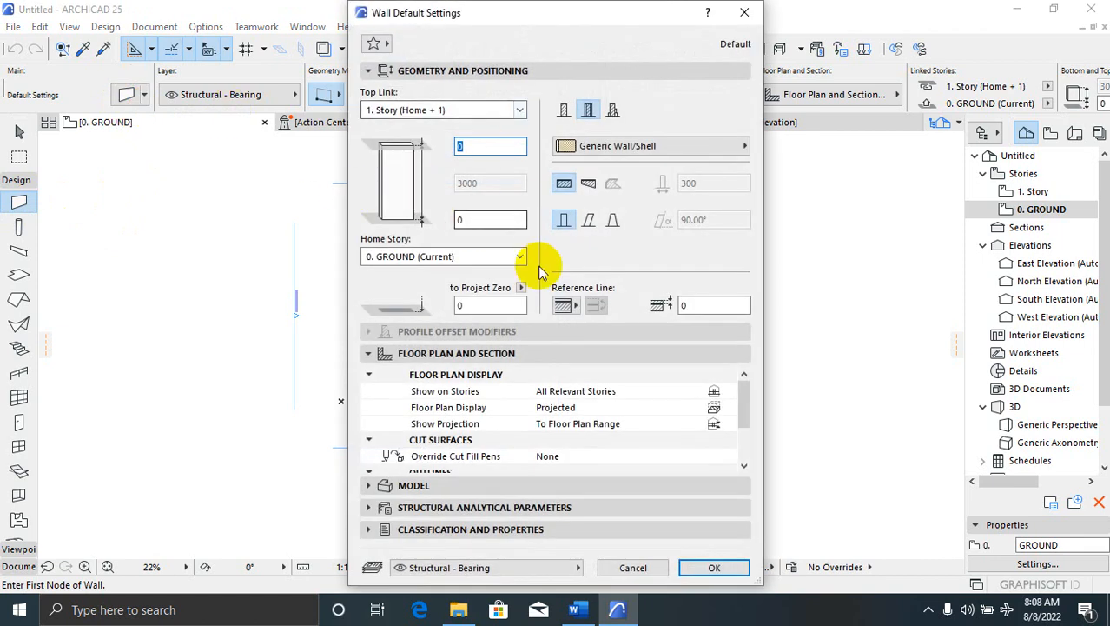
click(746, 12)
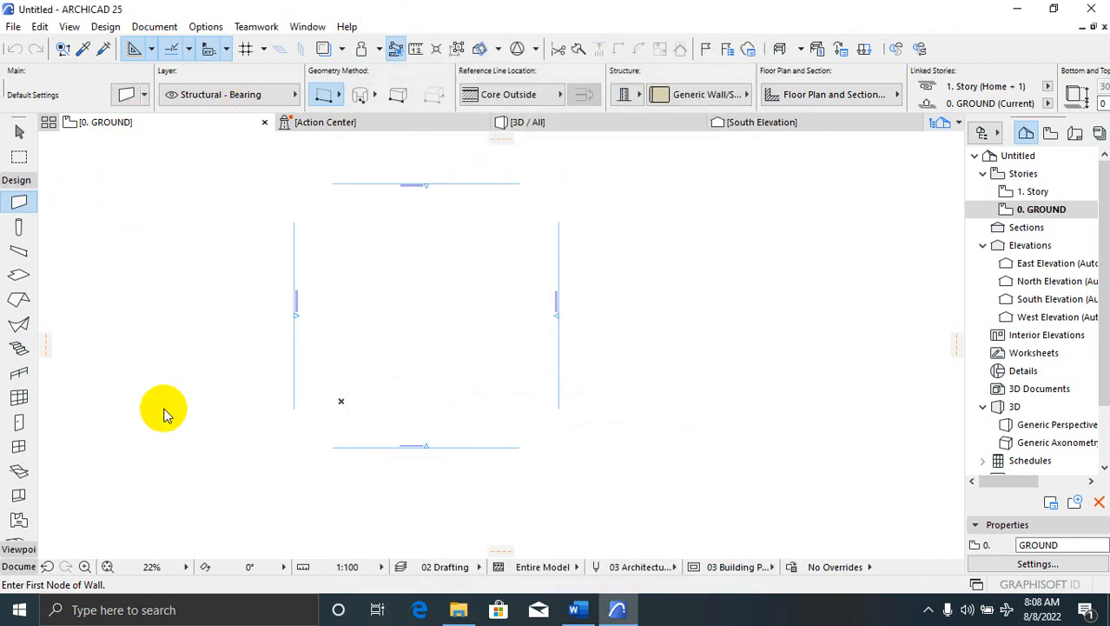
click(19, 230)
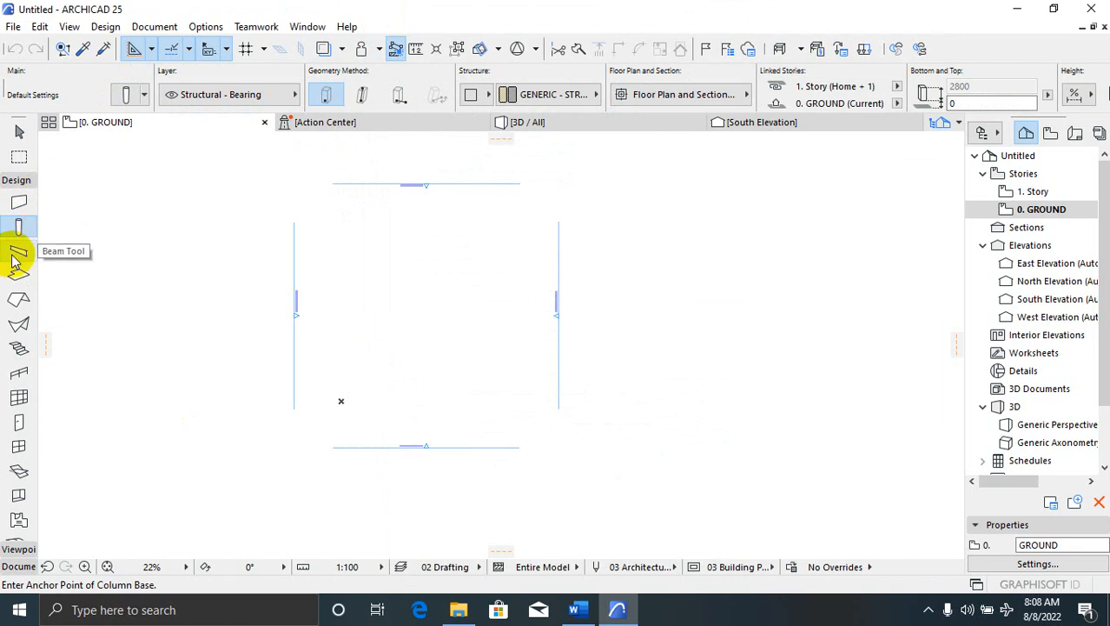
click(18, 251)
click(16, 276)
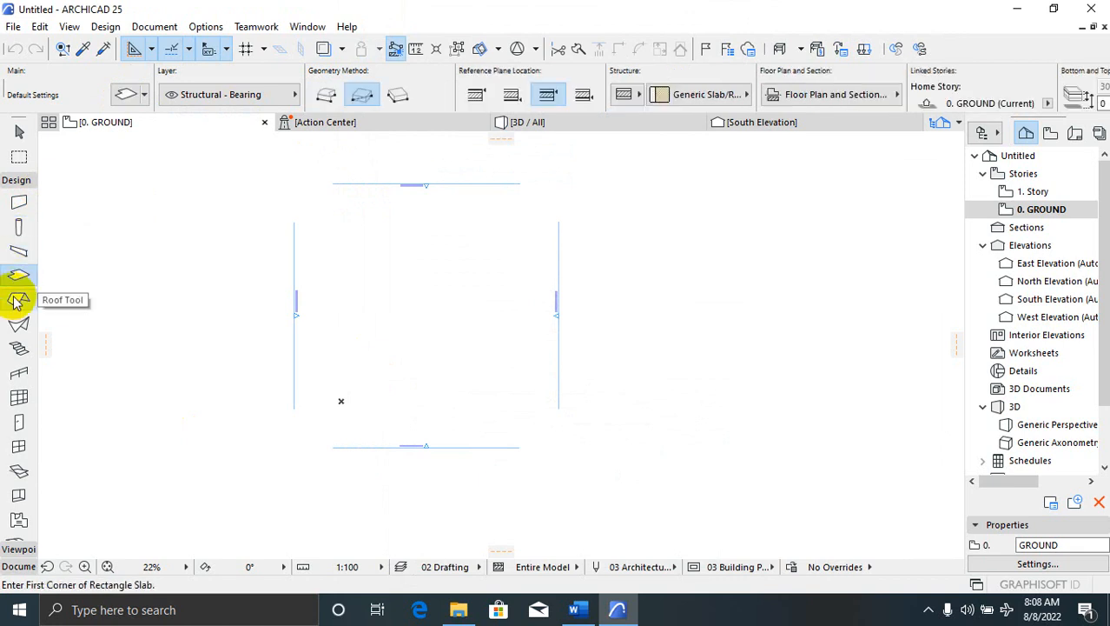
click(19, 323)
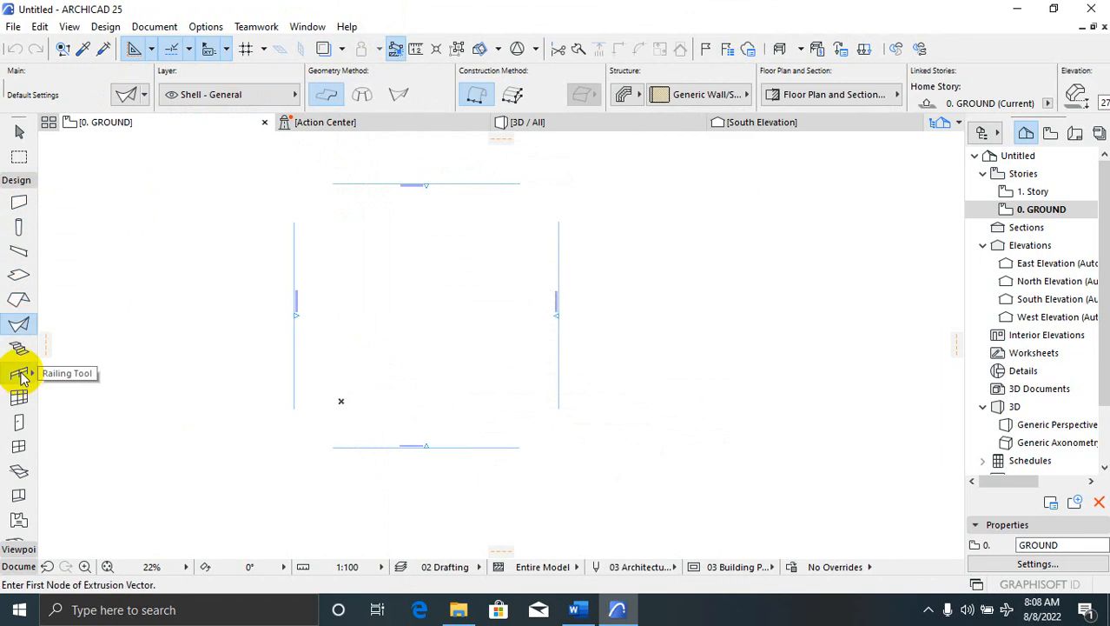
click(19, 349)
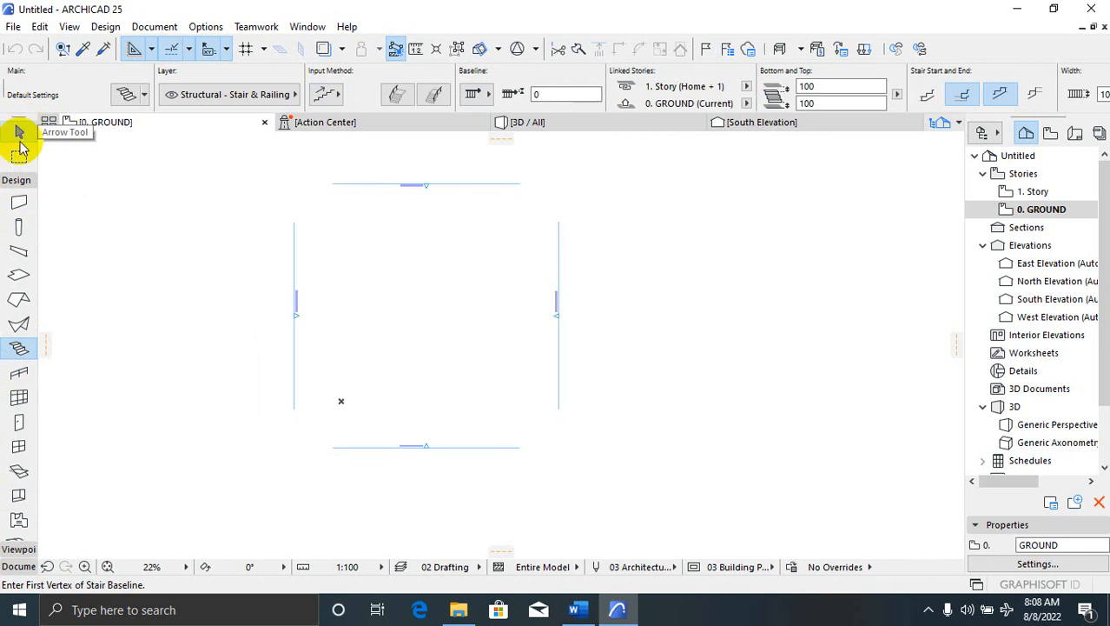
click(18, 180)
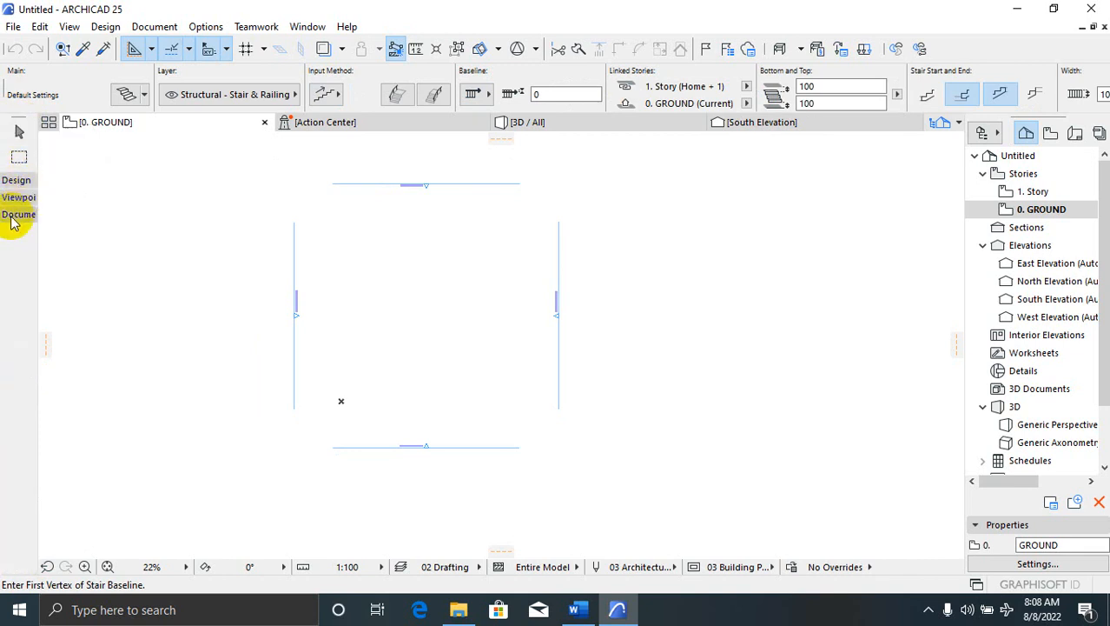
click(14, 215)
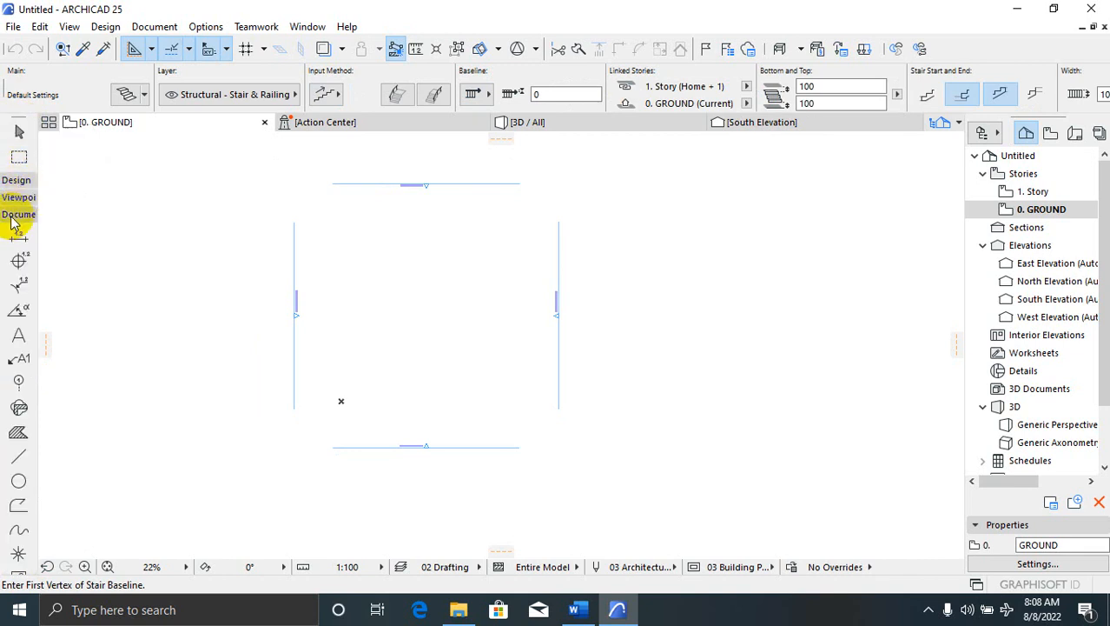
click(18, 384)
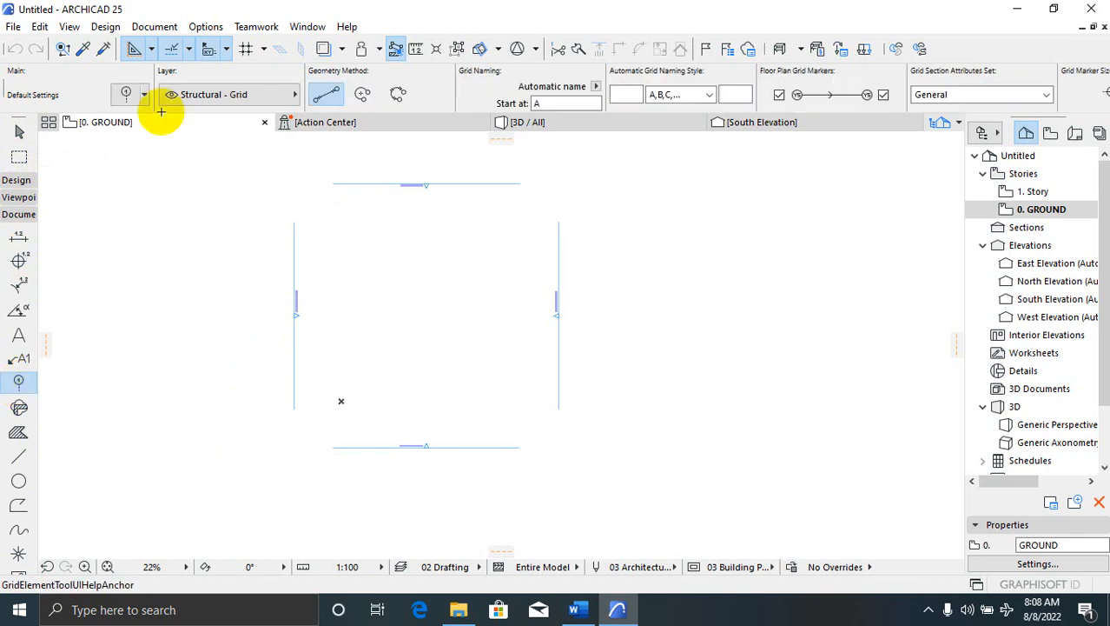
click(126, 95)
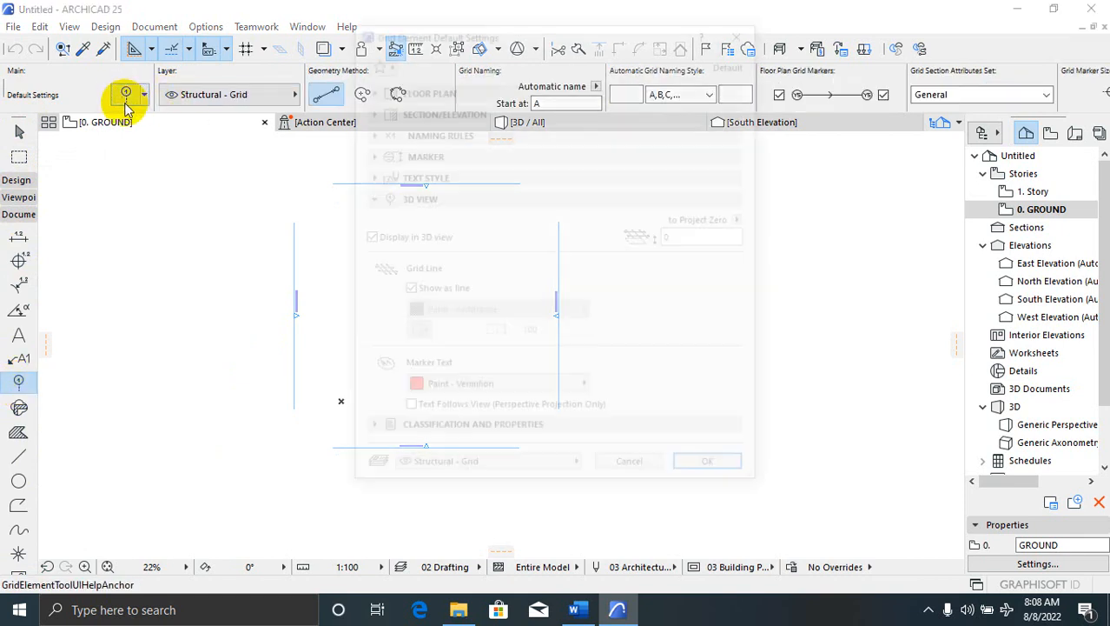
click(376, 89)
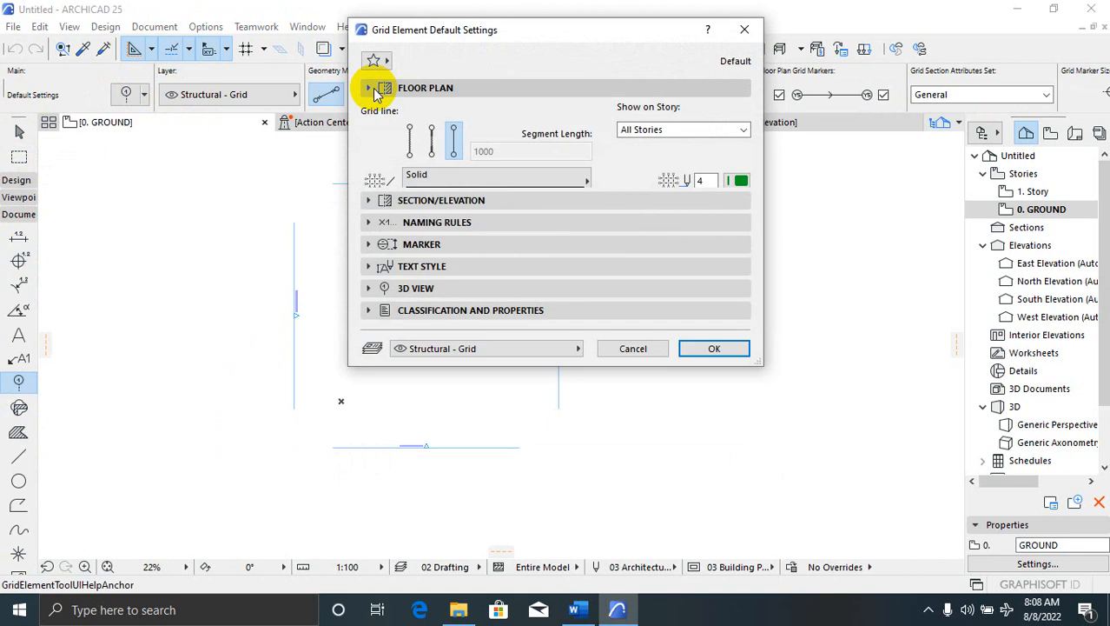
click(377, 294)
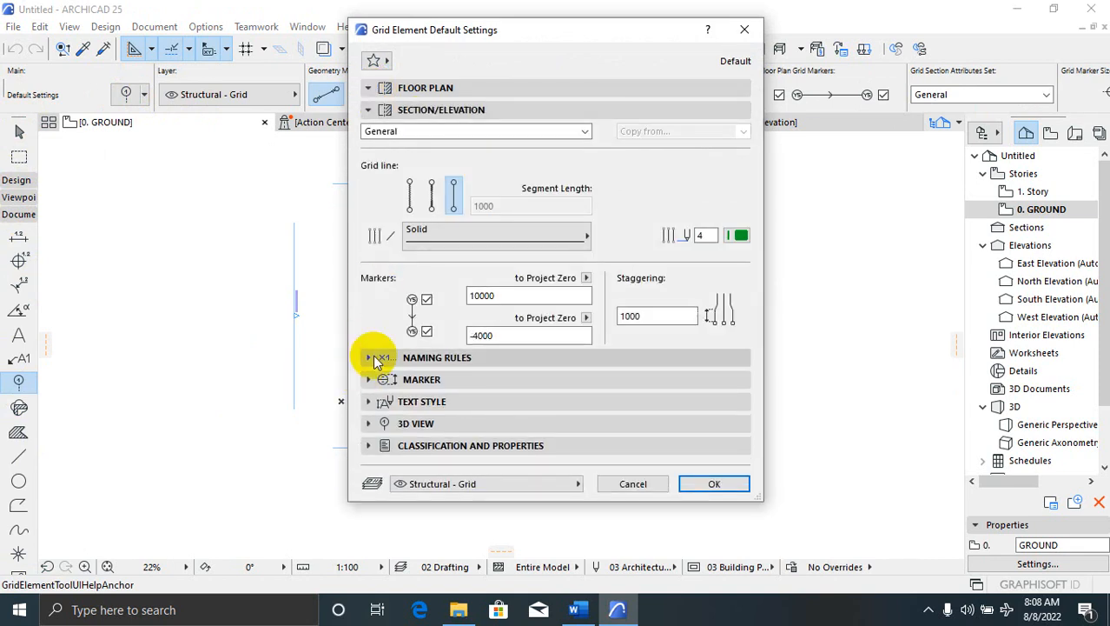
click(369, 357)
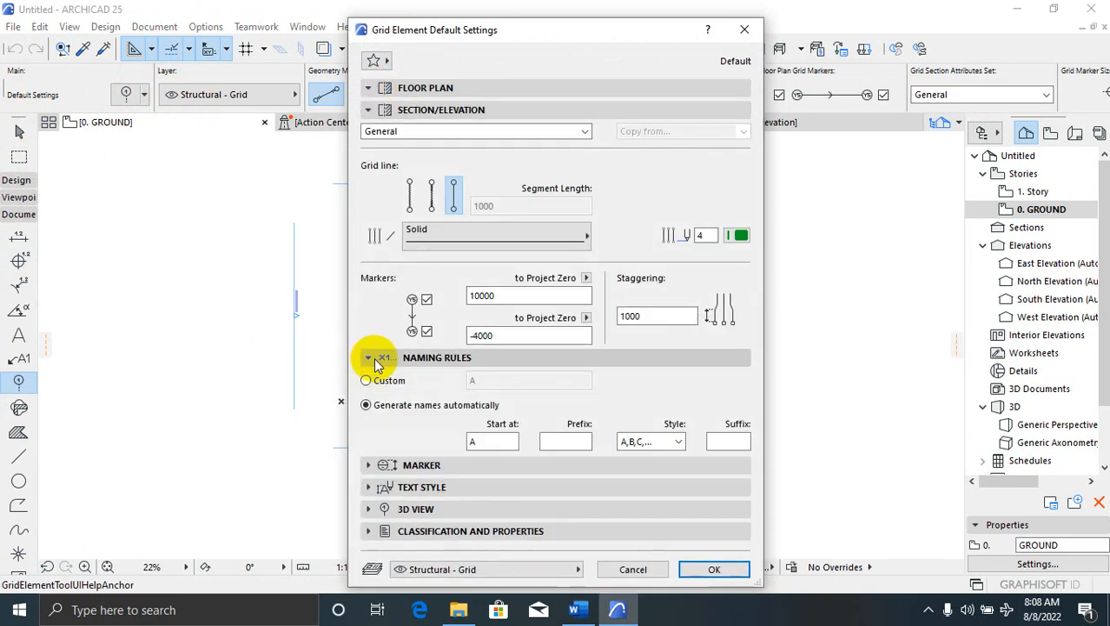
click(363, 468)
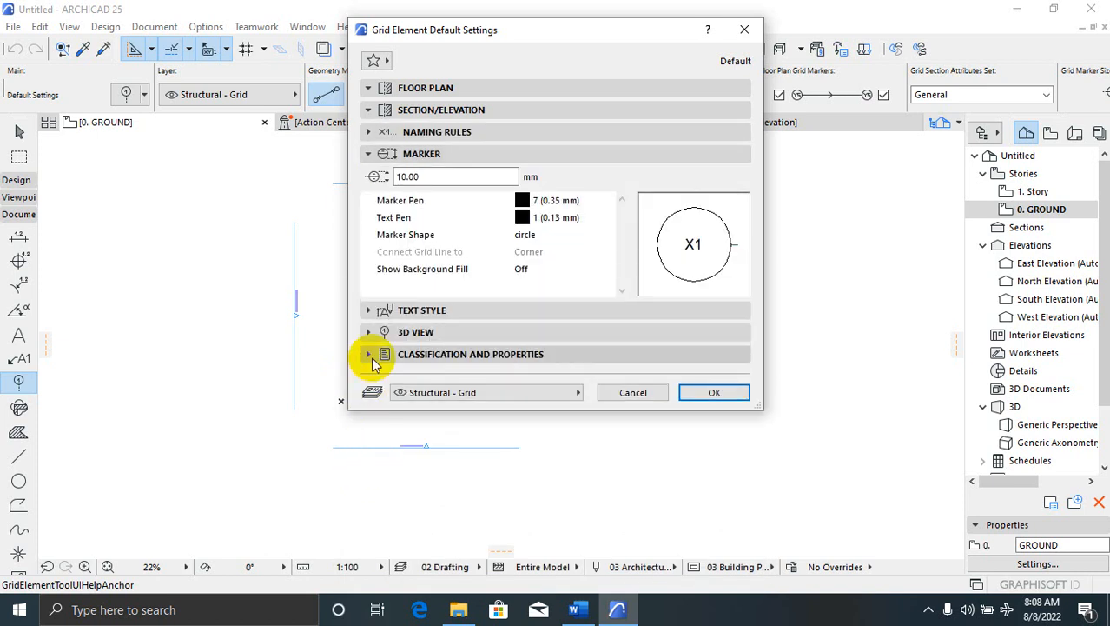
click(369, 311)
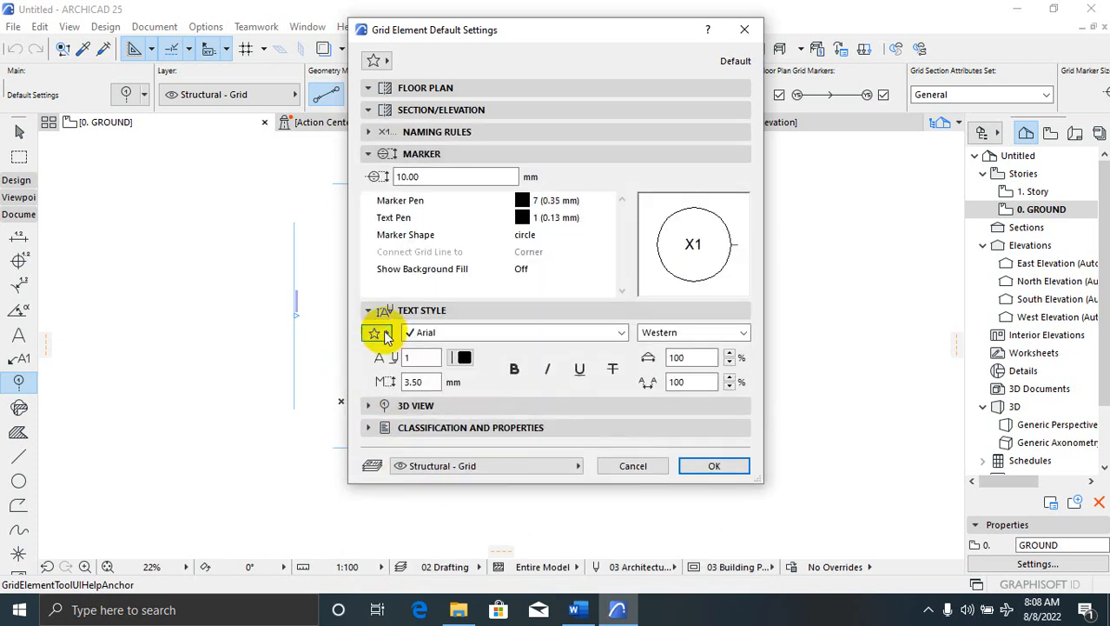
click(414, 386)
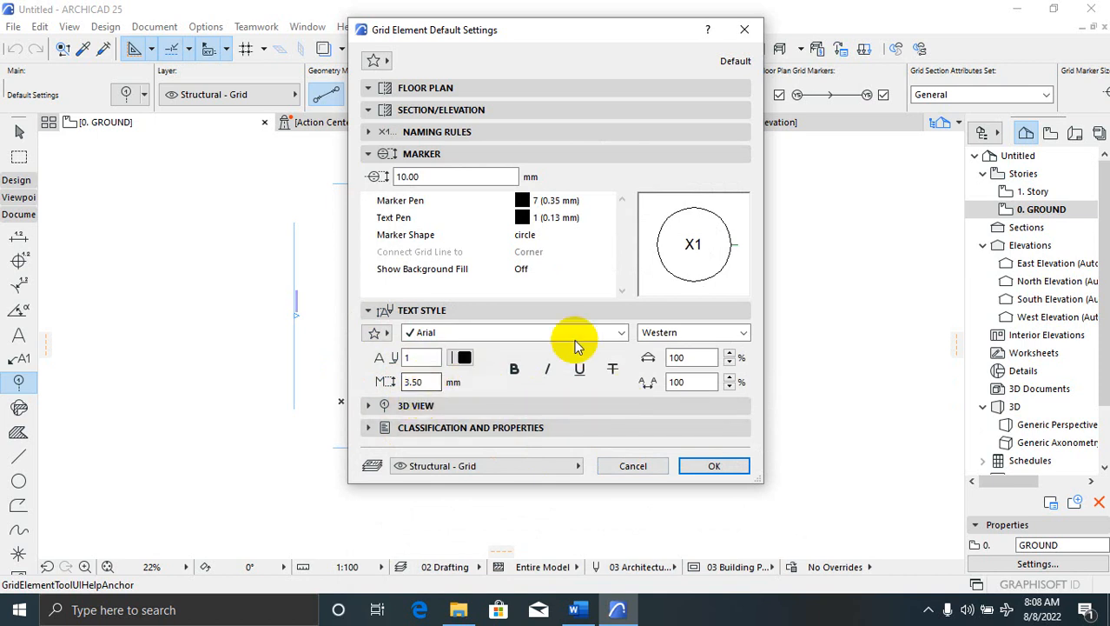
click(622, 333)
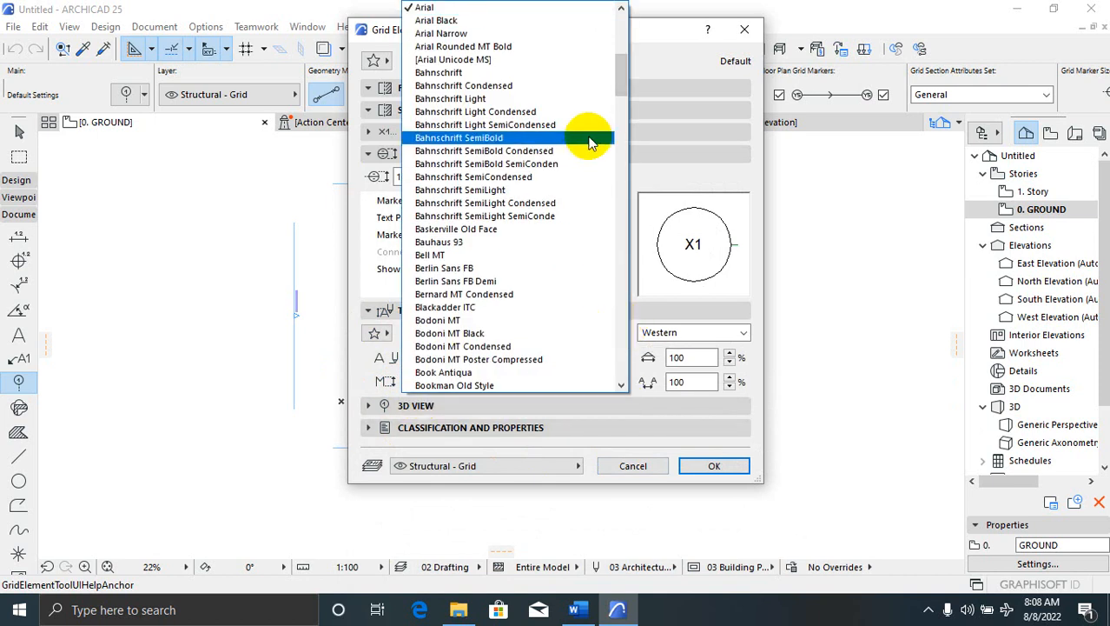
click(615, 7)
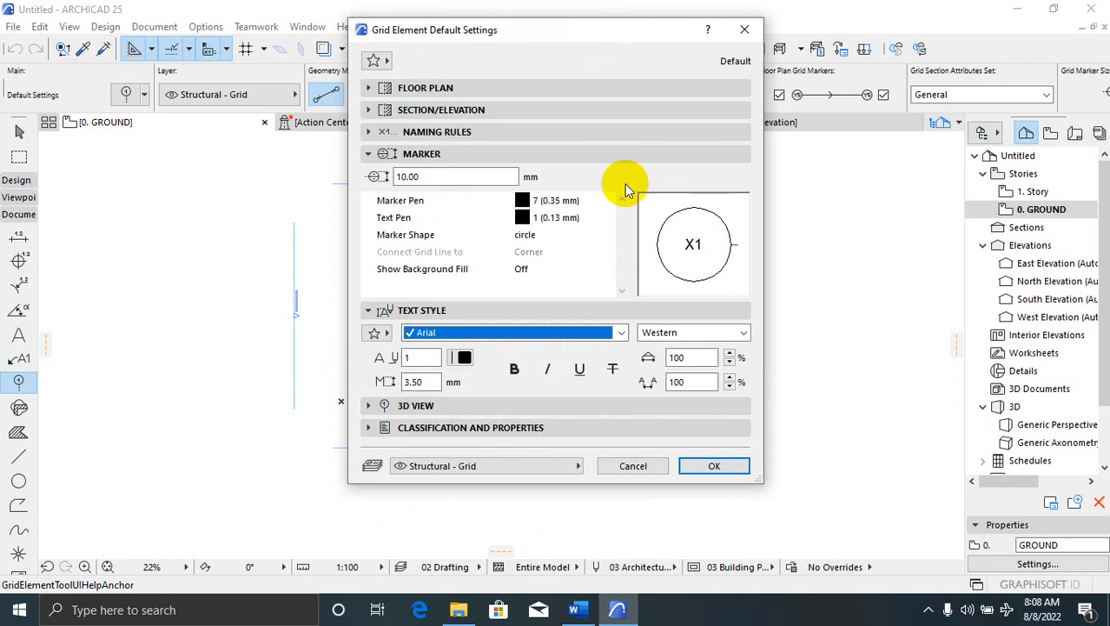
click(709, 466)
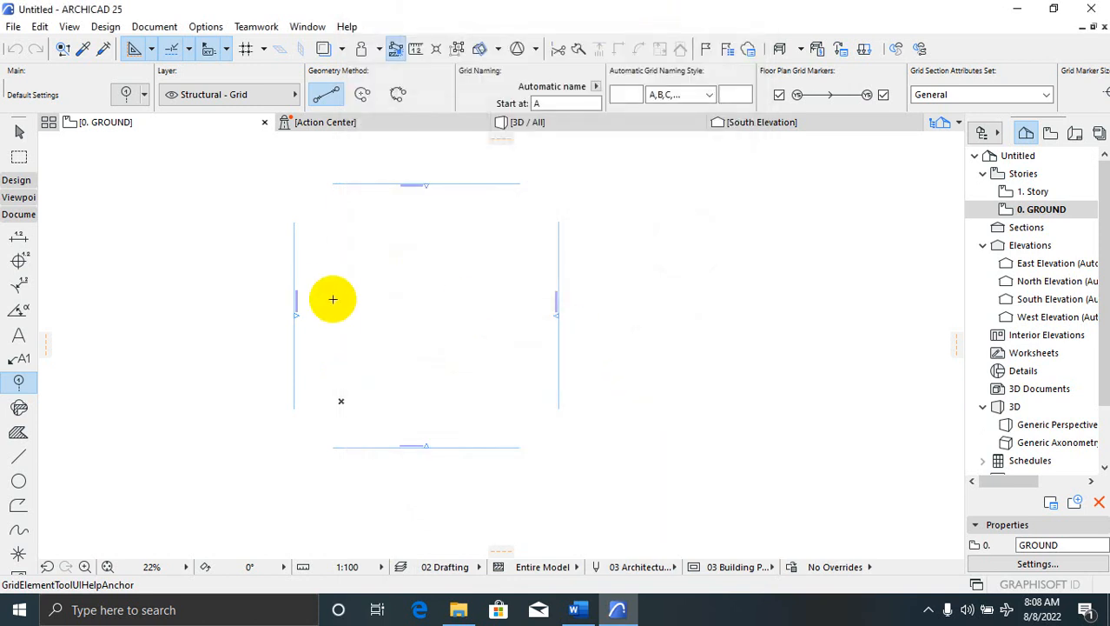
click(330, 160)
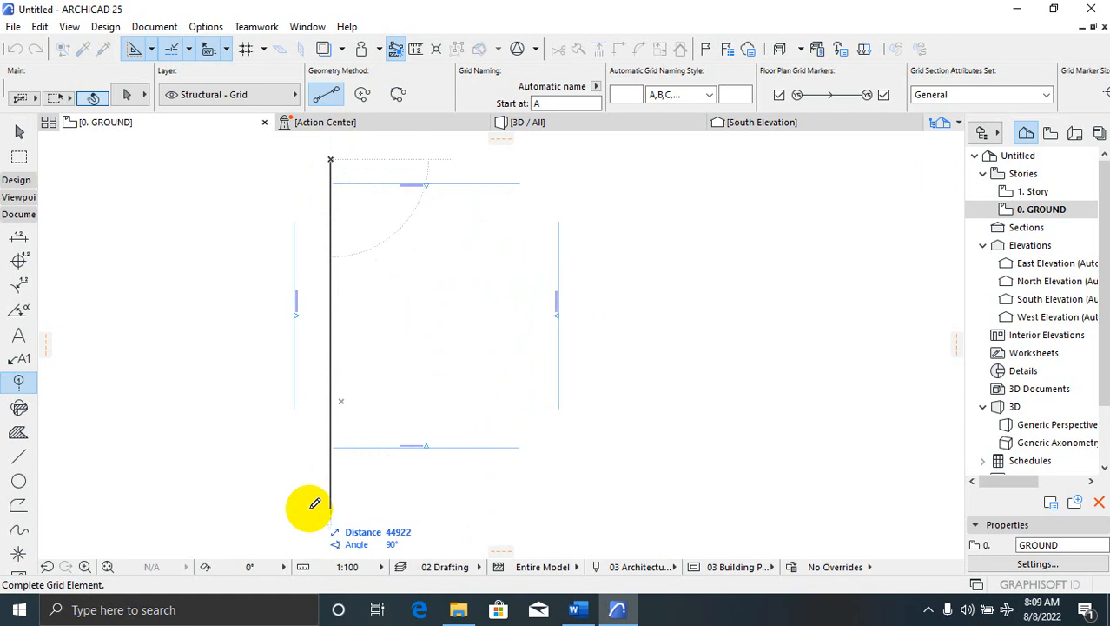
Finish vertical grid line A below the plan, zoom out, and right-click it for its context menu
click(315, 504)
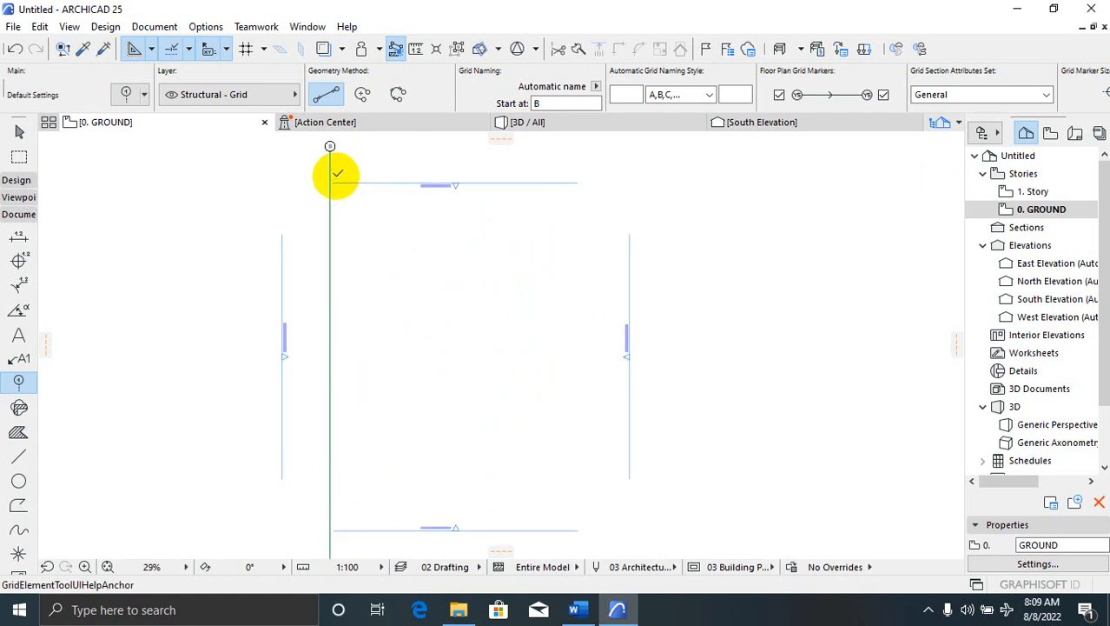
scroll(337, 174, up, 5)
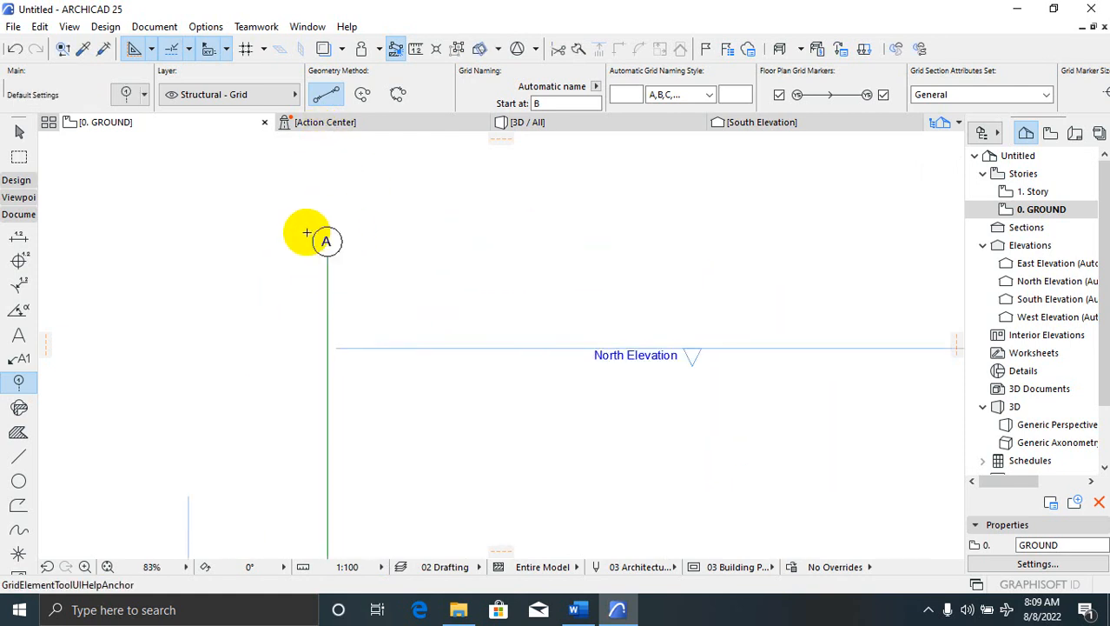
scroll(318, 252, up, 1)
scroll(417, 200, down, 8)
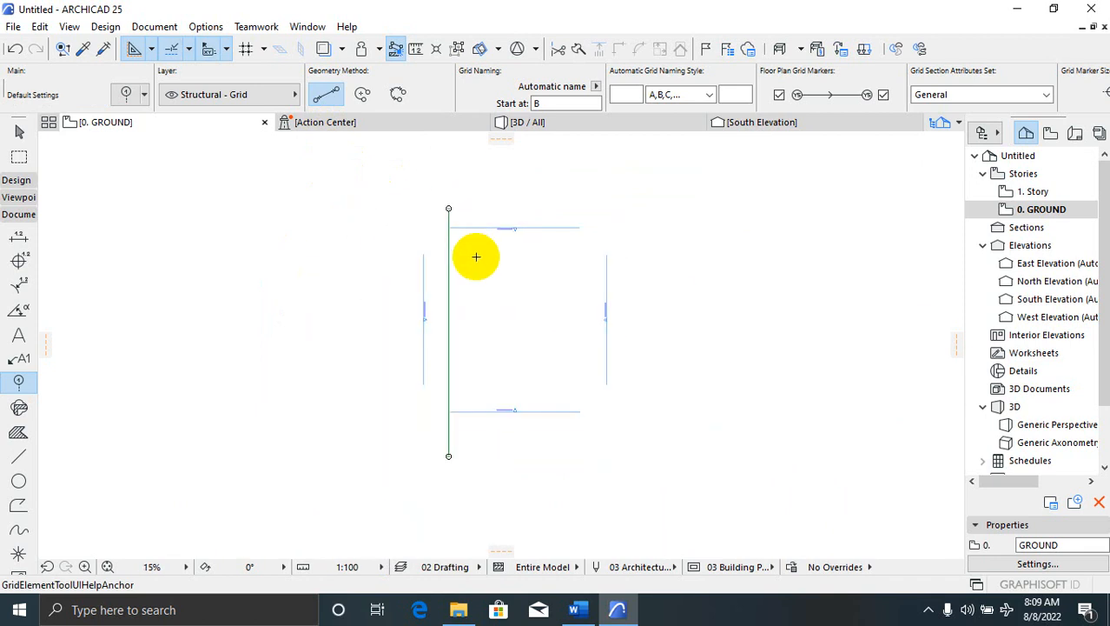
scroll(456, 356, up, 6)
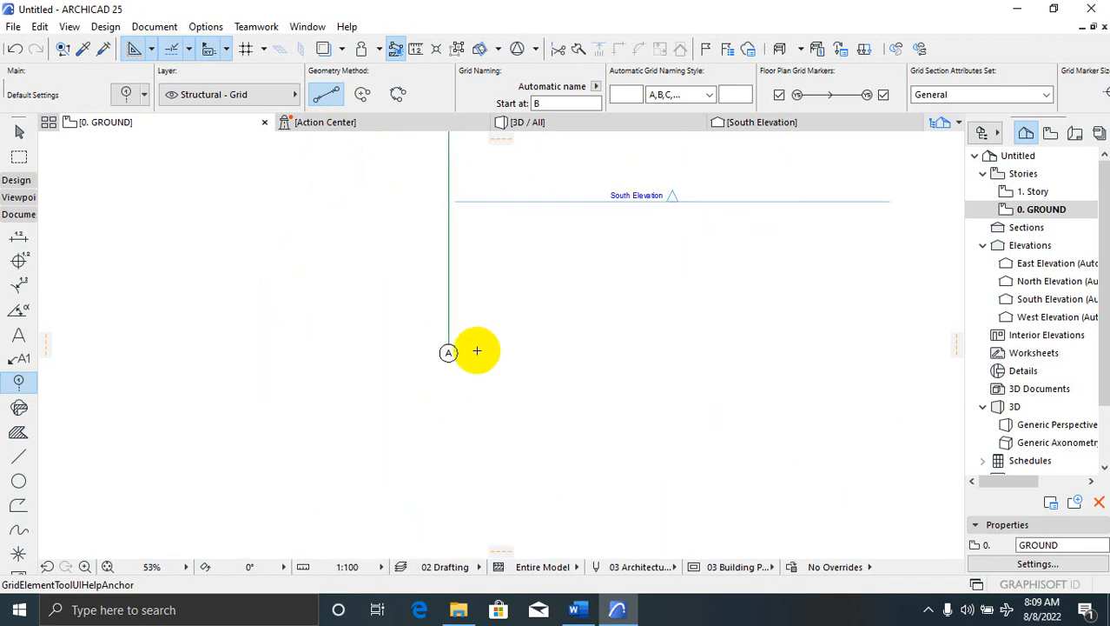
scroll(477, 350, up, 3)
scroll(297, 456, down, 8)
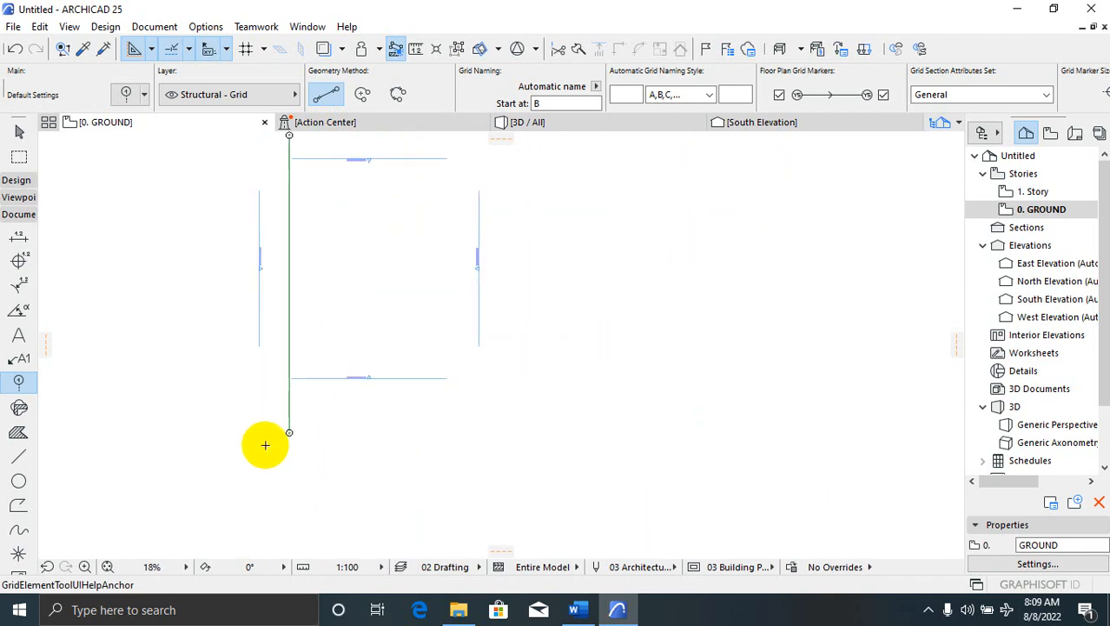
scroll(273, 323, up, 2)
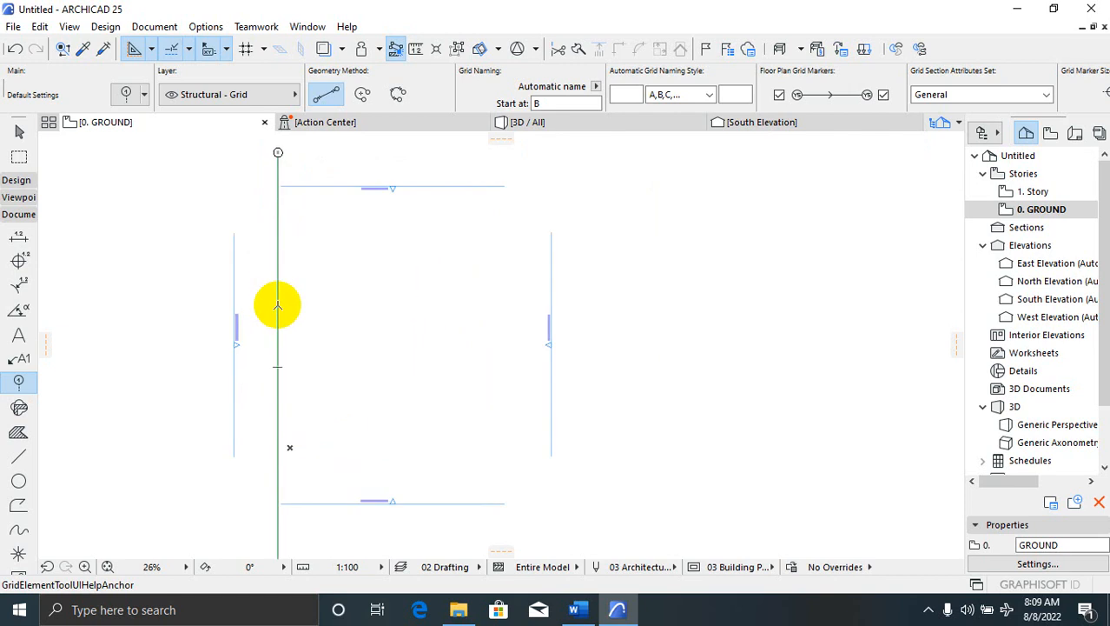
right_click(277, 305)
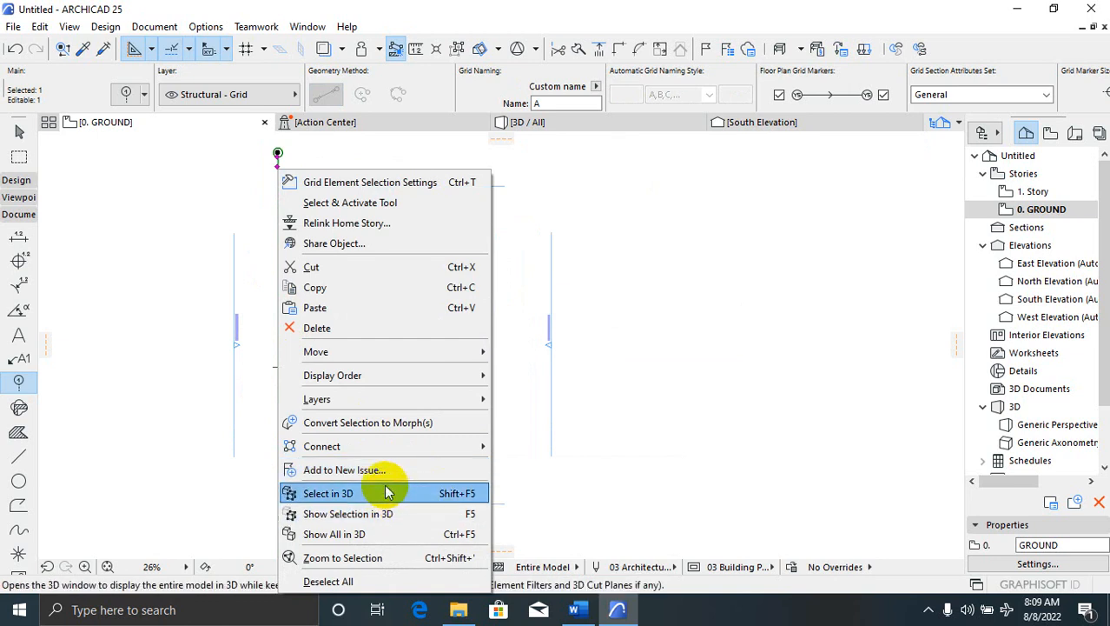
mouse_move(410, 354)
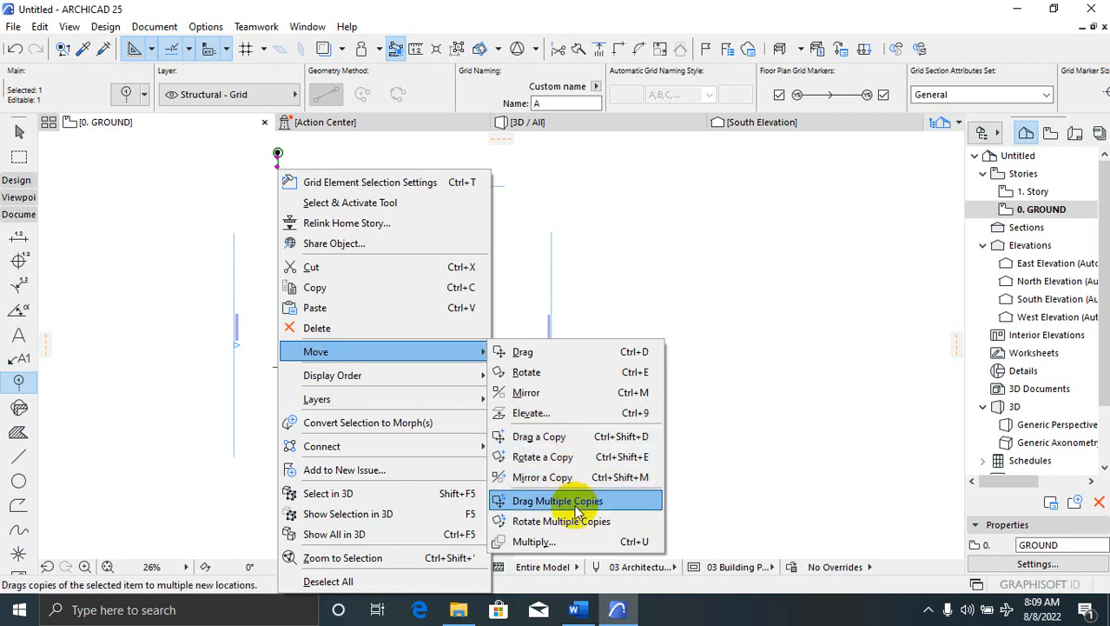
click(557, 436)
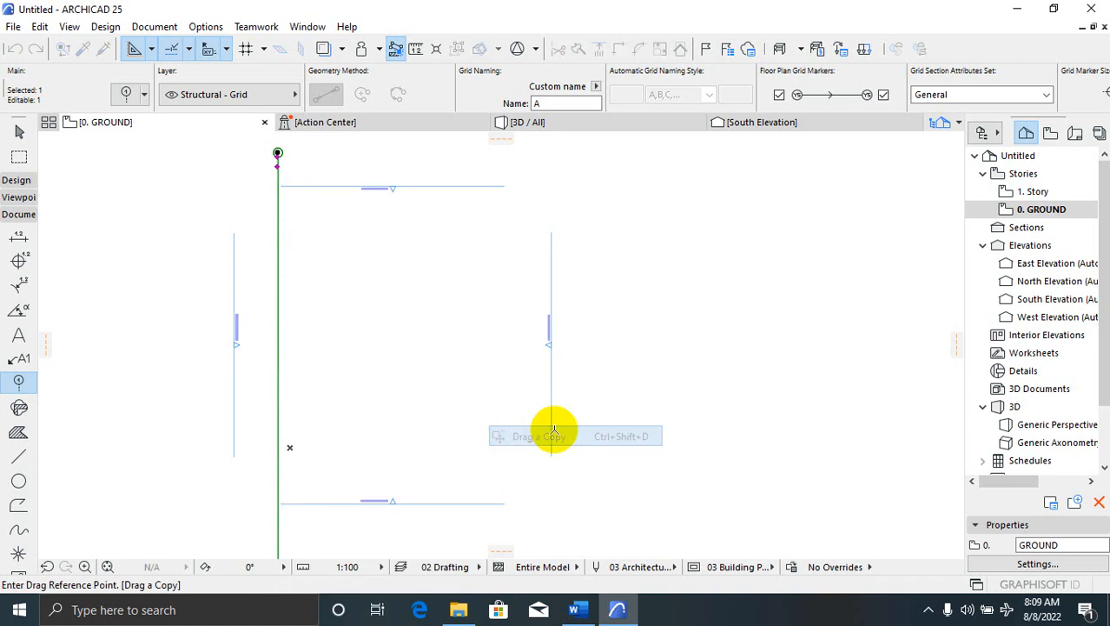
click(323, 340)
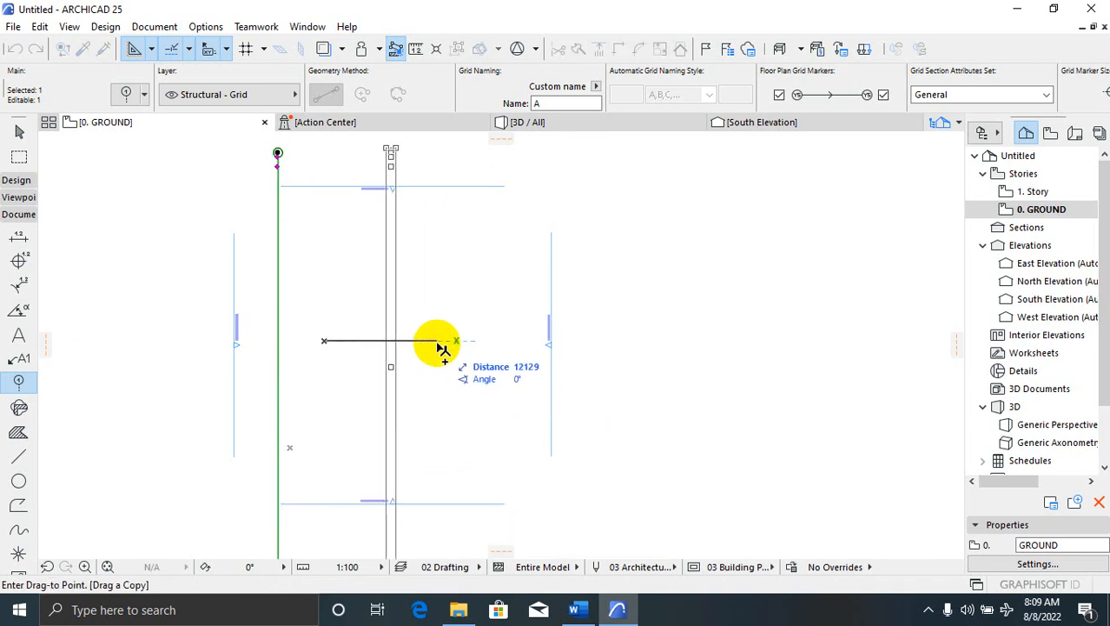
key(Escape)
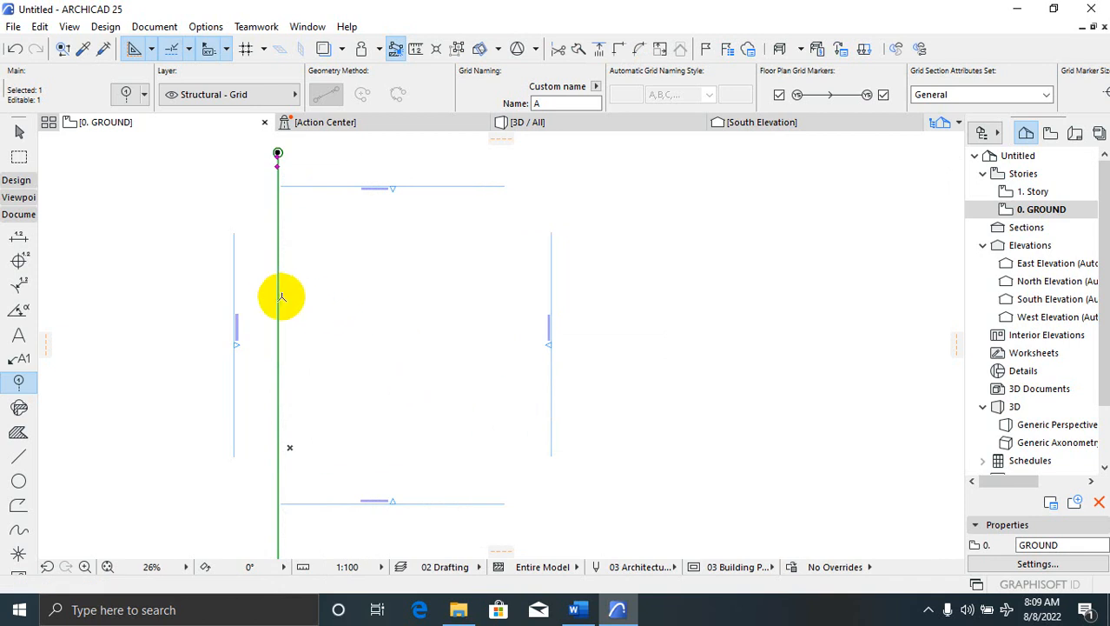
key(Escape)
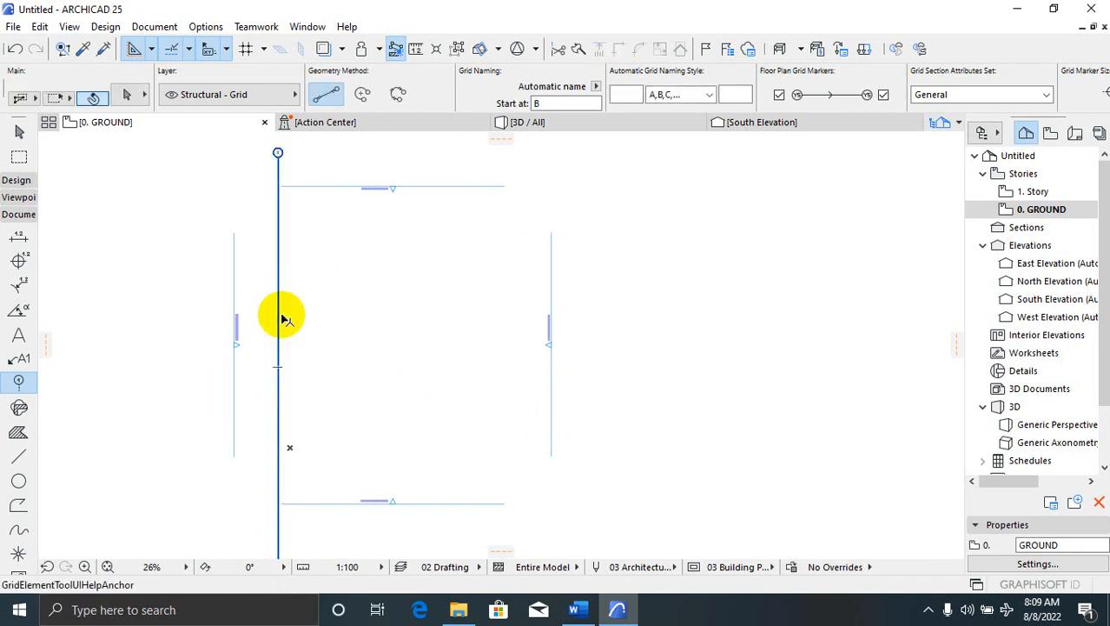
Copy grid line A by a typed distance of 3000 to the right, then deselect it
click(279, 313)
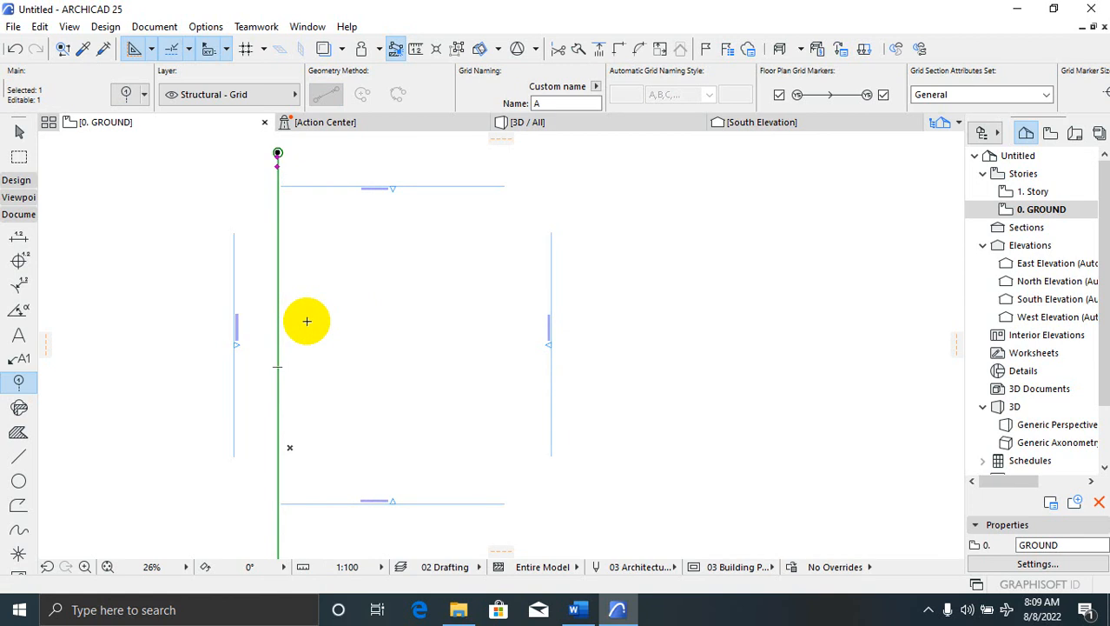
key(ctrl+alt+d)
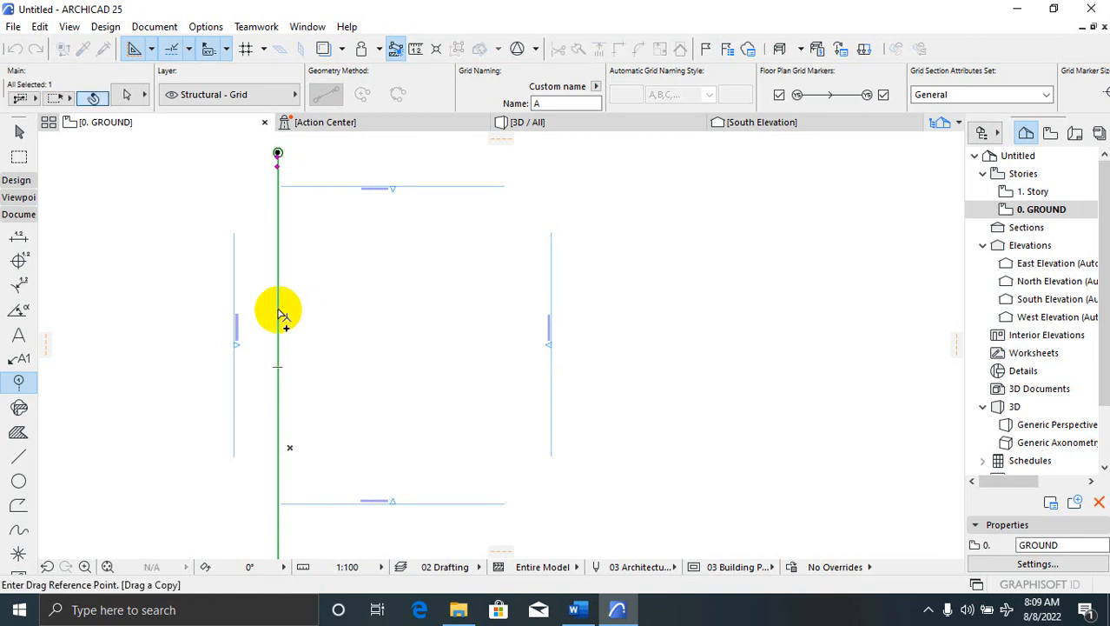
click(278, 309)
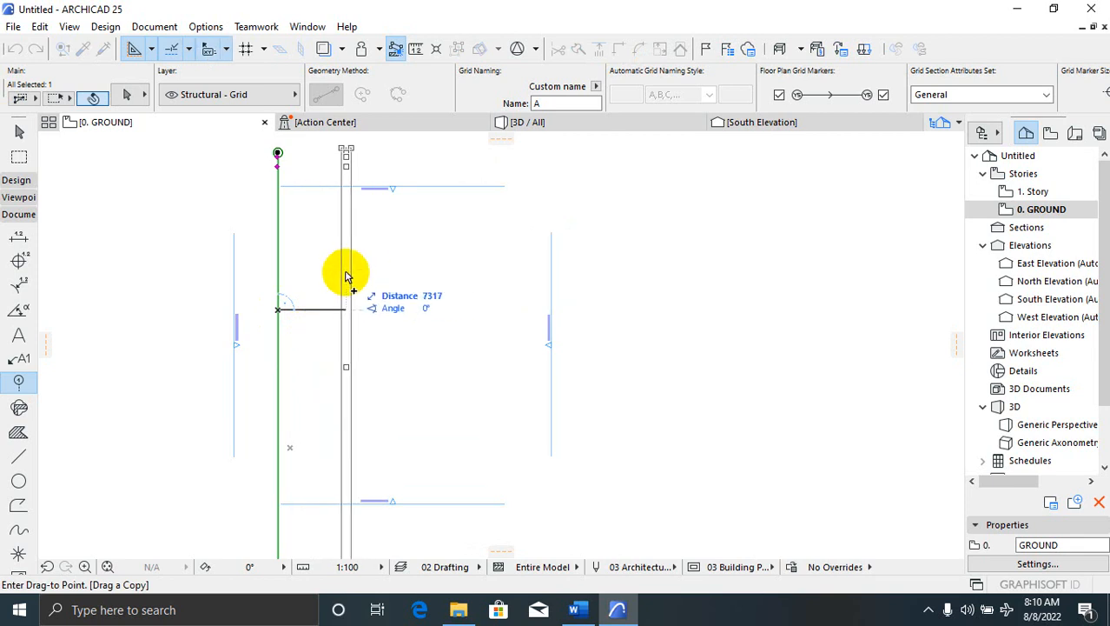
key(Tab)
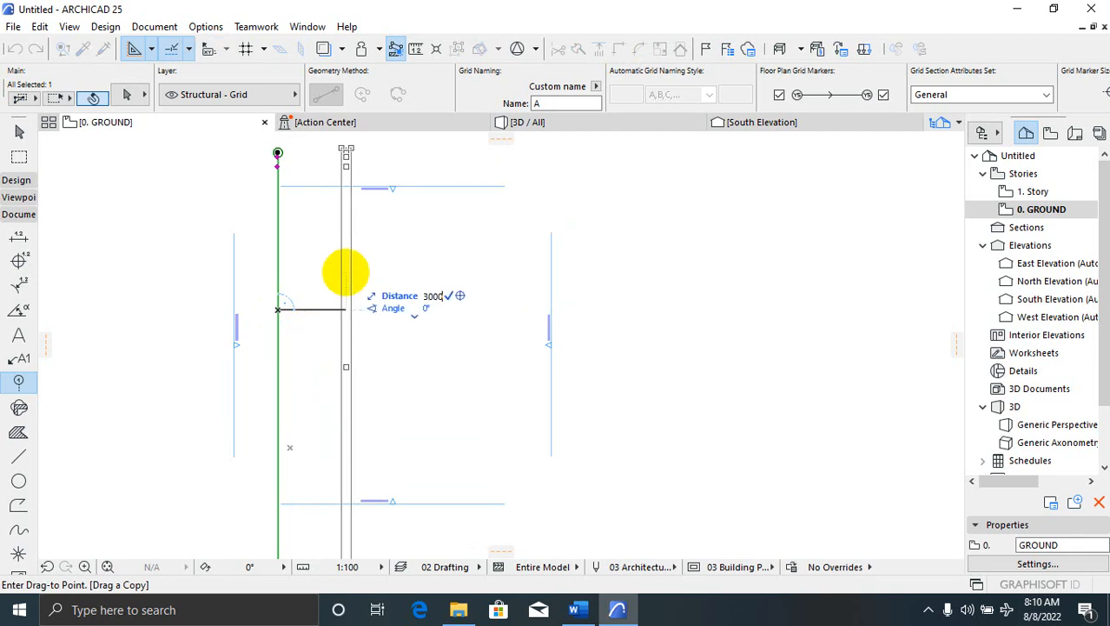
text(3000)
key(Return)
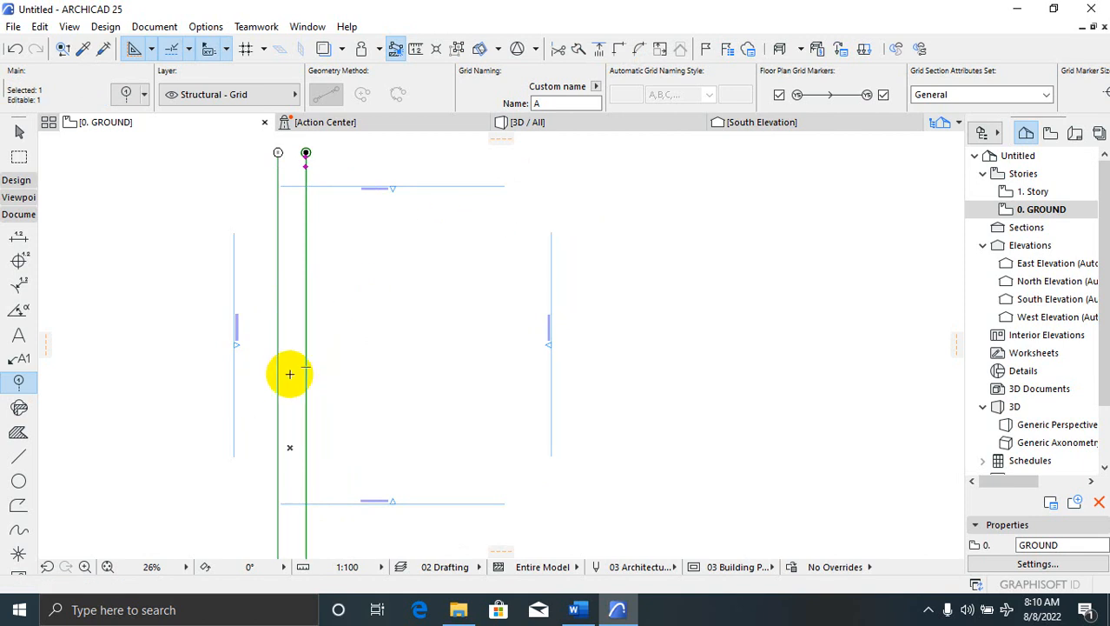
scroll(381, 346, down, 3)
scroll(330, 415, up, 2)
scroll(378, 313, up, 3)
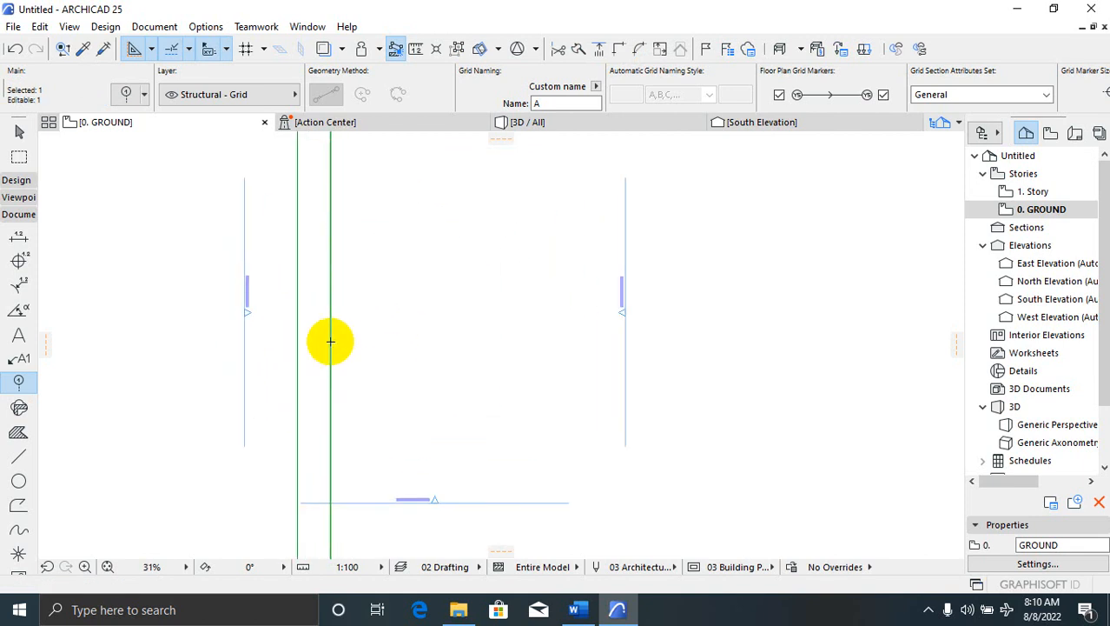
scroll(341, 469, down, 1)
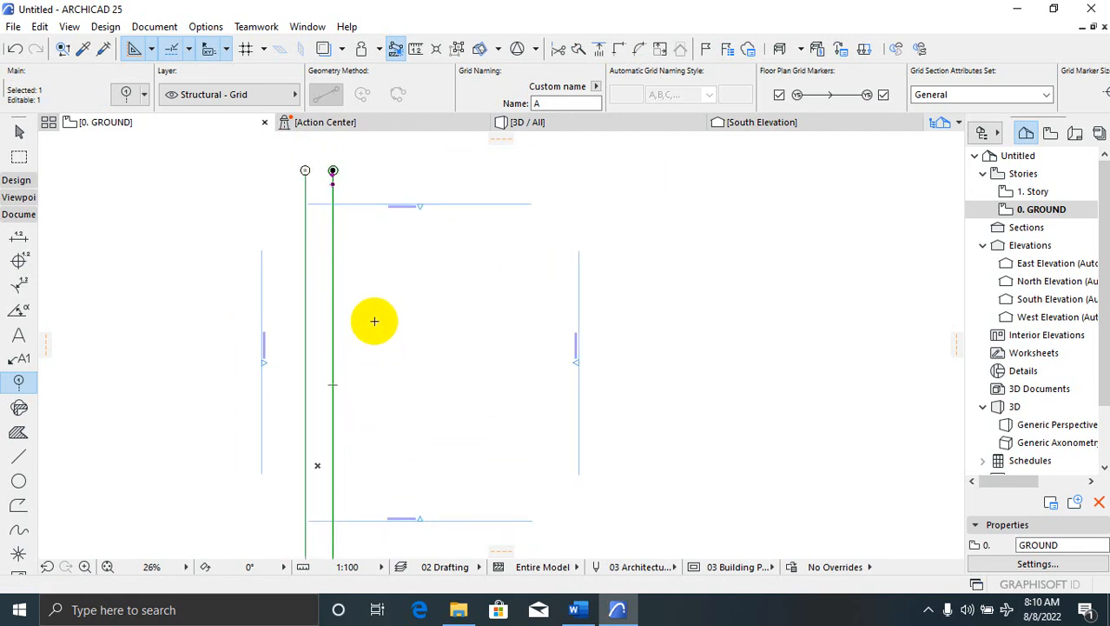
key(Escape)
scroll(335, 186, up, 2)
Dismiss the canvas context menu, expand the Design toolbox group, and return to the Arrow tool with Esc
right_click(316, 300)
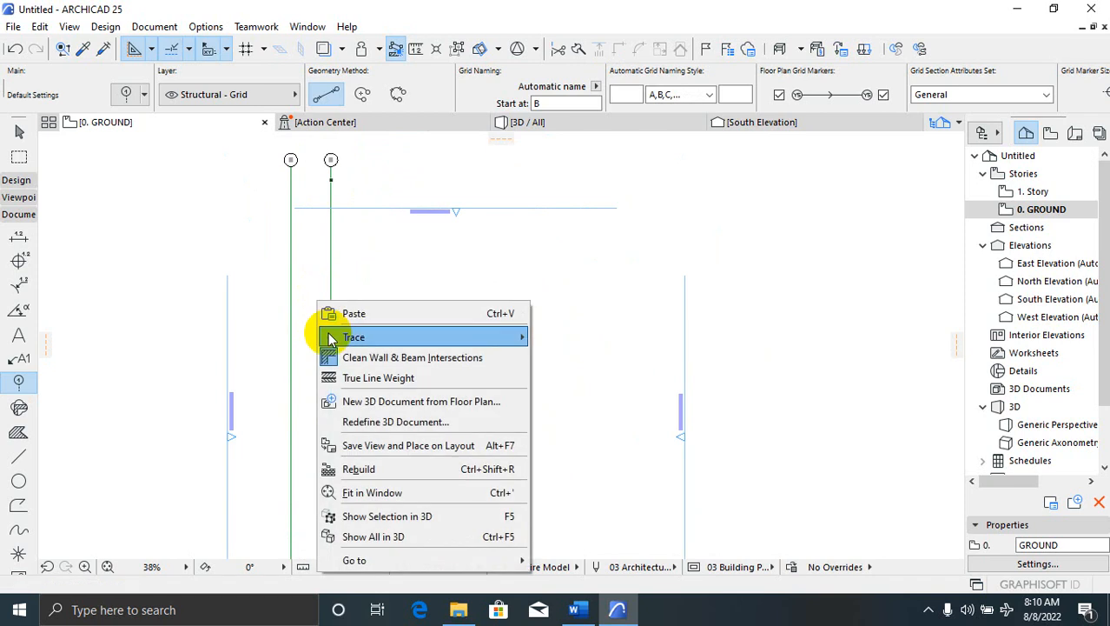
click(228, 292)
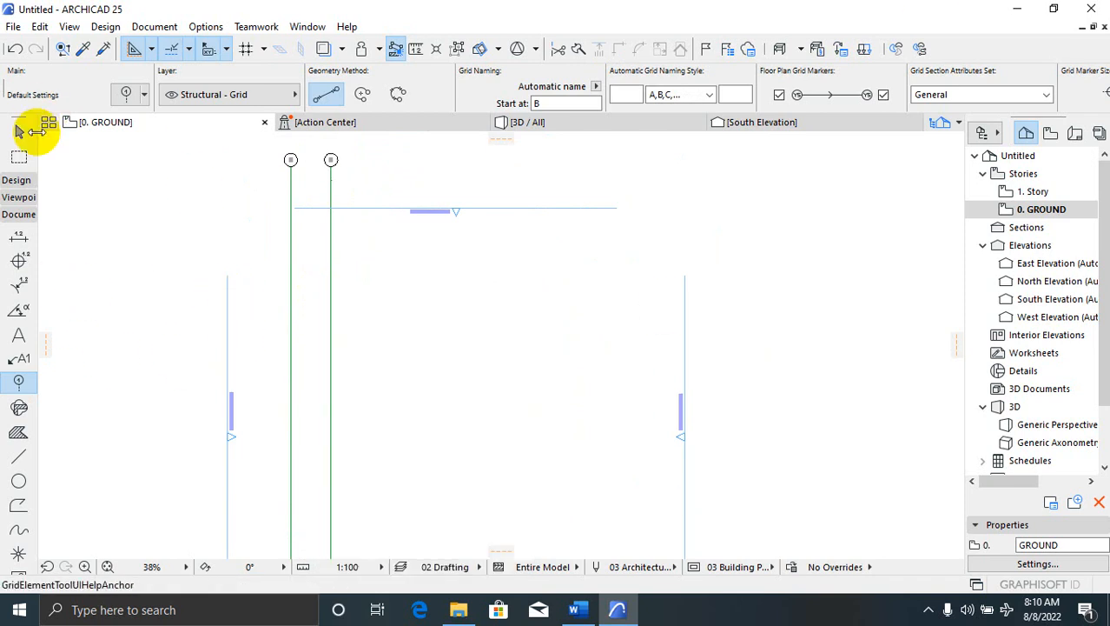
click(19, 217)
click(13, 202)
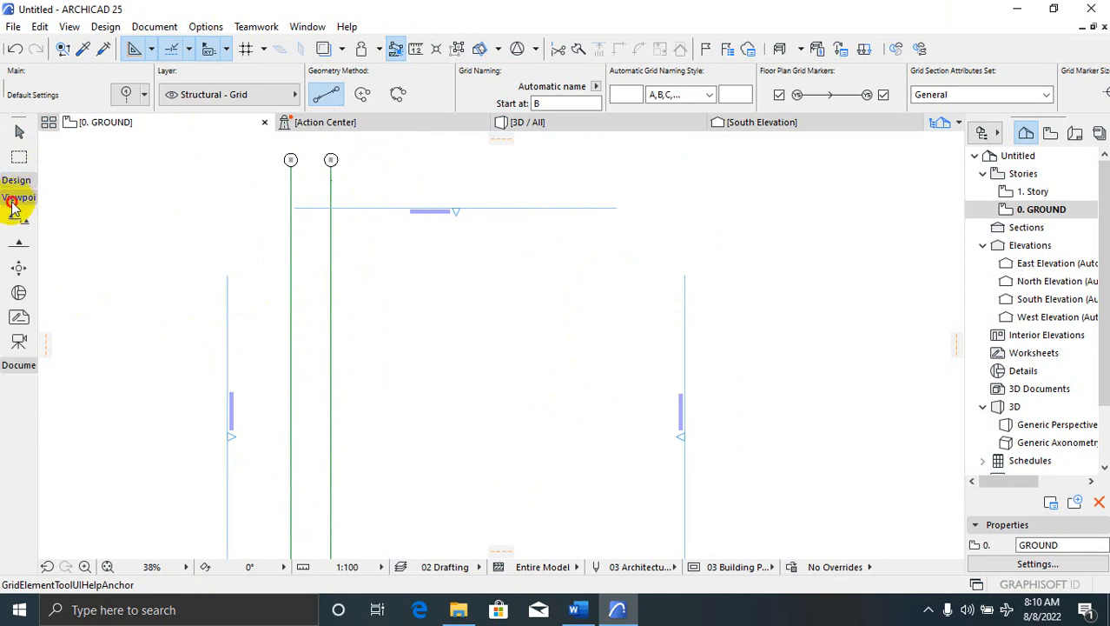
click(17, 365)
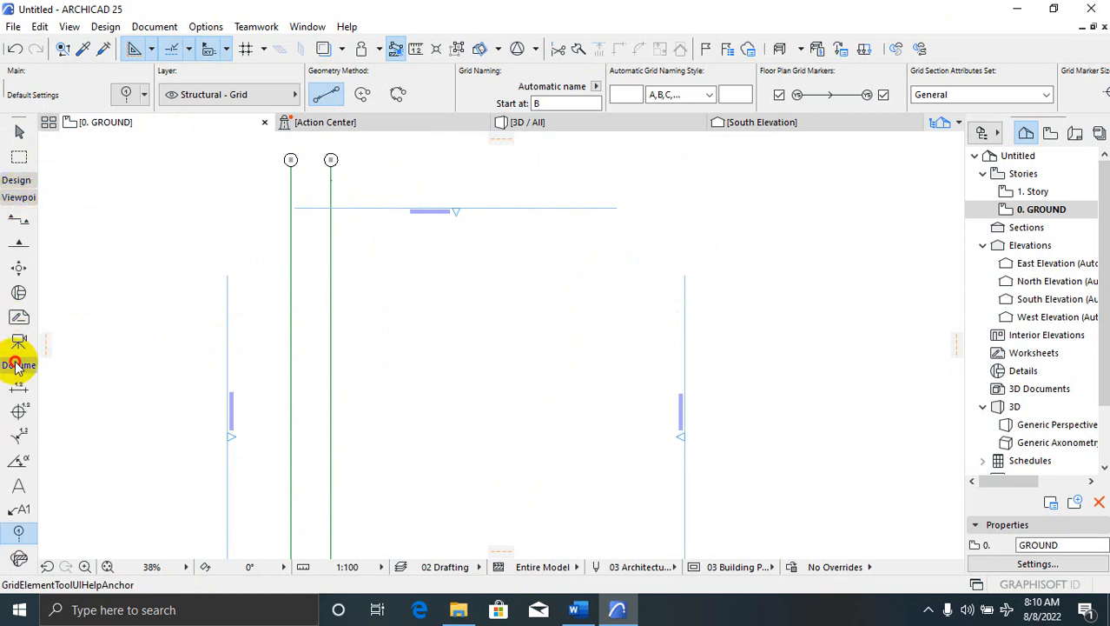
click(15, 198)
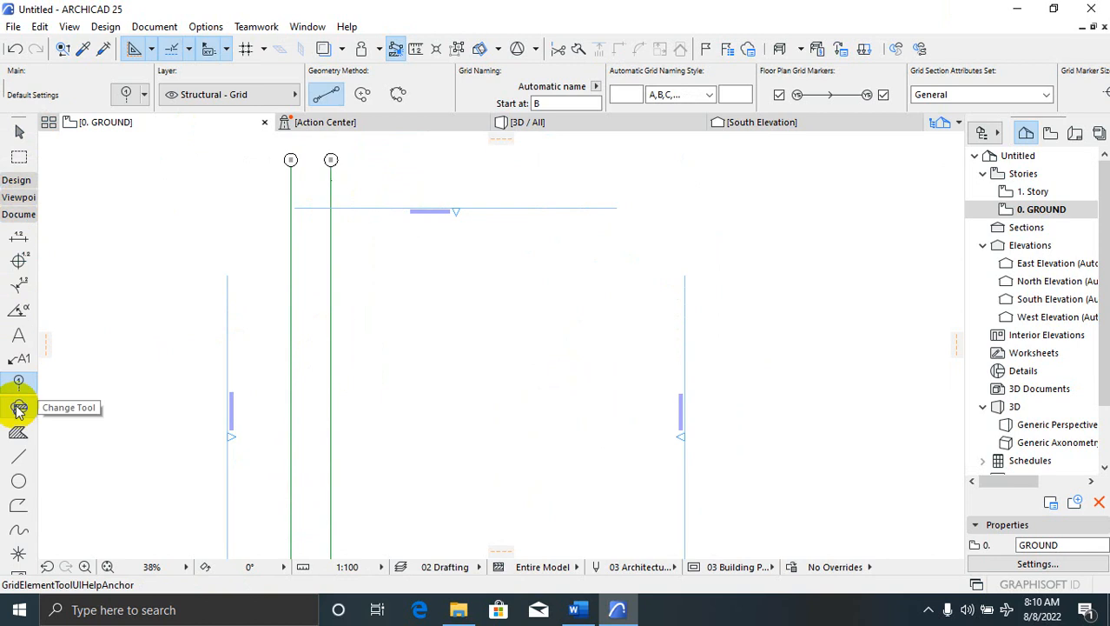
click(15, 180)
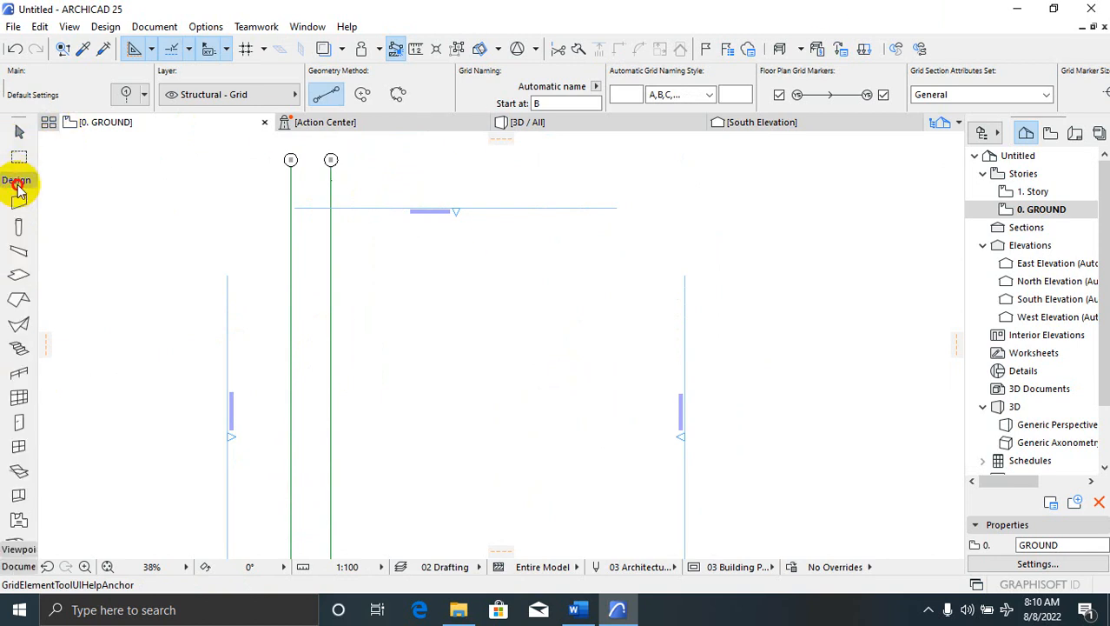
key(Escape)
scroll(318, 176, up, 3)
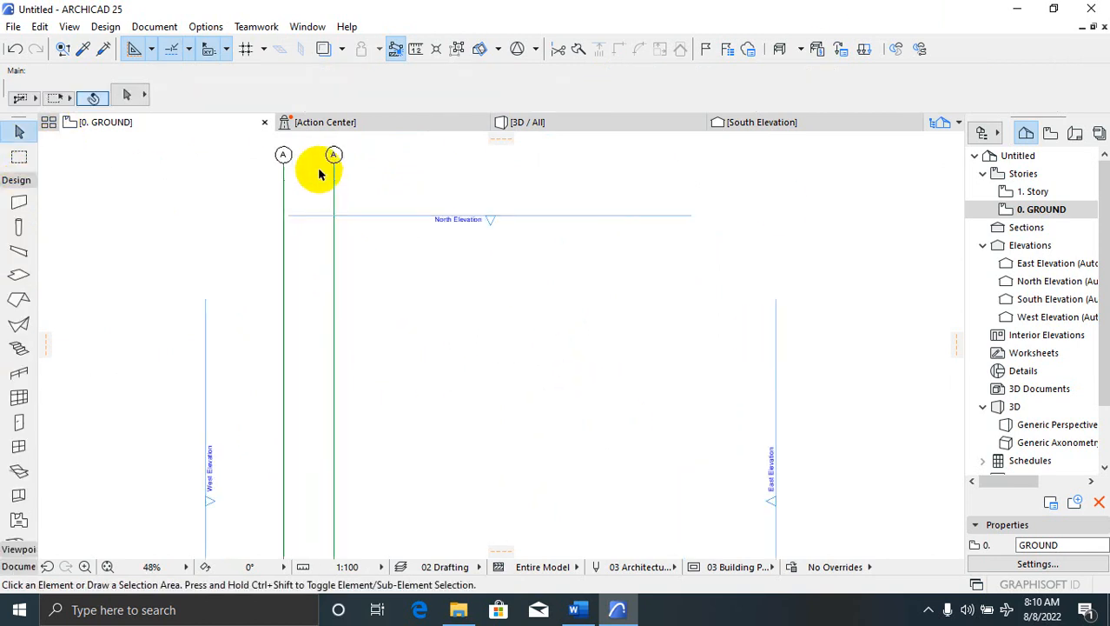
right_click(339, 252)
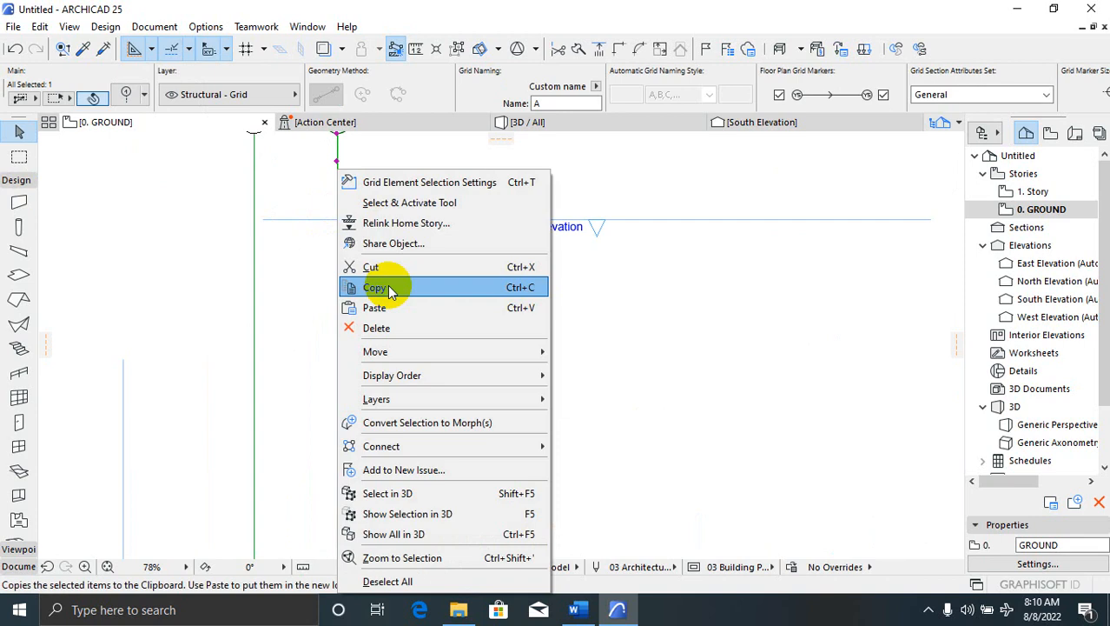
mouse_move(441, 352)
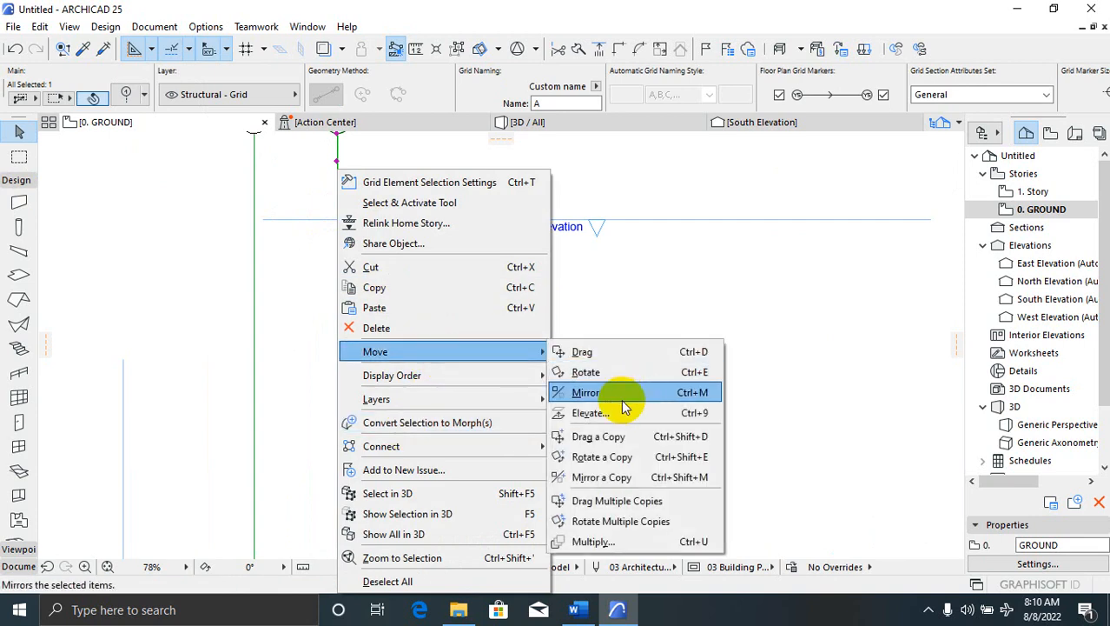
click(628, 436)
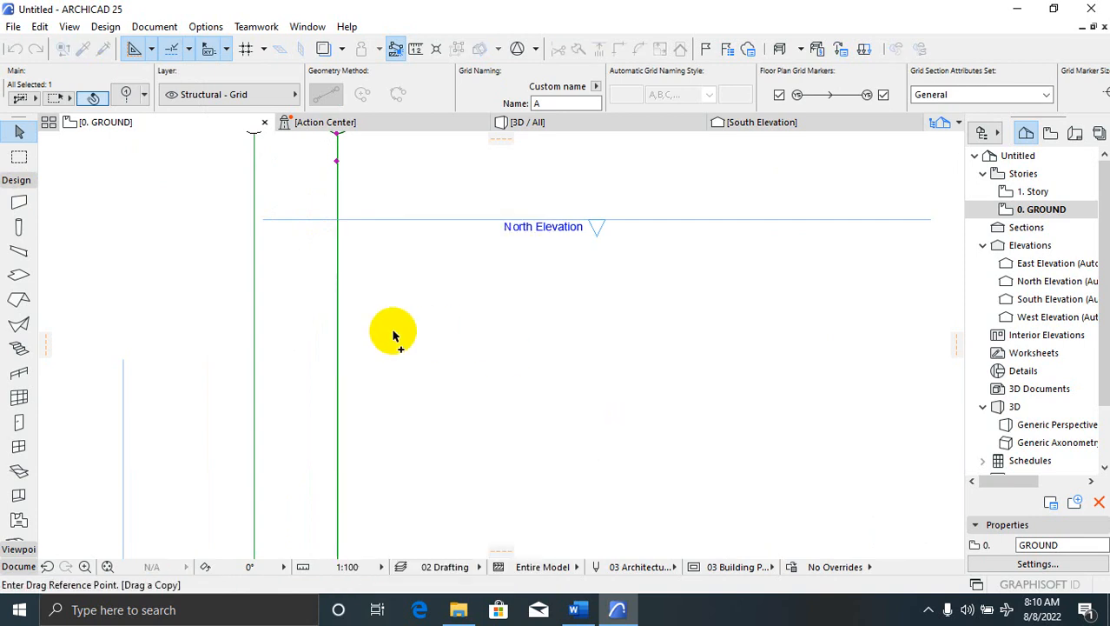
click(392, 331)
click(471, 334)
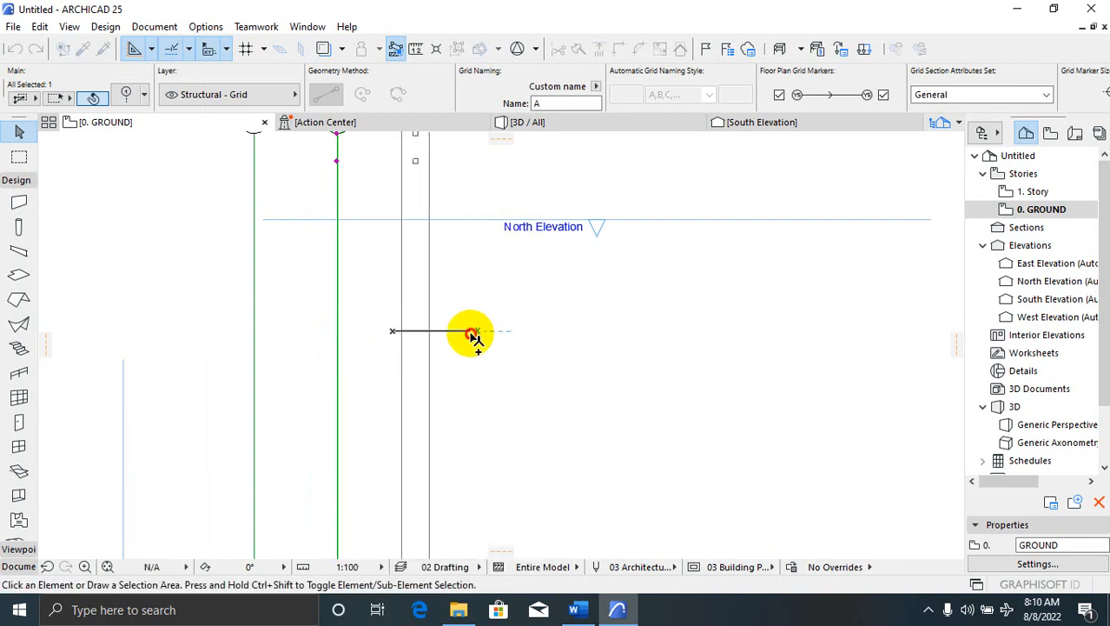
click(474, 340)
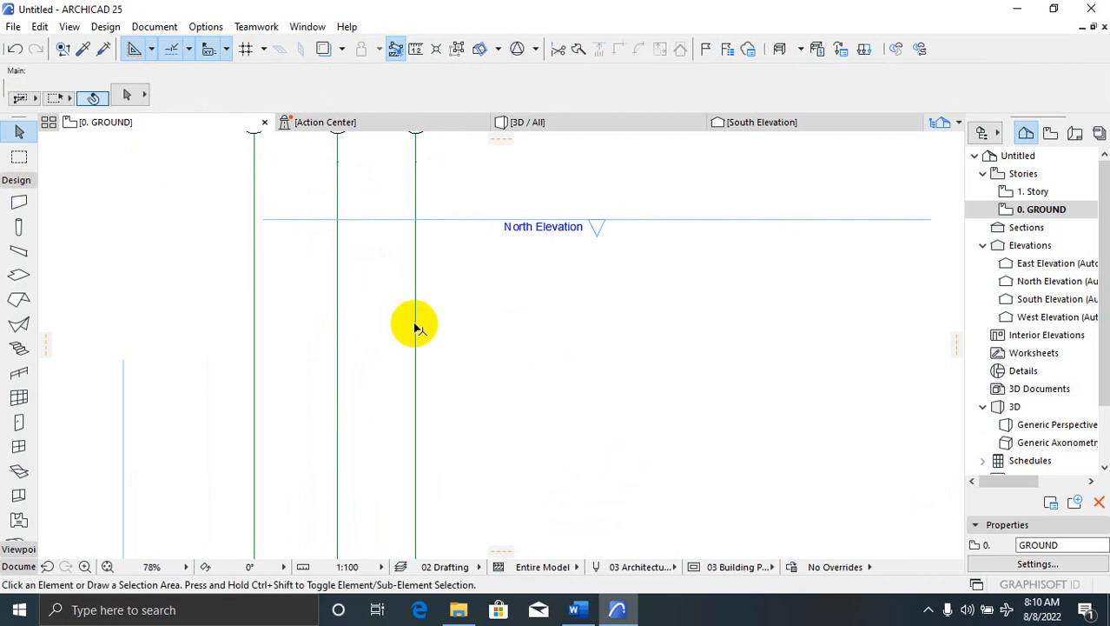
click(415, 324)
click(432, 325)
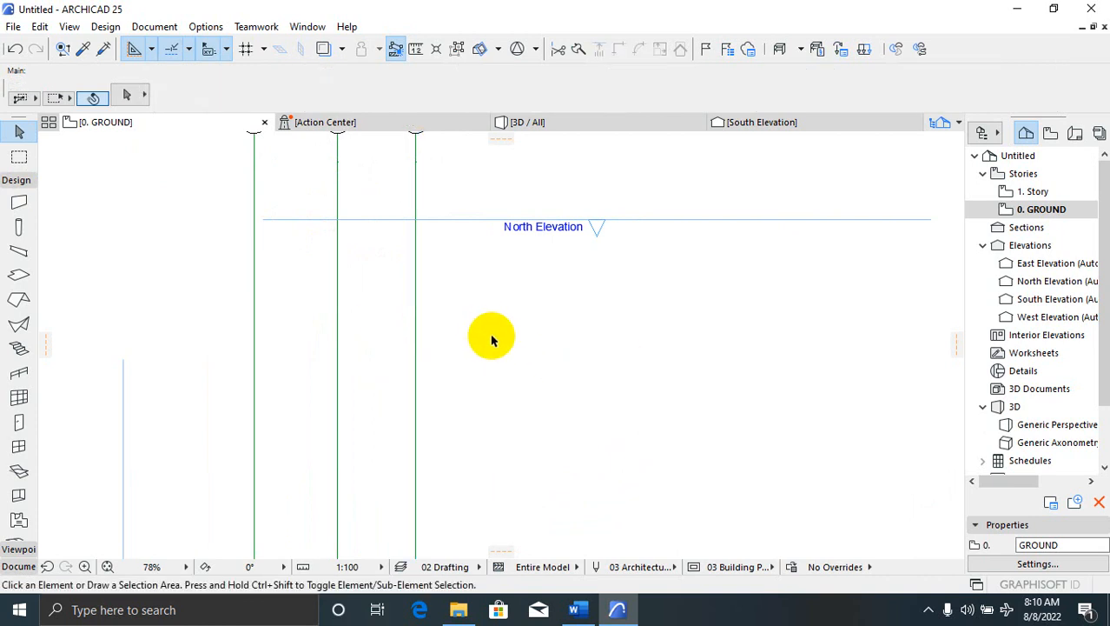
right_click(416, 304)
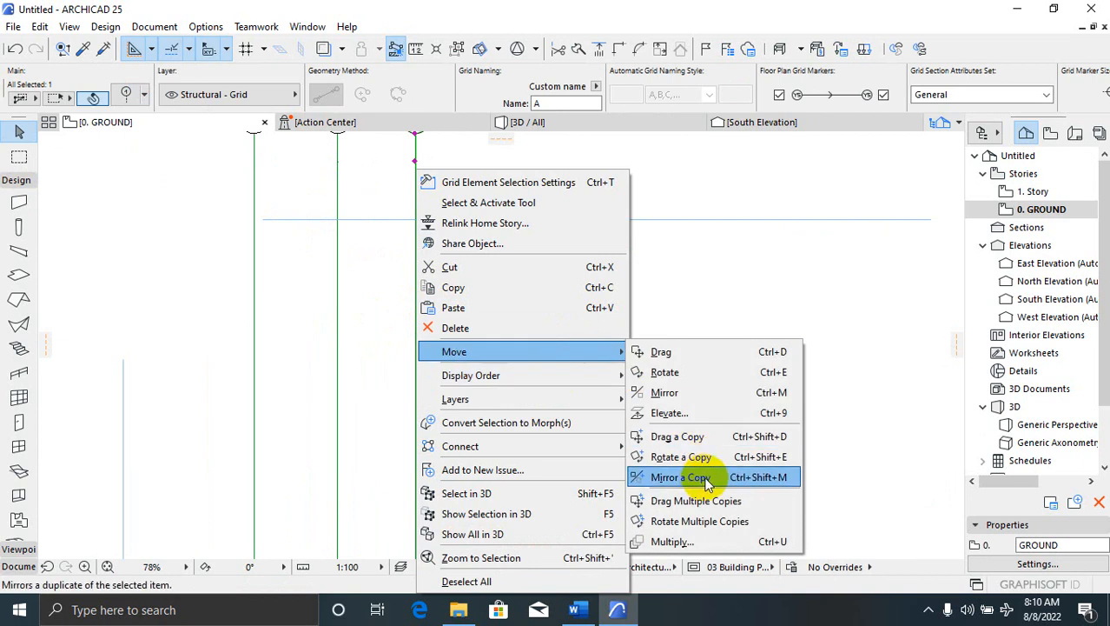
click(706, 477)
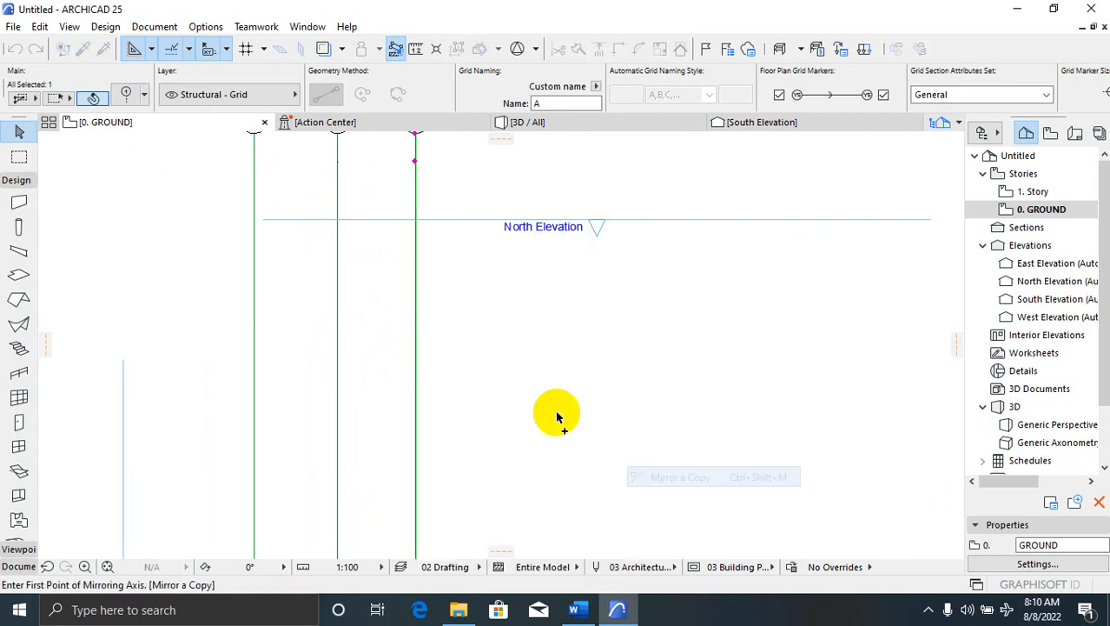
right_click(430, 356)
click(452, 392)
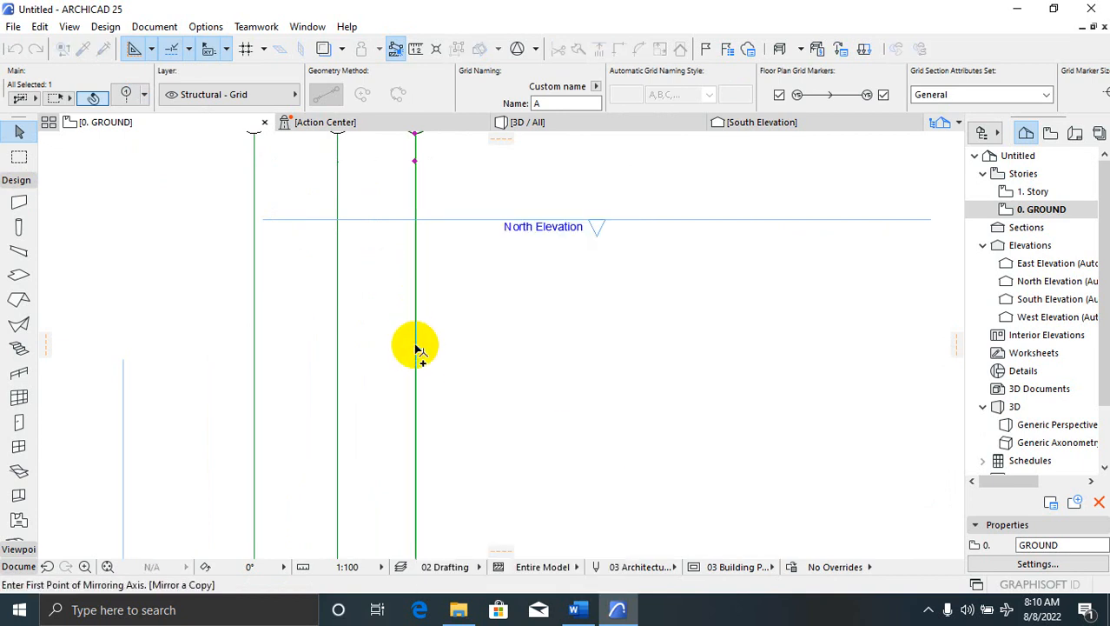
right_click(416, 350)
click(416, 317)
click(415, 310)
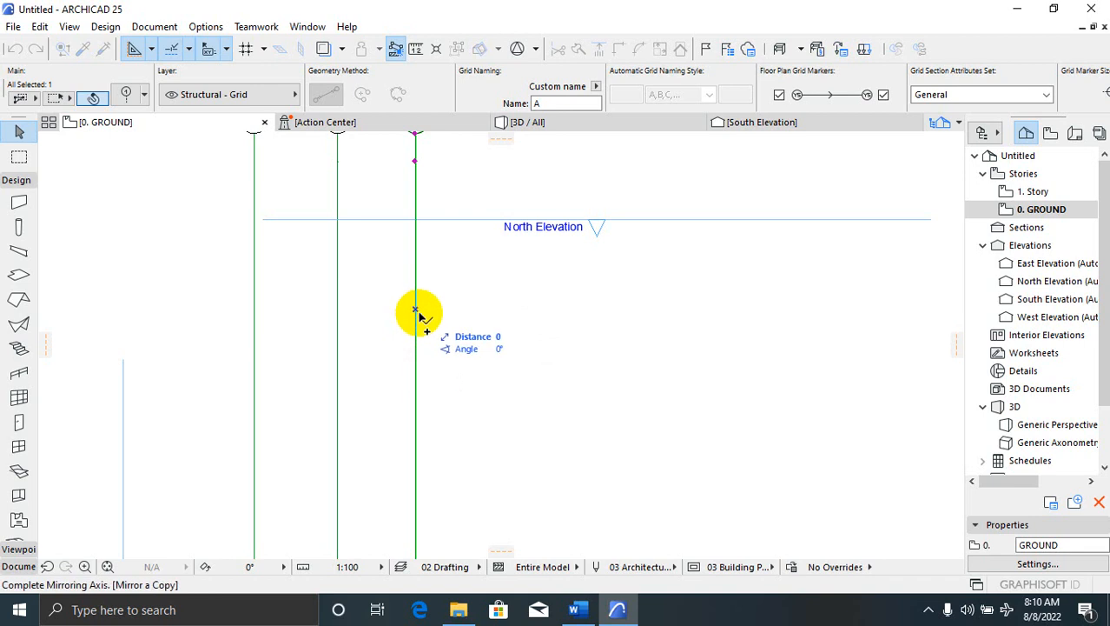
key(Escape)
key(Escape)
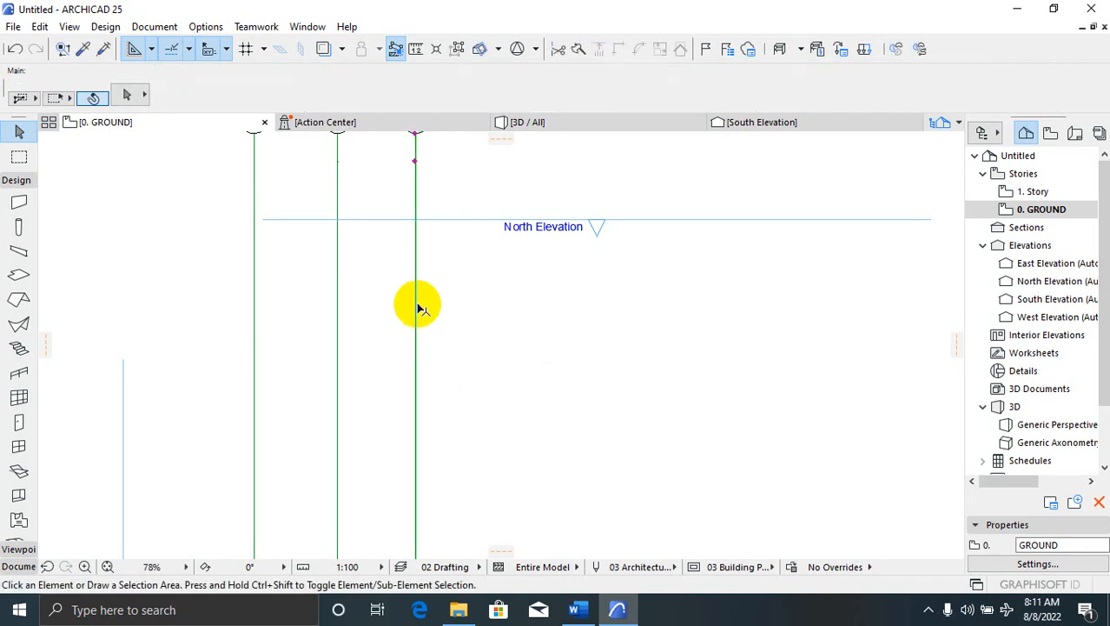
Use Drag Multiple Copies to place three copies of grid line A further right
right_click(416, 304)
mouse_move(552, 362)
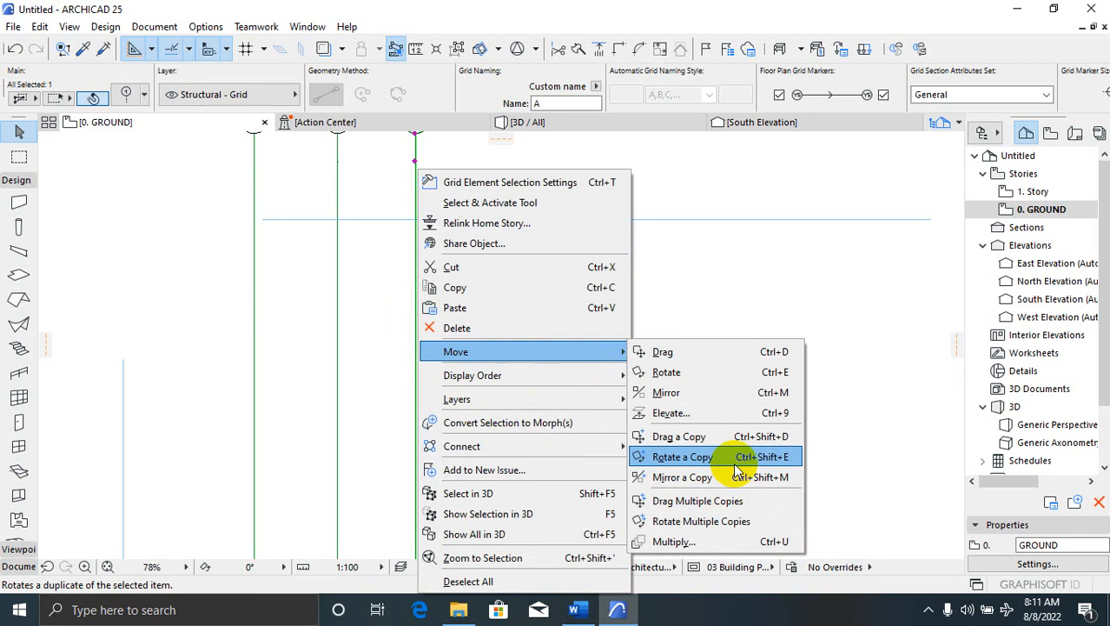
click(744, 502)
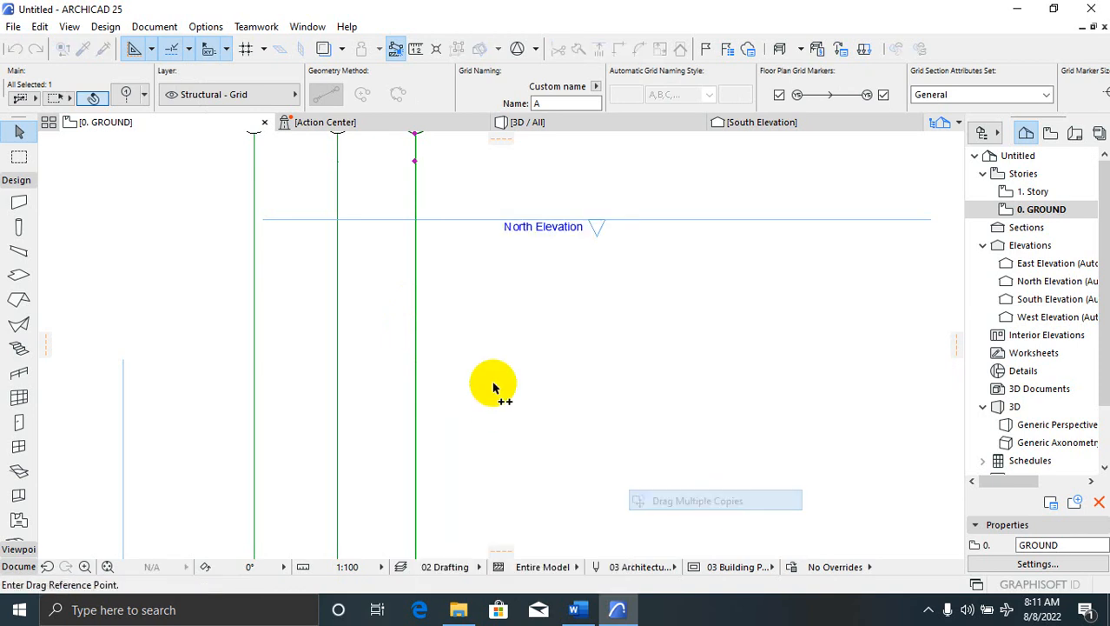
click(469, 376)
click(569, 379)
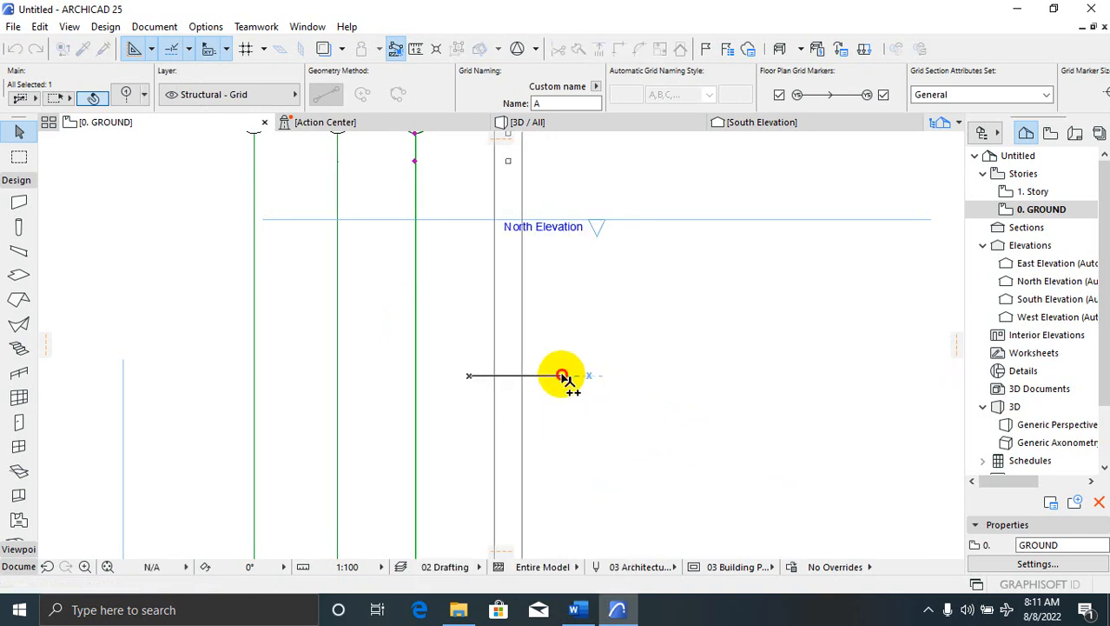
click(655, 380)
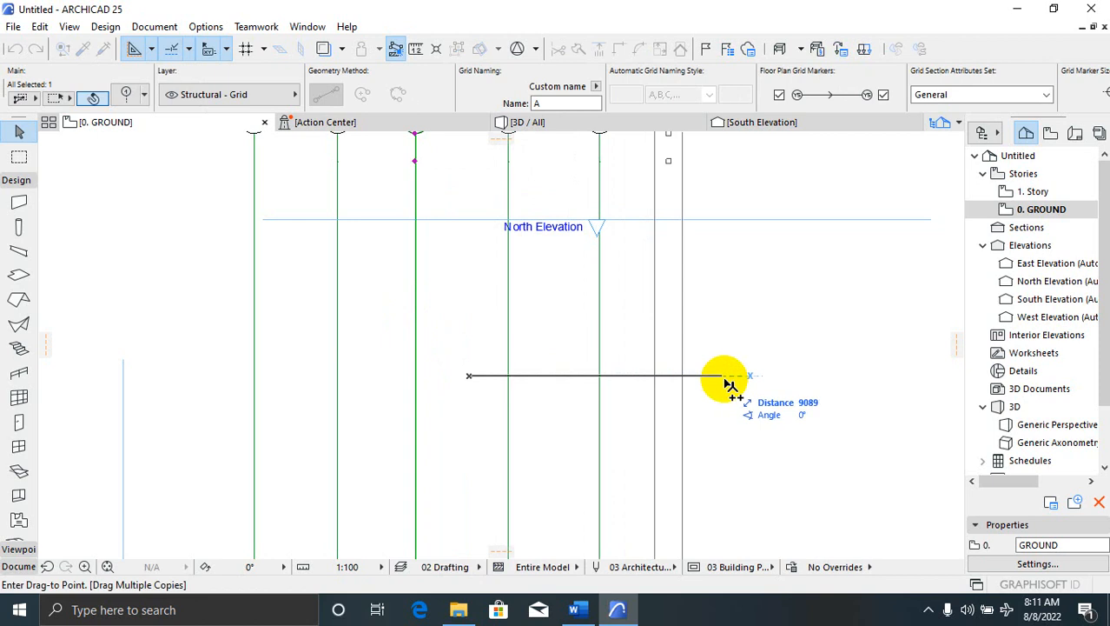
click(728, 380)
scroll(658, 391, down, 2)
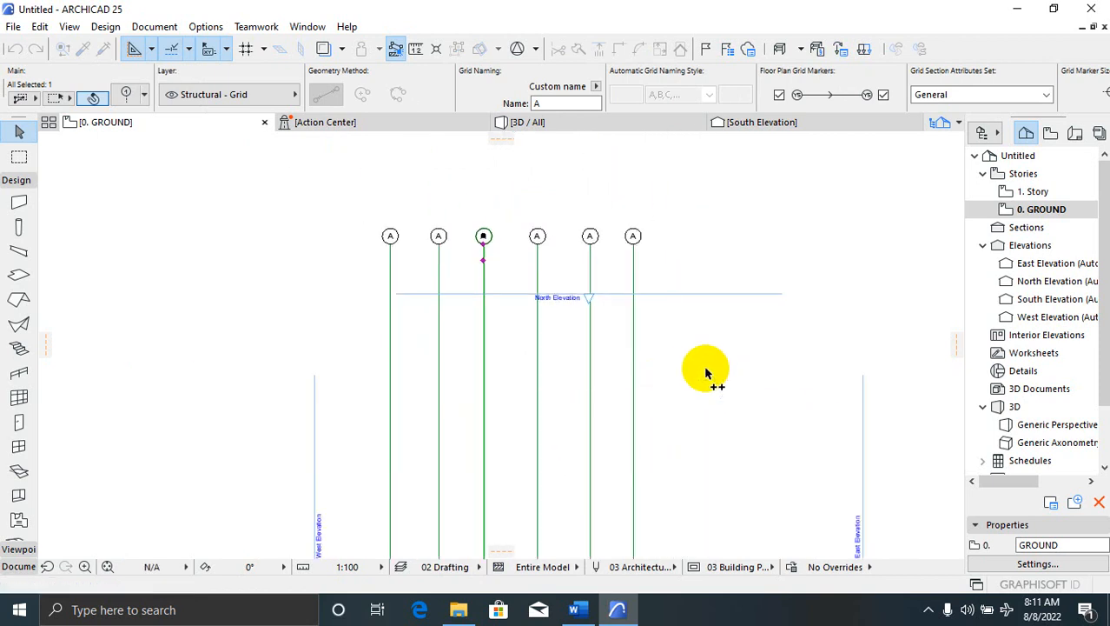
key(Escape)
scroll(578, 404, up, 2)
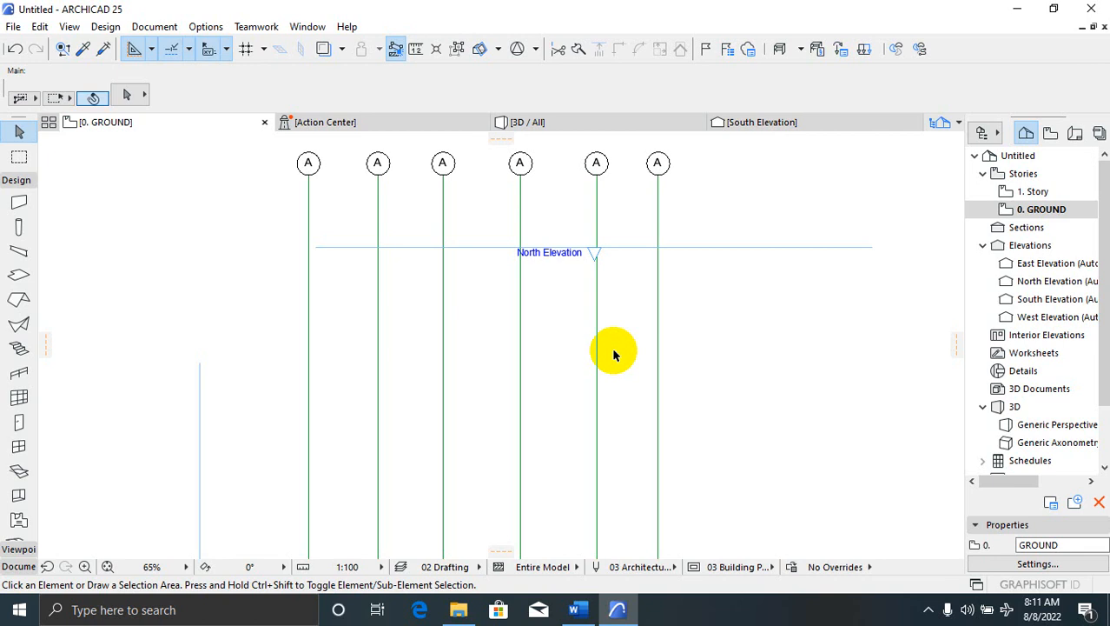
scroll(516, 311, down, 2)
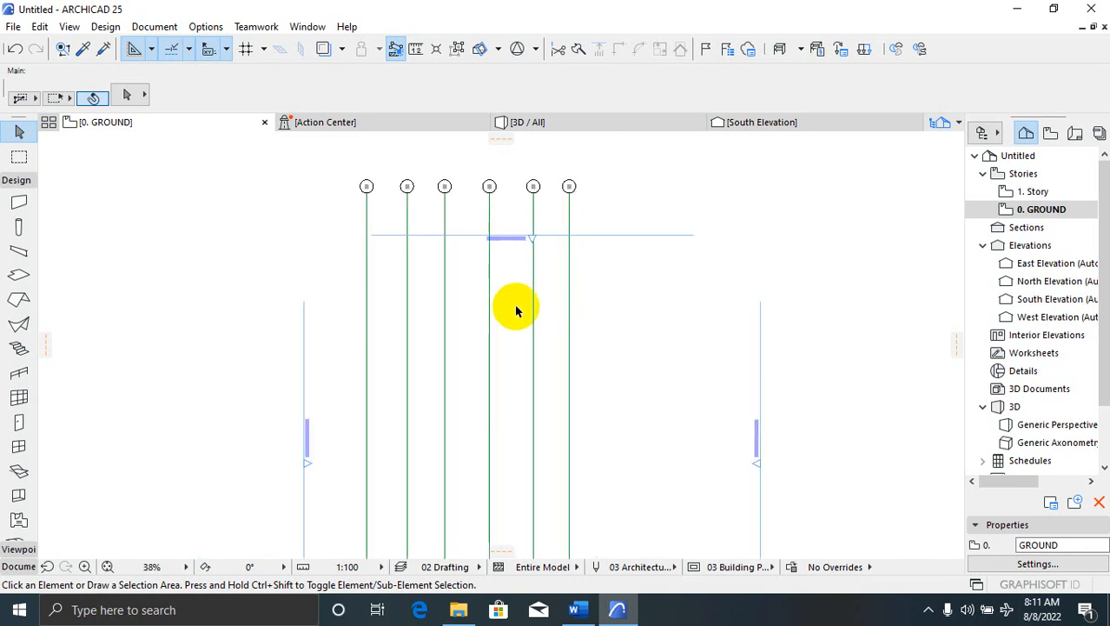
scroll(516, 311, down, 3)
scroll(526, 248, up, 2)
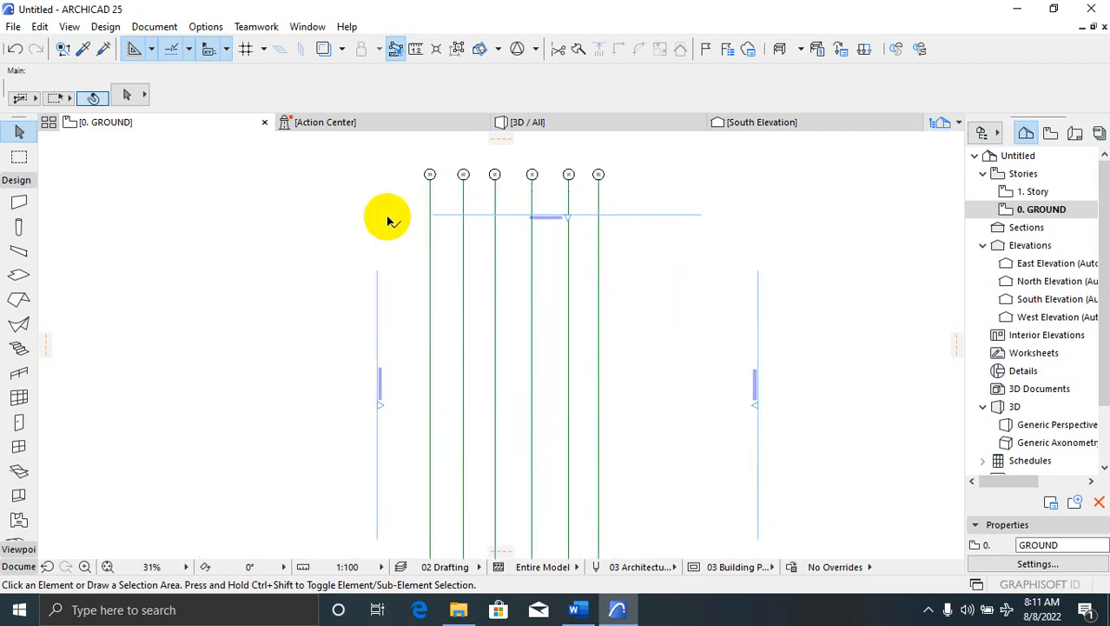
scroll(388, 219, up, 2)
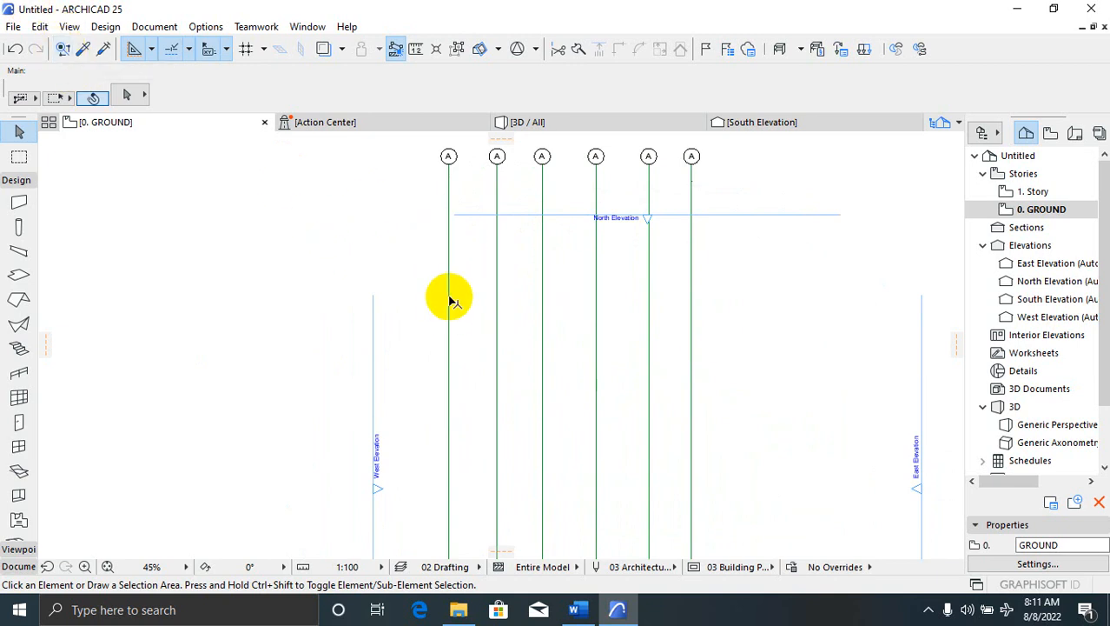
Draw horizontal grid line B across the tops of the A lines with the Grid Element tool
click(395, 253)
click(694, 288)
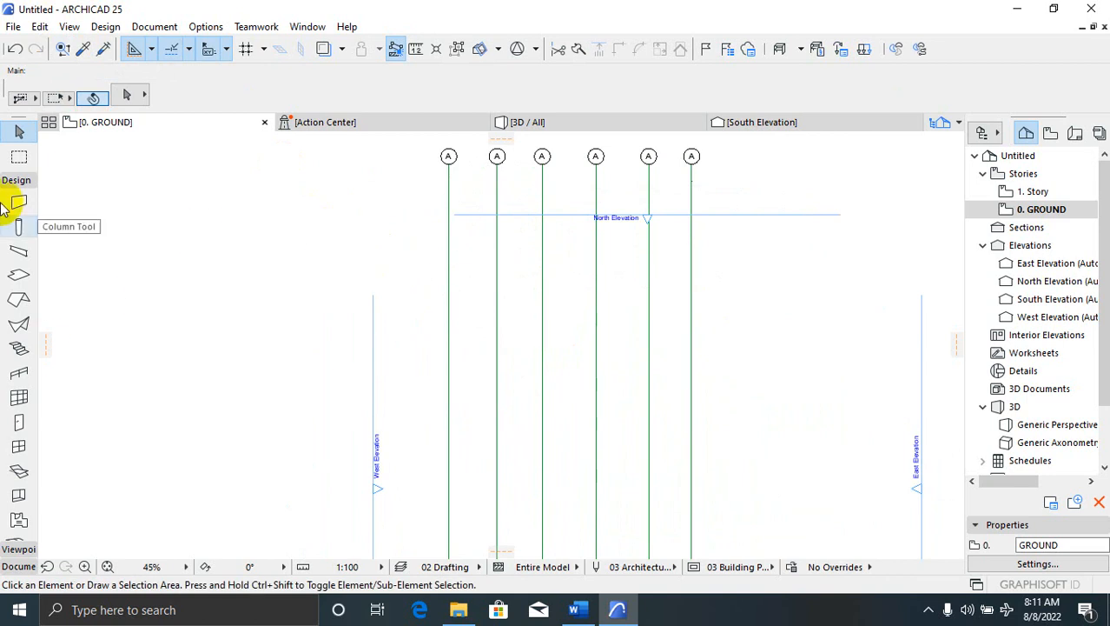
click(11, 567)
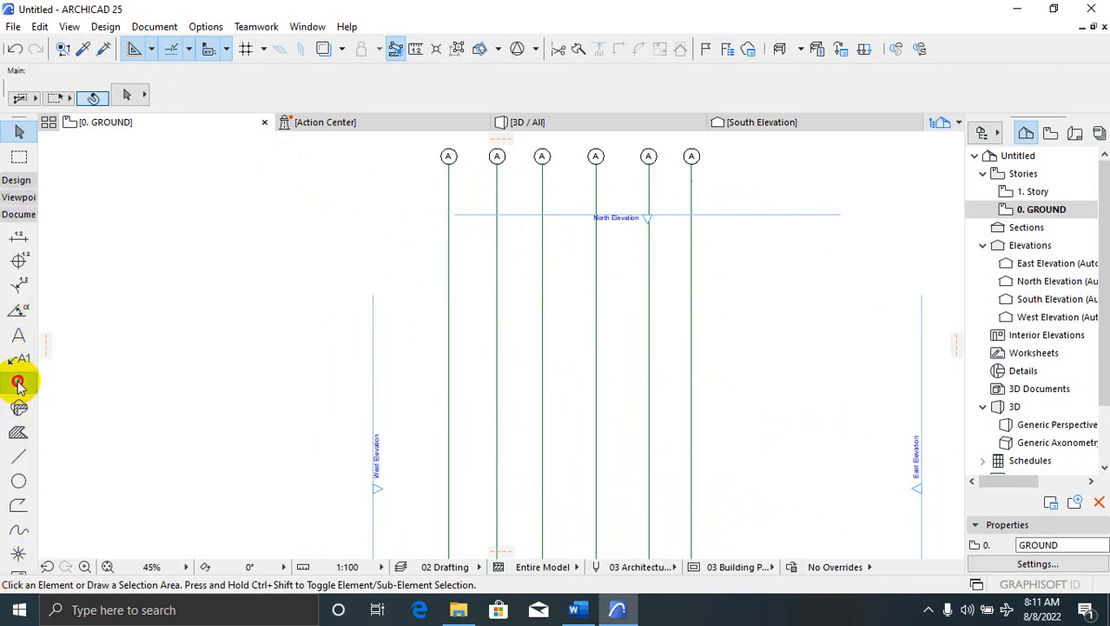
click(18, 380)
click(393, 231)
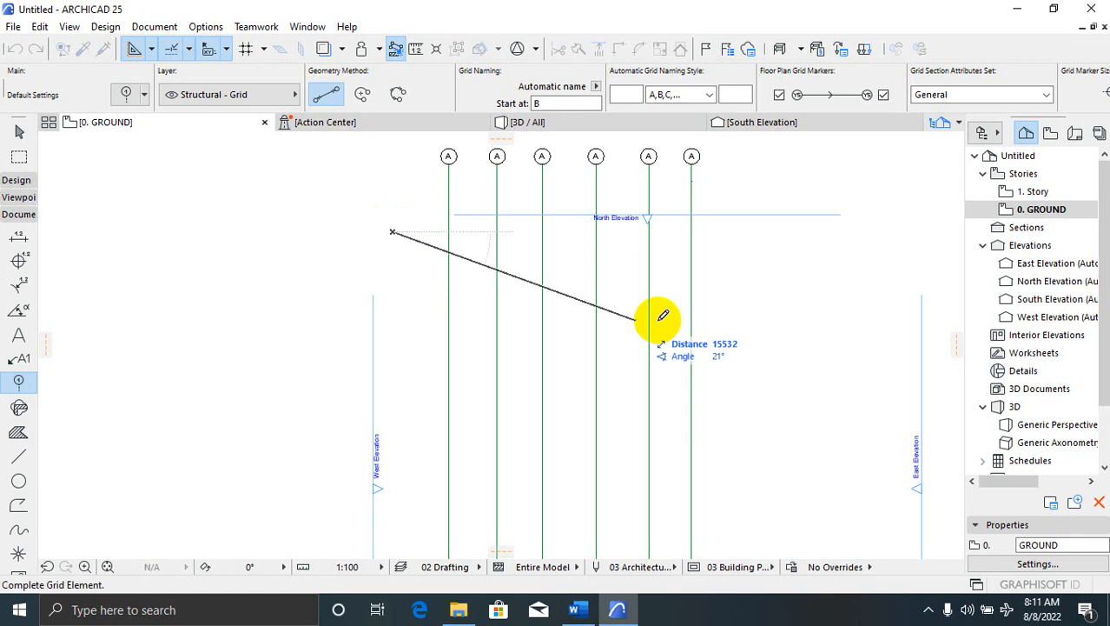
shift+click(818, 232)
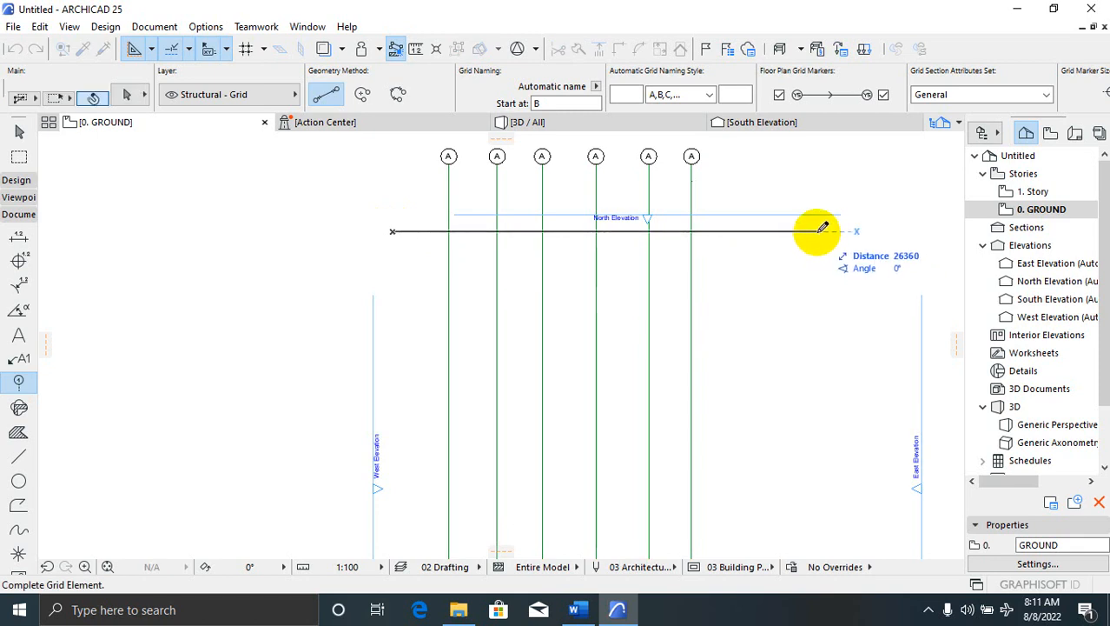
click(431, 231)
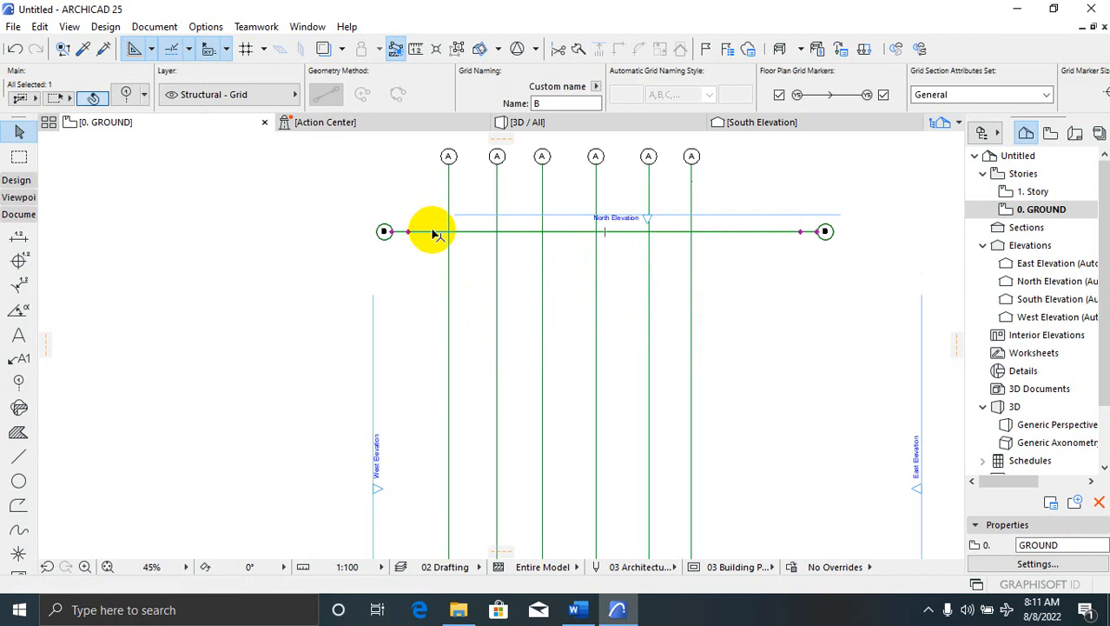
Drag six copies of grid line B downward at successive positions toward the plan's bottom
right_click(430, 231)
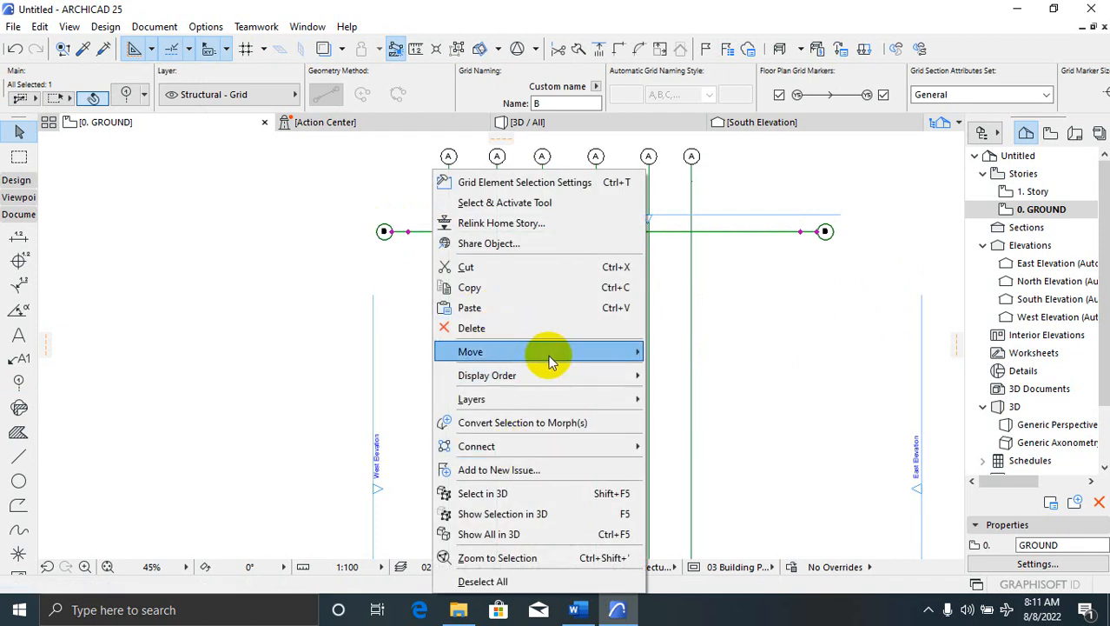
mouse_move(548, 352)
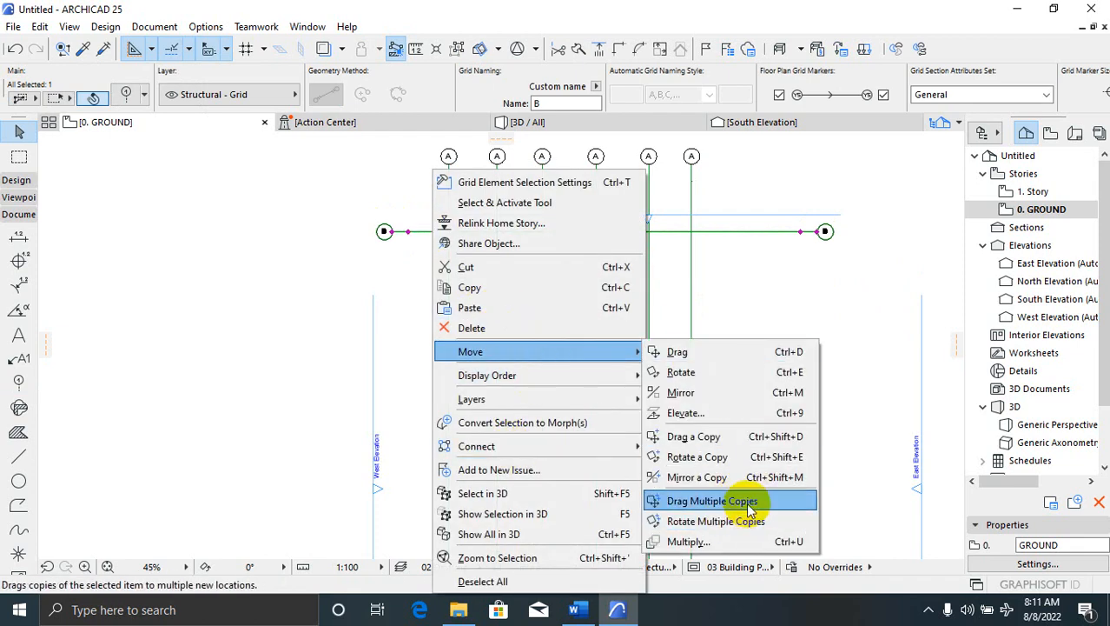
click(711, 501)
click(413, 254)
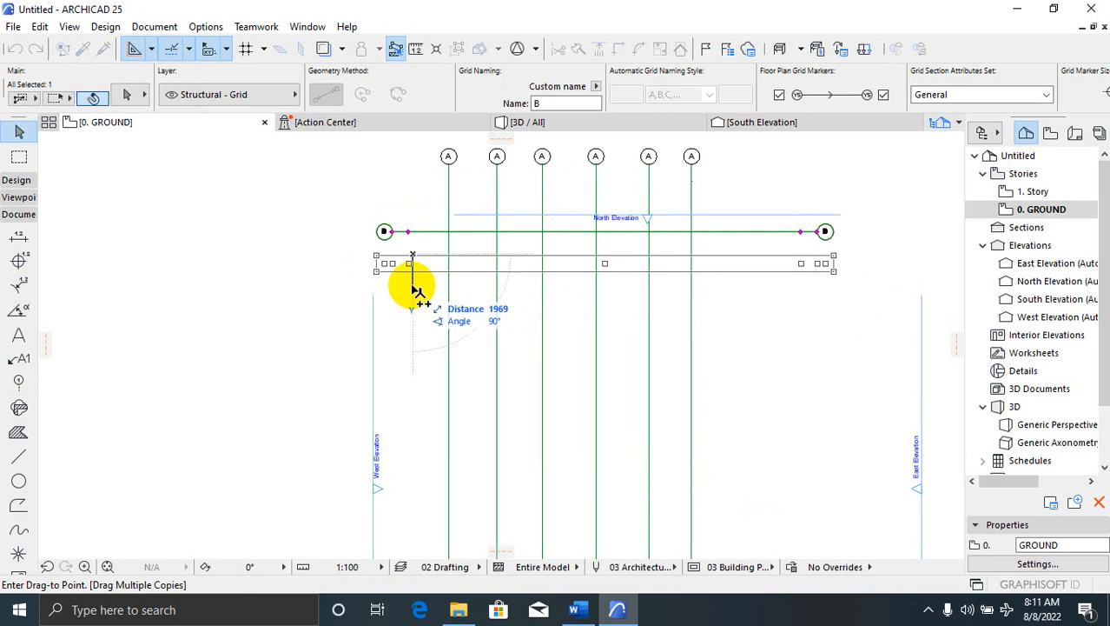
click(414, 291)
click(415, 318)
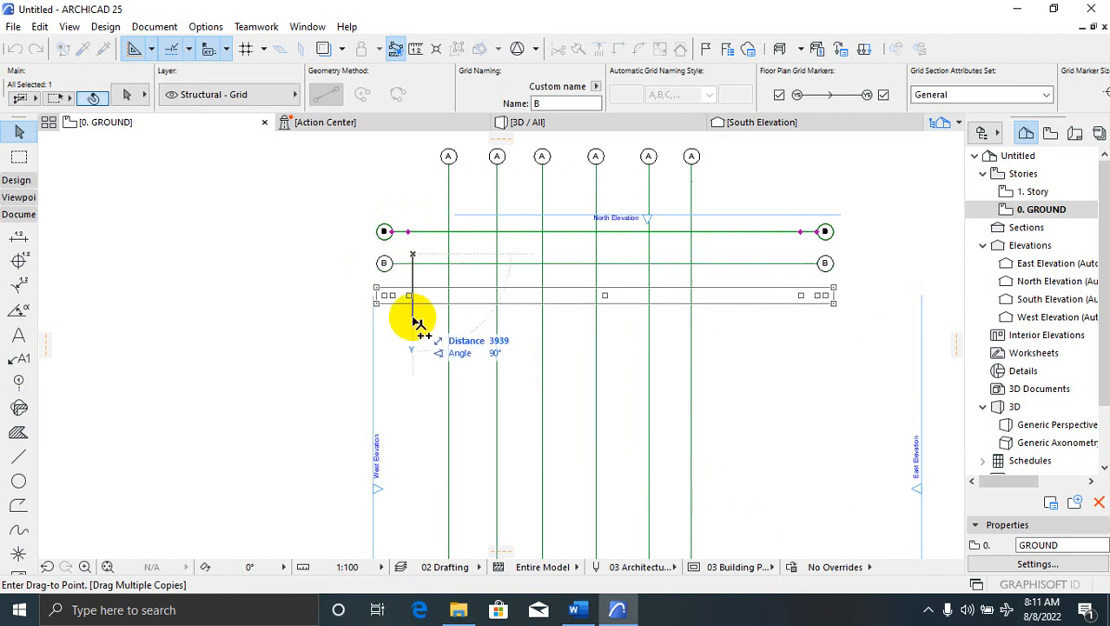
click(412, 359)
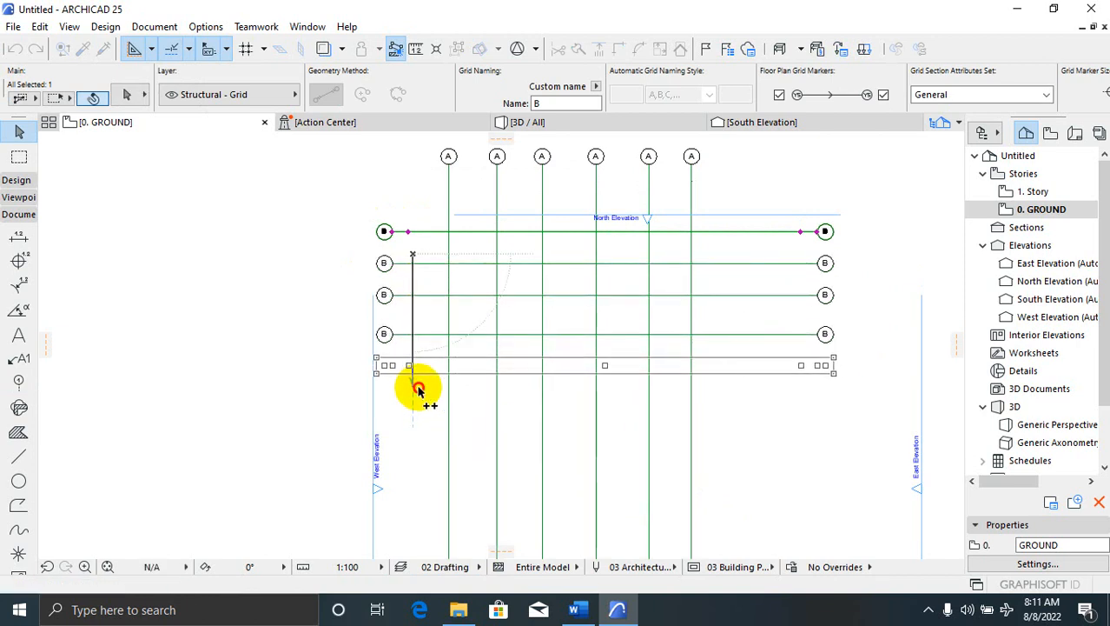
click(418, 389)
click(421, 424)
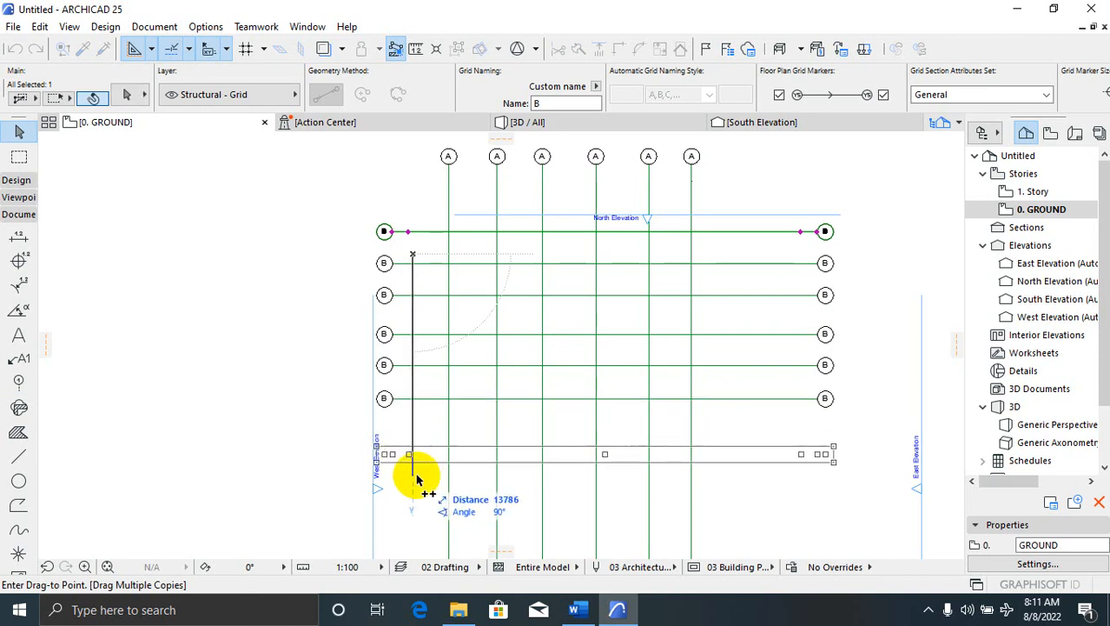
click(417, 472)
scroll(702, 315, down, 2)
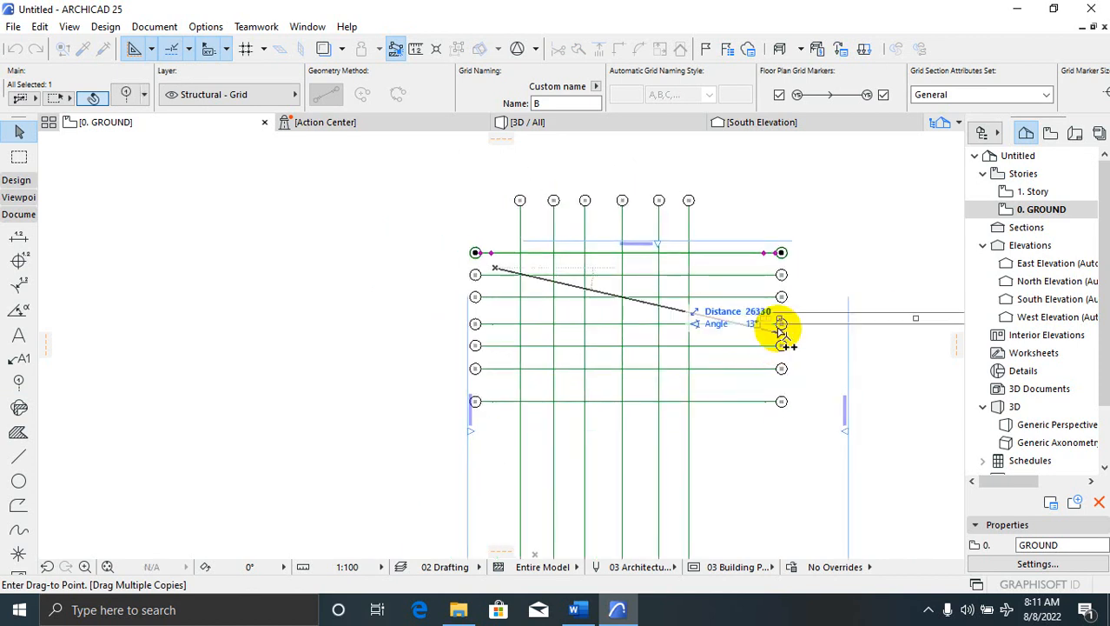
key(Escape)
scroll(714, 191, up, 3)
scroll(677, 315, down, 2)
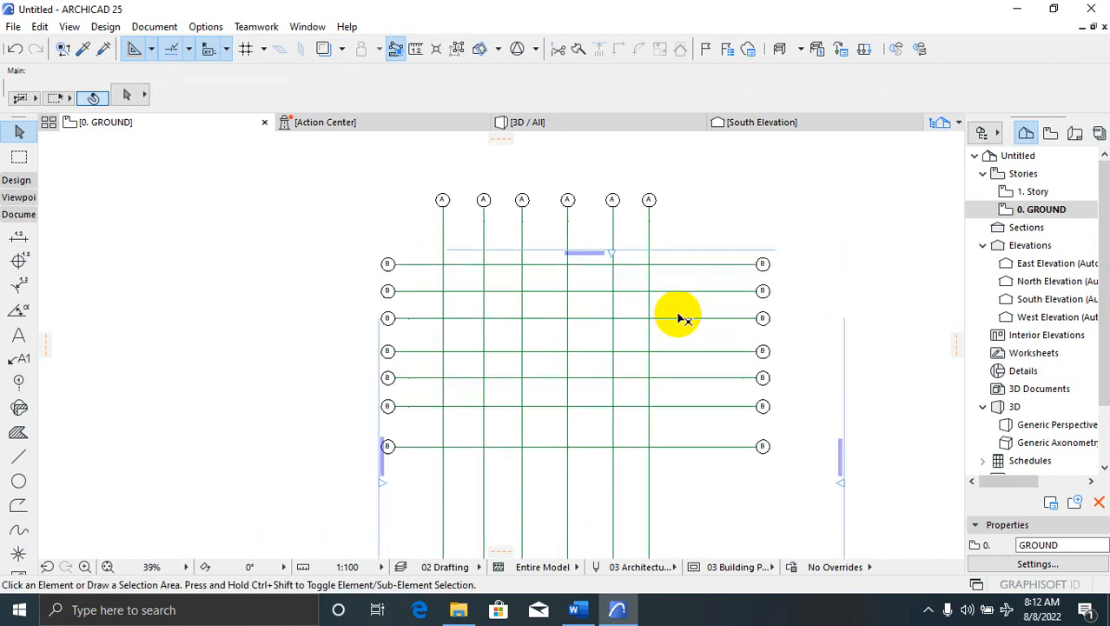
scroll(360, 336, up, 2)
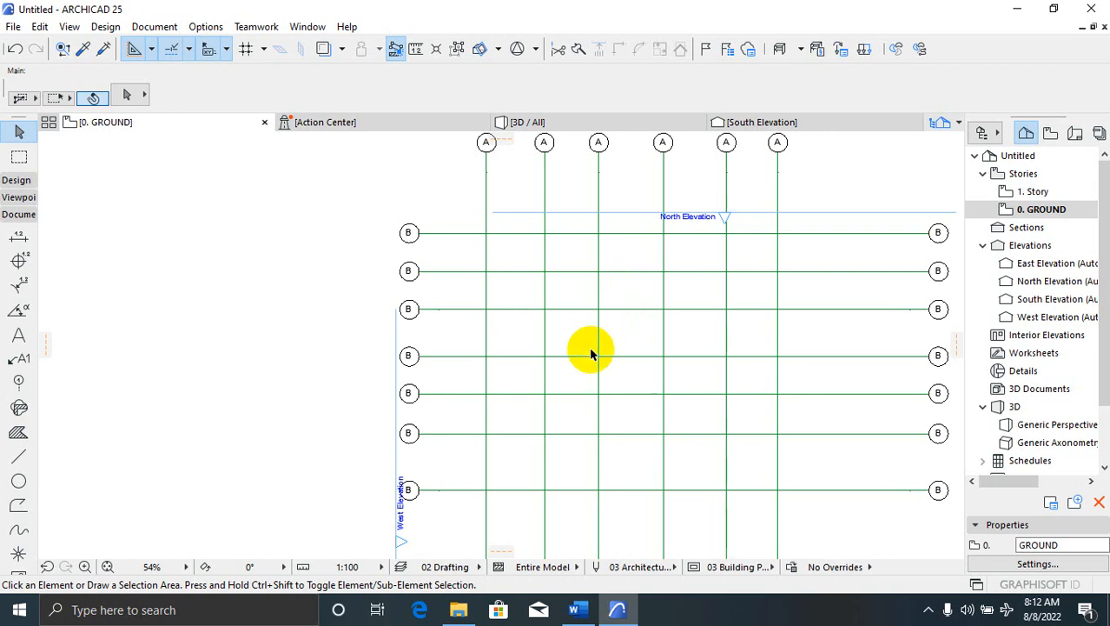
click(455, 490)
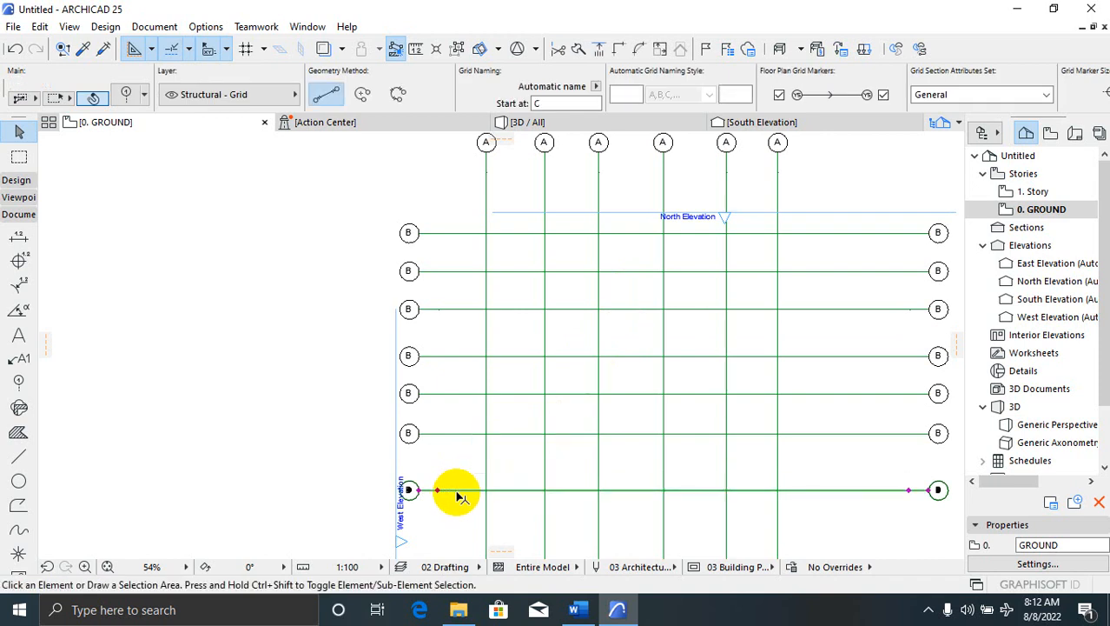
key(Delete)
key(Delete)
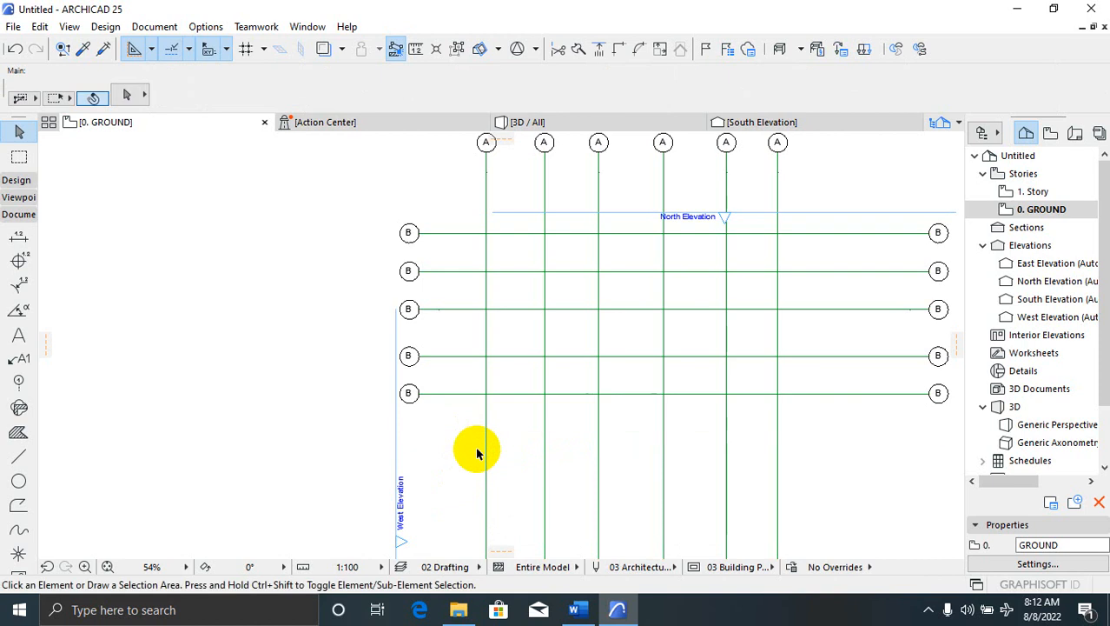
key(Delete)
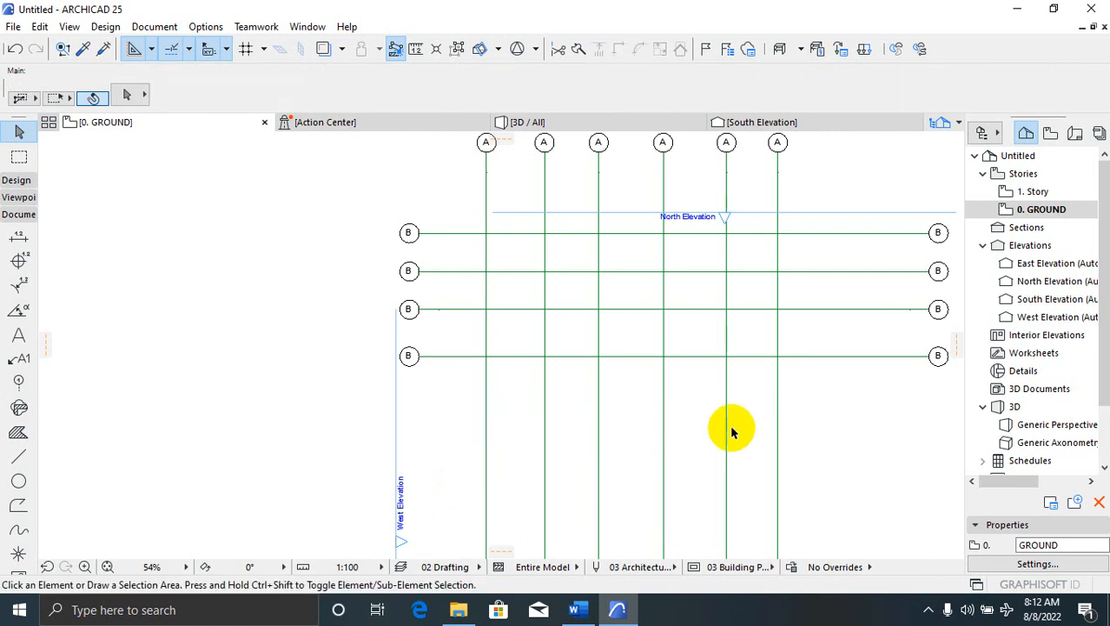
click(778, 420)
key(Delete)
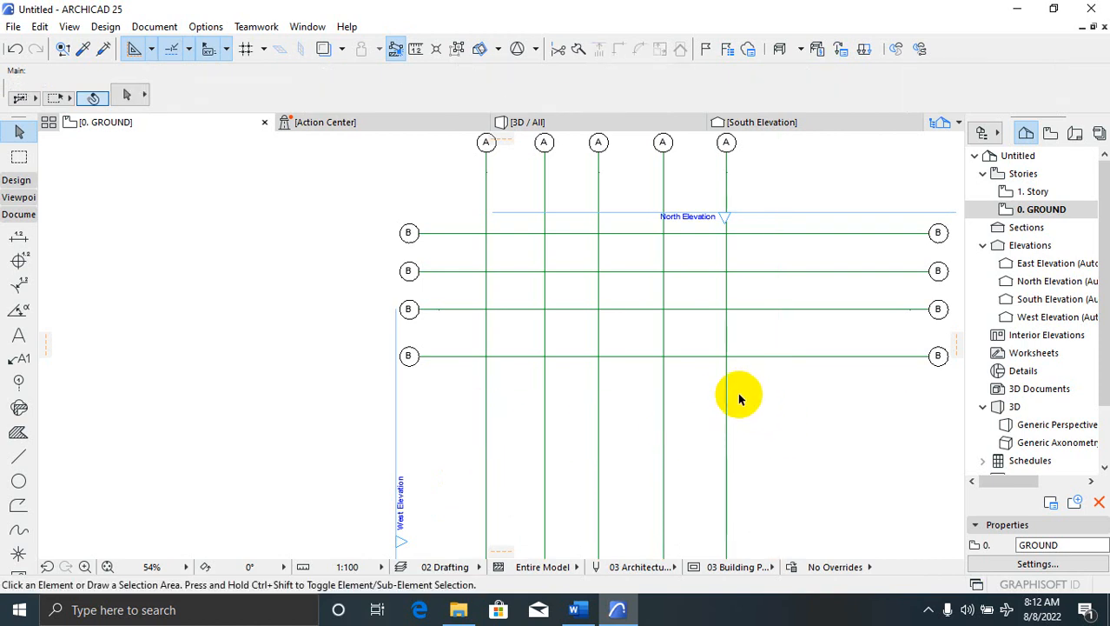
click(733, 393)
key(Delete)
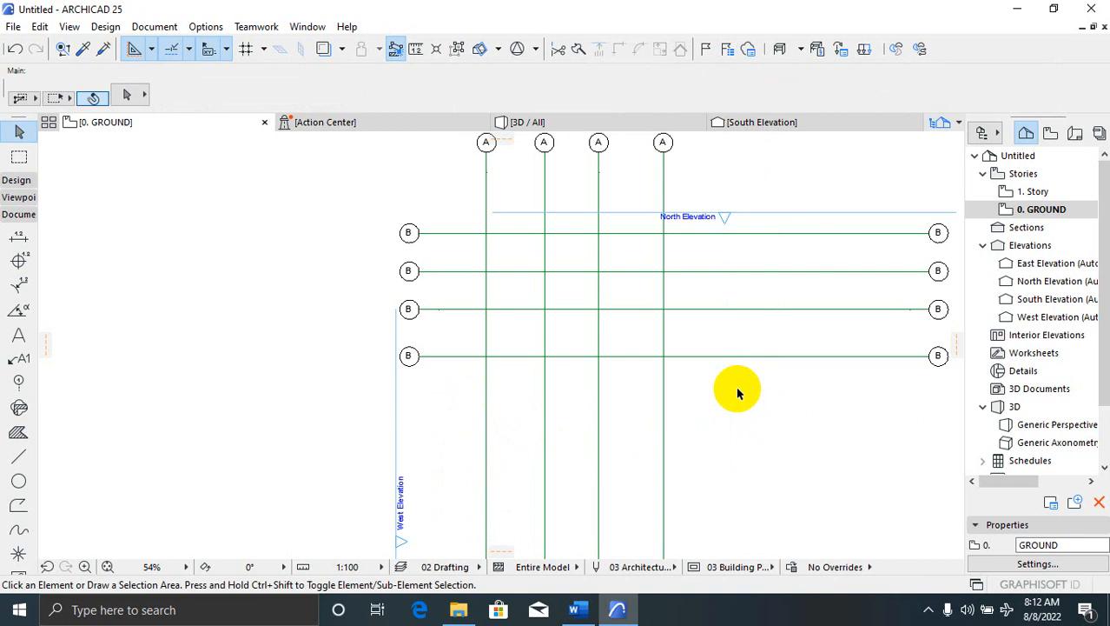
scroll(686, 395, down, 2)
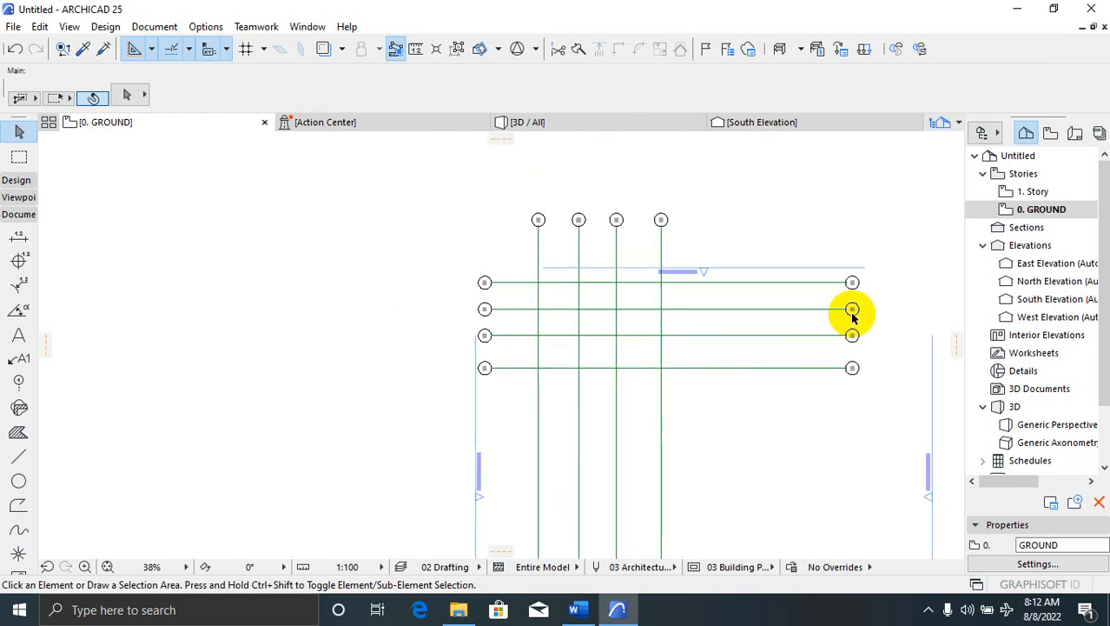
scroll(782, 287, up, 2)
click(753, 197)
Stretch the right ends of the top two B grid lines left to a common end point
click(918, 468)
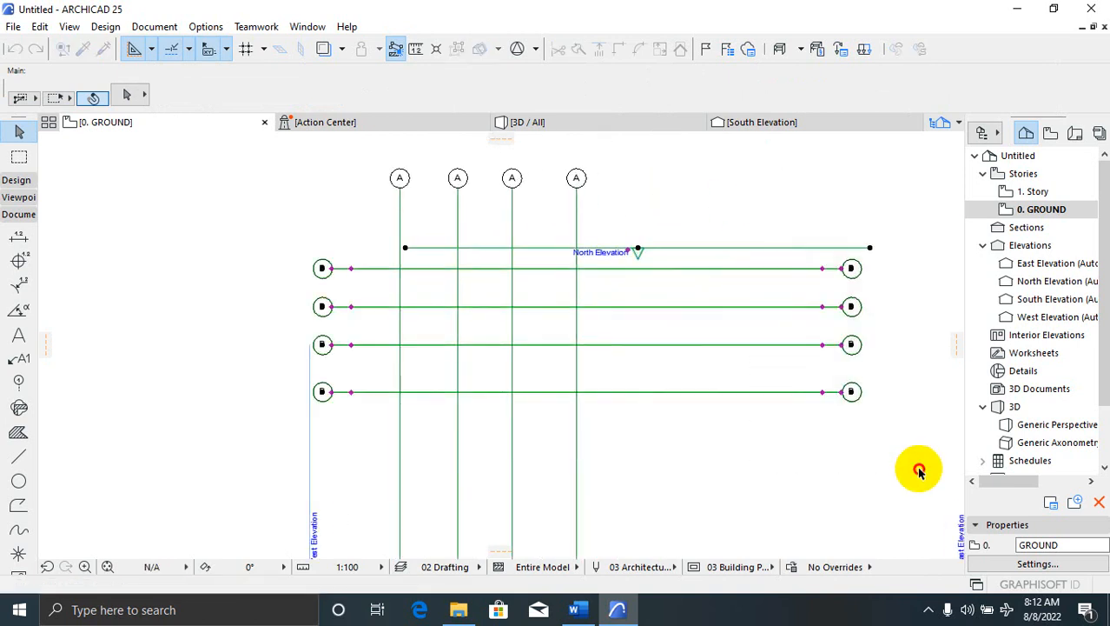
scroll(841, 274, up, 2)
click(850, 268)
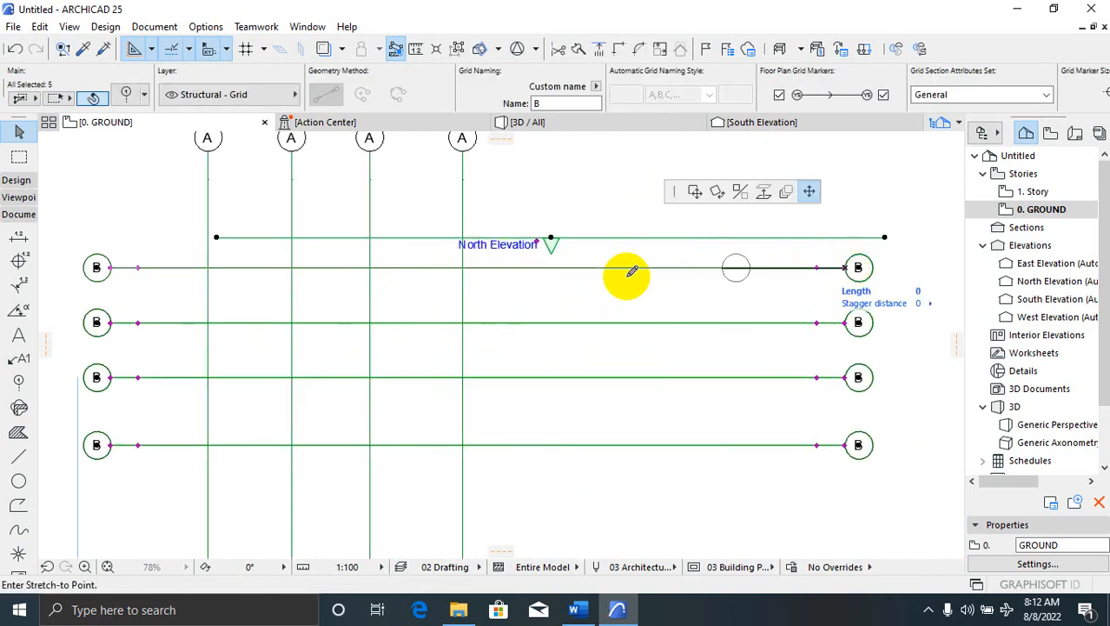
click(651, 267)
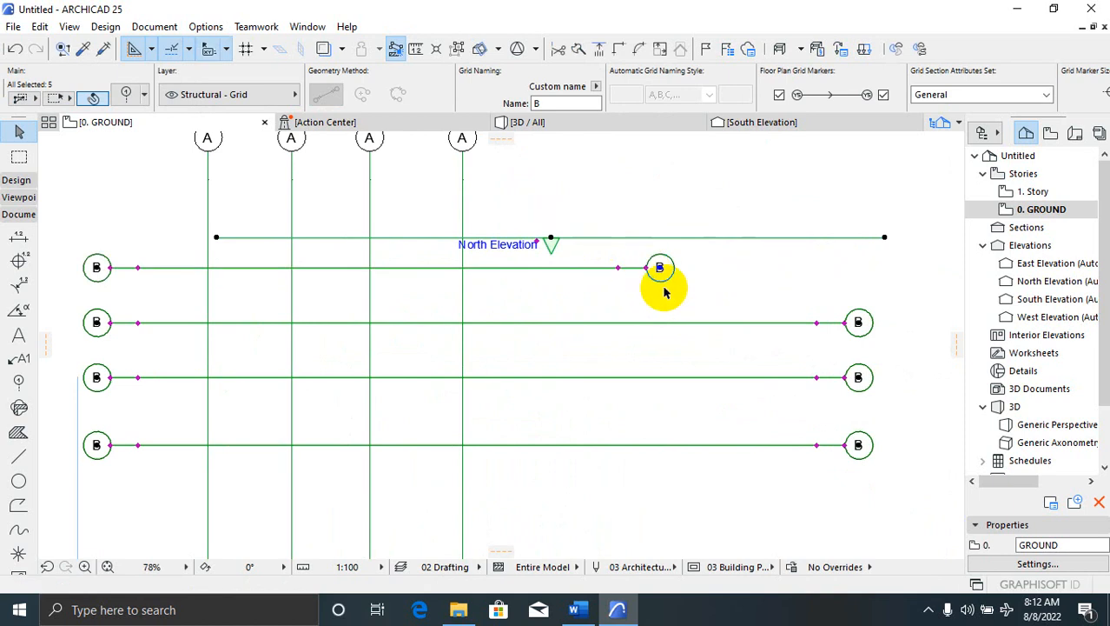
click(850, 323)
scroll(651, 259, up, 2)
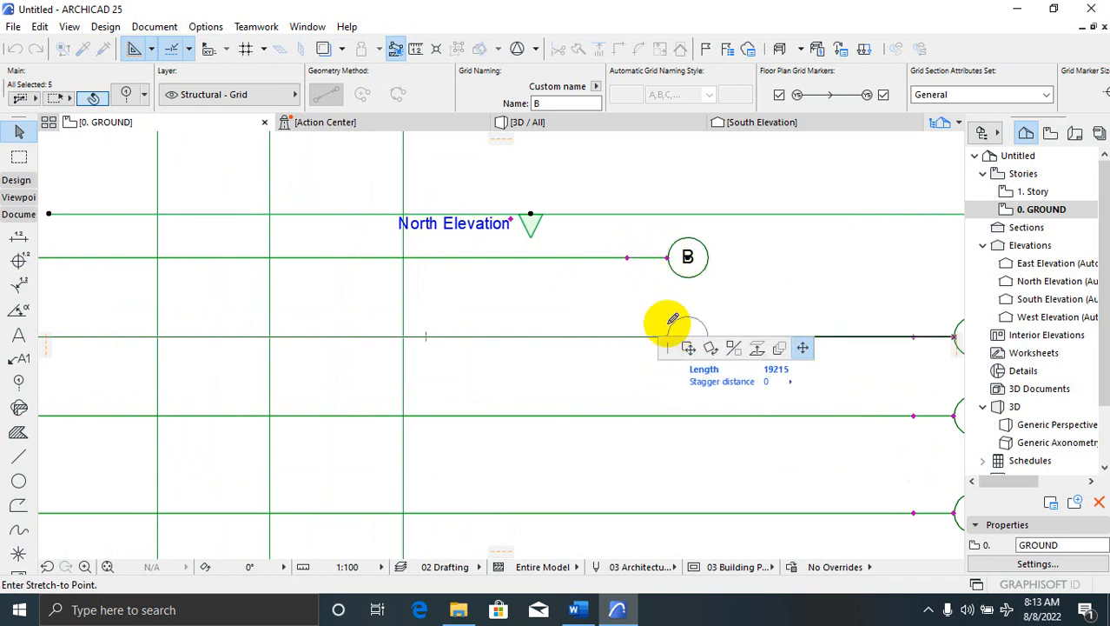
scroll(673, 320, down, 2)
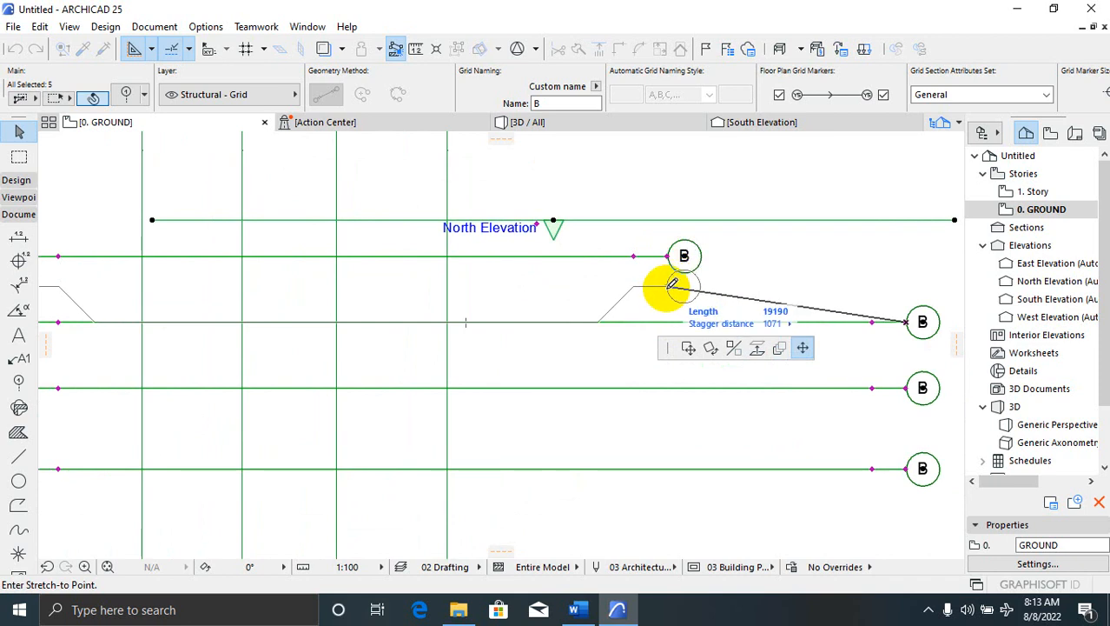
click(672, 319)
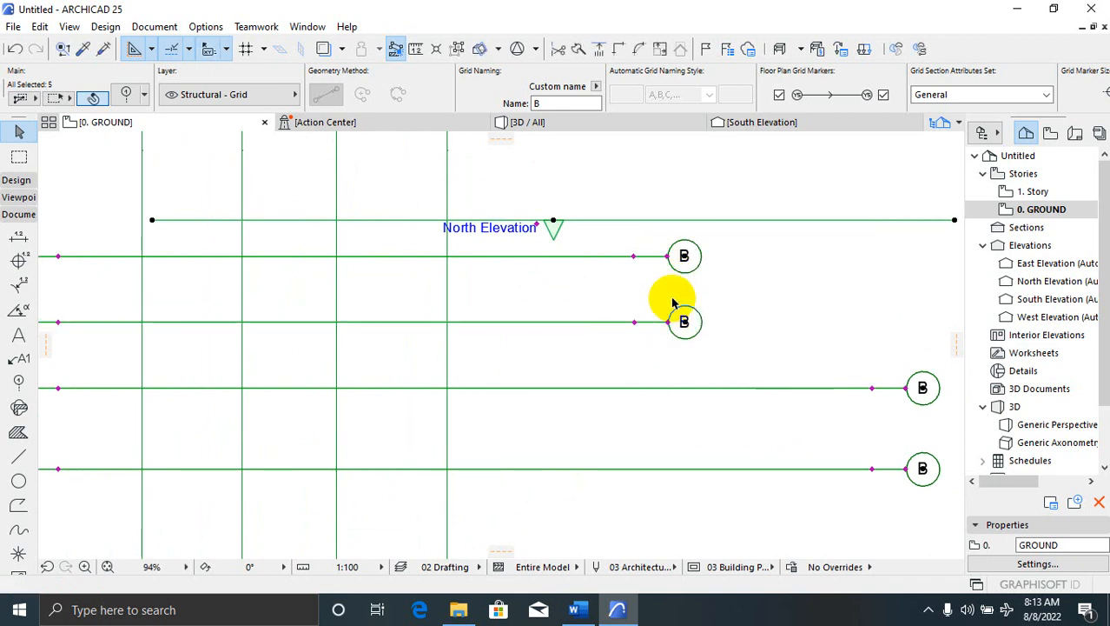
Shorten the third and bottom B grid lines to the same end, then clear the selection
scroll(674, 300, down, 2)
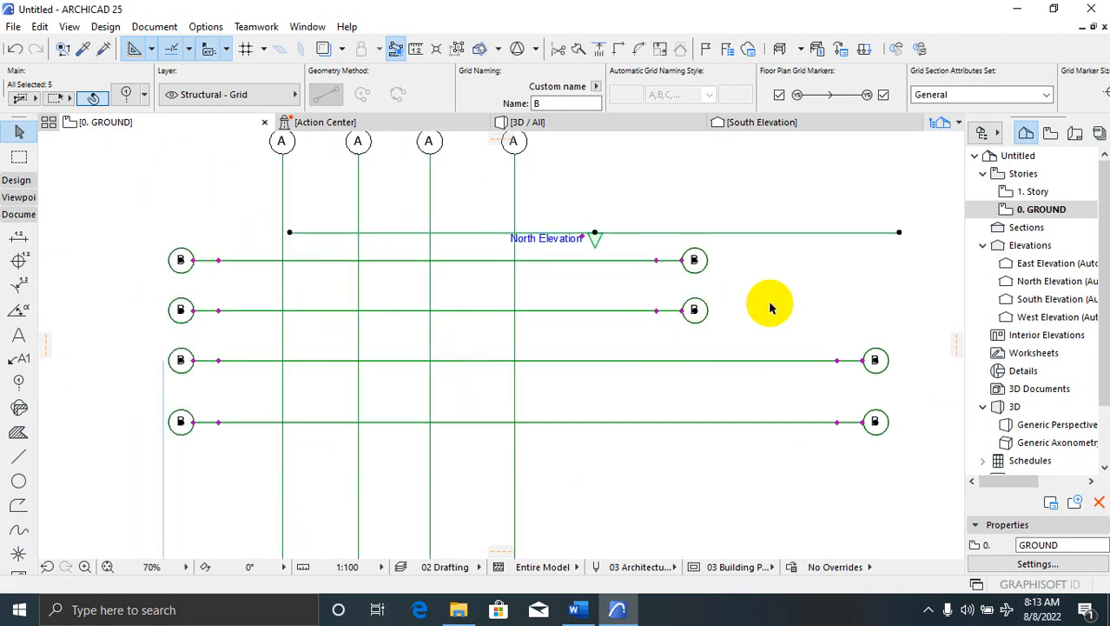
click(855, 352)
scroll(687, 308, up, 2)
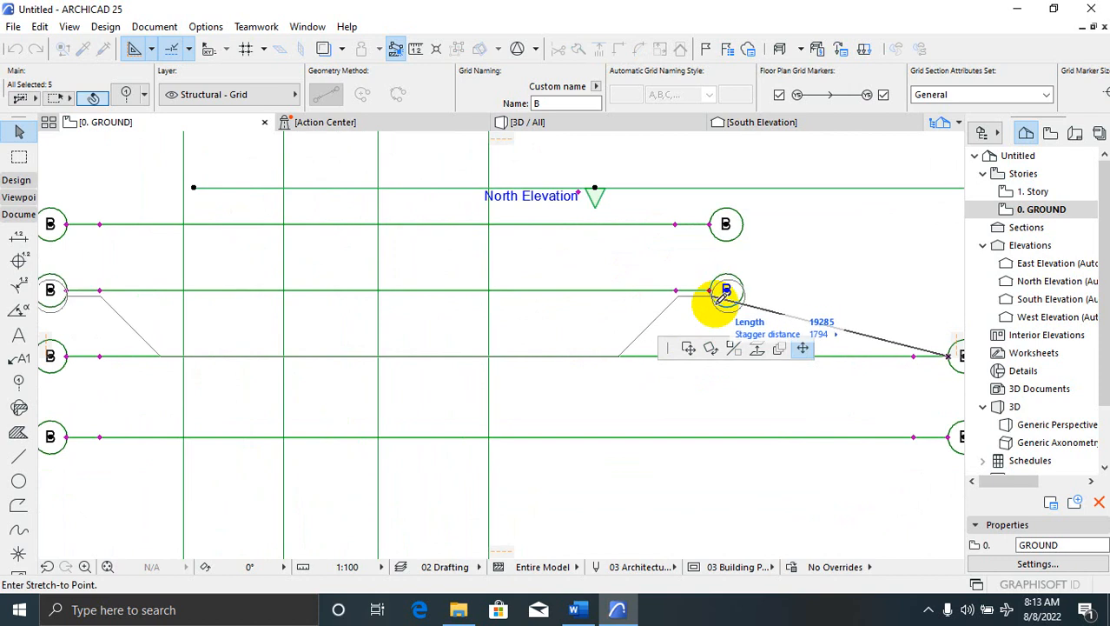
scroll(687, 330, down, 2)
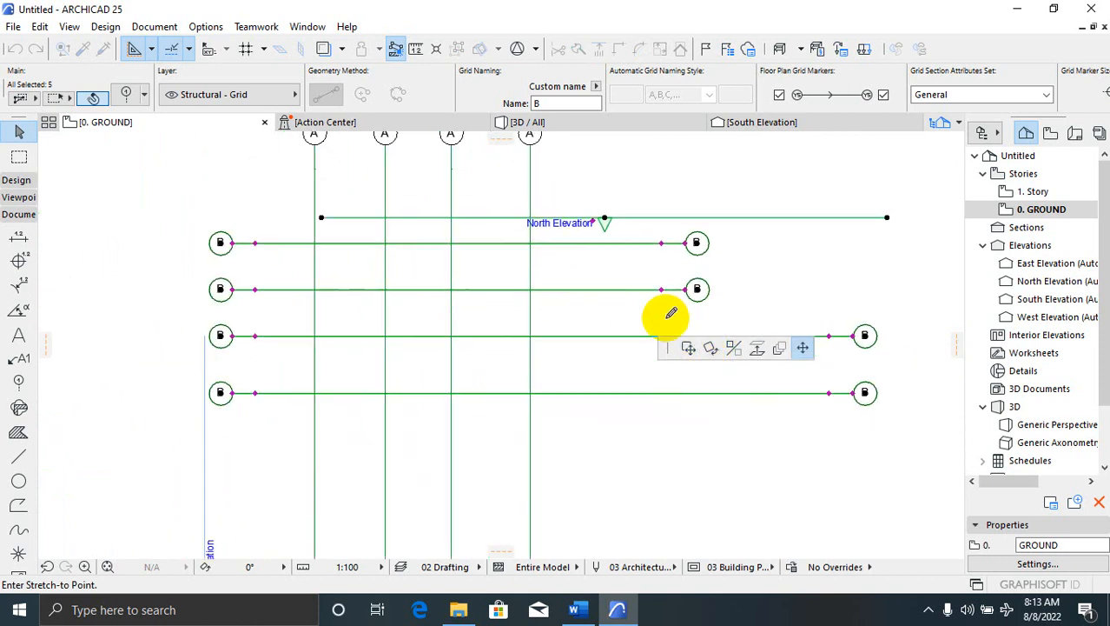
scroll(699, 261, up, 3)
scroll(691, 165, down, 3)
scroll(691, 256, up, 3)
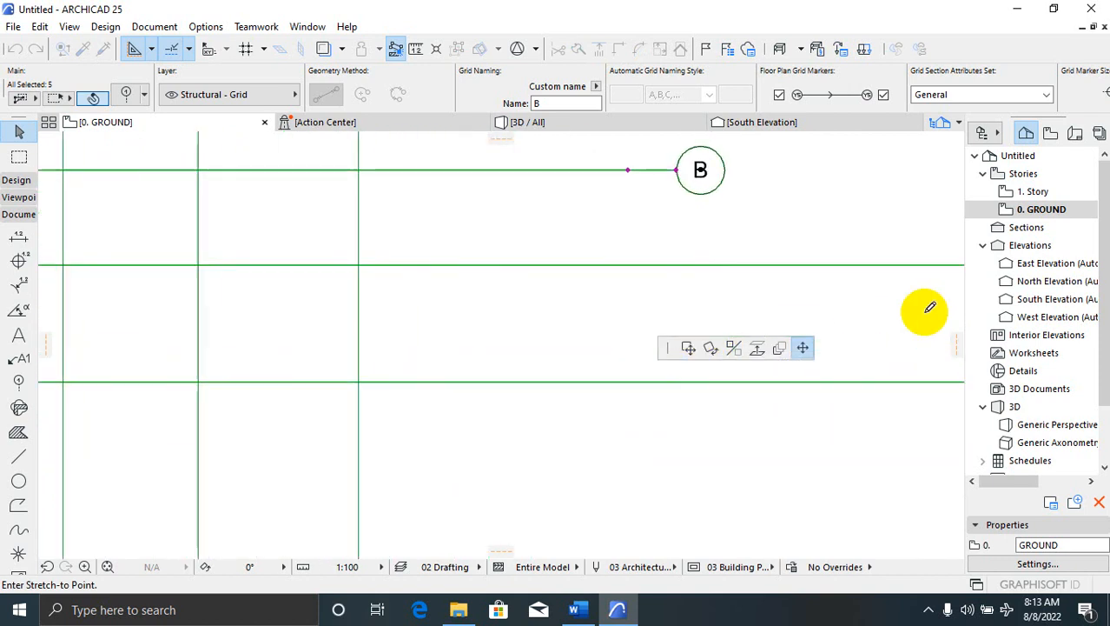
scroll(530, 318, down, 2)
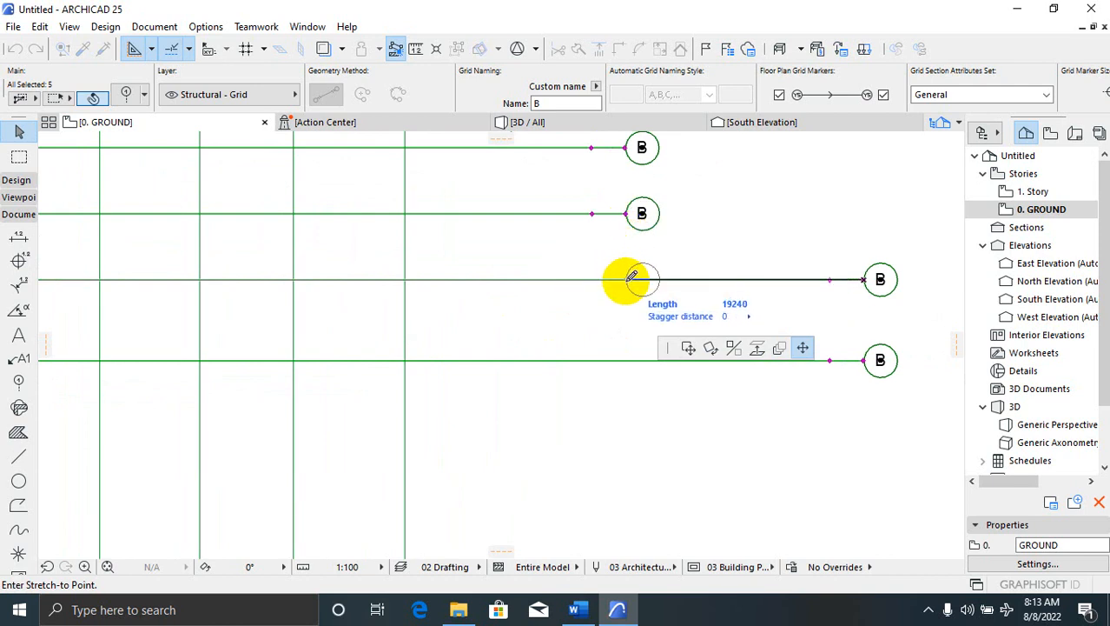
click(632, 278)
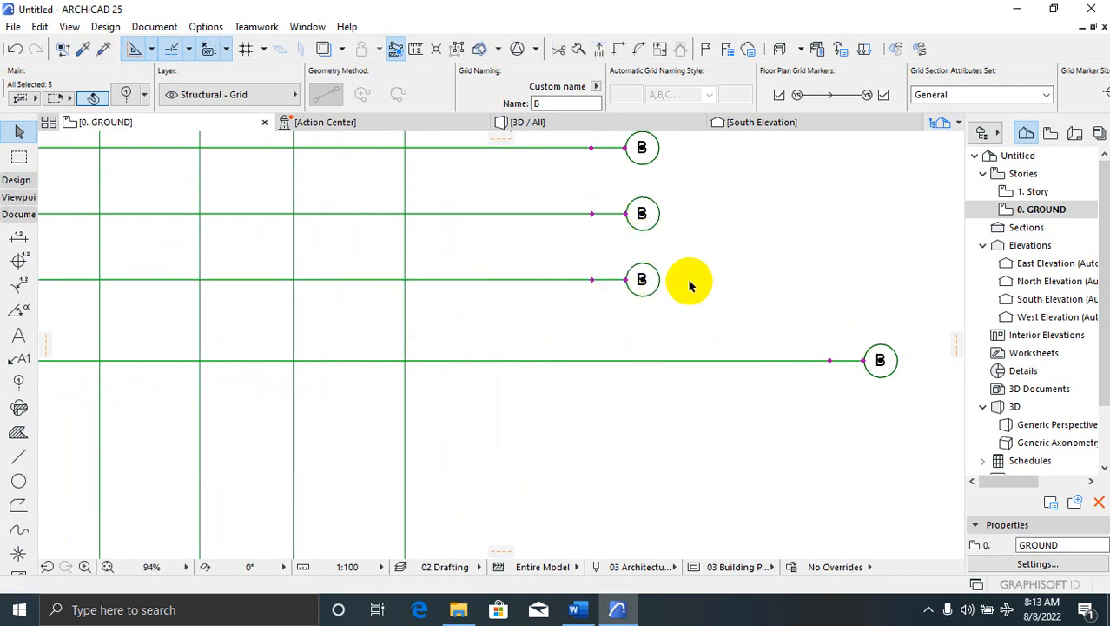
click(864, 363)
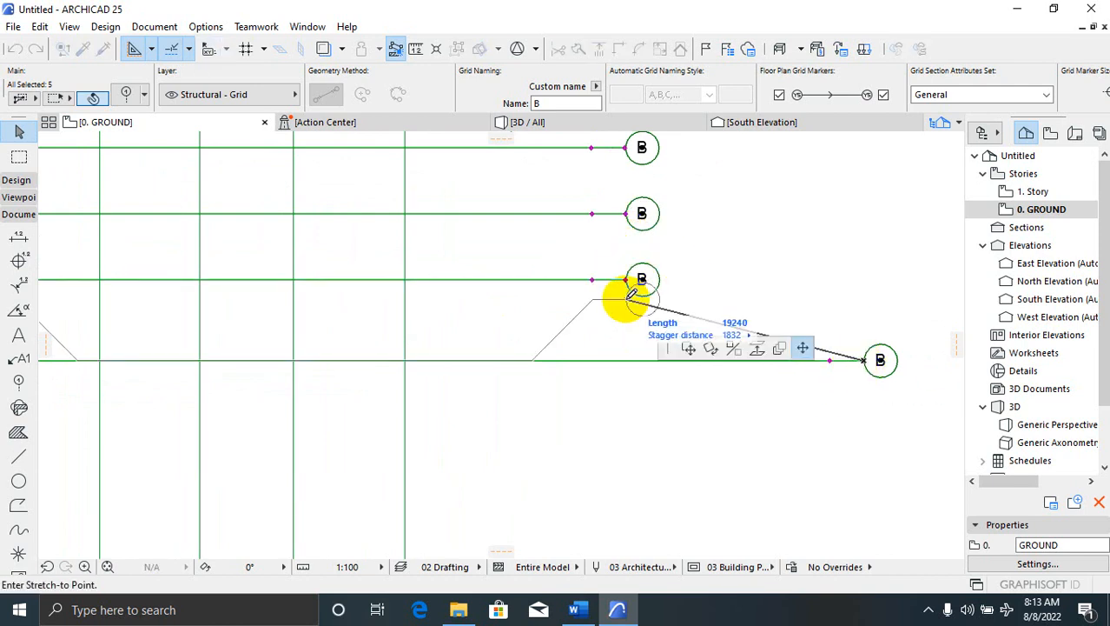
click(630, 356)
scroll(674, 302, down, 5)
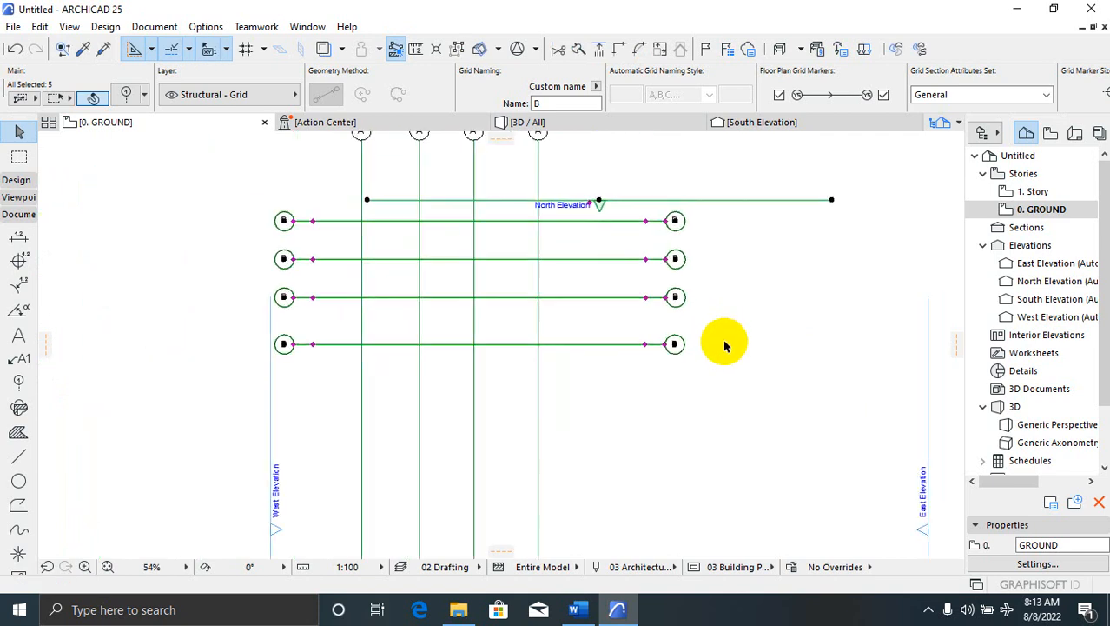
scroll(663, 251, up, 3)
click(613, 346)
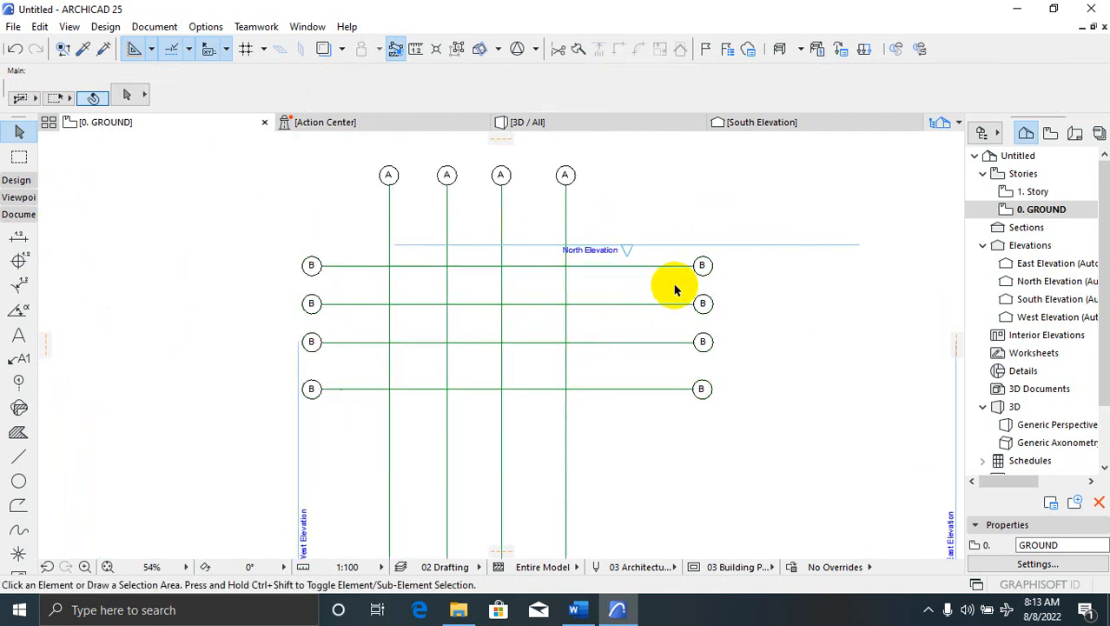
Stretch the leftmost A grid line's bottom end up to just below the B grid lines
scroll(735, 253, down, 4)
scroll(607, 323, down, 4)
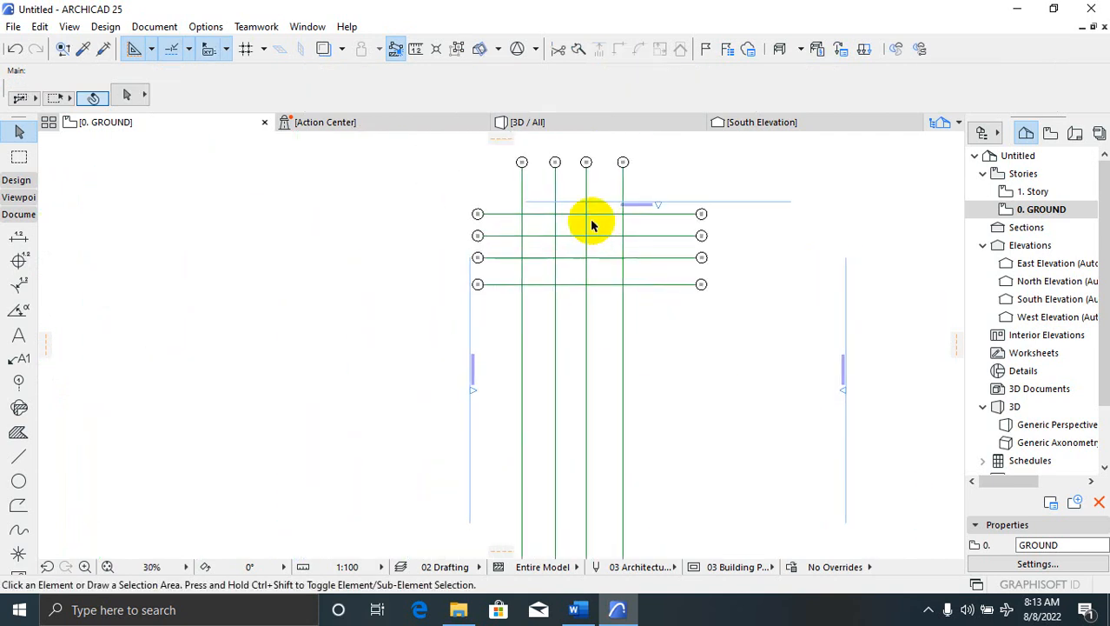
click(508, 466)
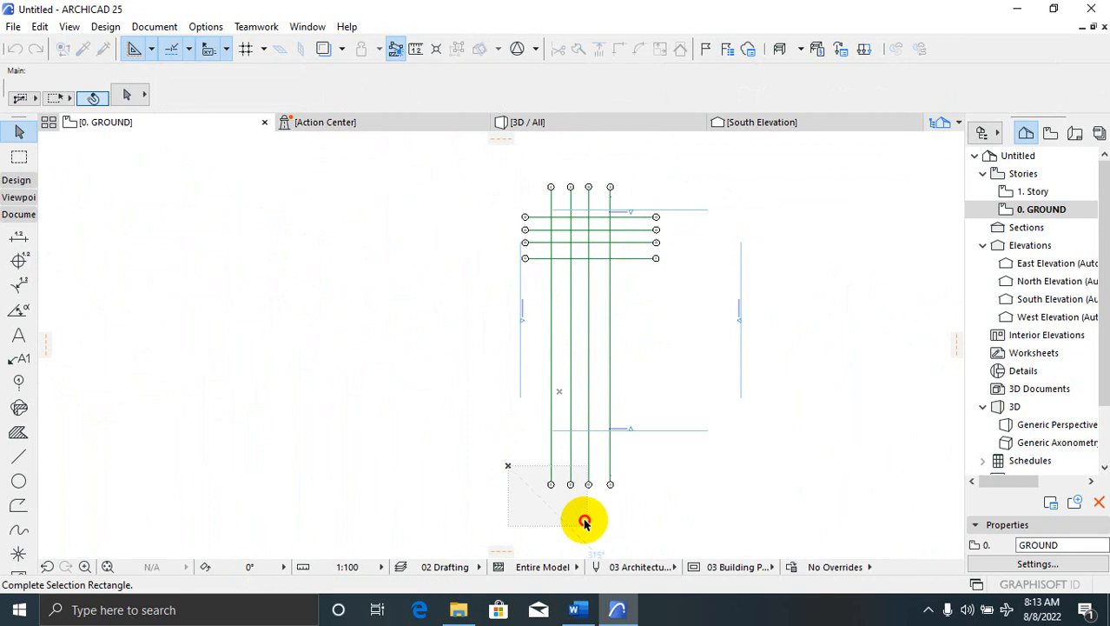
click(647, 522)
scroll(567, 503, up, 2)
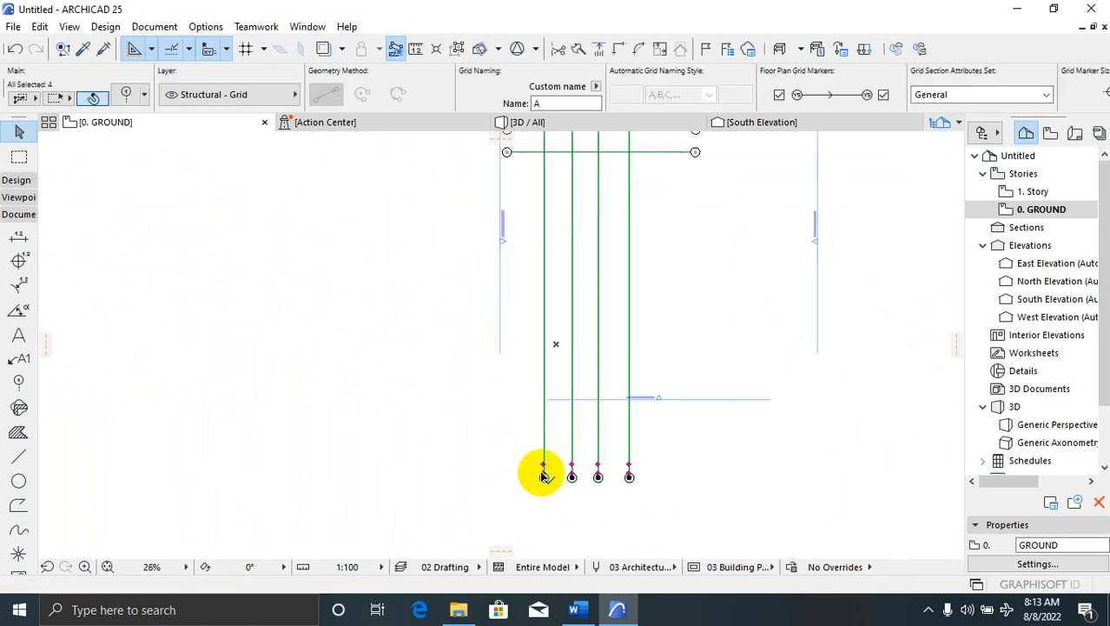
click(542, 476)
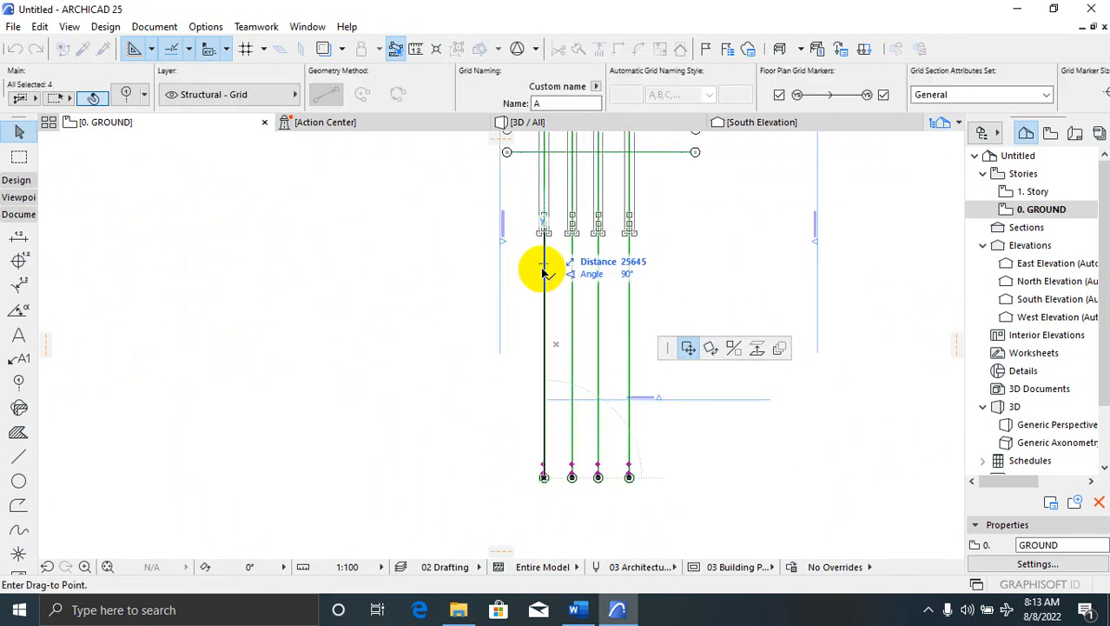
scroll(530, 431, down, 3)
key(Escape)
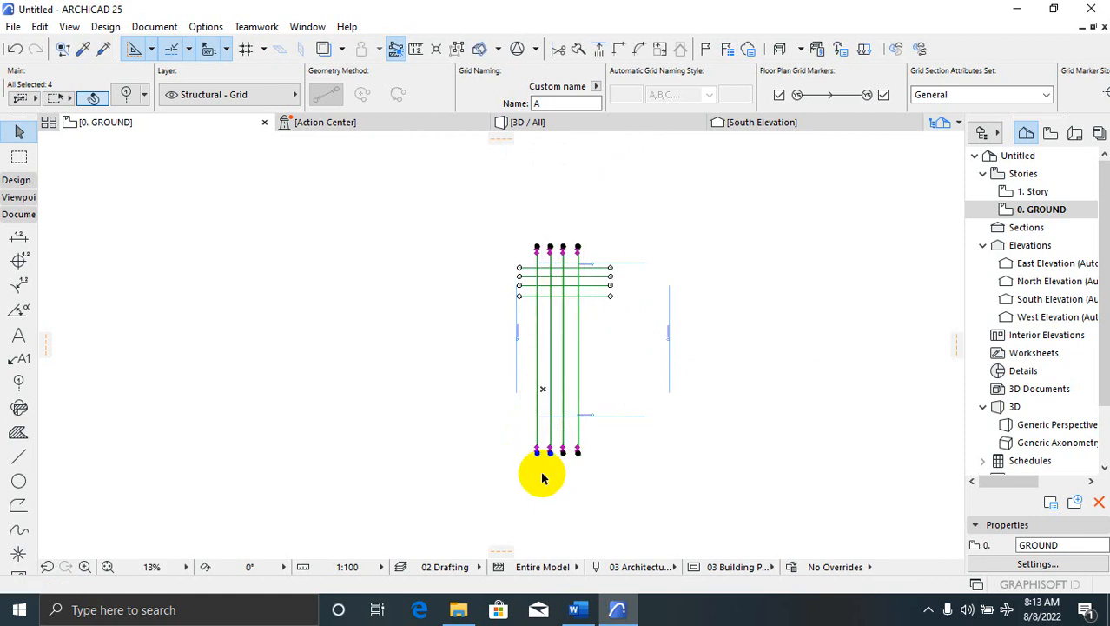
scroll(543, 476, up, 5)
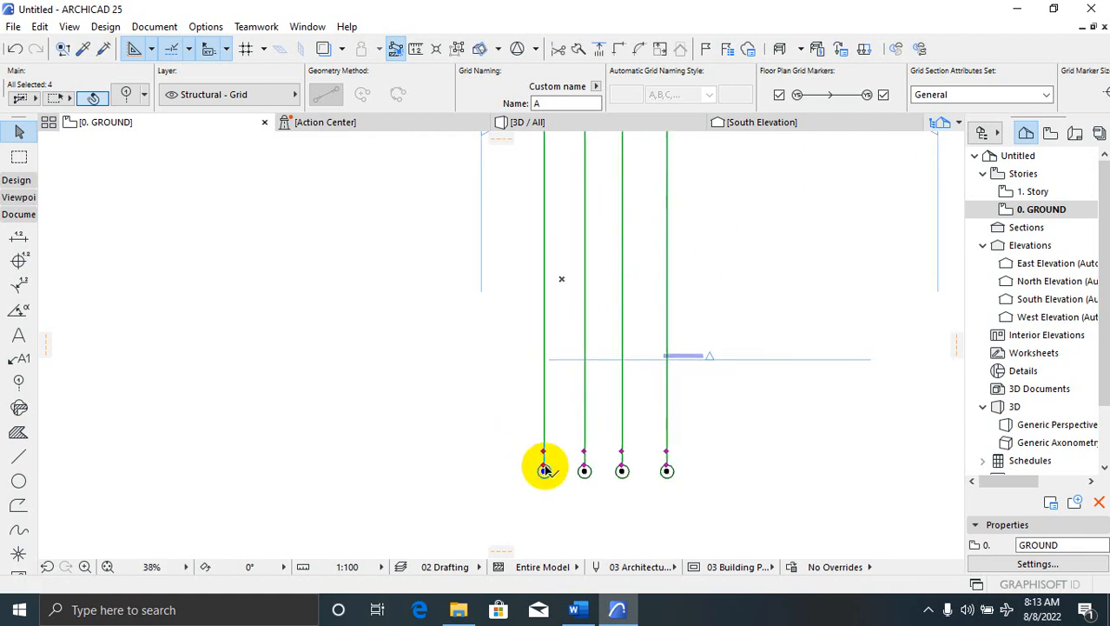
click(544, 467)
scroll(553, 537, down, 3)
scroll(552, 245, up, 1)
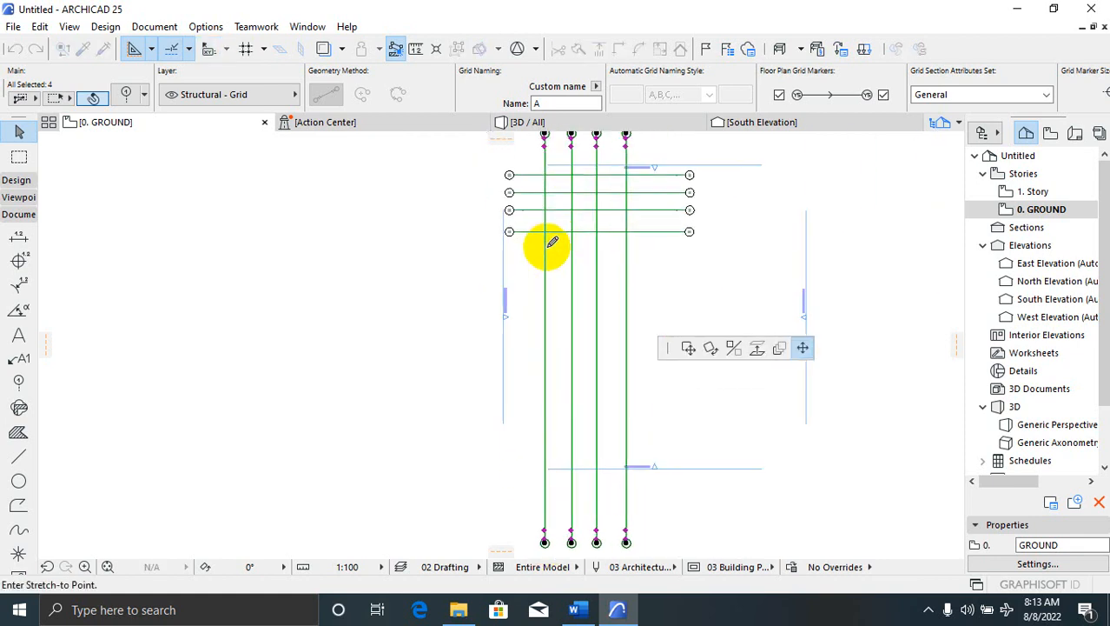
click(545, 257)
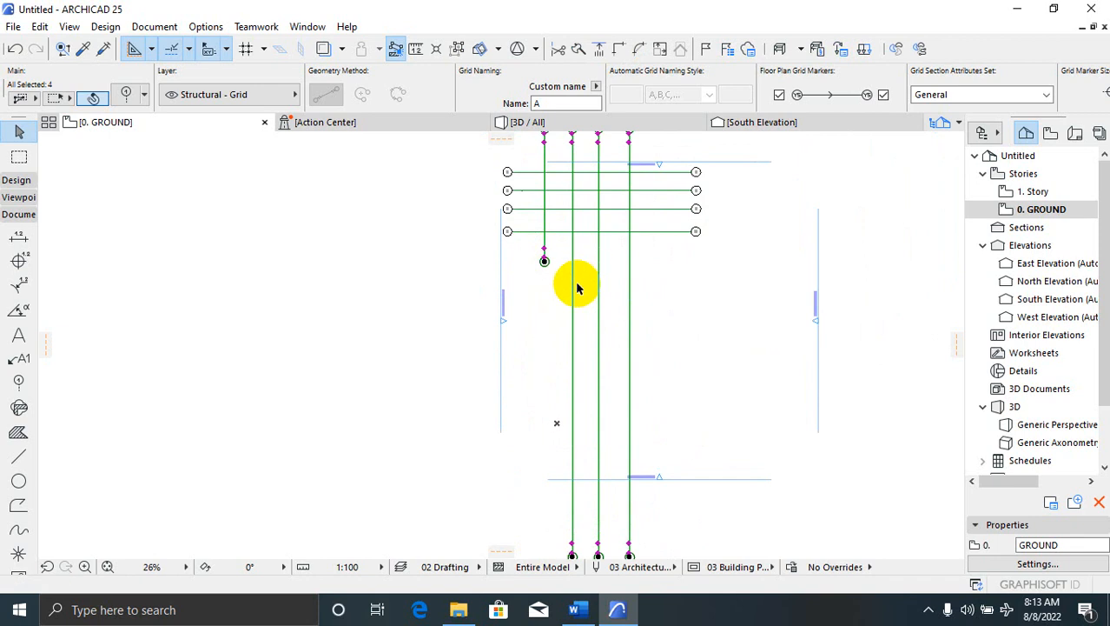
key(Escape)
Shorten the second A line, undo that stretch with Ctrl+Z, and begin reselecting the bottom markers
scroll(565, 308, down, 1)
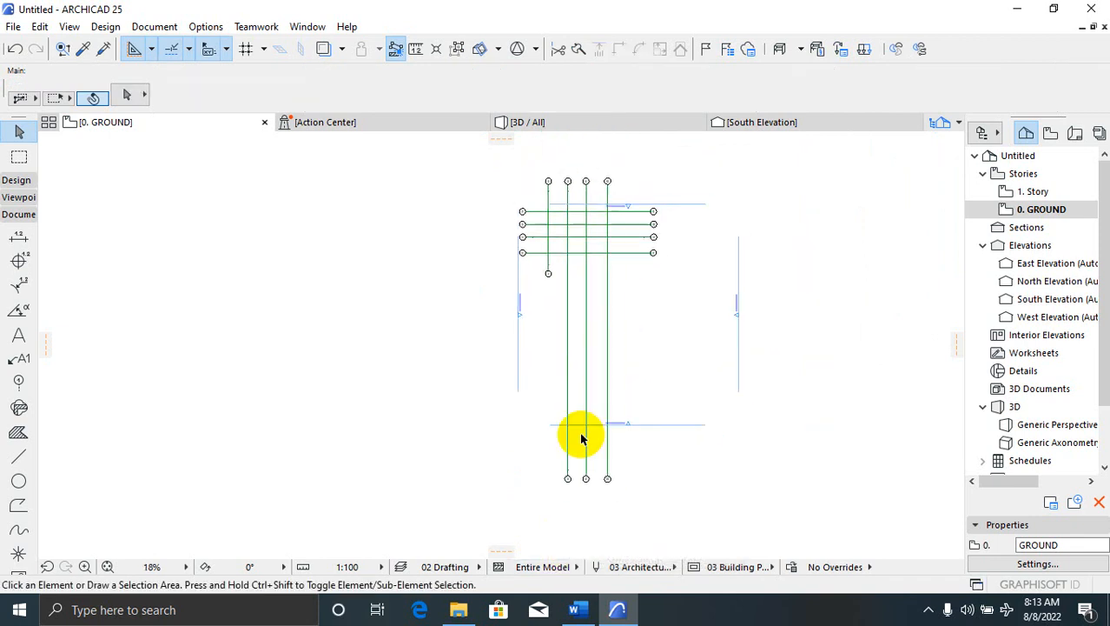
scroll(582, 437, up, 1)
click(566, 494)
click(565, 496)
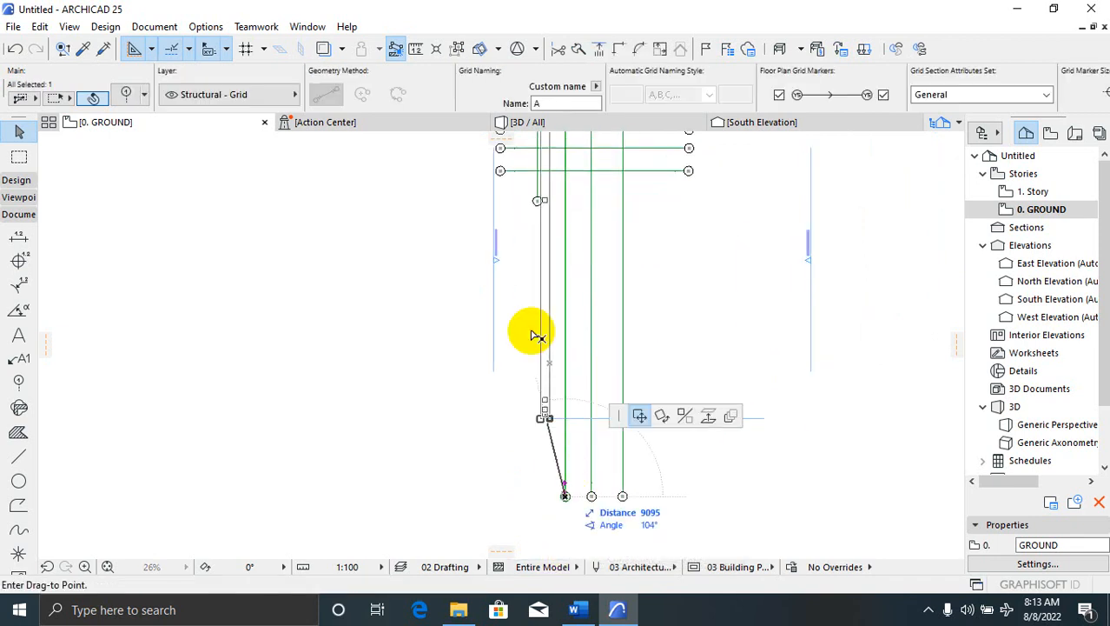
scroll(557, 168, up, 2)
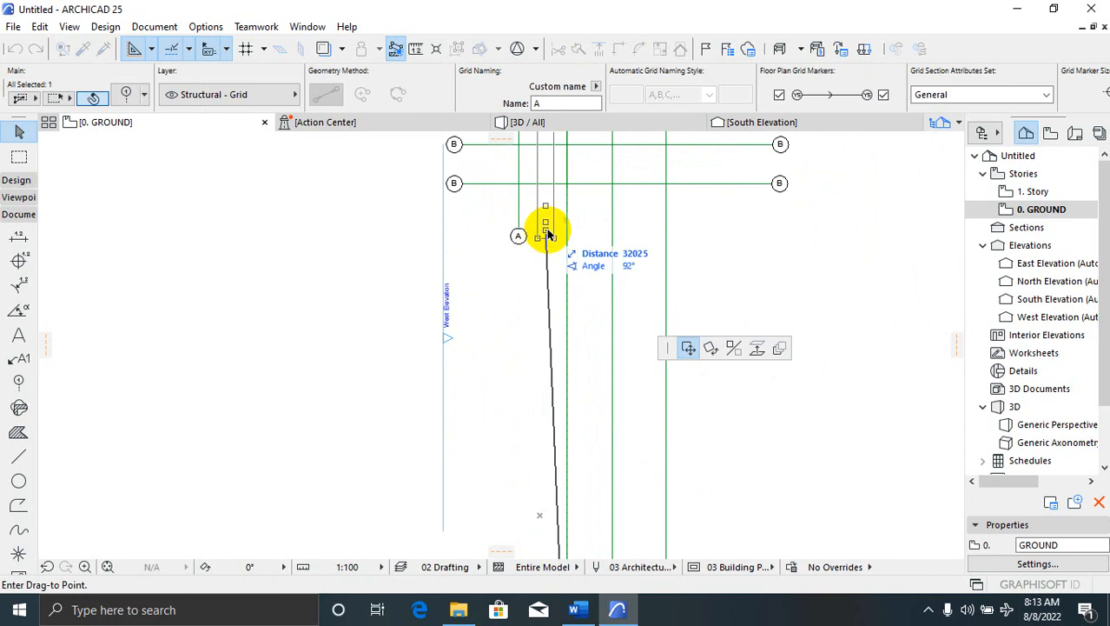
click(565, 223)
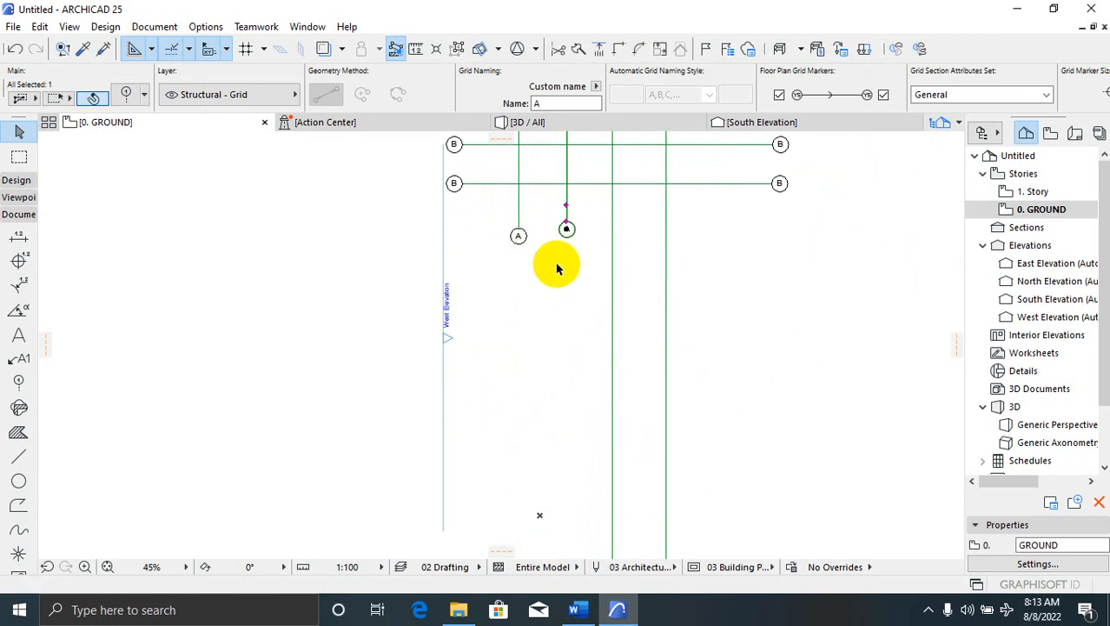
scroll(557, 268, up, 2)
key(Escape)
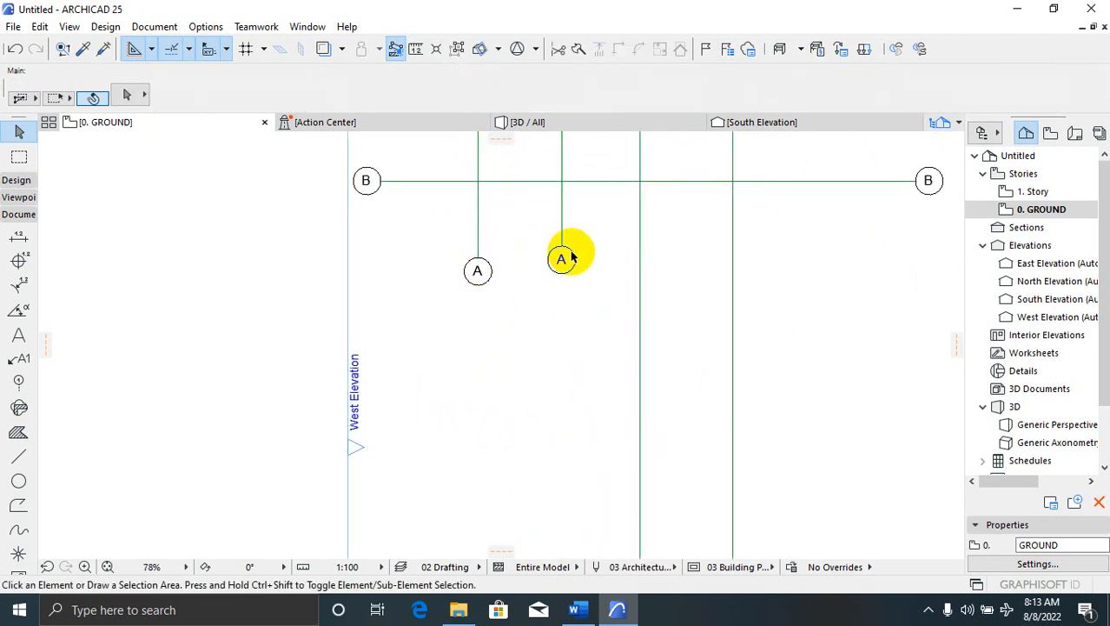
scroll(478, 291, down, 5)
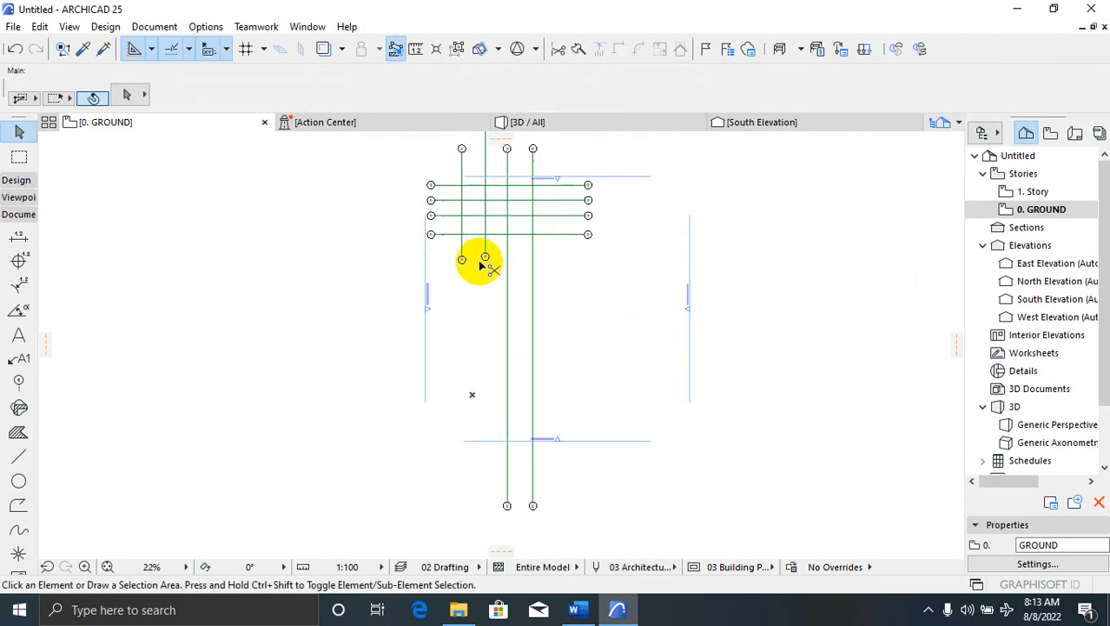
key(ctrl+z)
click(449, 477)
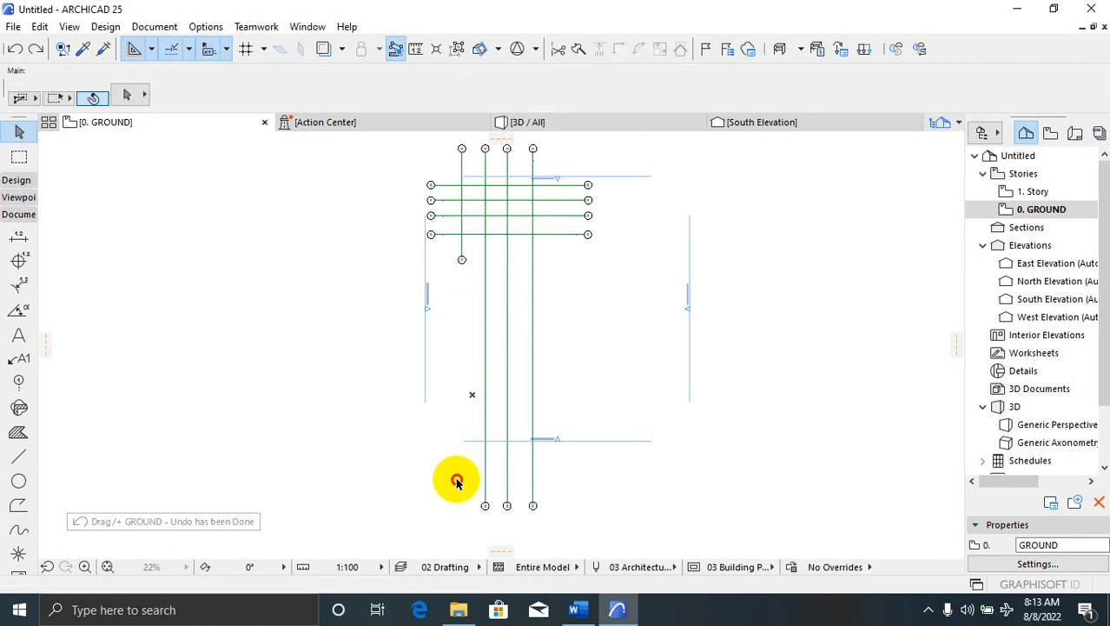
Area-select the lower A grid lines, then all five A grid elements, clearing each selection
click(573, 518)
scroll(483, 504, up, 1)
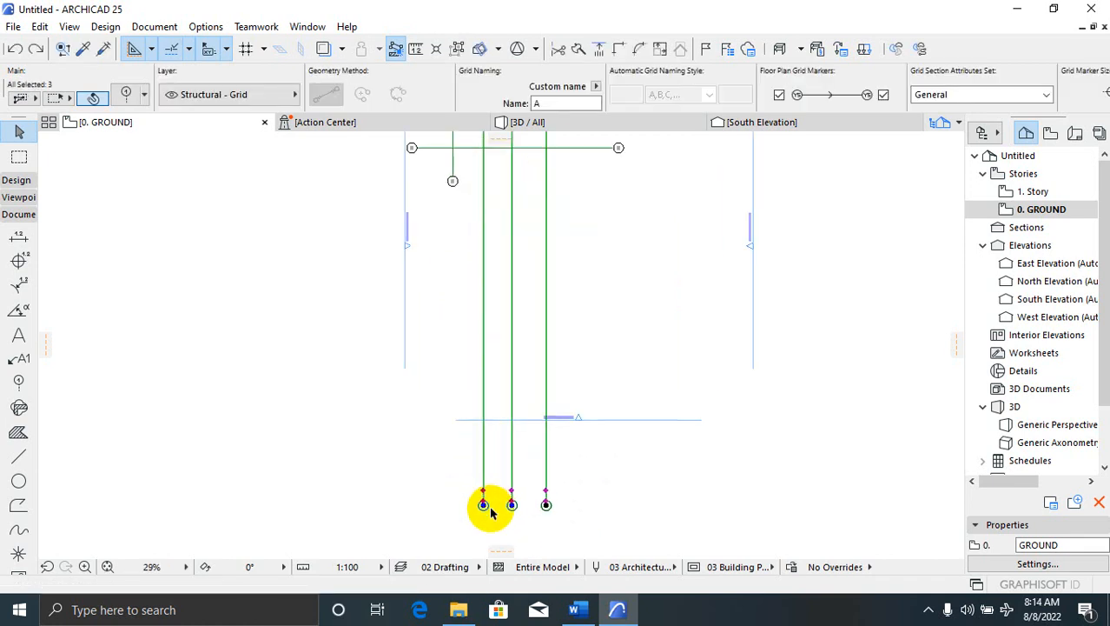
scroll(483, 391, down, 1)
key(Escape)
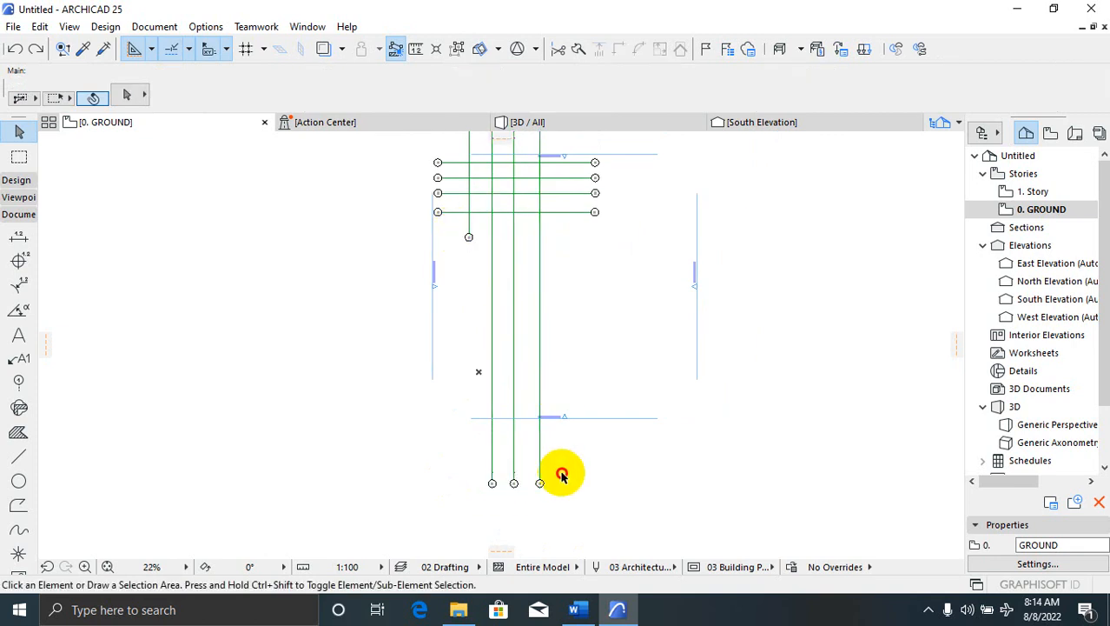
drag(451, 232, 580, 526)
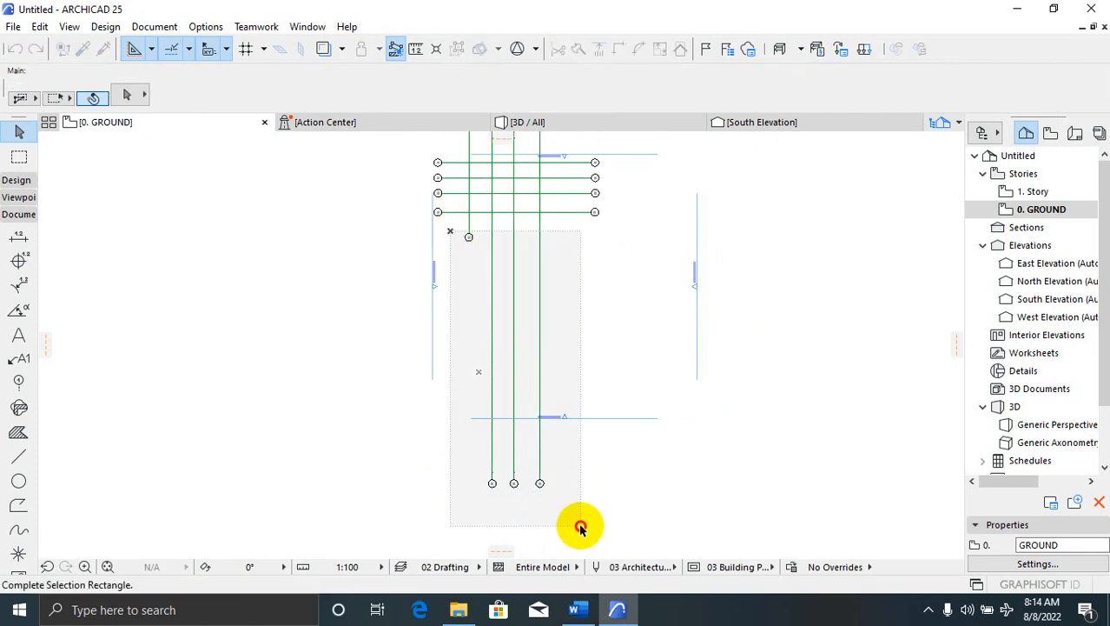
click(583, 521)
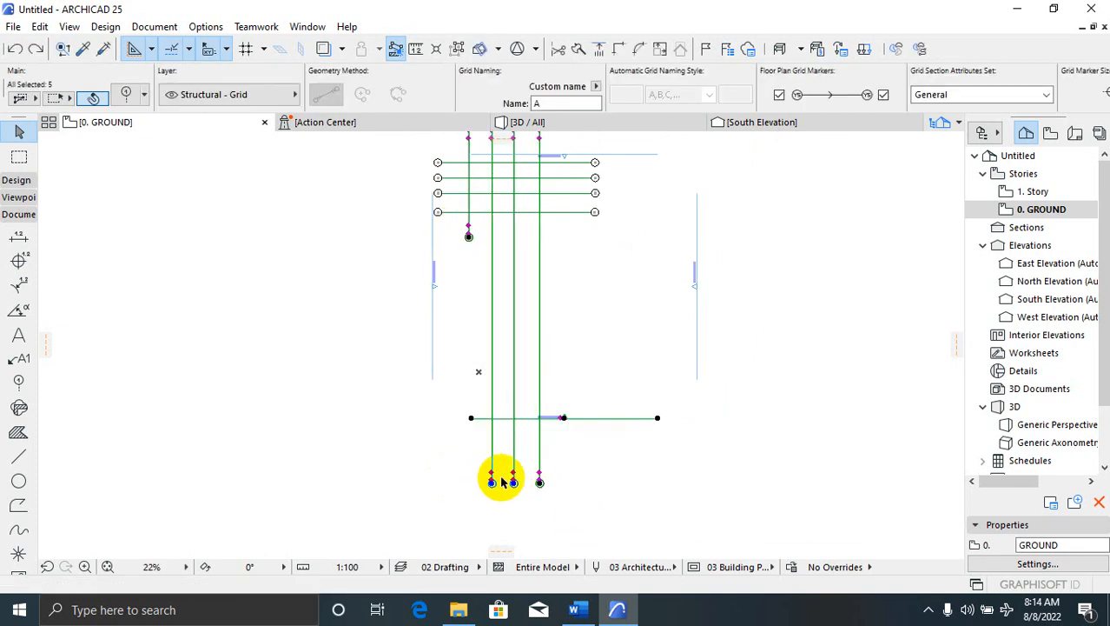
key(Escape)
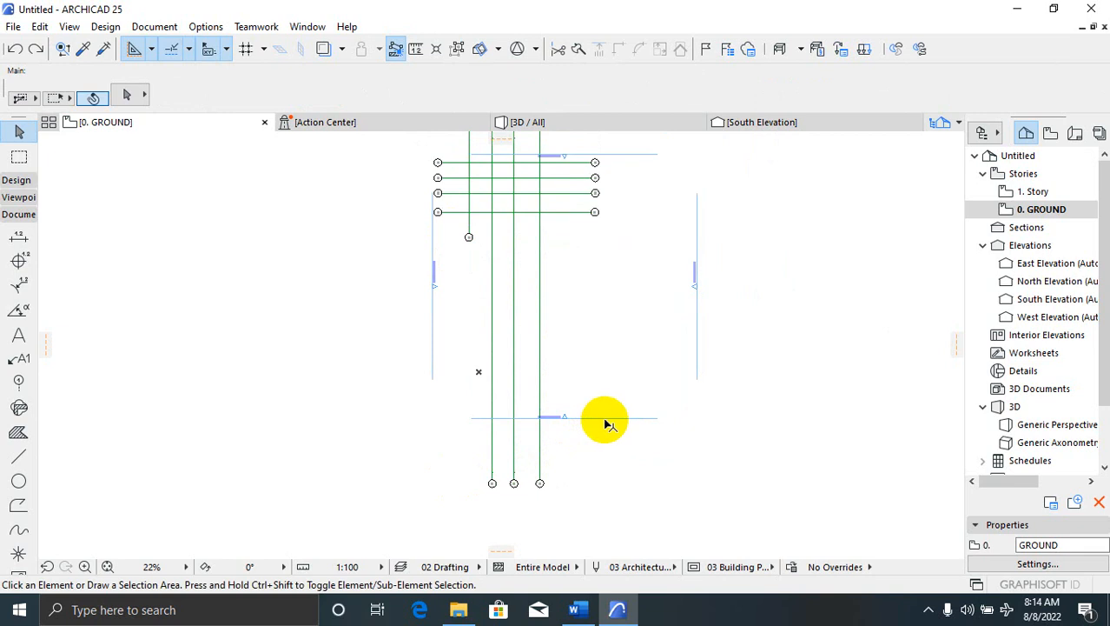
Reselect the five A grid elements and cancel the accidental end-node move
click(452, 233)
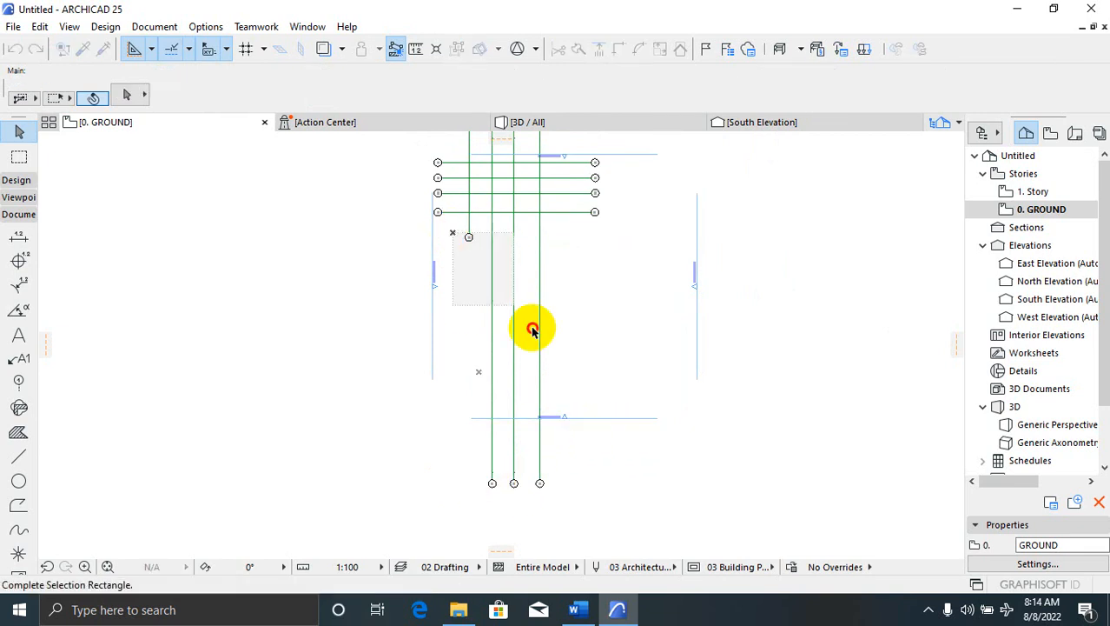
click(559, 517)
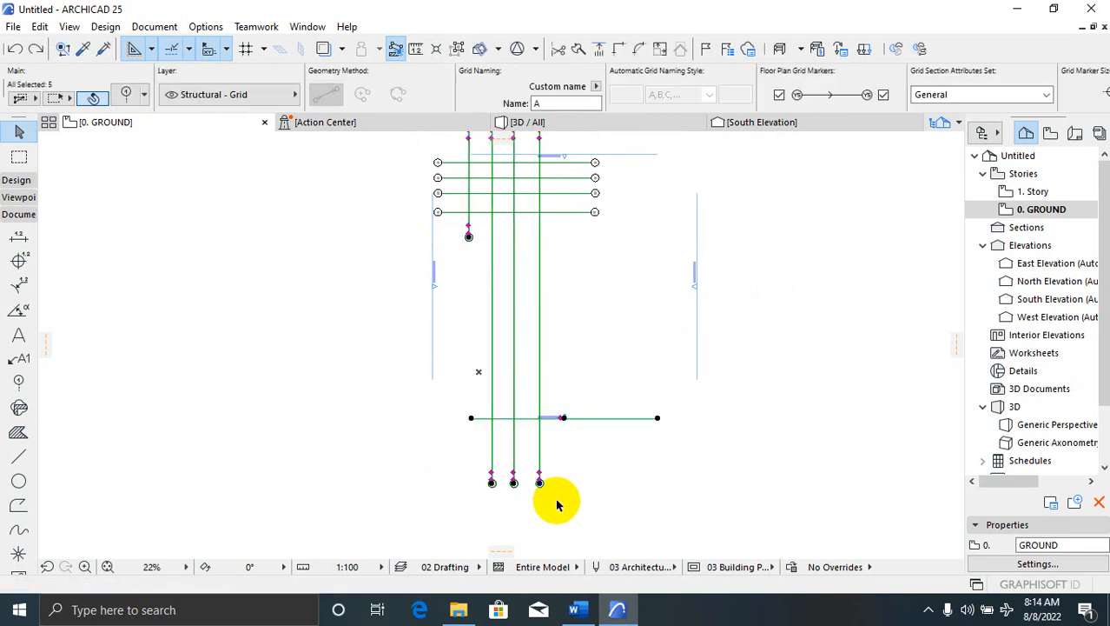
click(492, 483)
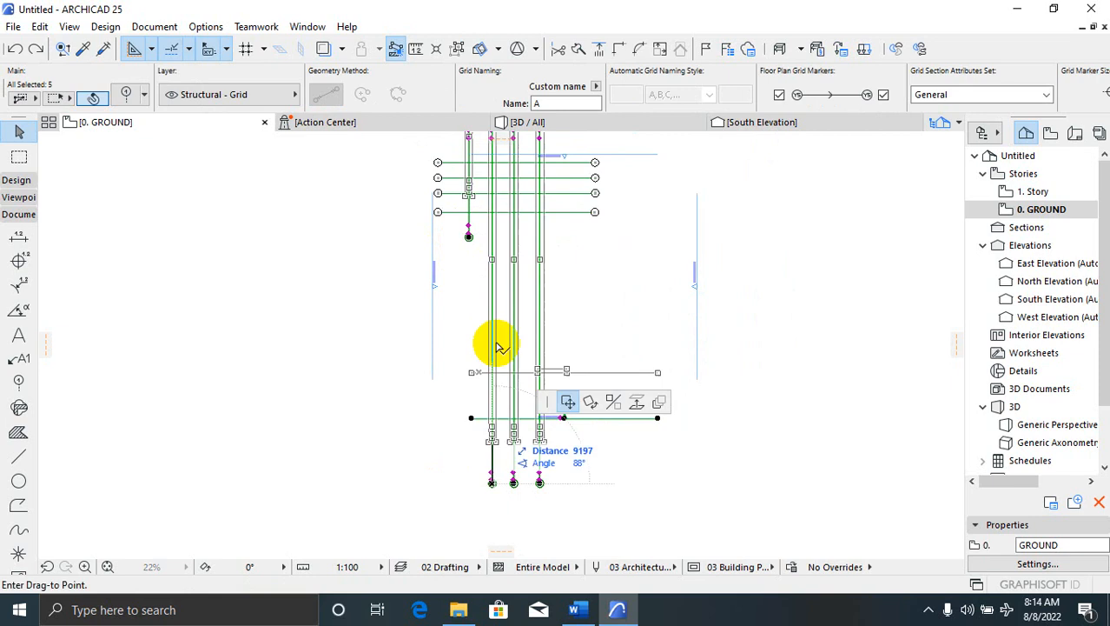
scroll(459, 265, up, 3)
scroll(510, 276, down, 3)
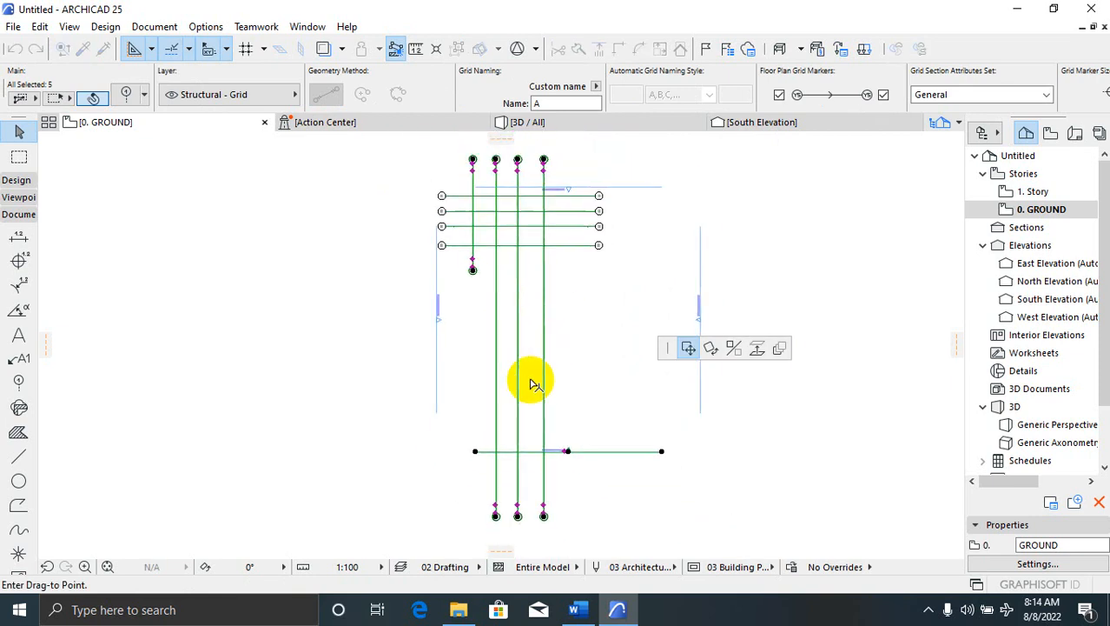
key(Escape)
scroll(494, 511, up, 2)
scroll(486, 530, up, 3)
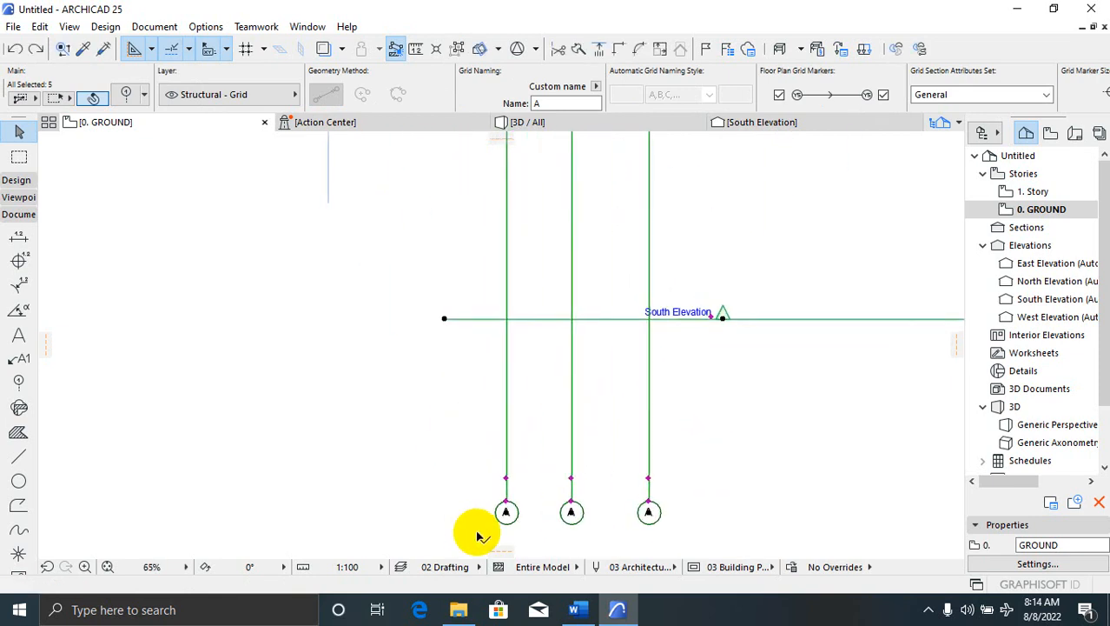
Stretch one A grid line's lower end up so it ends beside the first marker
click(513, 500)
scroll(516, 291, down, 4)
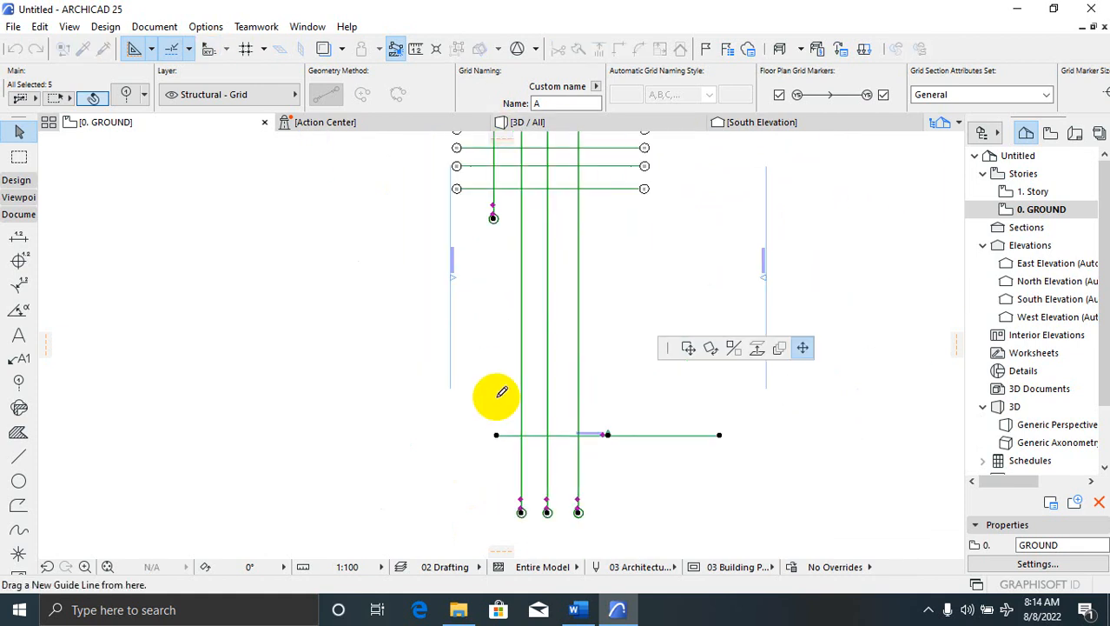
scroll(497, 396, down, 2)
scroll(497, 261, up, 4)
scroll(538, 276, down, 3)
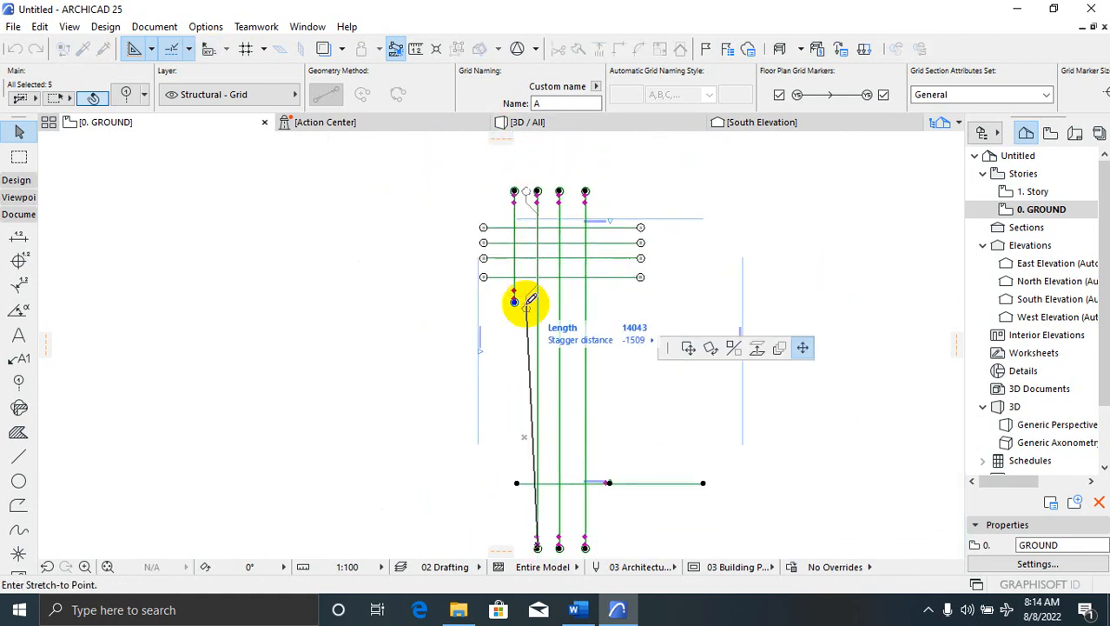
scroll(515, 301, up, 3)
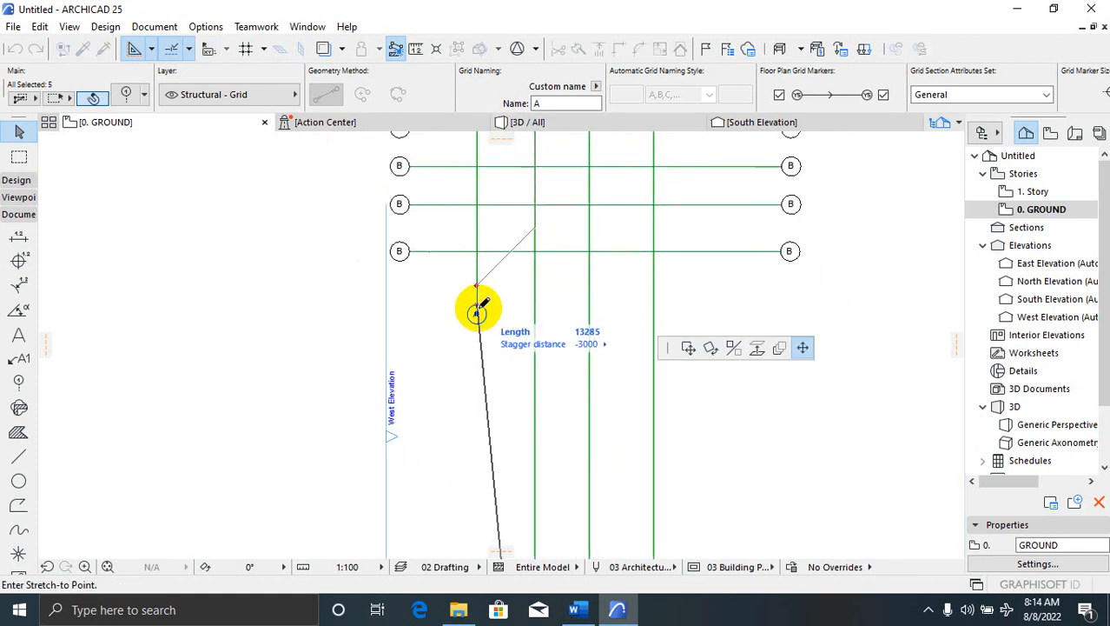
click(536, 305)
scroll(496, 290, down, 4)
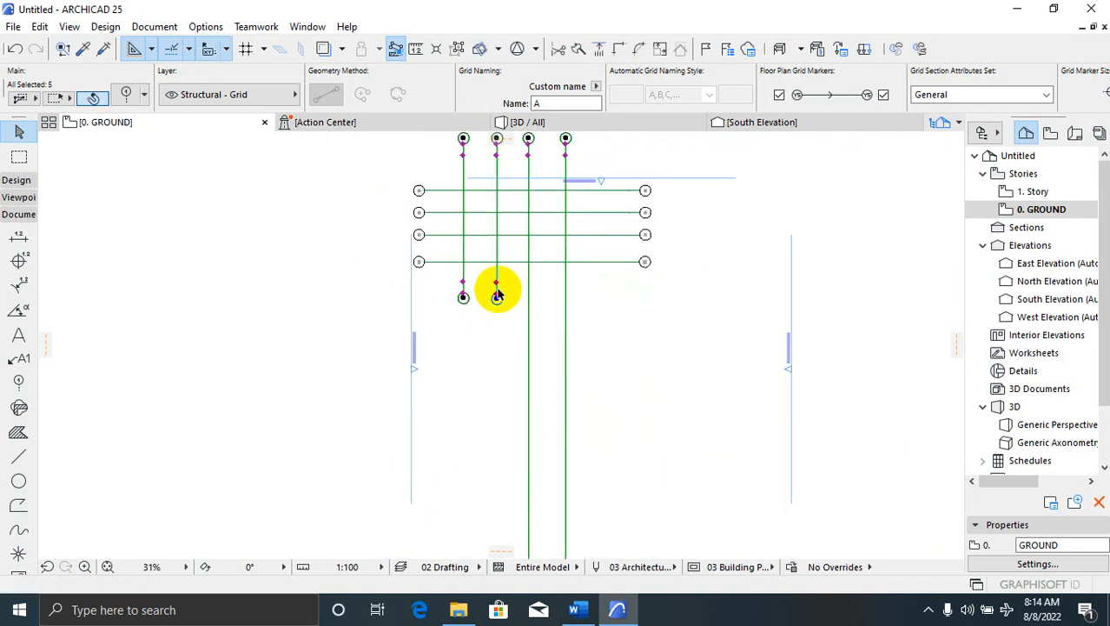
scroll(529, 452, up, 3)
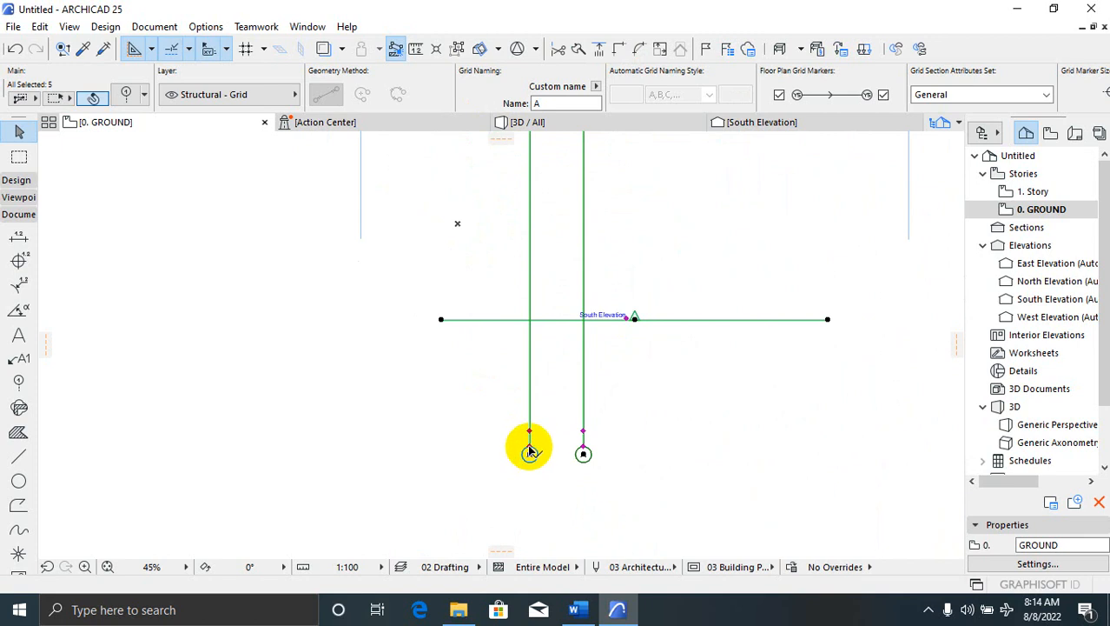
Shorten the third A grid line so it ends level with the others
click(530, 450)
scroll(541, 365, down, 4)
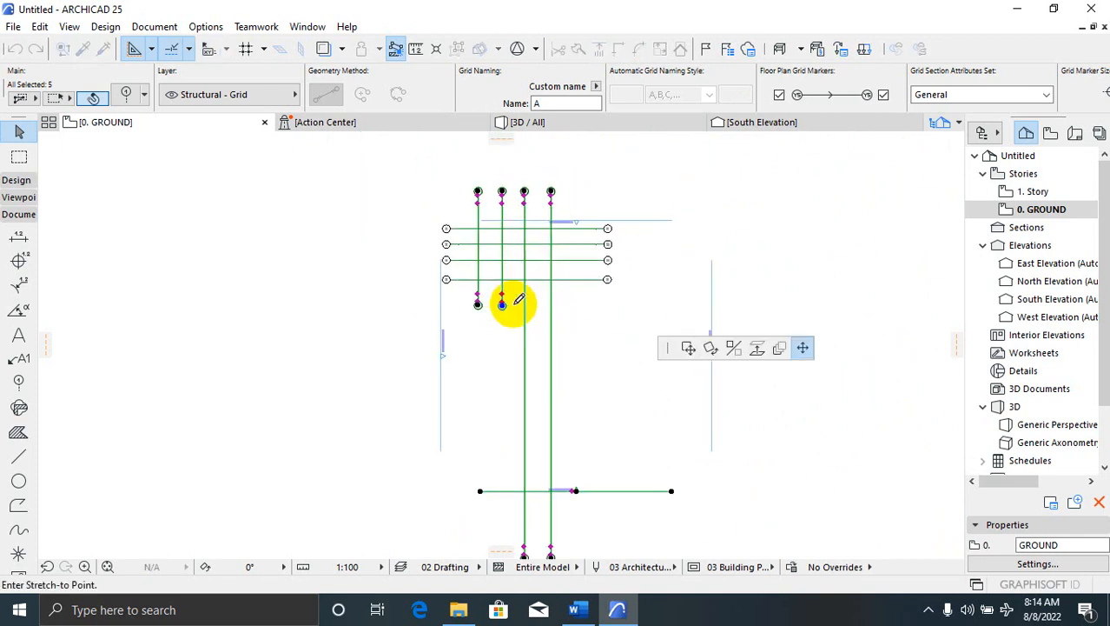
scroll(507, 302, up, 3)
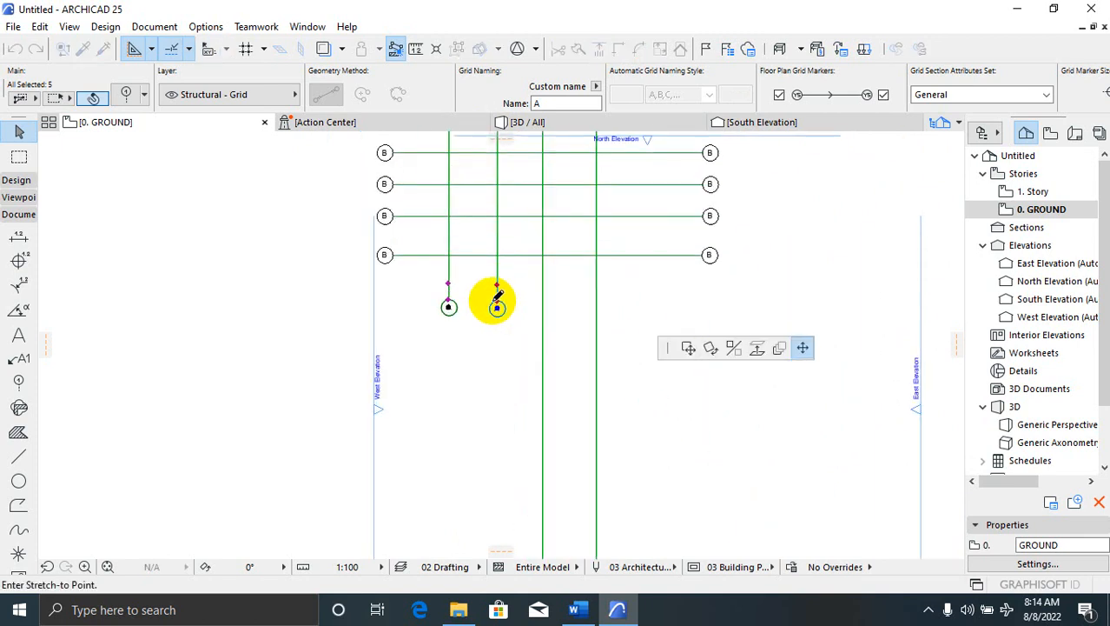
click(543, 300)
scroll(493, 271, down, 3)
scroll(550, 321, down, 1)
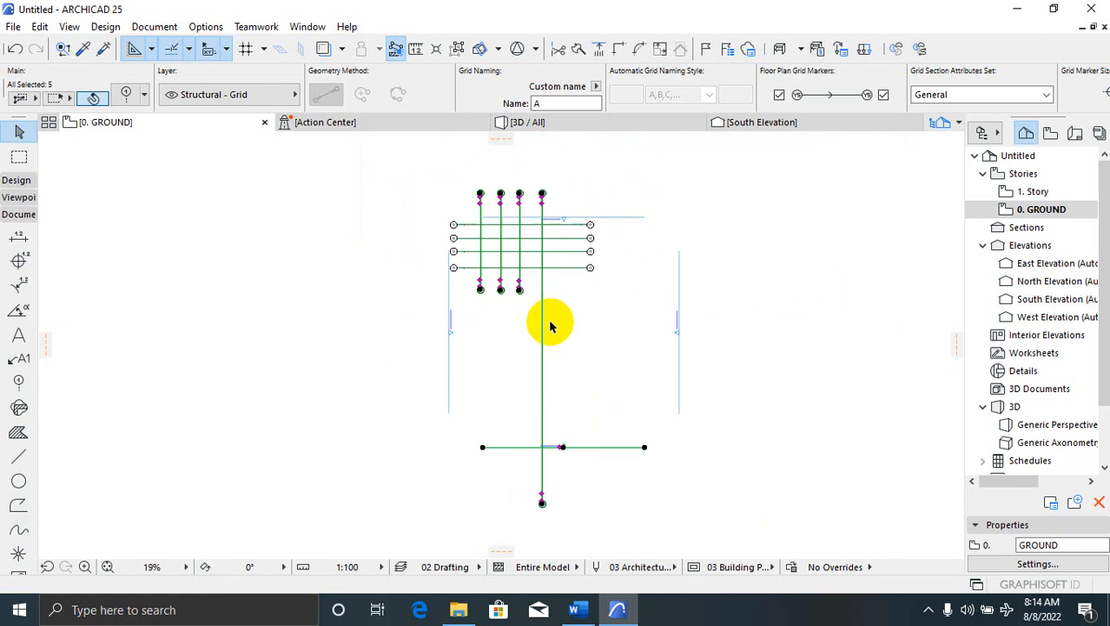
scroll(529, 485, up, 1)
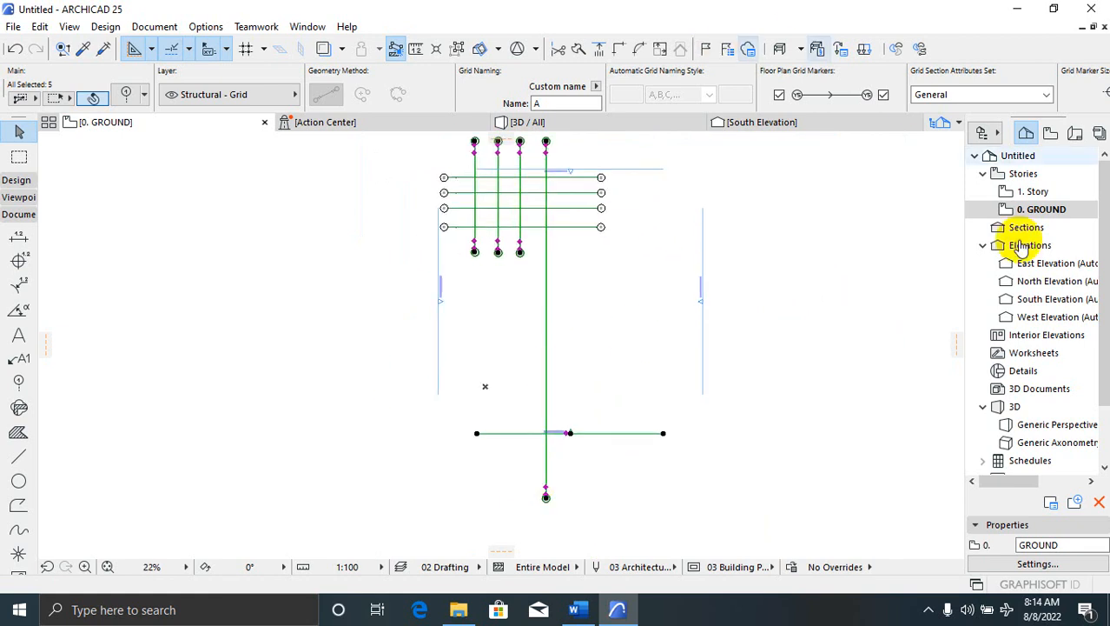
scroll(535, 514, up, 7)
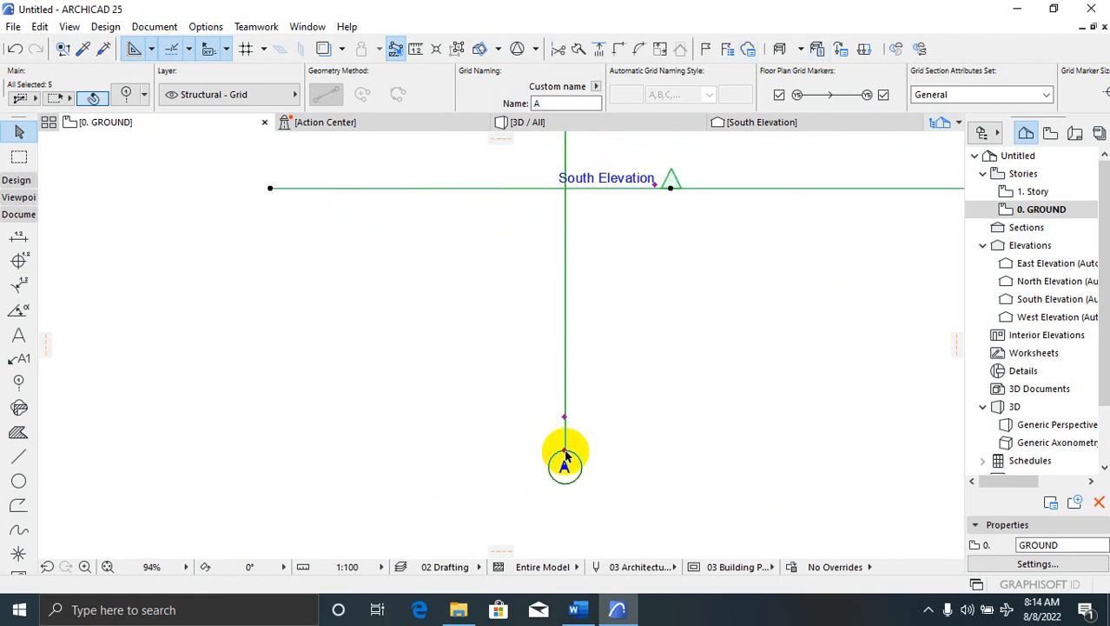
Shorten the fourth A grid line so its marker lines up with the rest, then deselect
click(565, 451)
scroll(628, 448, down, 4)
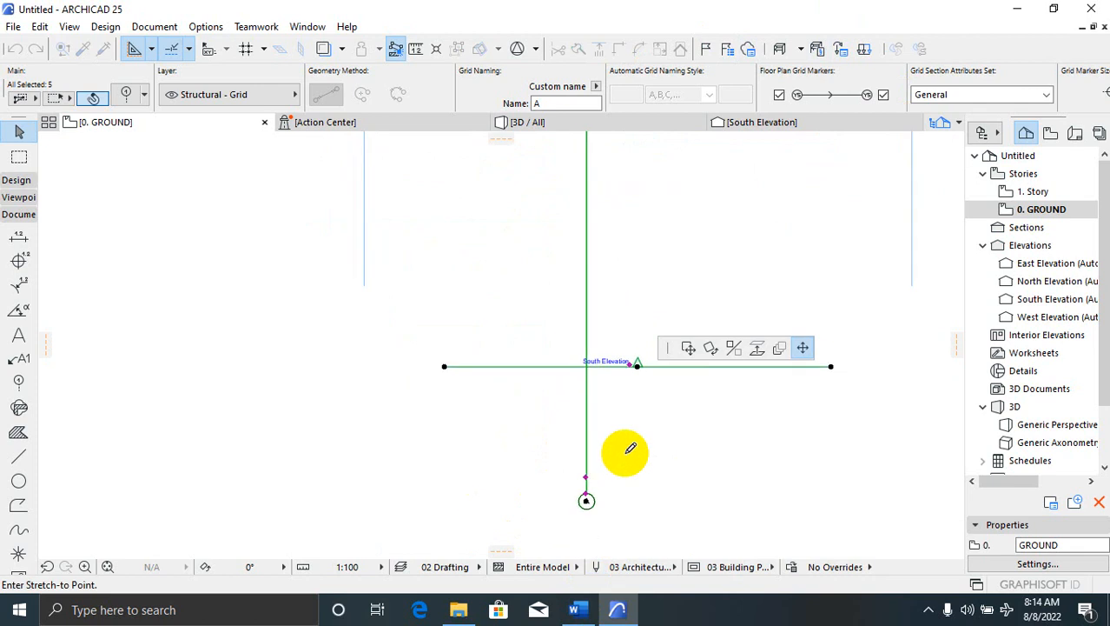
scroll(607, 236, up, 5)
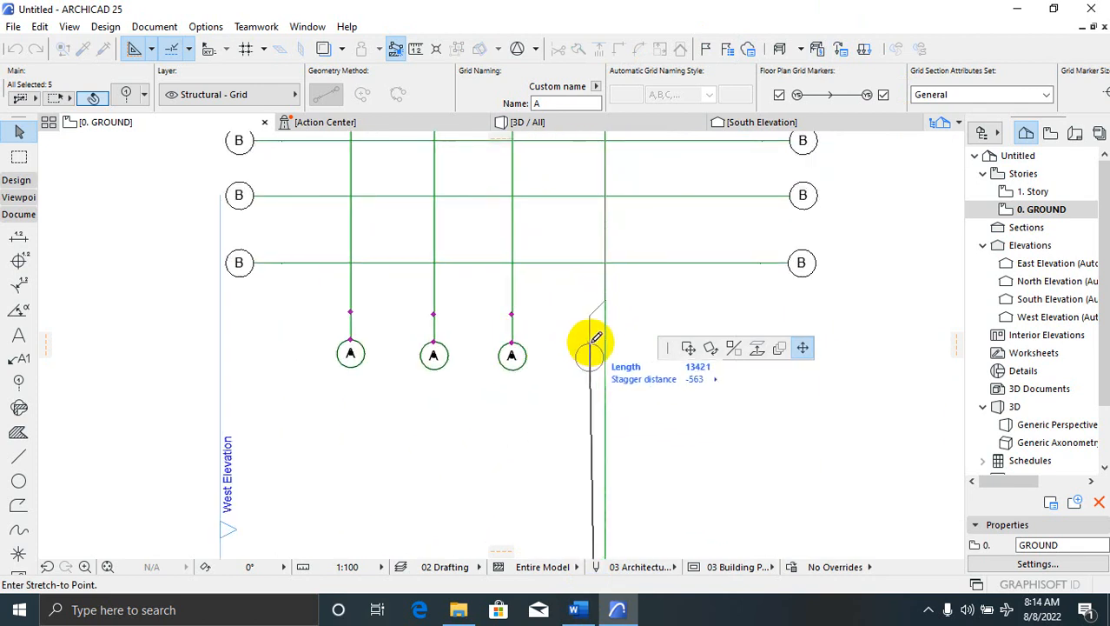
click(606, 352)
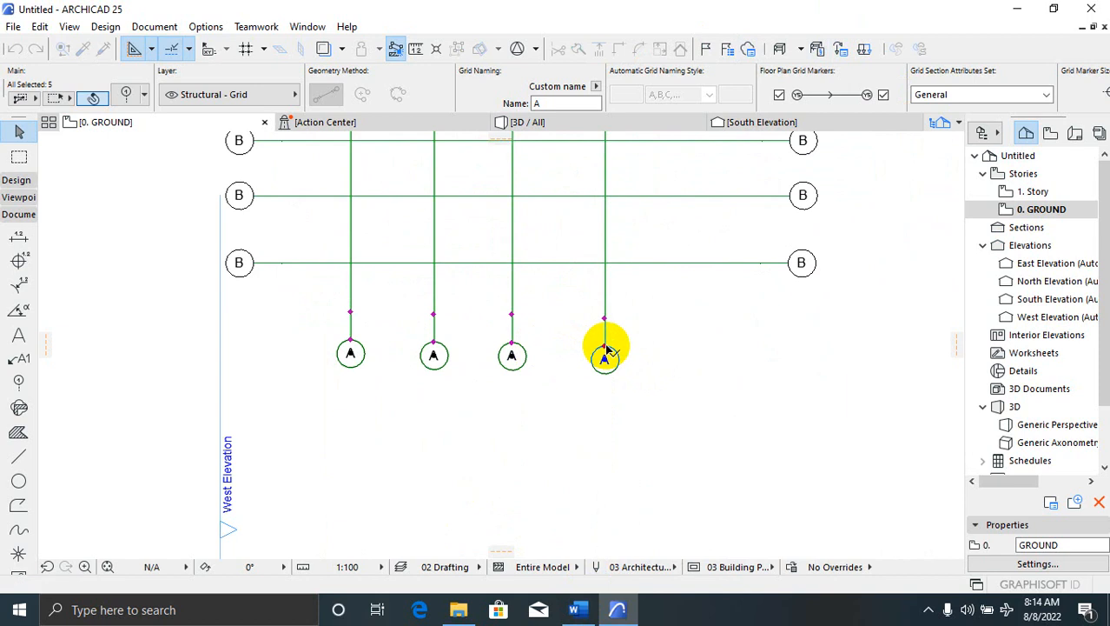
scroll(627, 357, down, 5)
click(689, 268)
scroll(689, 268, up, 2)
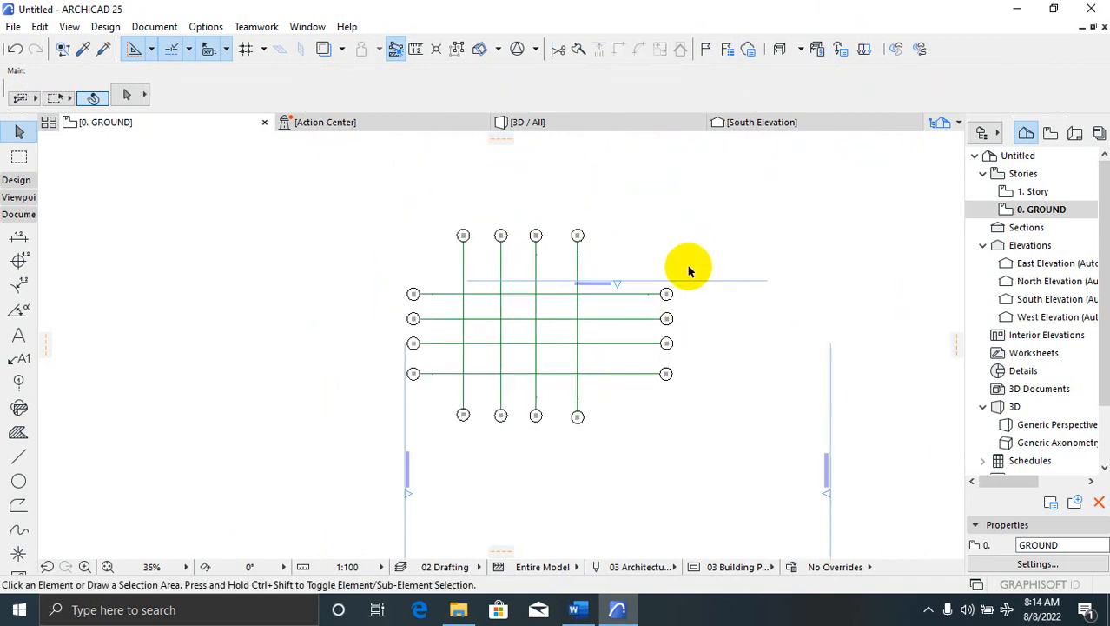
scroll(492, 295, up, 3)
Switch to the Dimension tool in the Document toolbox
scroll(417, 279, up, 1)
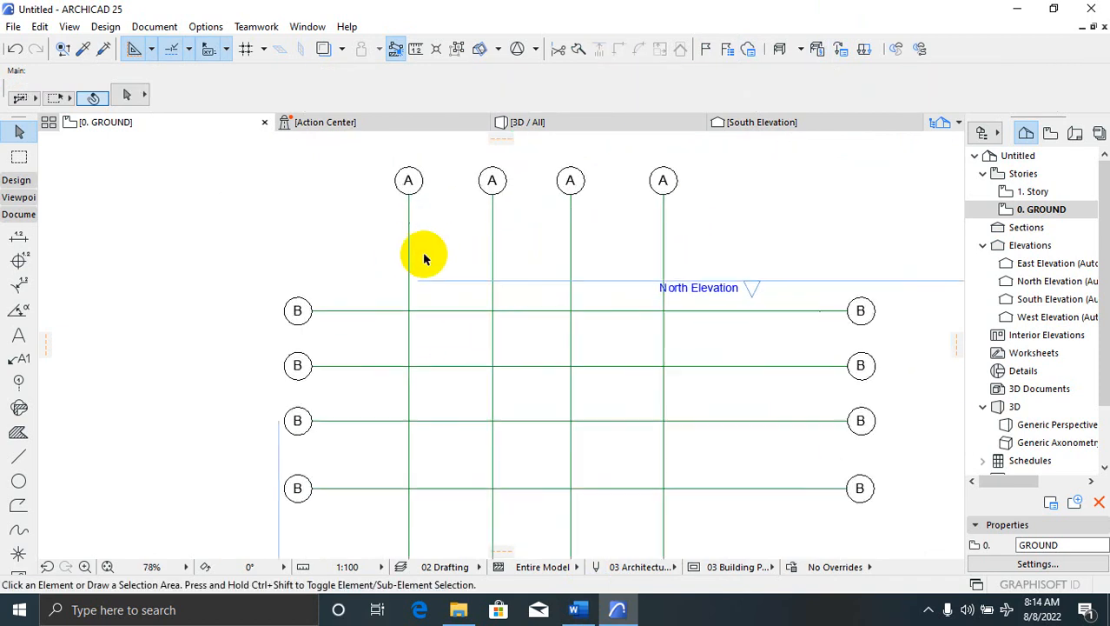
scroll(447, 297, down, 2)
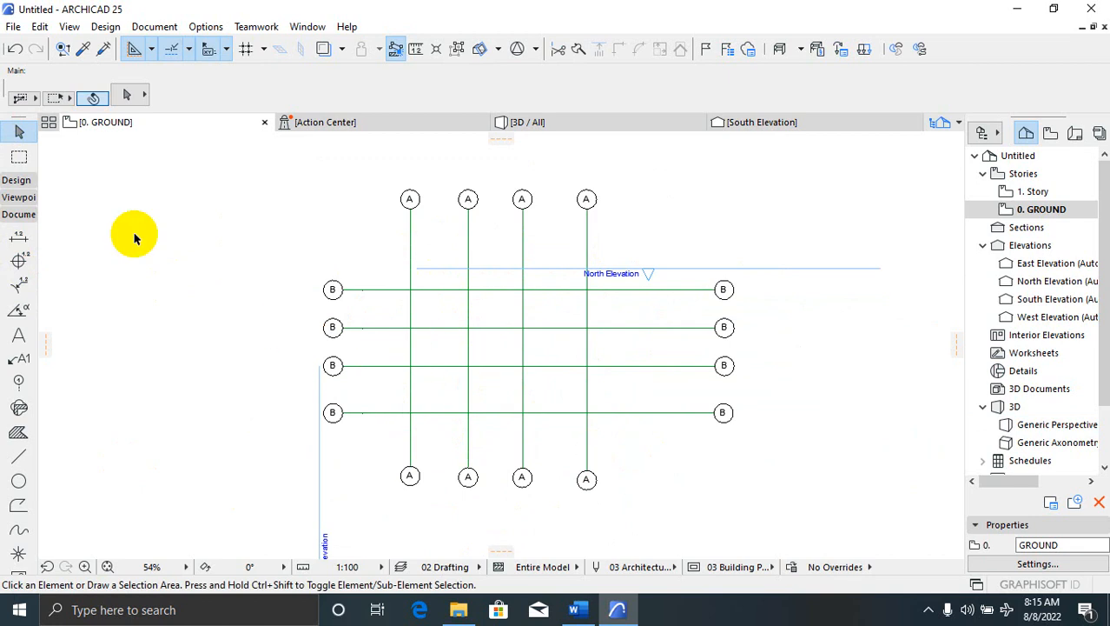
click(20, 237)
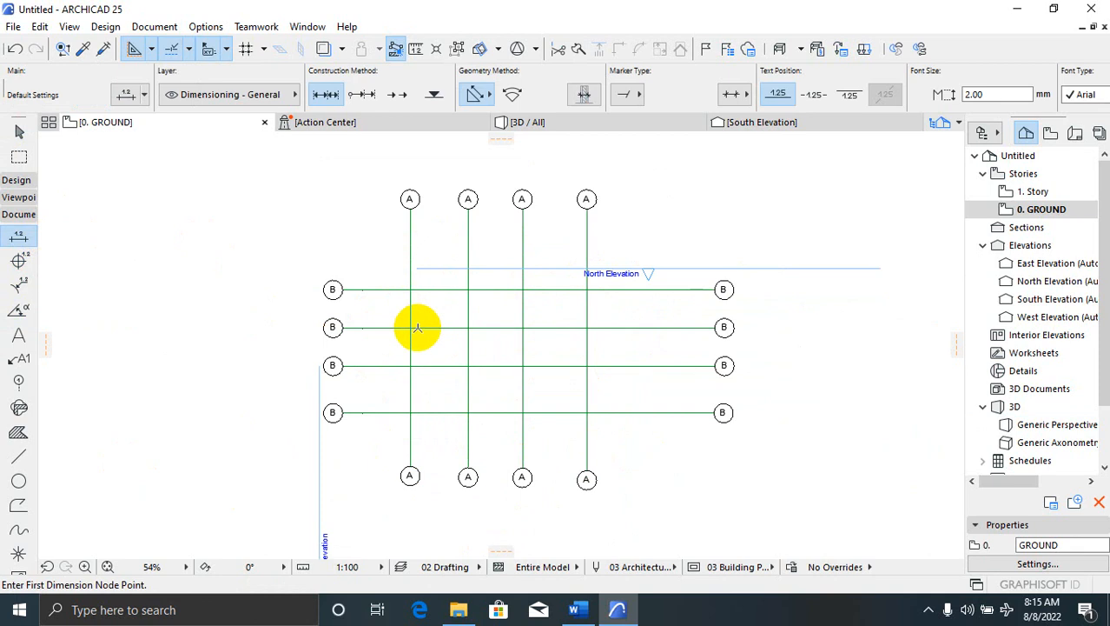
Review the Dimension Default Settings panels and Arial 2.00 mm text style, then confirm with OK
click(127, 96)
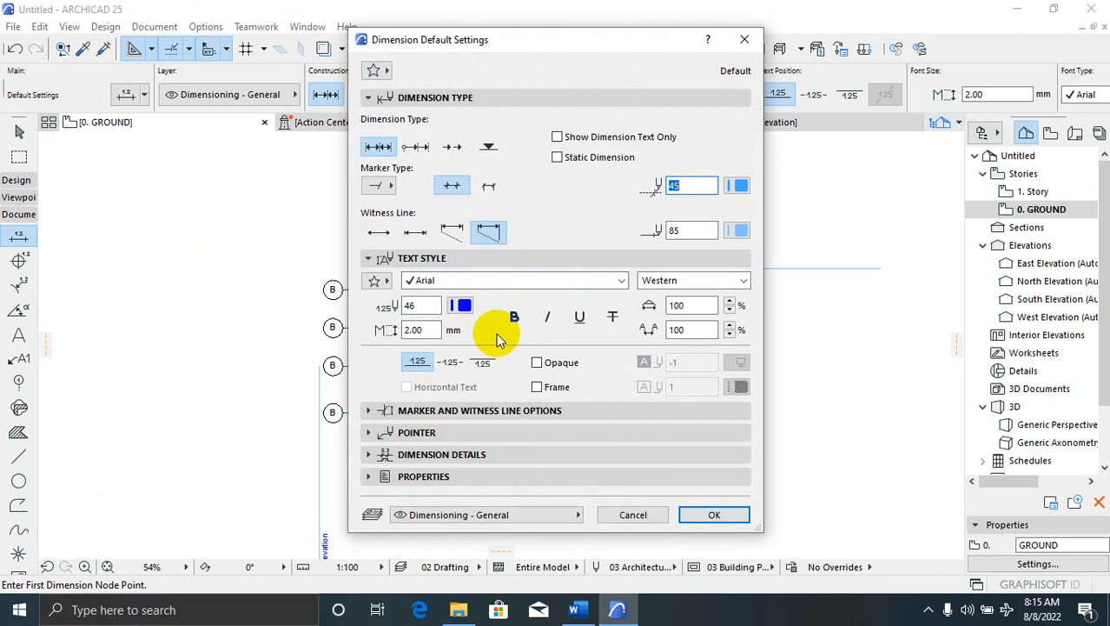
click(366, 411)
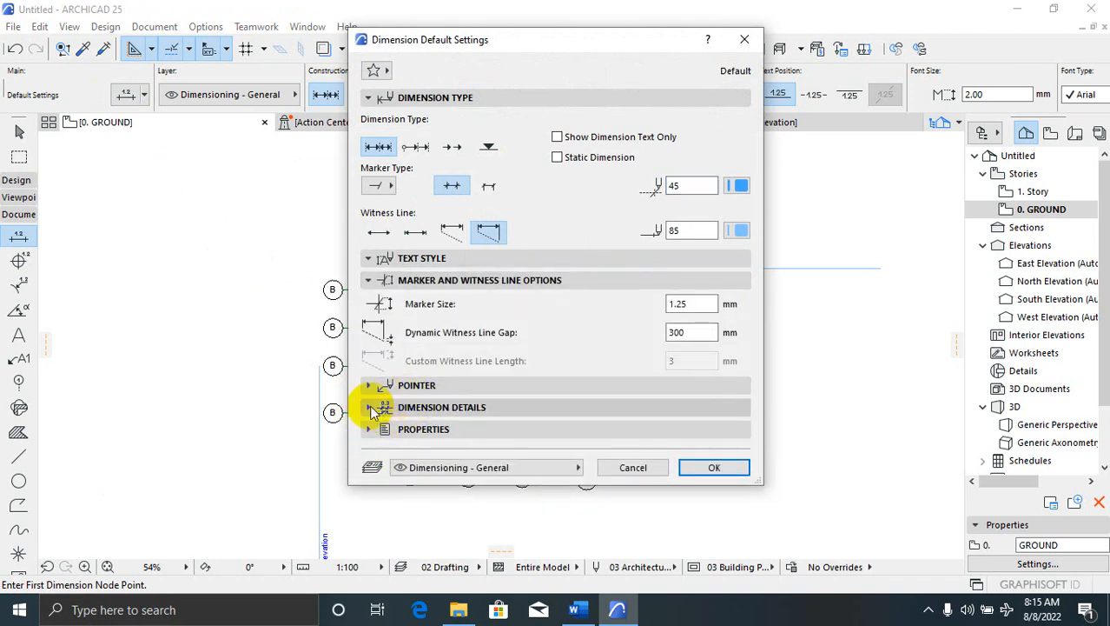
click(372, 385)
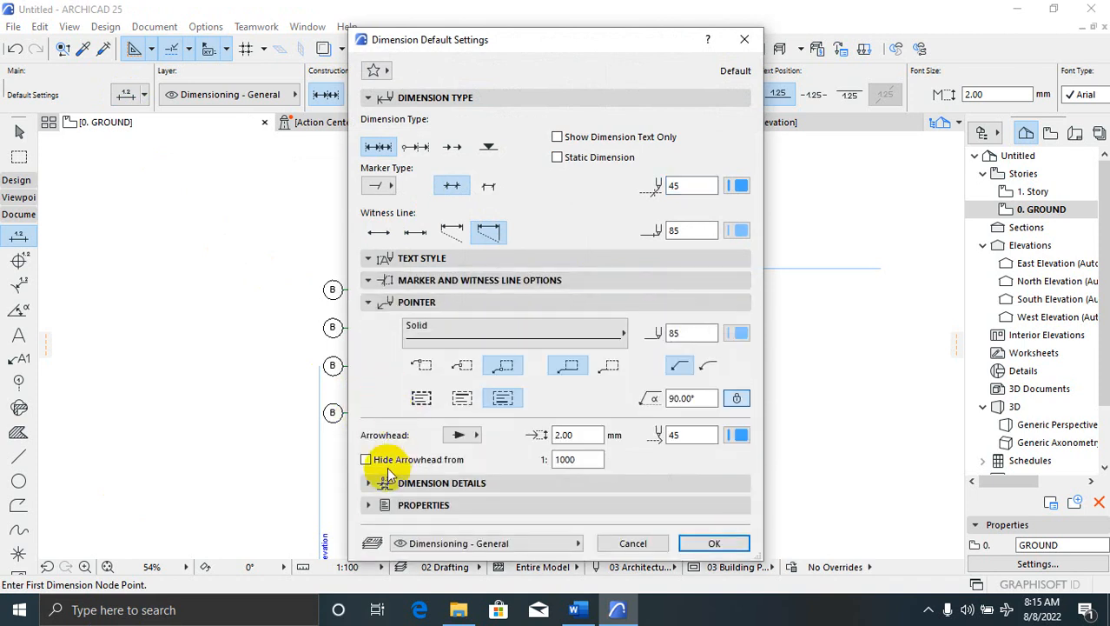
click(368, 484)
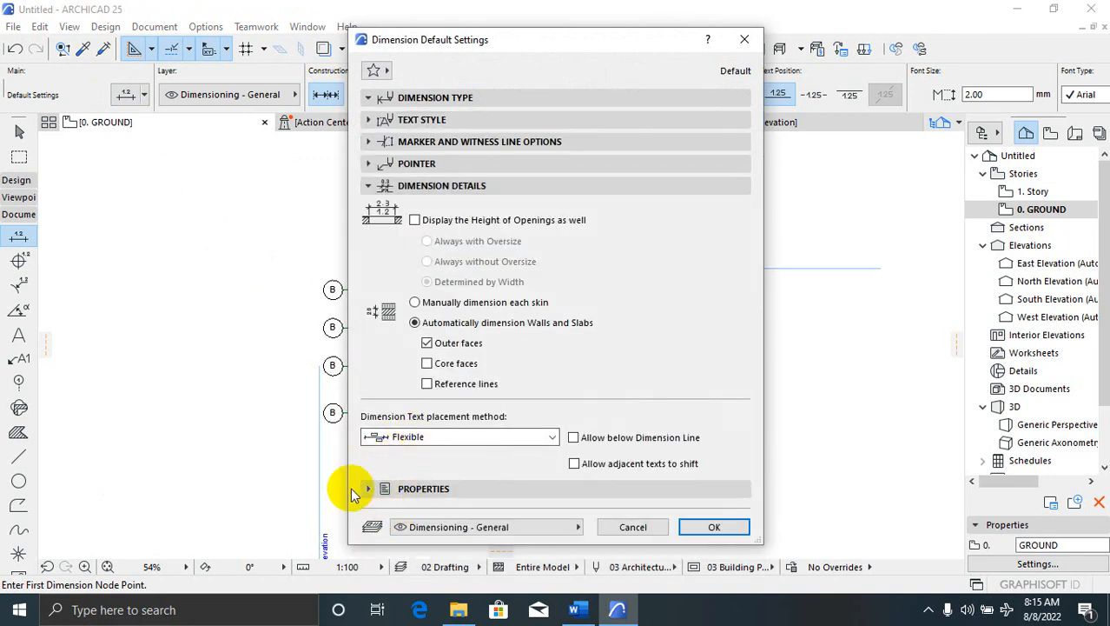
click(369, 99)
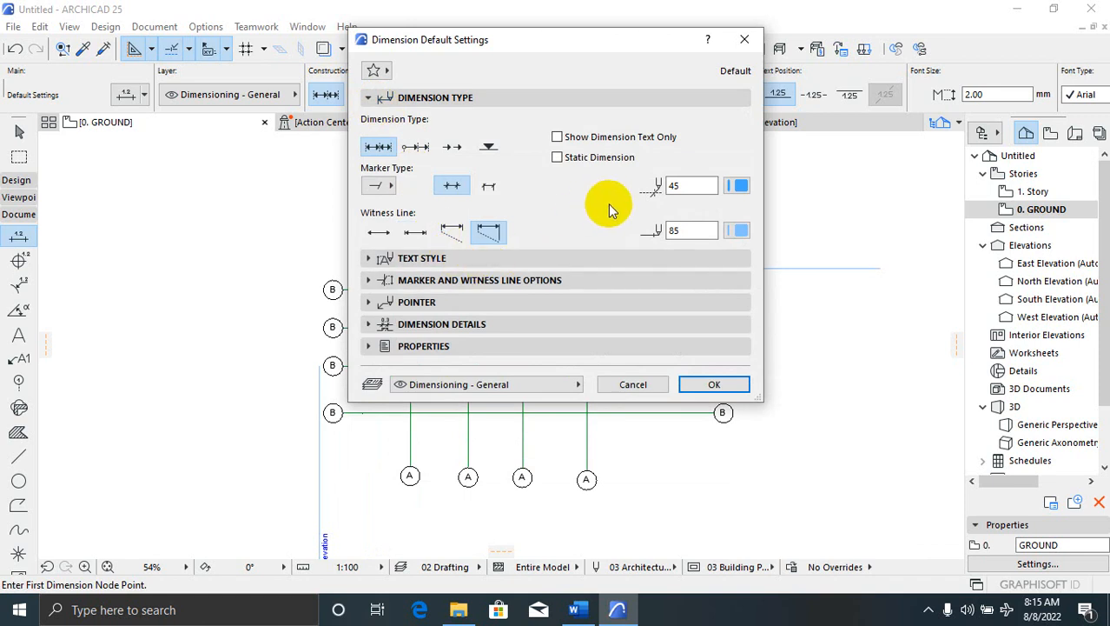
click(367, 258)
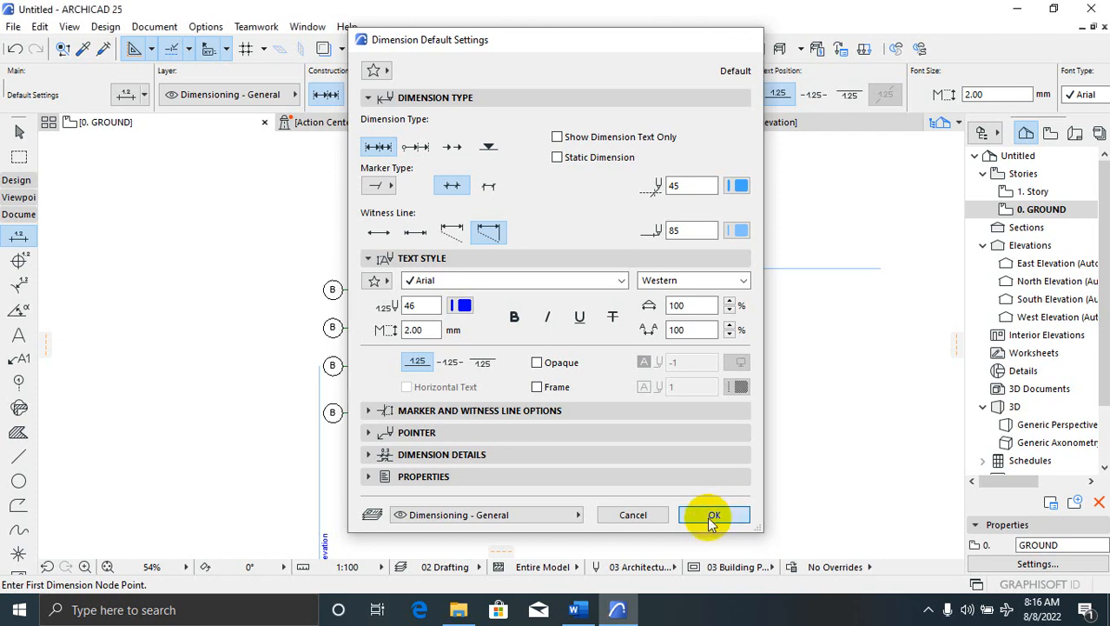
click(715, 515)
scroll(436, 241, up, 3)
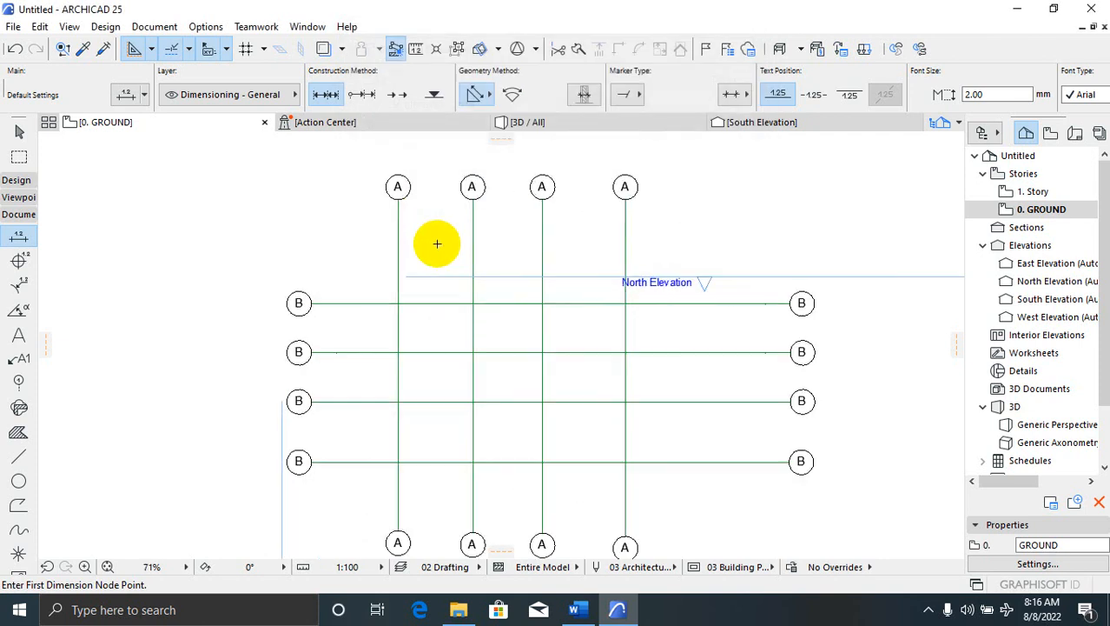
click(391, 244)
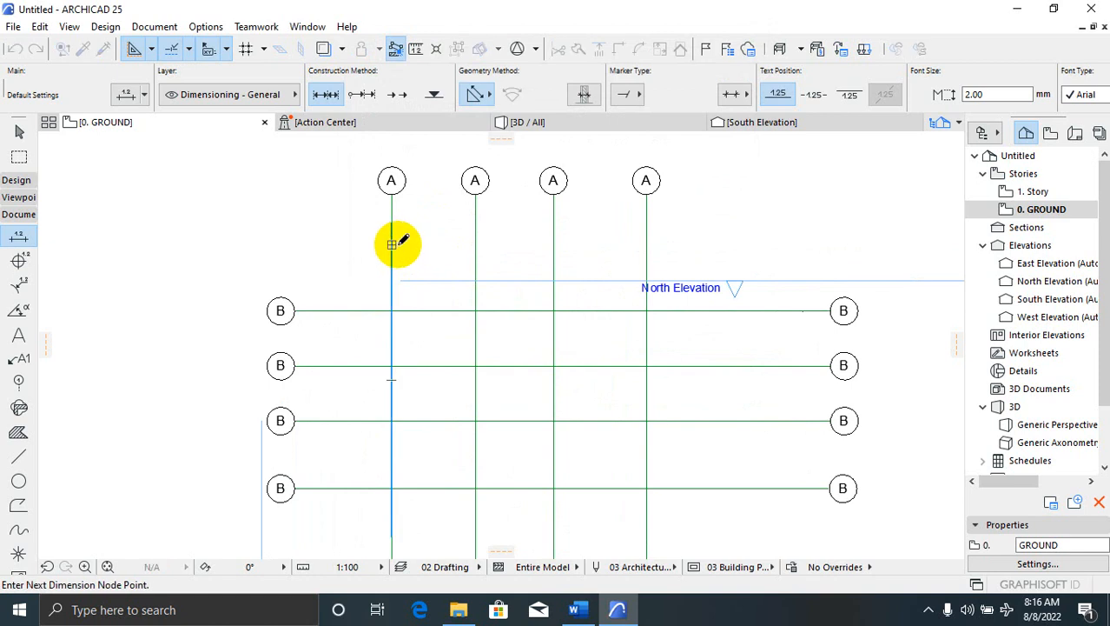
click(647, 223)
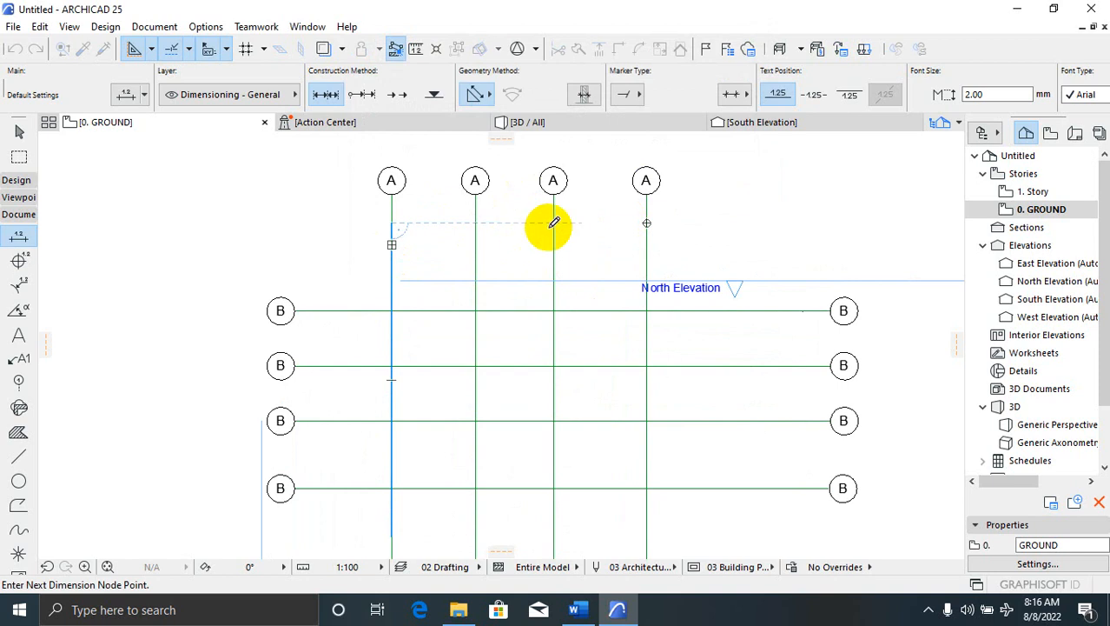
double_click(667, 222)
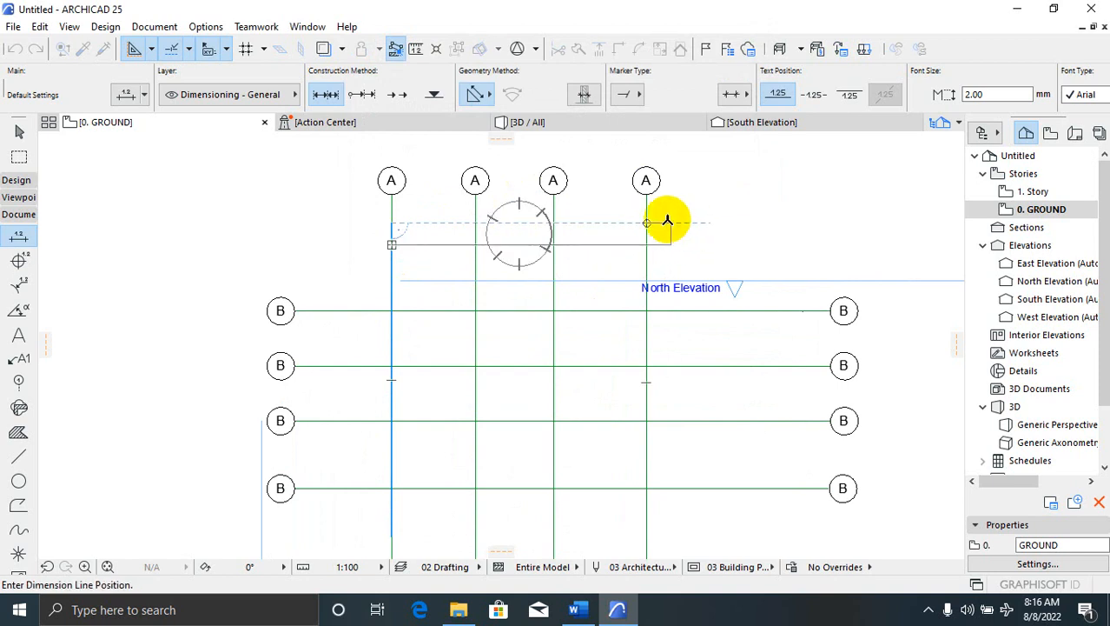
click(676, 220)
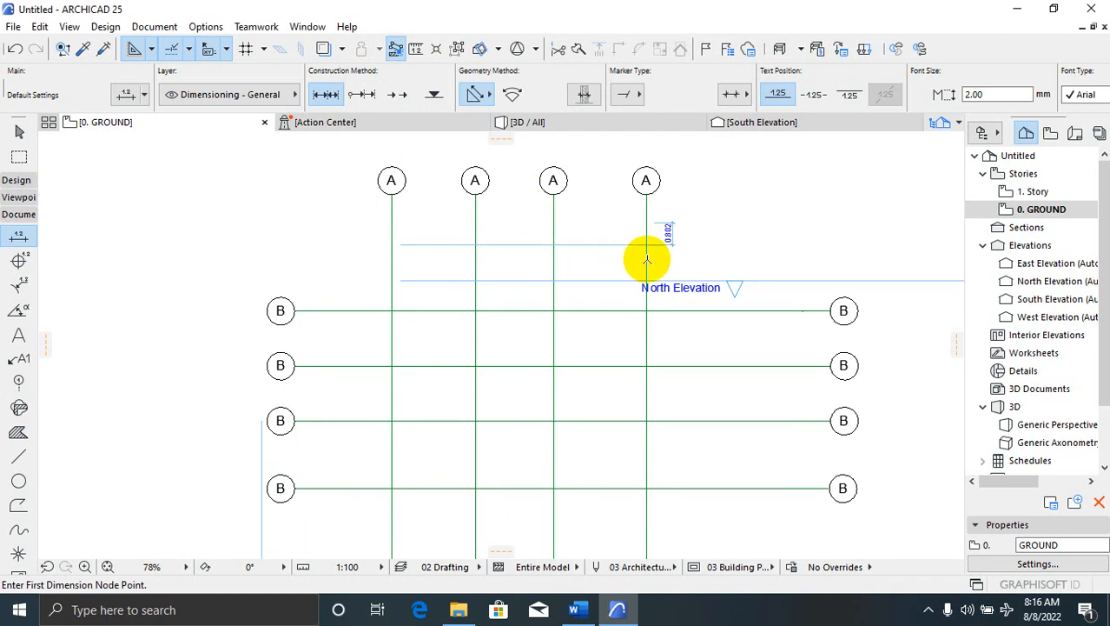
key(Escape)
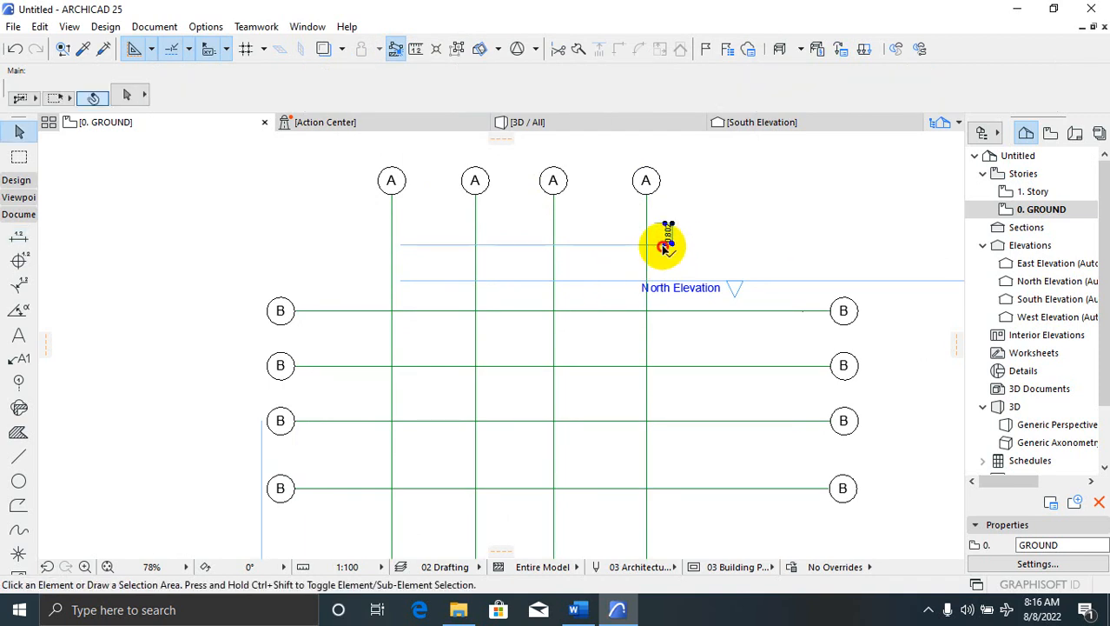
click(654, 244)
click(653, 244)
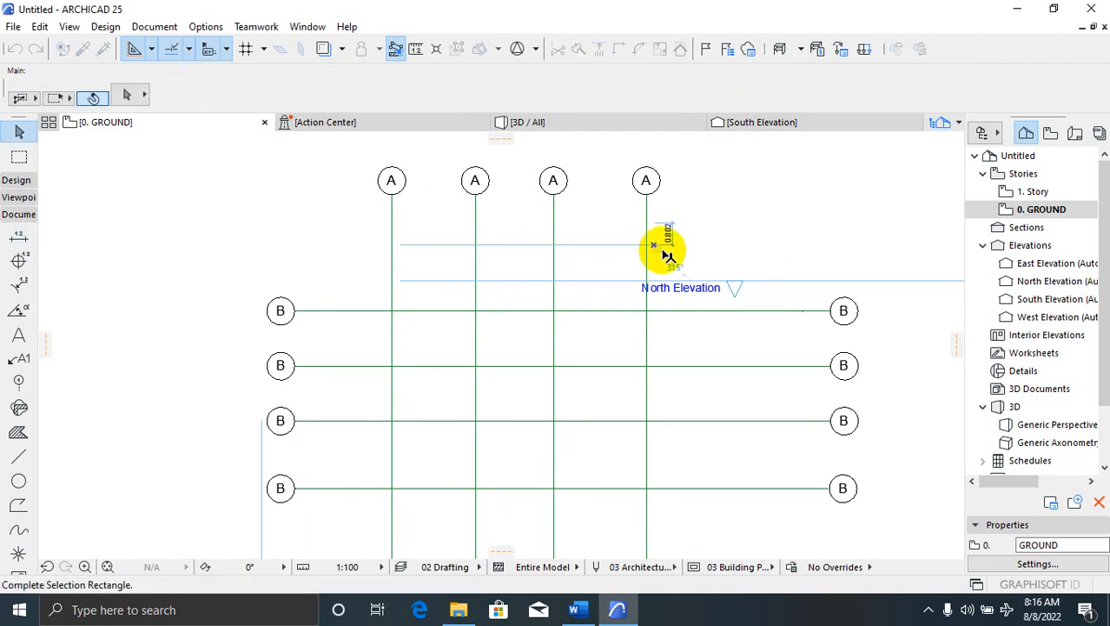
click(671, 236)
key(Delete)
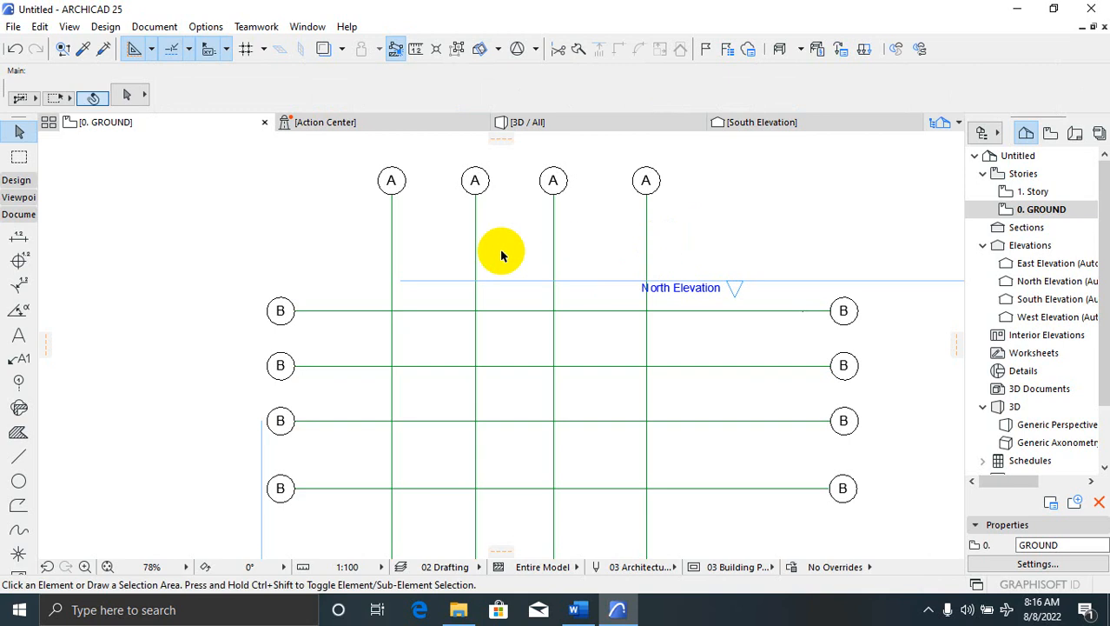
click(19, 236)
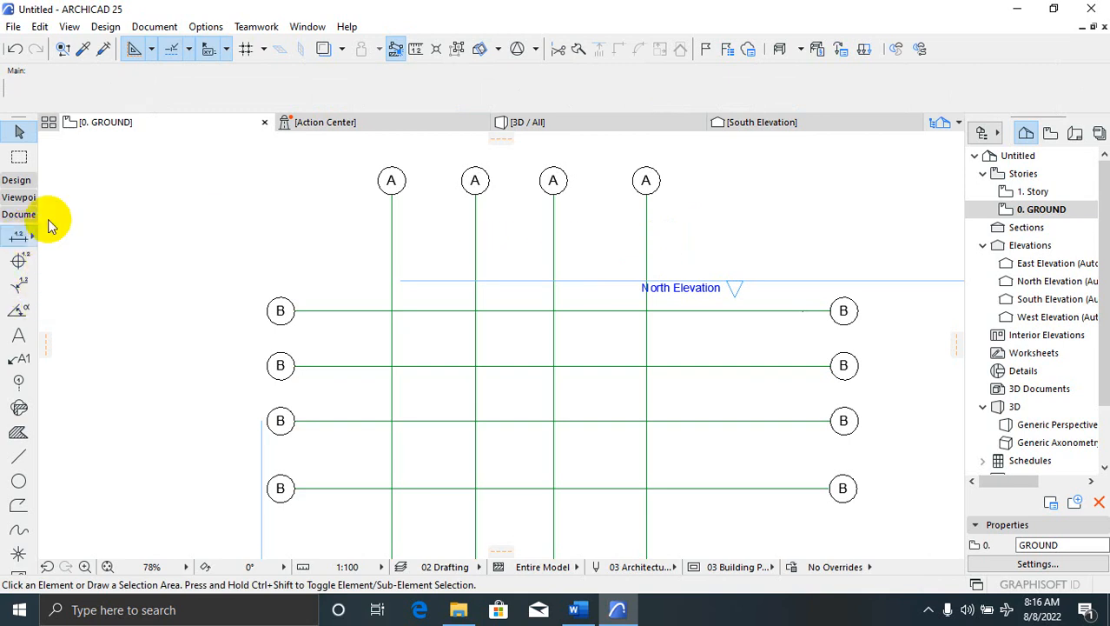
click(391, 193)
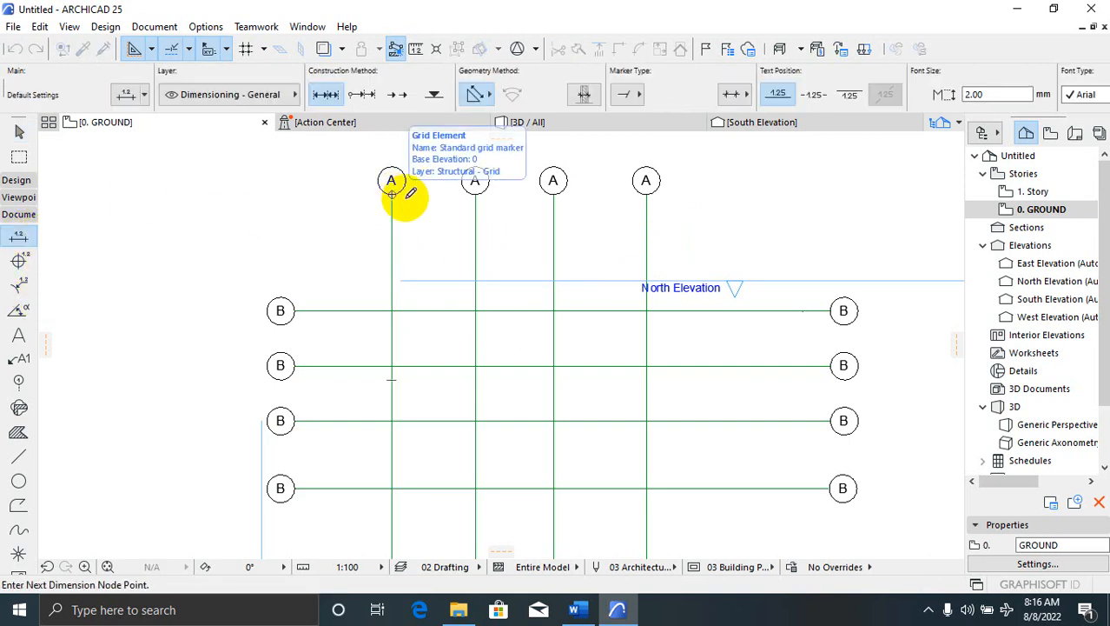
click(646, 194)
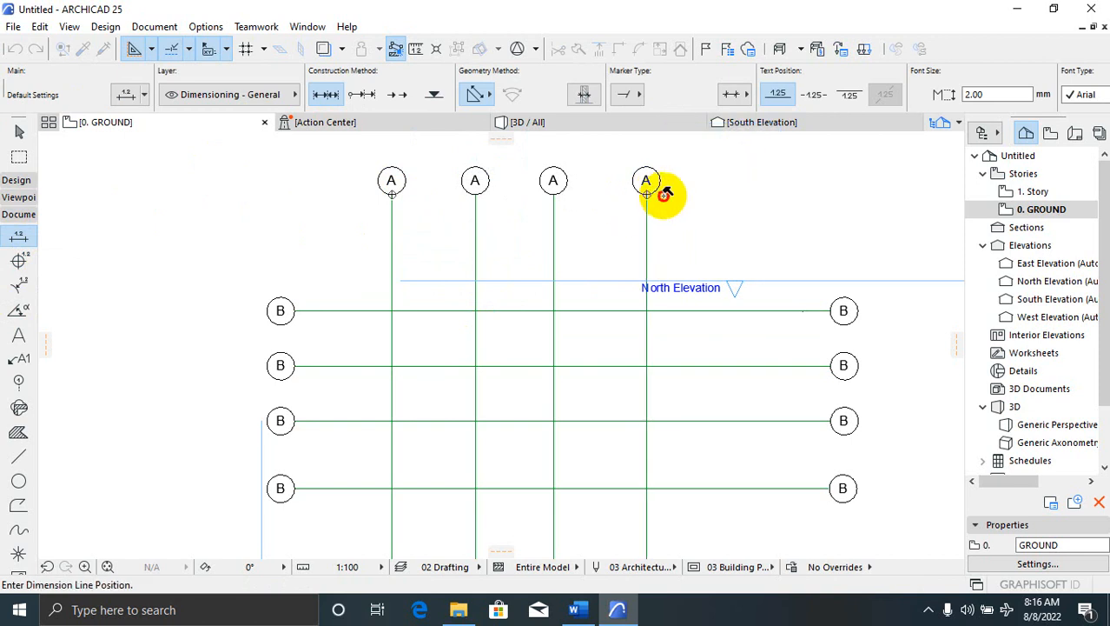
click(671, 214)
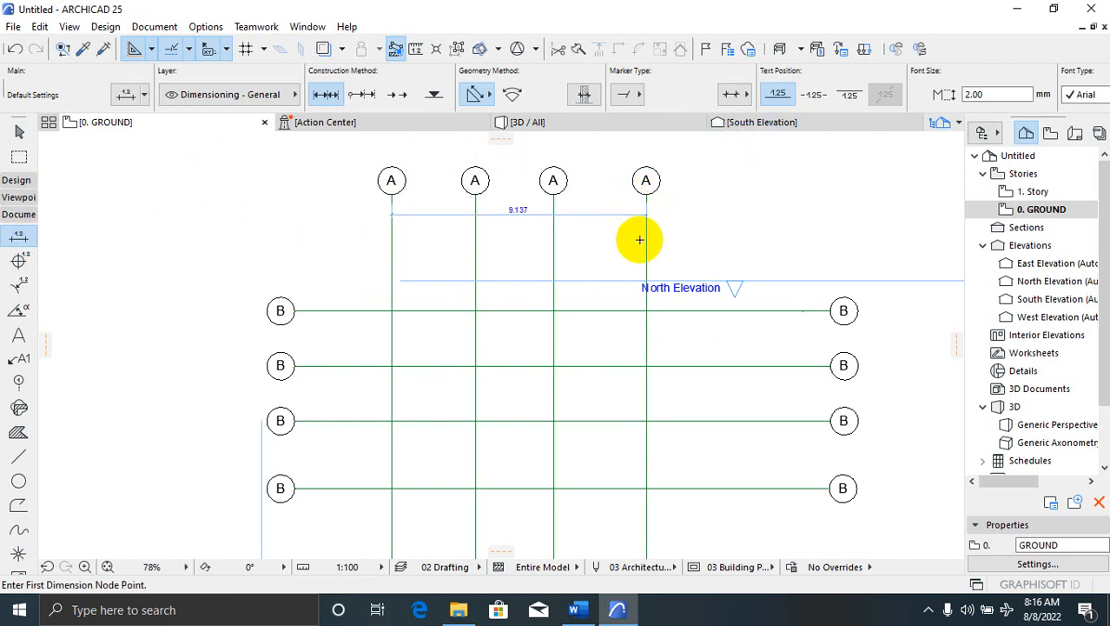
scroll(496, 188, up, 3)
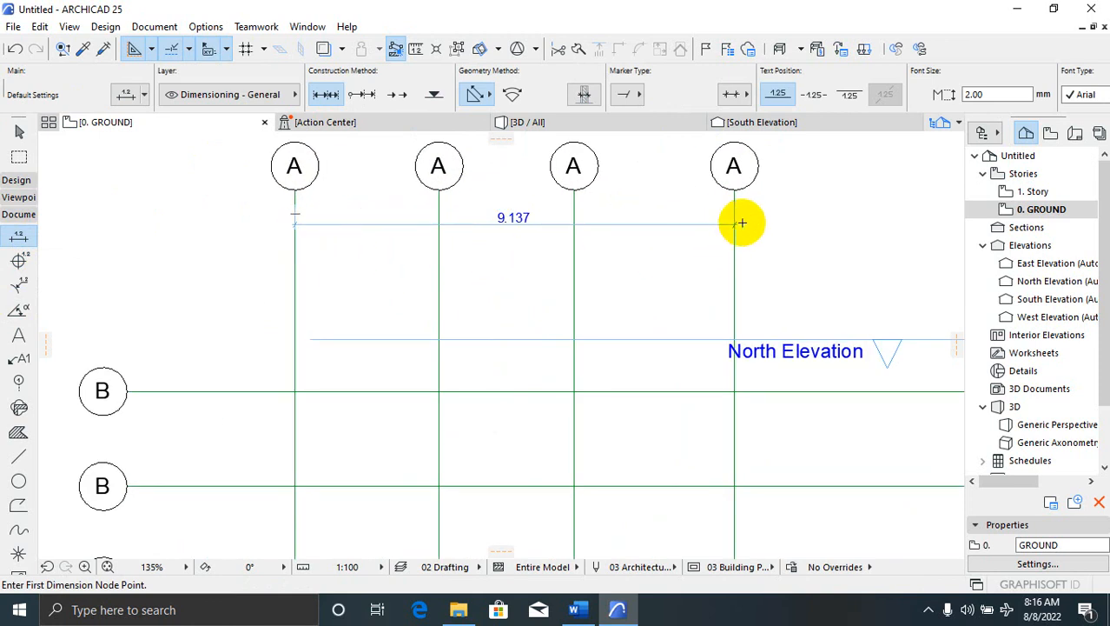
key(Escape)
click(624, 224)
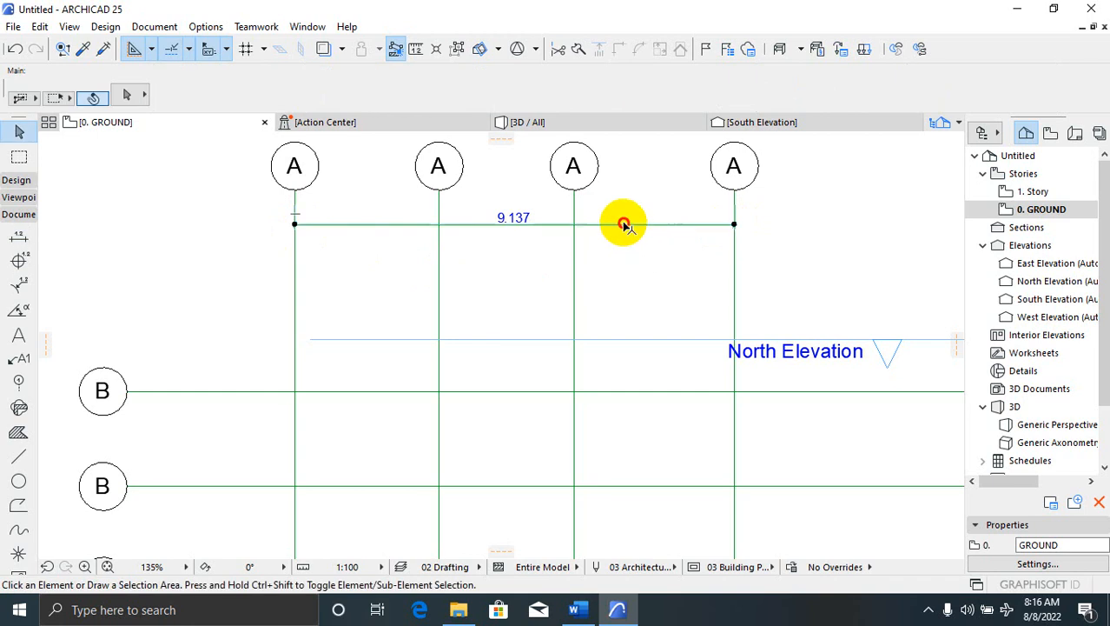
key(Delete)
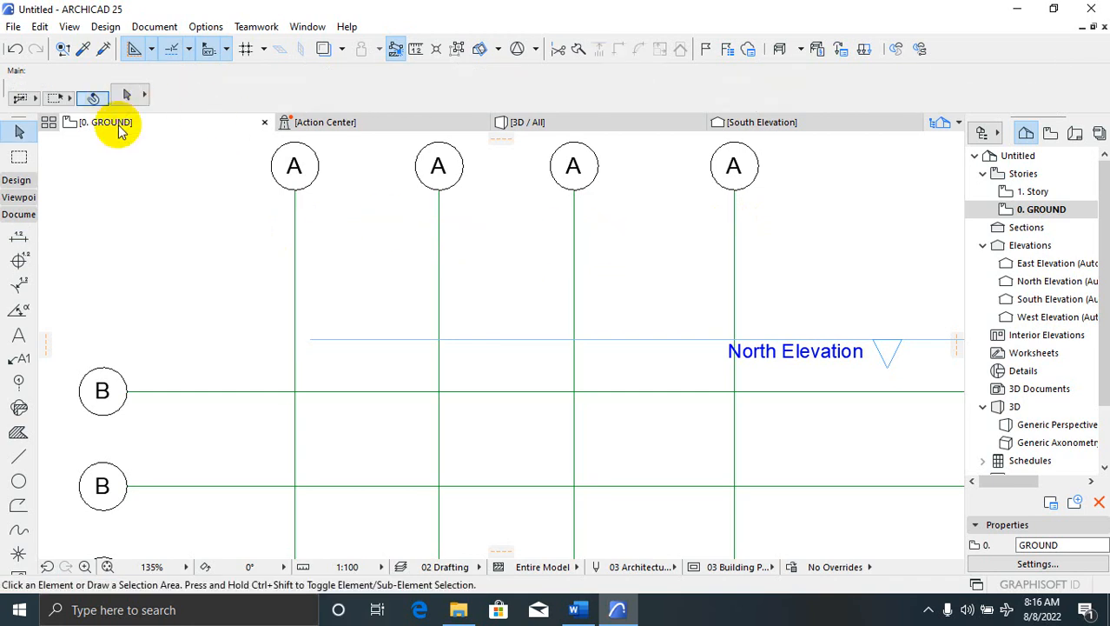
Dimension the four A grid lines at their bubbles as one chain reading 3.000, 2.805 and 3.331
click(19, 237)
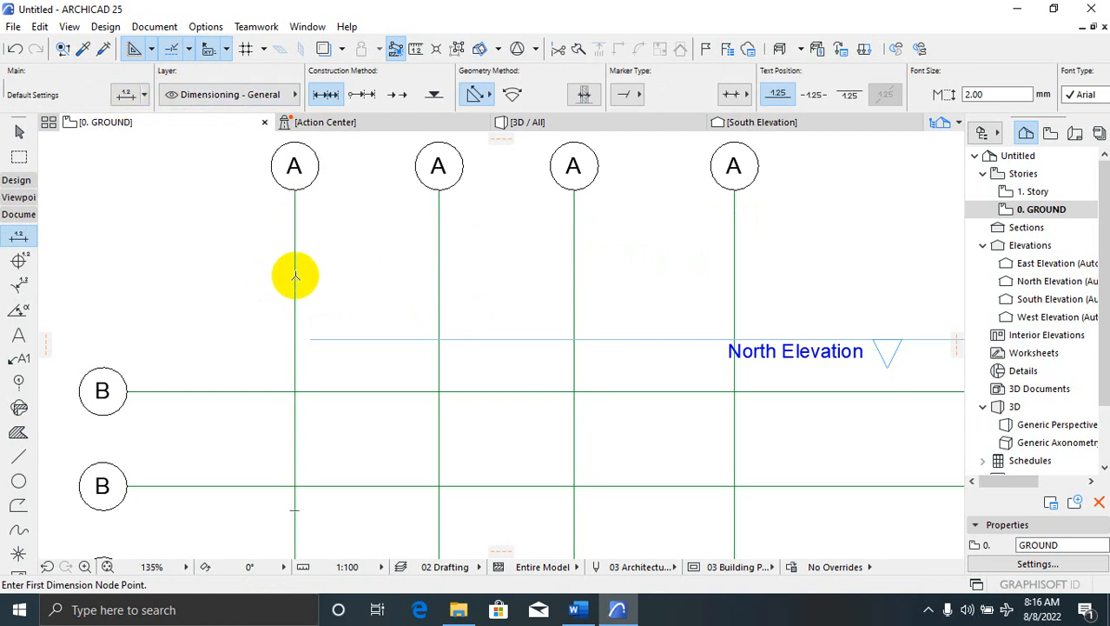
click(295, 277)
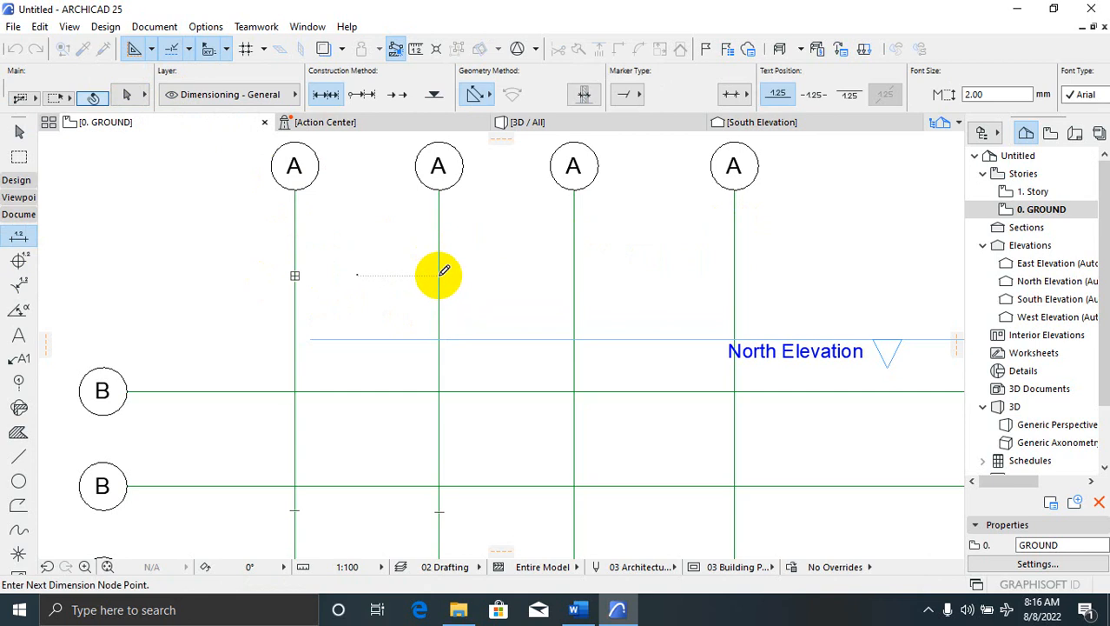
key(Escape)
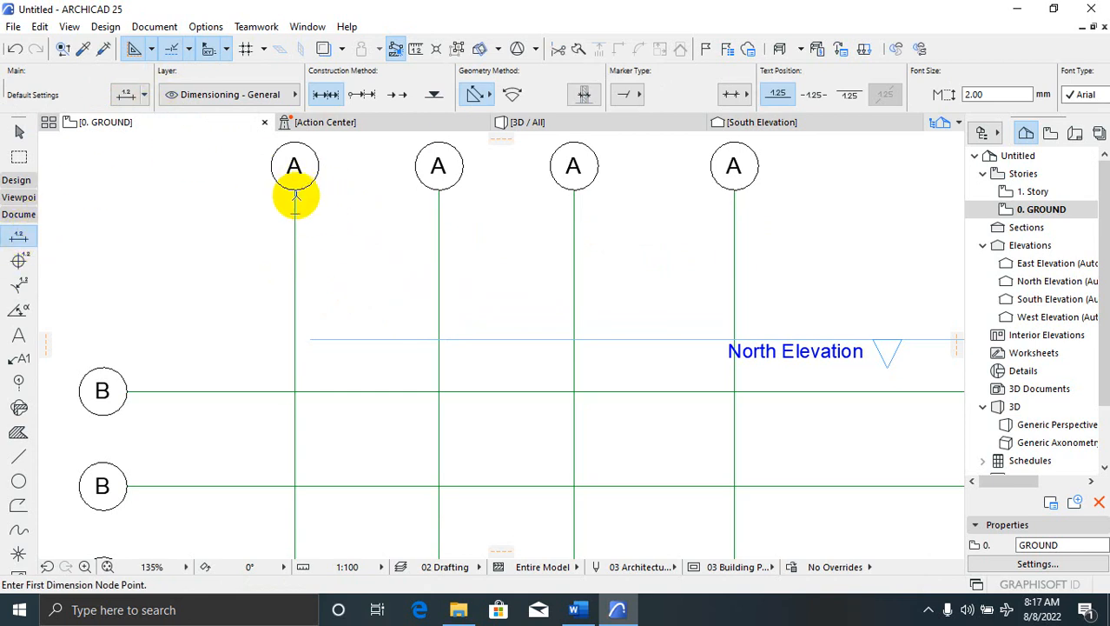
click(294, 191)
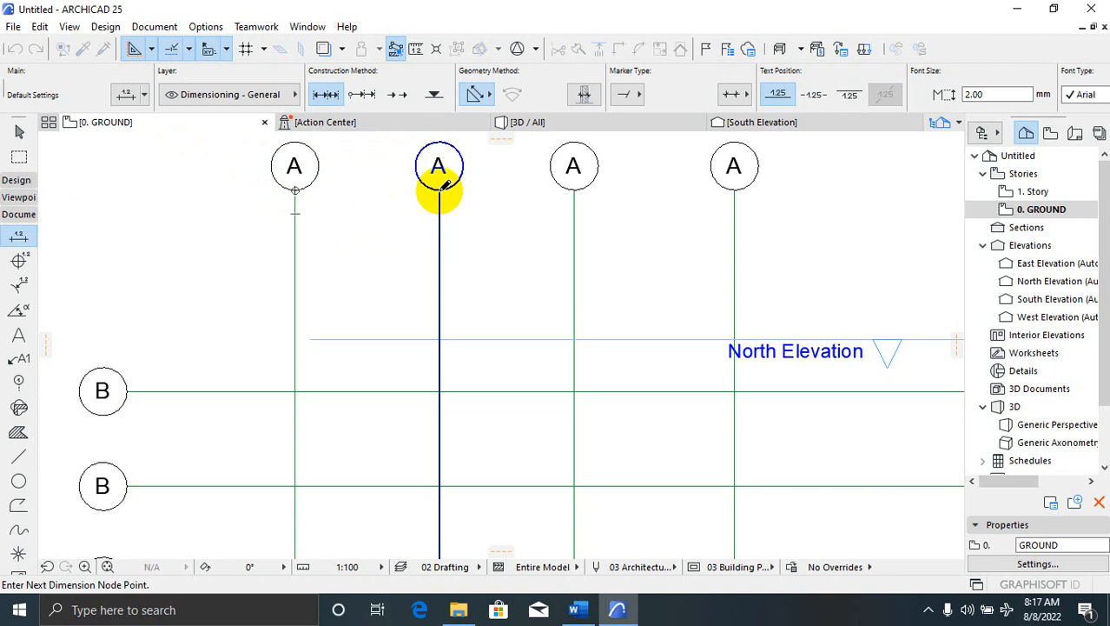
click(438, 189)
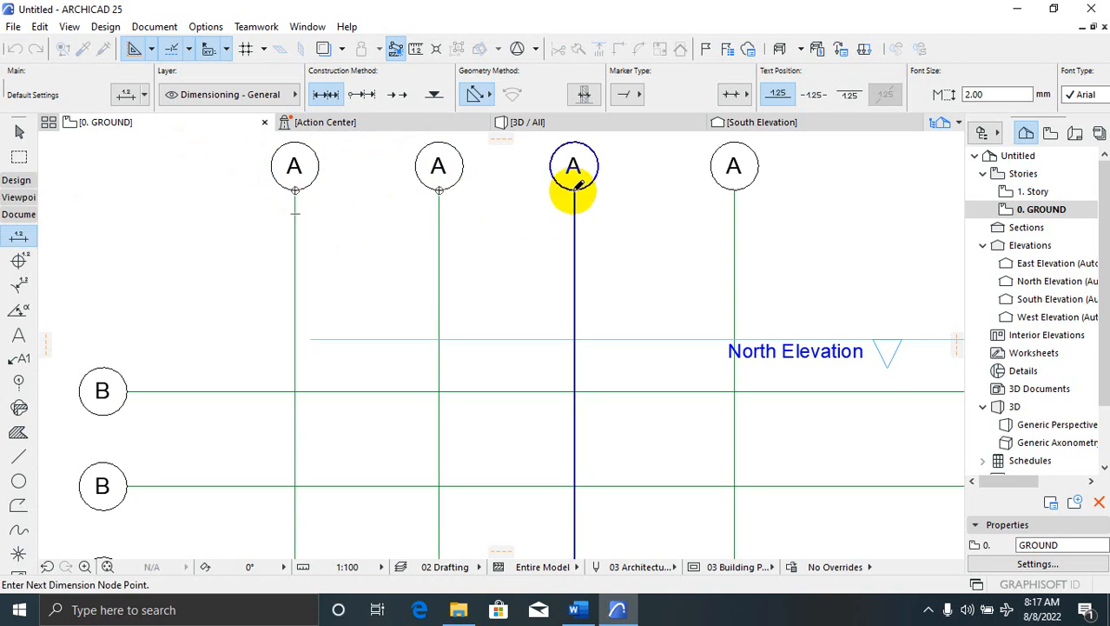
click(573, 191)
click(734, 189)
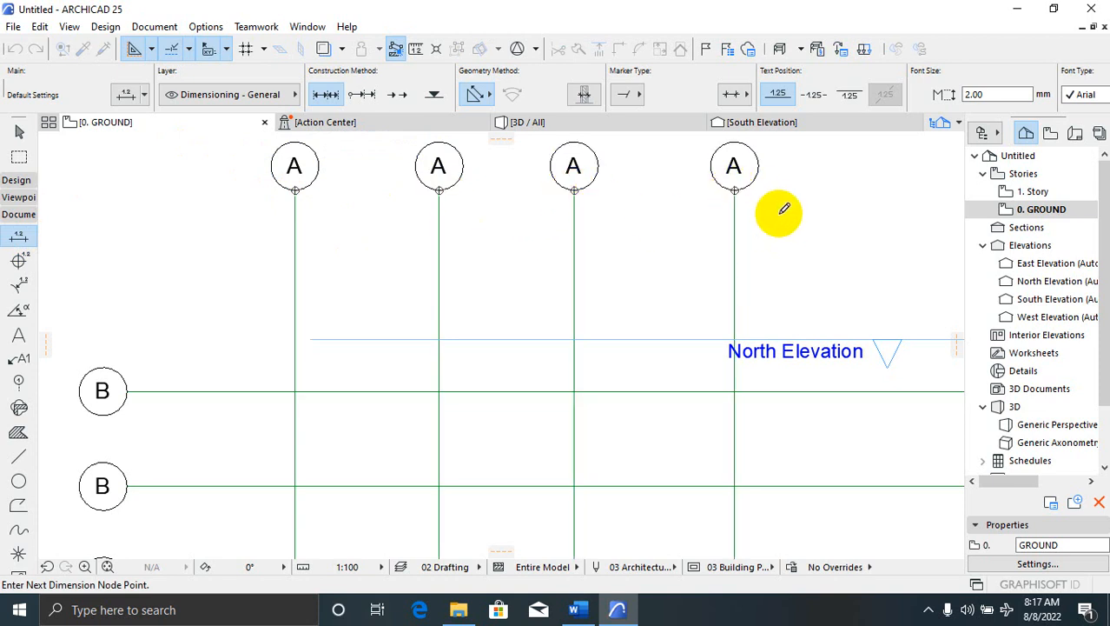
double_click(778, 201)
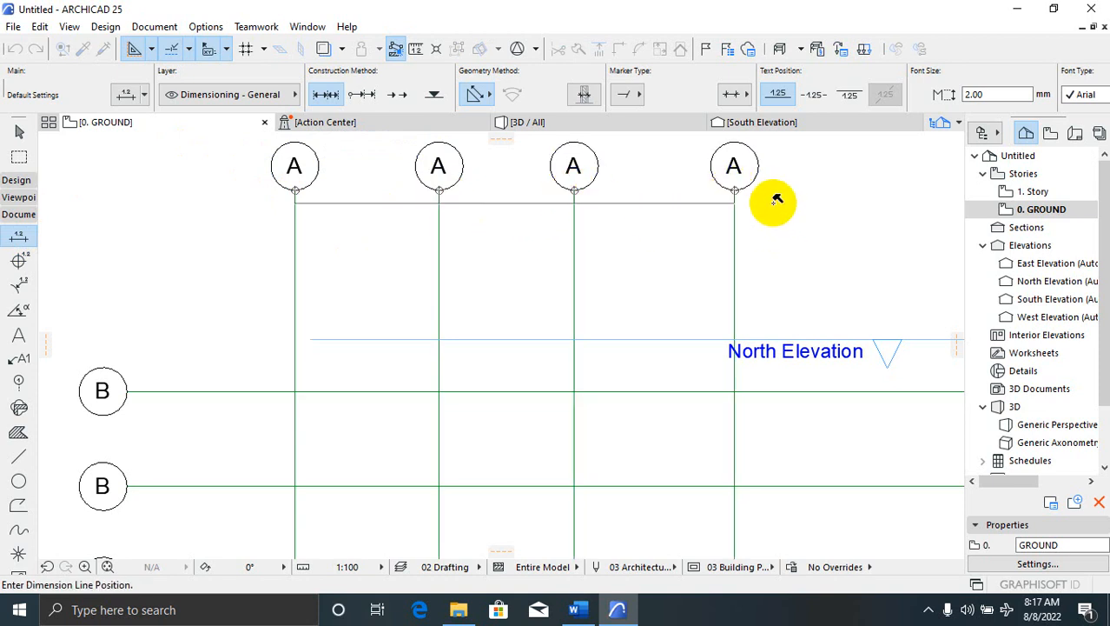
click(792, 257)
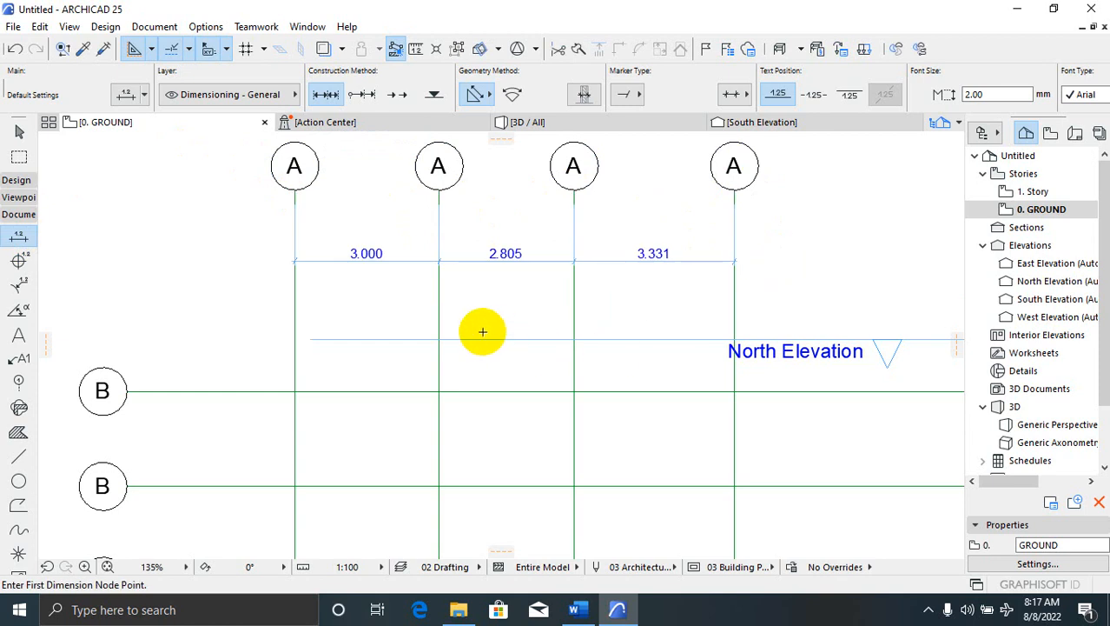
scroll(323, 275, up, 2)
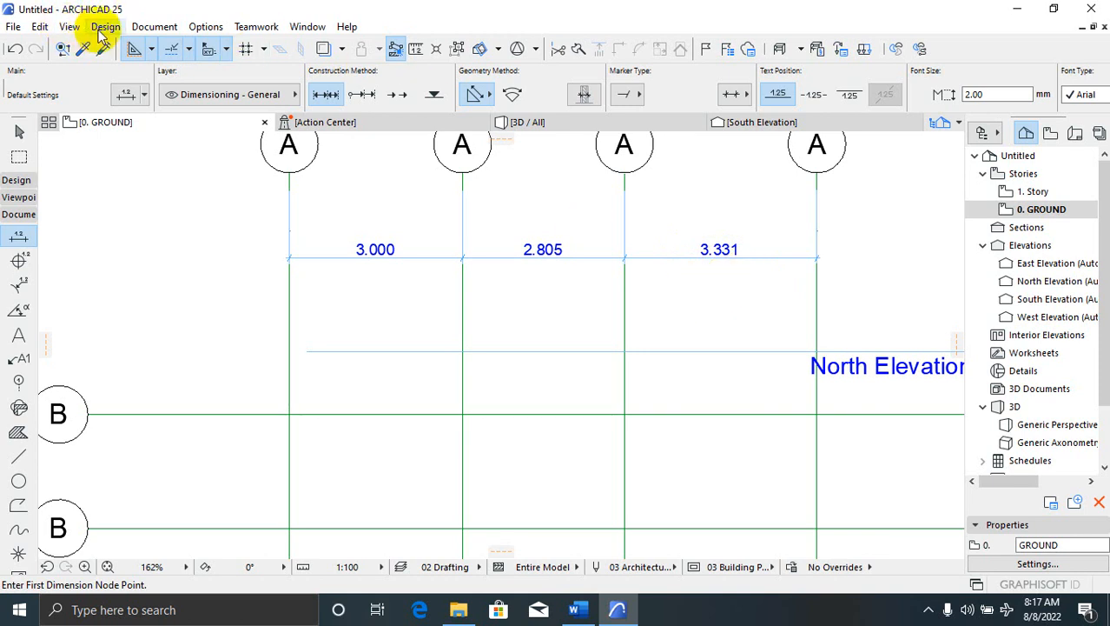
Open Working Units via Options > Project Preferences, showing millimetre lengths with 0 decimals
click(206, 27)
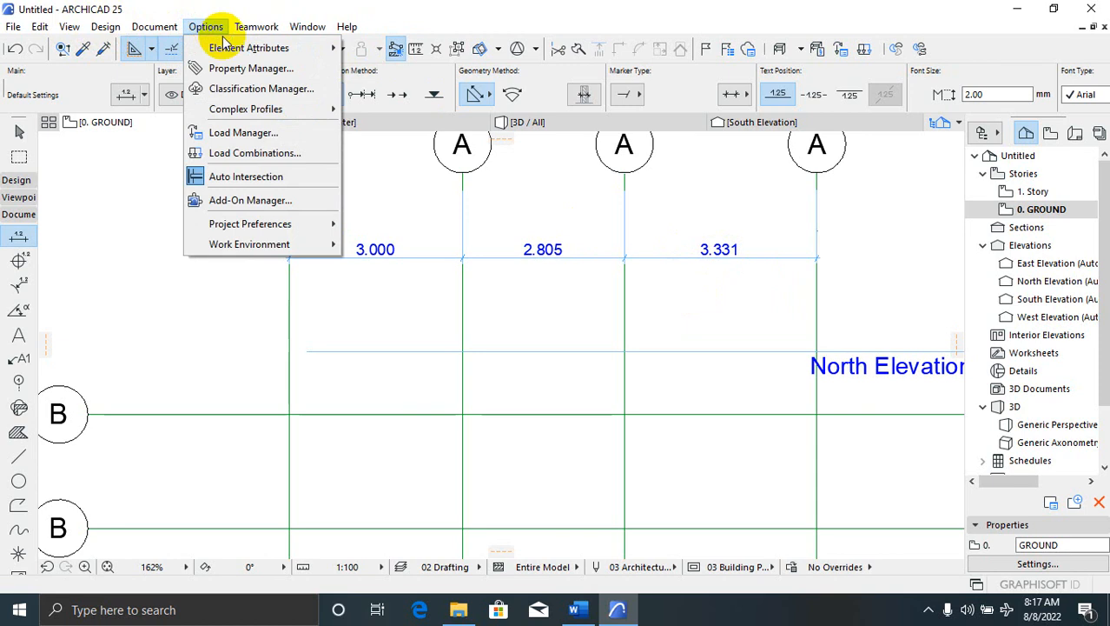
click(217, 29)
click(209, 32)
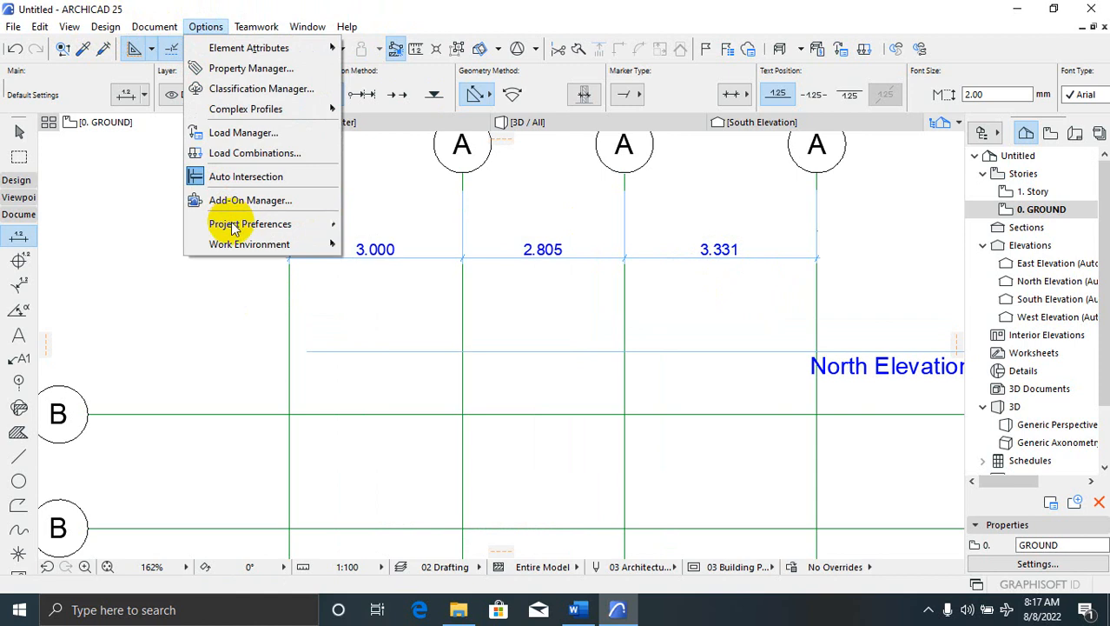
mouse_move(265, 227)
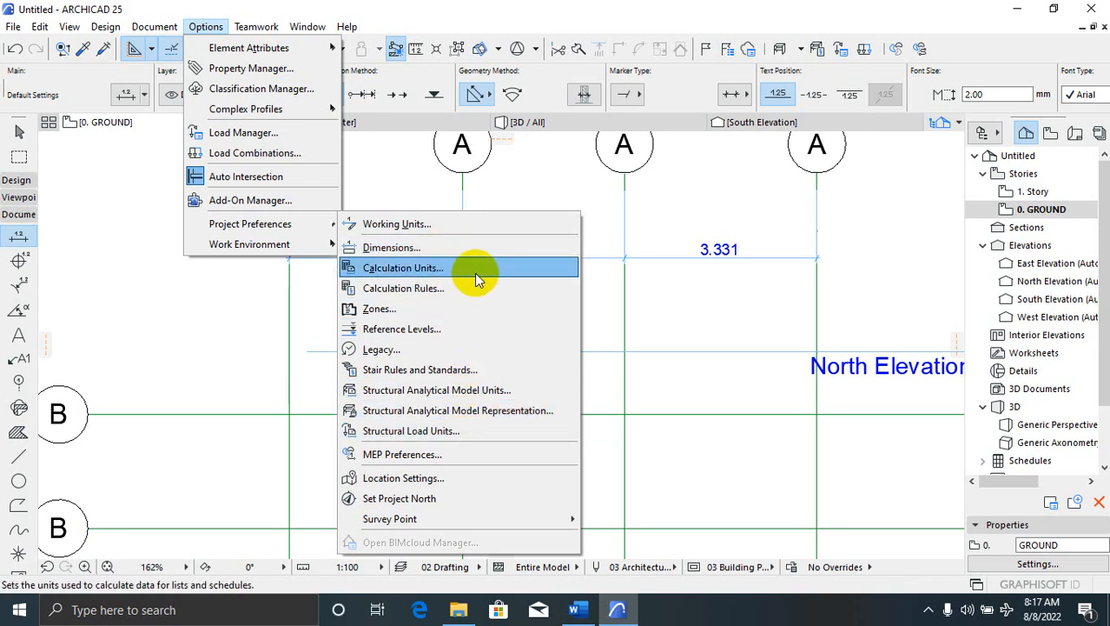
click(463, 225)
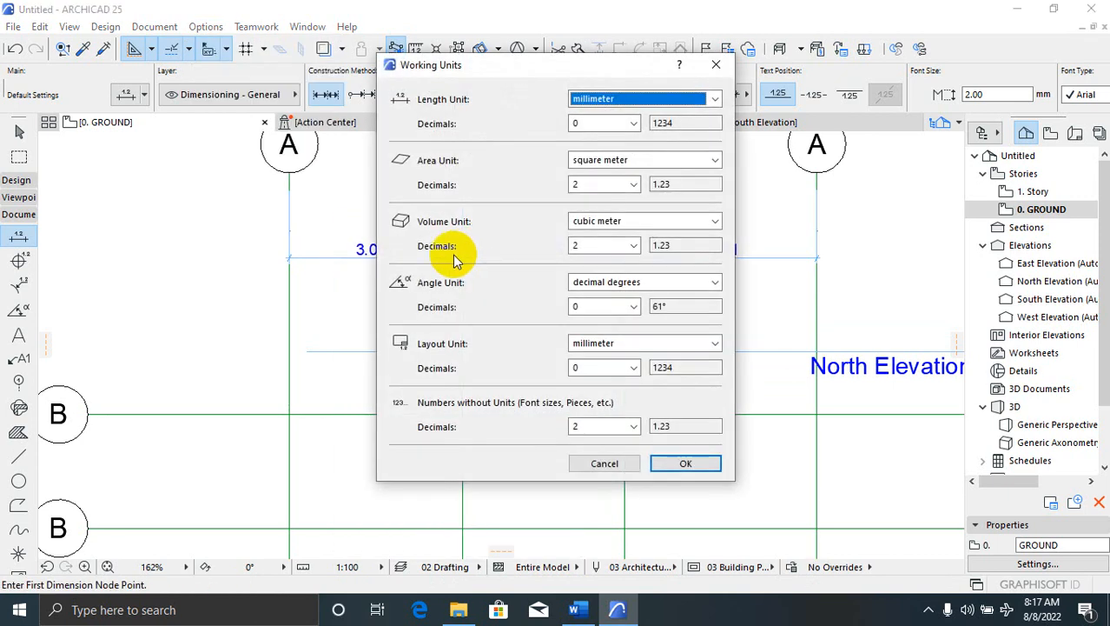
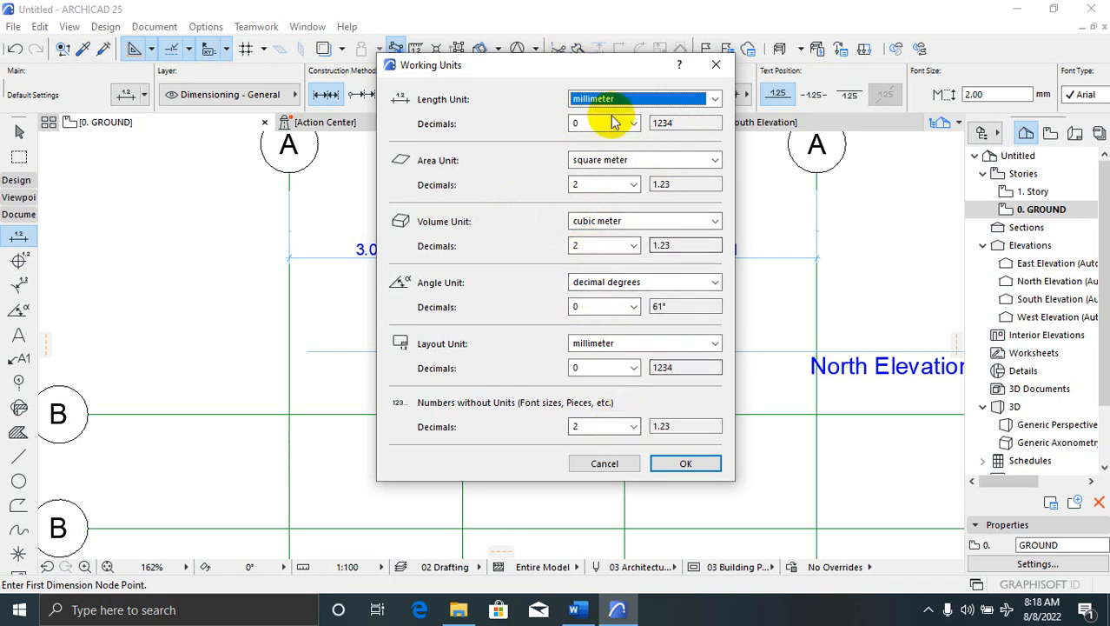
Keep millimetre as the working length unit and confirm the Working Units settings
click(715, 99)
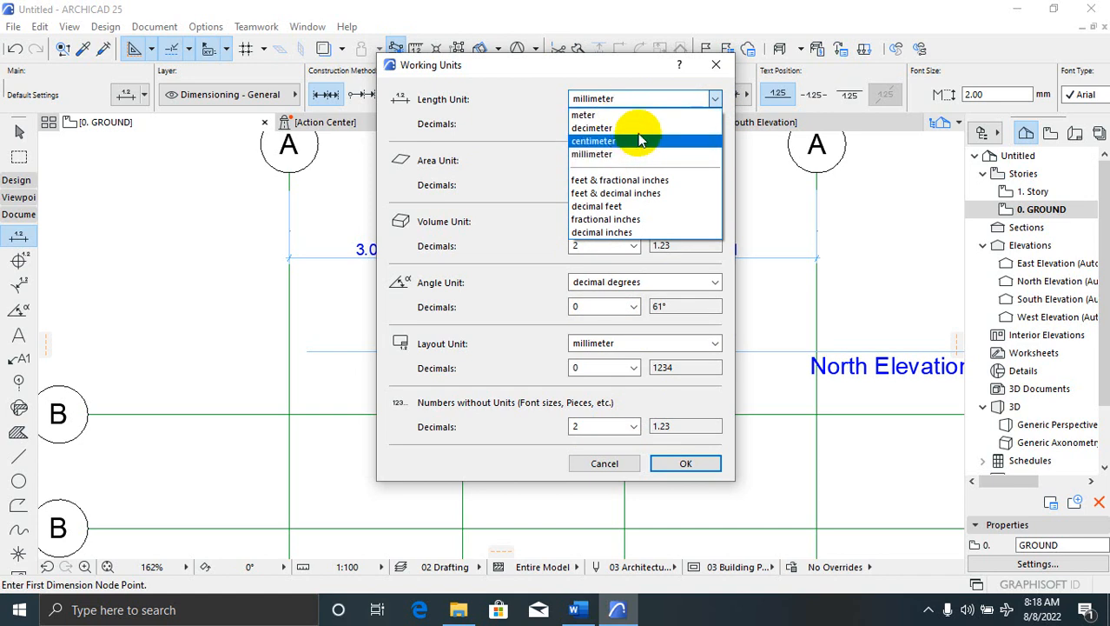
click(684, 470)
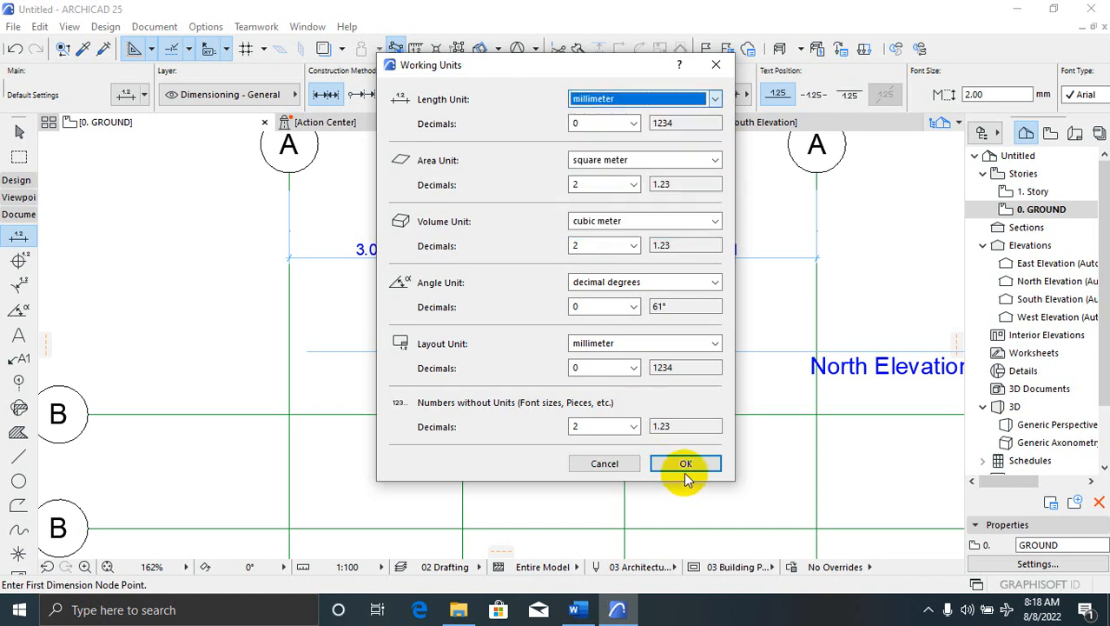
click(686, 463)
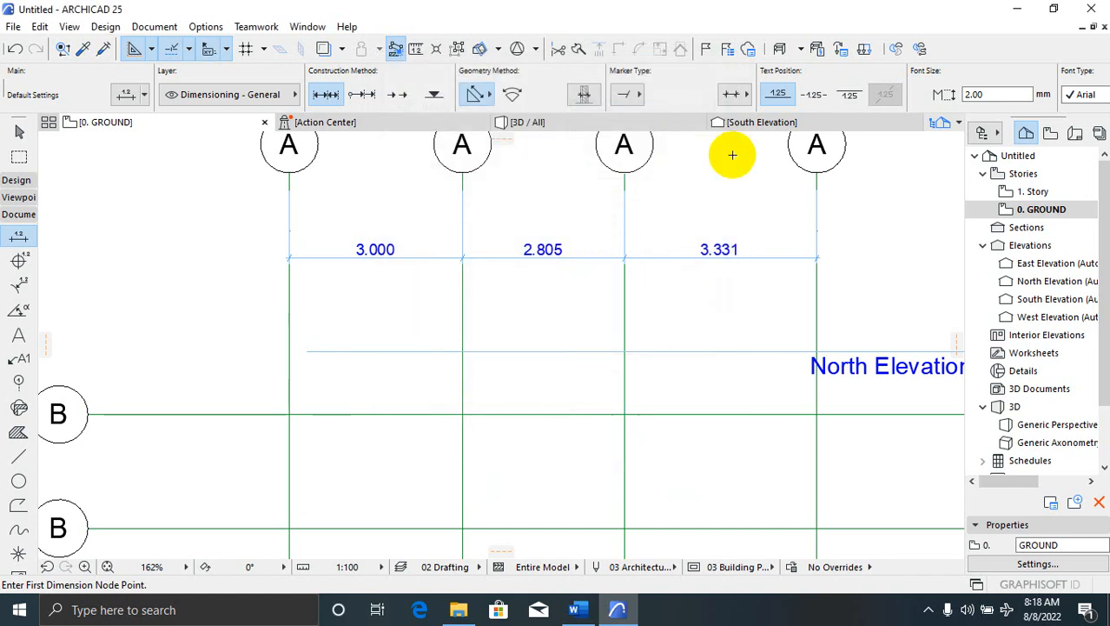
scroll(578, 261, down, 3)
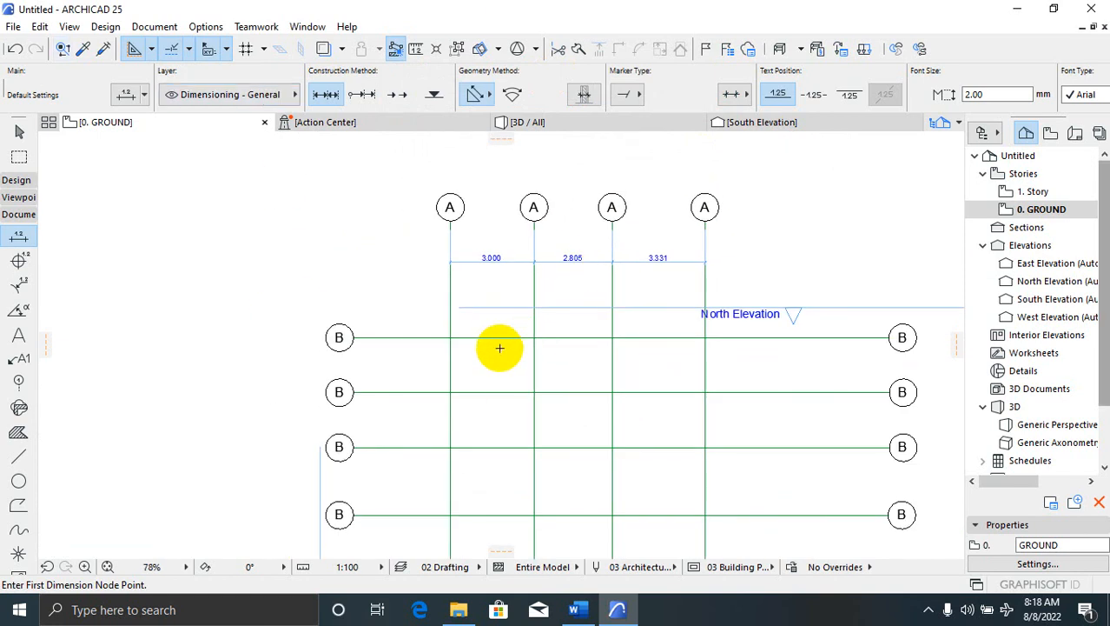
scroll(499, 347, up, 1)
scroll(510, 330, down, 3)
scroll(453, 466, up, 2)
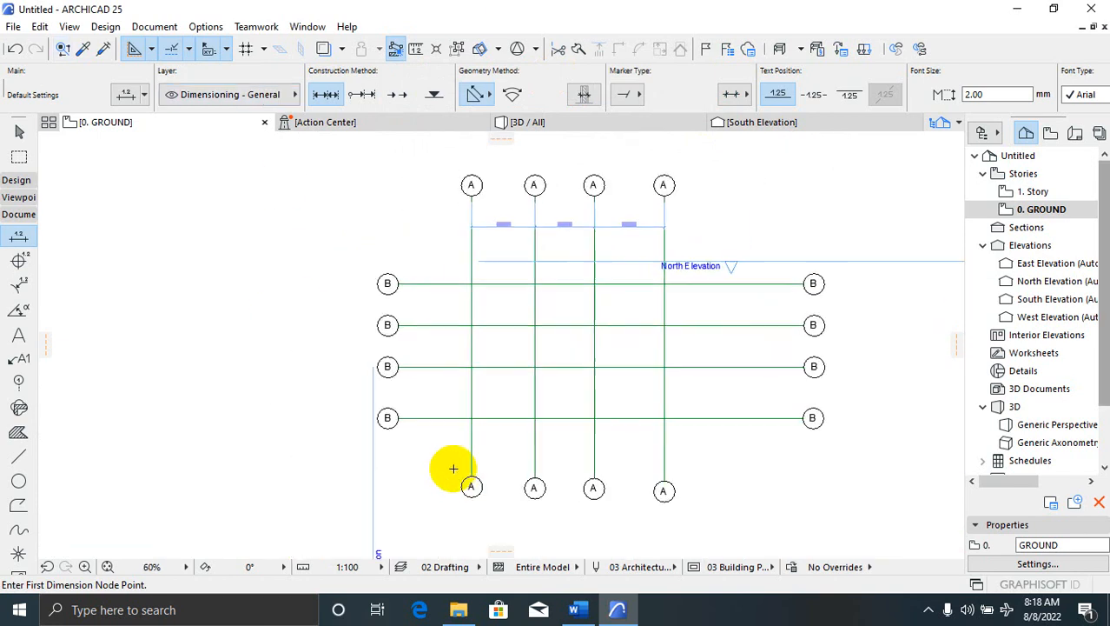
click(128, 100)
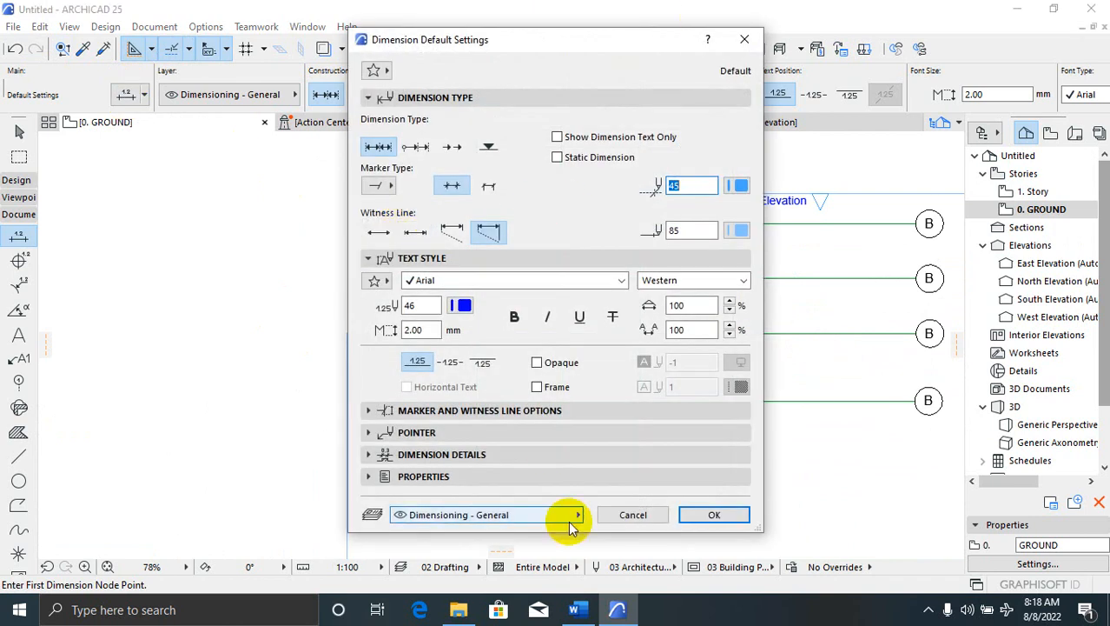
click(714, 514)
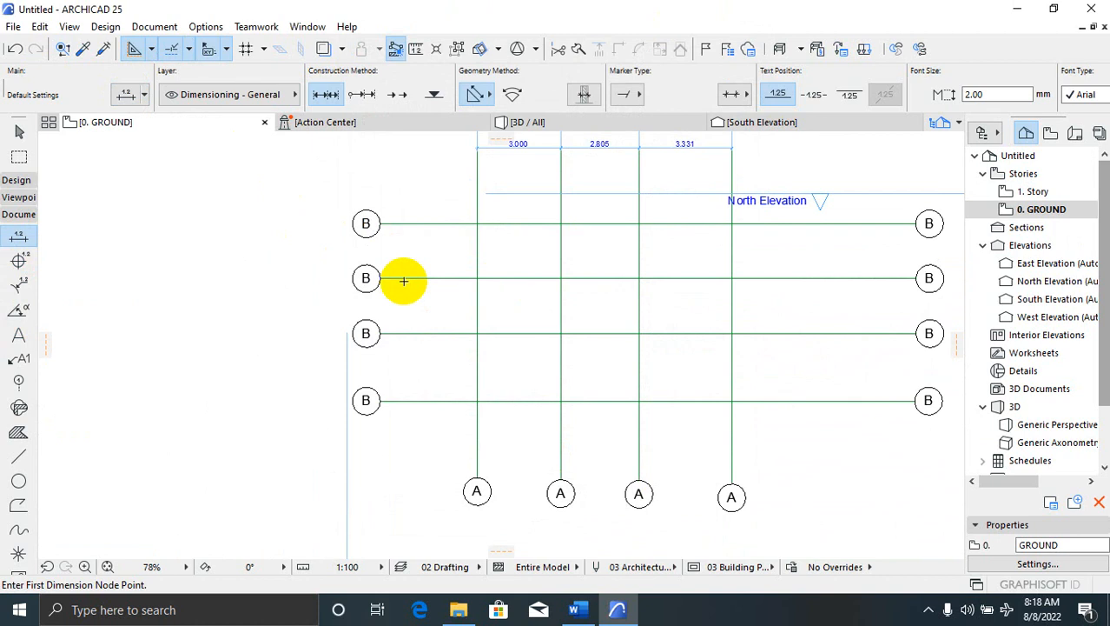
Dimension the four B grid lines as a vertical chain reading 1.969, 1.969 and 2.424
scroll(369, 224, up, 2)
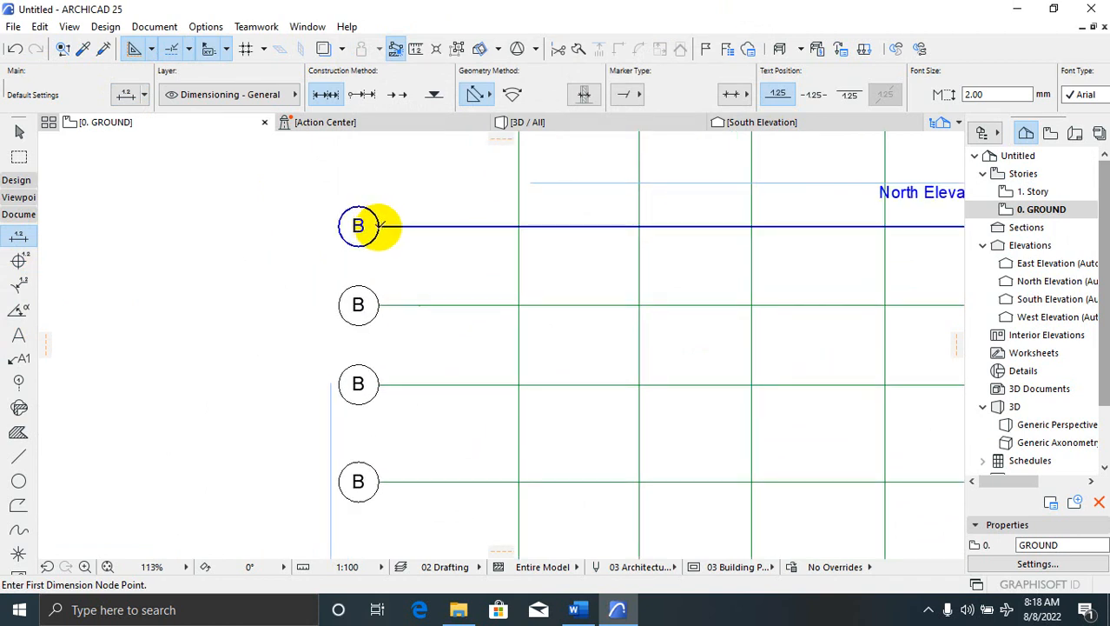
click(378, 225)
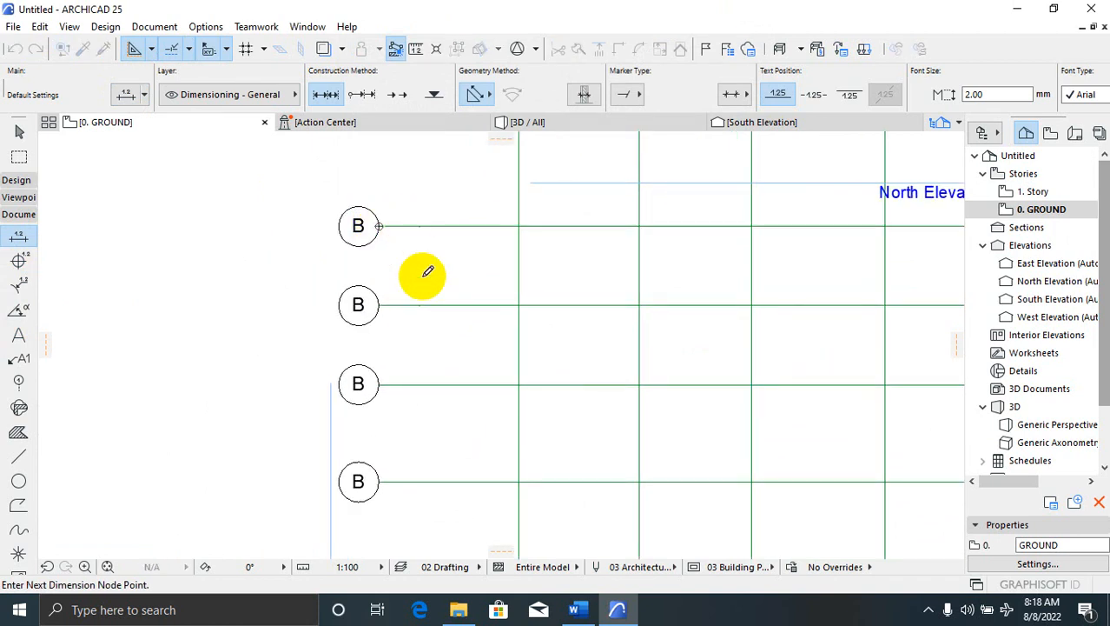
click(379, 305)
click(378, 384)
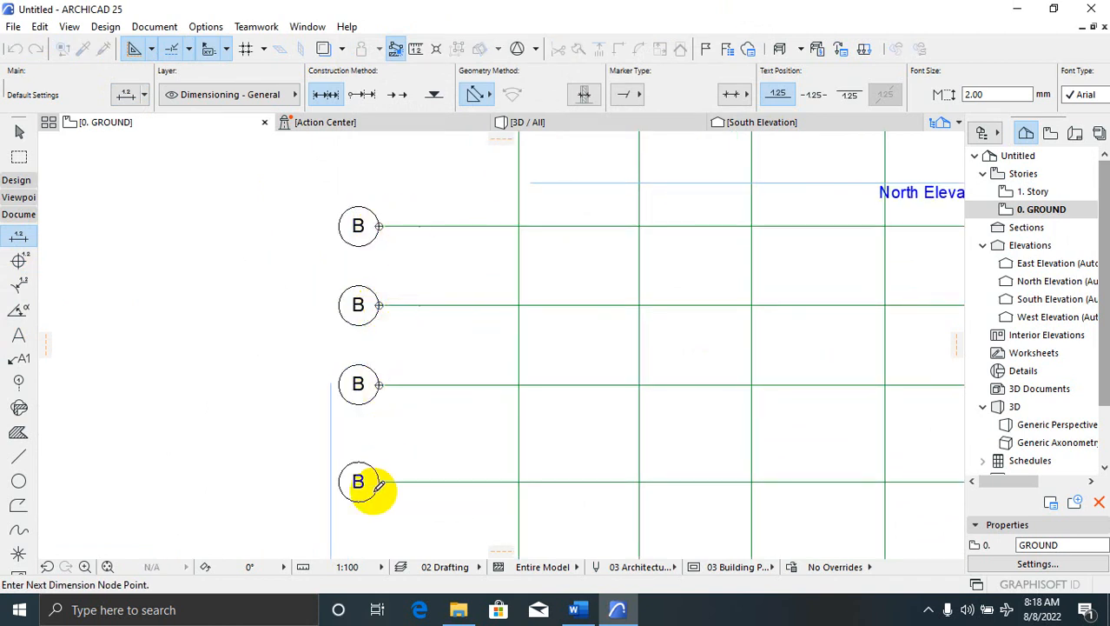
click(380, 480)
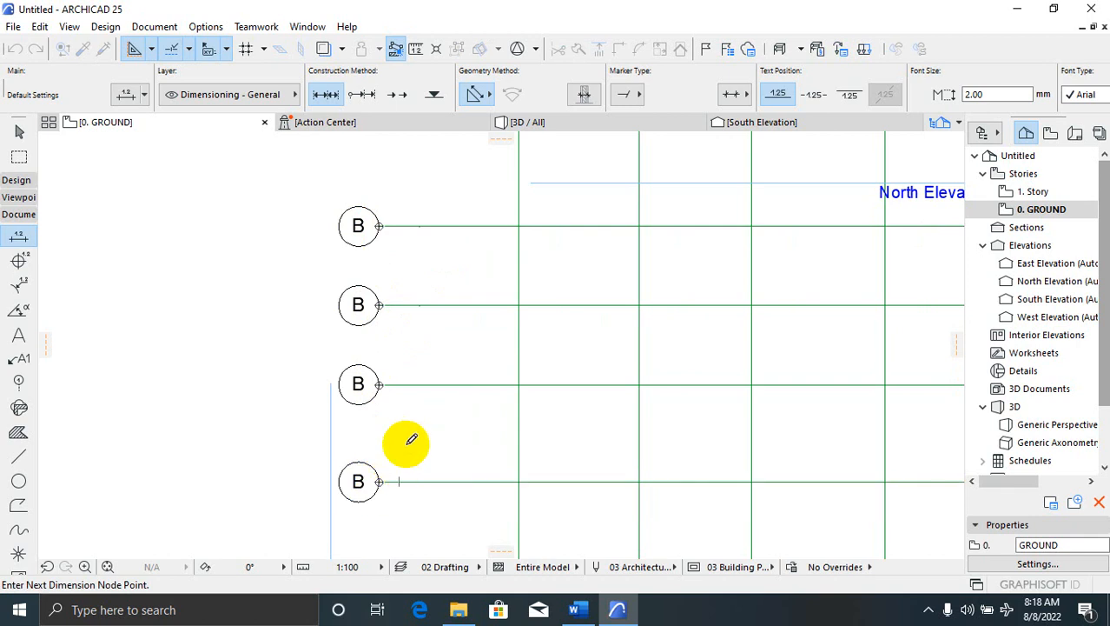
scroll(425, 348, down, 1)
scroll(377, 508, up, 2)
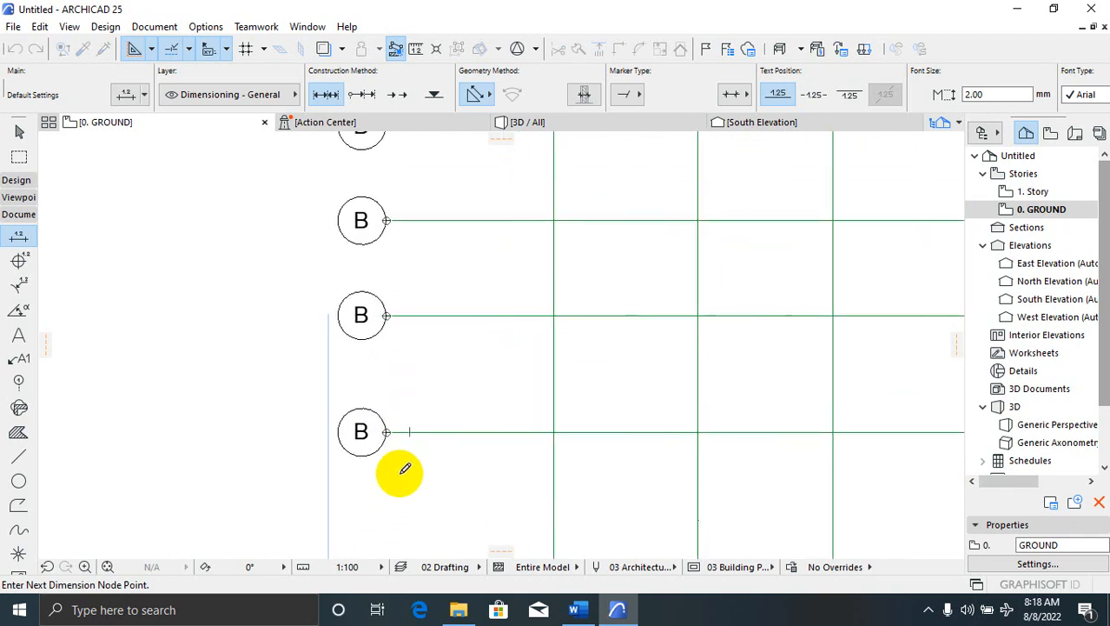
click(438, 465)
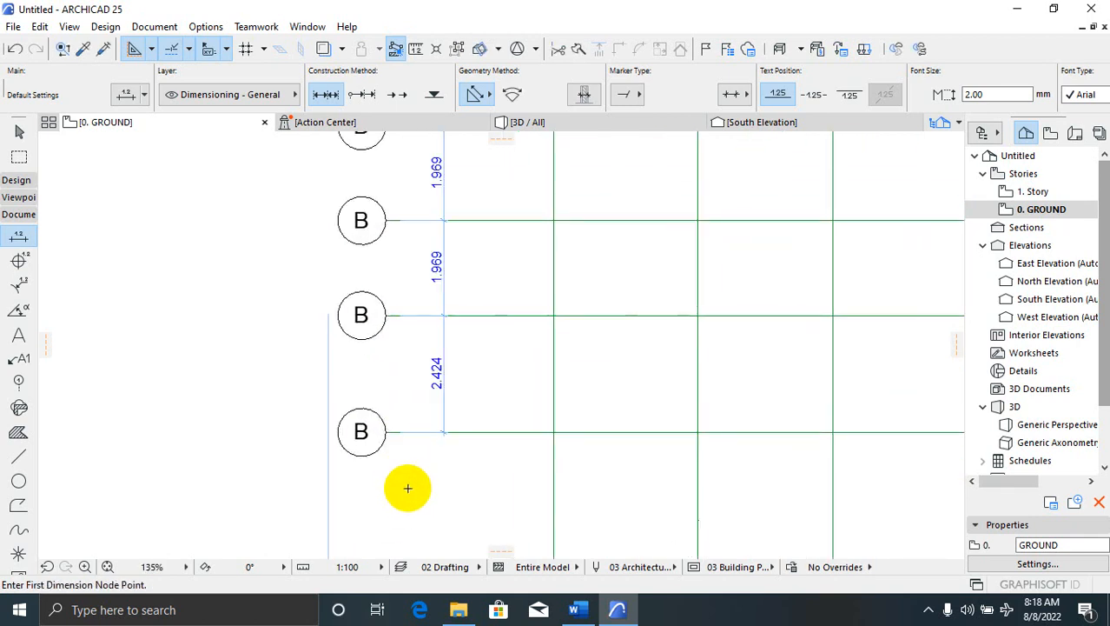
scroll(444, 414, down, 2)
scroll(444, 295, up, 3)
scroll(441, 446, down, 3)
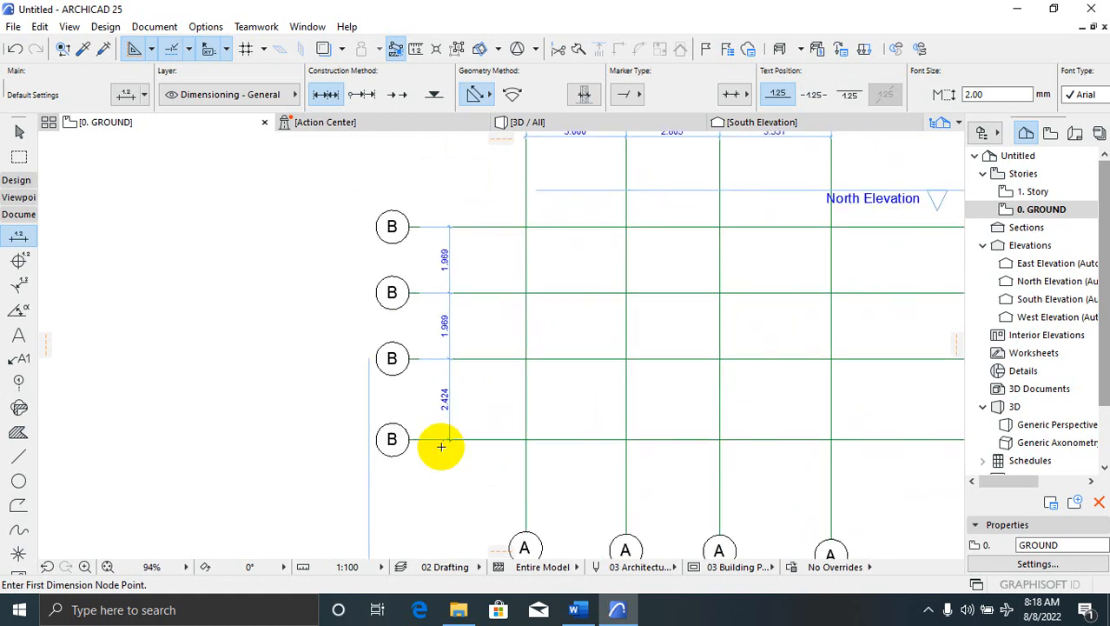
scroll(466, 371, up, 2)
scroll(371, 452, down, 4)
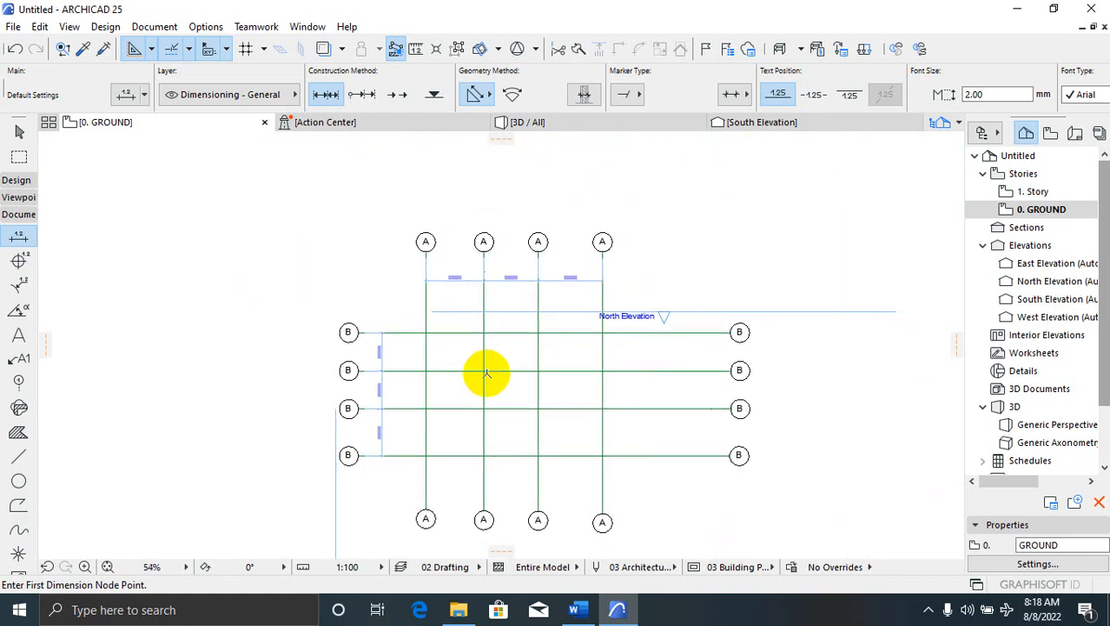
scroll(493, 211, up, 1)
scroll(372, 193, up, 5)
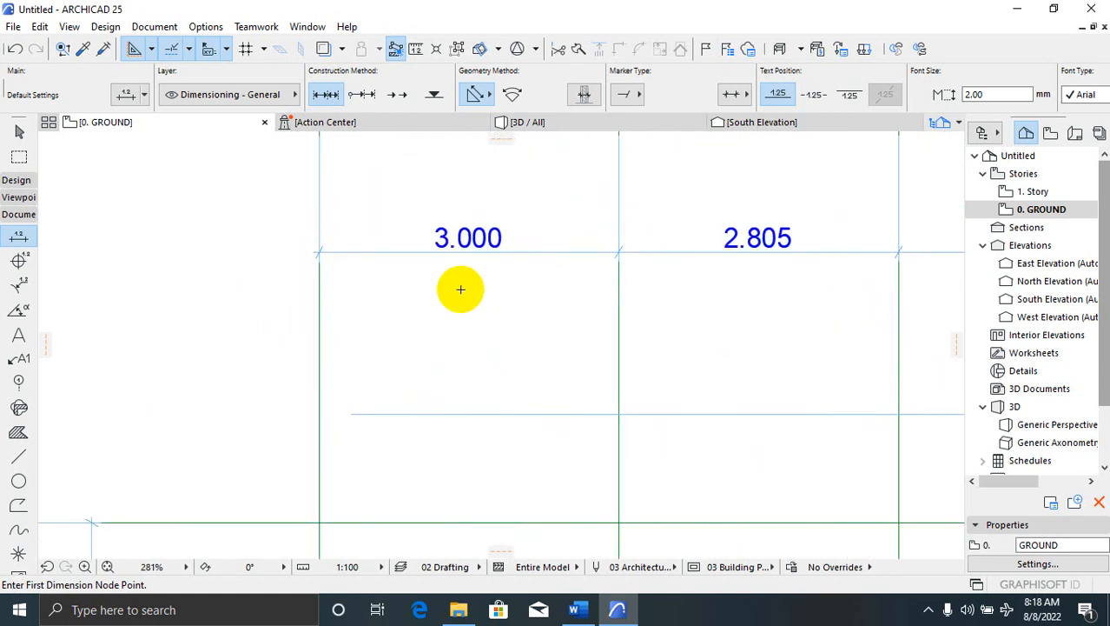
scroll(493, 291, down, 3)
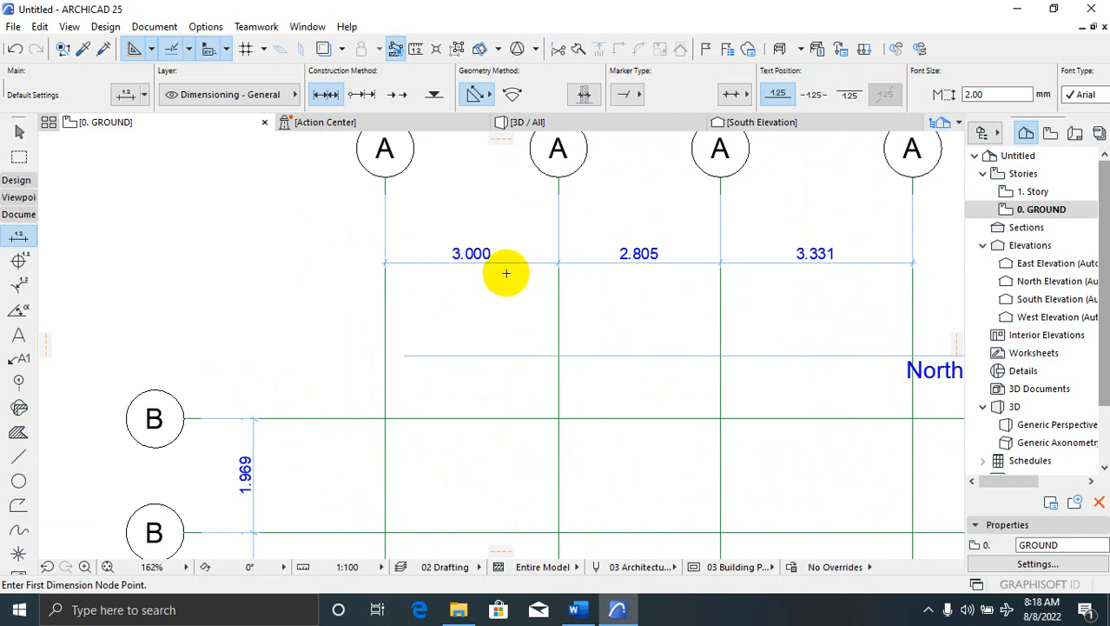
Move the three right-hand A grid lines 100 mm to the right, then undo the move
key(Escape)
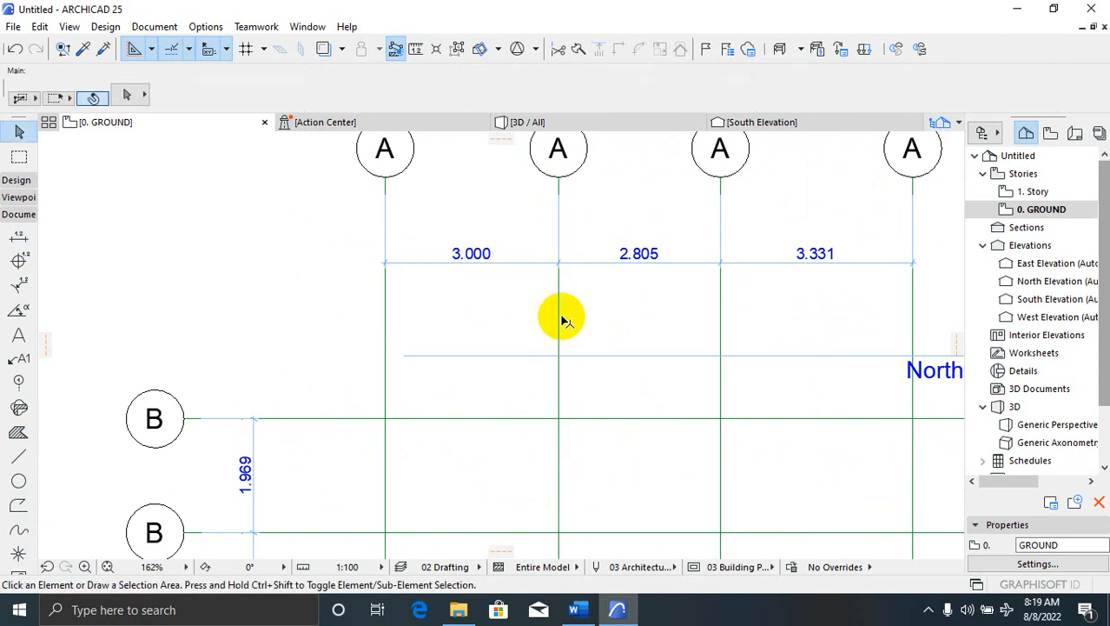
scroll(541, 315, down, 3)
drag(817, 199, 509, 248)
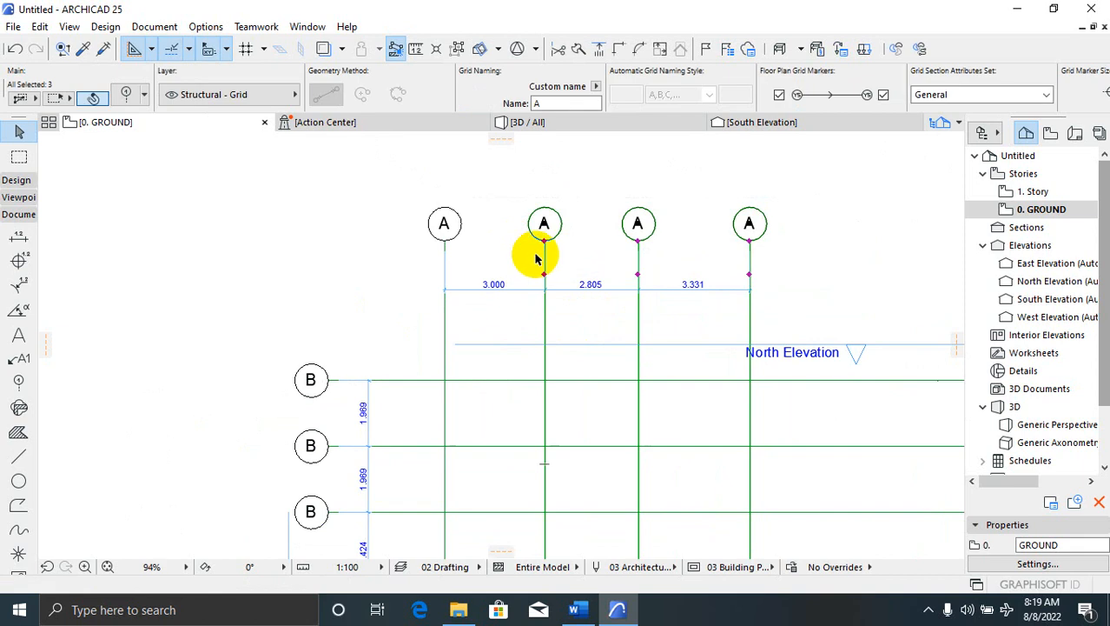
right_click(543, 260)
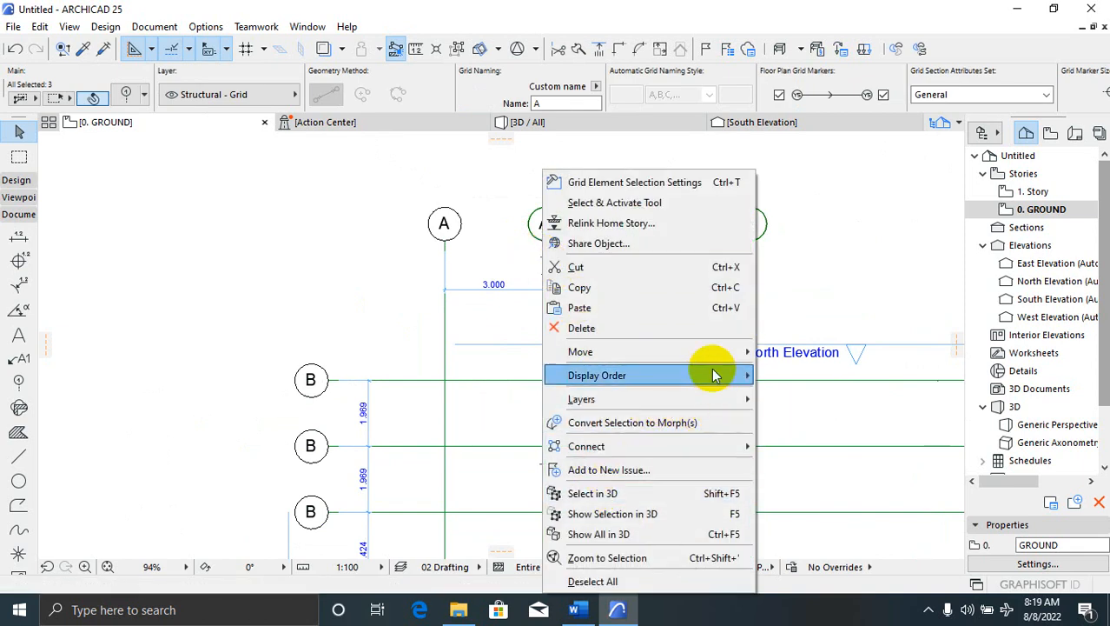
mouse_move(721, 363)
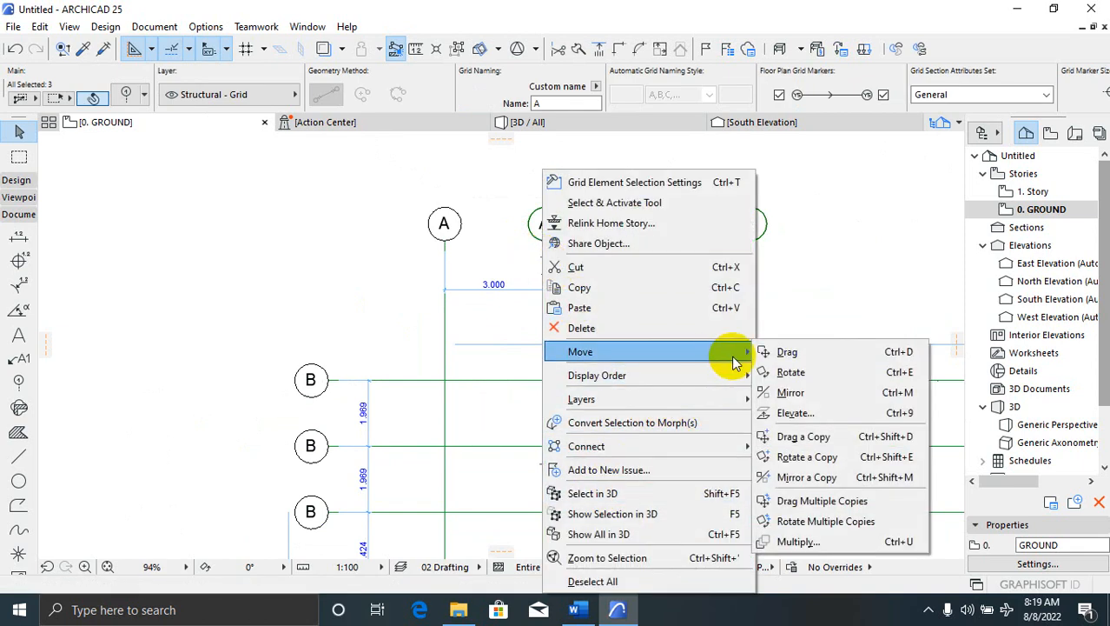
click(795, 353)
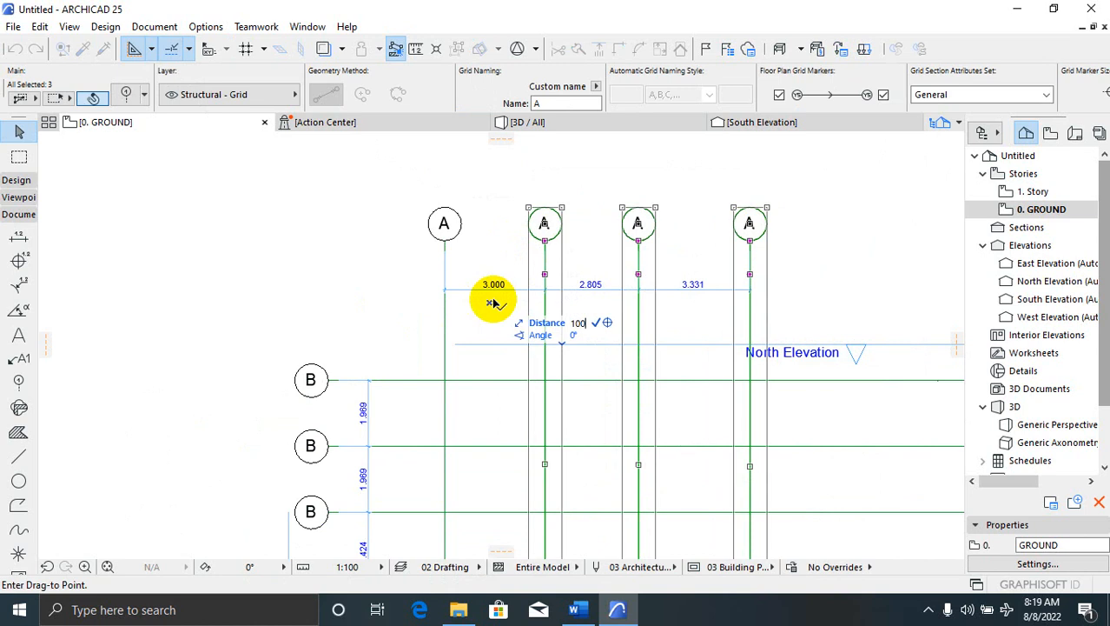
key(Return)
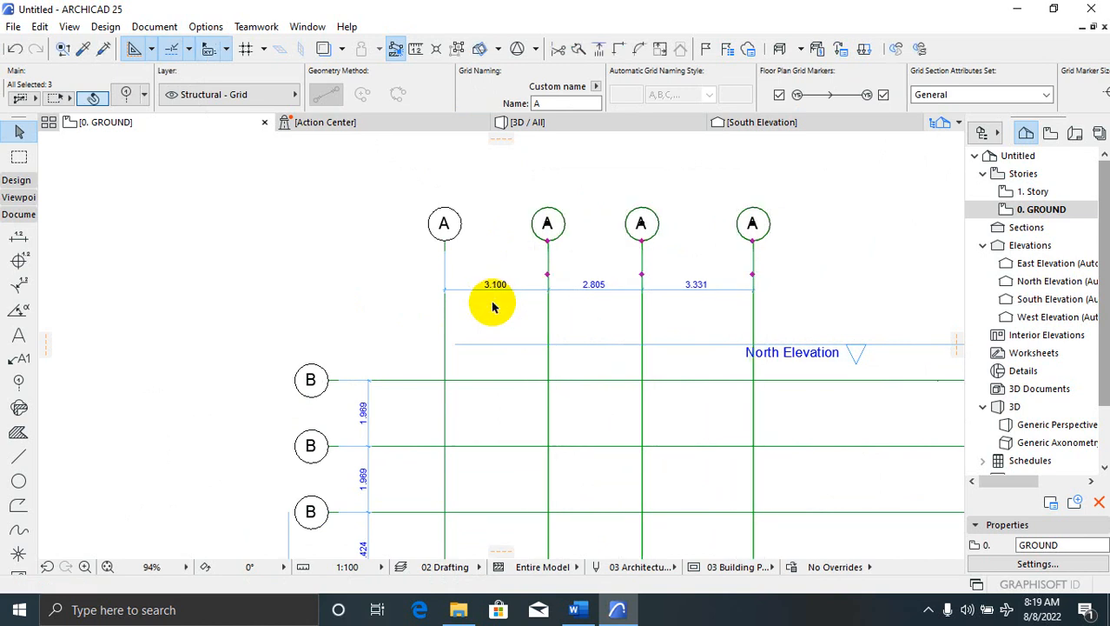
key(ctrl+z)
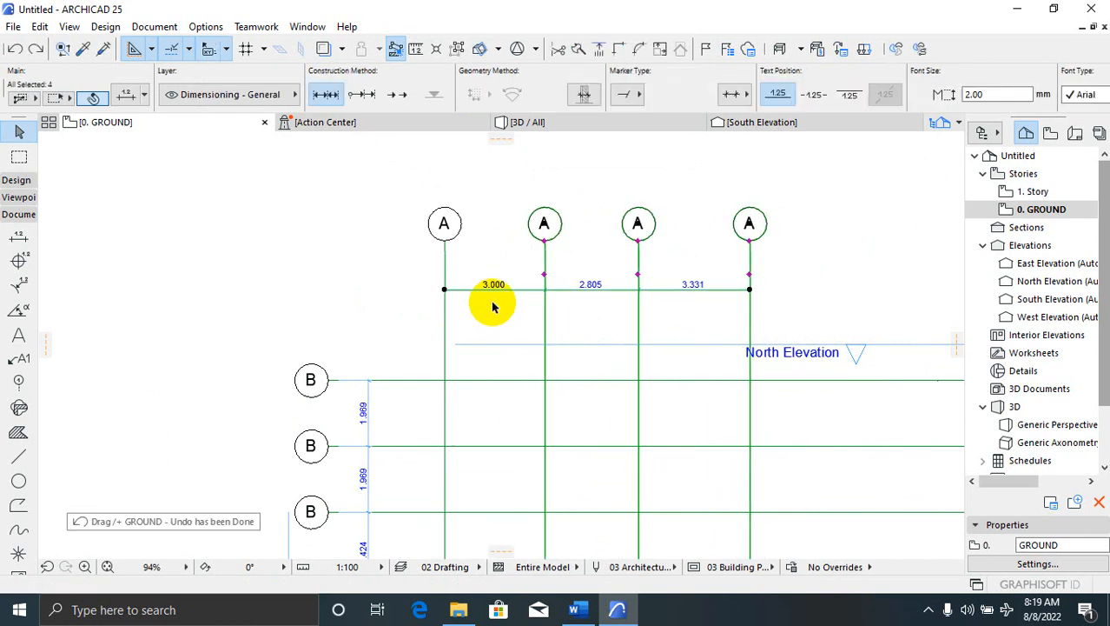
Clear the selection and marquee-select the three right-hand A grid lines again
right_click(546, 284)
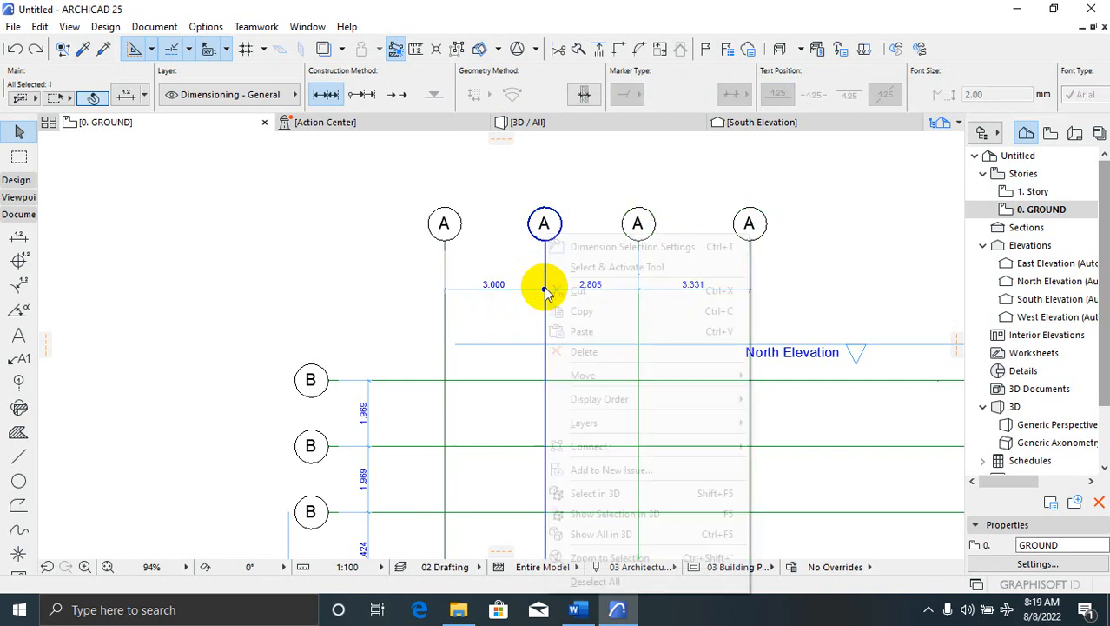
mouse_move(693, 374)
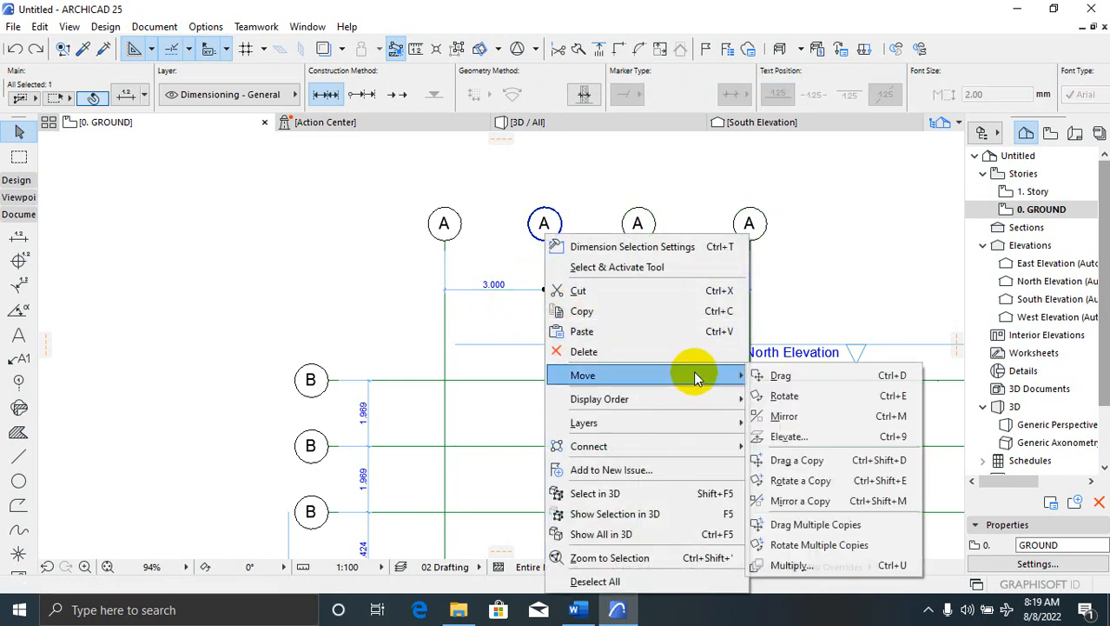
click(782, 375)
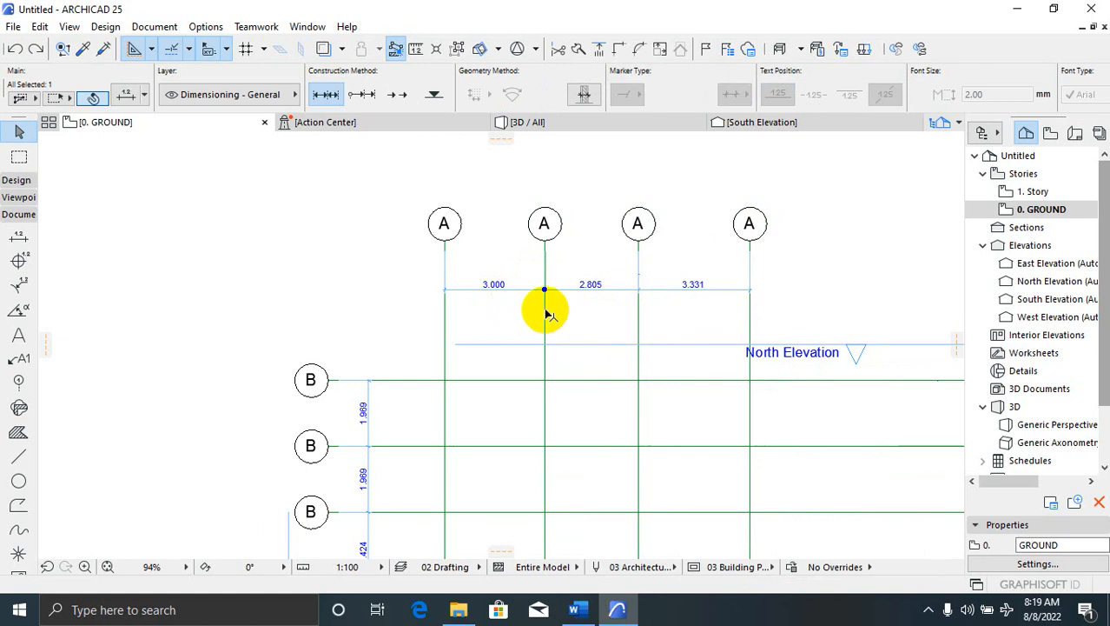
click(566, 271)
click(821, 205)
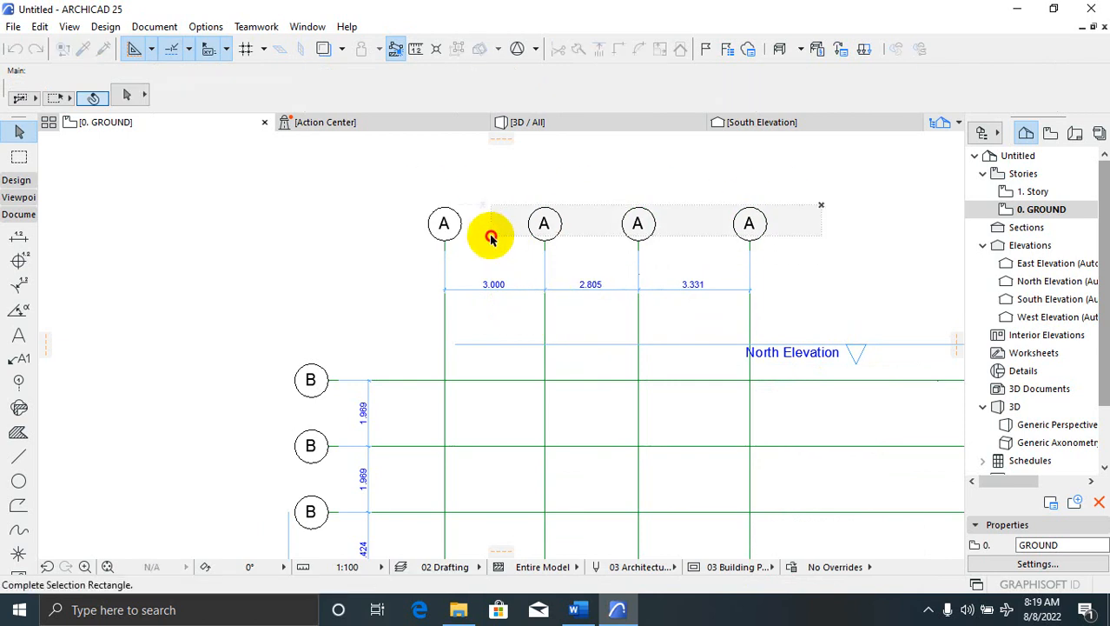
click(497, 272)
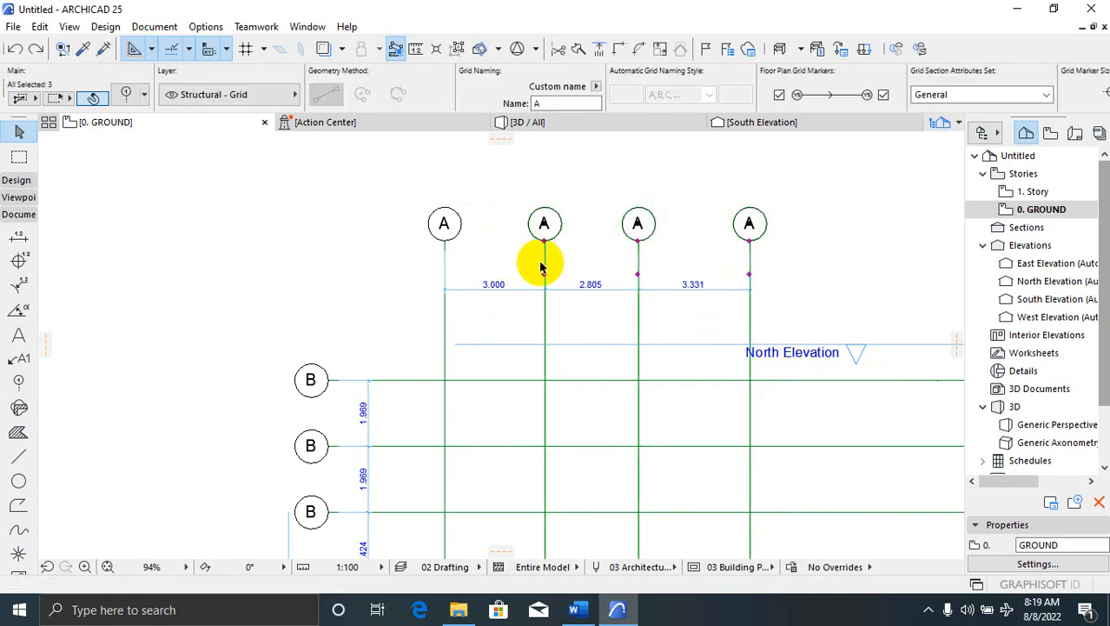
Drag the selected A grid lines 1000 to the right, making the first A span 4.000
right_click(544, 274)
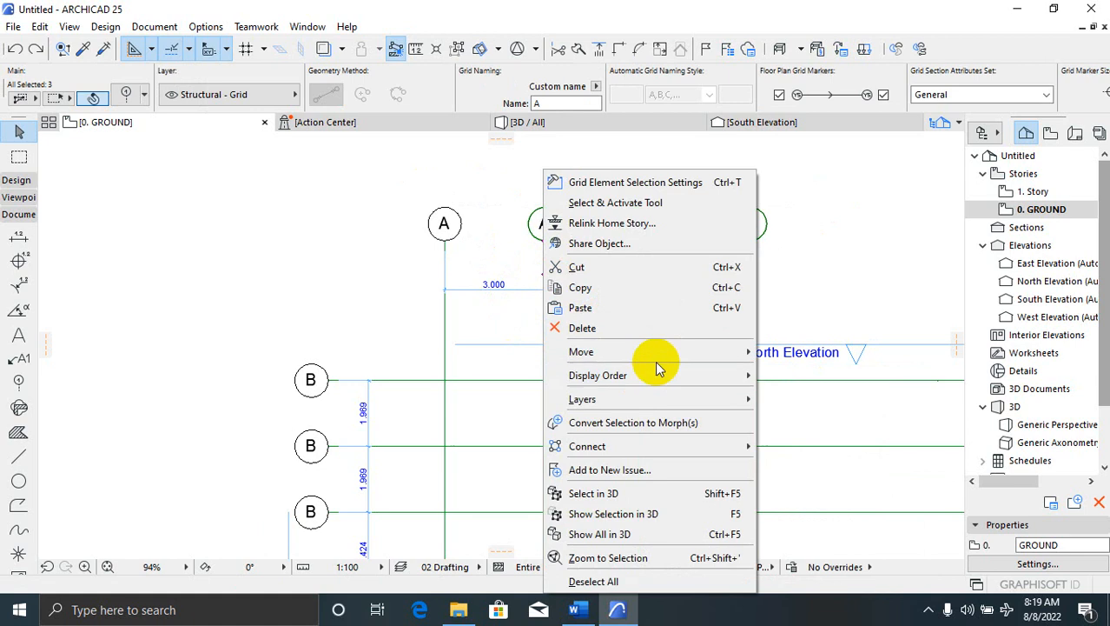
mouse_move(667, 356)
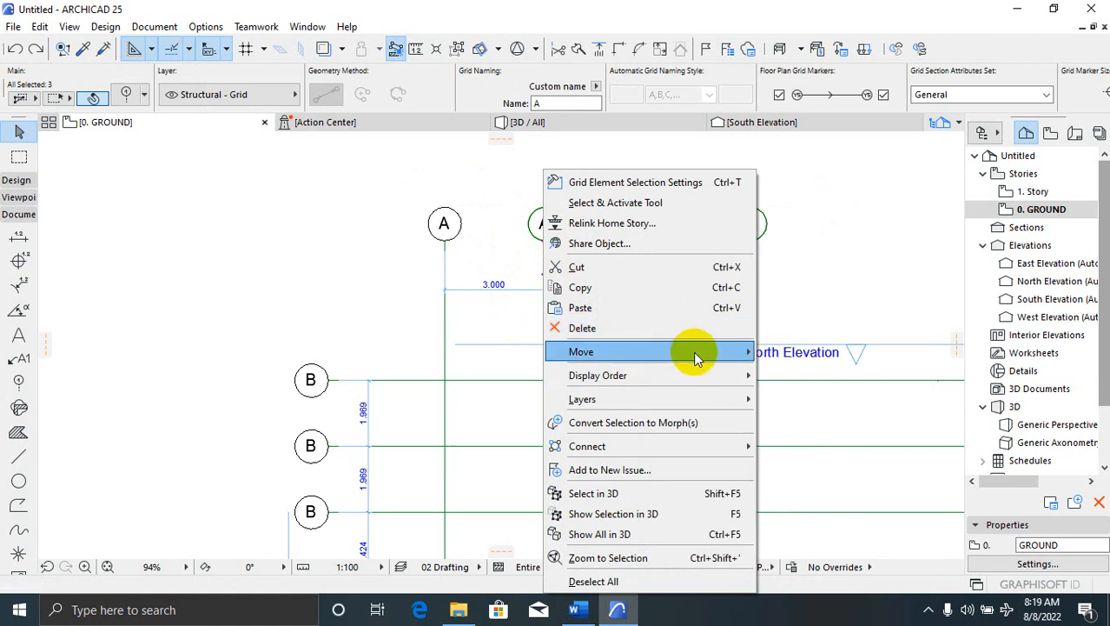
click(804, 353)
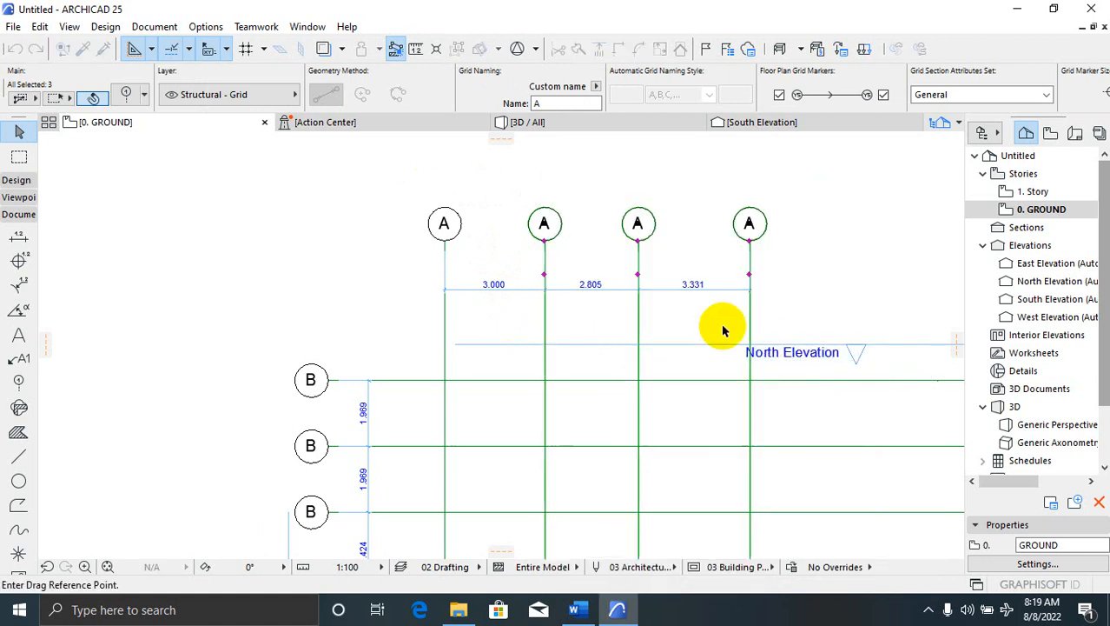
click(671, 316)
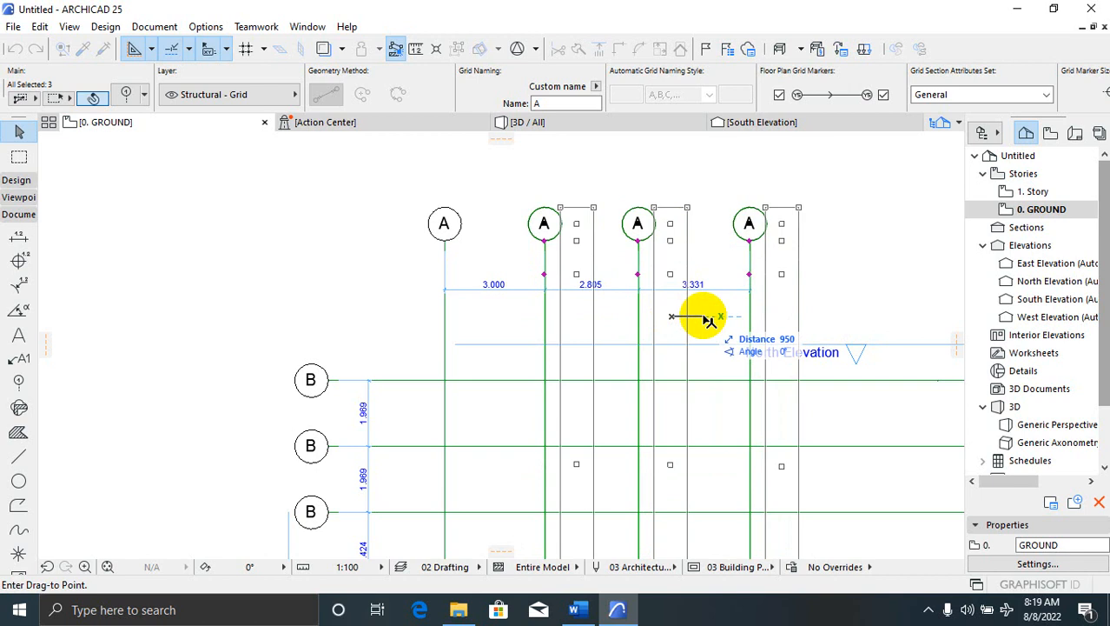
text(1000)
key(Return)
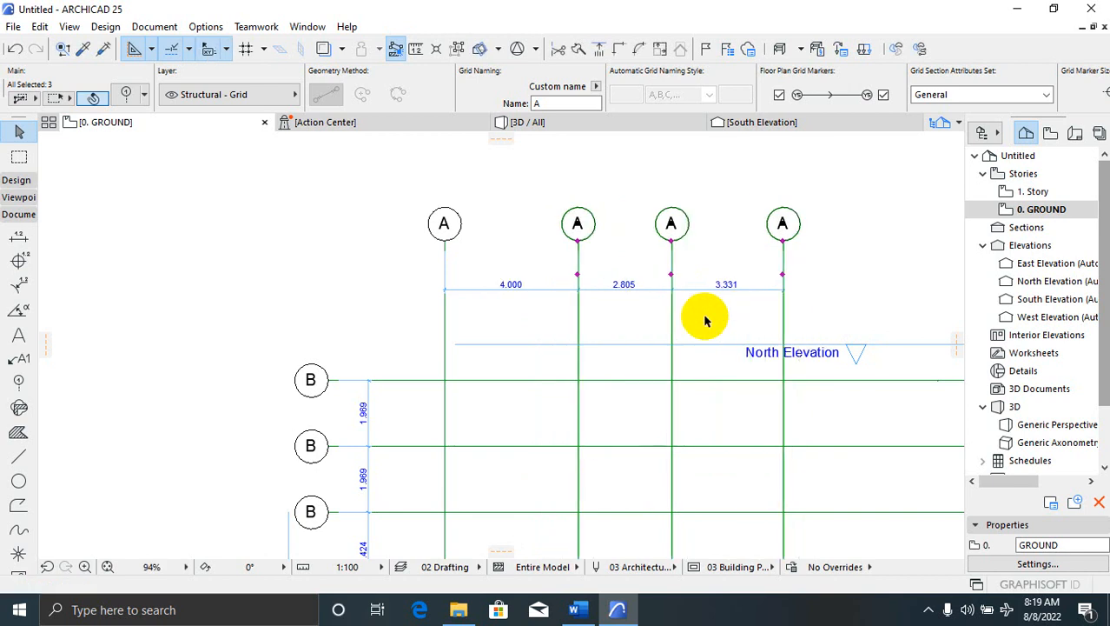
scroll(514, 298, up, 4)
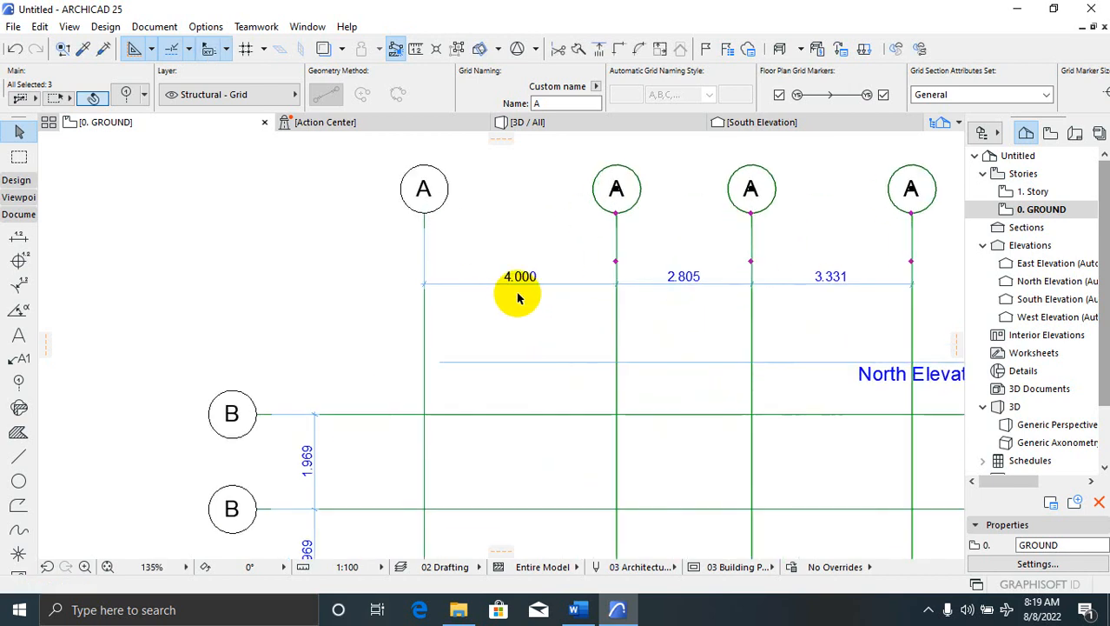
scroll(530, 273, up, 2)
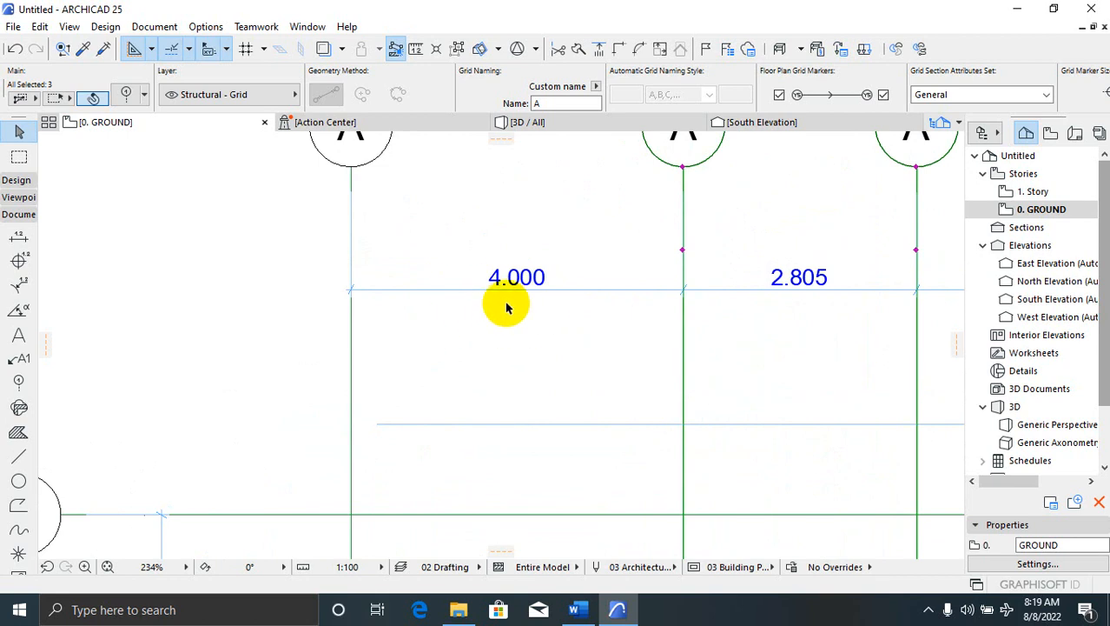
scroll(493, 308, down, 5)
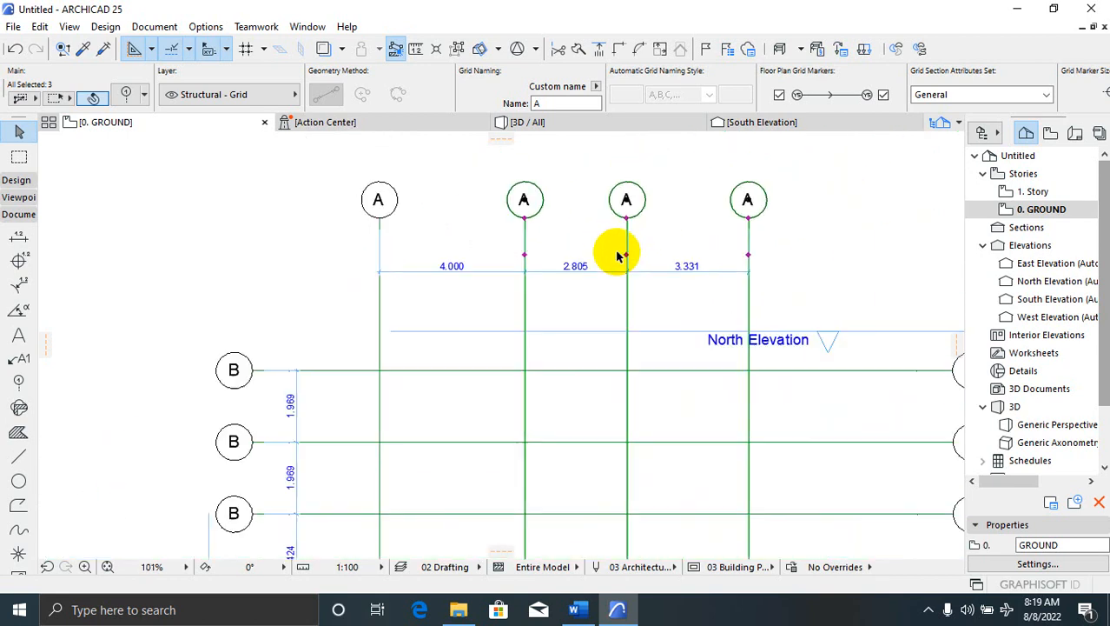
scroll(565, 374, up, 1)
scroll(504, 339, up, 2)
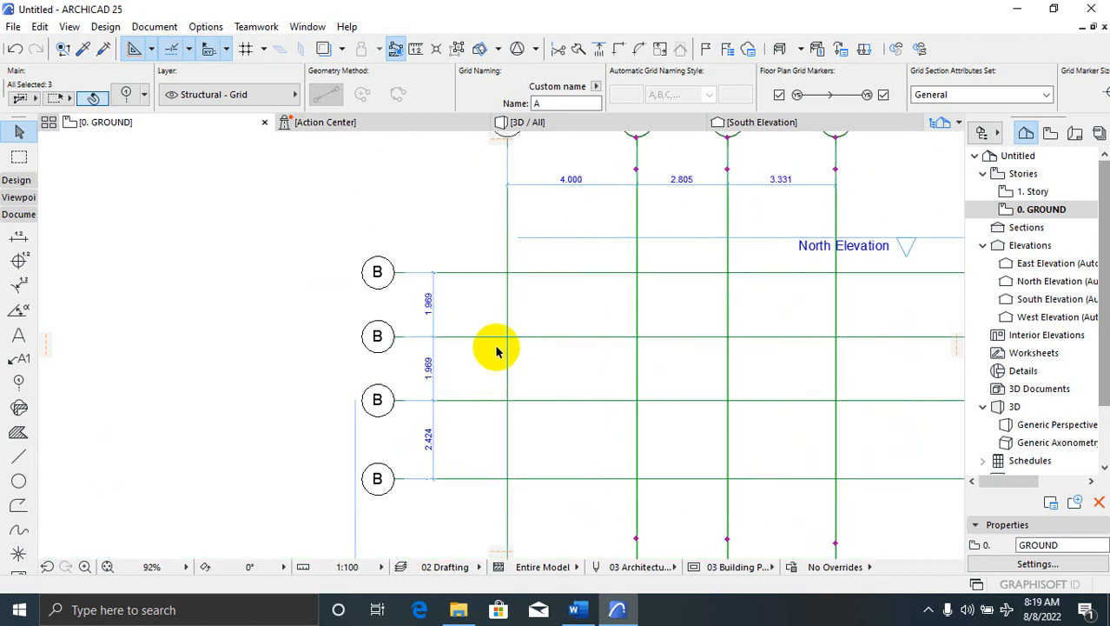
scroll(535, 352, down, 1)
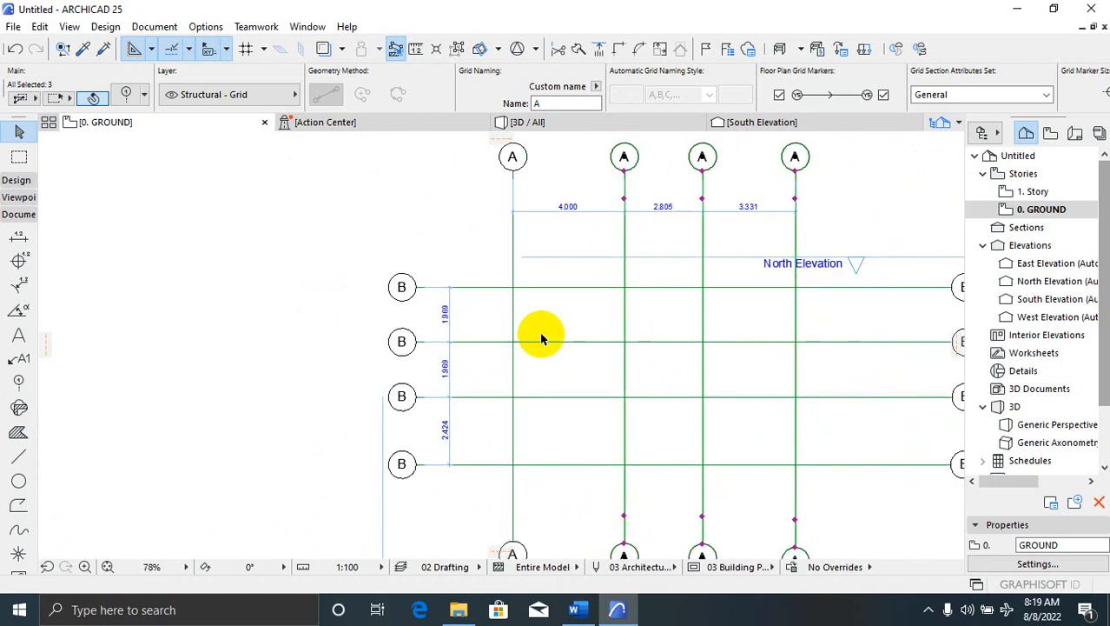
scroll(543, 322, up, 2)
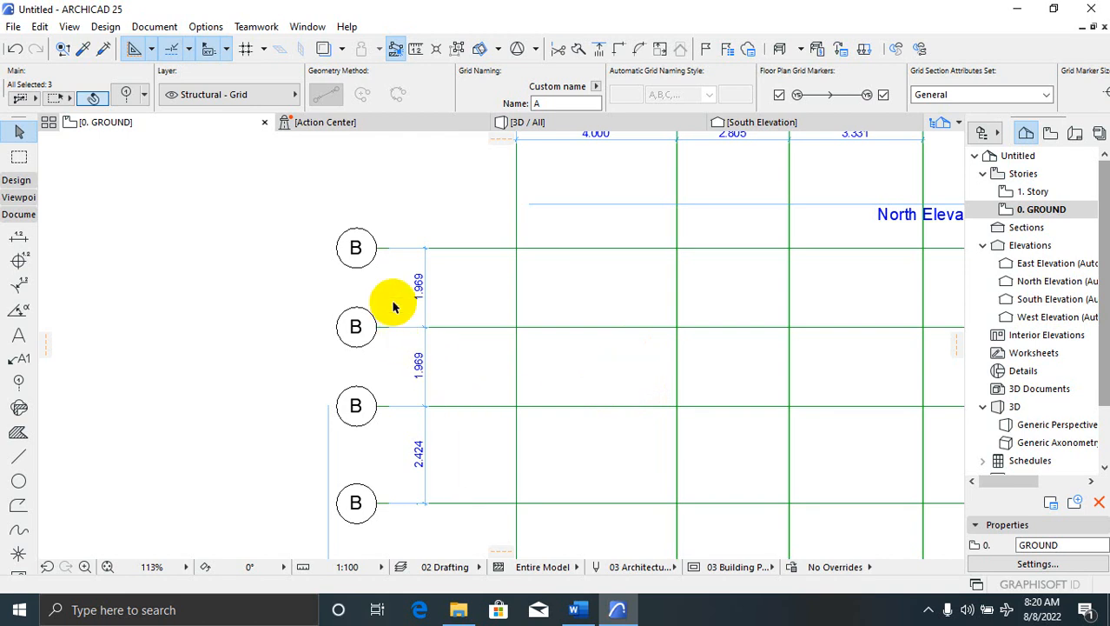
Marquee-select the lower three B grid lines
click(332, 456)
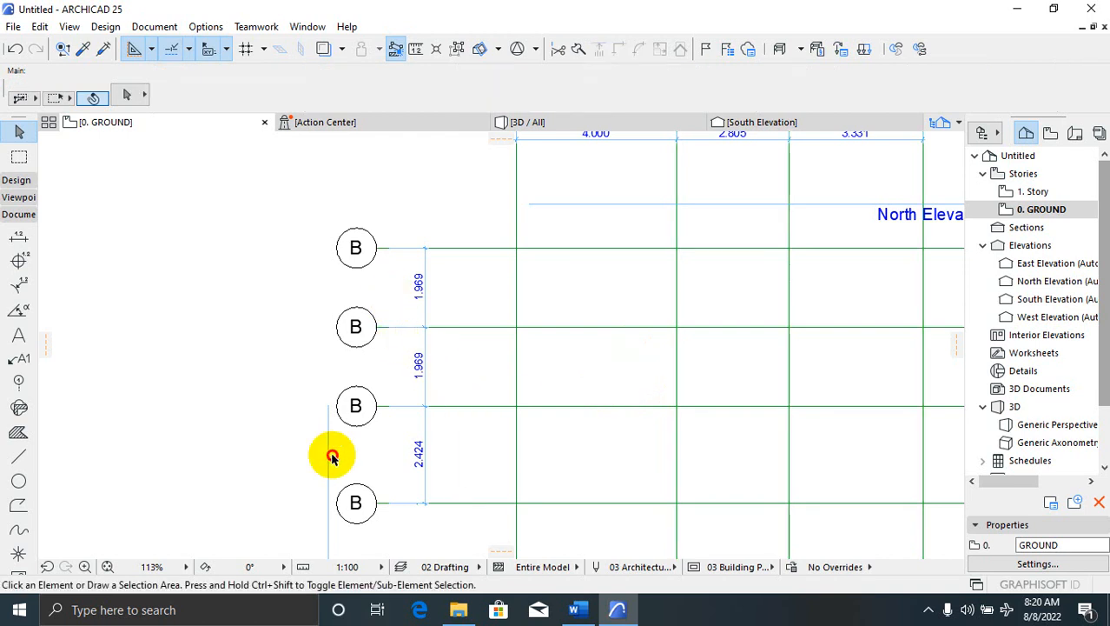
click(391, 302)
scroll(392, 290, down, 3)
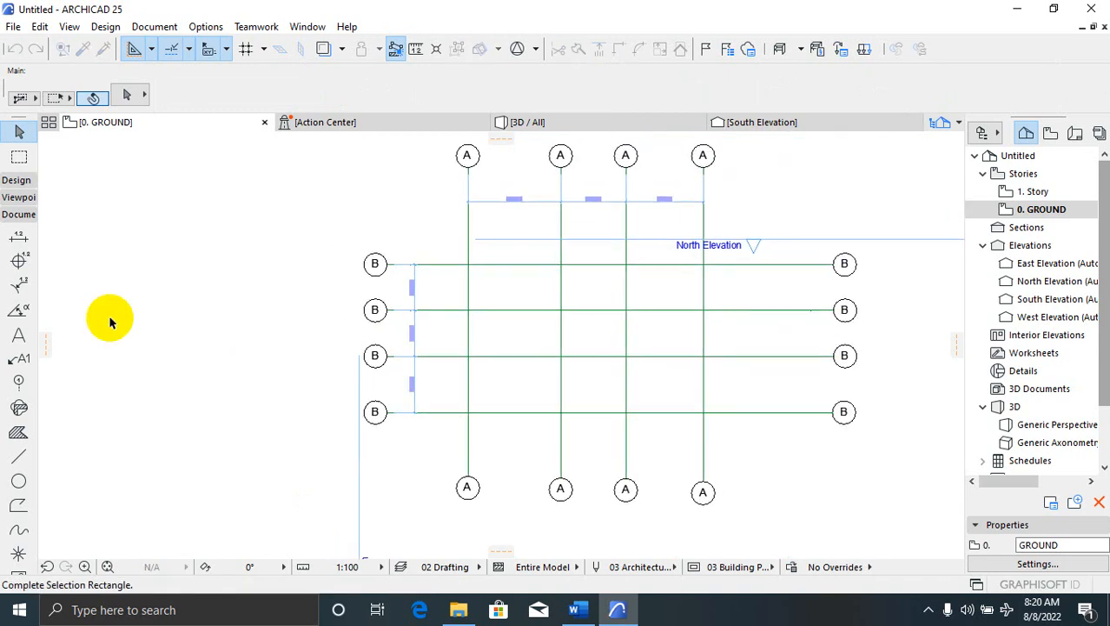
click(16, 180)
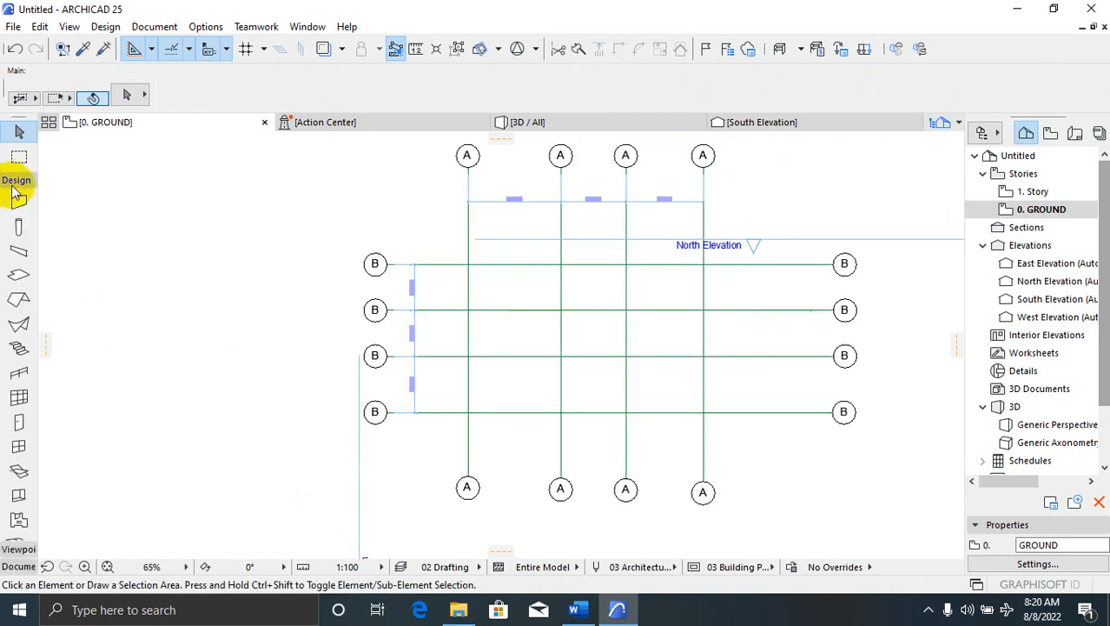
scroll(401, 295, up, 2)
click(398, 280)
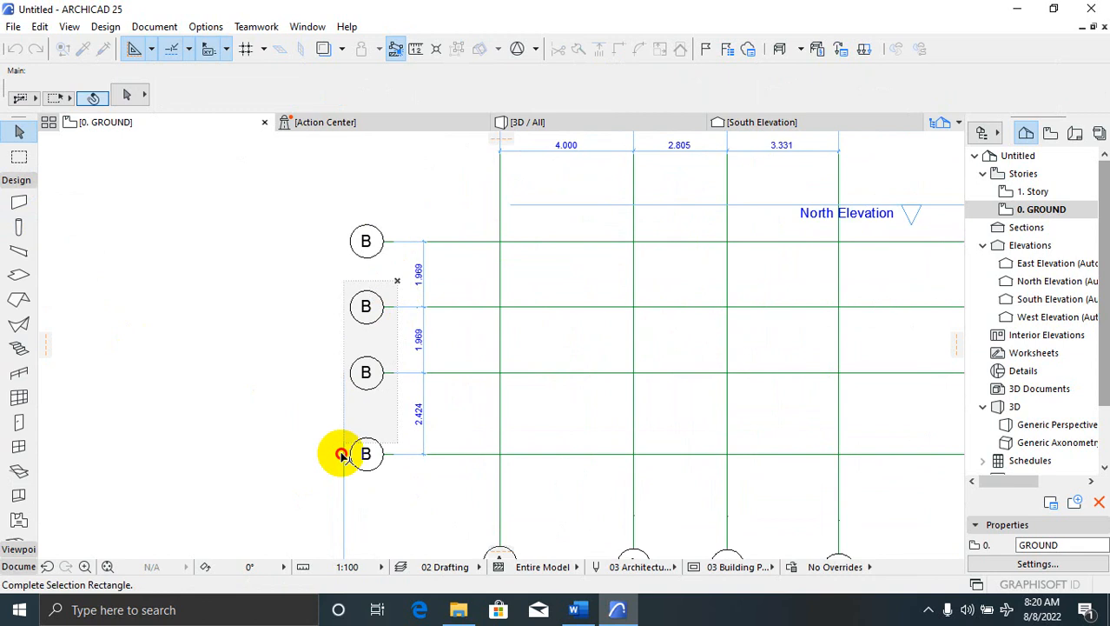
click(312, 494)
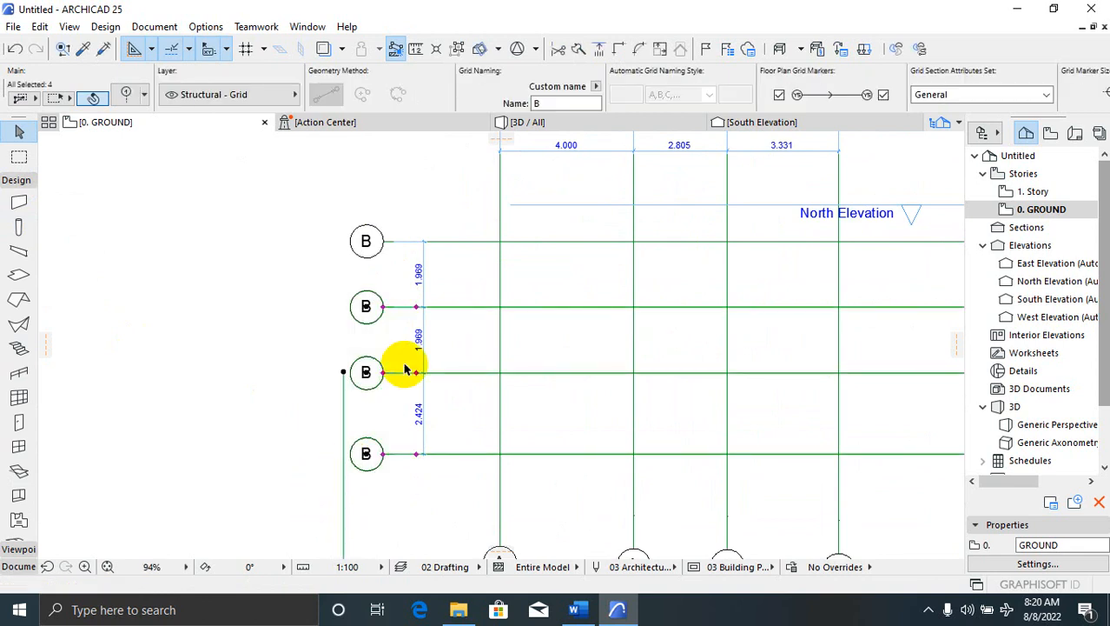
Drag the selected B grid lines 2121 down so the first B span reads 4.090
right_click(398, 316)
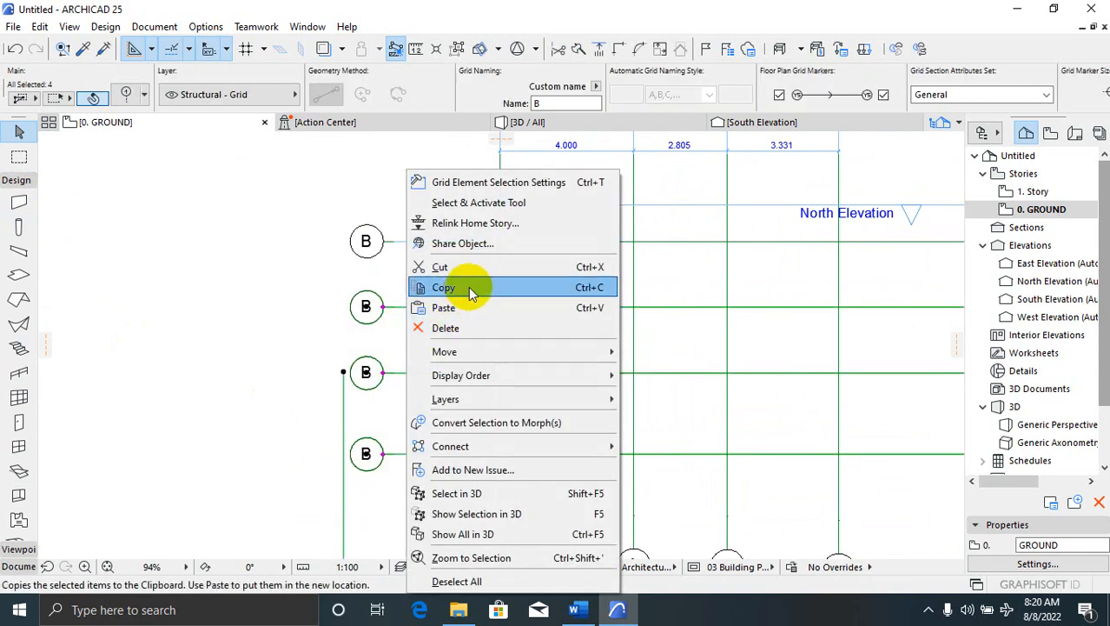
mouse_move(574, 355)
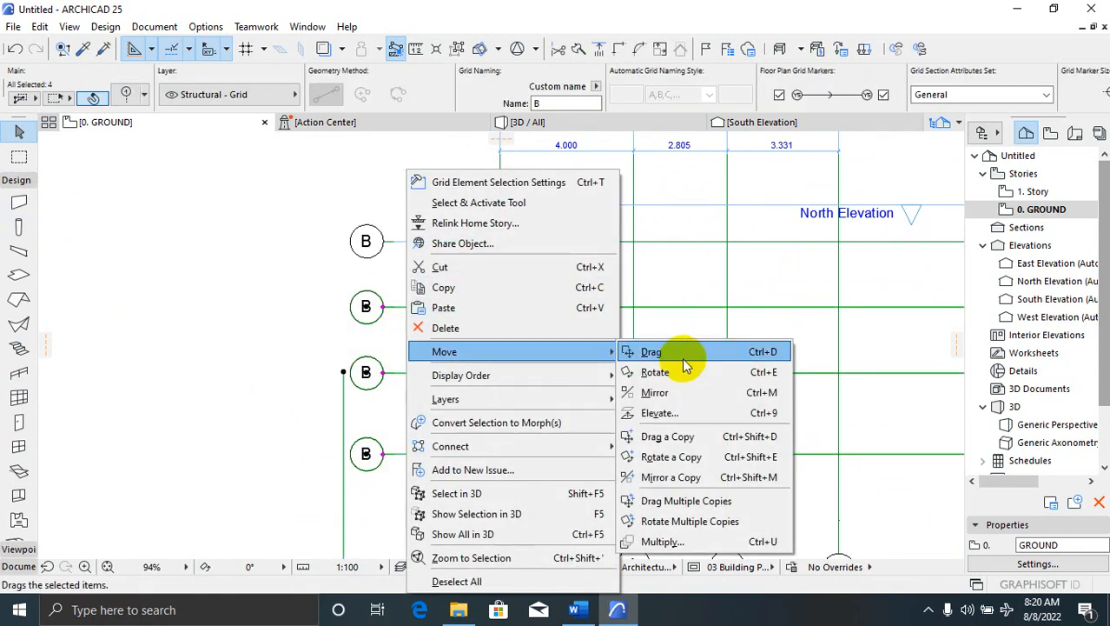
click(671, 352)
click(451, 328)
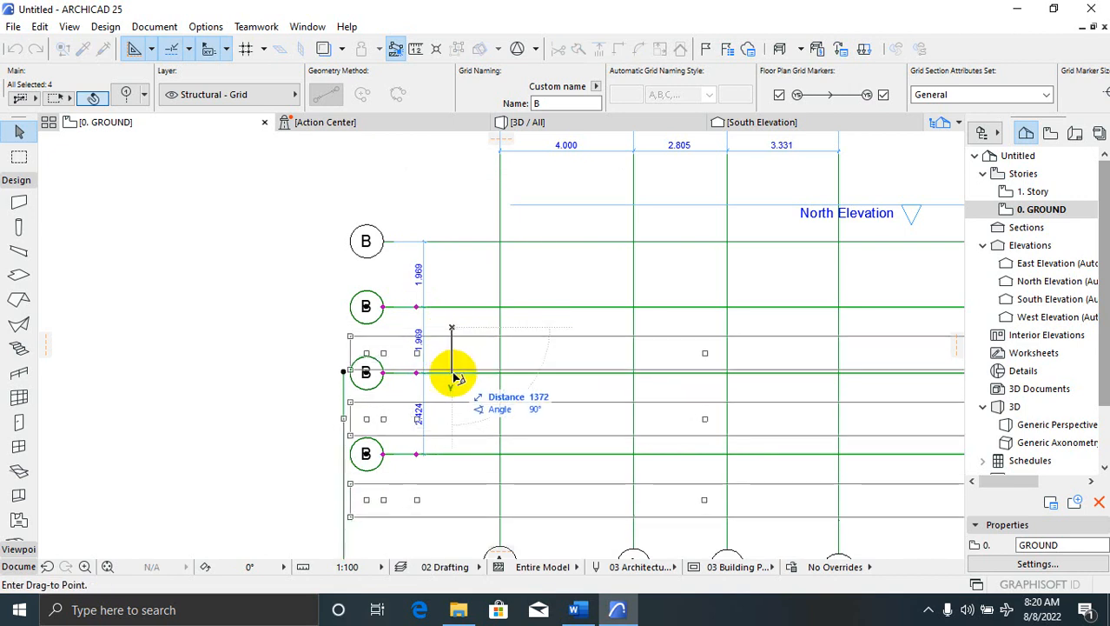
scroll(451, 380, up, 5)
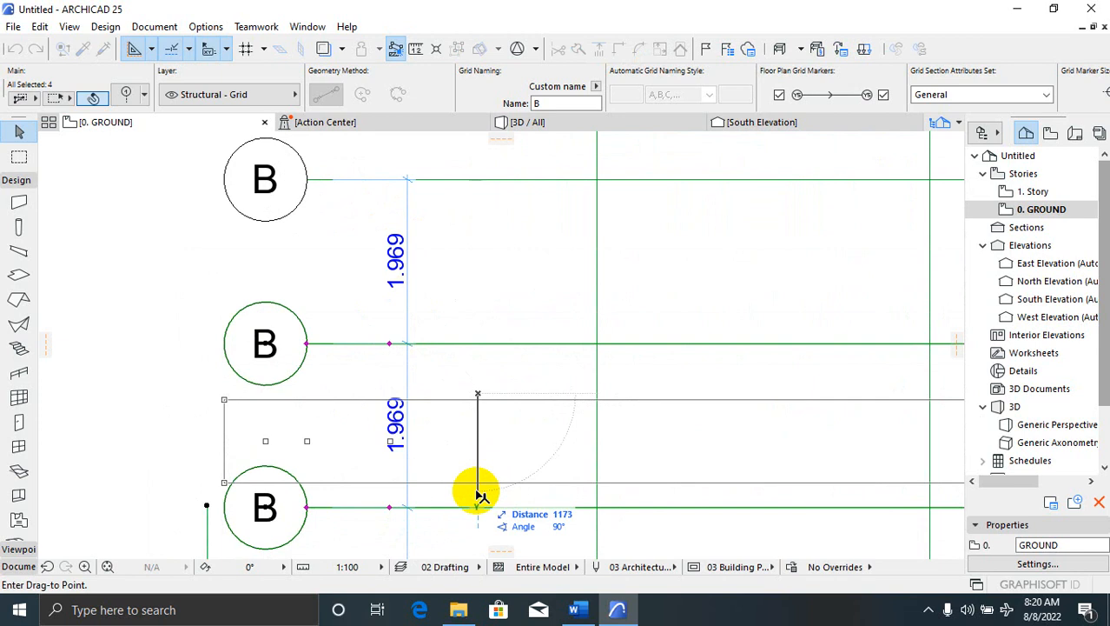
text(212)
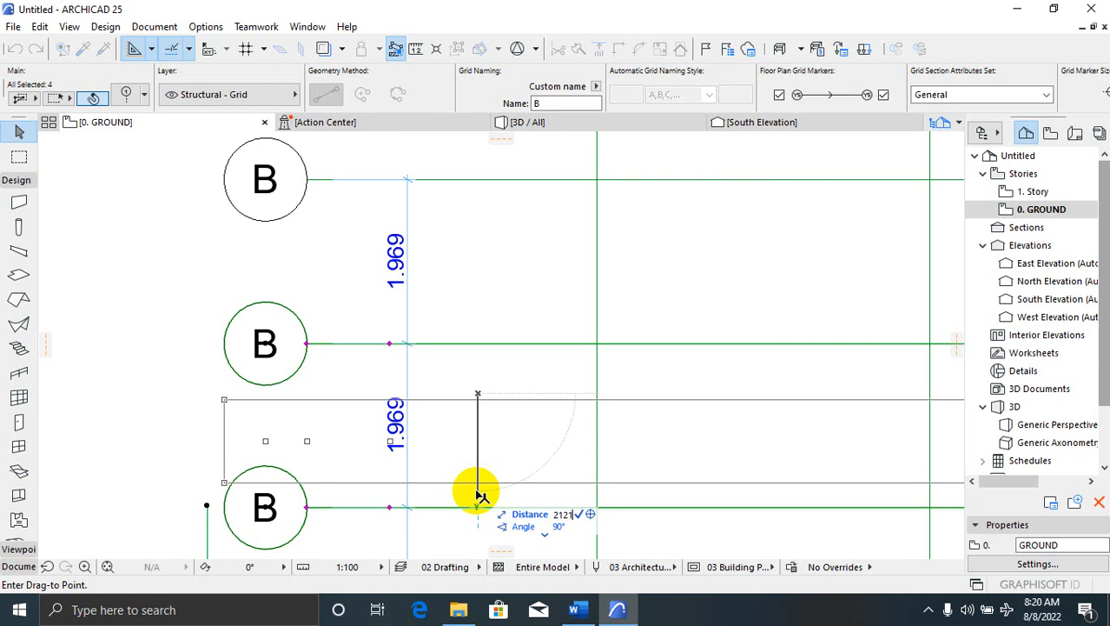
key(Return)
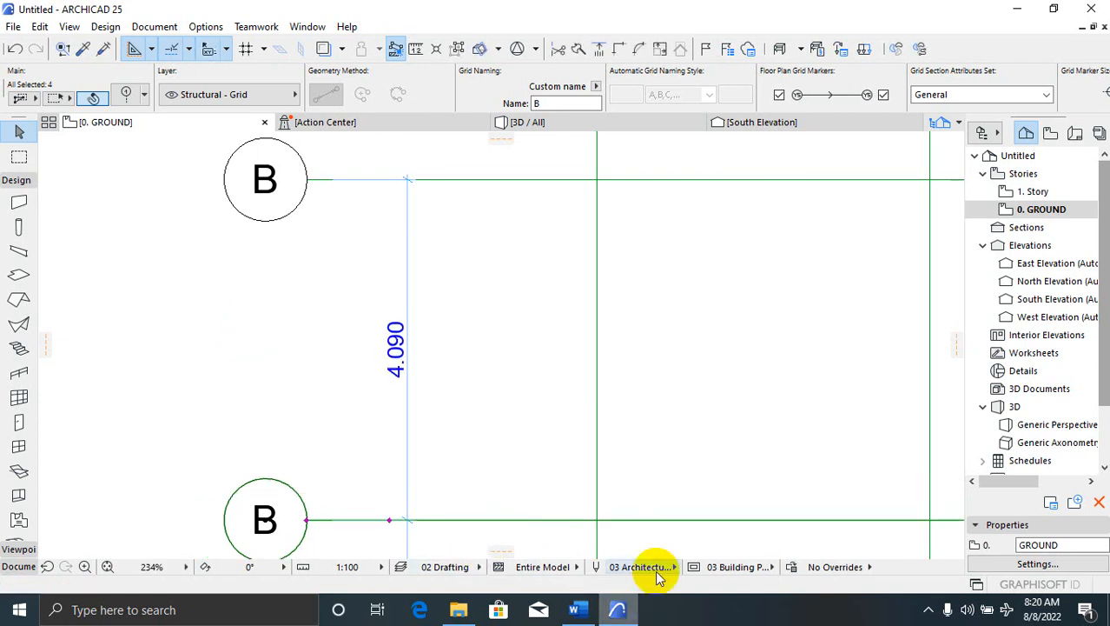
scroll(480, 299, down, 6)
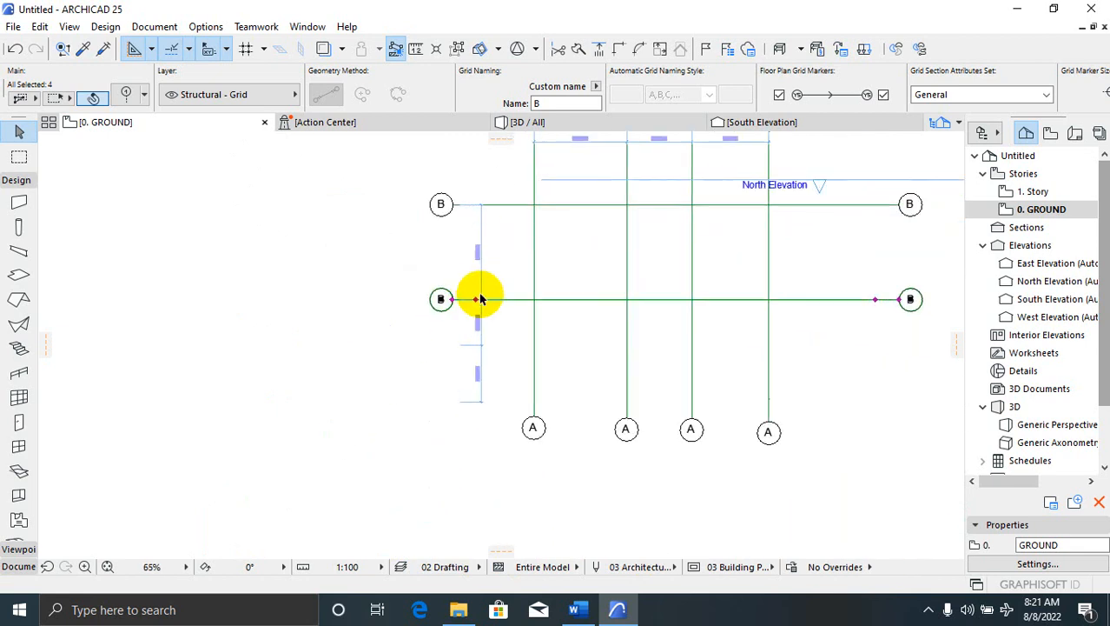
scroll(480, 299, up, 3)
scroll(461, 300, down, 7)
scroll(453, 354, up, 3)
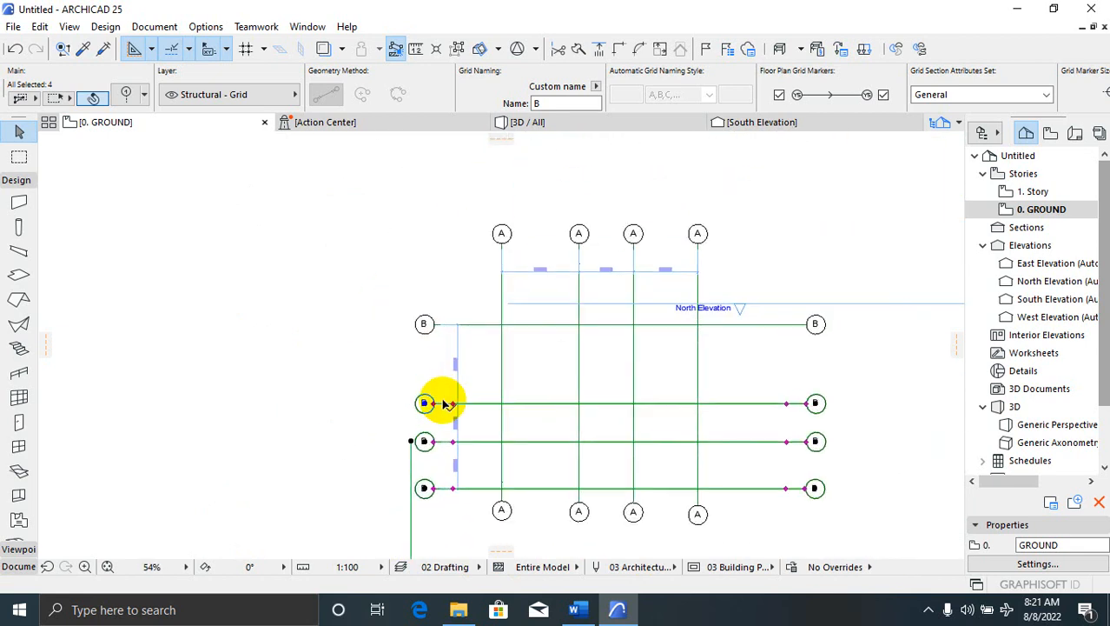
scroll(443, 404, up, 6)
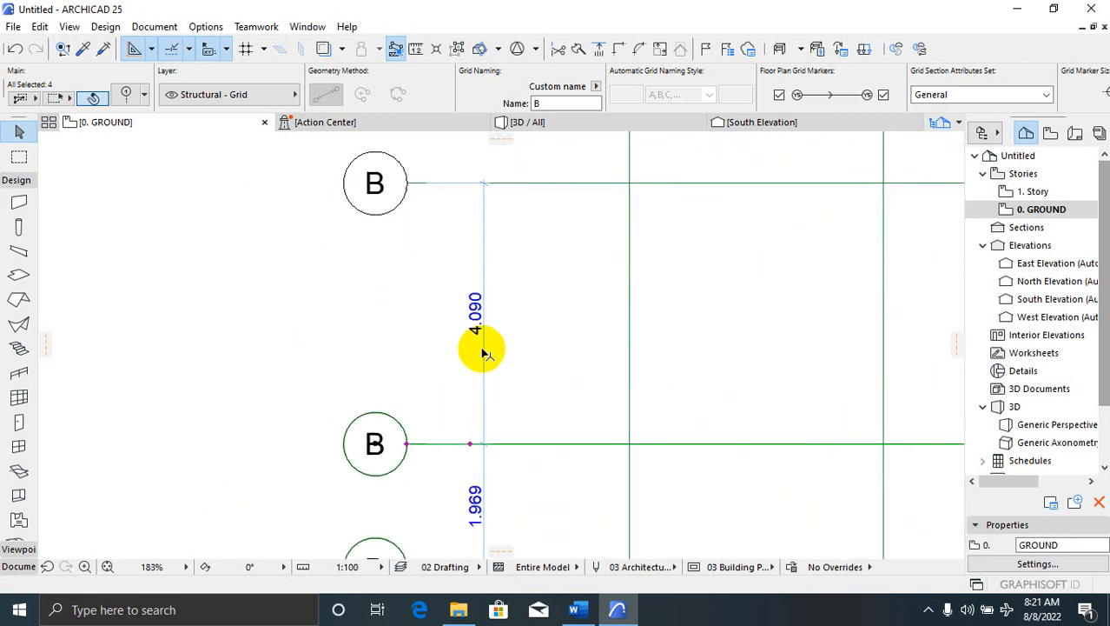
scroll(512, 270, down, 2)
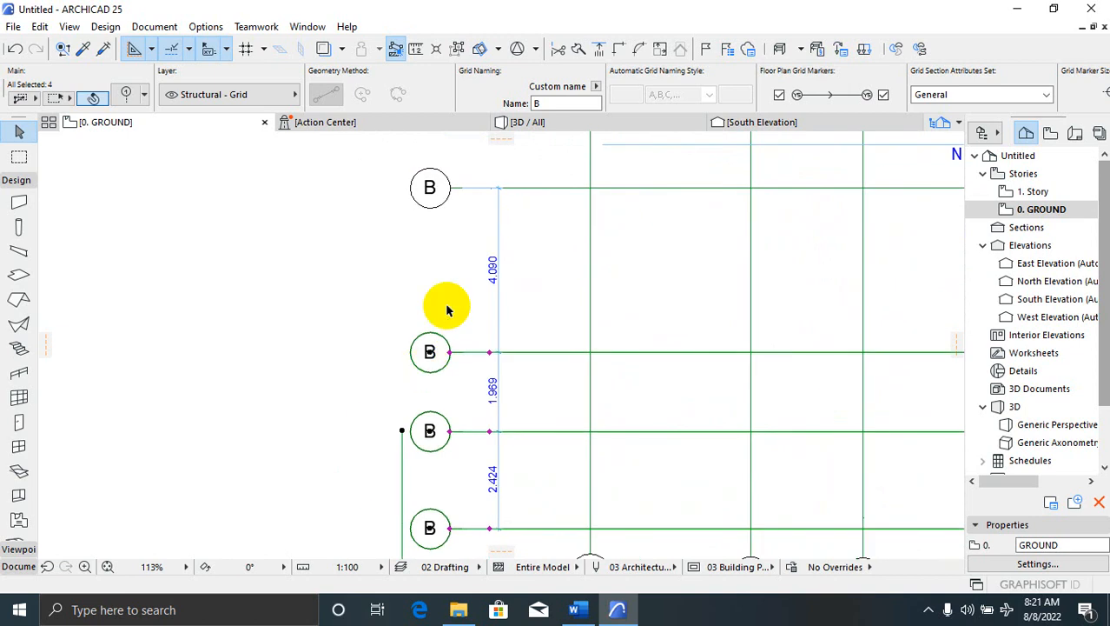
scroll(447, 310, down, 3)
scroll(459, 314, up, 2)
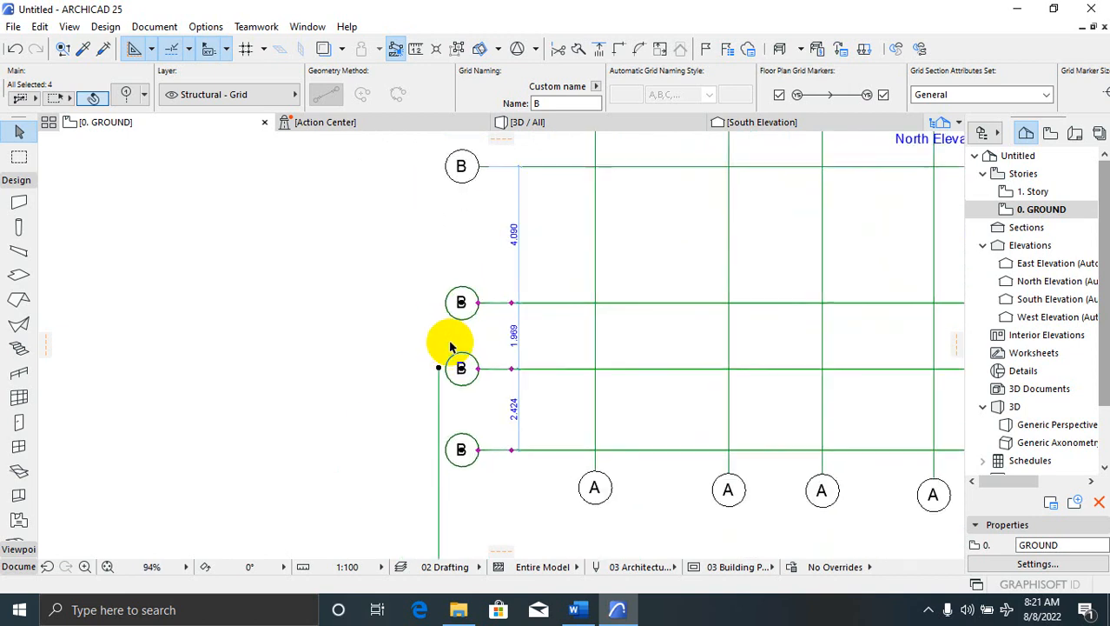
Move the lower B grid lines a further 90 so the top B bay measures 4.000
right_click(493, 359)
mouse_move(582, 352)
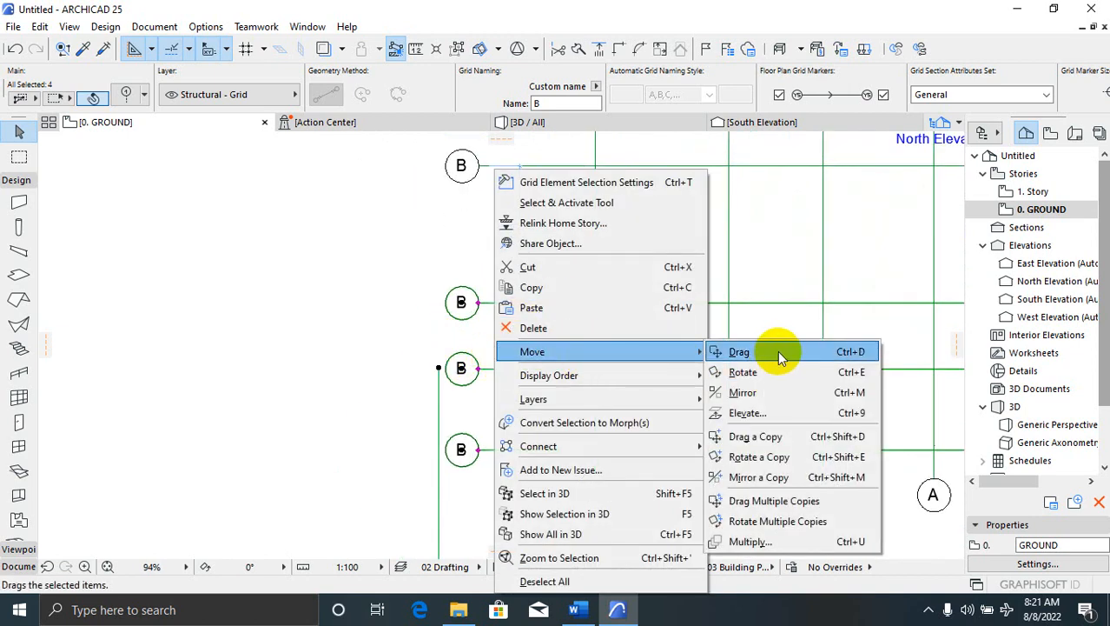
click(778, 354)
click(639, 427)
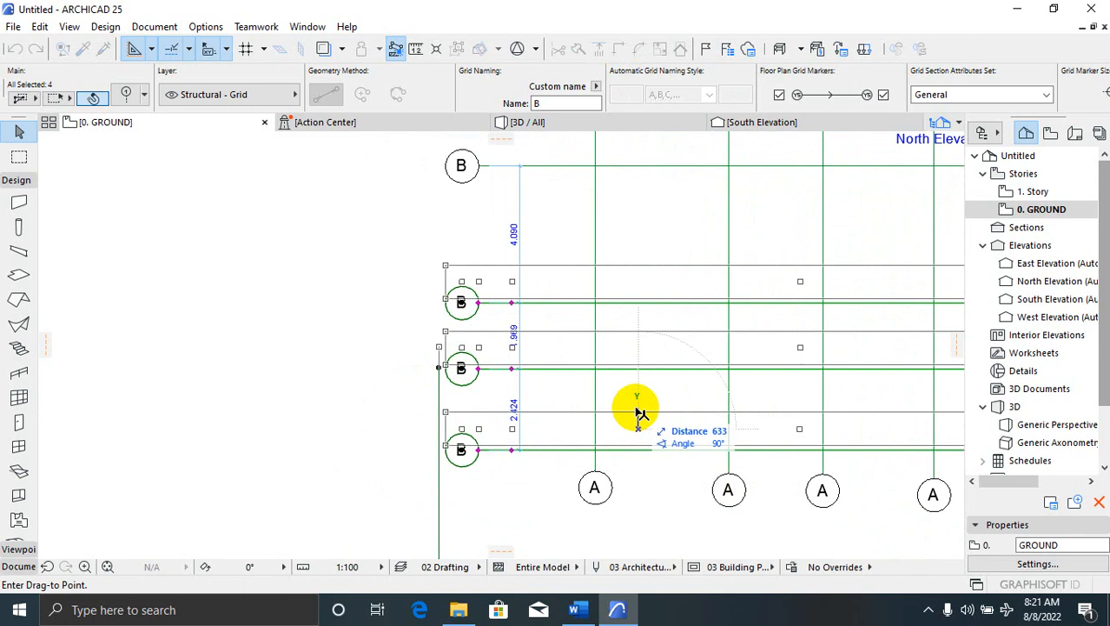
text(90)
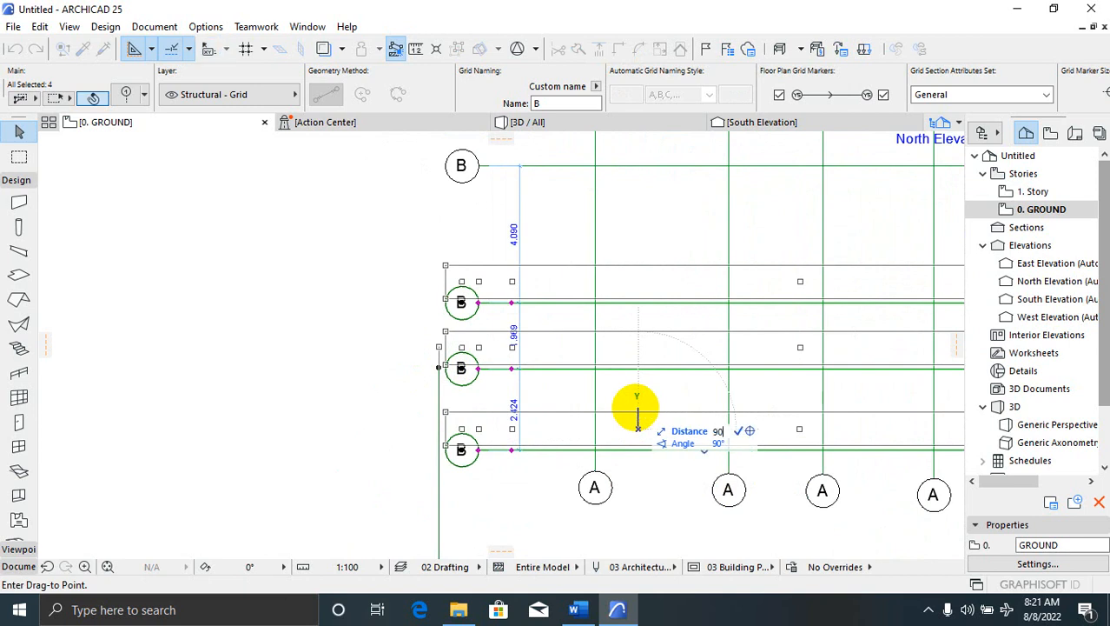
key(Return)
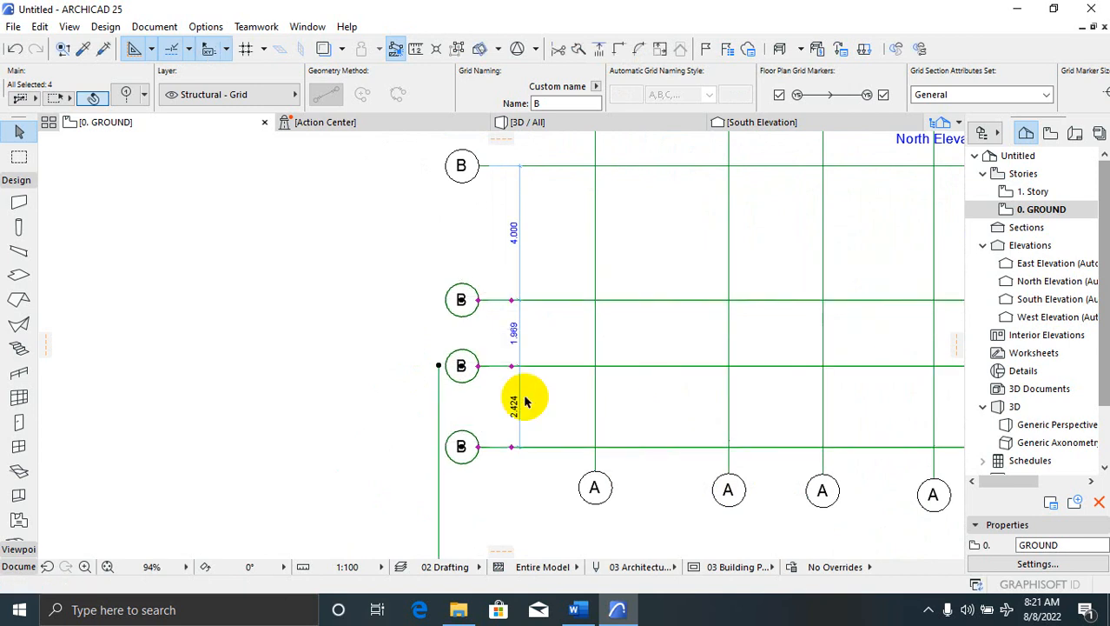
scroll(524, 225, up, 1)
scroll(512, 225, down, 2)
scroll(591, 330, up, 1)
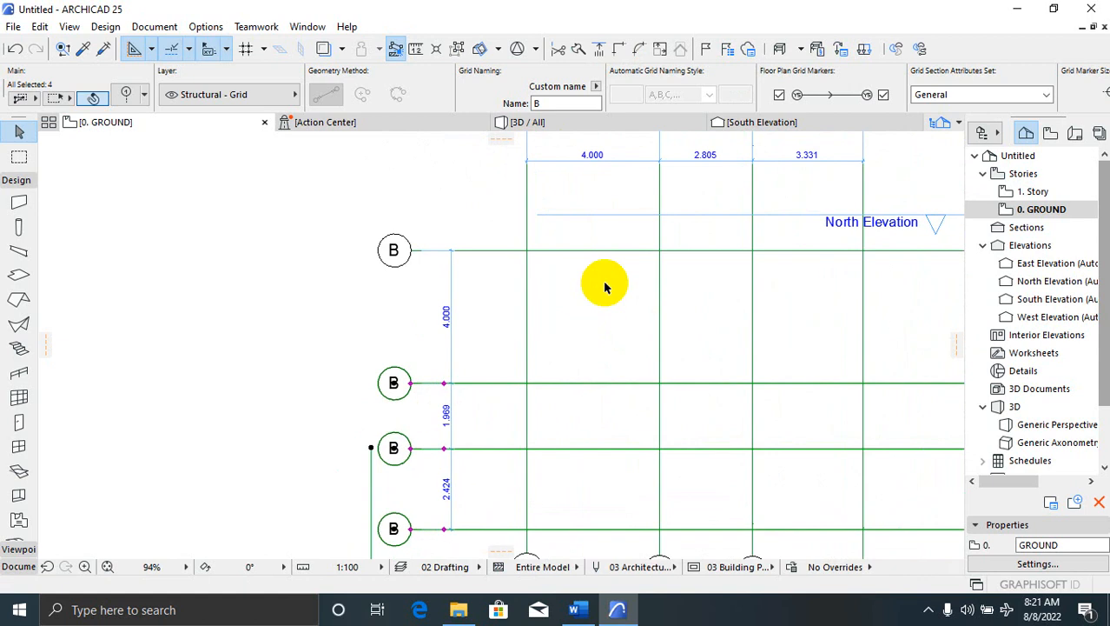
scroll(567, 347, down, 2)
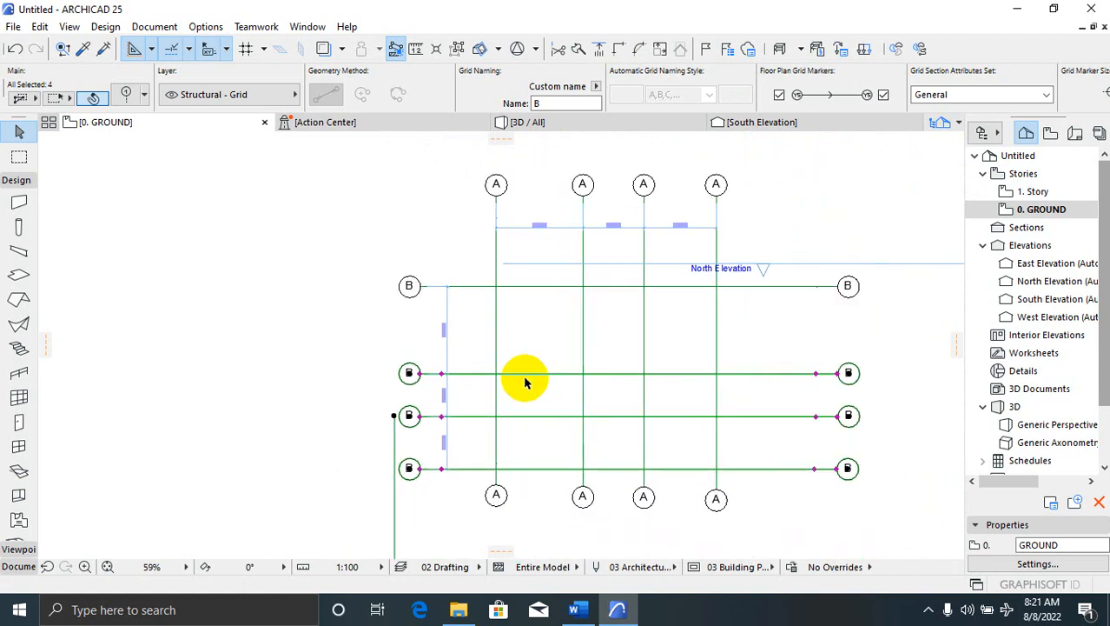
scroll(601, 341, up, 1)
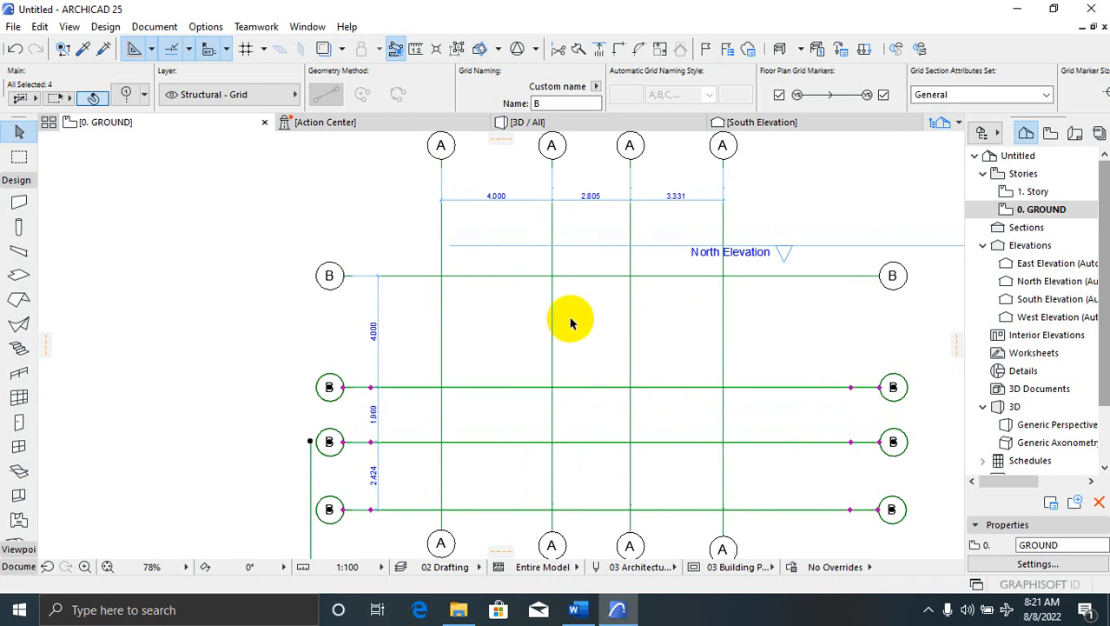
Drag the third A grid line 198 to the right, making its bays 3.003 and 3.133
click(631, 331)
right_click(633, 334)
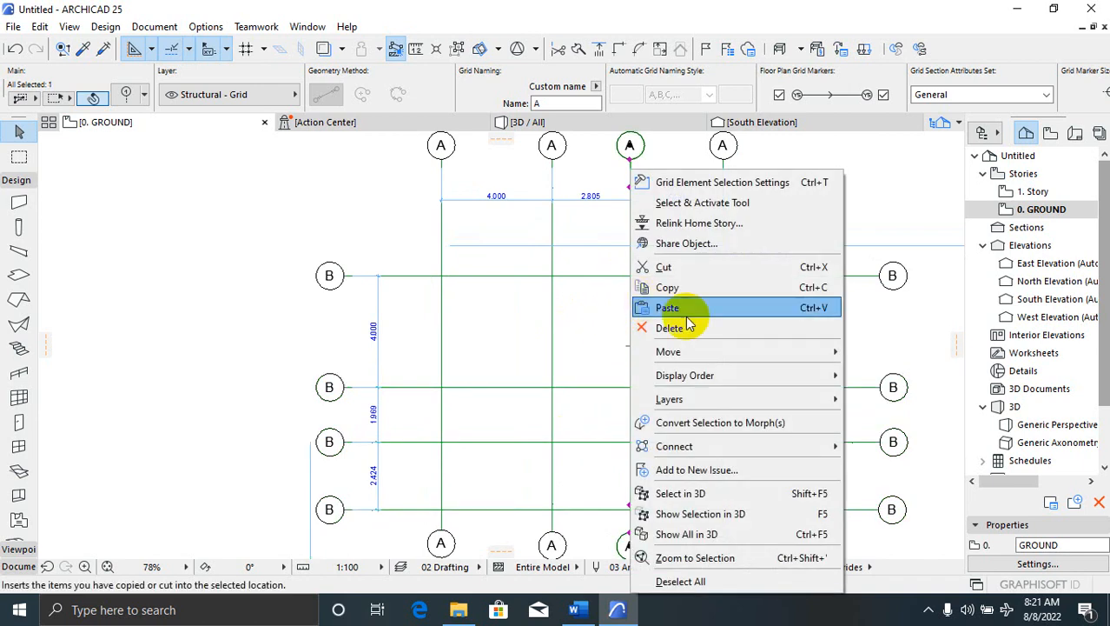
mouse_move(736, 358)
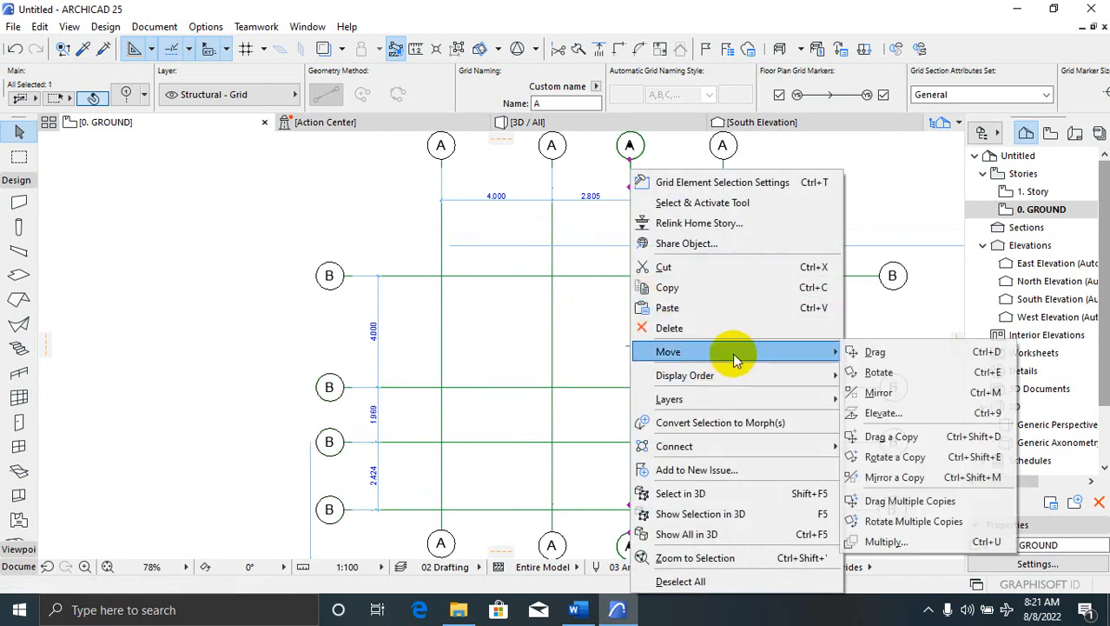
click(880, 352)
click(666, 358)
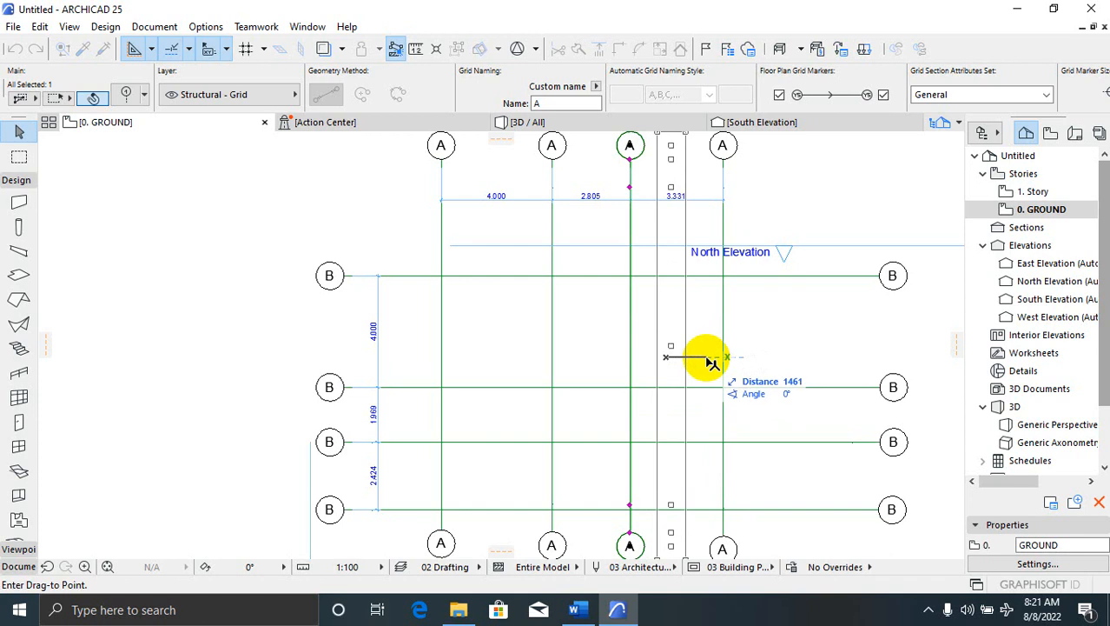
text(198)
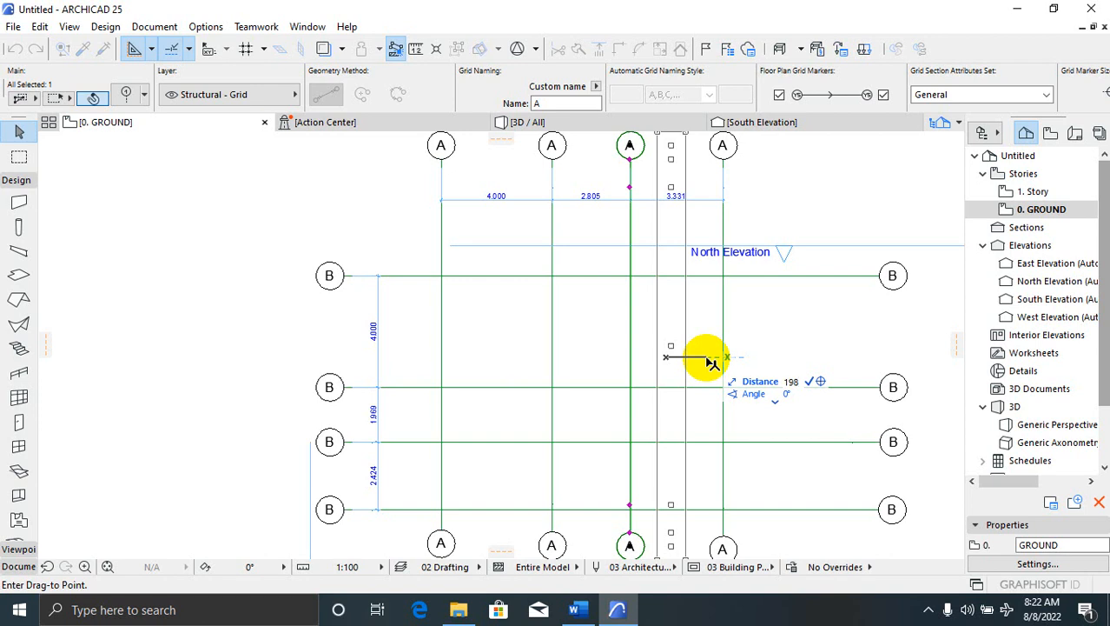
key(Return)
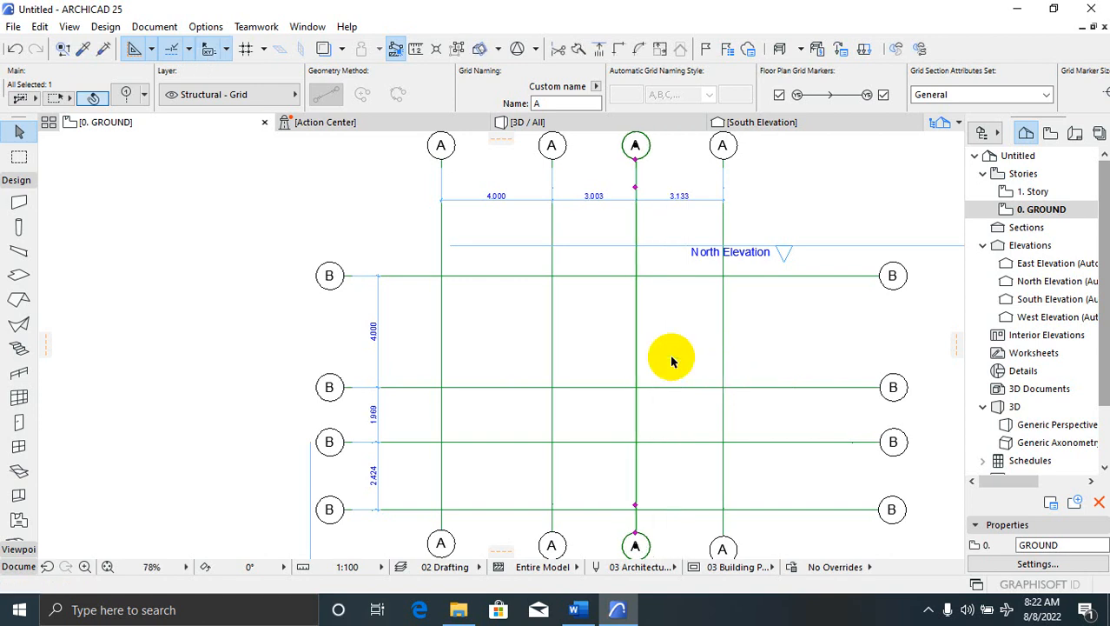
right_click(672, 361)
click(587, 228)
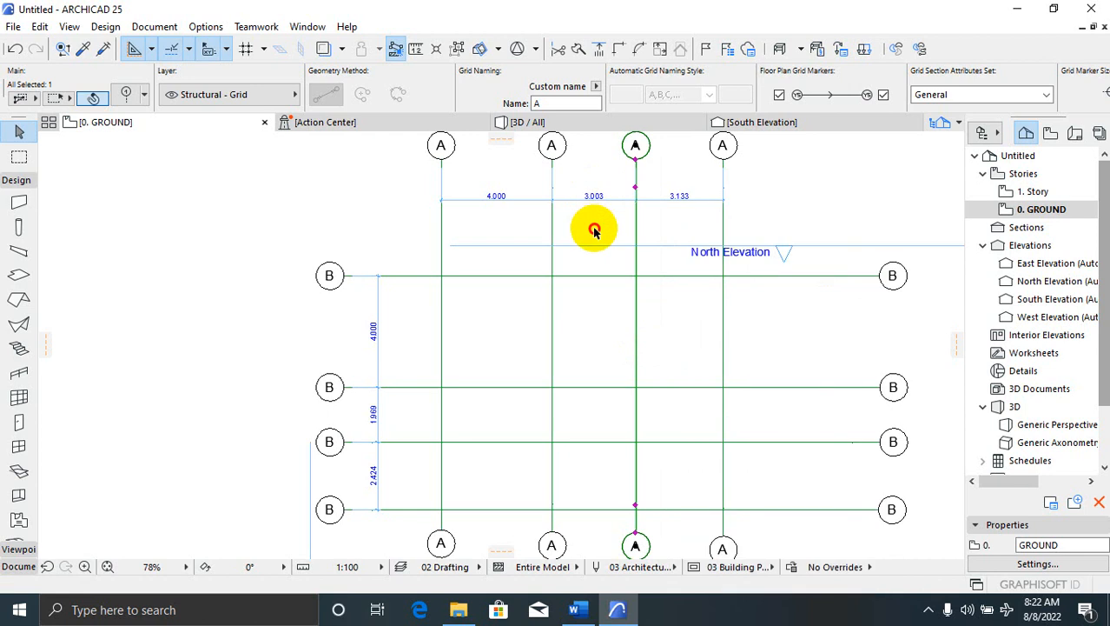
scroll(599, 209, up, 2)
scroll(604, 200, up, 3)
scroll(600, 204, down, 6)
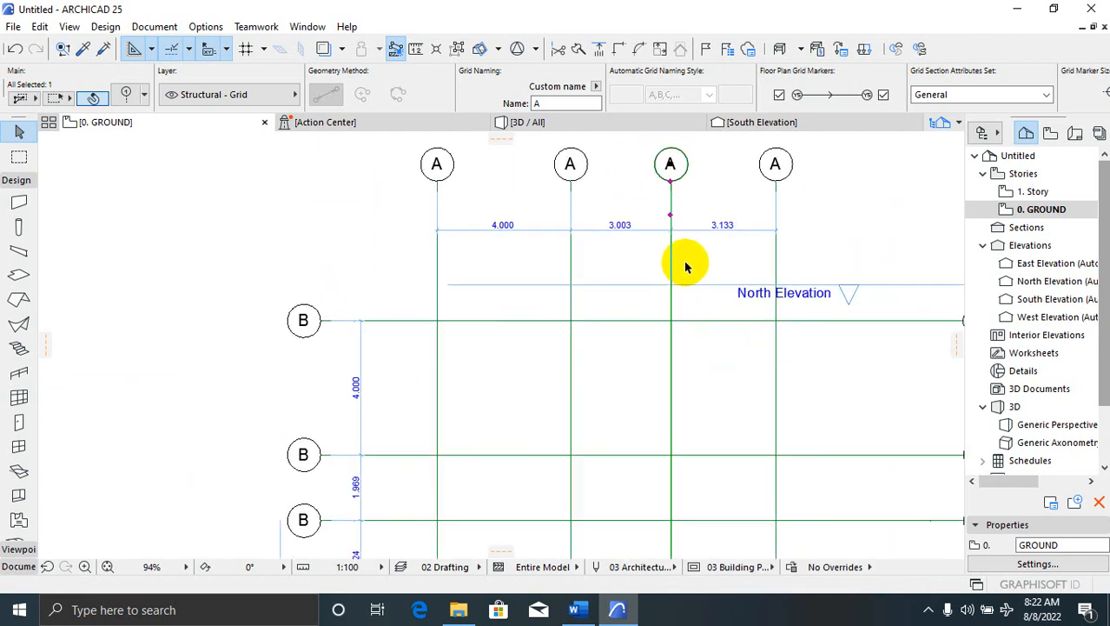
scroll(639, 378, up, 1)
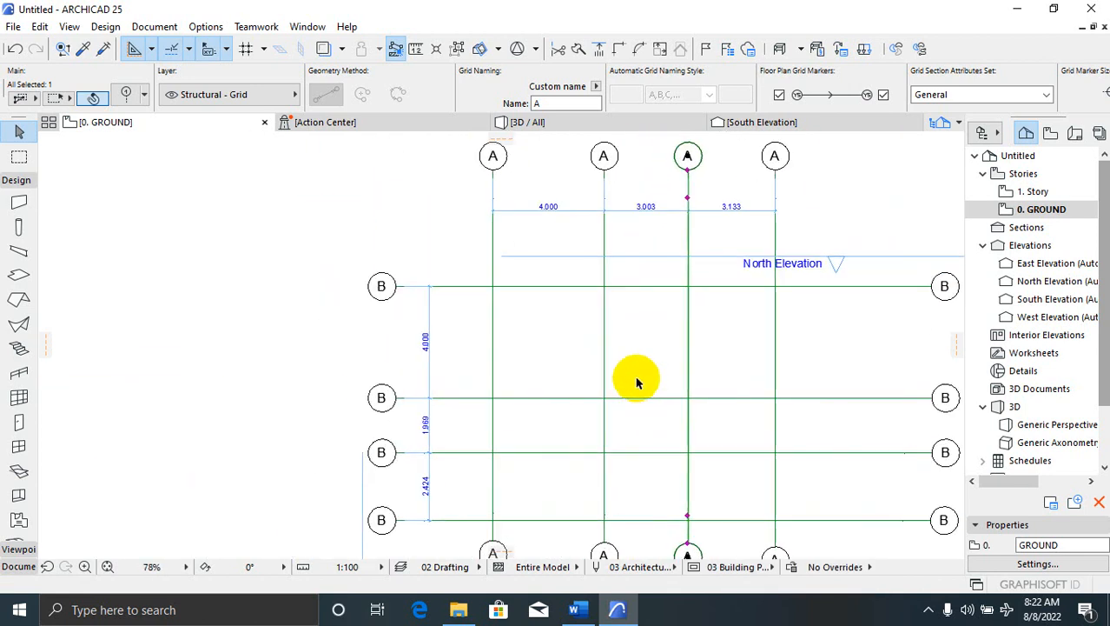
scroll(655, 330, down, 2)
scroll(608, 451, up, 2)
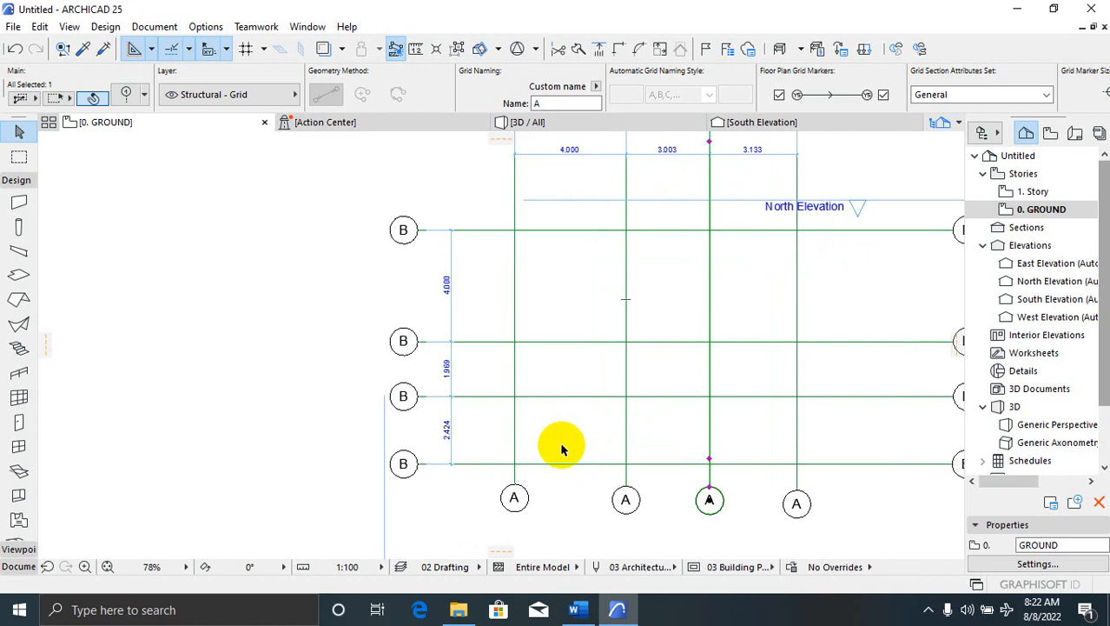
scroll(578, 471, down, 1)
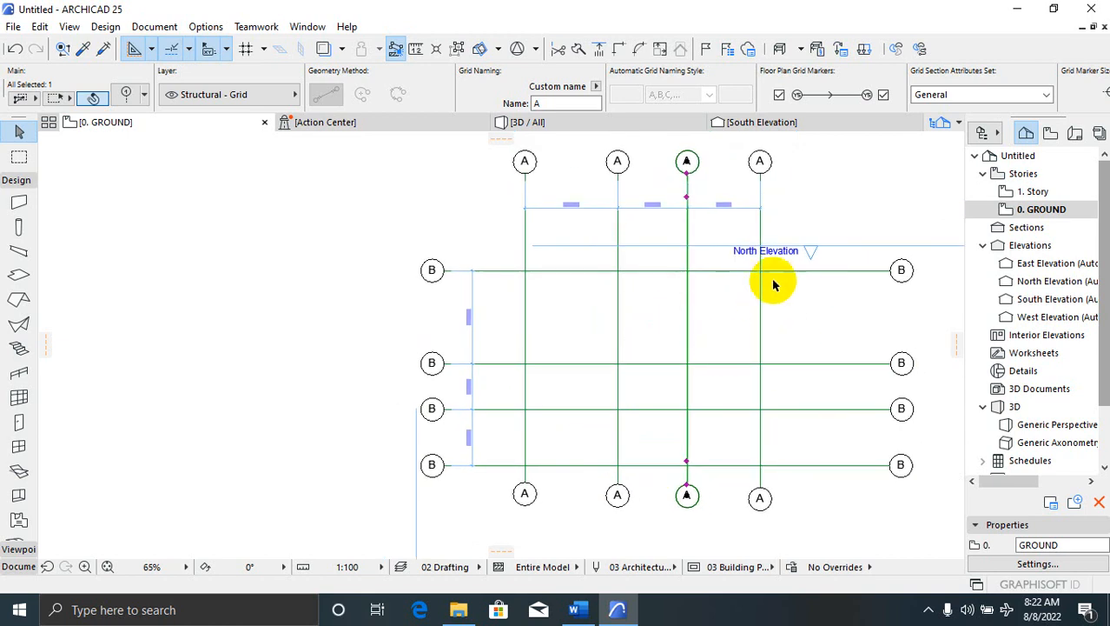
scroll(711, 236, up, 2)
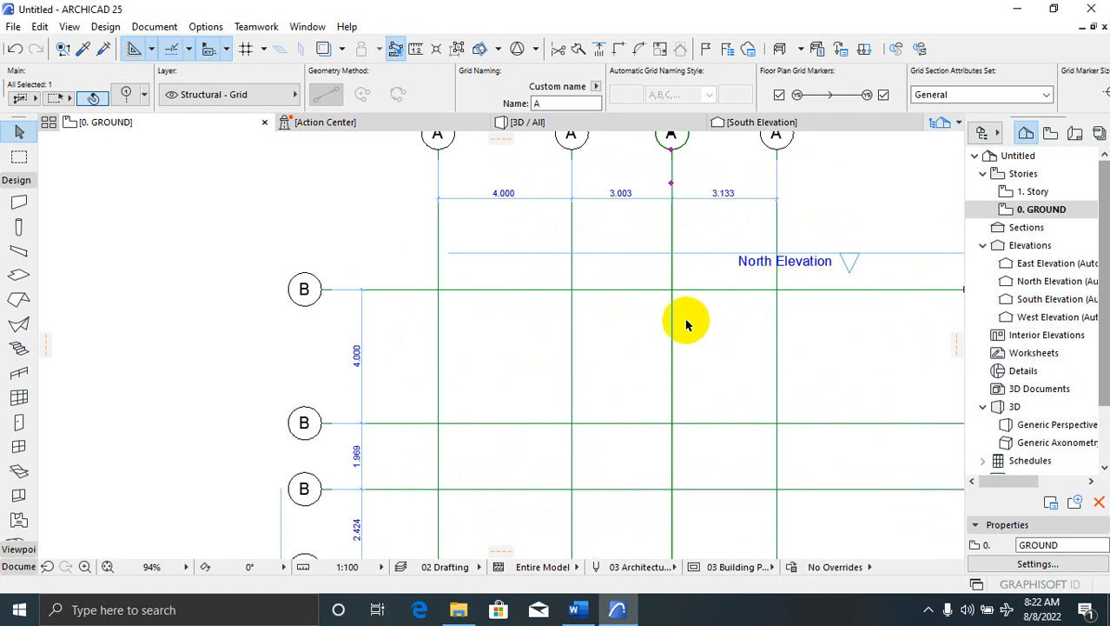
scroll(660, 296, up, 1)
Move the rightmost A grid line 1500 to the left so its bay measures 1.633
click(753, 339)
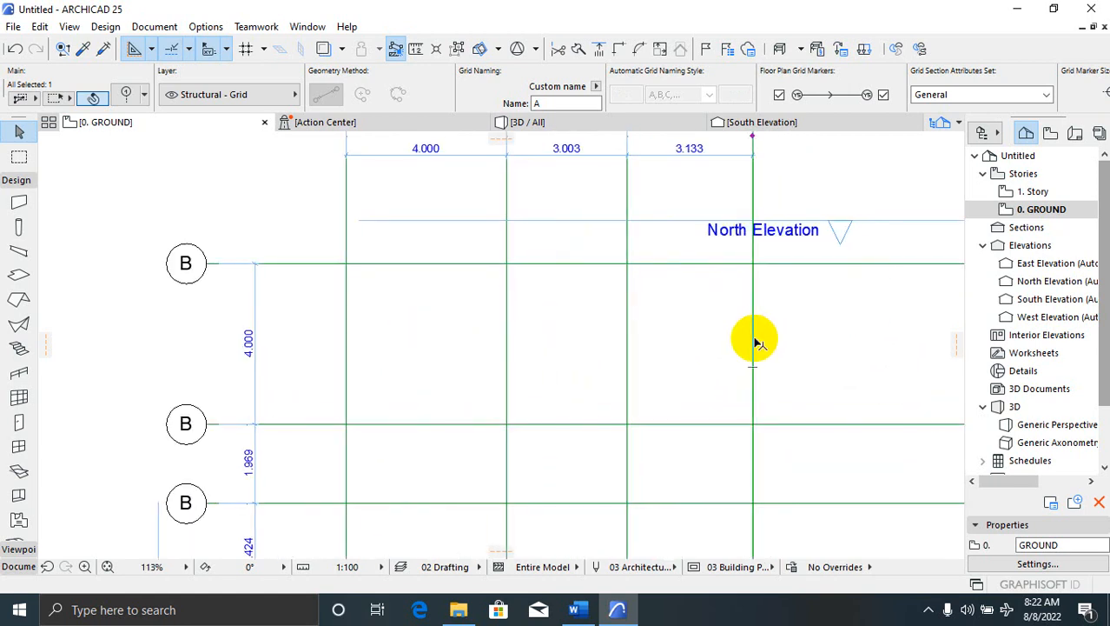
right_click(752, 337)
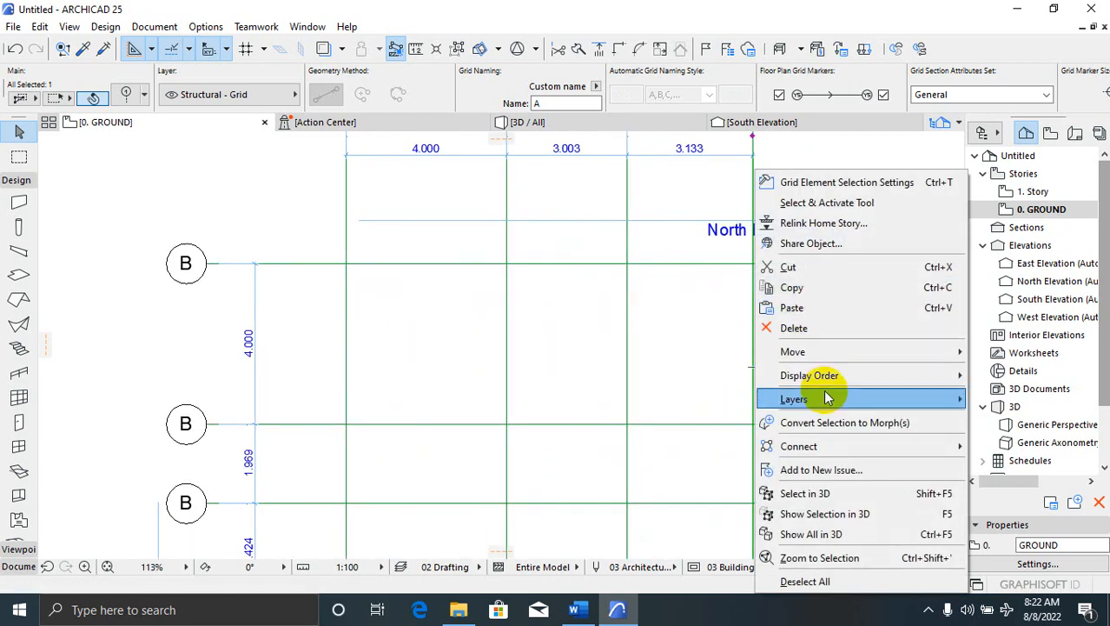
mouse_move(875, 356)
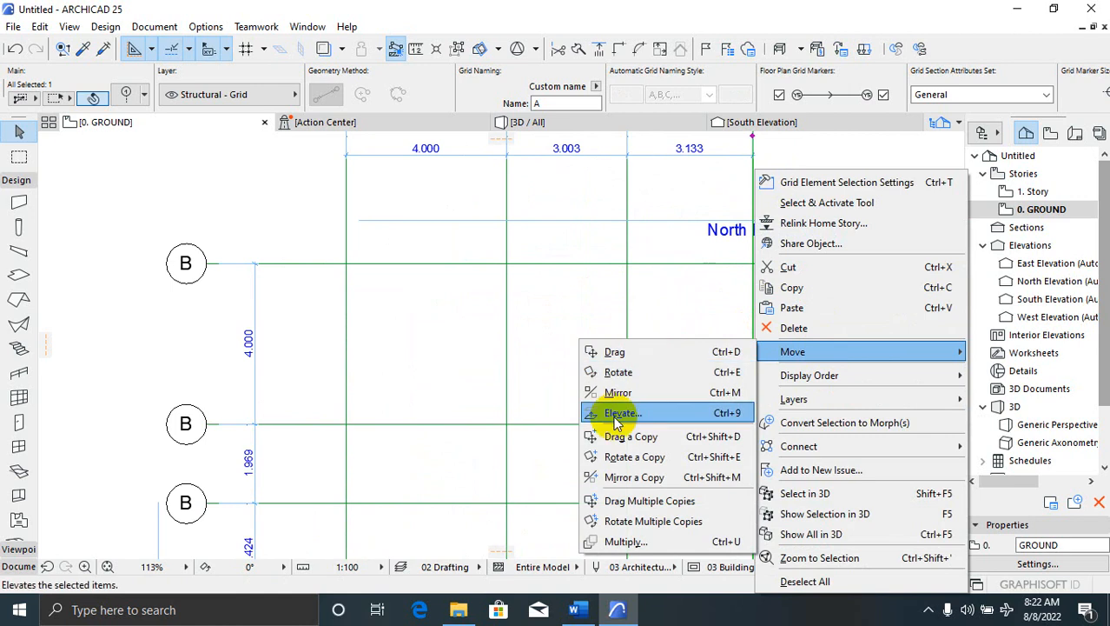
click(645, 352)
click(686, 367)
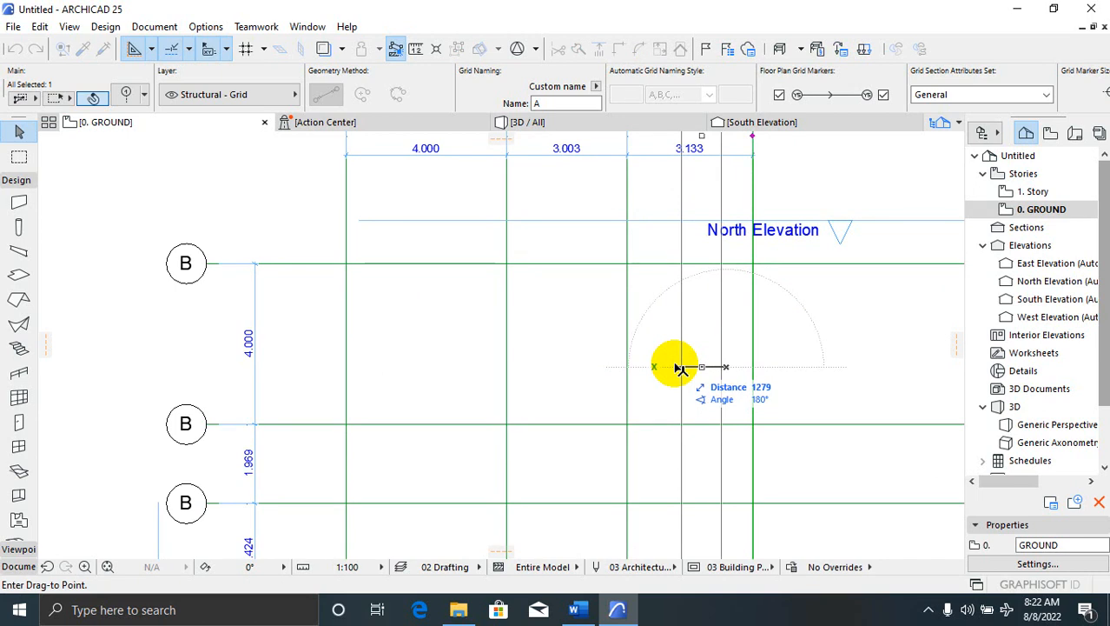
text(1500)
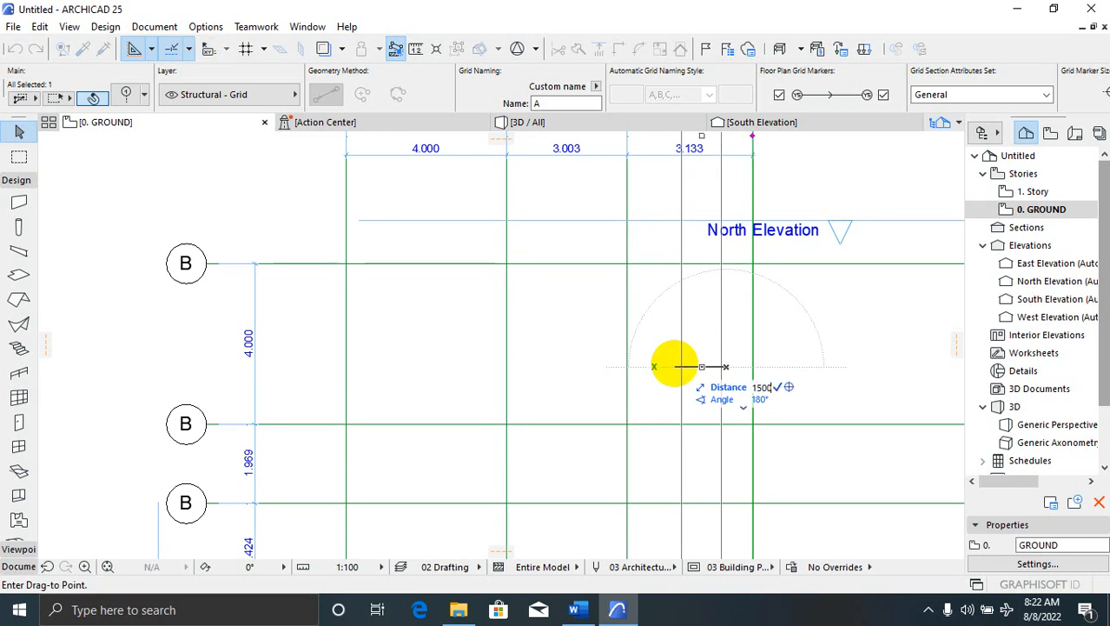
key(Return)
scroll(719, 247, down, 3)
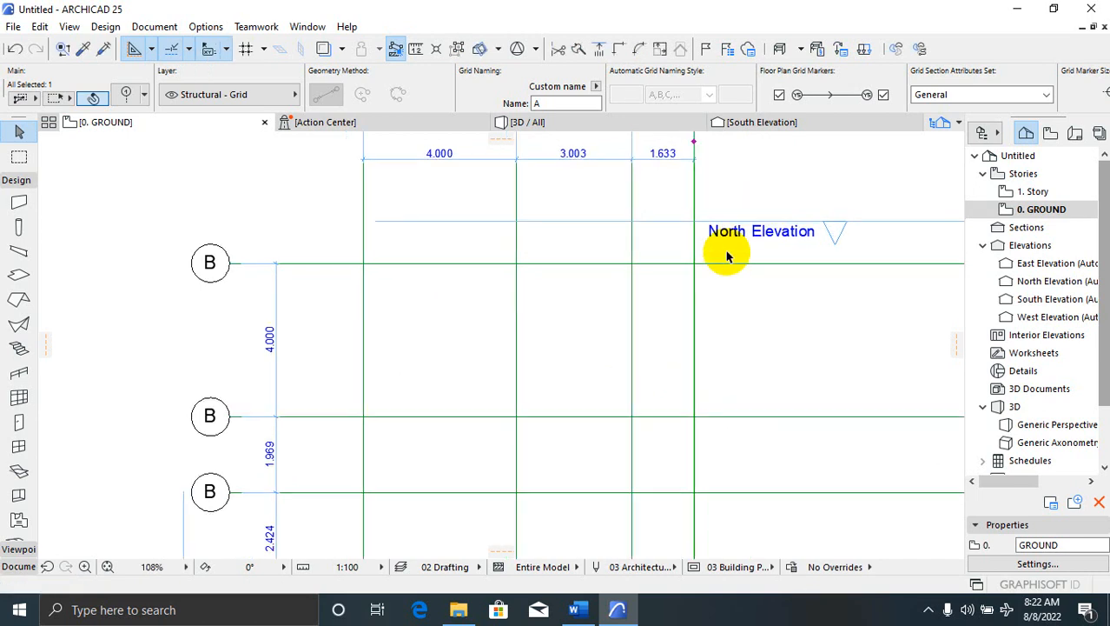
scroll(441, 446, up, 1)
Delete the third and bottom B grid lines
click(468, 425)
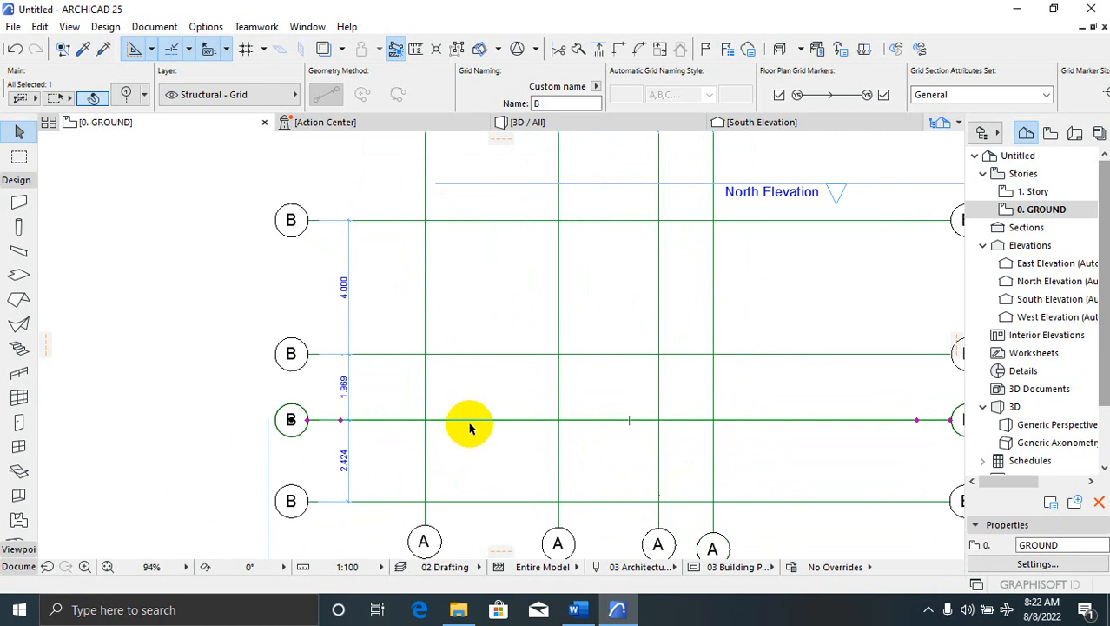
key(Delete)
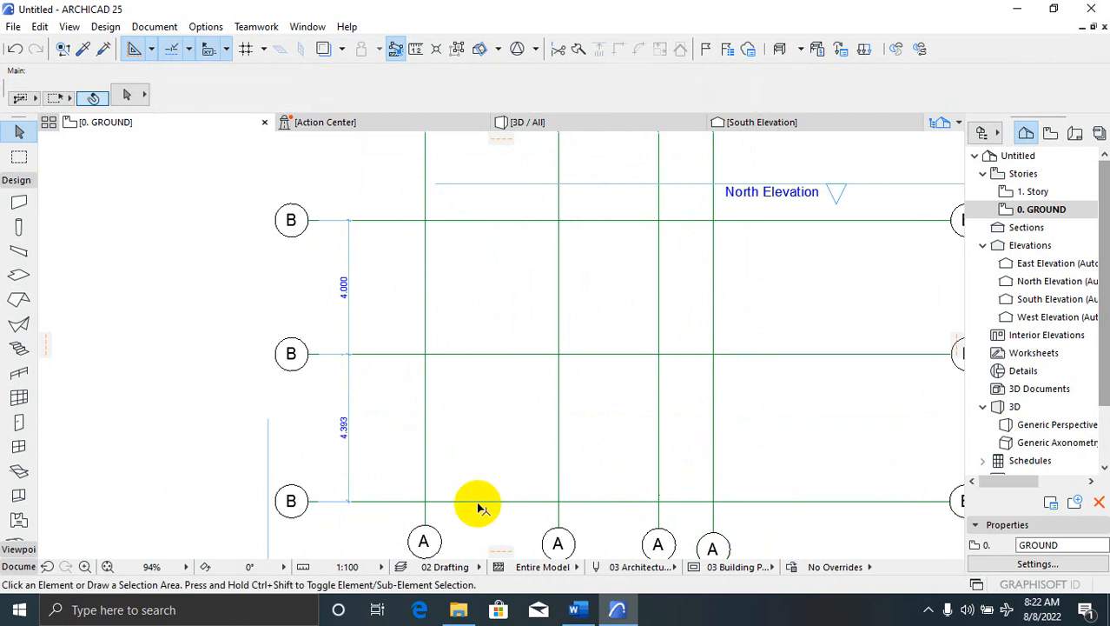
click(479, 498)
click(489, 508)
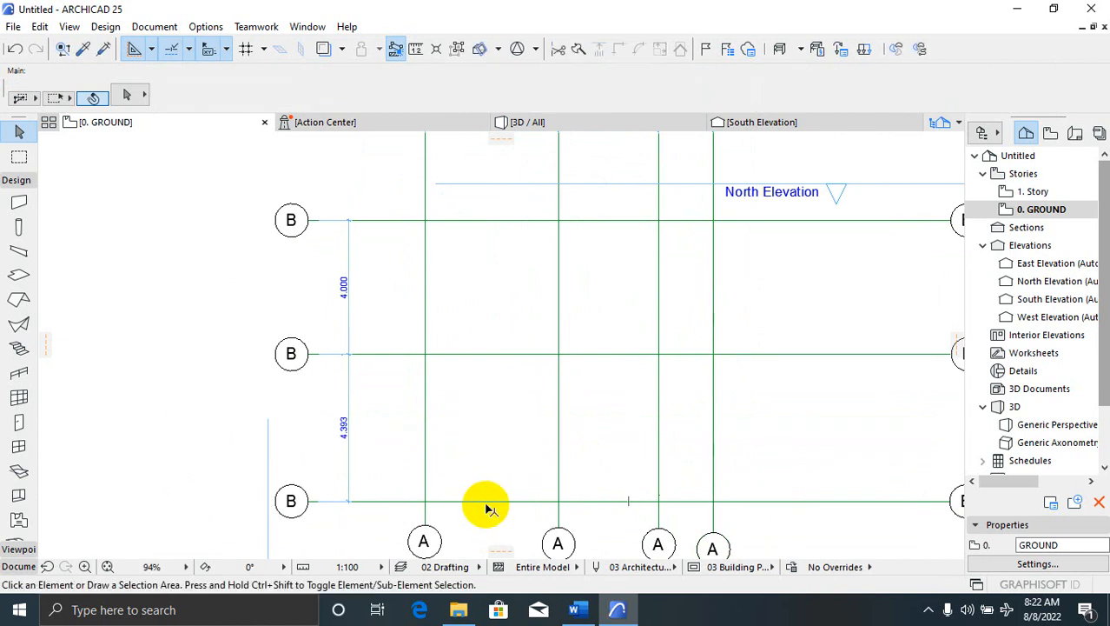
key(Delete)
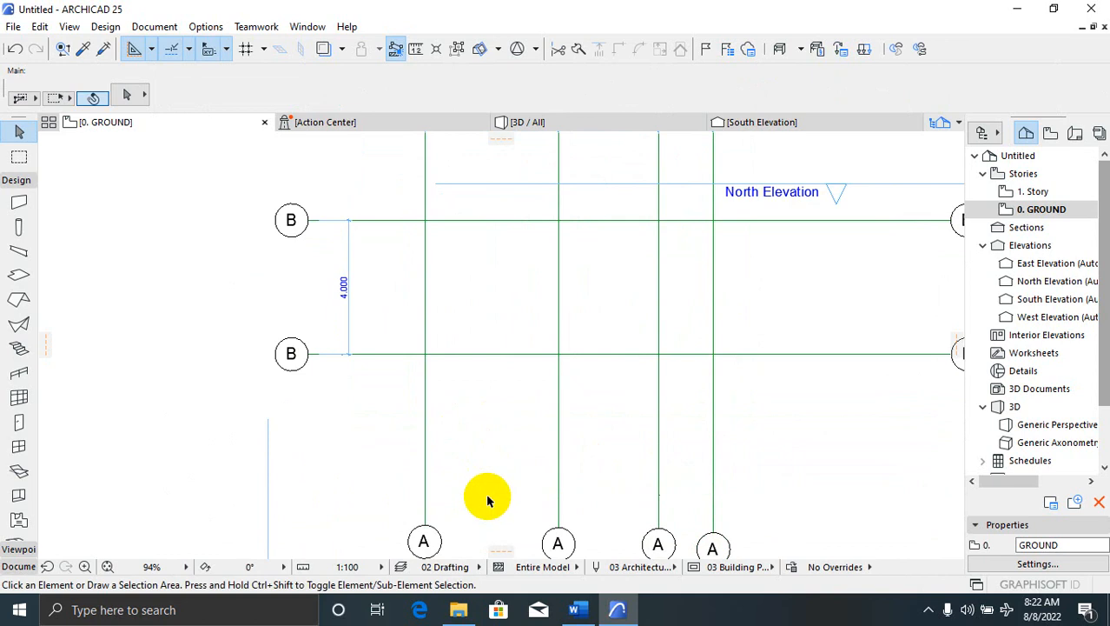
scroll(488, 495, down, 4)
scroll(542, 370, up, 5)
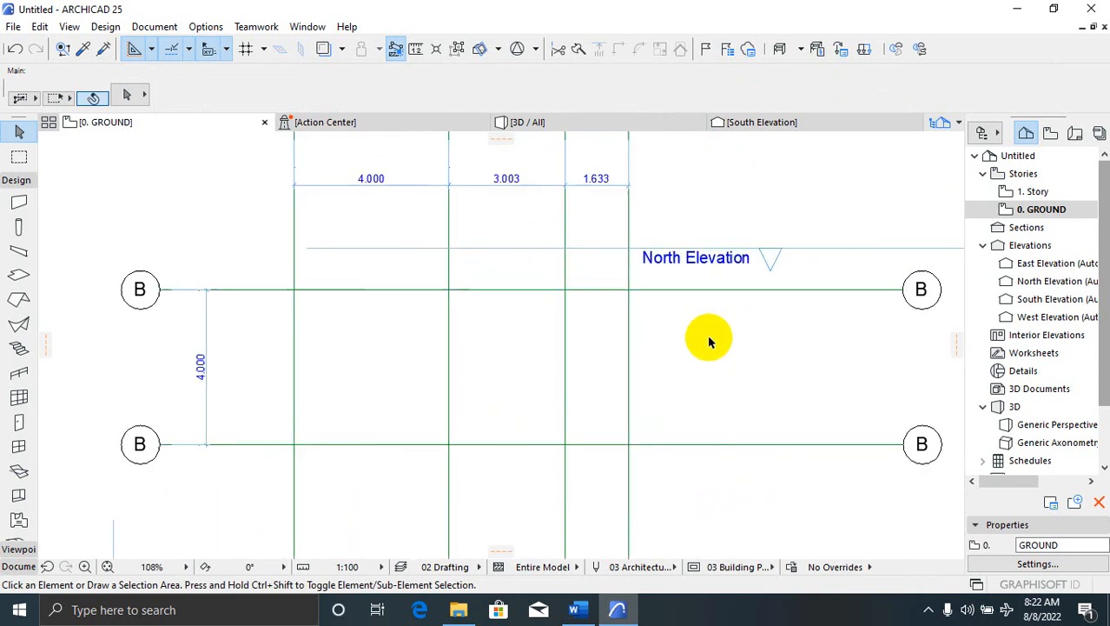
Try copying and dragging the top B grid line downward, cancelling and undoing both attempts
click(577, 448)
right_click(578, 448)
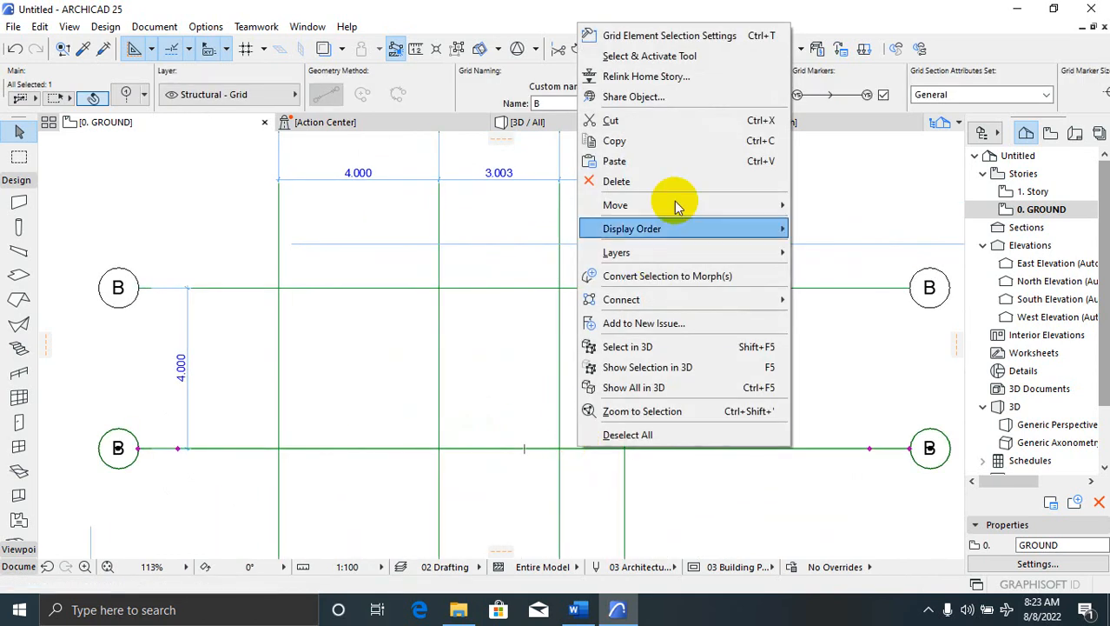
click(578, 336)
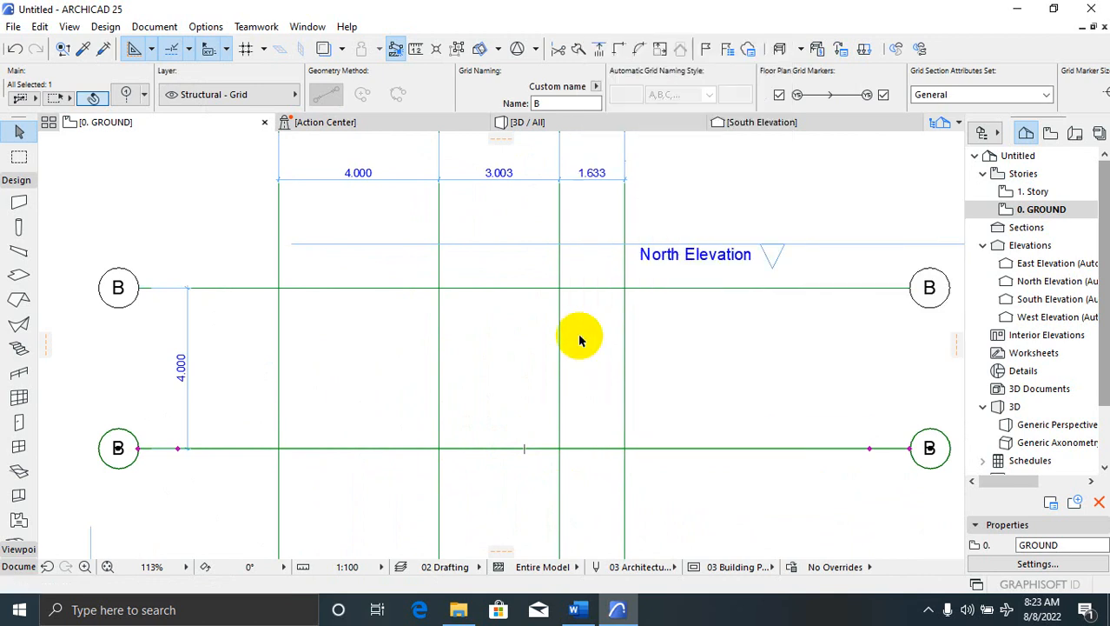
click(668, 290)
right_click(660, 298)
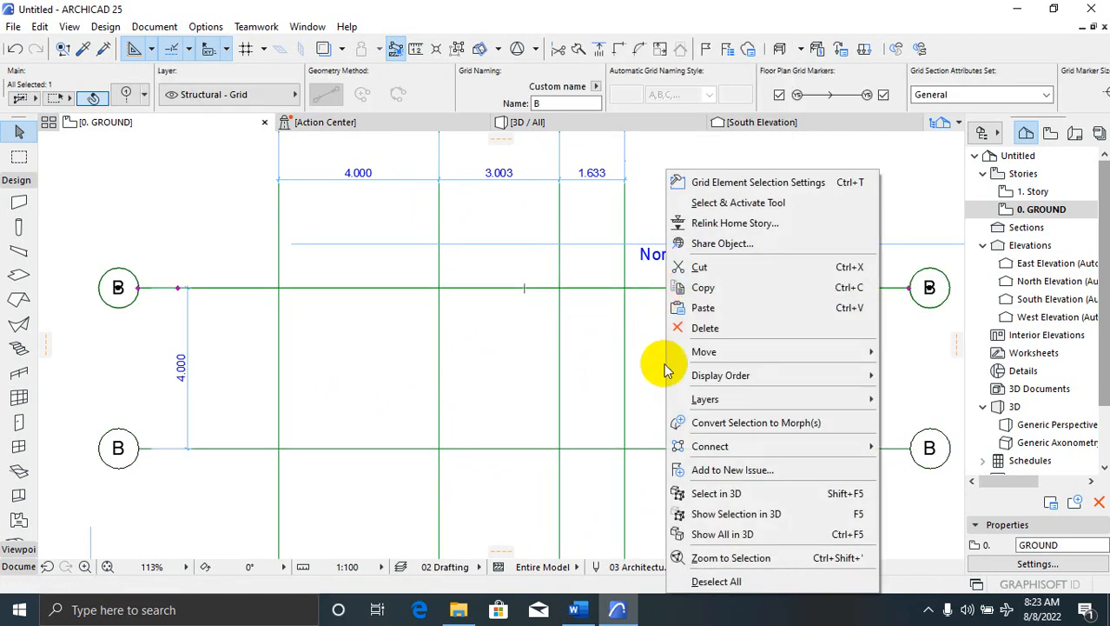
mouse_move(711, 352)
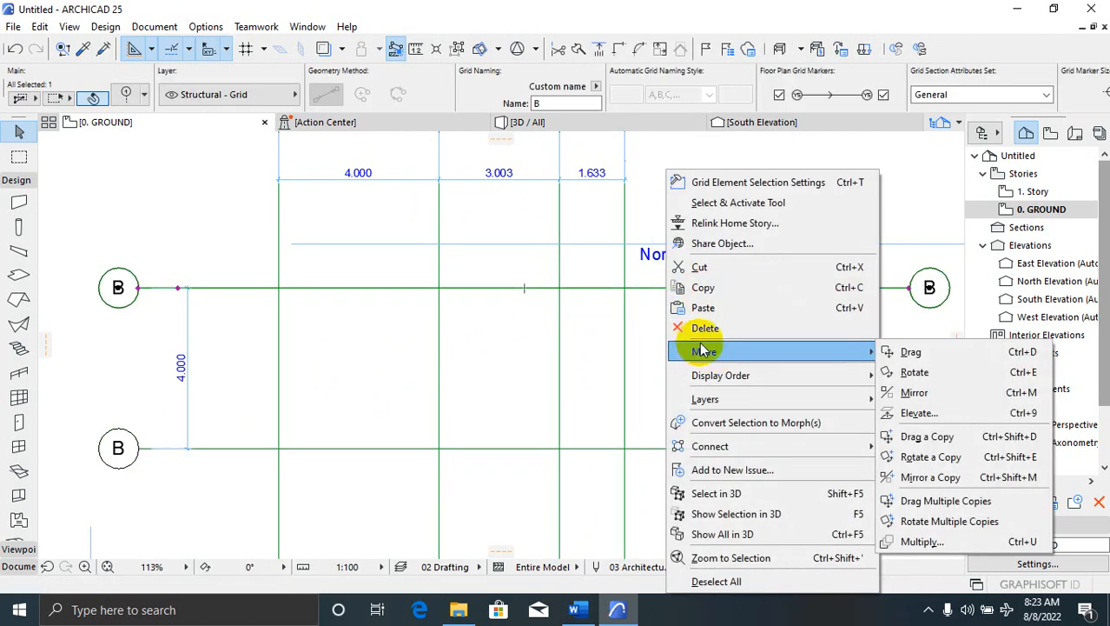
click(916, 436)
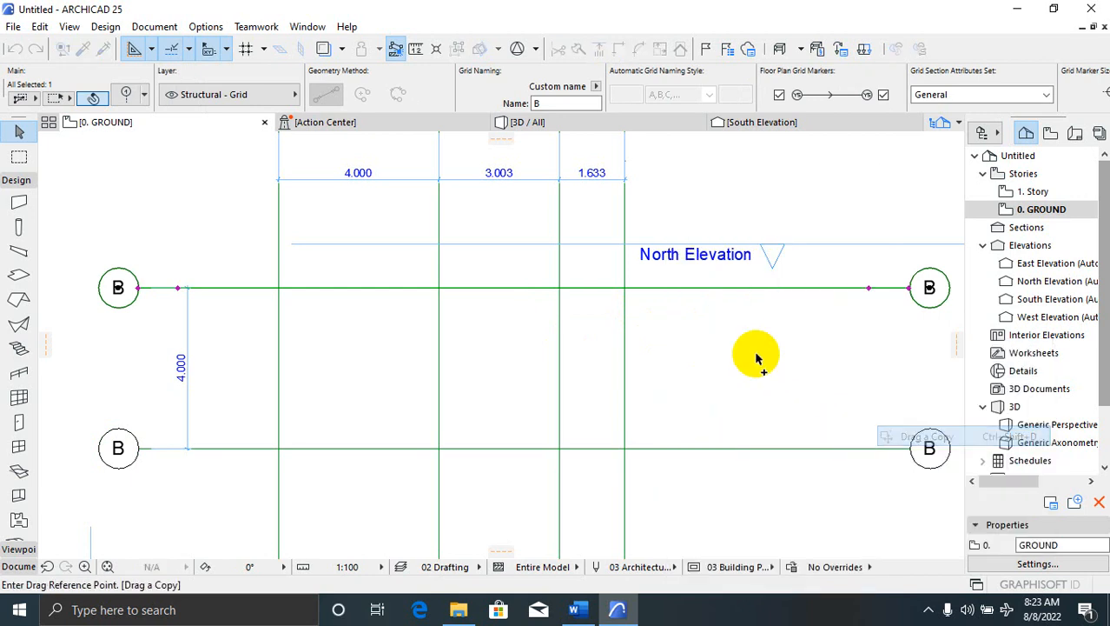
click(674, 299)
text(1808)
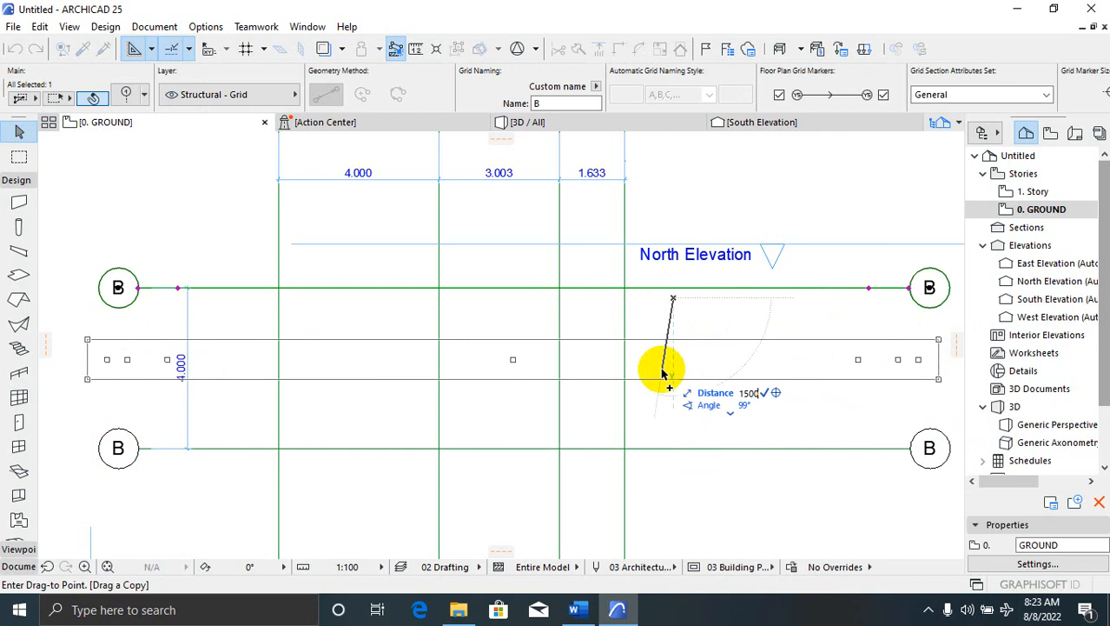
key(Escape)
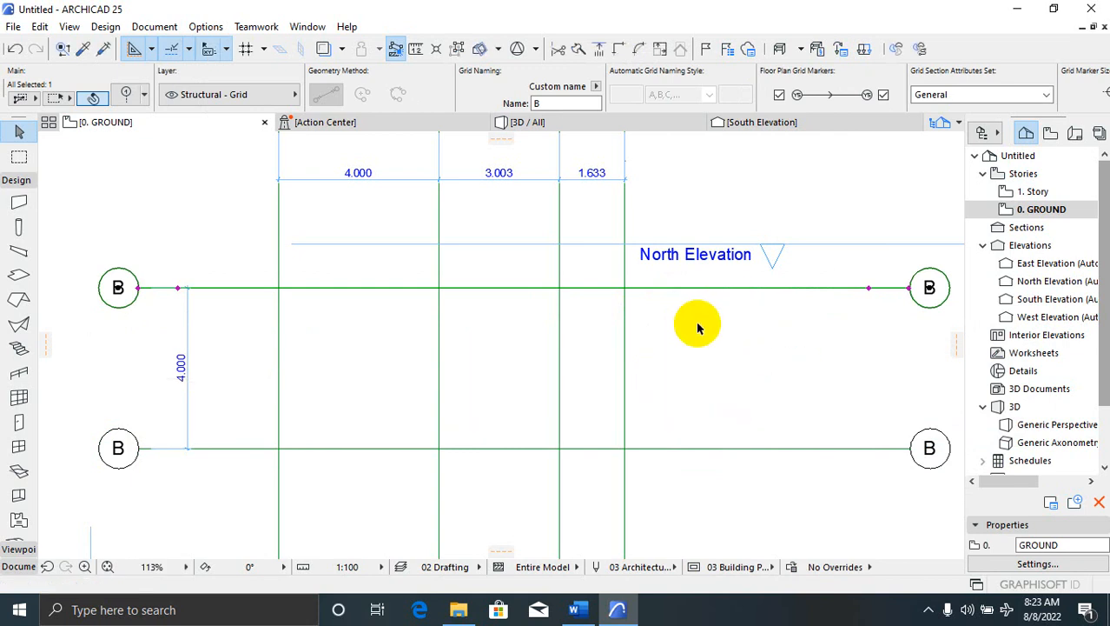
click(671, 289)
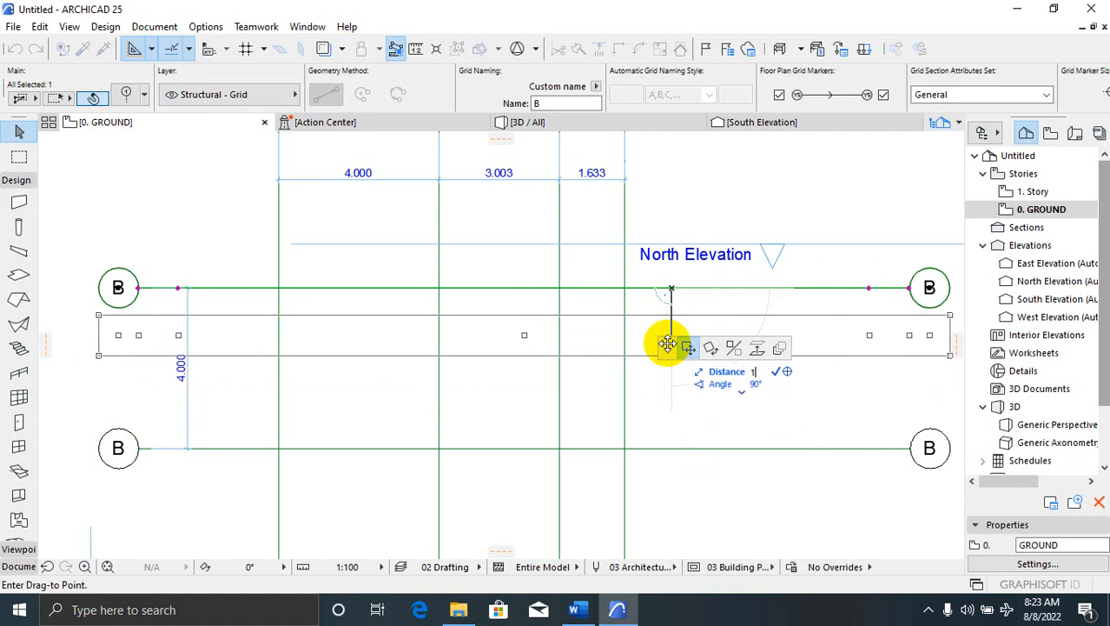
click(671, 349)
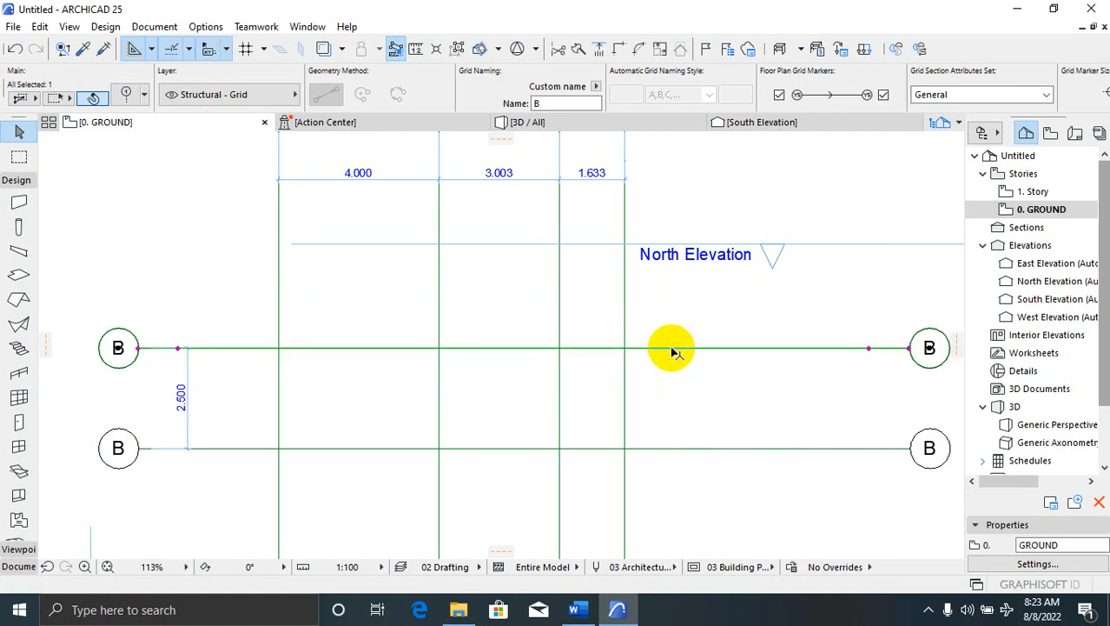
key(ctrl+z)
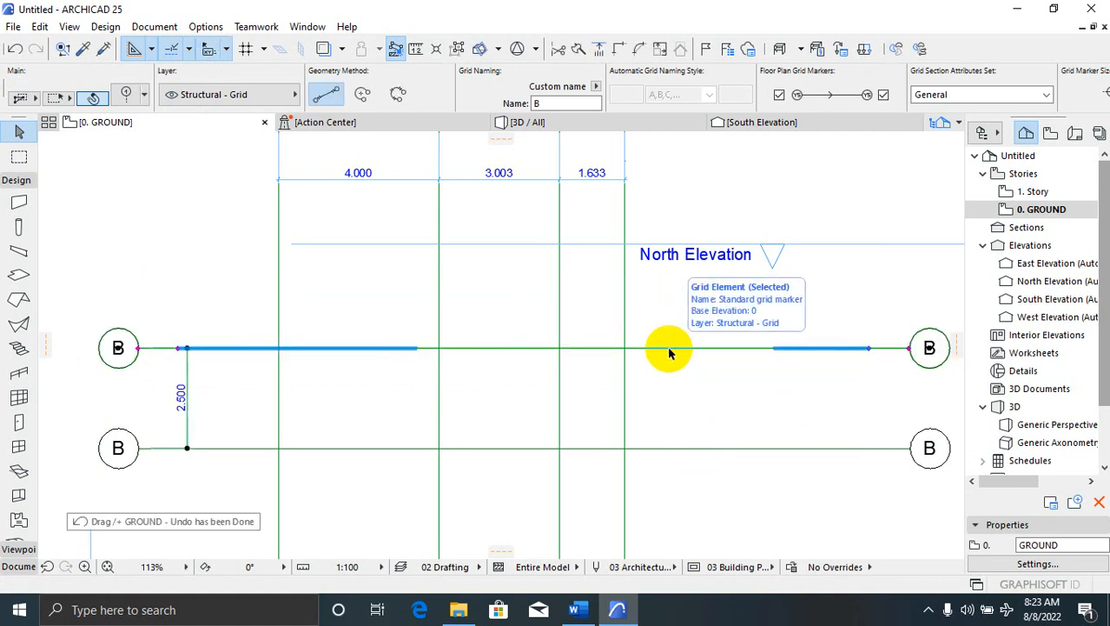
Place a copy of the top B grid line midway between the two remaining B lines
click(680, 288)
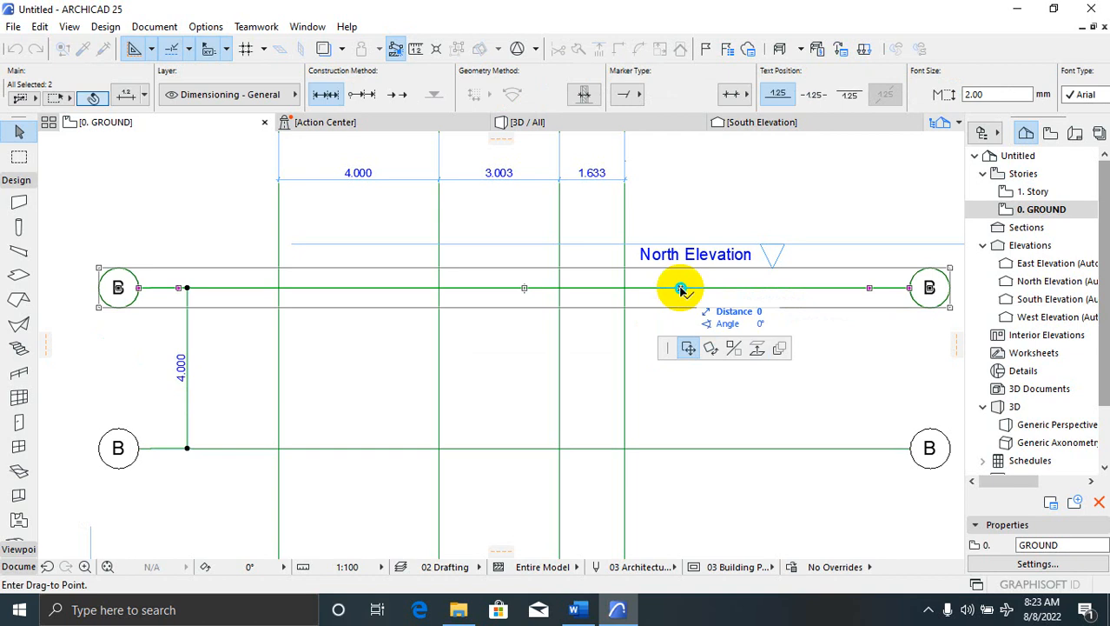
right_click(680, 289)
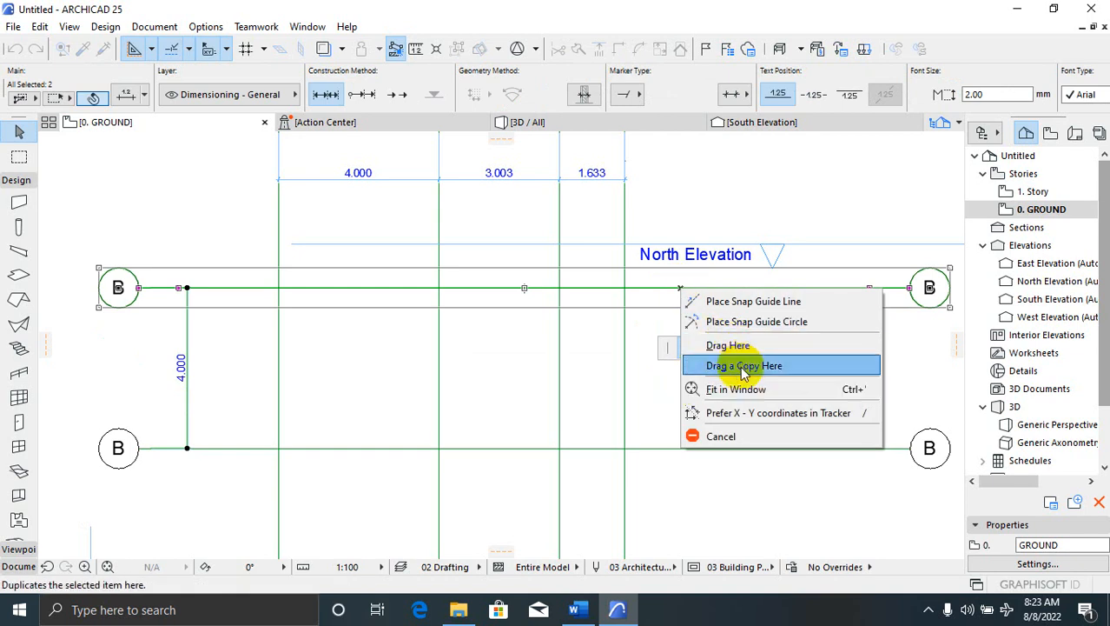
click(743, 369)
click(688, 339)
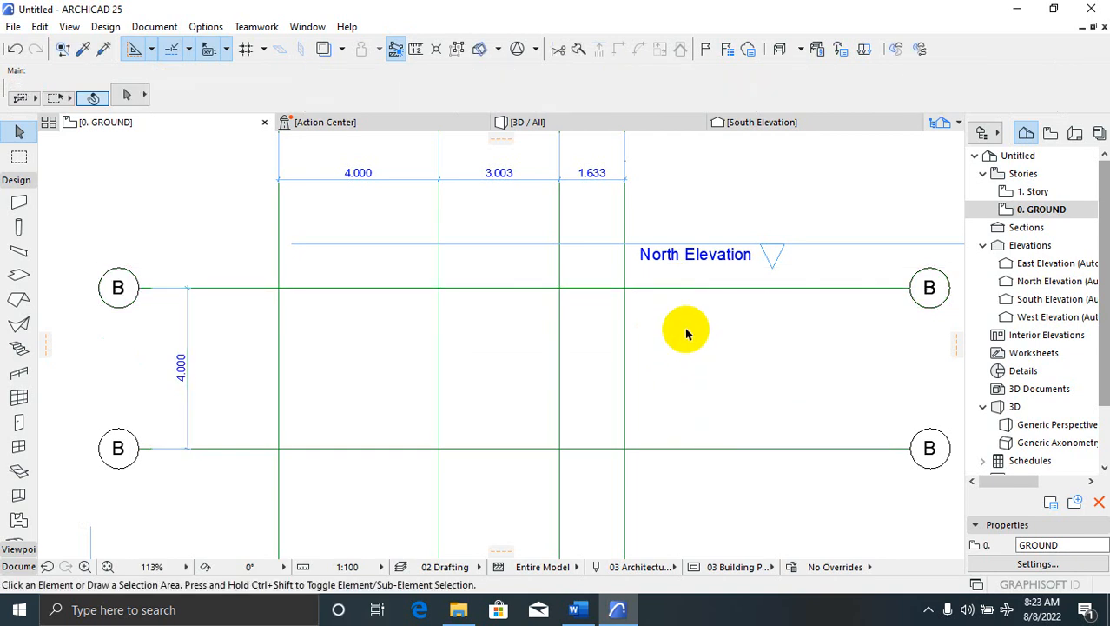
click(666, 290)
right_click(667, 295)
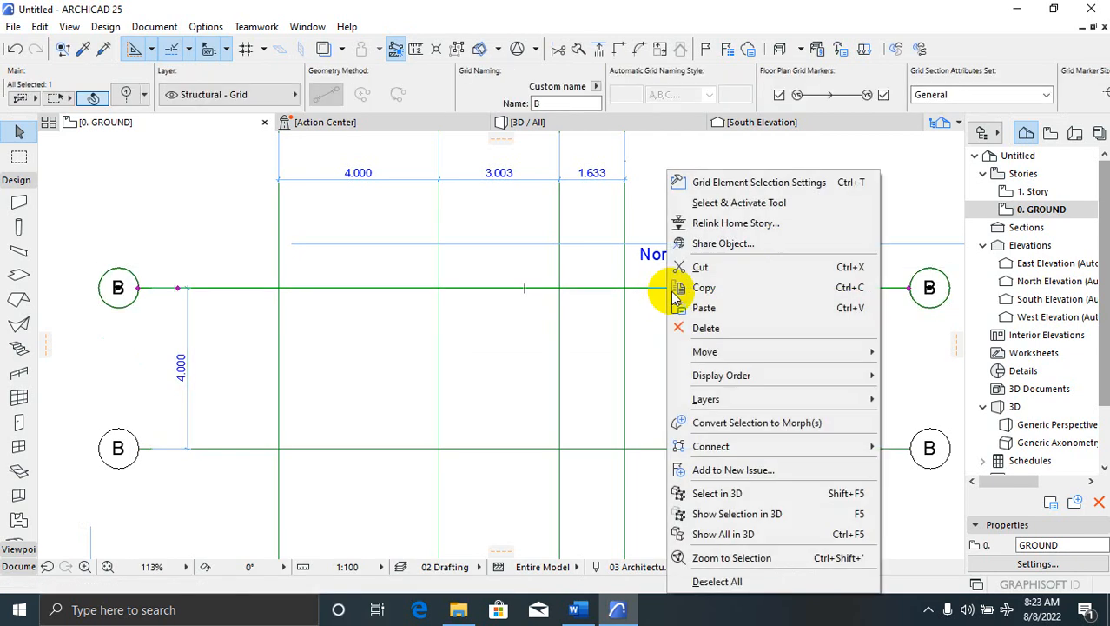
mouse_move(747, 351)
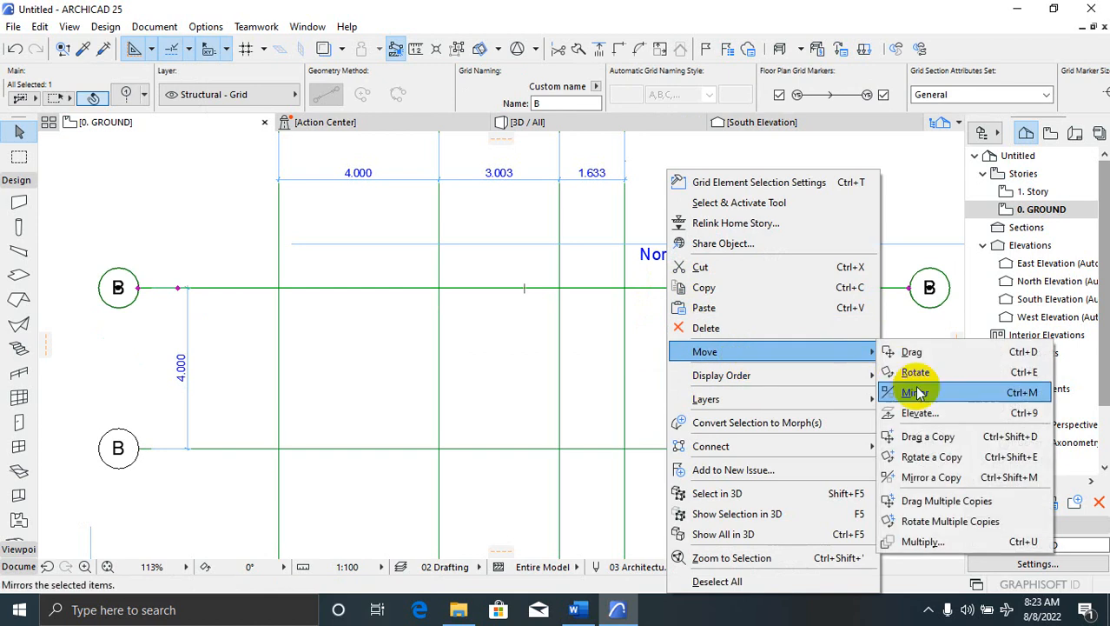
click(928, 436)
click(674, 288)
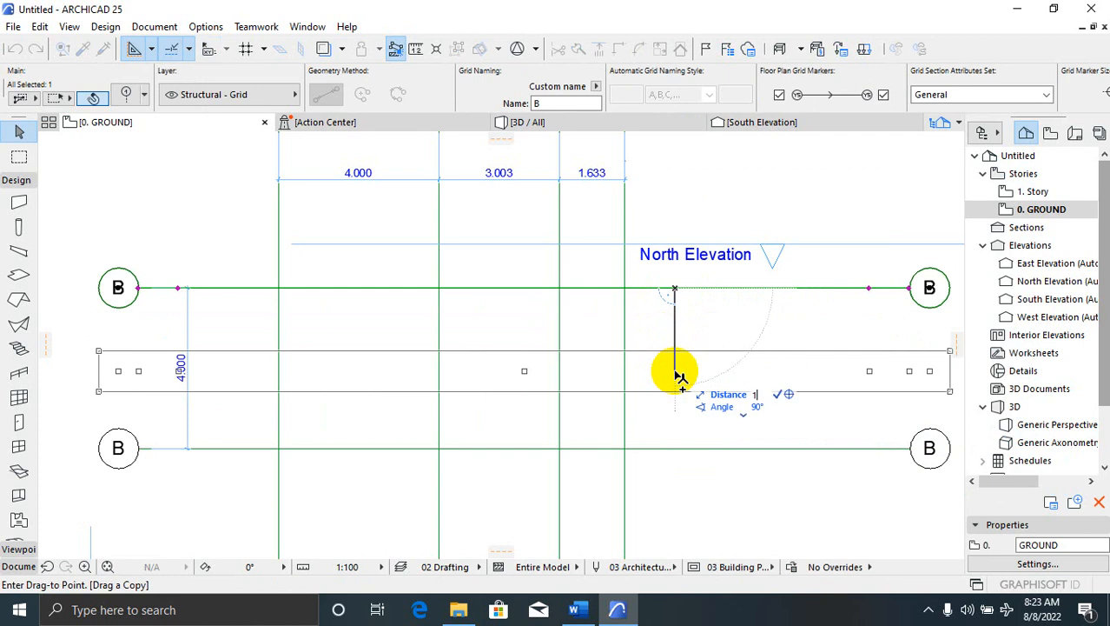
click(671, 348)
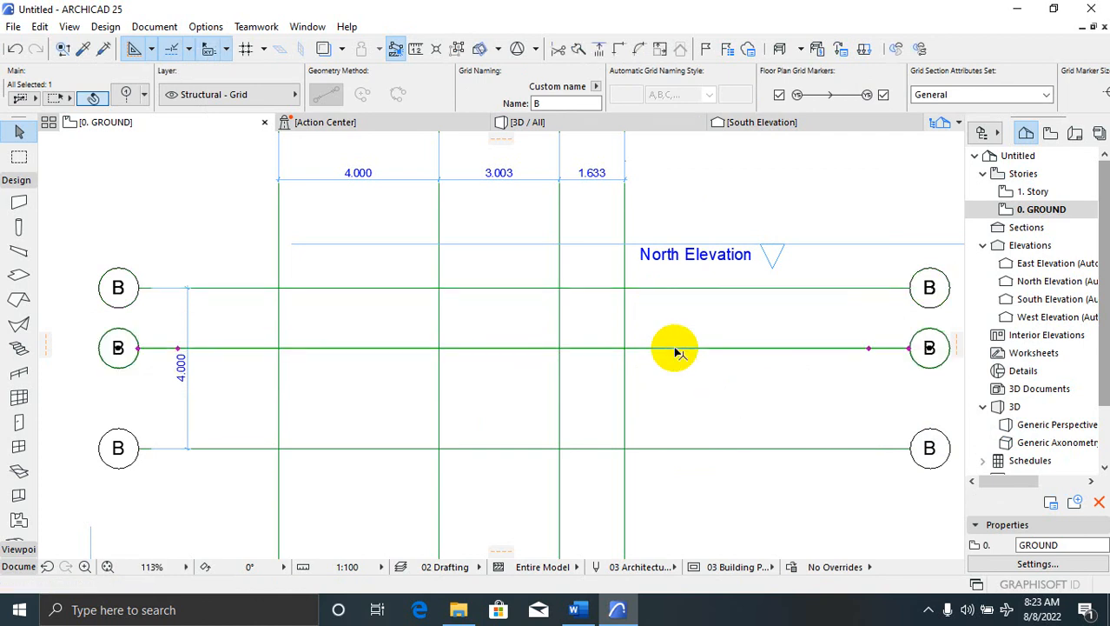
key(Escape)
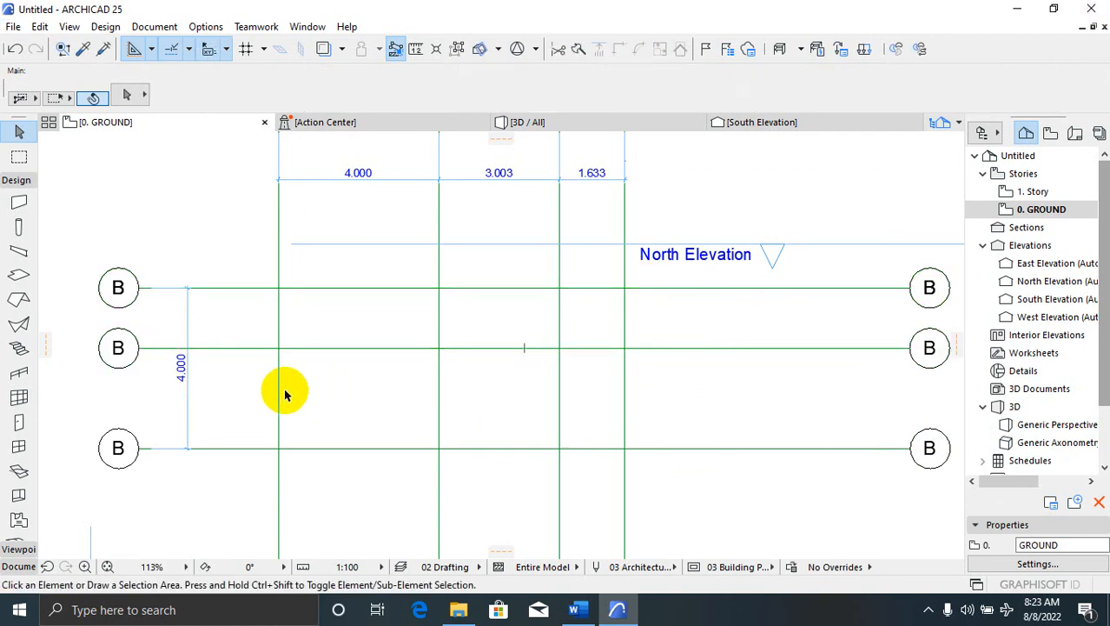
click(219, 357)
Stretch grid line B's left end to a point near the plan centre, then reselect the line
click(224, 354)
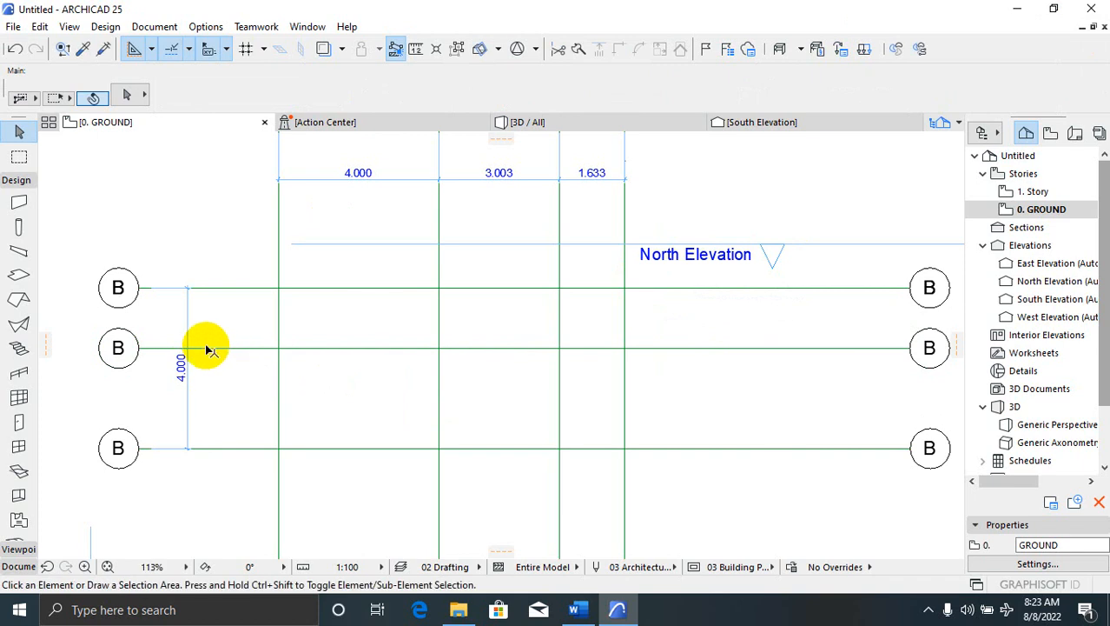
click(208, 349)
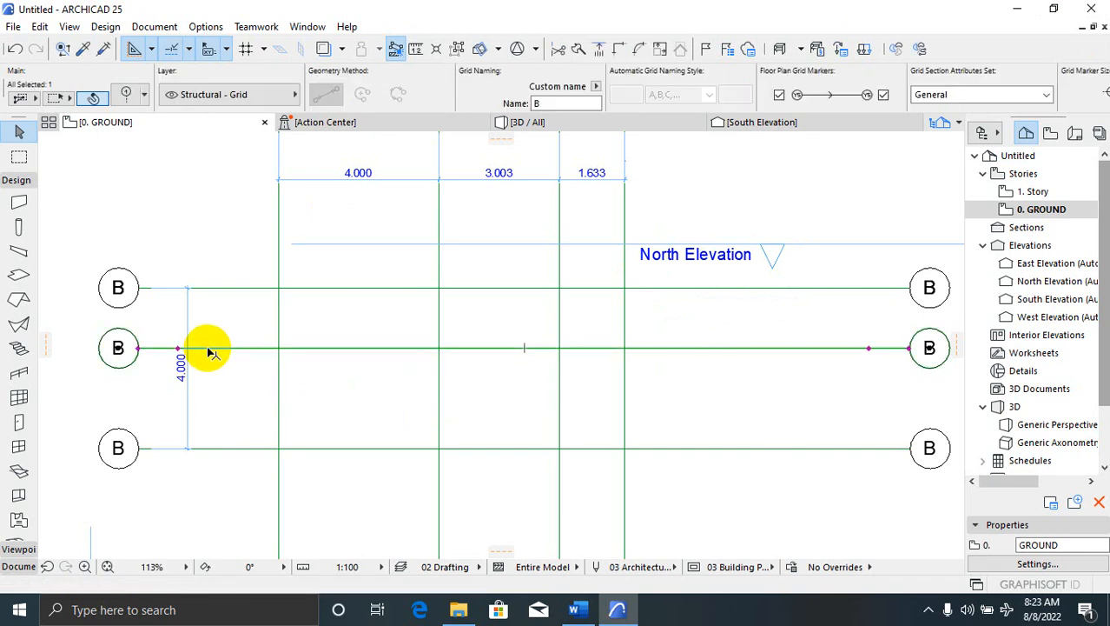
click(139, 349)
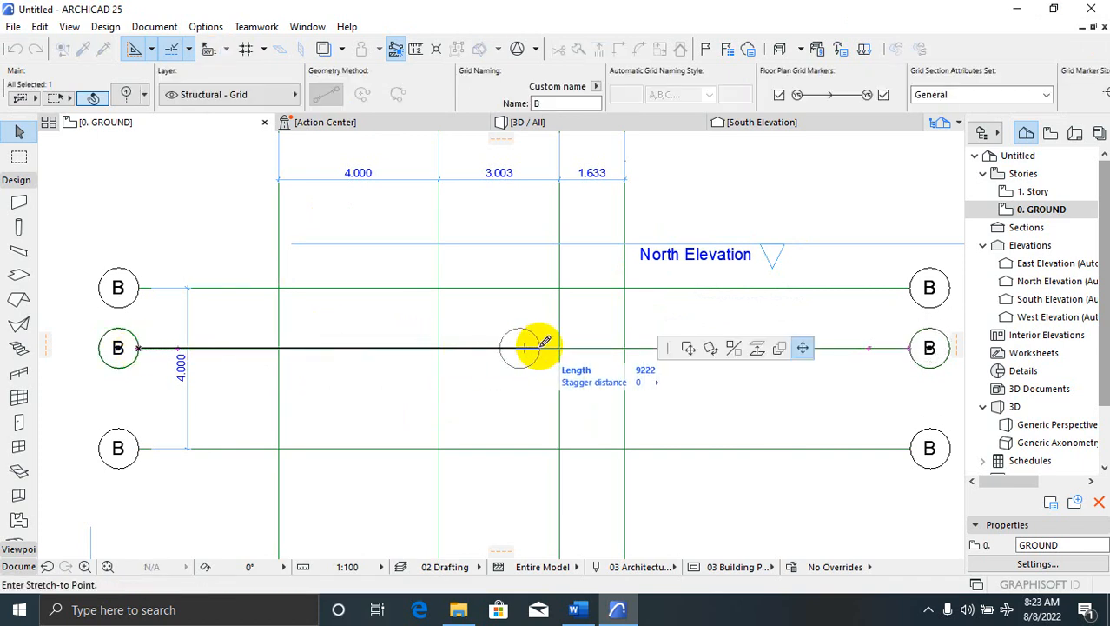
click(540, 347)
click(510, 401)
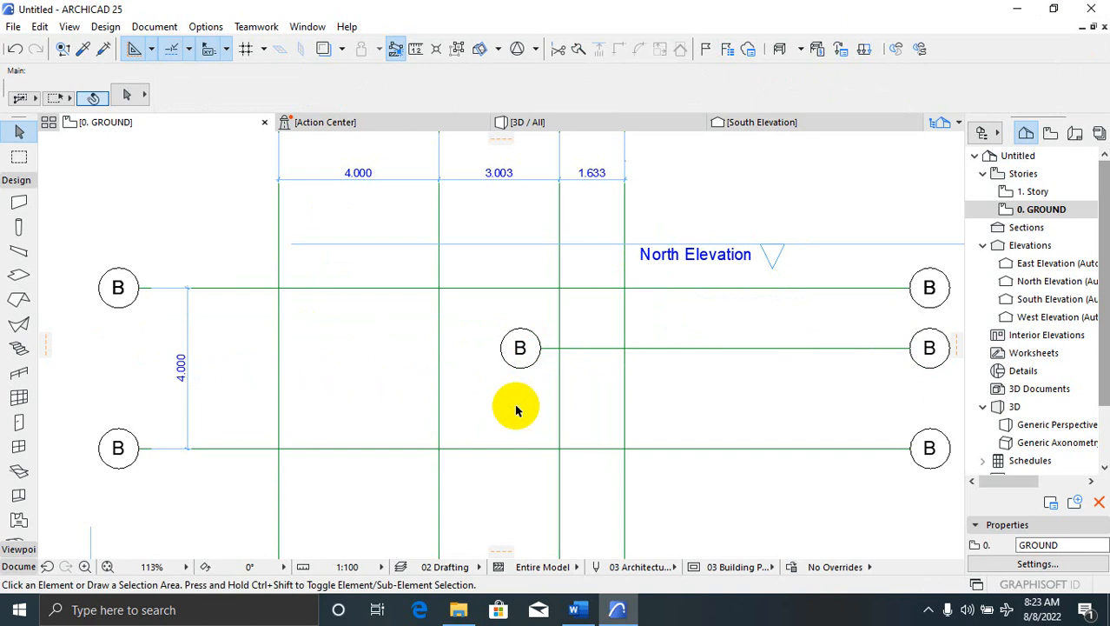
click(542, 350)
click(551, 366)
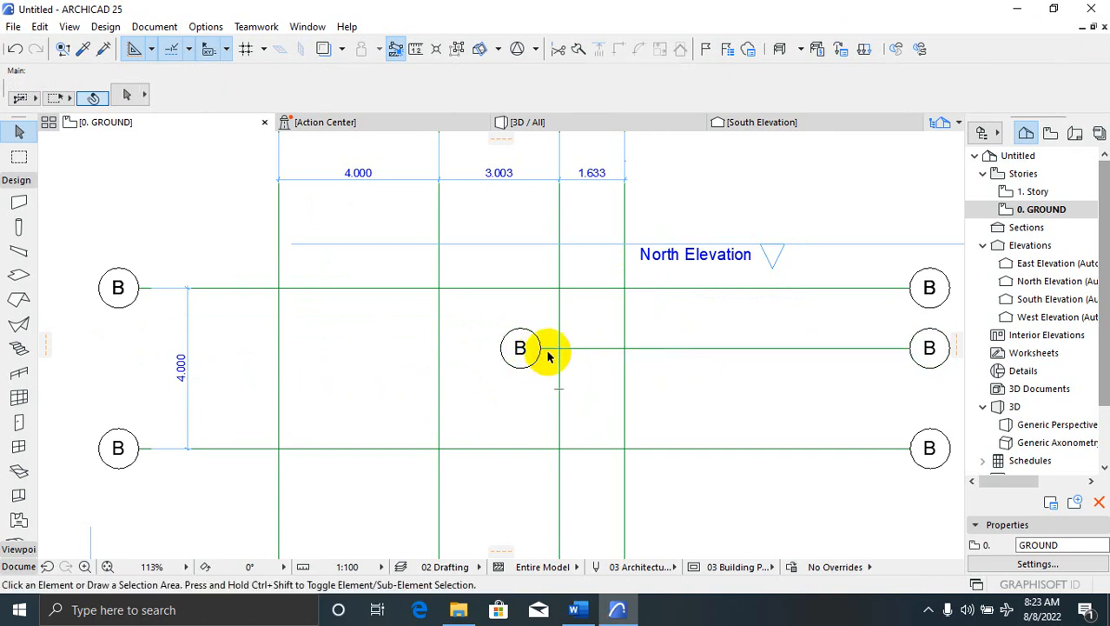
click(549, 351)
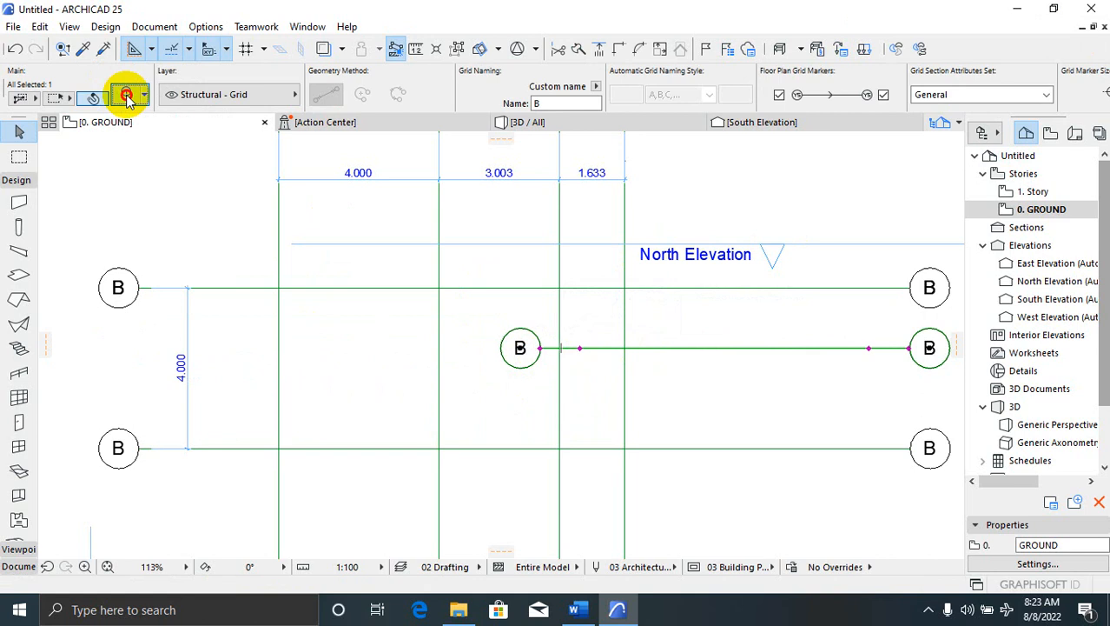
Turn off the top section/elevation marker of the middle B grid line
click(126, 96)
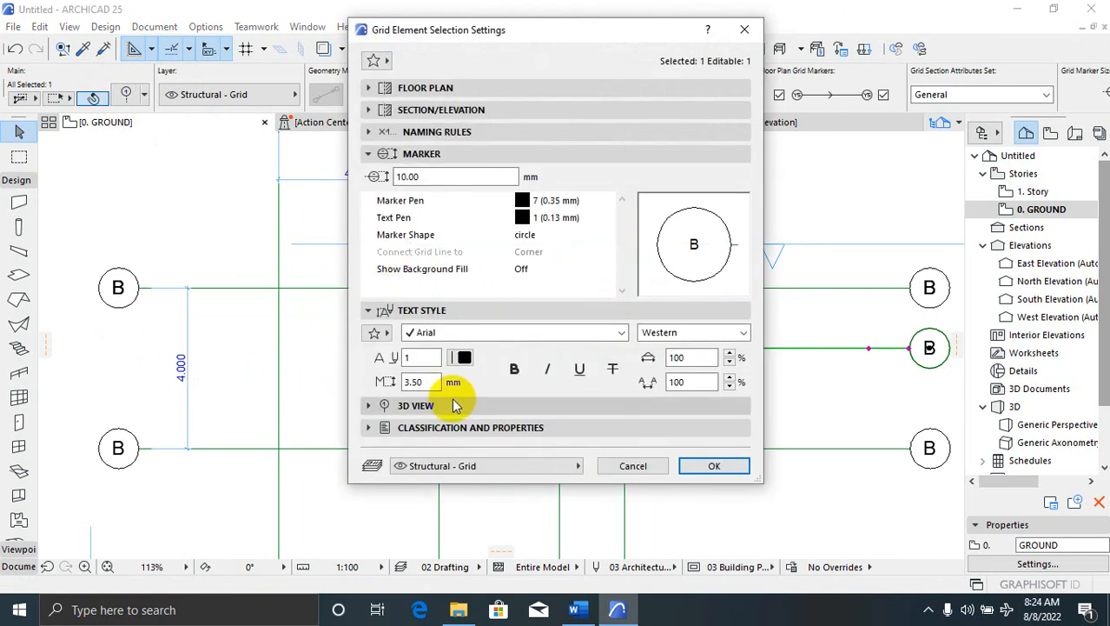
click(368, 111)
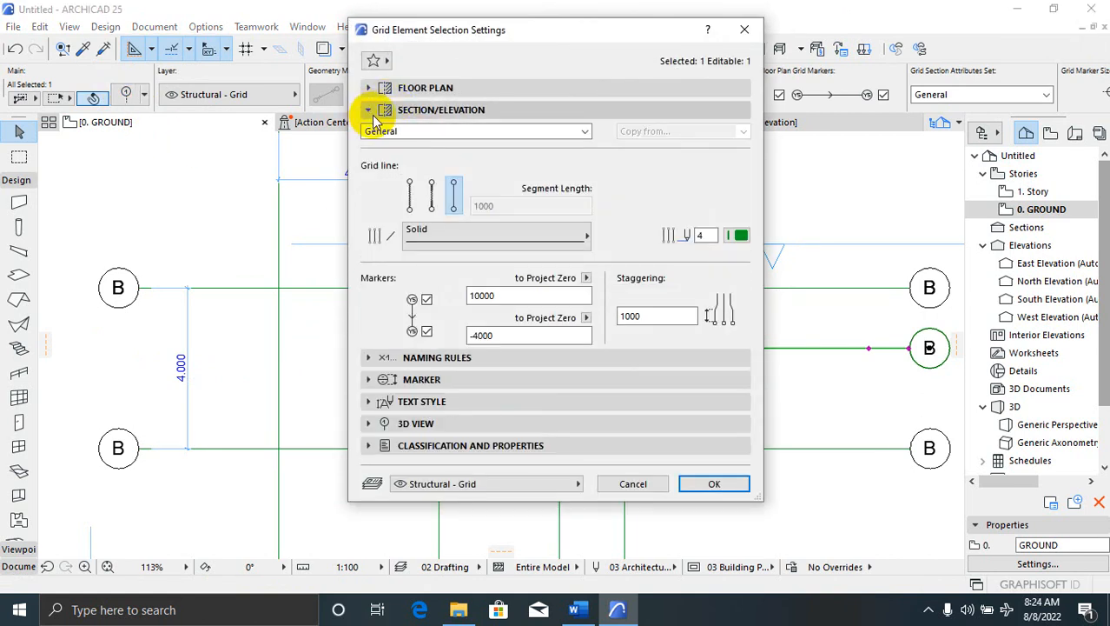
click(426, 299)
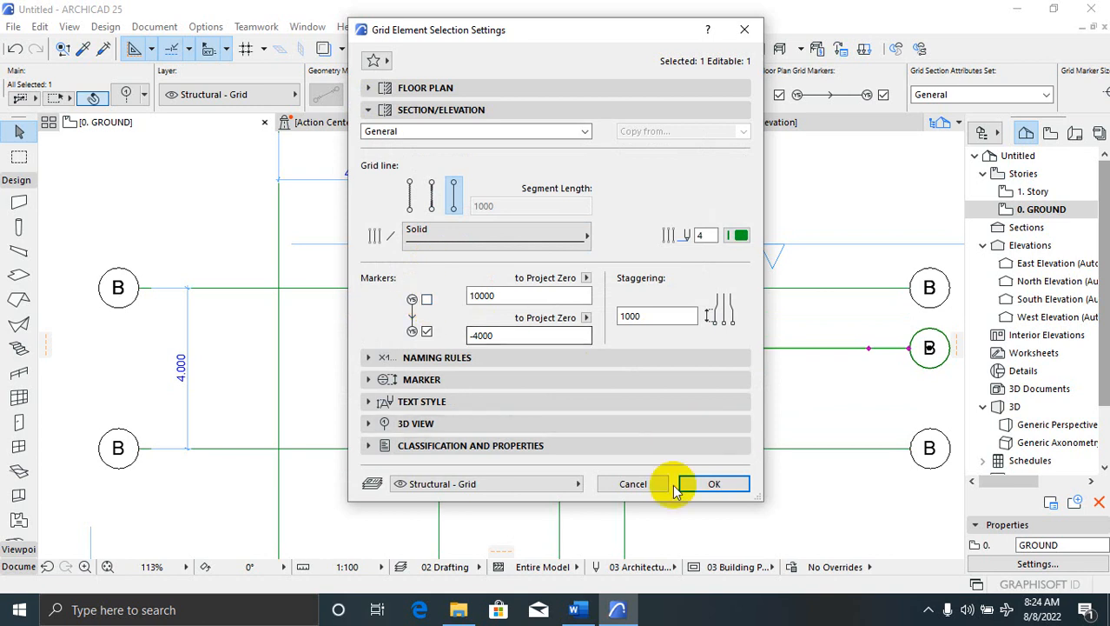
click(712, 483)
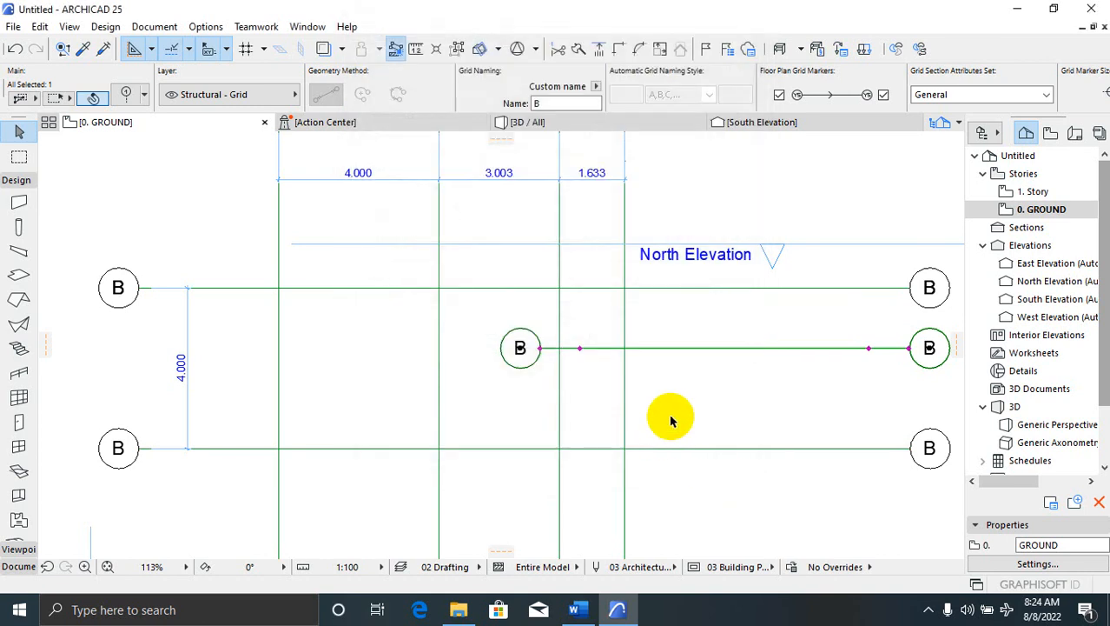
click(654, 356)
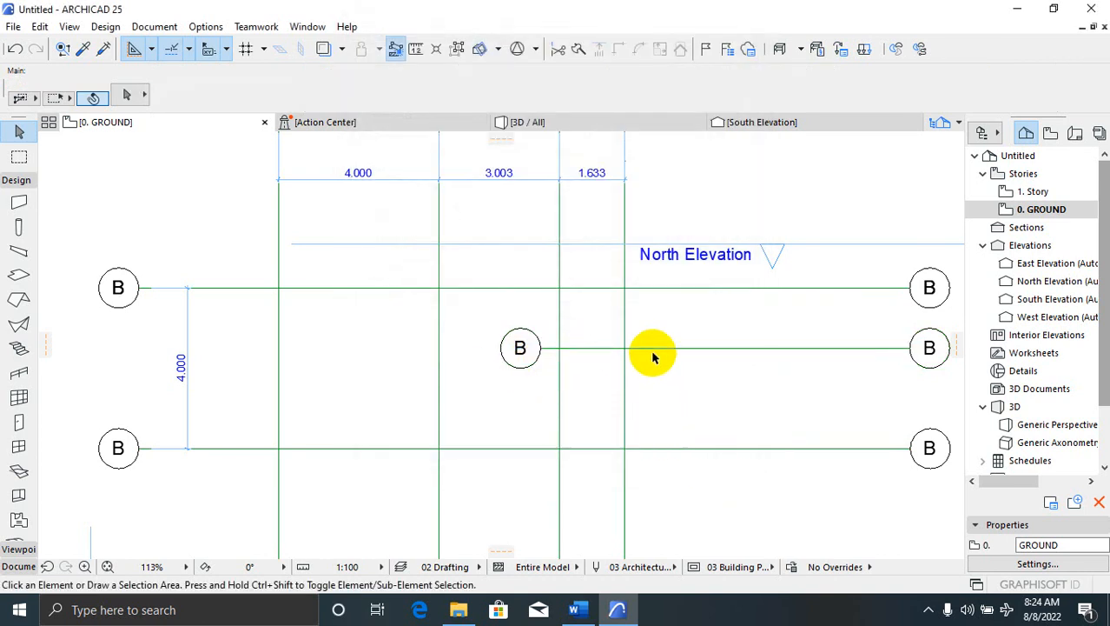
Re-enable the middle B grid line's markers at both ends, at 10000 and -4000
click(656, 349)
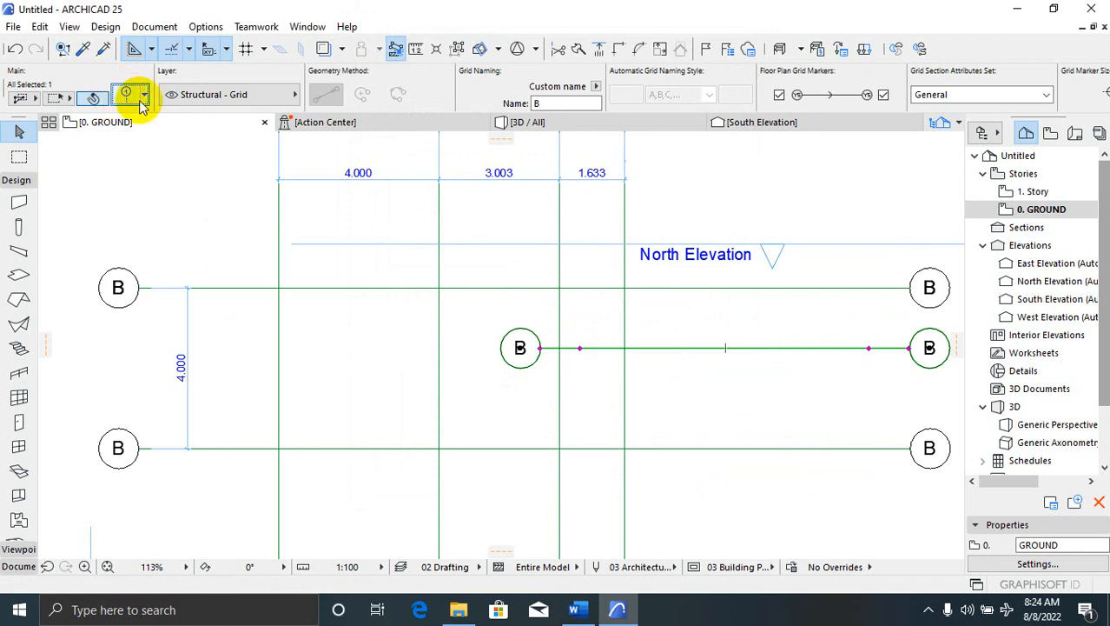
key(ctrl+t)
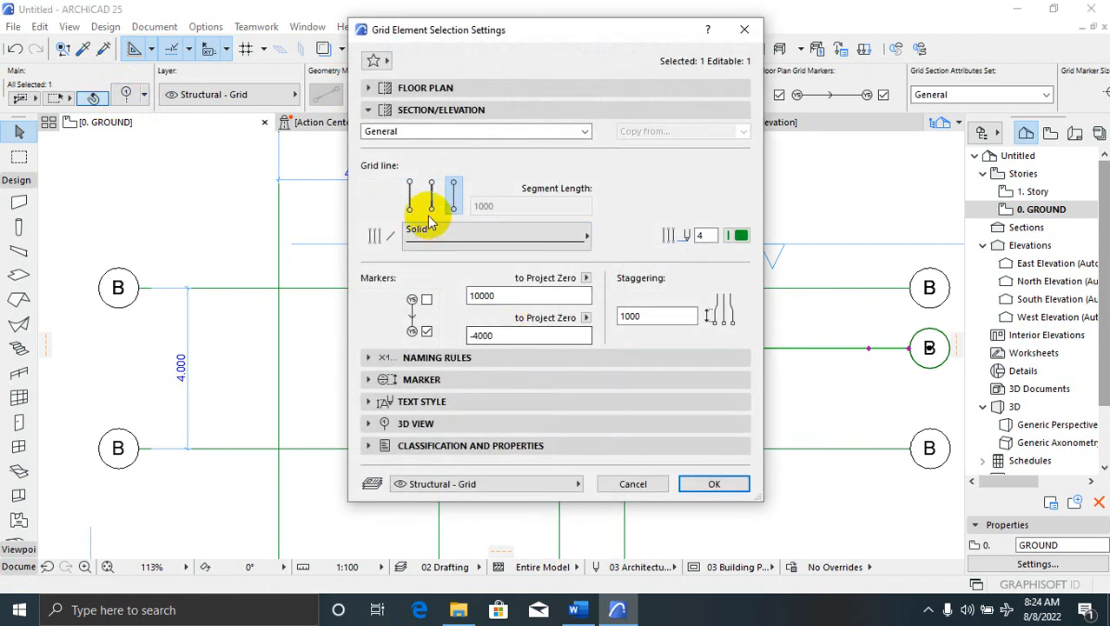
click(429, 333)
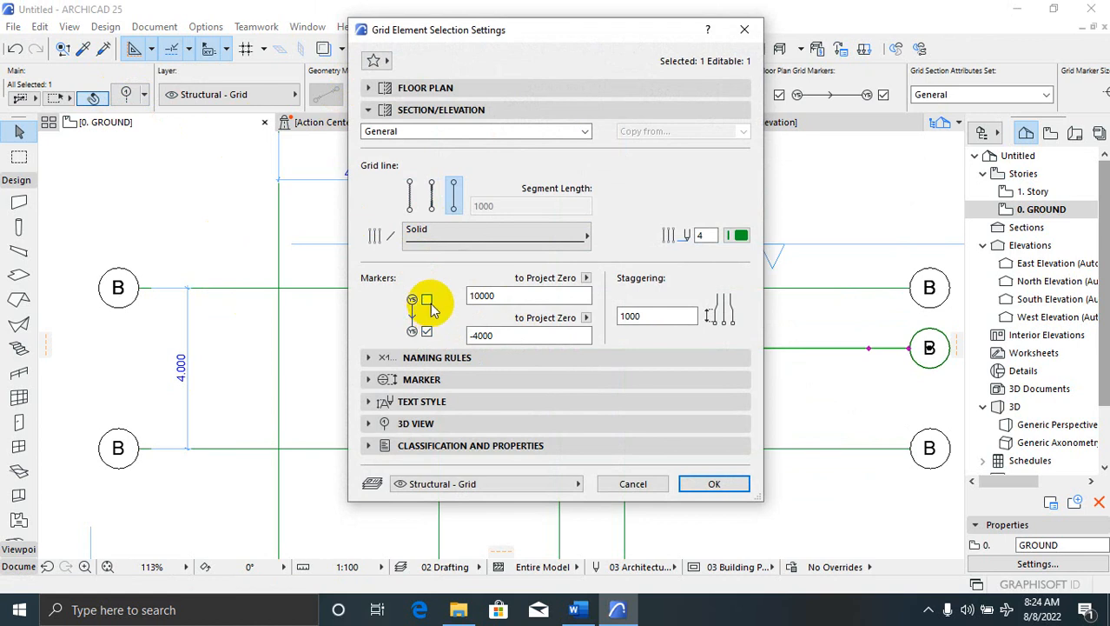
click(428, 302)
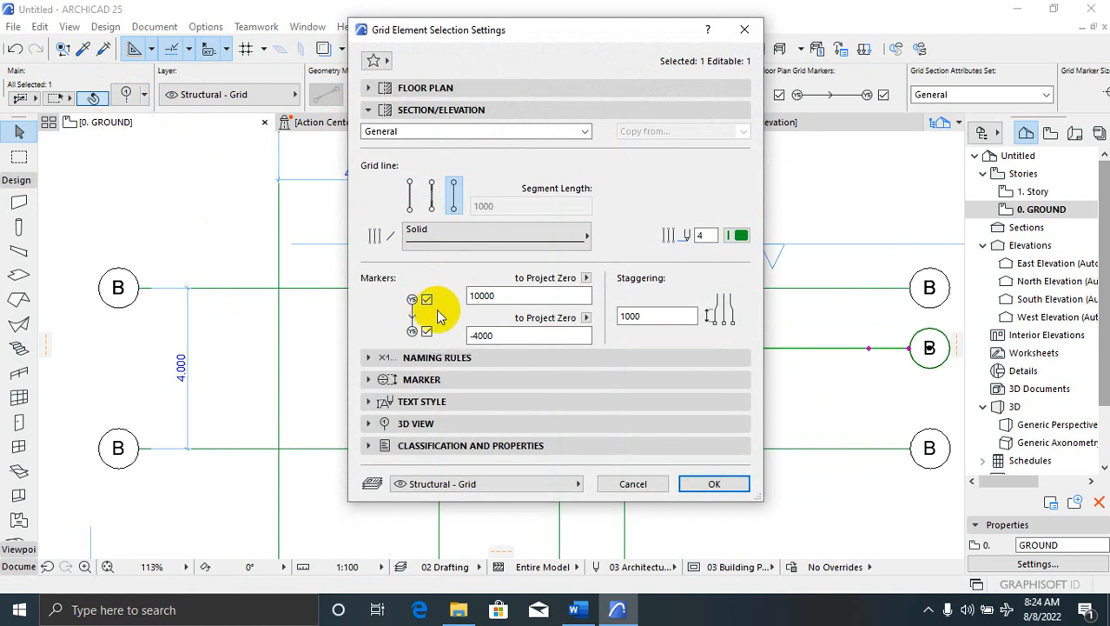
click(426, 331)
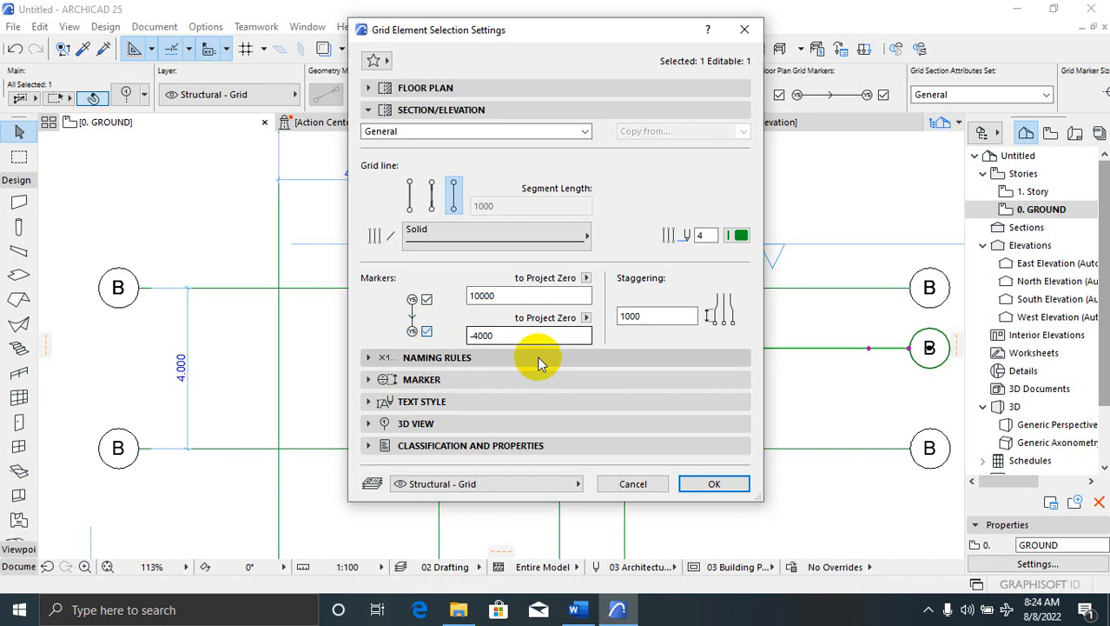
click(700, 485)
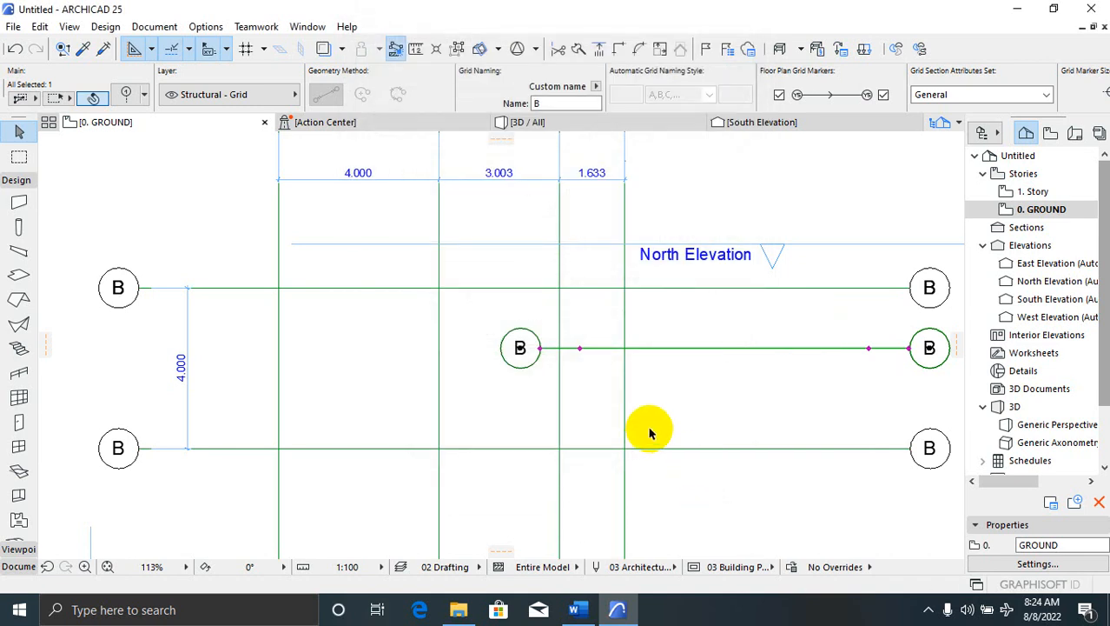
click(712, 401)
scroll(701, 391, down, 3)
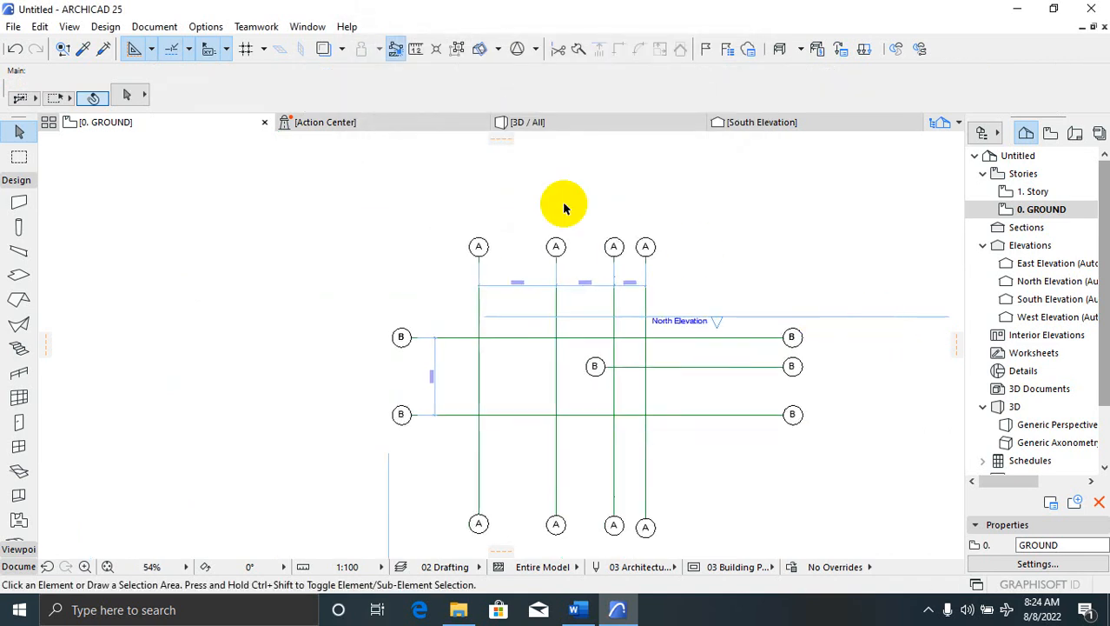
Clear the short middle B grid line's name in the Info Box so its markers are blank
scroll(612, 339, up, 3)
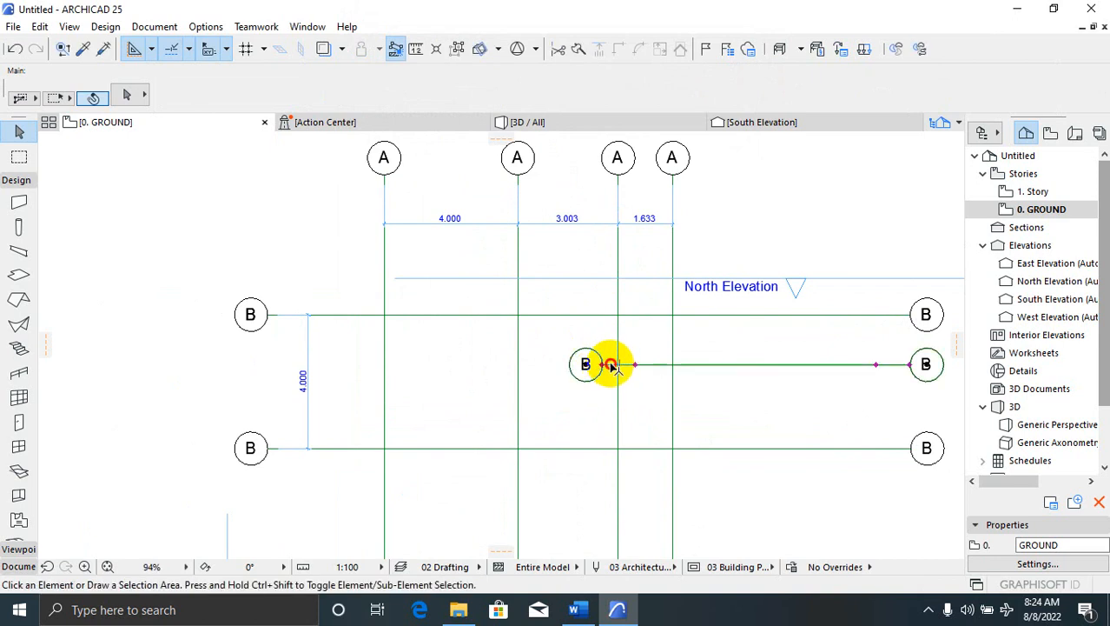
click(605, 368)
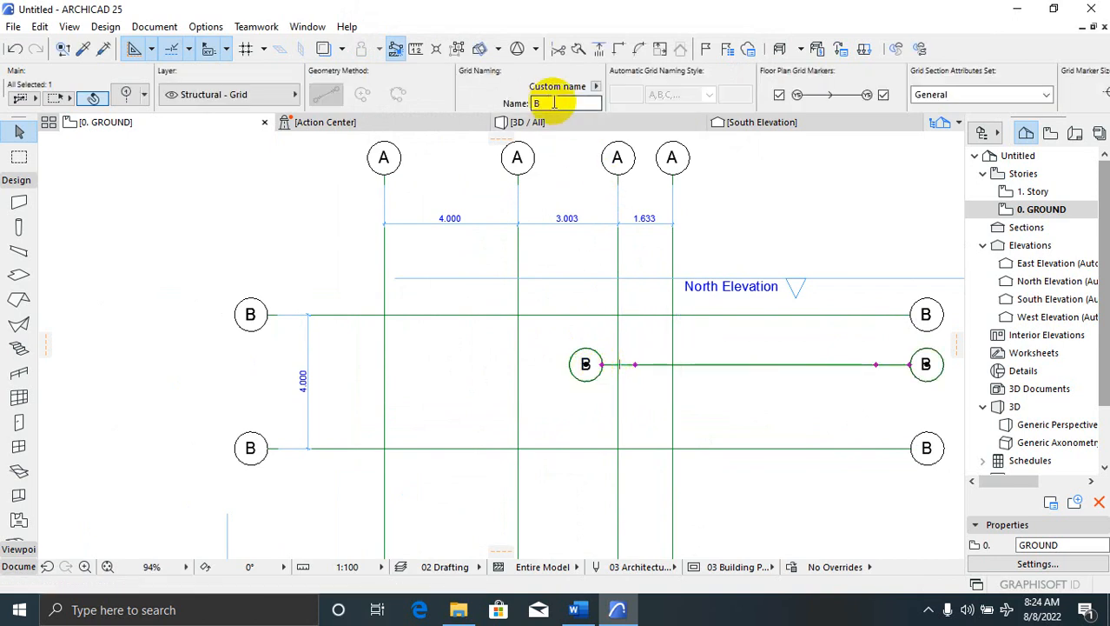
double_click(528, 102)
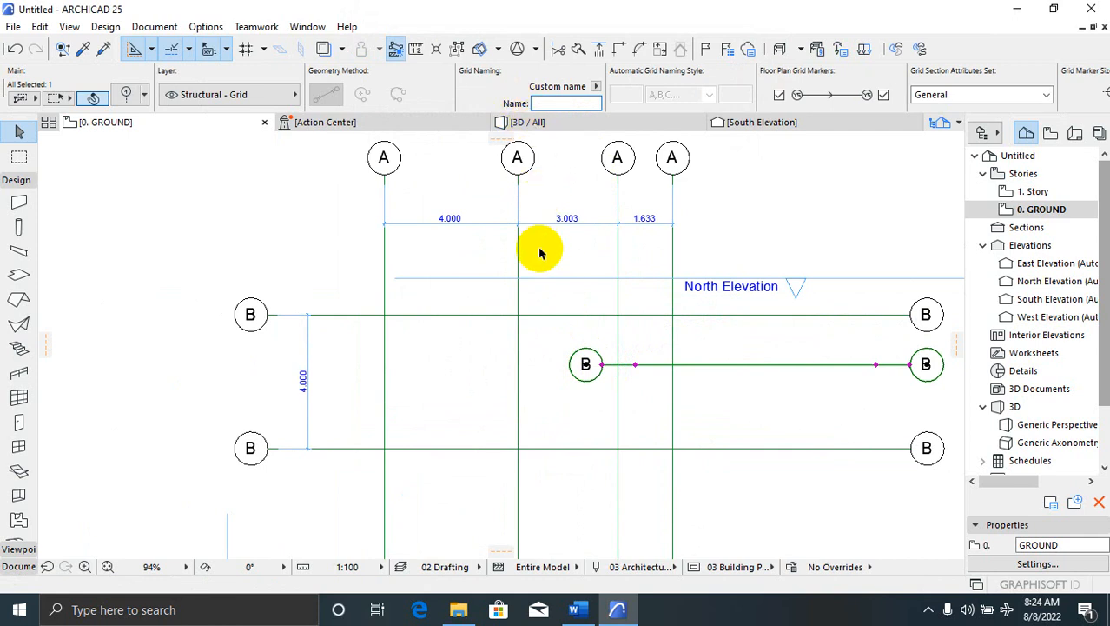
click(560, 302)
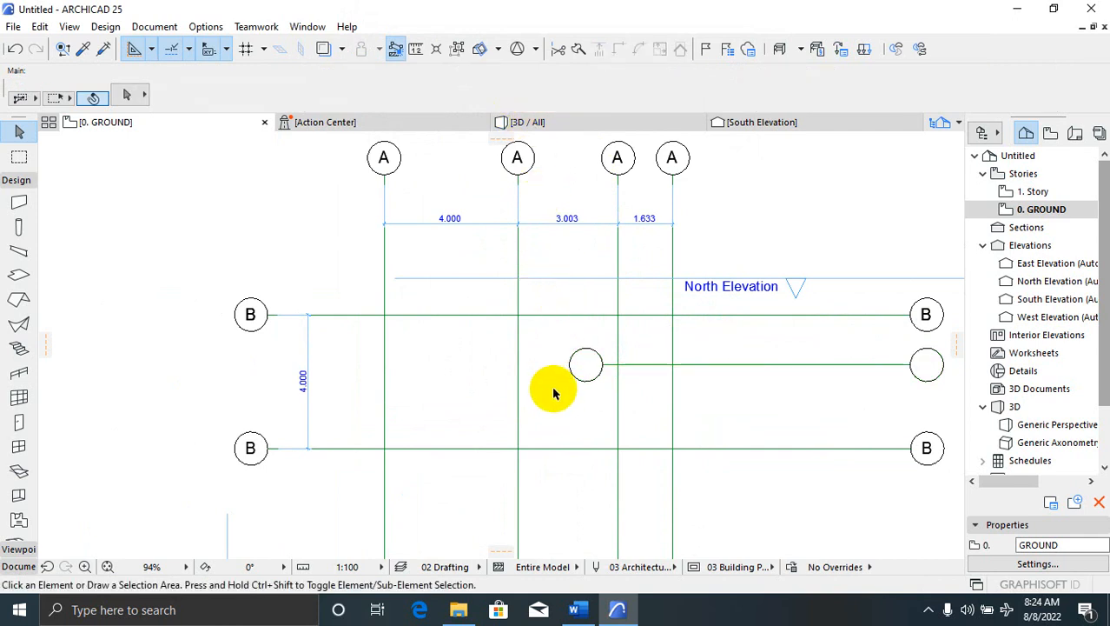
scroll(584, 372, down, 3)
scroll(613, 394, up, 2)
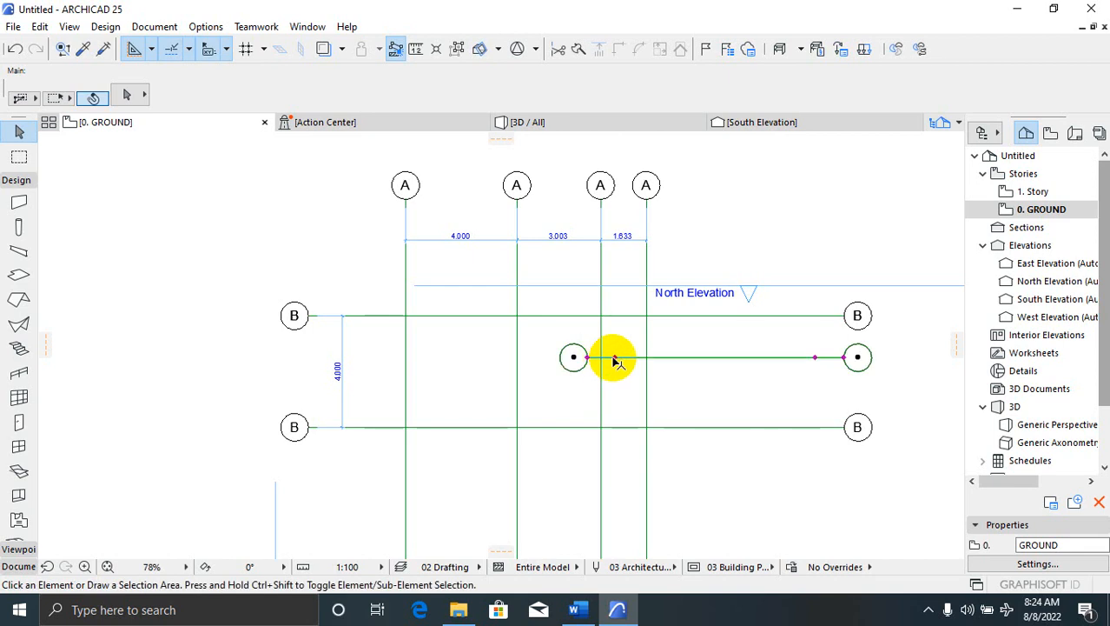
Confirm the middle grid line's settings with its lower section/elevation marker switched on
click(615, 359)
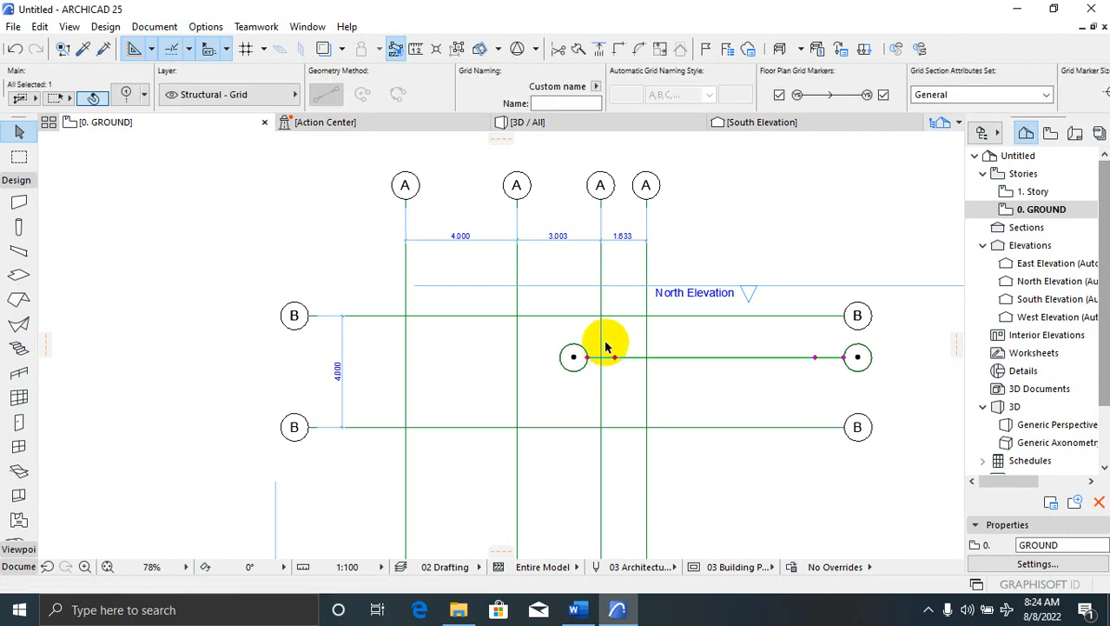
click(130, 95)
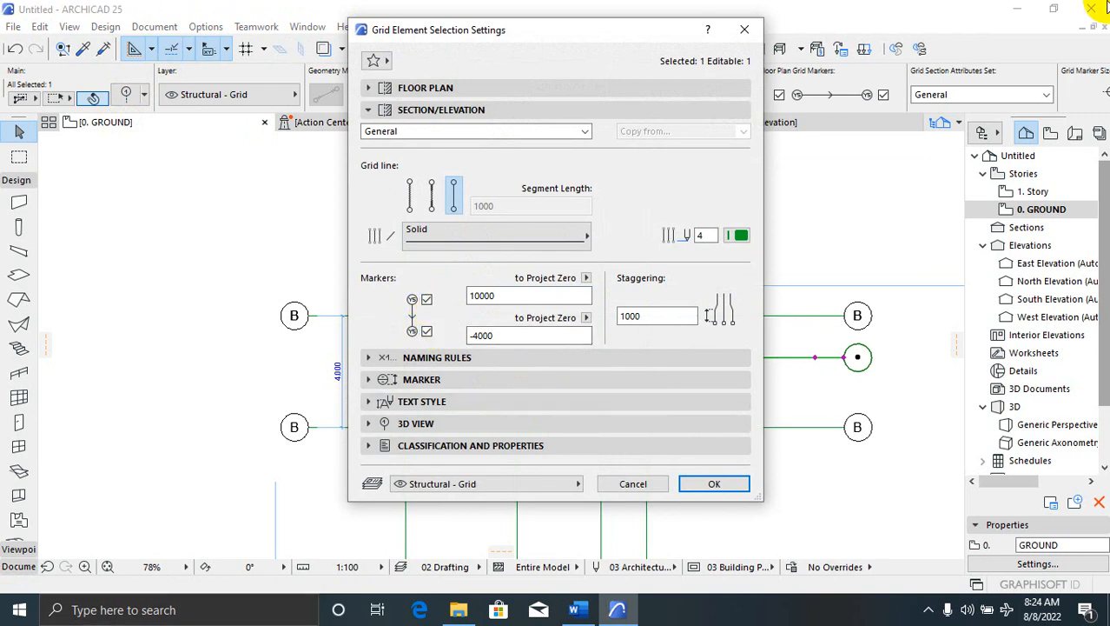
click(716, 484)
click(672, 377)
scroll(587, 373, up, 4)
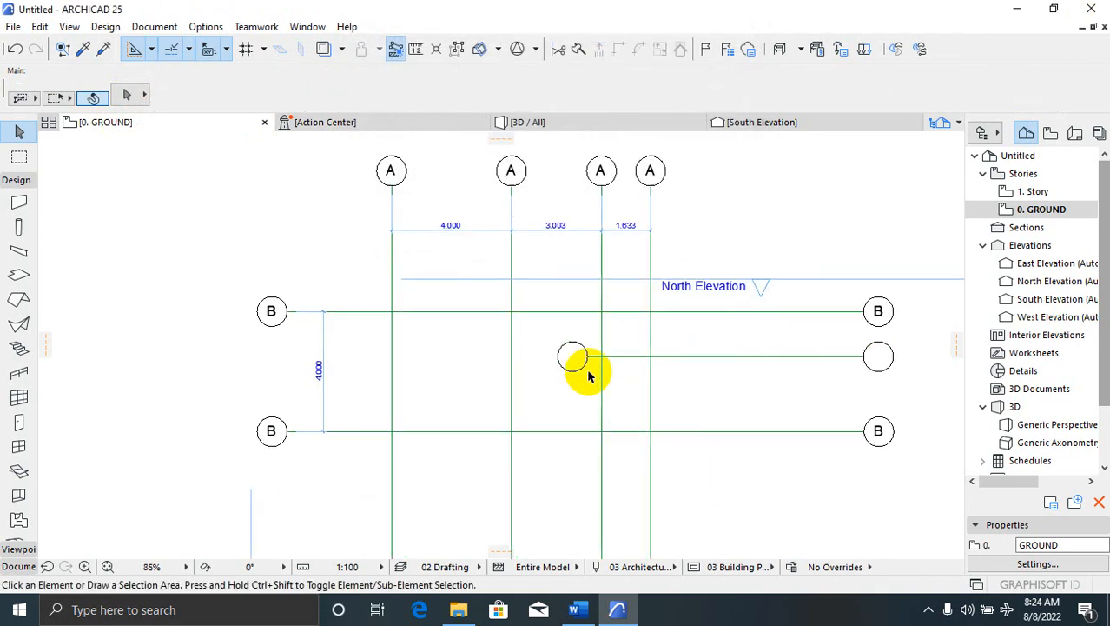
scroll(556, 378, down, 3)
scroll(548, 373, up, 2)
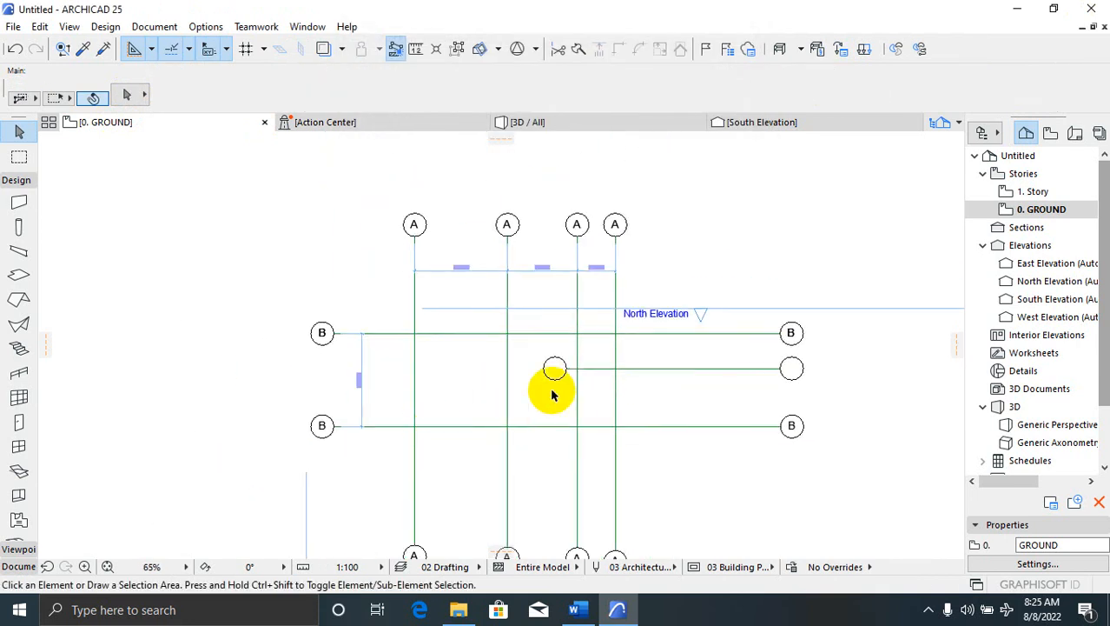
scroll(553, 371, up, 2)
scroll(565, 376, down, 3)
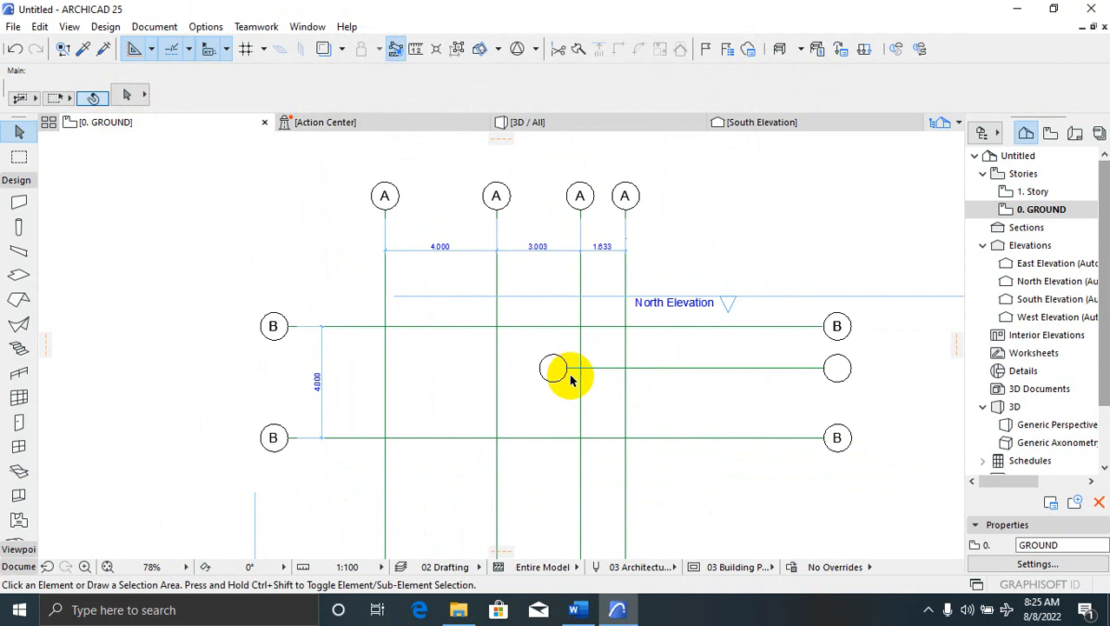
scroll(491, 378, up, 1)
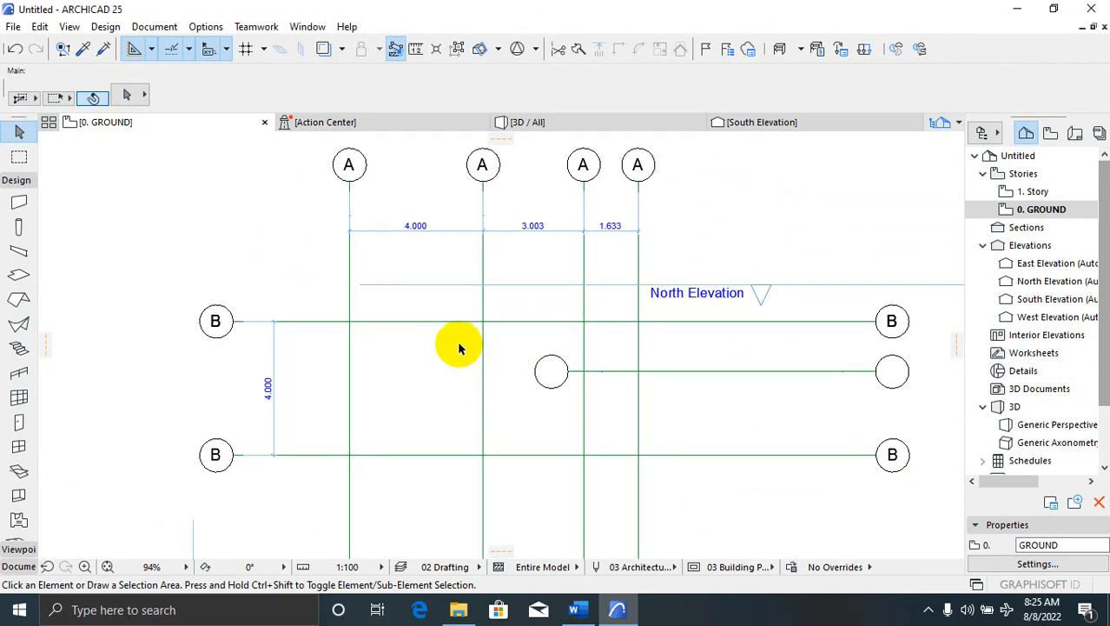
scroll(439, 382, down, 3)
scroll(428, 397, up, 3)
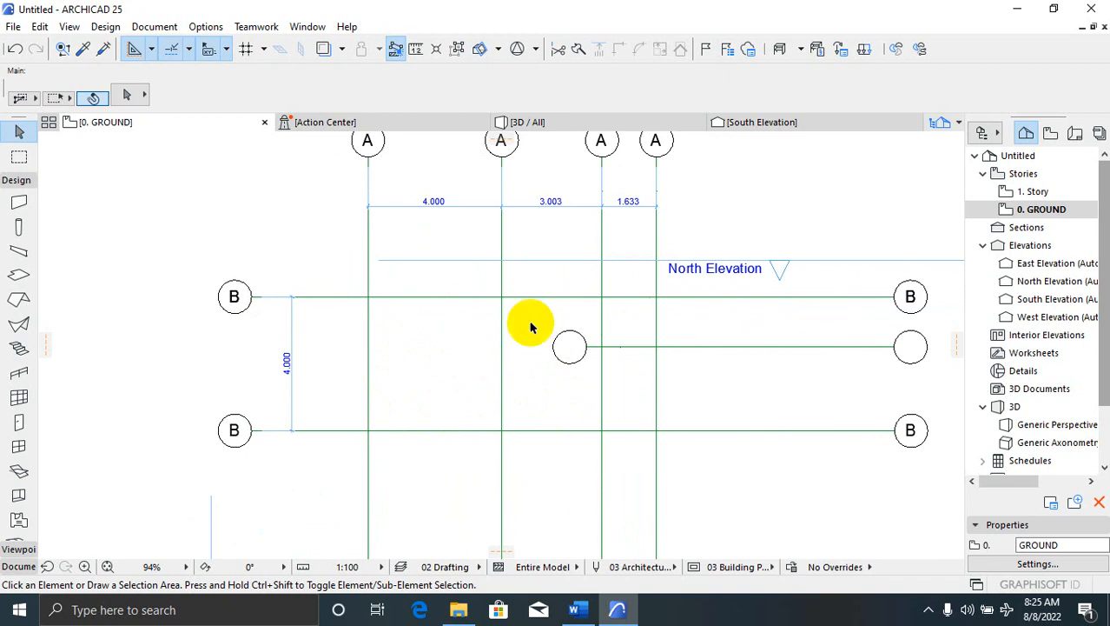
scroll(432, 305, up, 2)
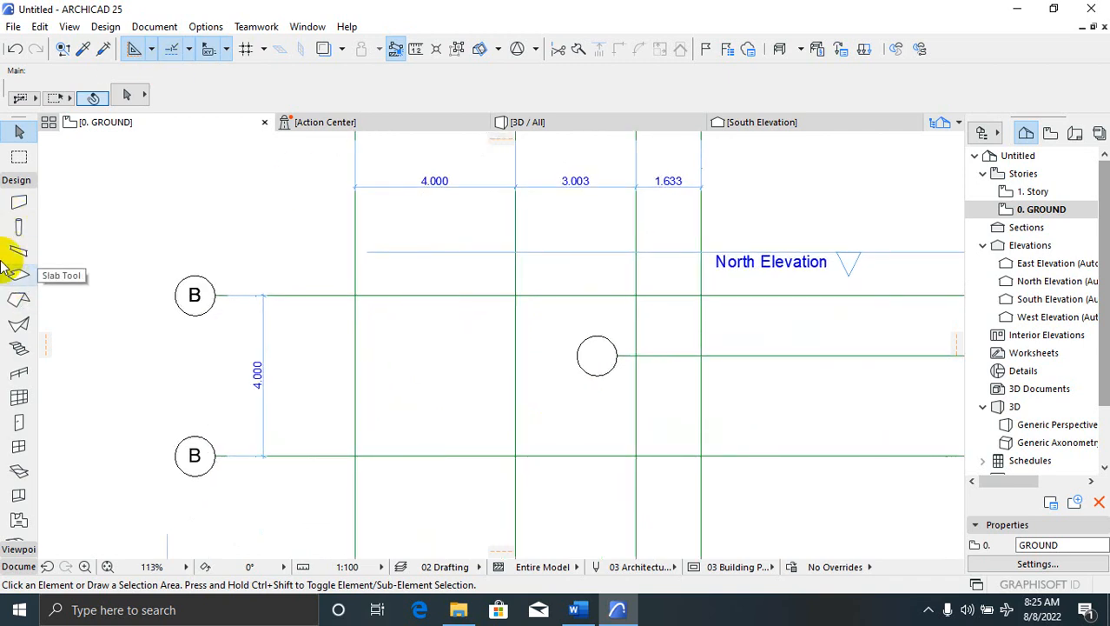
With the Wall tool, set default walls to Basic GENERIC - STRUCTURAL, 230 thick
click(20, 205)
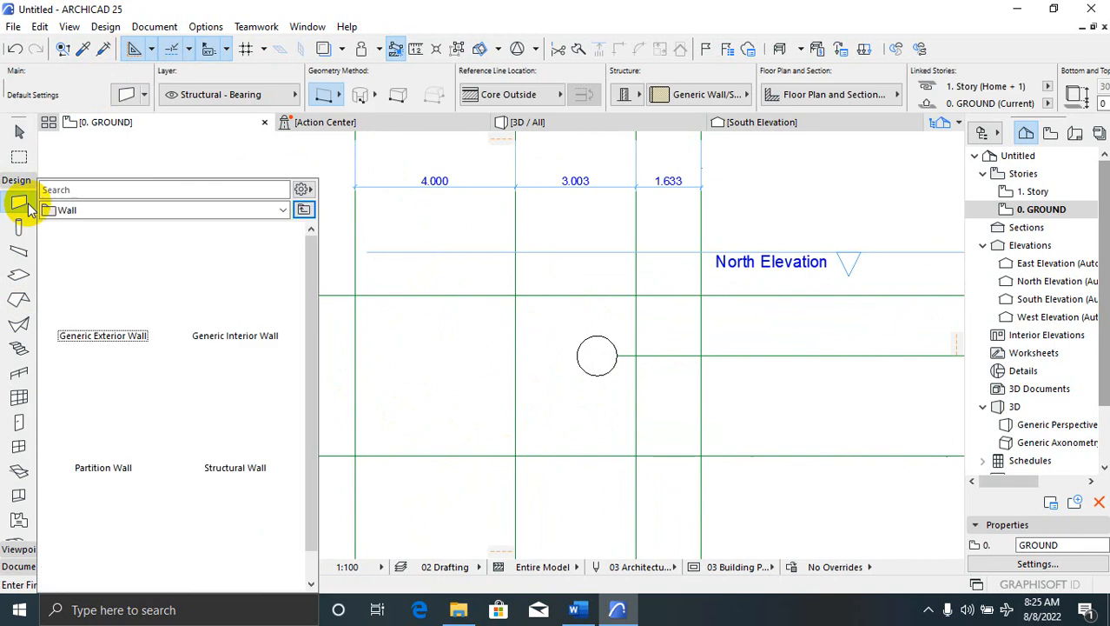
click(130, 96)
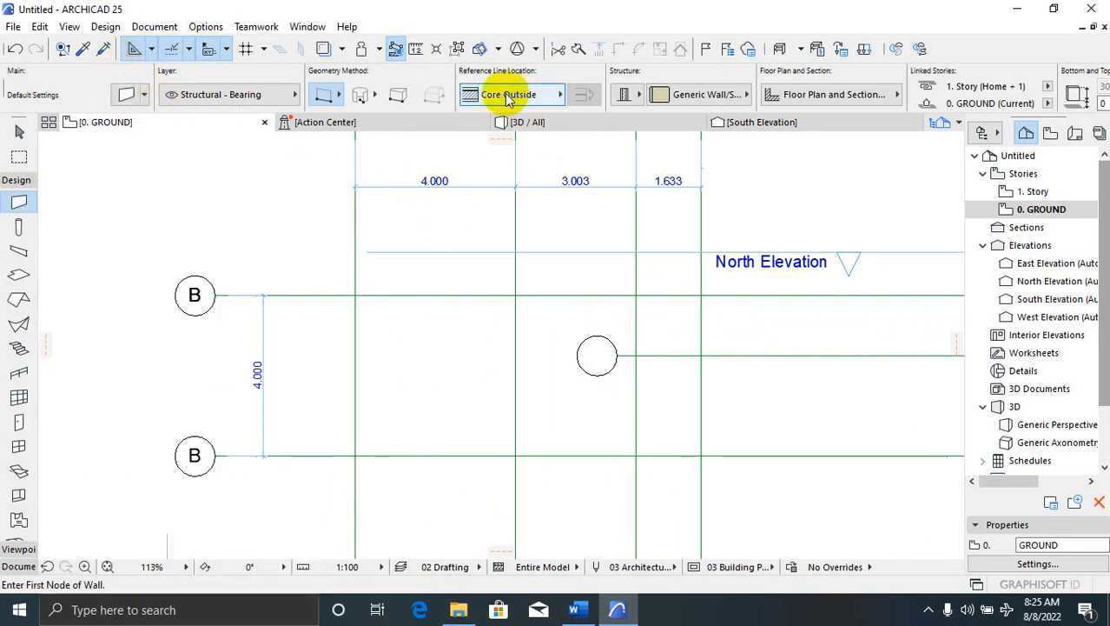
click(127, 94)
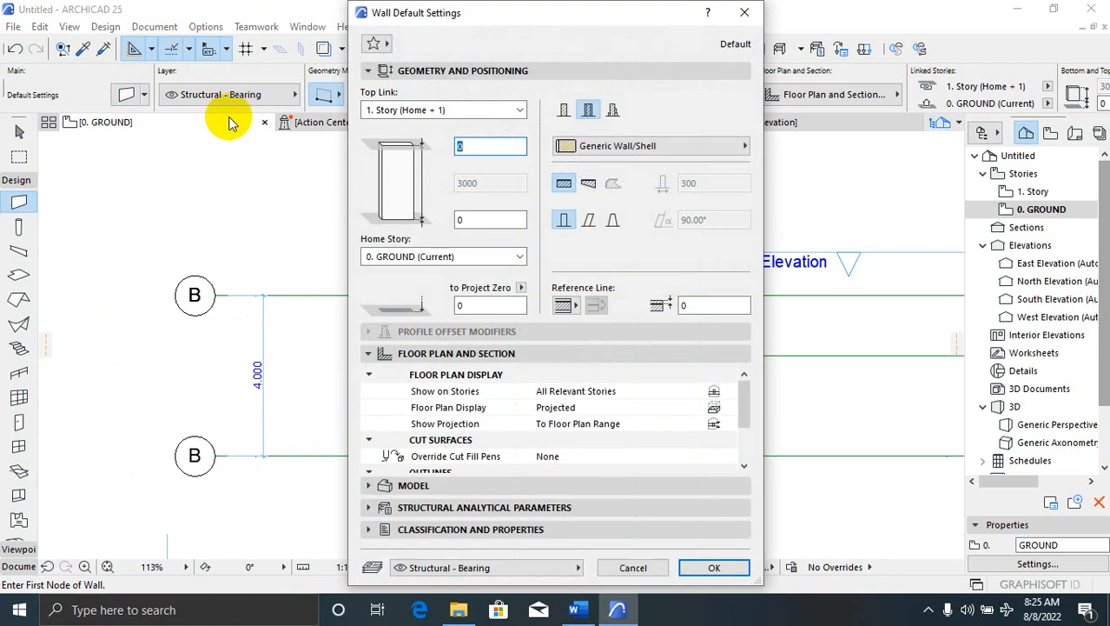
click(745, 147)
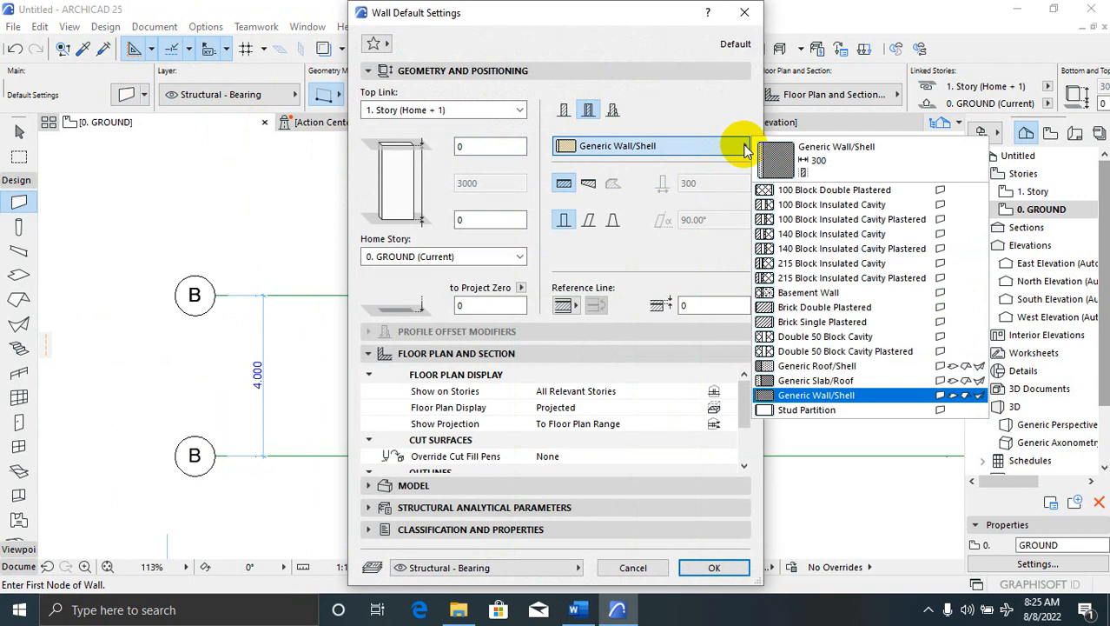
click(744, 147)
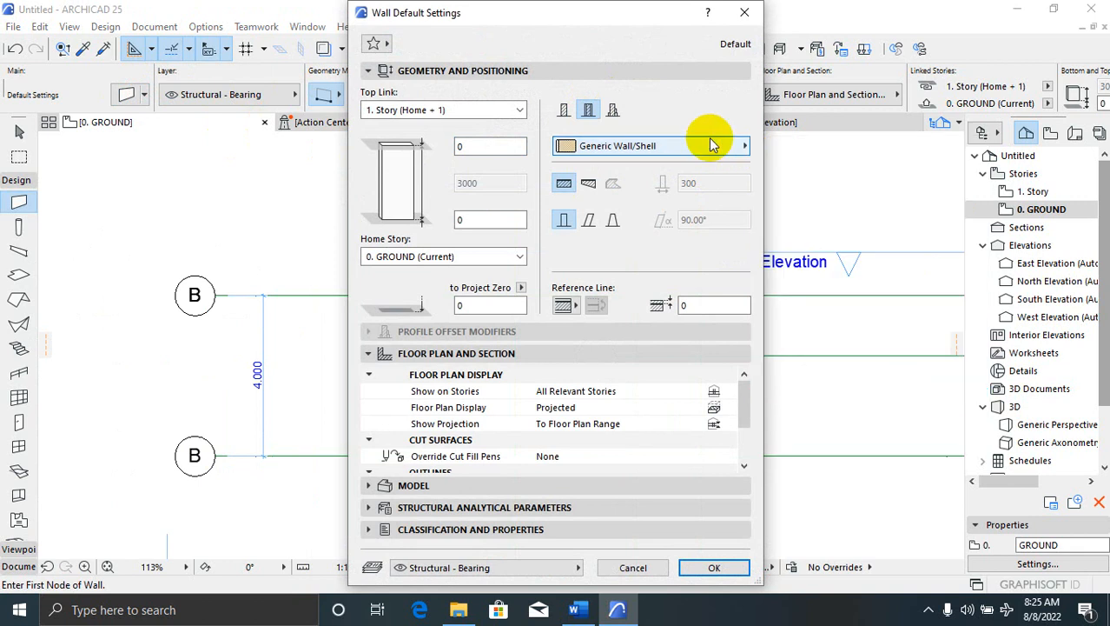
click(565, 111)
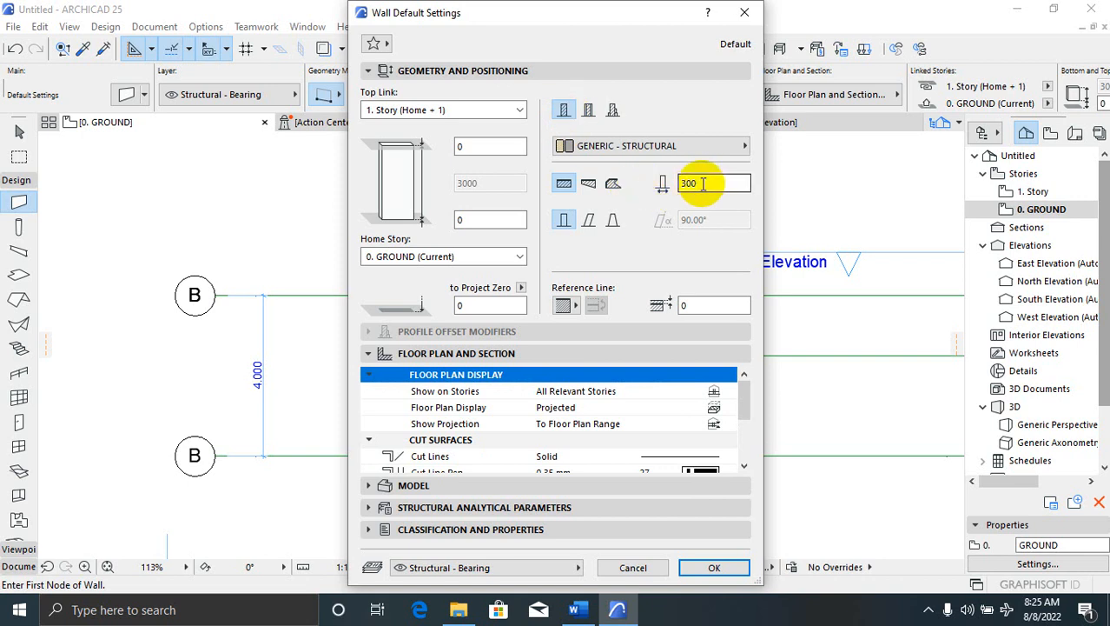
click(663, 179)
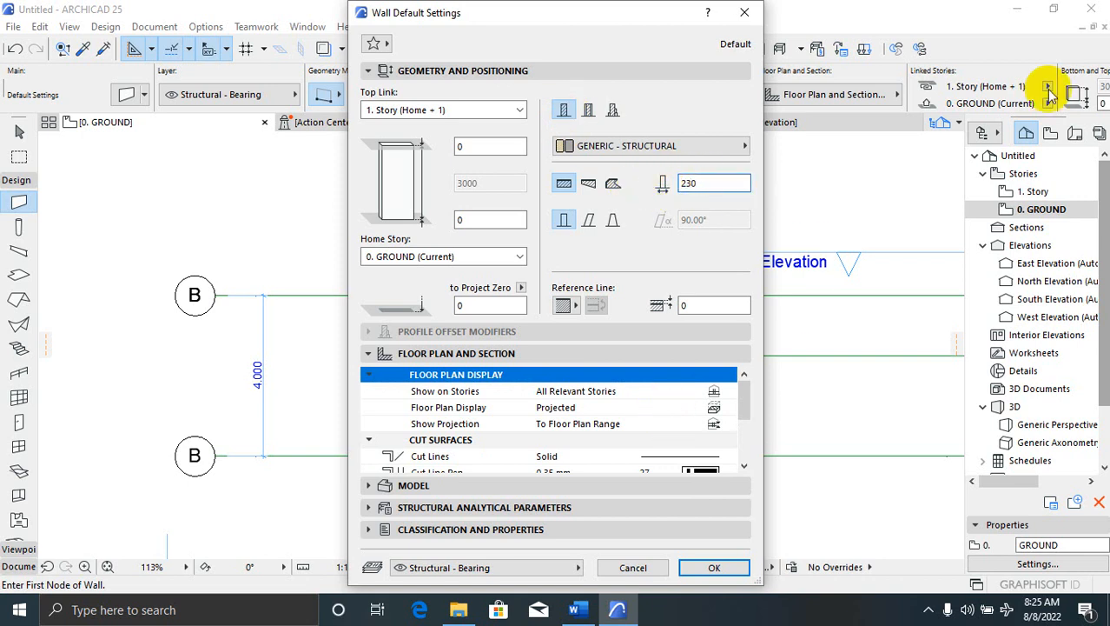
click(711, 567)
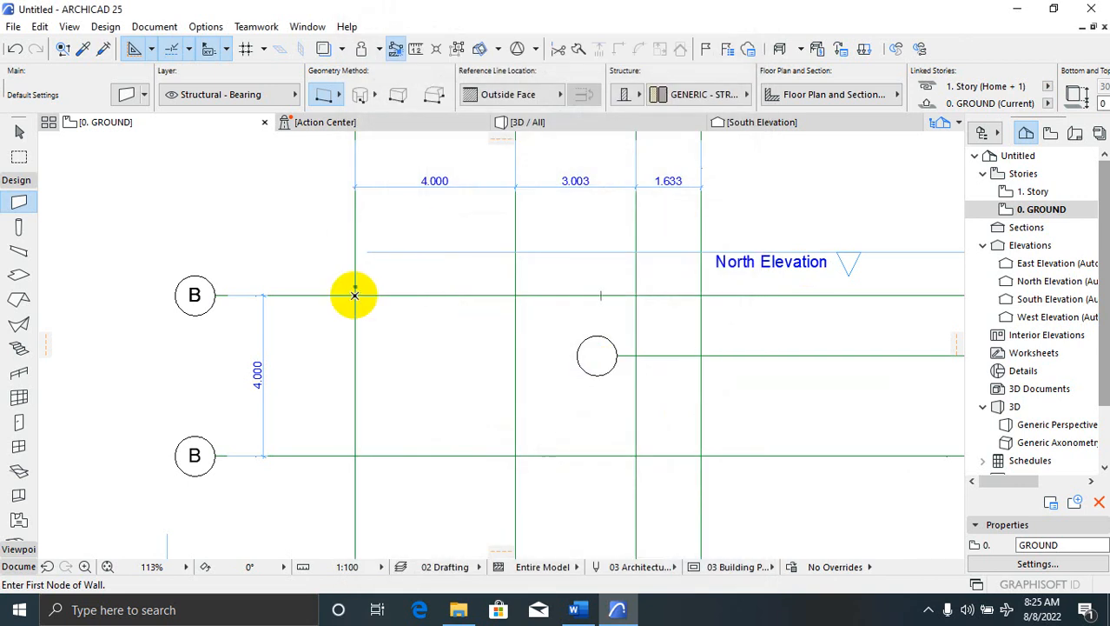
Draw centre-line walls around the grid rectangle, from the upper-left intersection back to the start
click(354, 296)
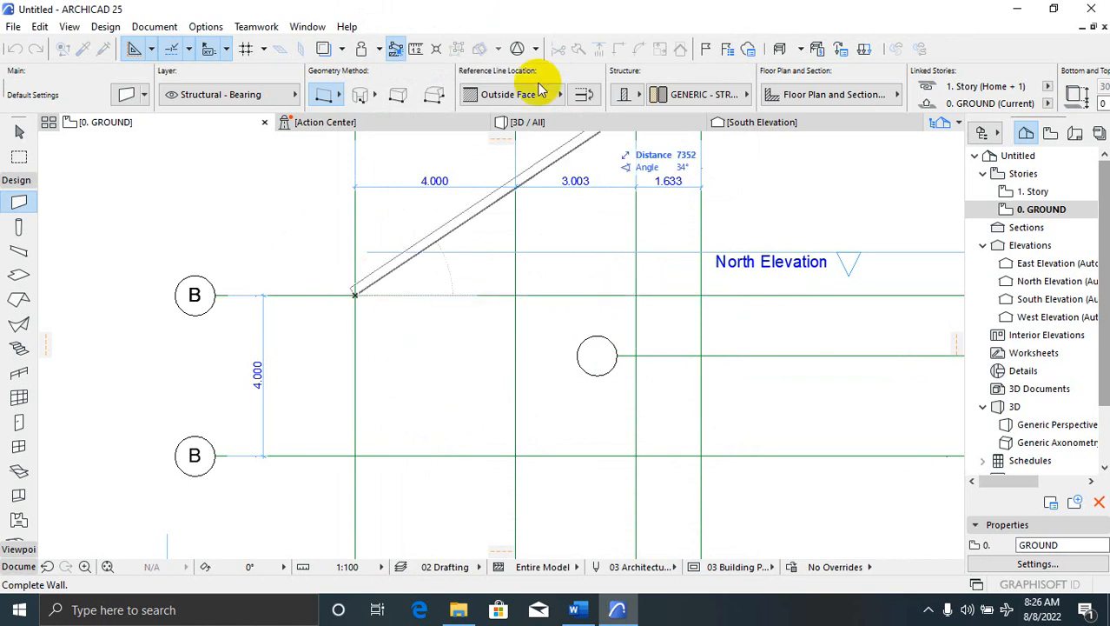
click(566, 95)
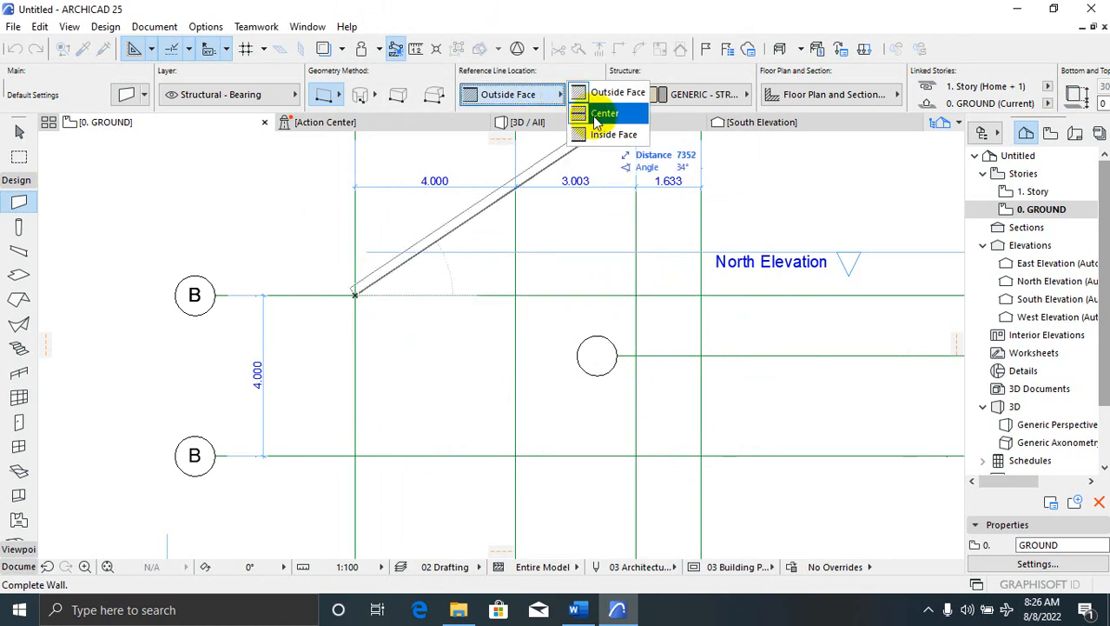
click(593, 111)
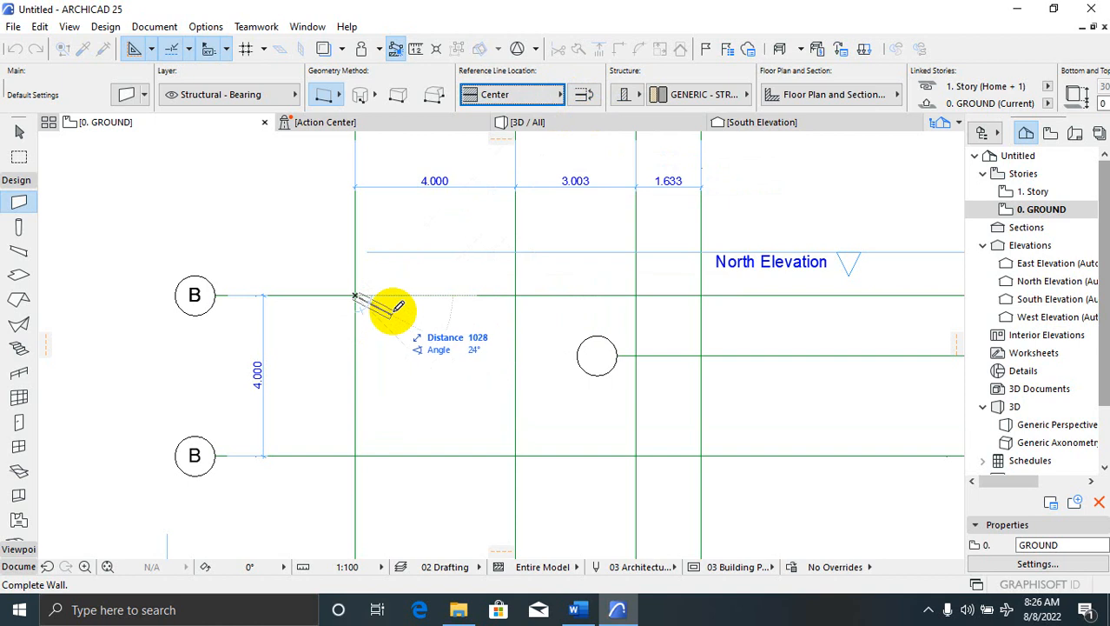
click(703, 294)
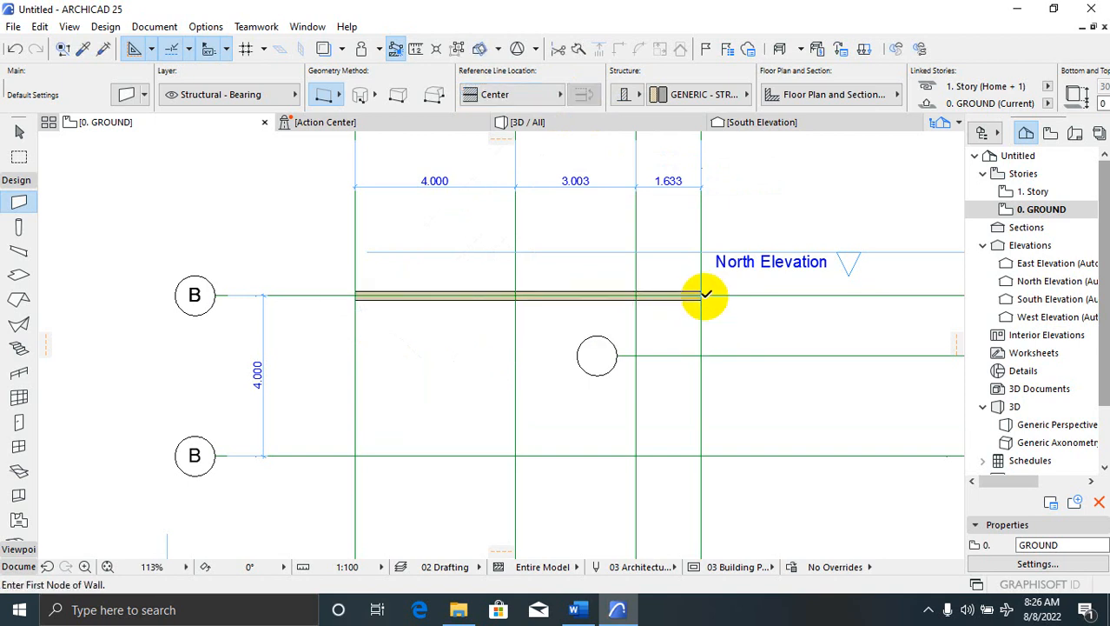
click(704, 294)
click(704, 454)
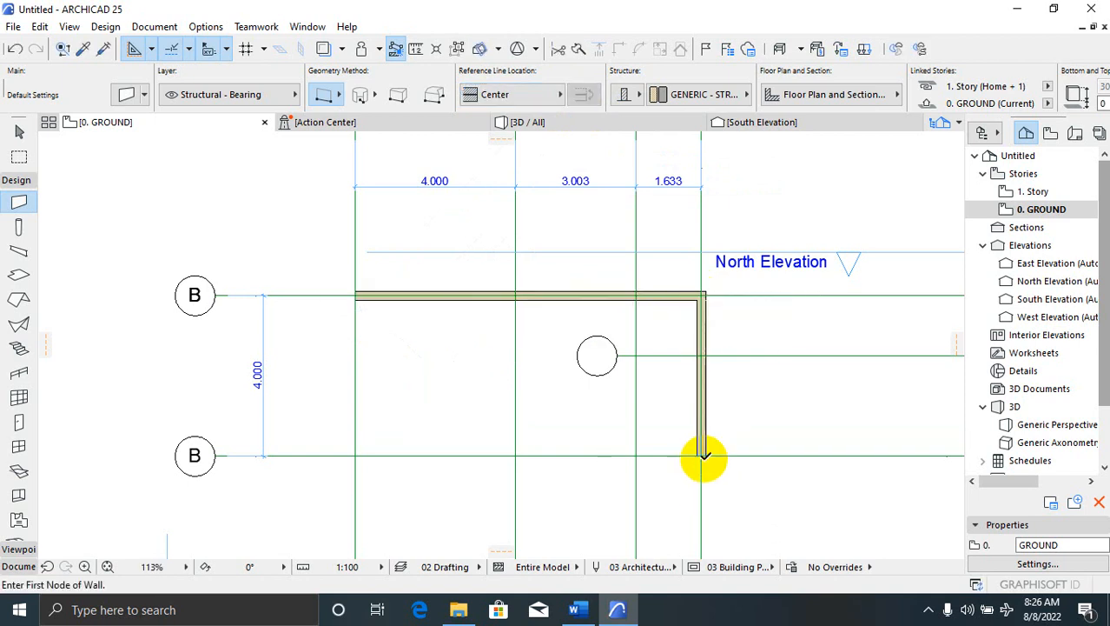
click(364, 443)
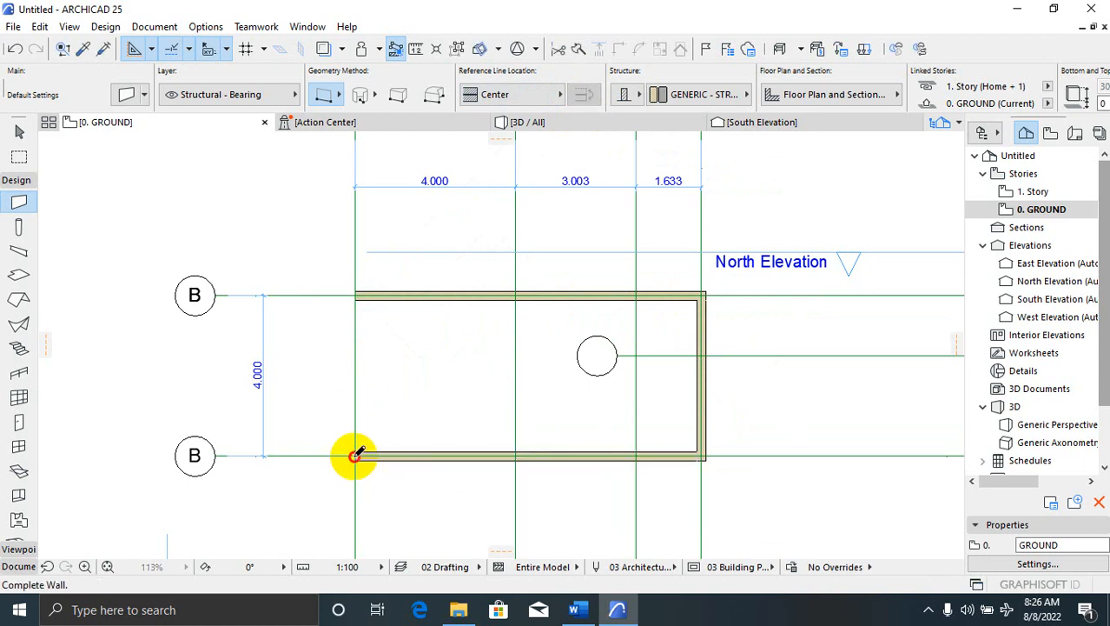
click(355, 454)
click(355, 296)
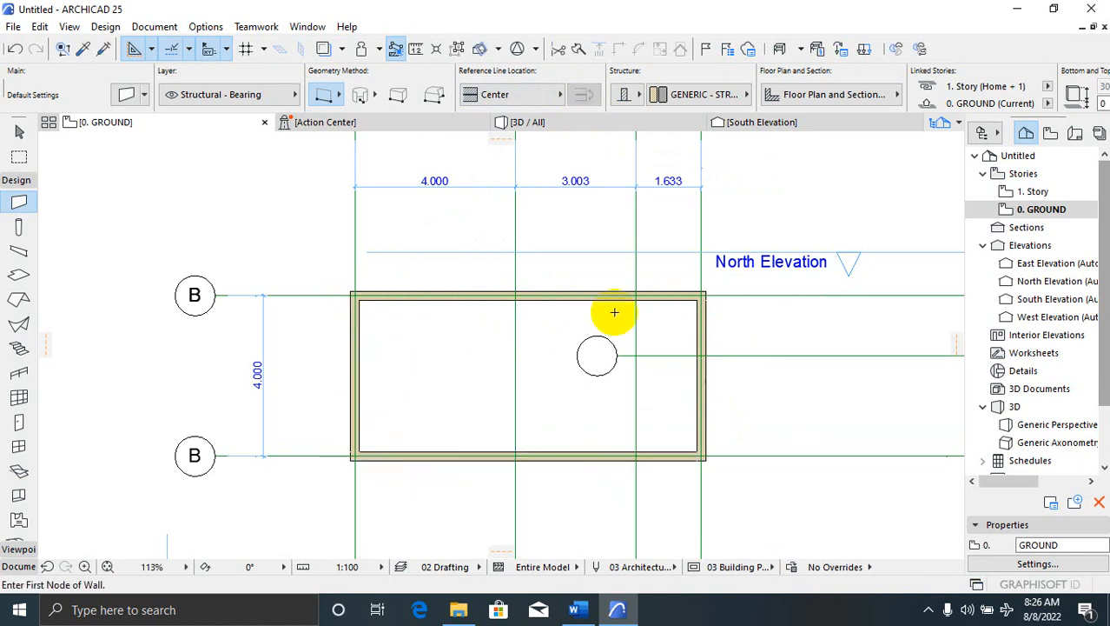
Add an interior wall along the third vertical grid line and change its thickness to 150
click(516, 297)
click(516, 455)
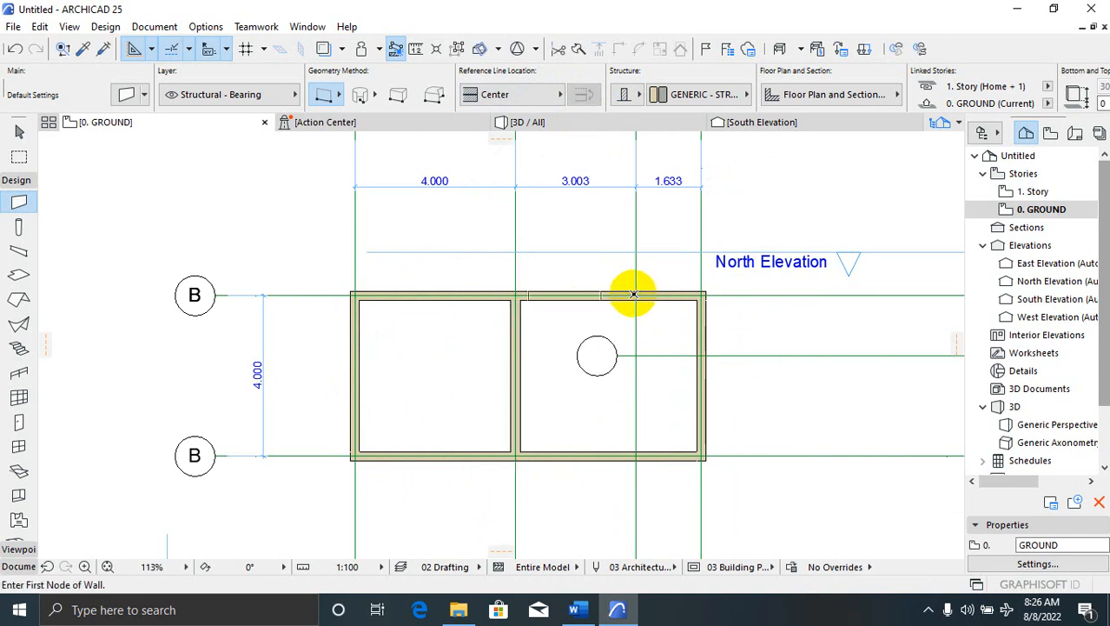
click(640, 452)
key(Escape)
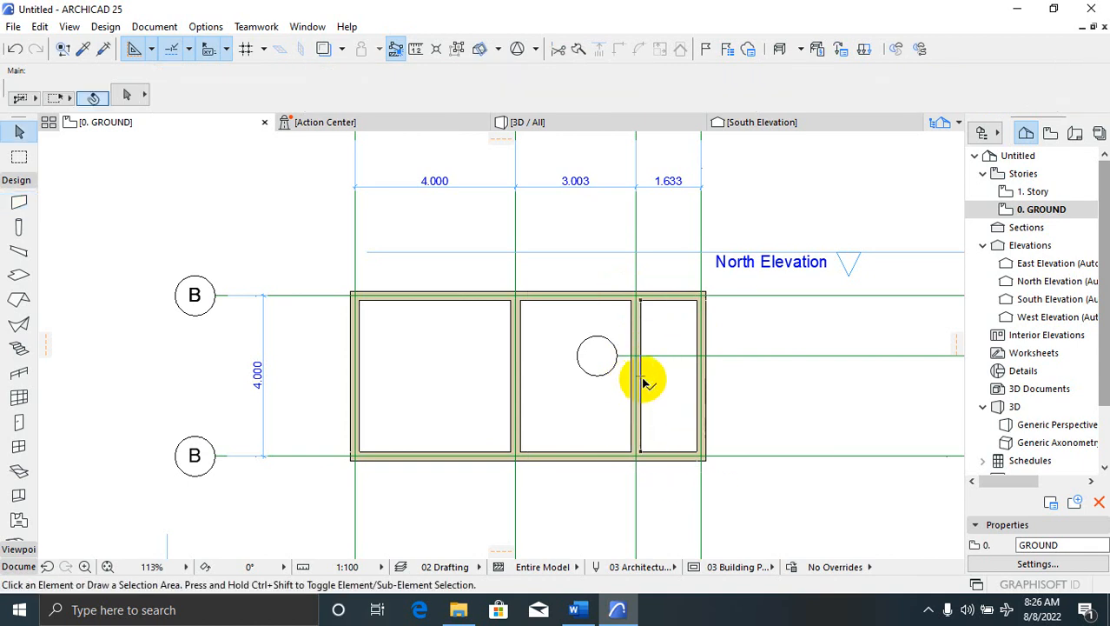
click(641, 376)
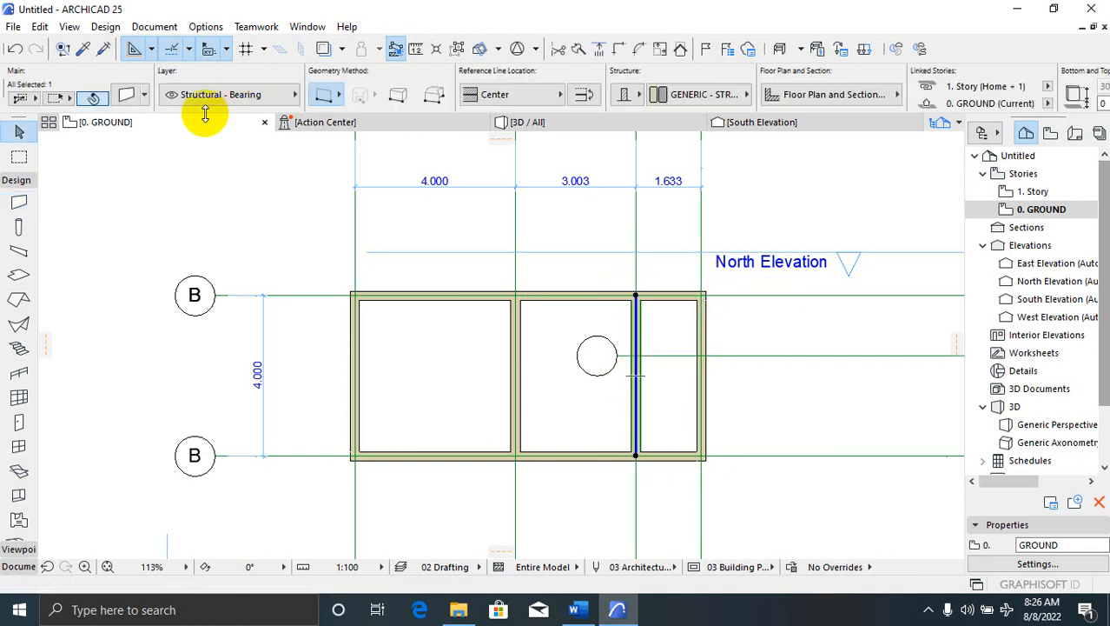
click(126, 96)
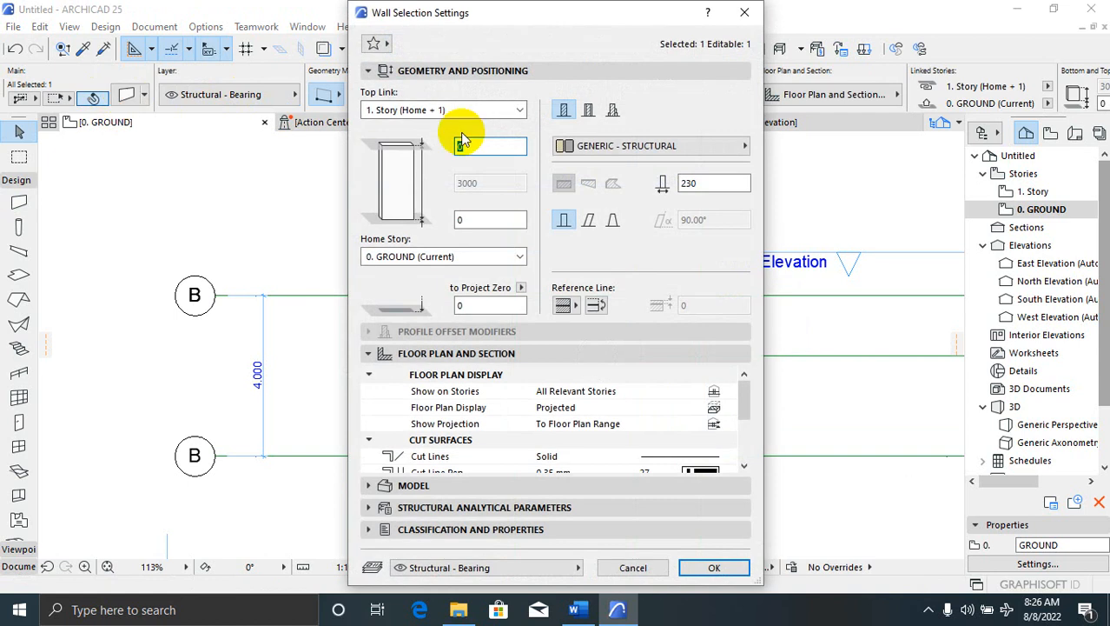
double_click(706, 184)
text(150)
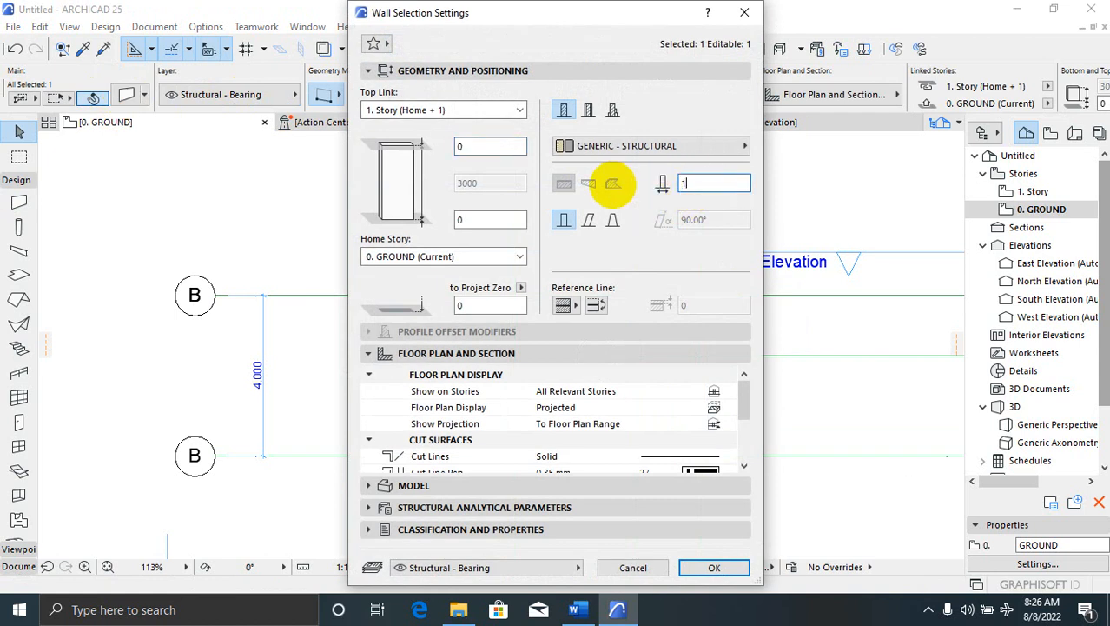
click(707, 565)
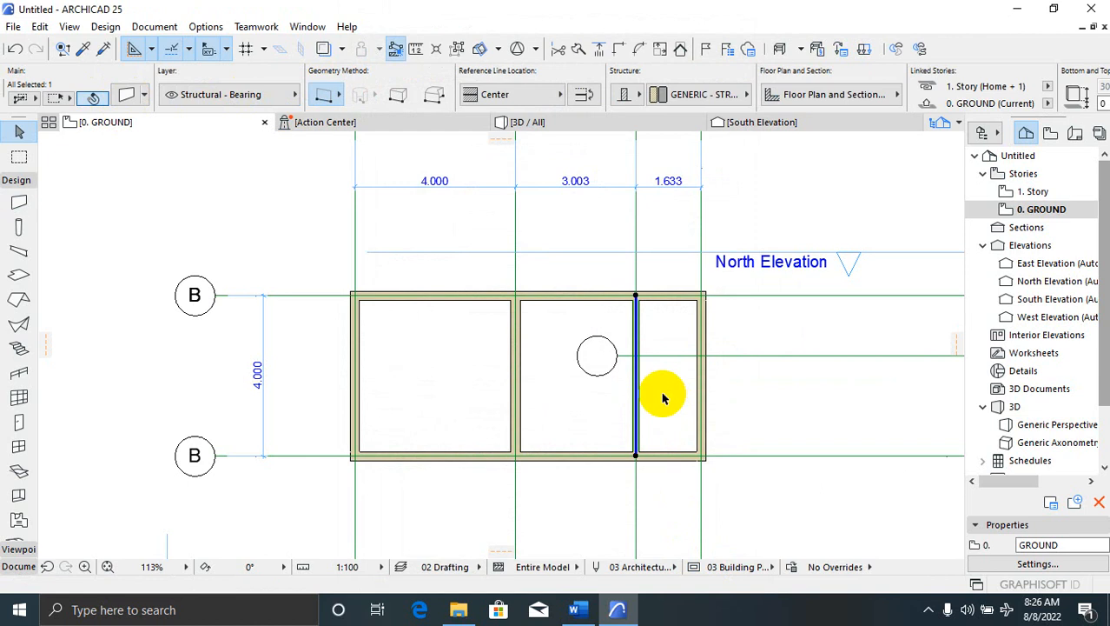
click(658, 369)
scroll(632, 304, up, 3)
Enable both section/elevation markers on the middle horizontal grid line in its selection settings
scroll(632, 304, up, 2)
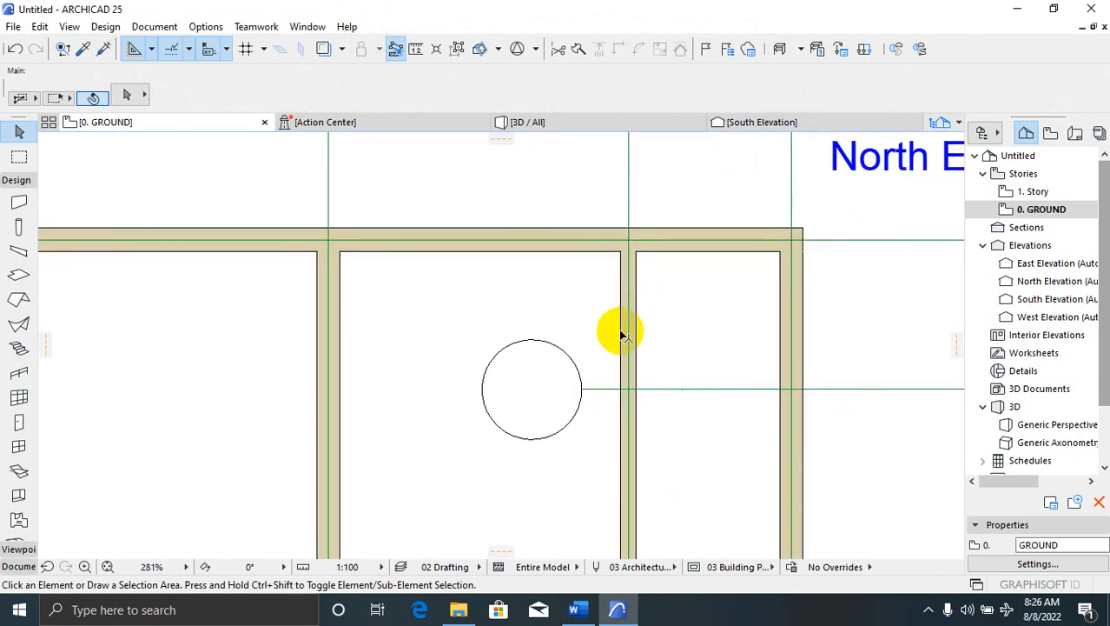
scroll(621, 334, down, 6)
click(687, 348)
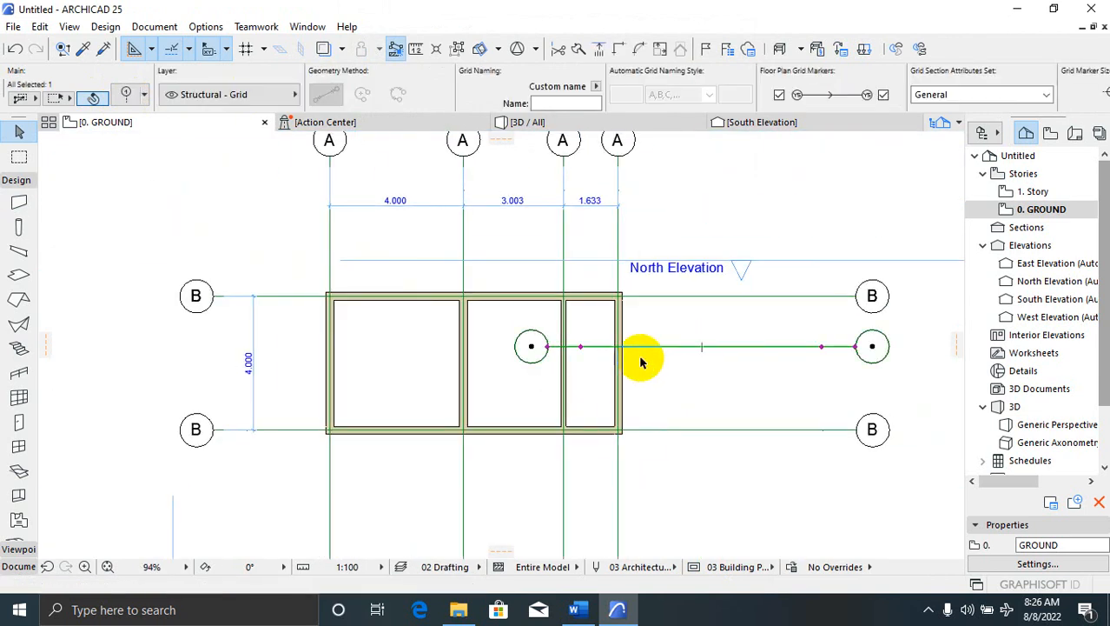
click(126, 101)
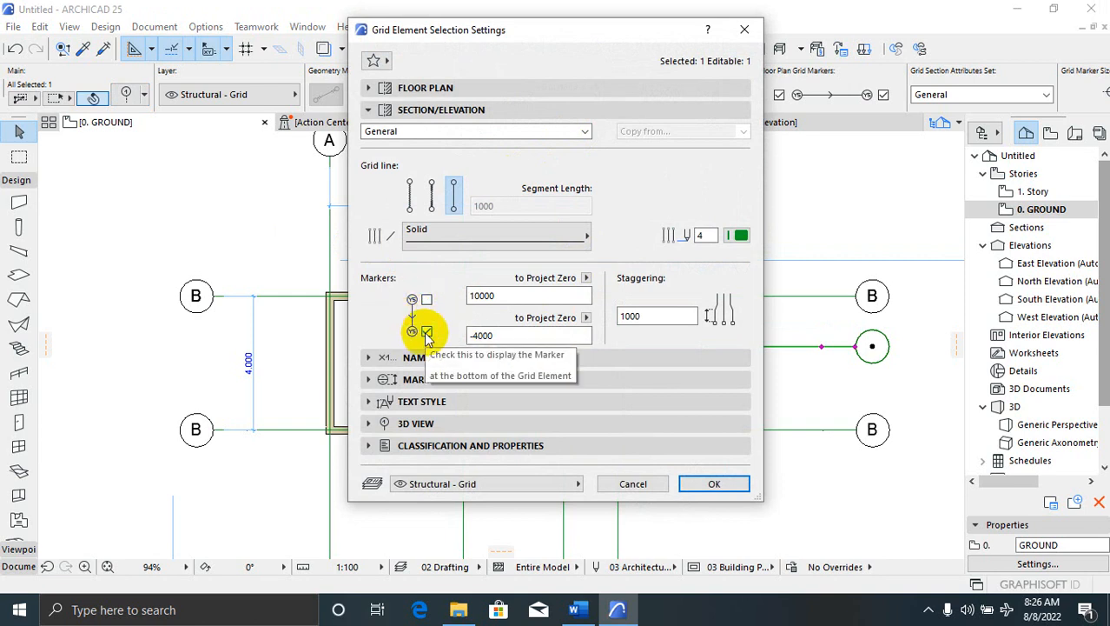
click(426, 333)
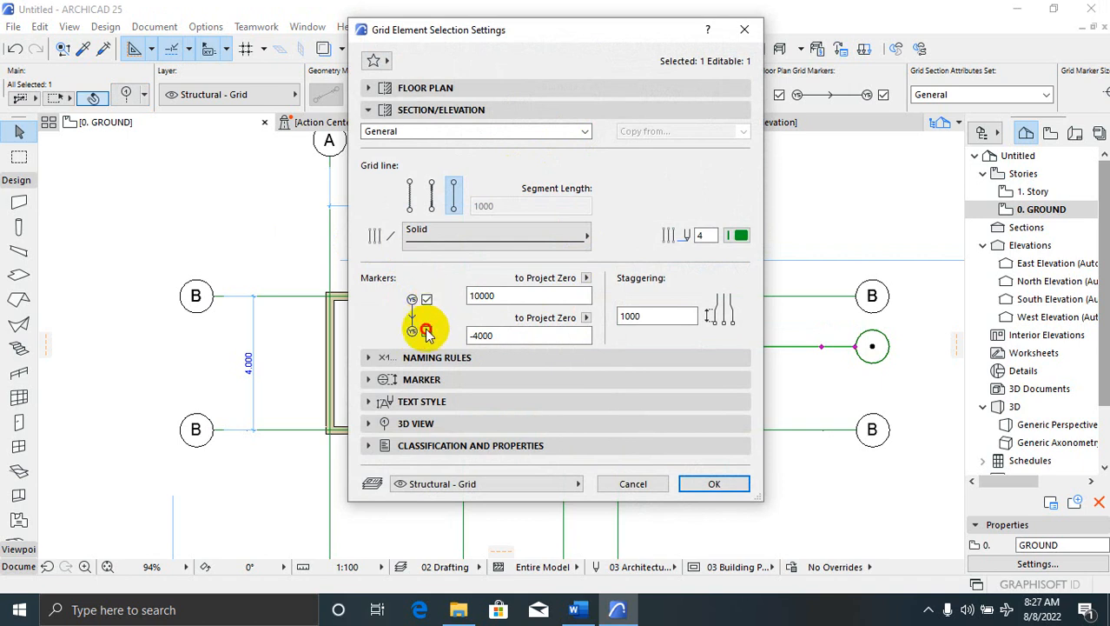
click(426, 331)
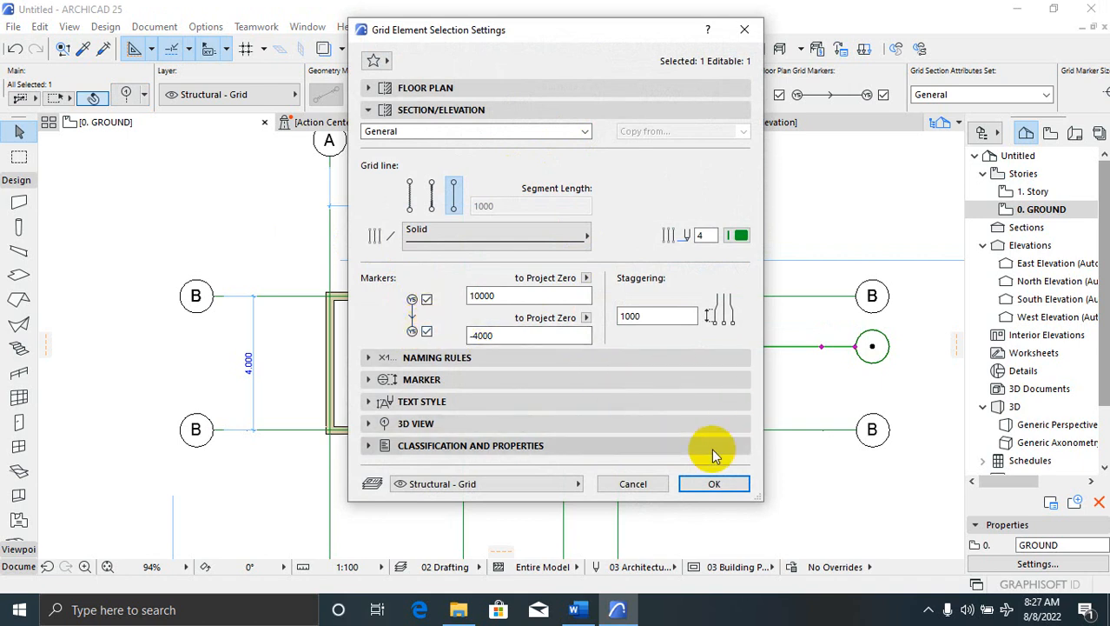
click(709, 482)
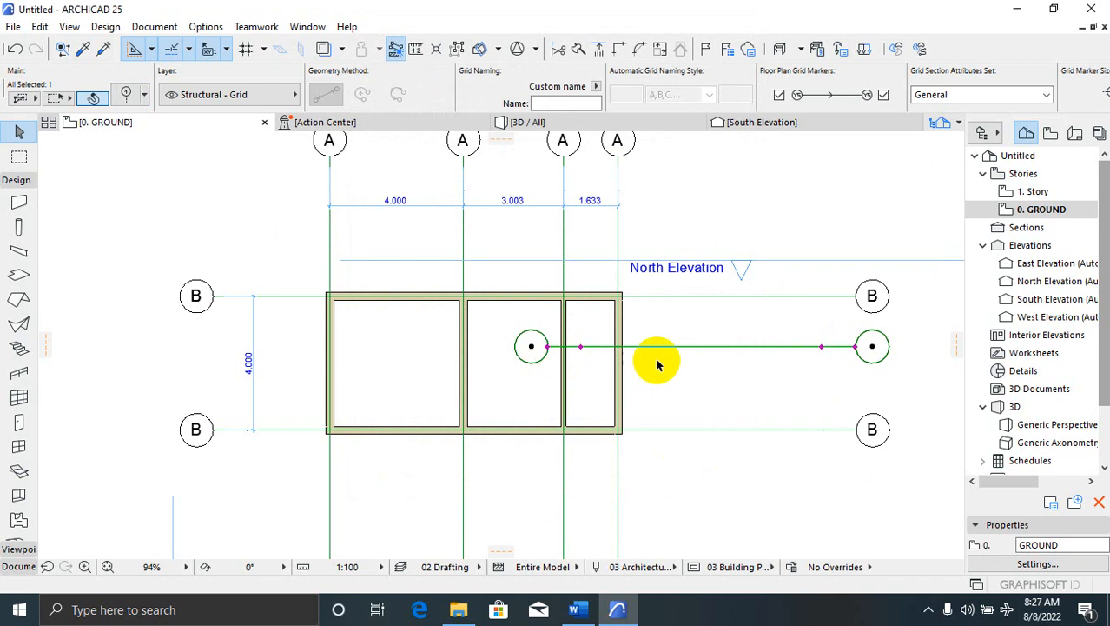
click(657, 365)
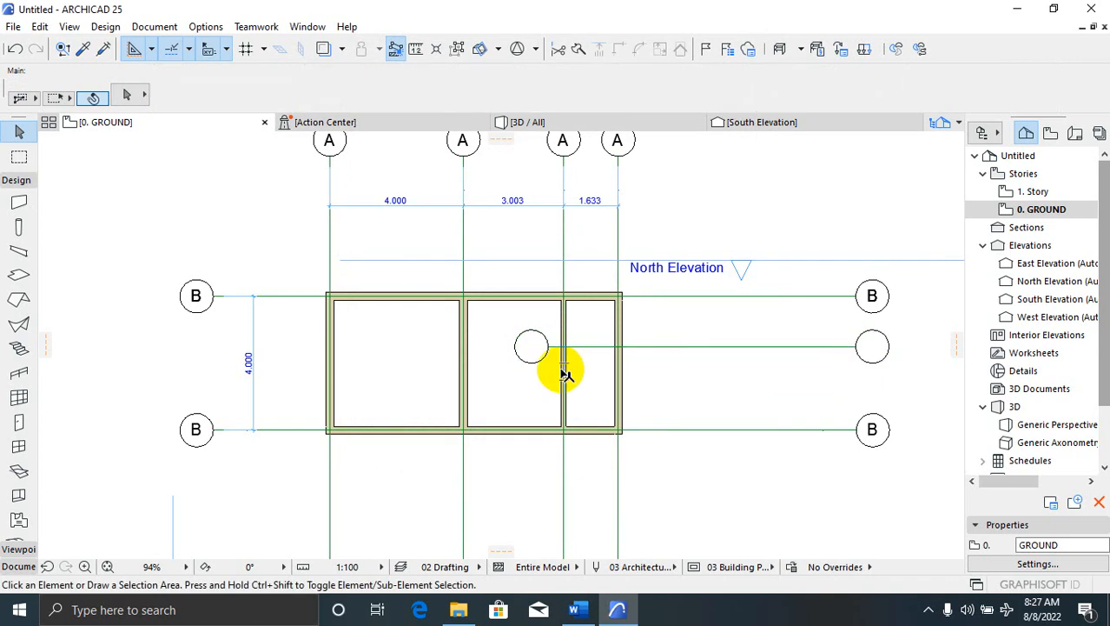
Draw a wall from the middle grid intersection to the east wall and set it 150 thick
scroll(563, 359, up, 2)
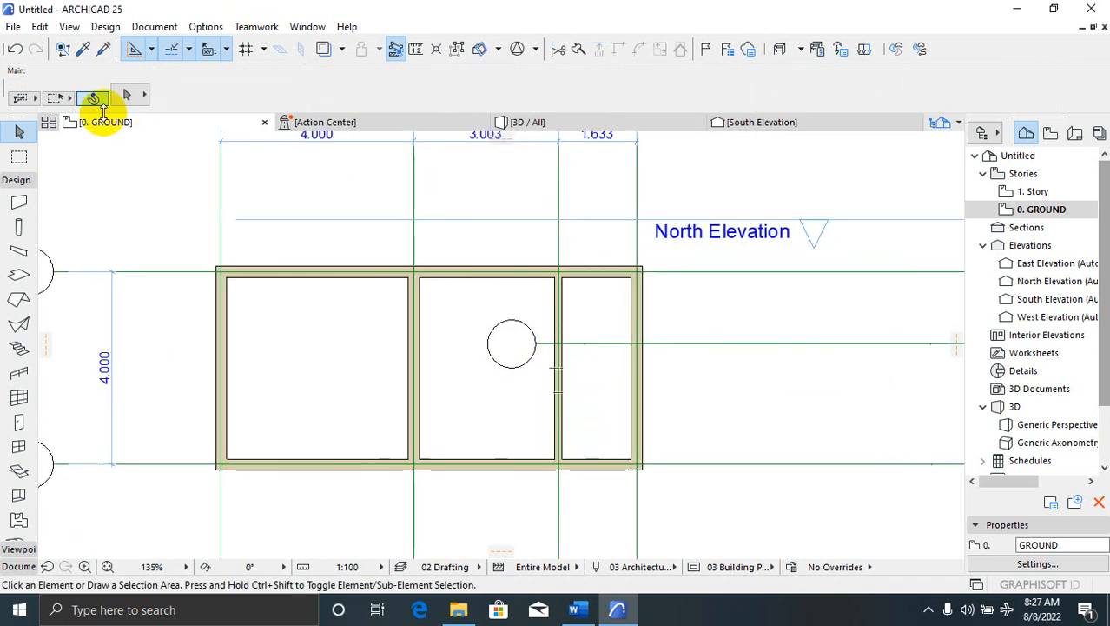
click(20, 202)
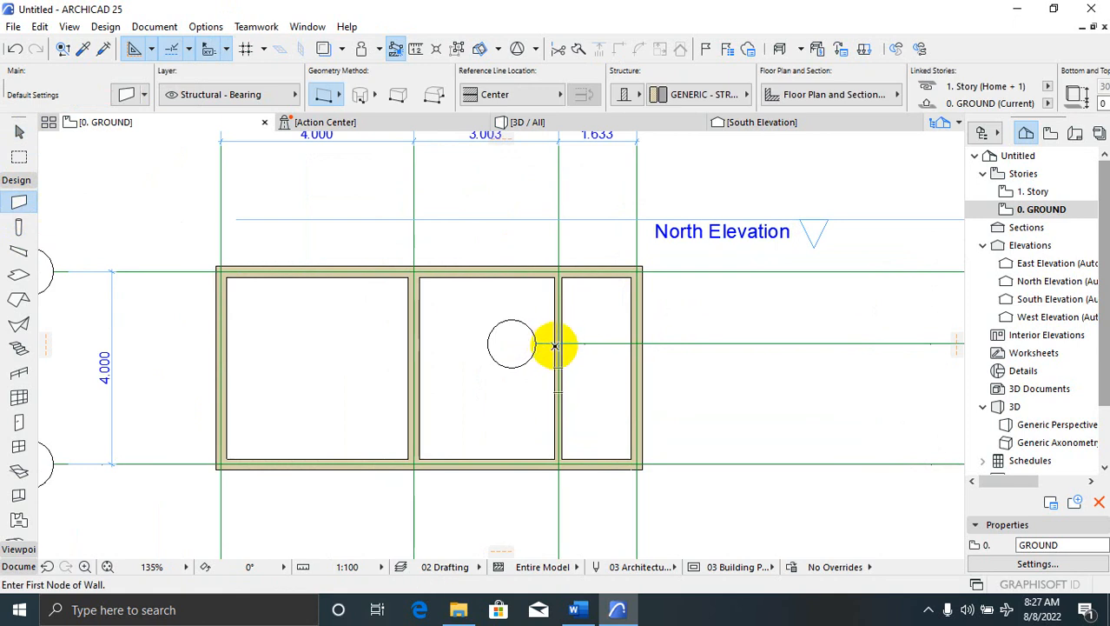
click(559, 345)
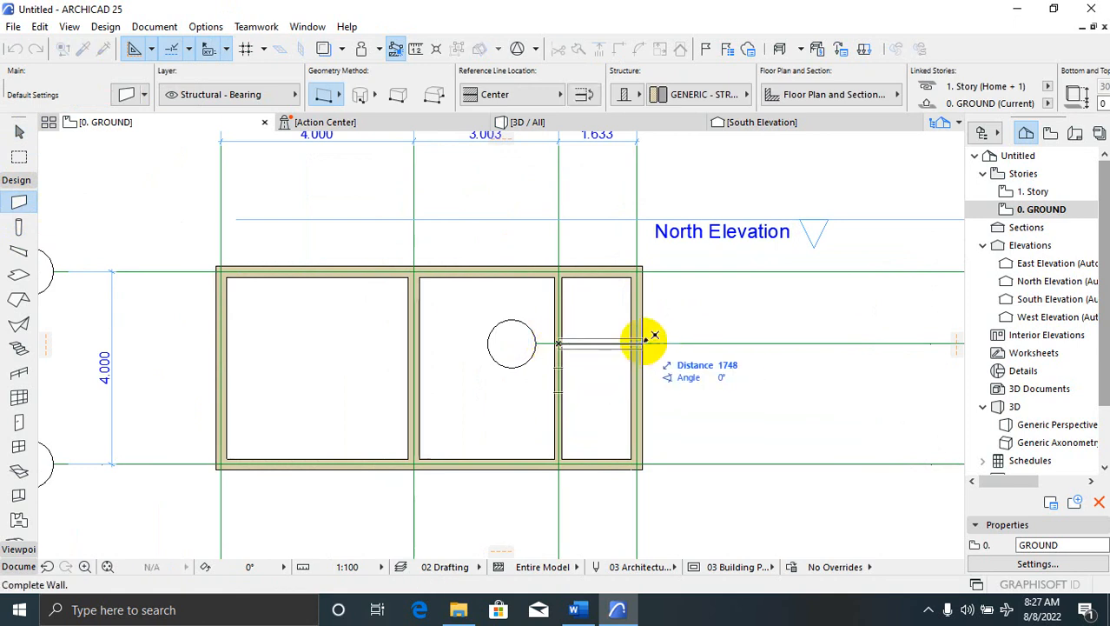
click(654, 337)
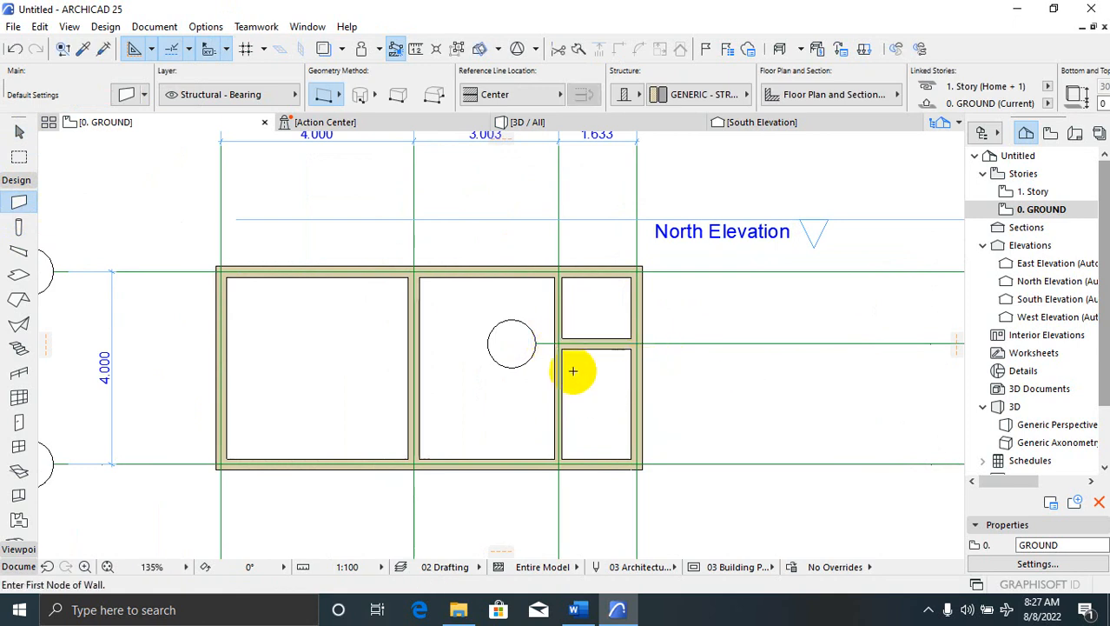
key(Escape)
click(594, 351)
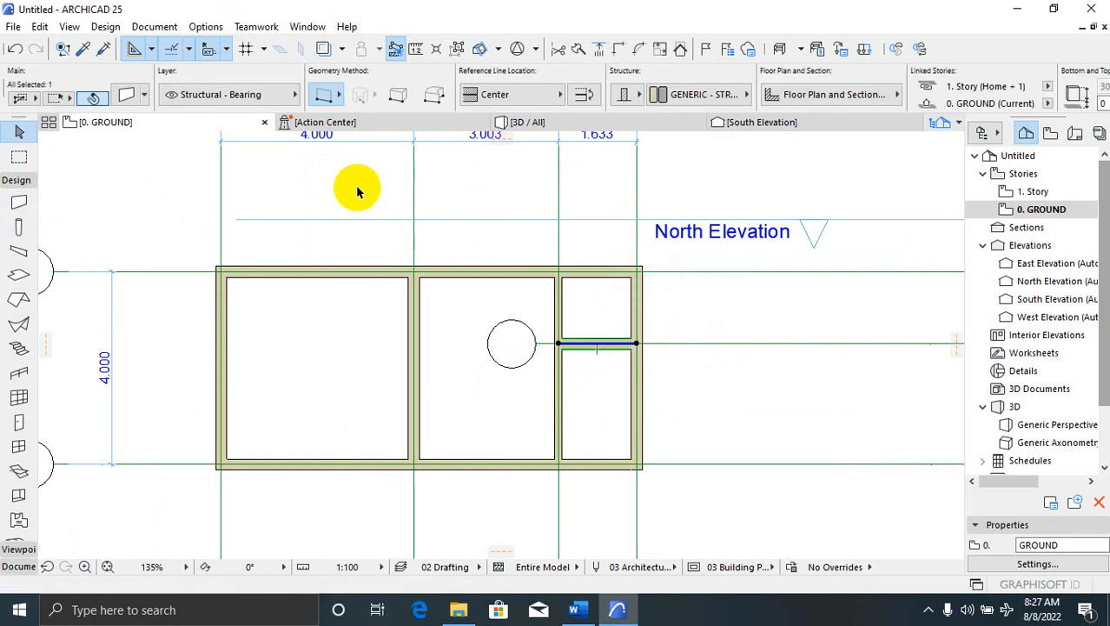
click(126, 96)
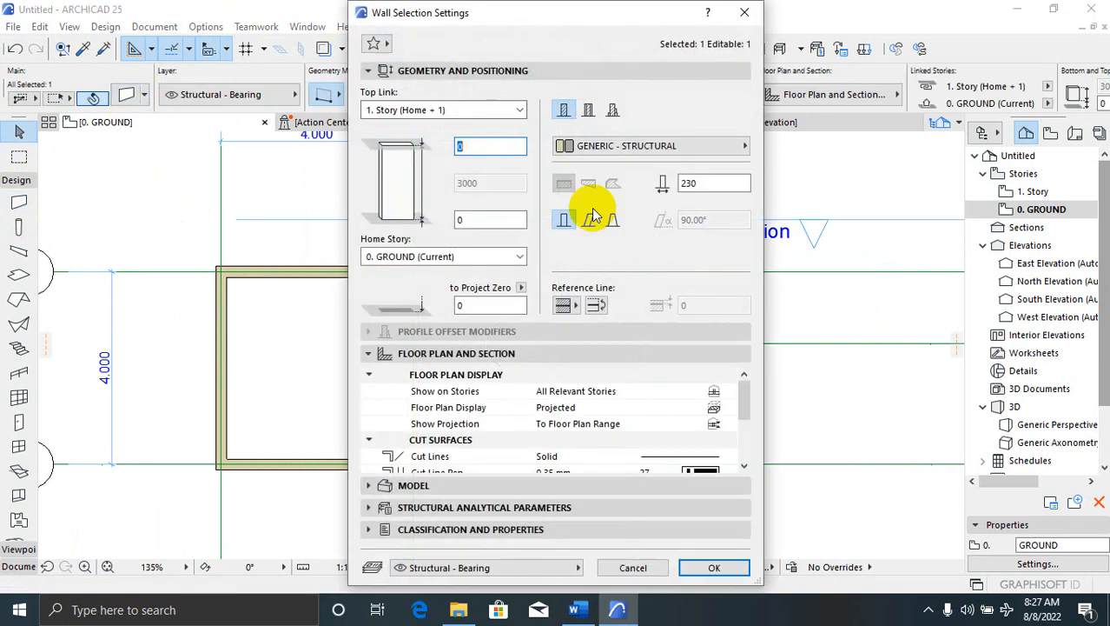
double_click(709, 184)
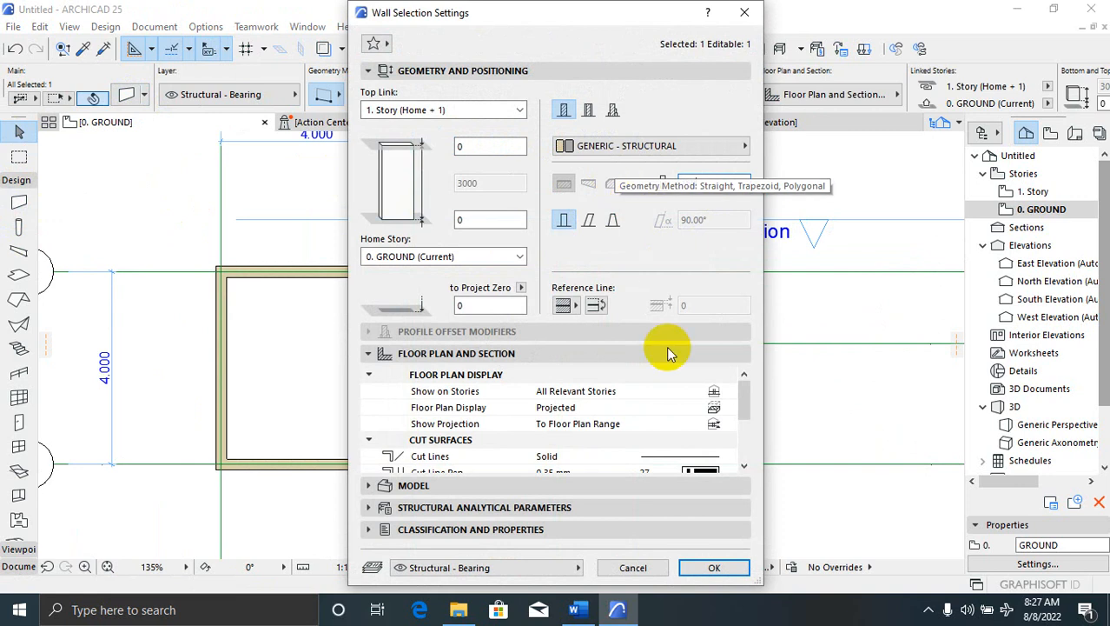
text(150)
click(714, 569)
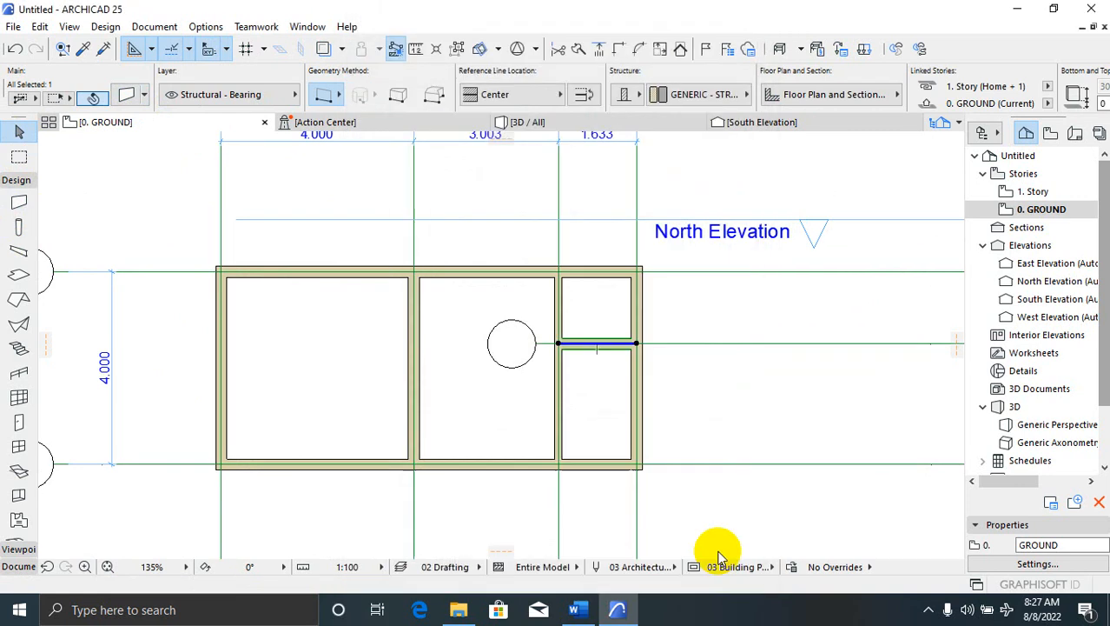
click(573, 392)
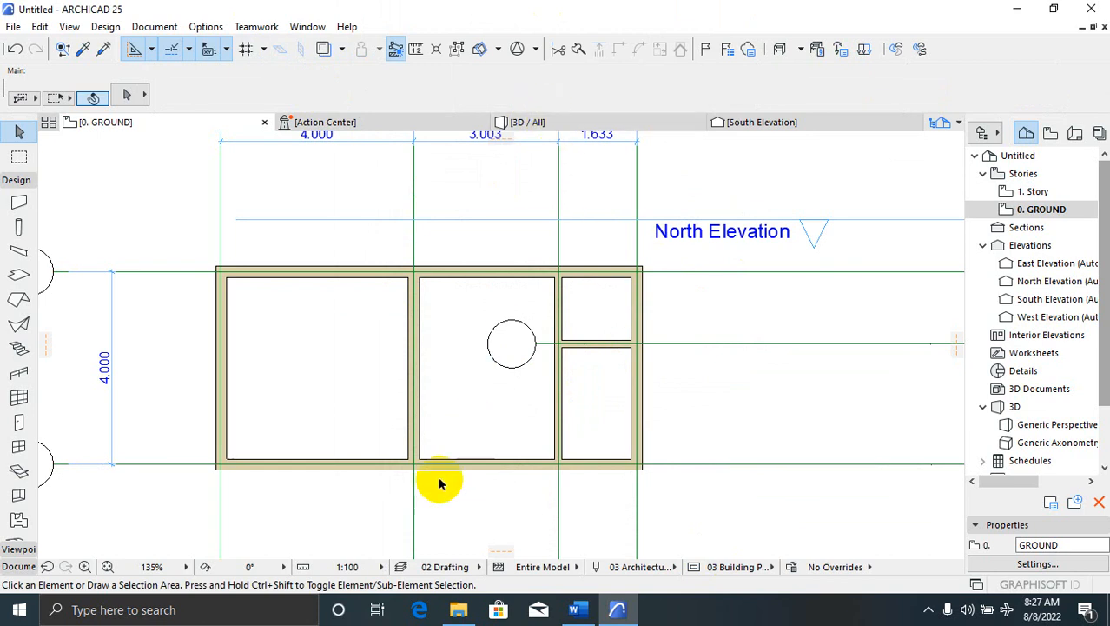
click(569, 122)
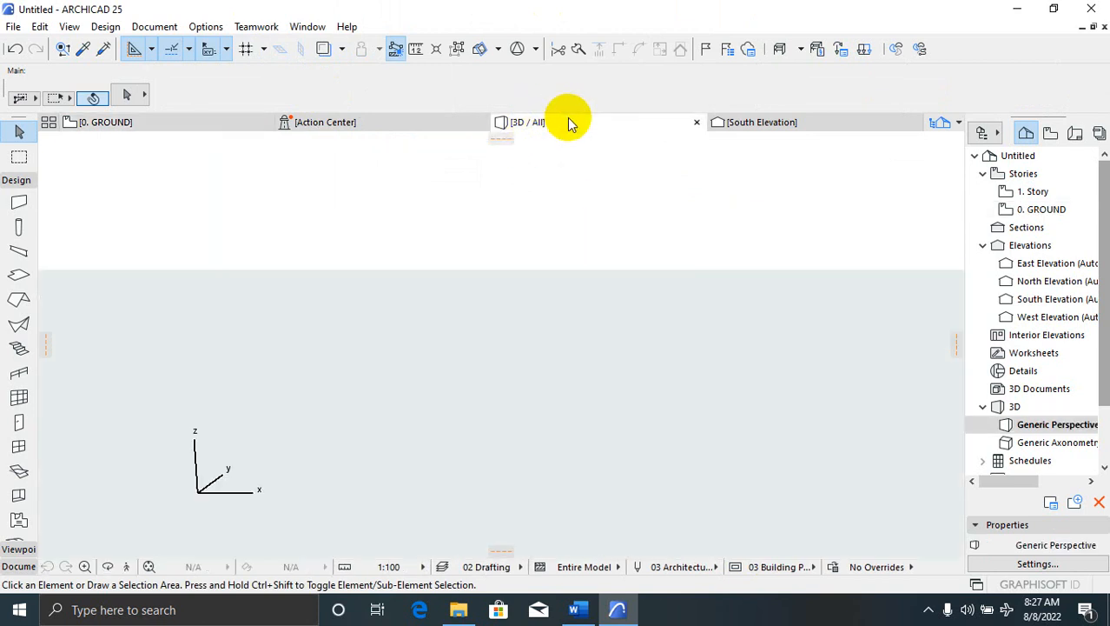
scroll(378, 385, up, 6)
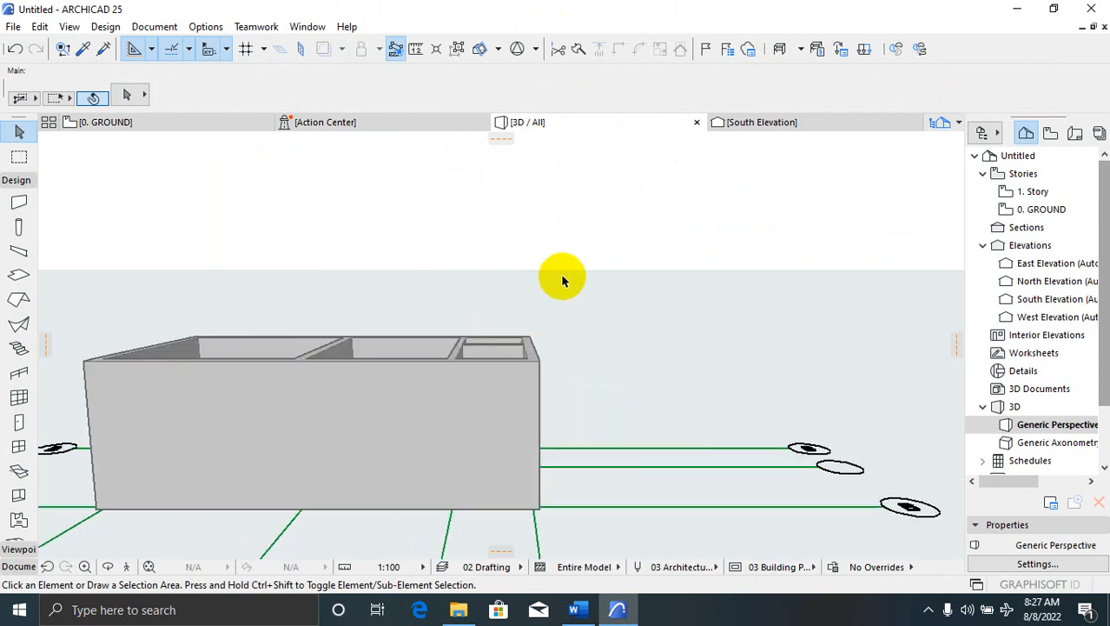
scroll(575, 304, down, 3)
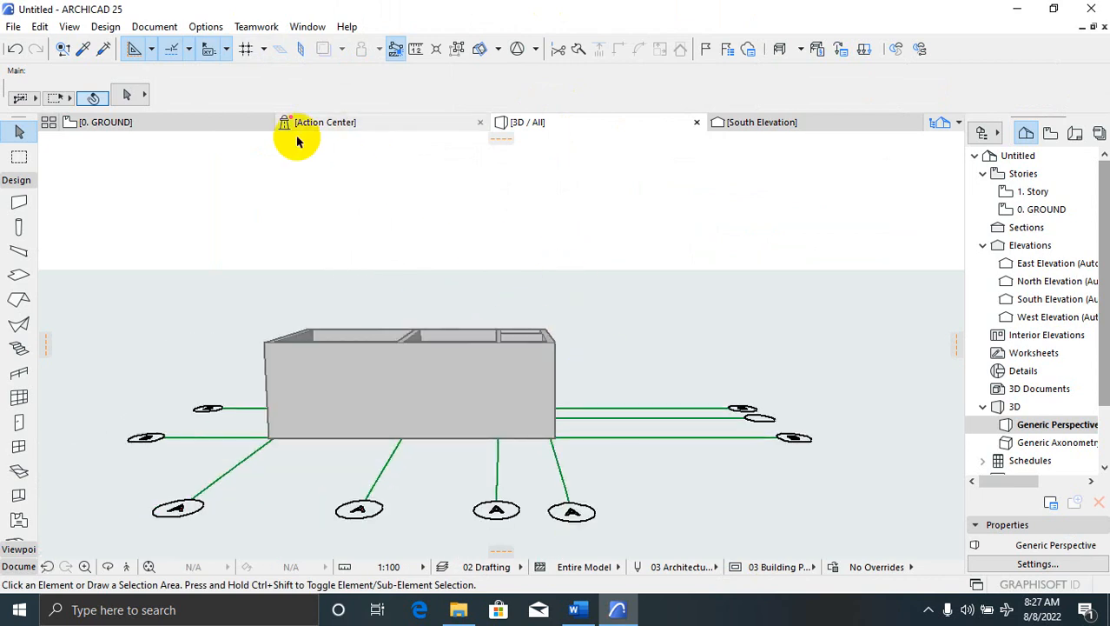
click(172, 121)
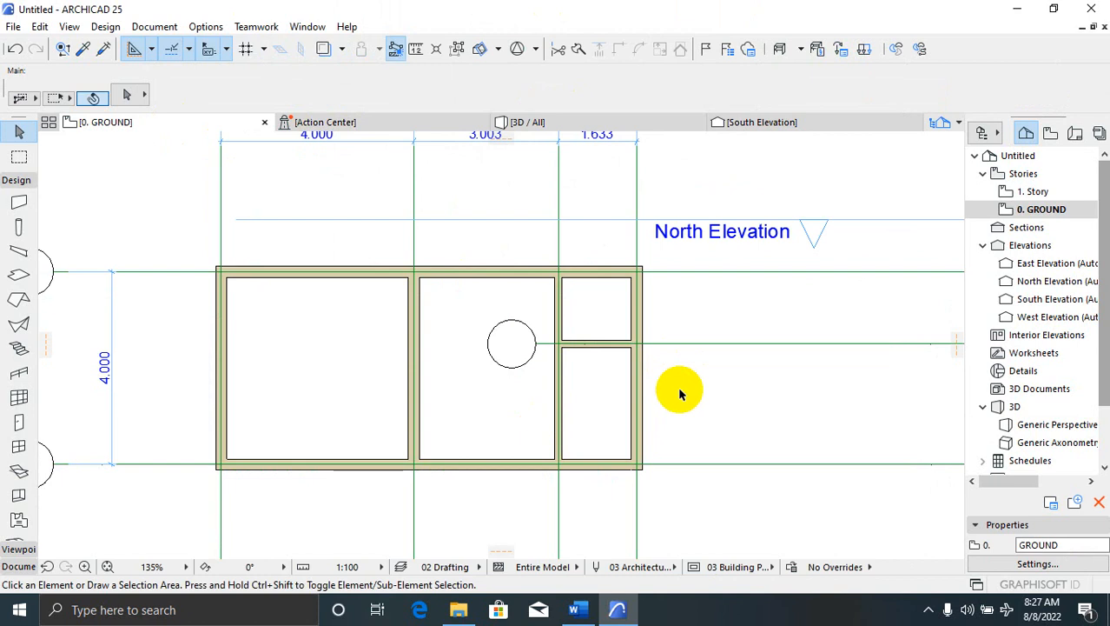
drag(680, 390, 528, 134)
click(738, 423)
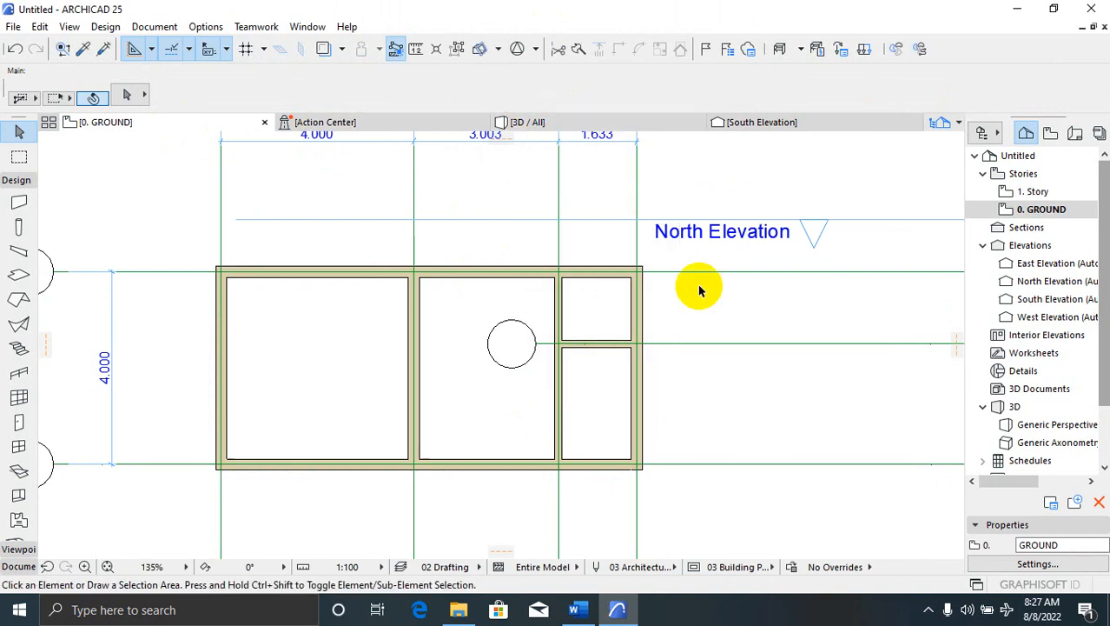
click(574, 117)
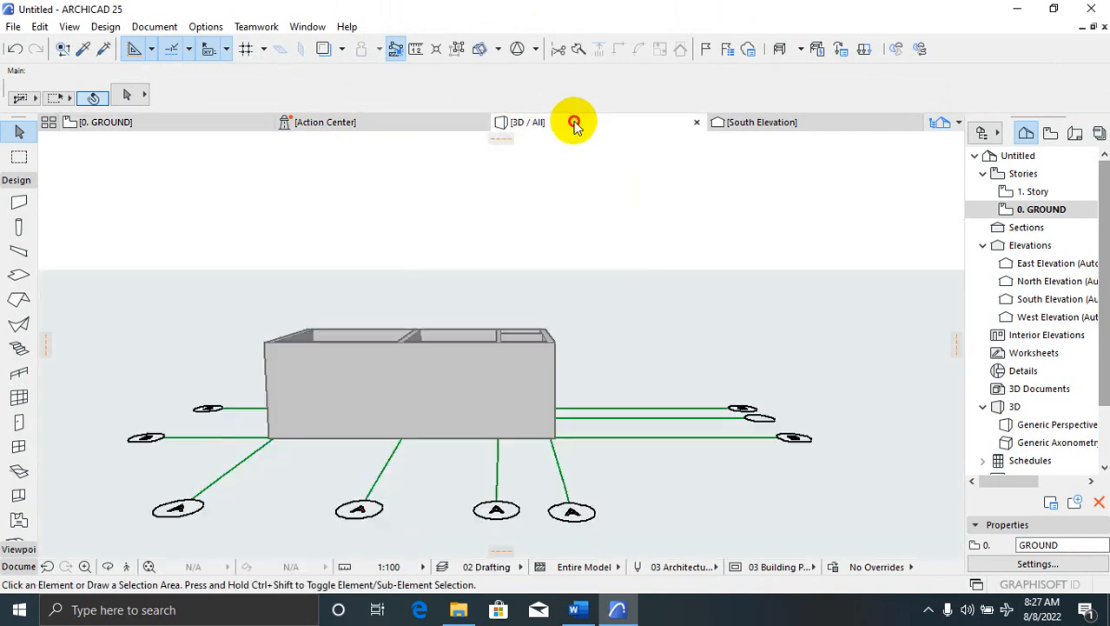
click(763, 122)
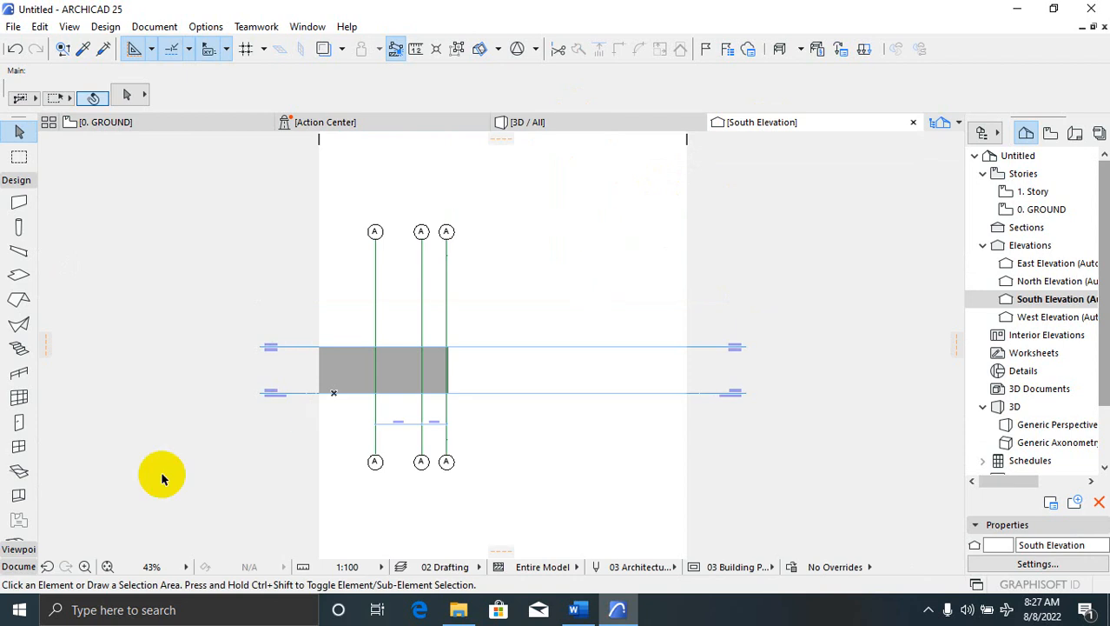
scroll(161, 471, up, 2)
scroll(421, 372, up, 3)
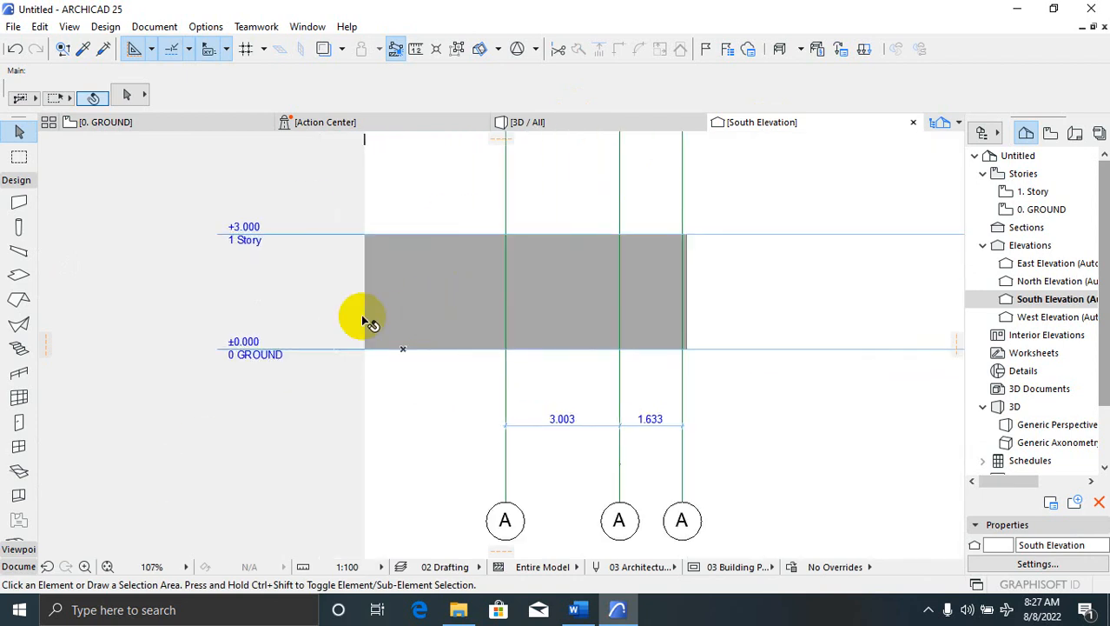
click(198, 126)
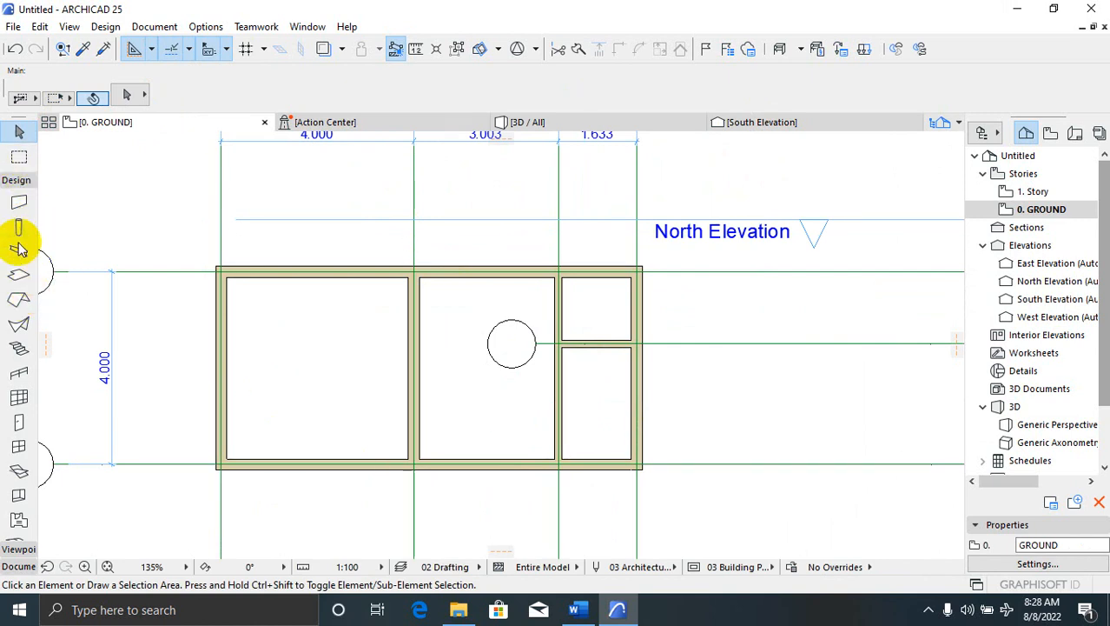
Activate the Door tool and open Door Default Settings, showing Door 25 at 900 by 2100
click(20, 423)
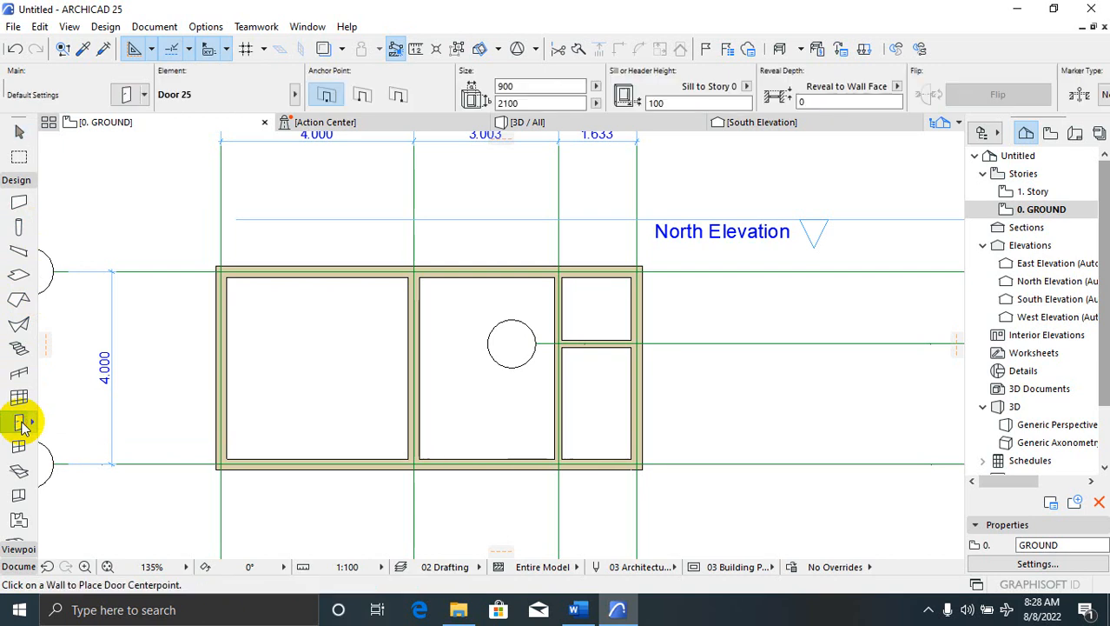
click(126, 96)
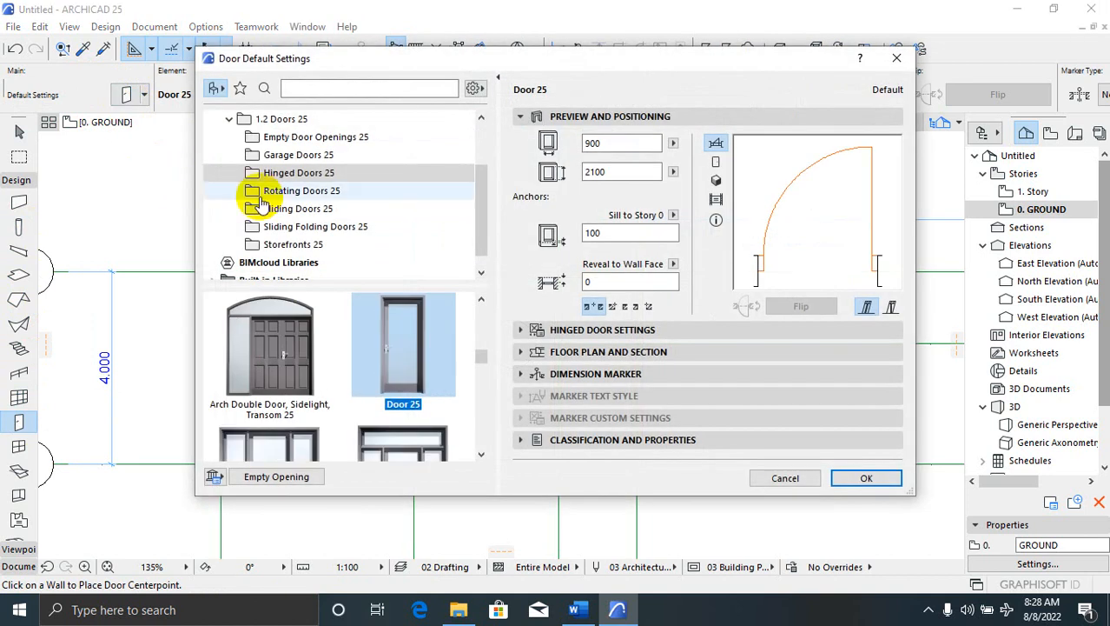
Browse the door gallery and choose Double Door Asymmetric 25
click(481, 453)
click(481, 453)
click(484, 456)
click(484, 456)
click(484, 456)
click(484, 456)
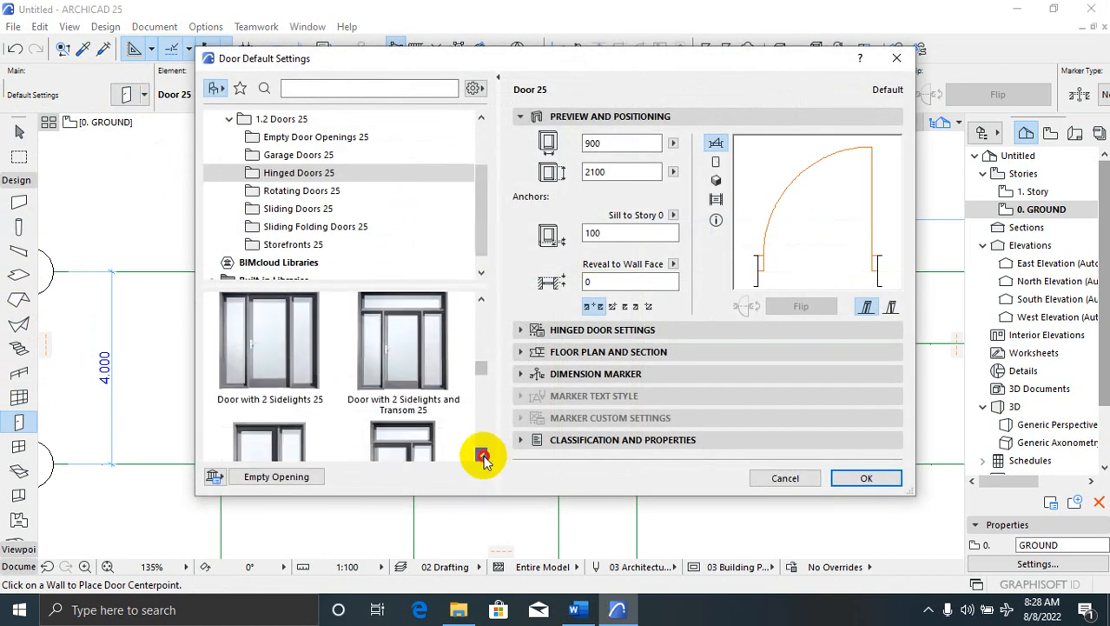
click(484, 456)
click(483, 456)
click(484, 456)
click(484, 456)
click(483, 456)
click(482, 455)
click(482, 456)
click(482, 455)
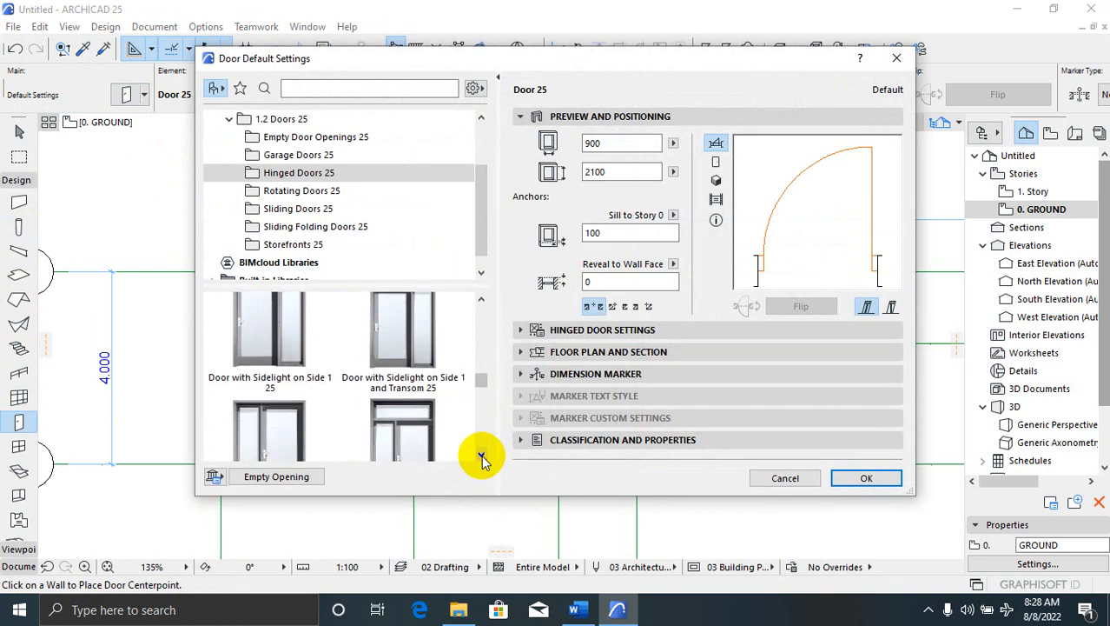
click(482, 455)
click(482, 455)
click(483, 455)
click(482, 455)
click(483, 455)
click(483, 455)
click(482, 456)
click(482, 456)
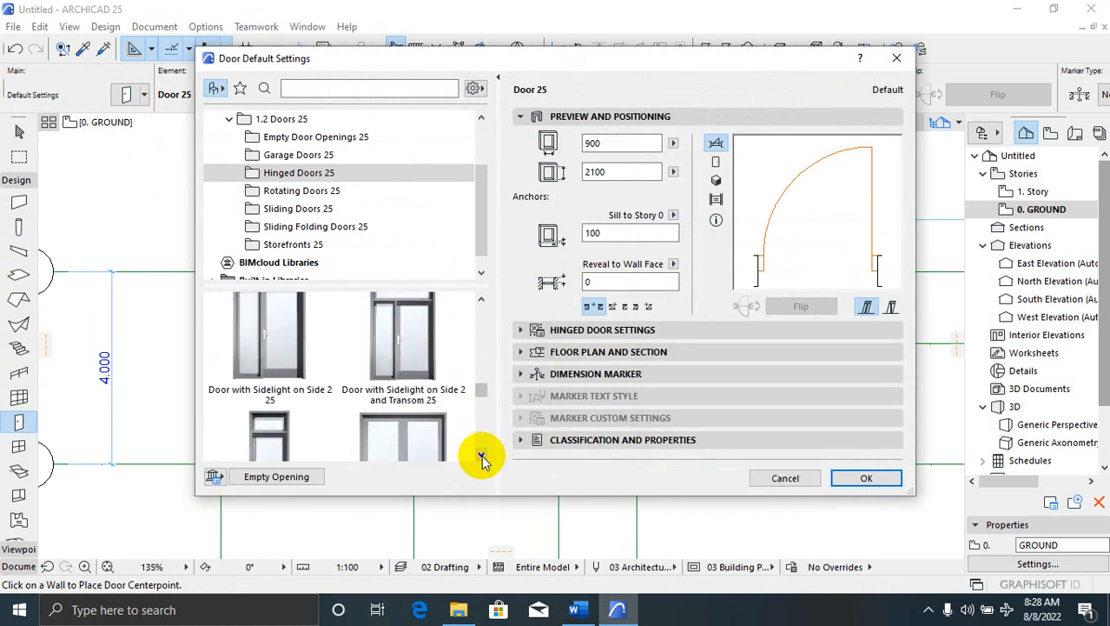
click(482, 455)
click(482, 455)
click(482, 456)
click(482, 456)
click(482, 456)
click(482, 456)
click(483, 455)
click(482, 455)
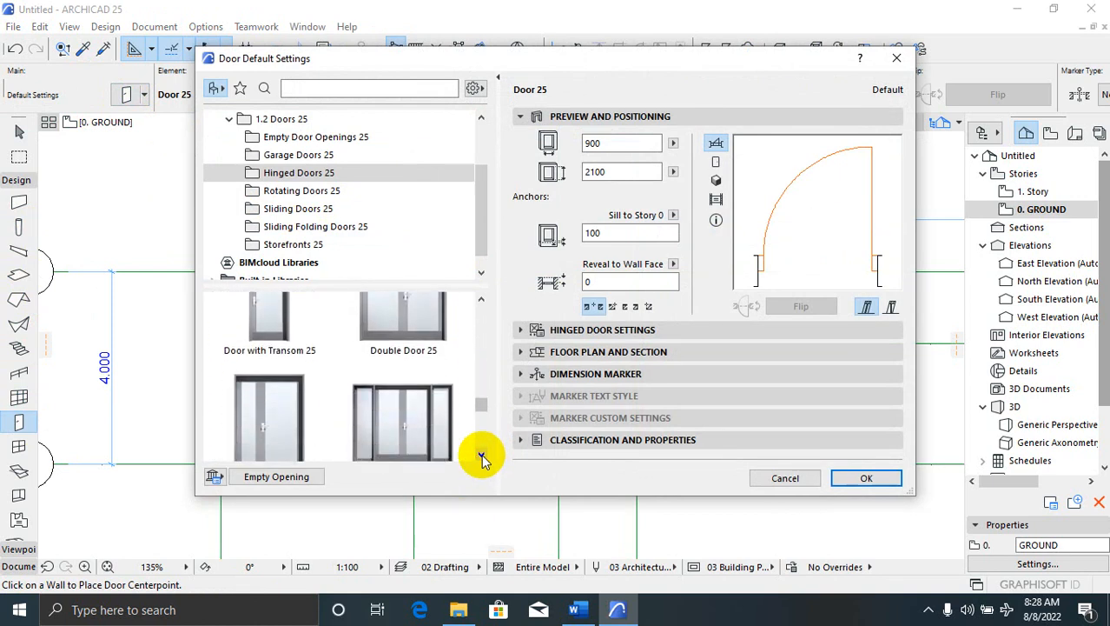
click(482, 456)
click(482, 456)
click(482, 455)
click(483, 455)
click(482, 455)
click(482, 456)
click(482, 455)
click(482, 455)
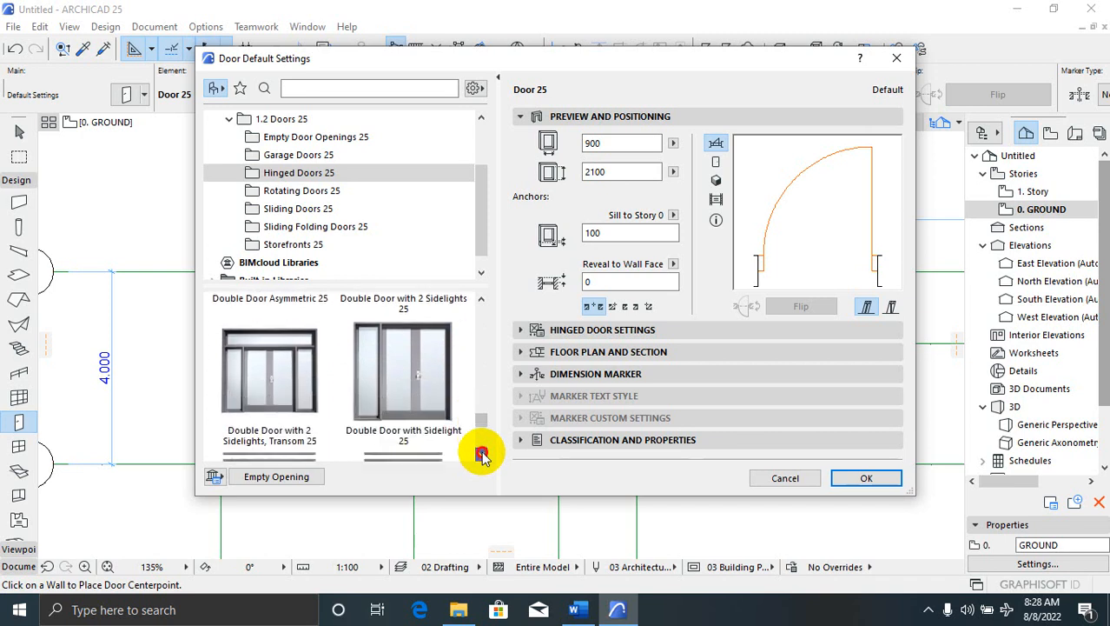
click(482, 455)
click(482, 455)
click(482, 455)
click(483, 456)
click(482, 455)
click(482, 456)
click(482, 456)
click(483, 456)
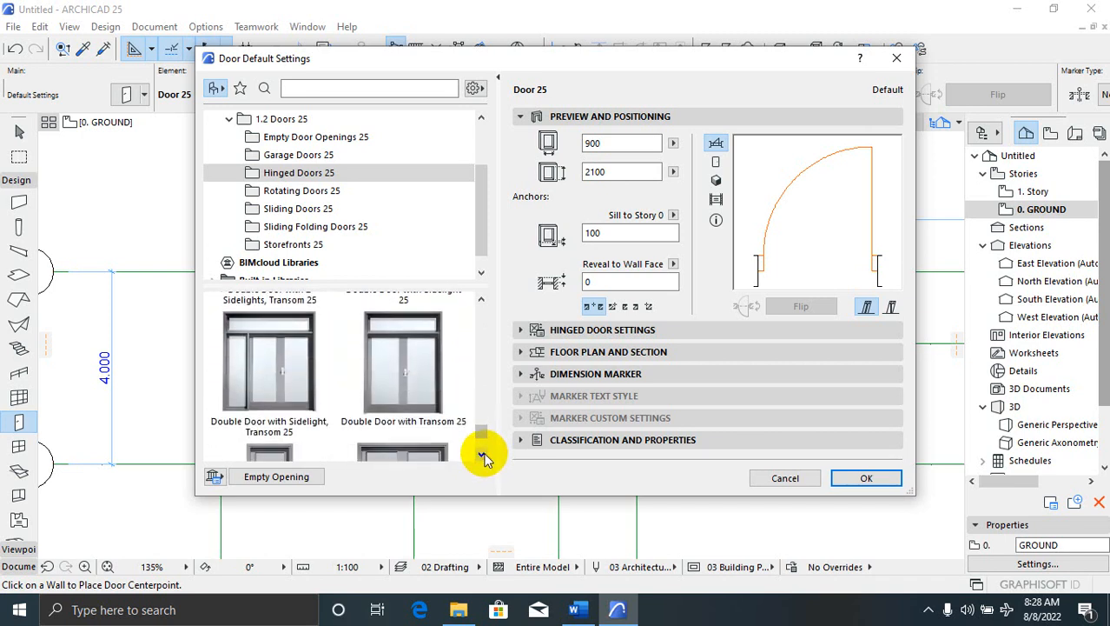
click(482, 455)
click(482, 455)
click(482, 456)
click(482, 455)
click(482, 455)
click(482, 455)
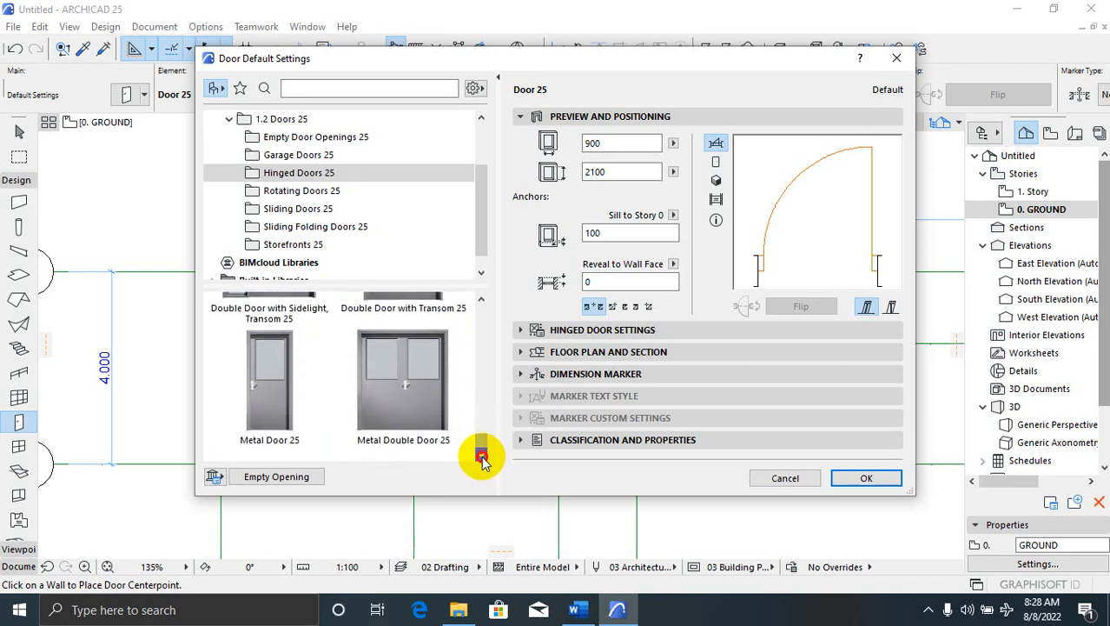
click(482, 303)
click(482, 302)
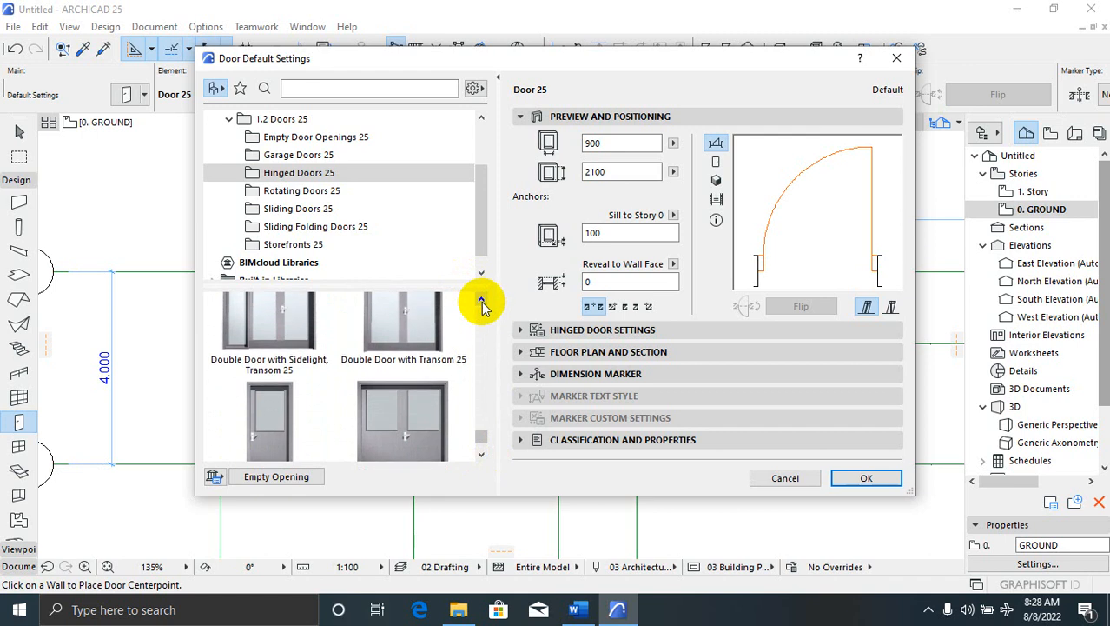
click(481, 302)
click(482, 302)
click(482, 302)
click(481, 303)
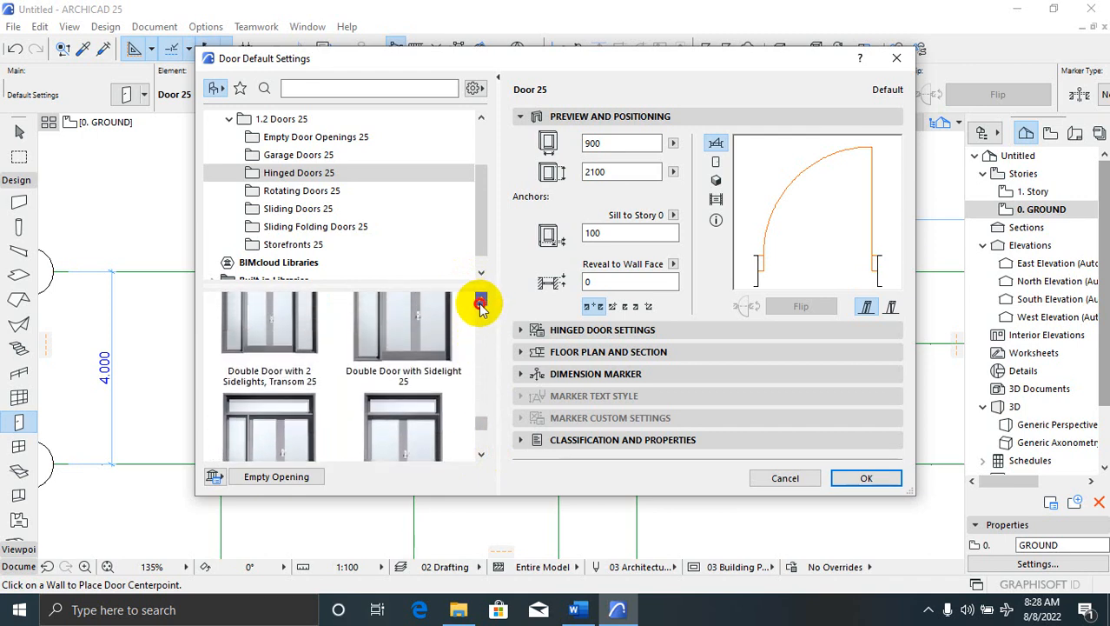
click(482, 302)
click(481, 303)
click(481, 303)
click(481, 303)
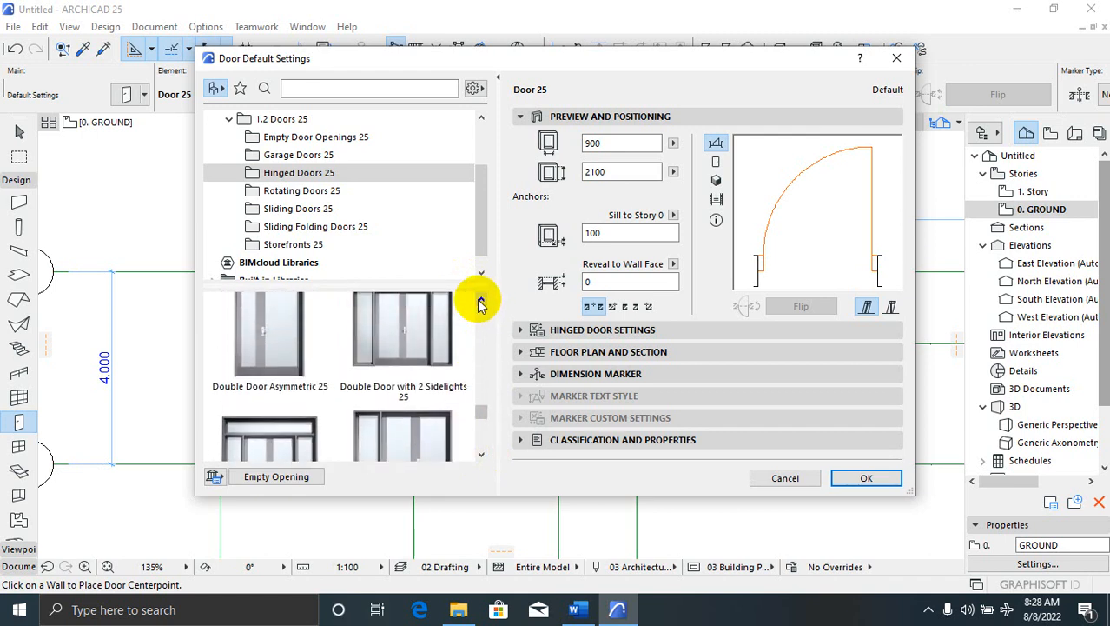
click(482, 302)
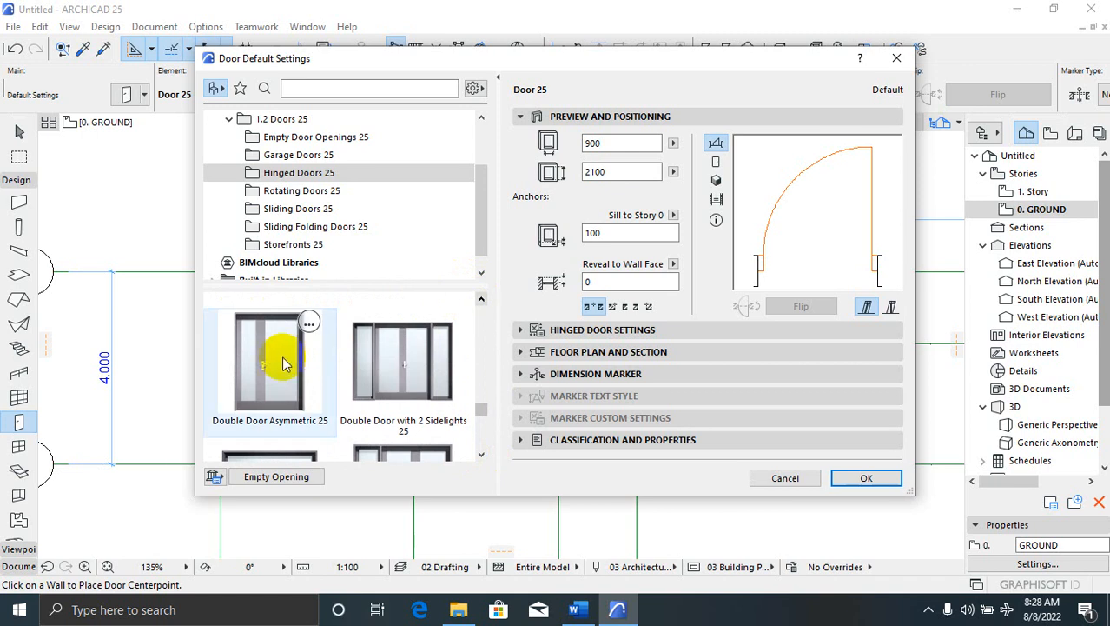
click(267, 379)
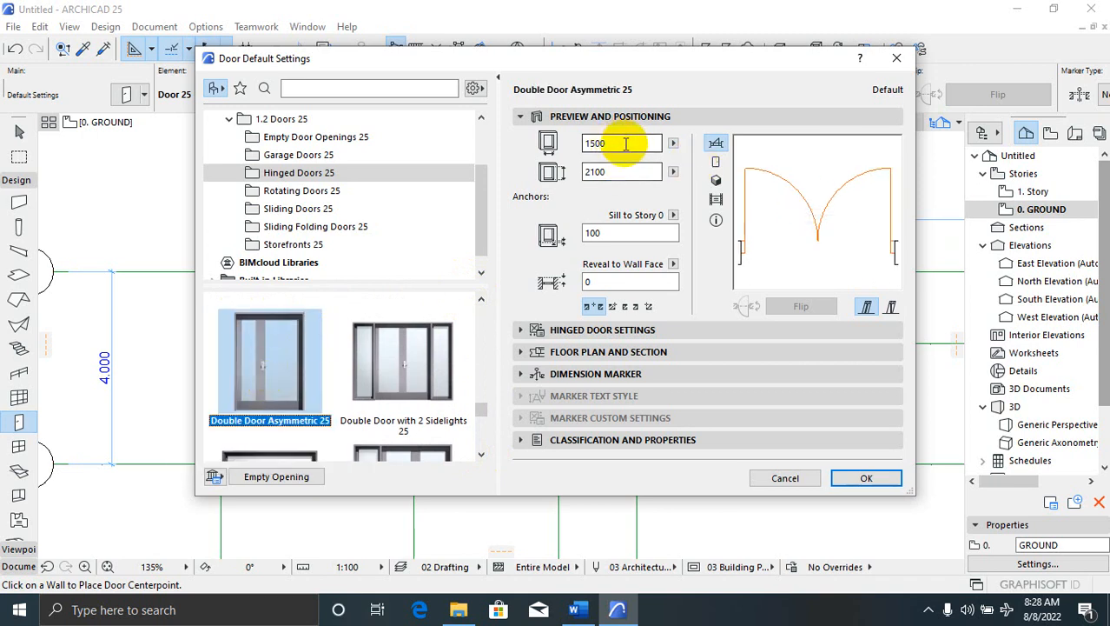
Set the door width to 1200 and show the Hinged Door Settings
drag(626, 144, 572, 149)
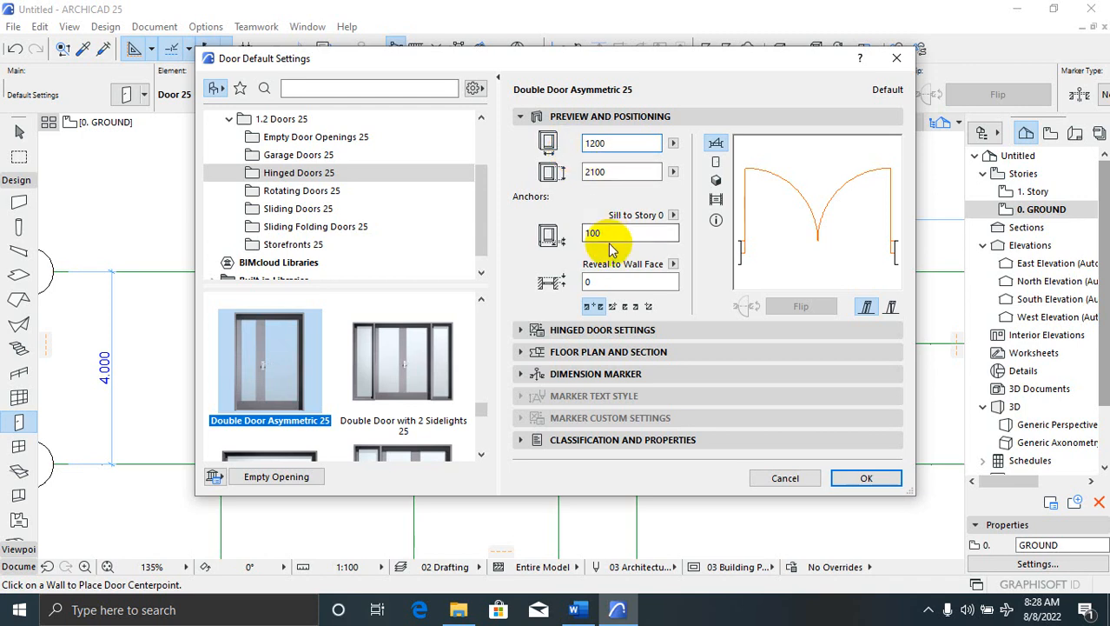
text(1200)
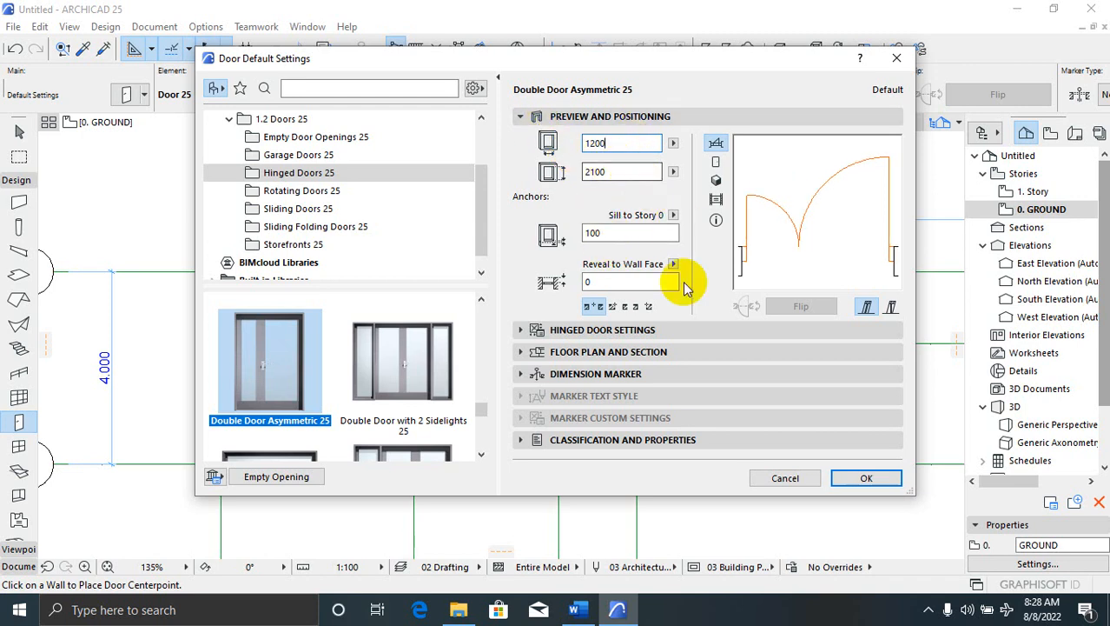
click(520, 331)
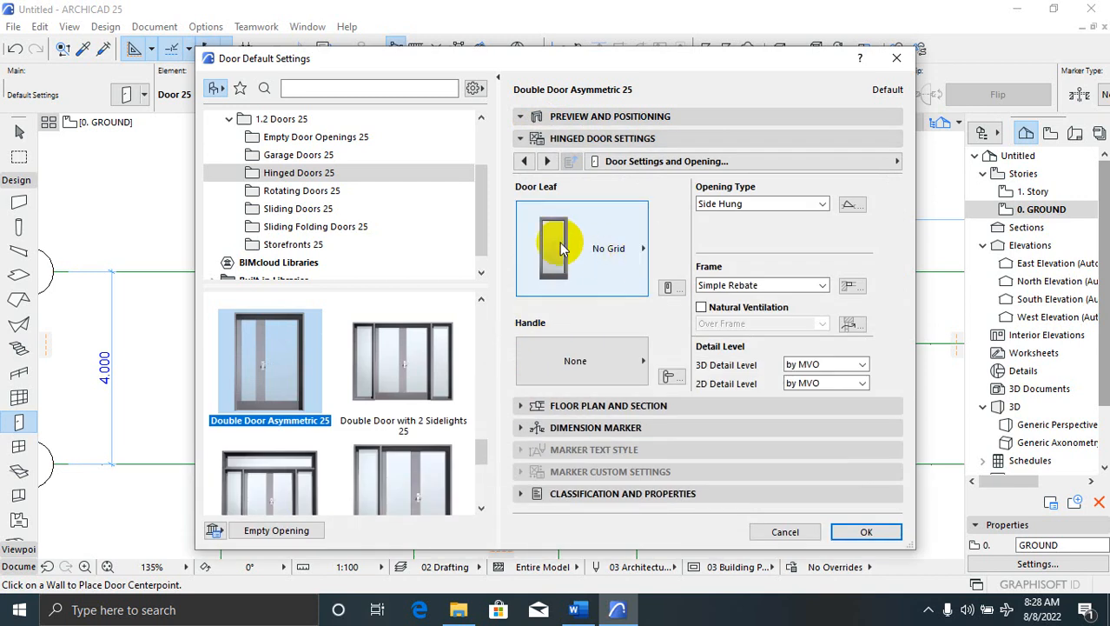
Choose Style 21 for the door leaf and Custom for the handle
click(632, 245)
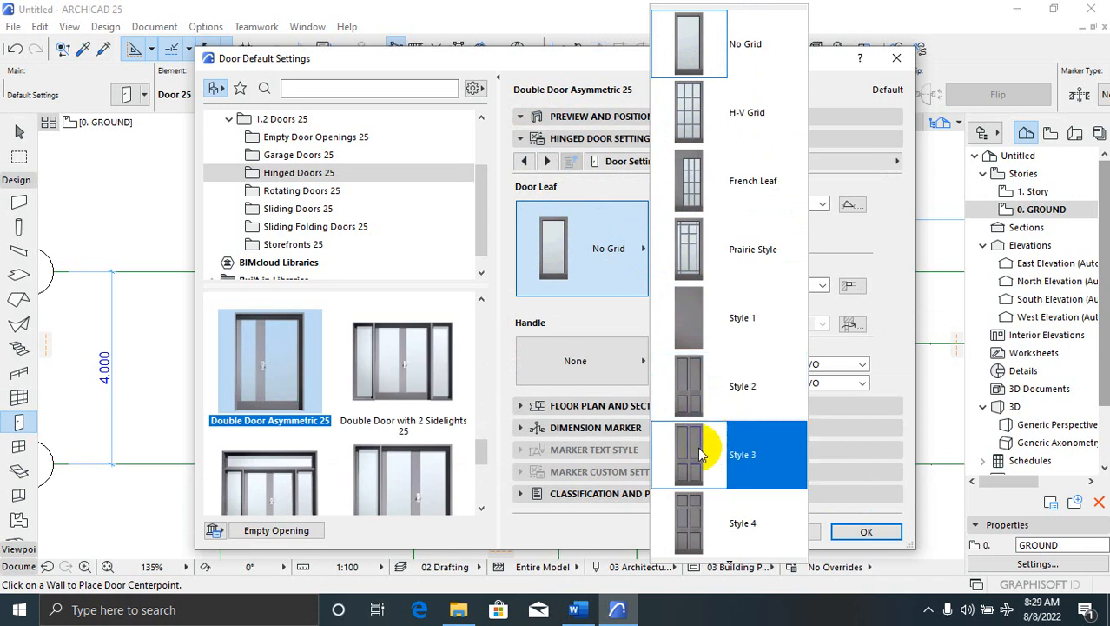
scroll(702, 504, down, 6)
scroll(726, 499, down, 2)
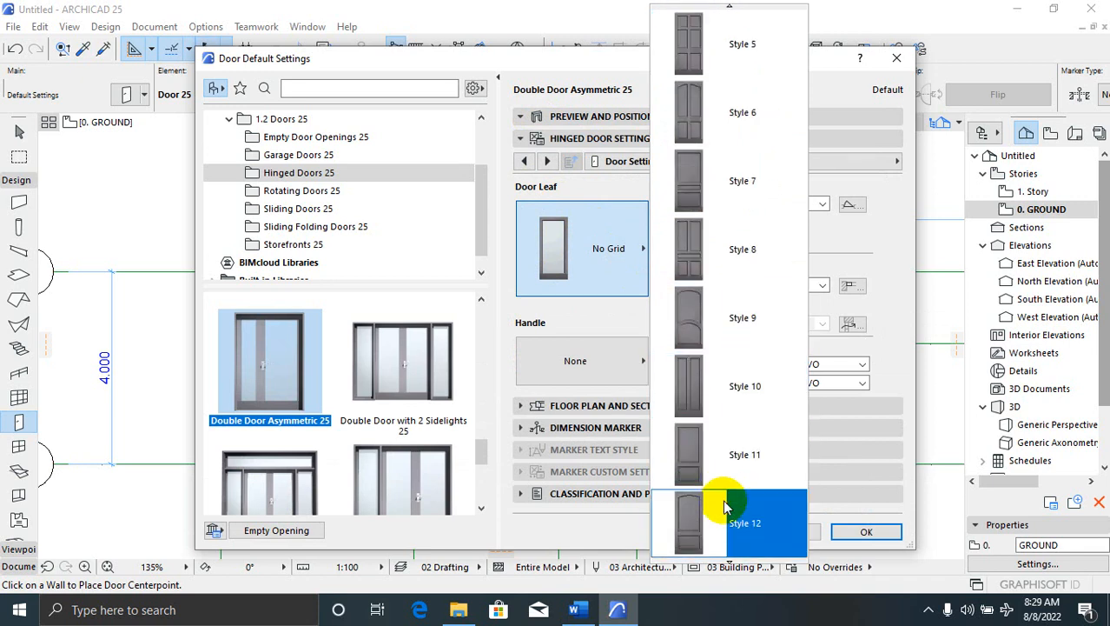
scroll(730, 506, down, 12)
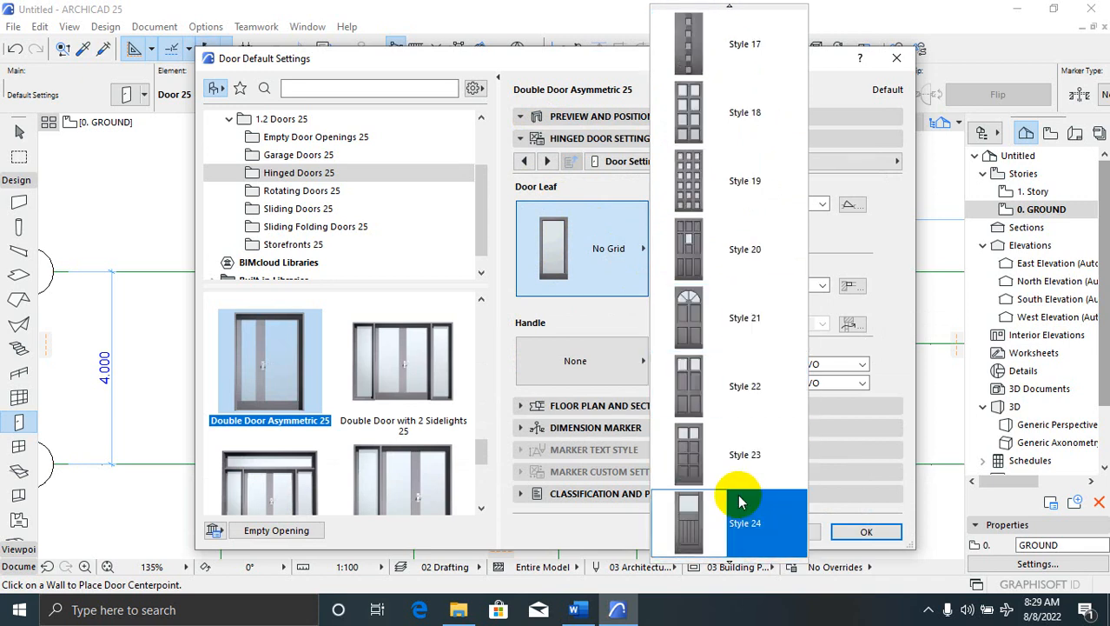
click(730, 320)
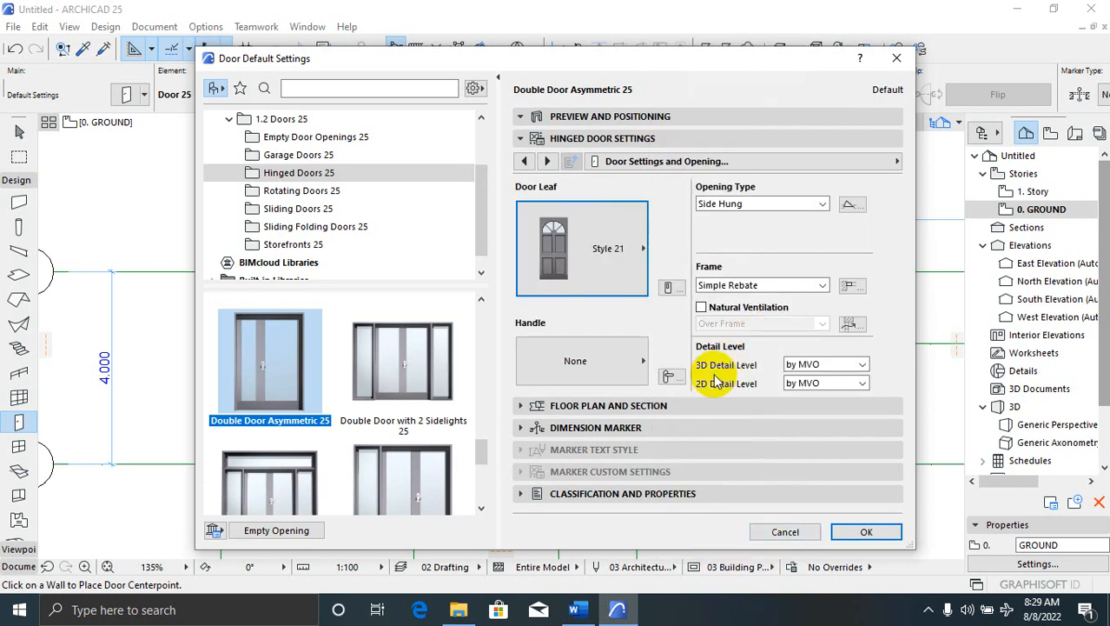
click(639, 364)
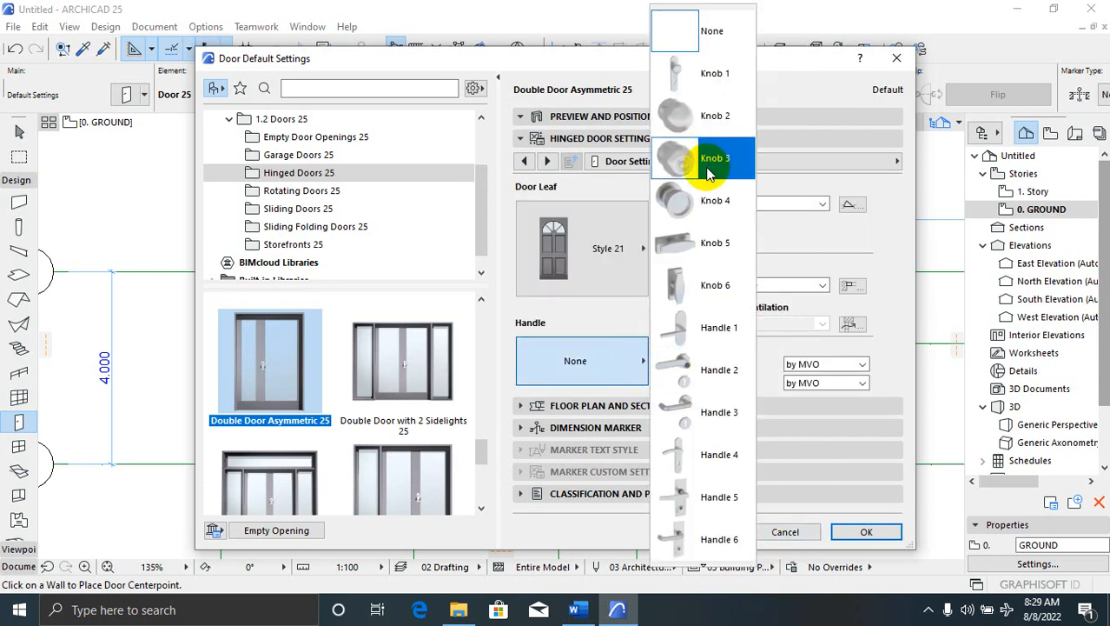
scroll(717, 439, down, 5)
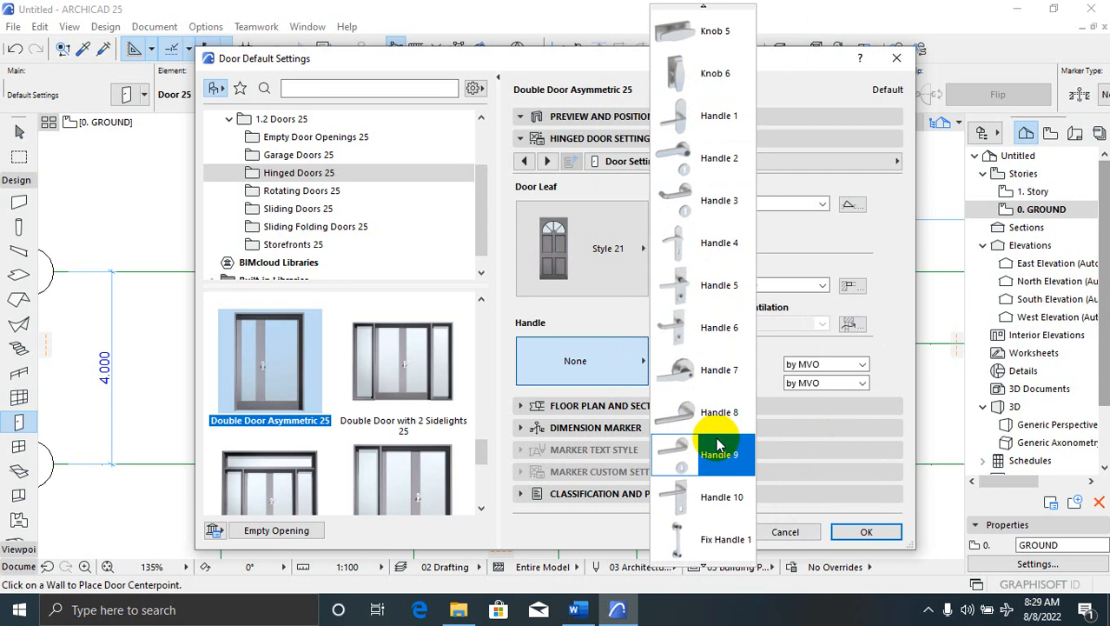
scroll(717, 445, down, 5)
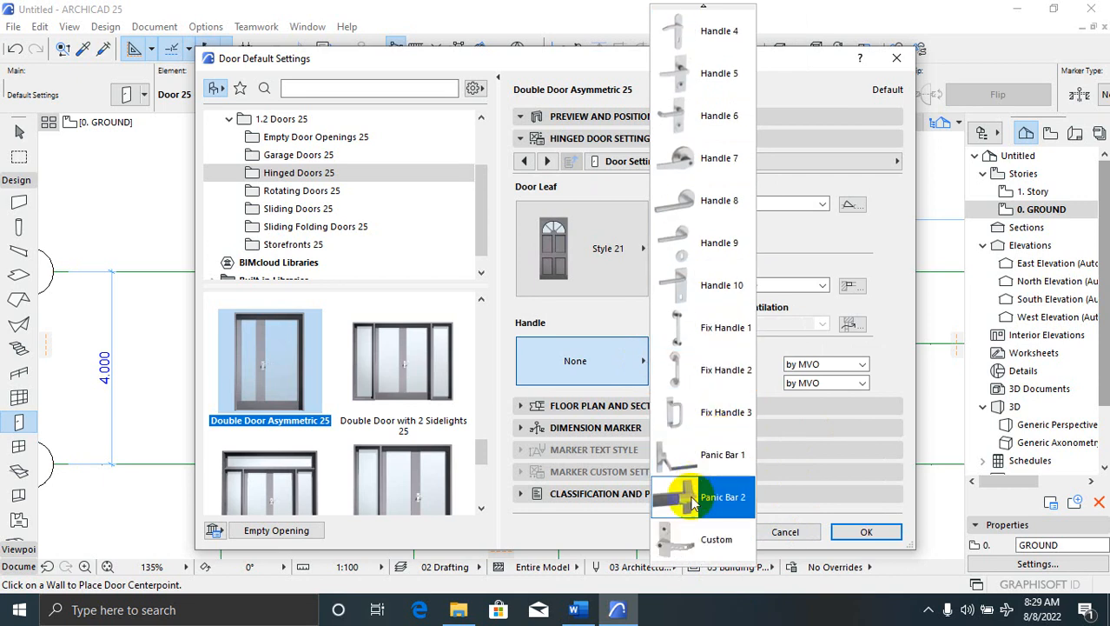
click(692, 542)
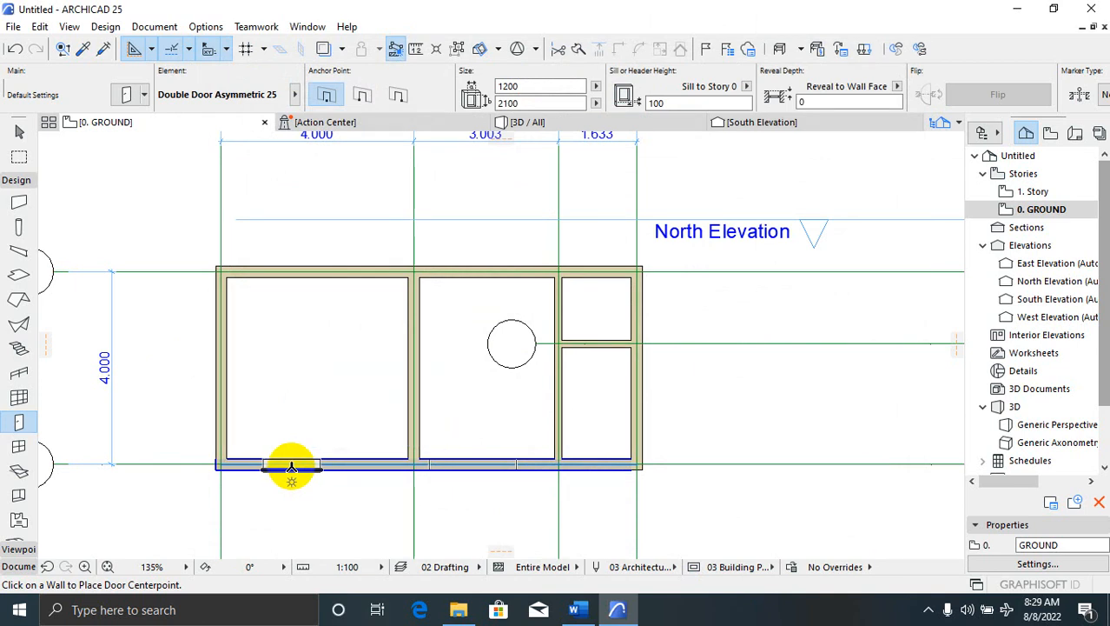
Place the 1200-wide double door in the 4.000 room's bottom exterior wall, swinging outward
click(284, 467)
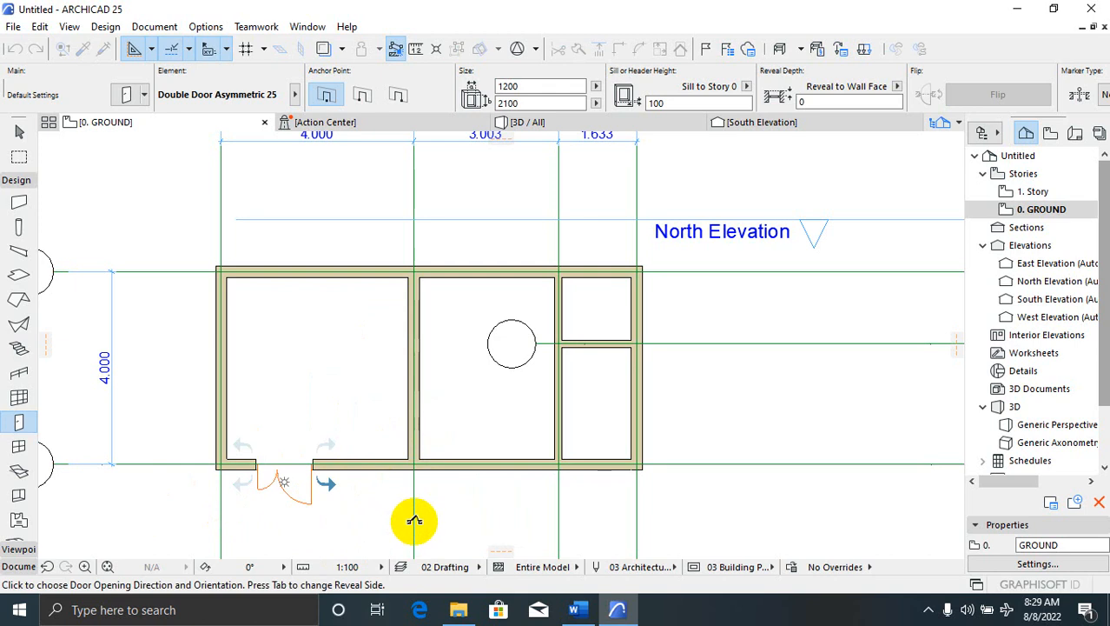
scroll(326, 525, up, 2)
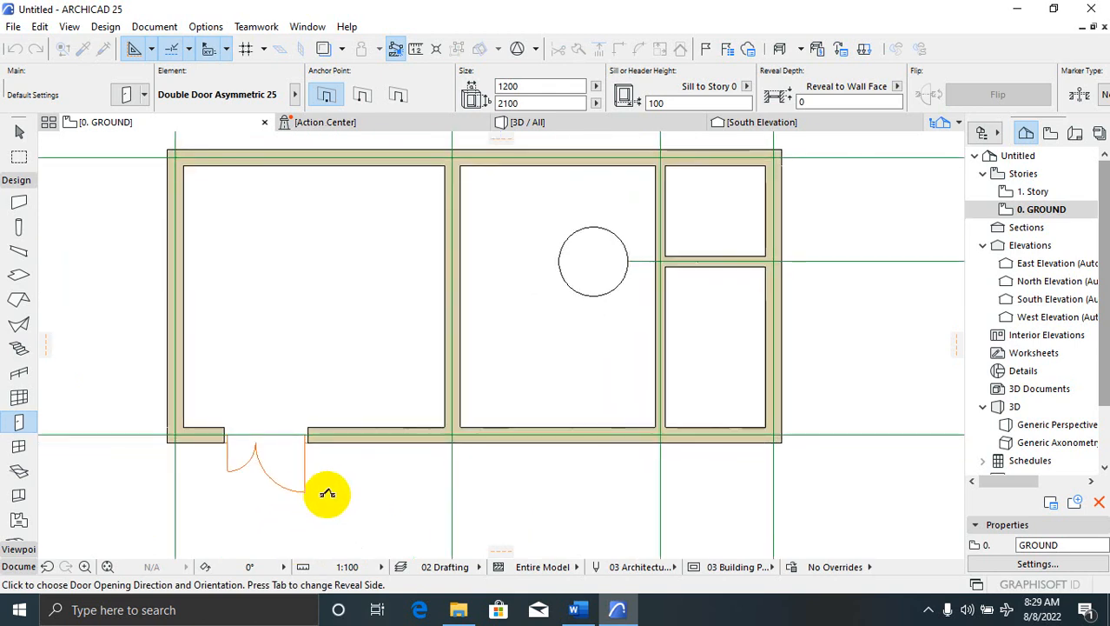
click(344, 492)
scroll(344, 491, down, 2)
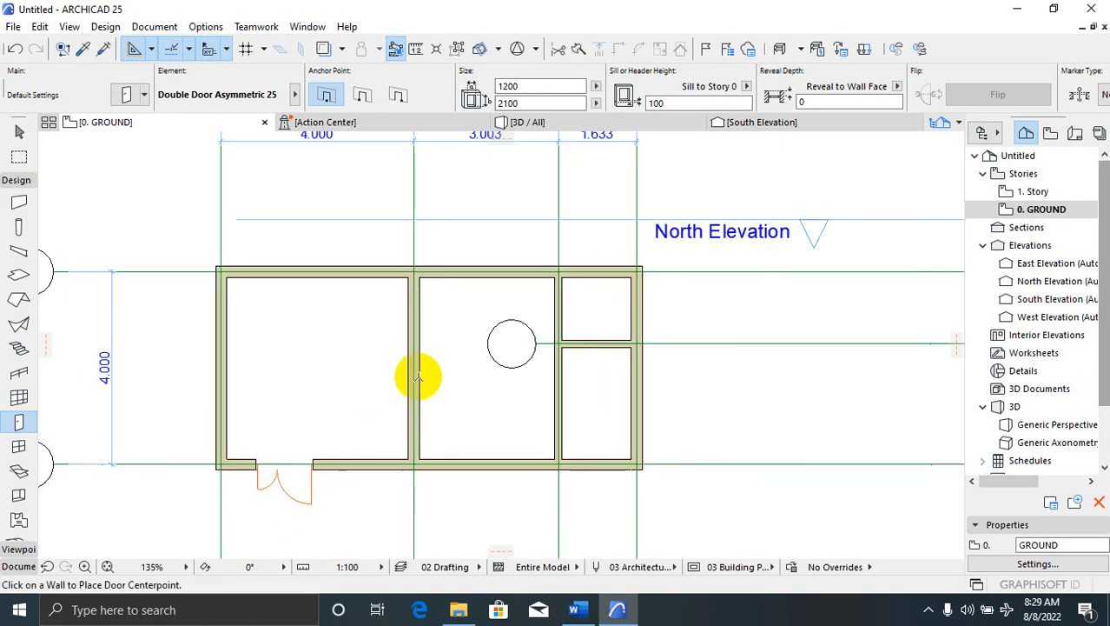
Set the default door to Metal Door 25 sized 900 × 2100
click(127, 96)
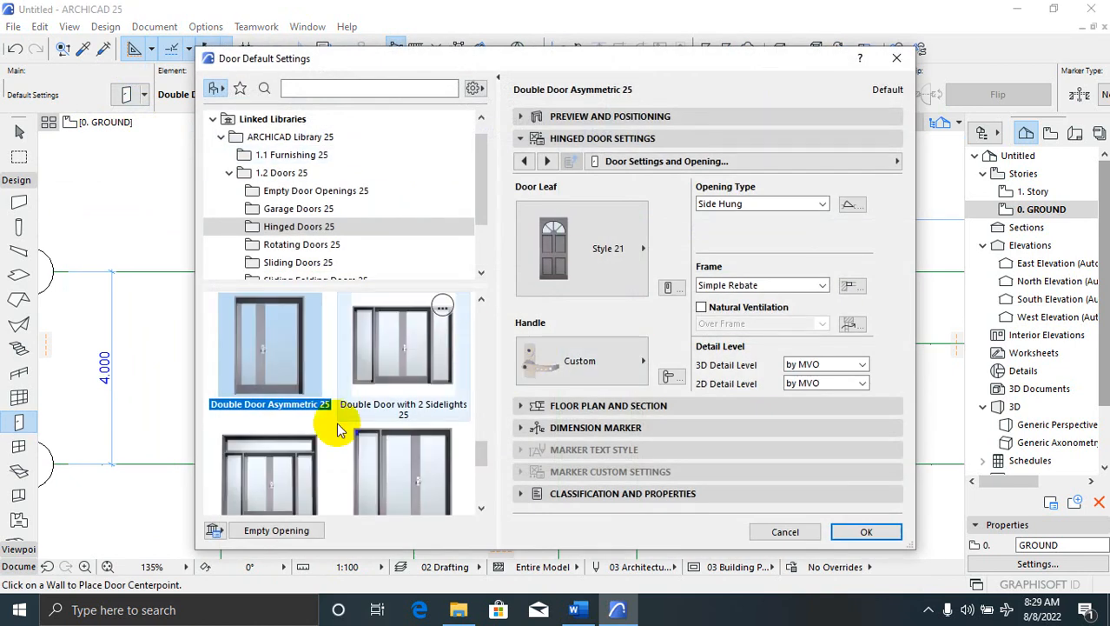
drag(482, 462, 483, 488)
click(292, 447)
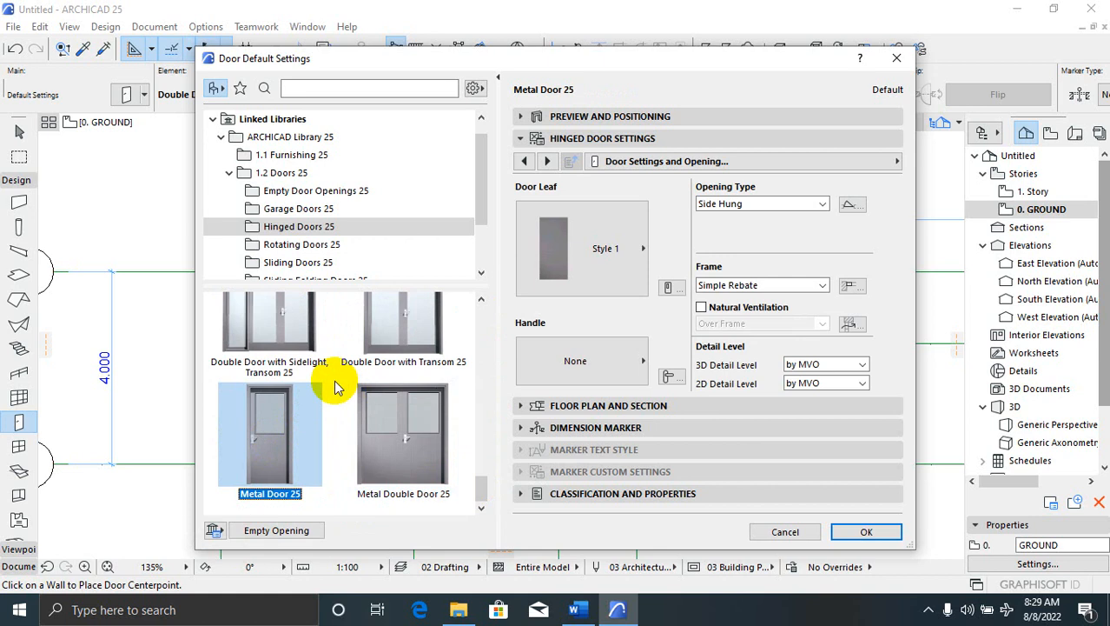
click(518, 118)
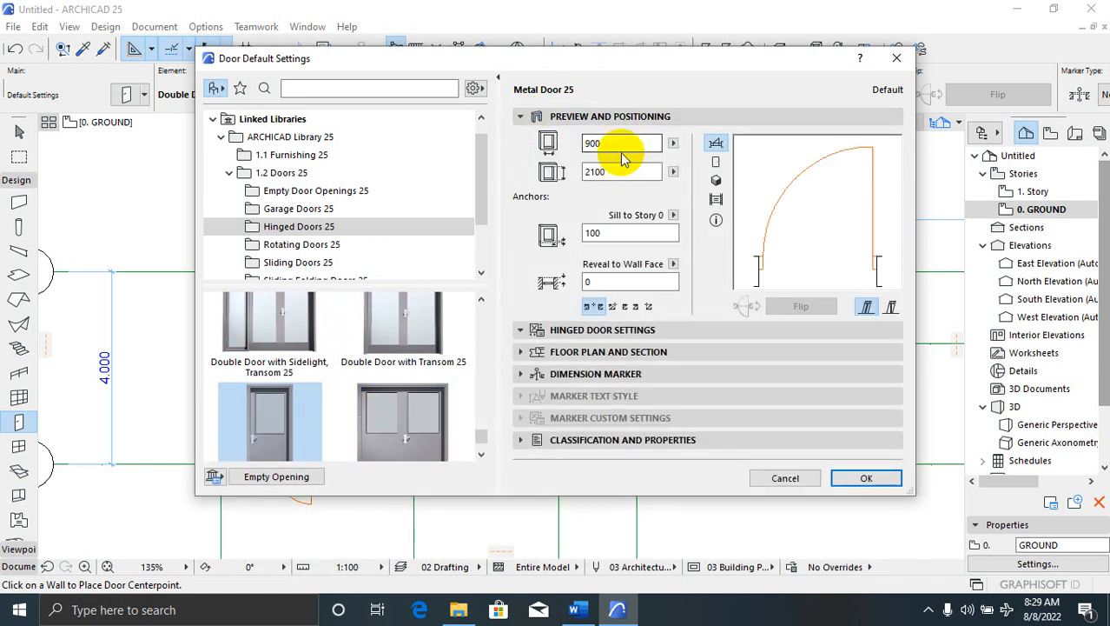
click(862, 480)
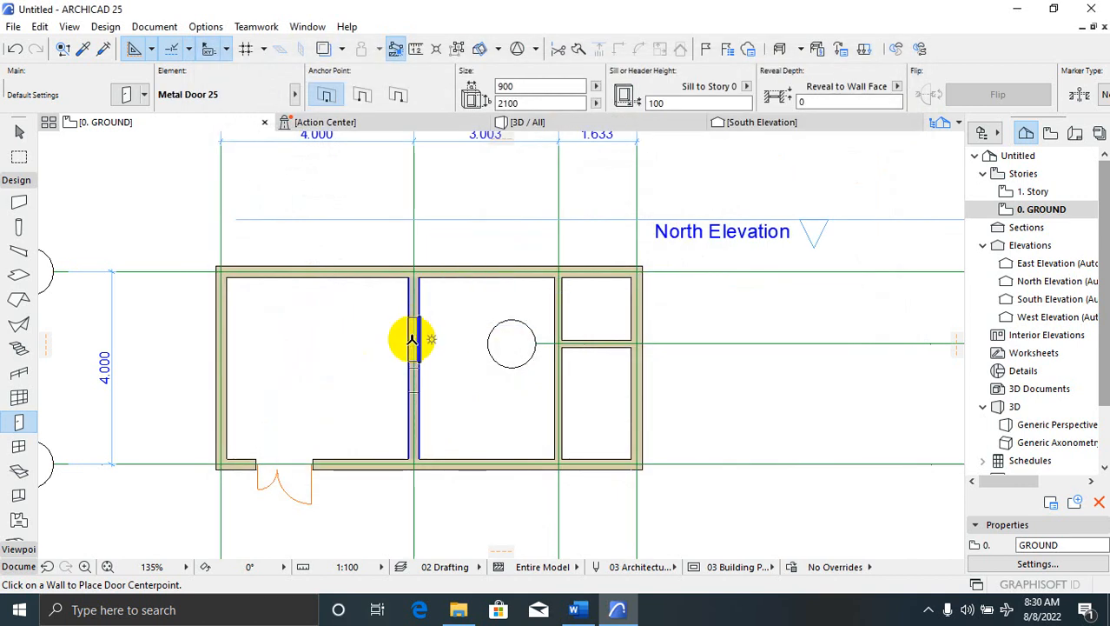
Place two 900-wide metal doors in the interior walls, opening into the left and lower-right rooms
click(413, 340)
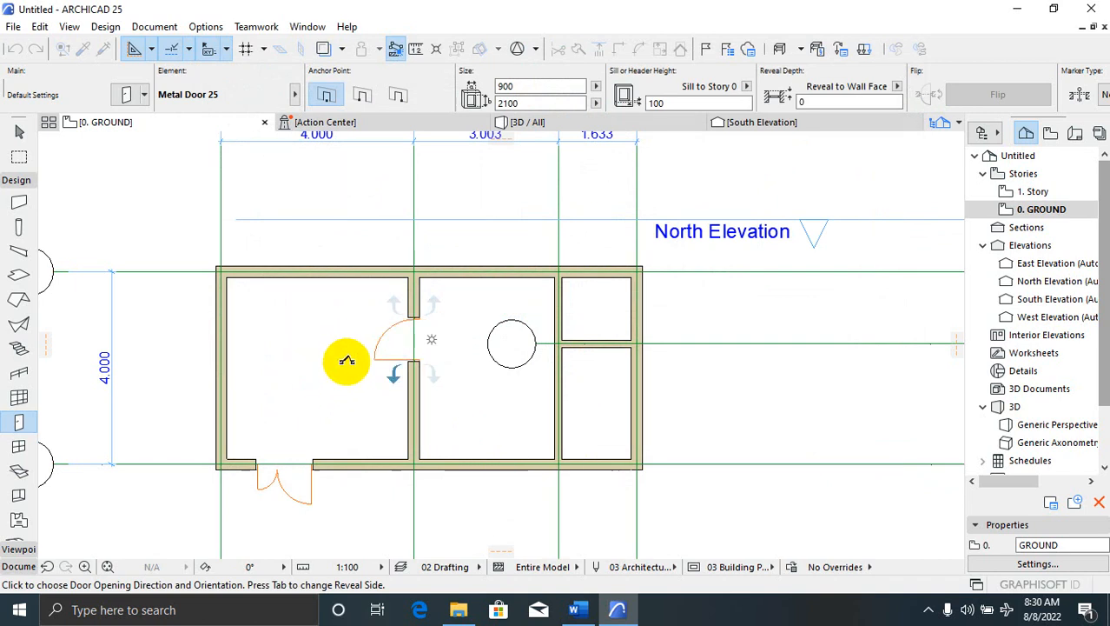
click(349, 391)
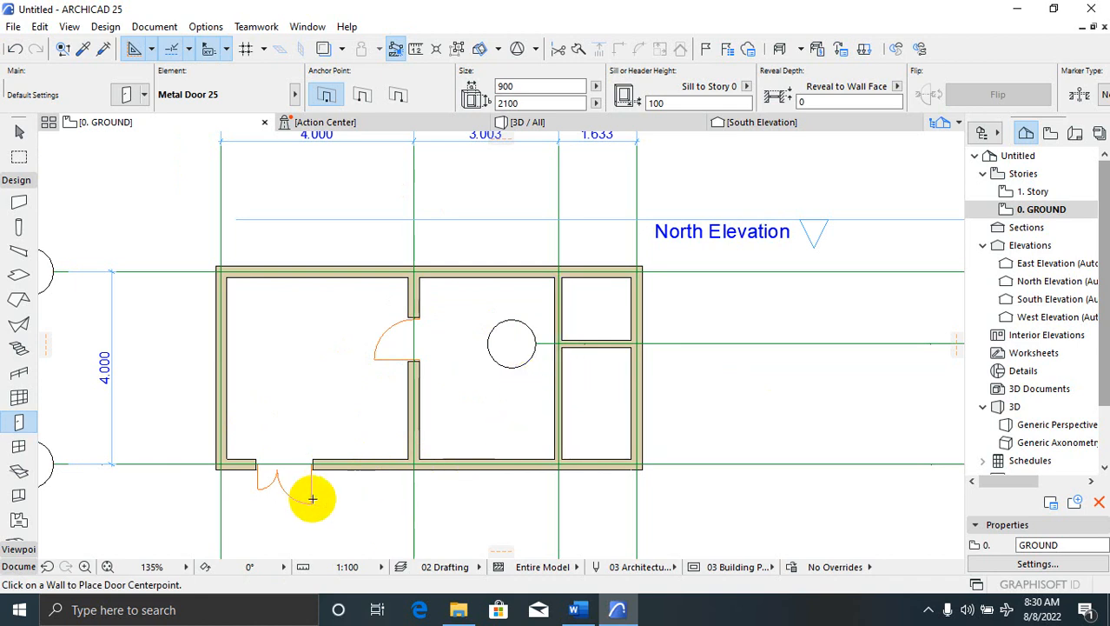
scroll(359, 503, up, 2)
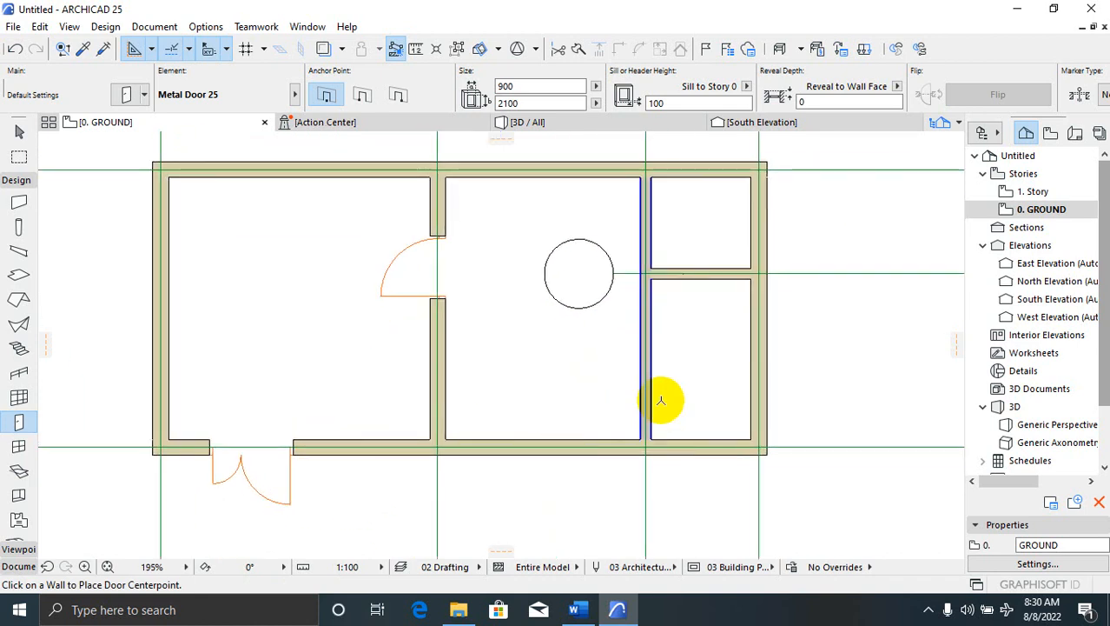
scroll(709, 417, down, 1)
scroll(709, 417, down, 1)
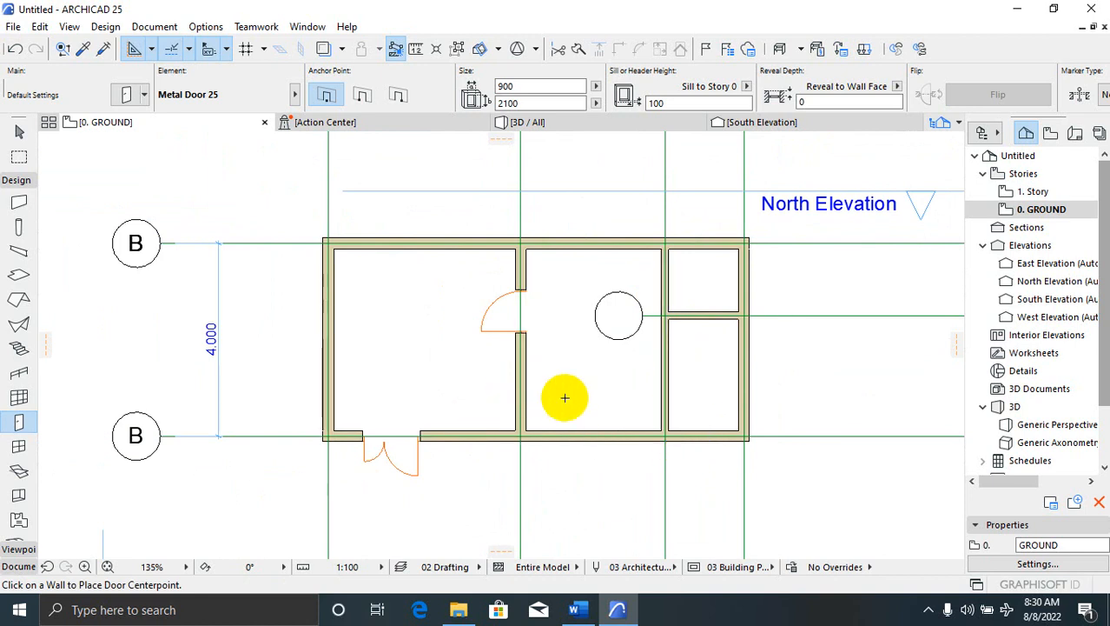
scroll(595, 471, up, 2)
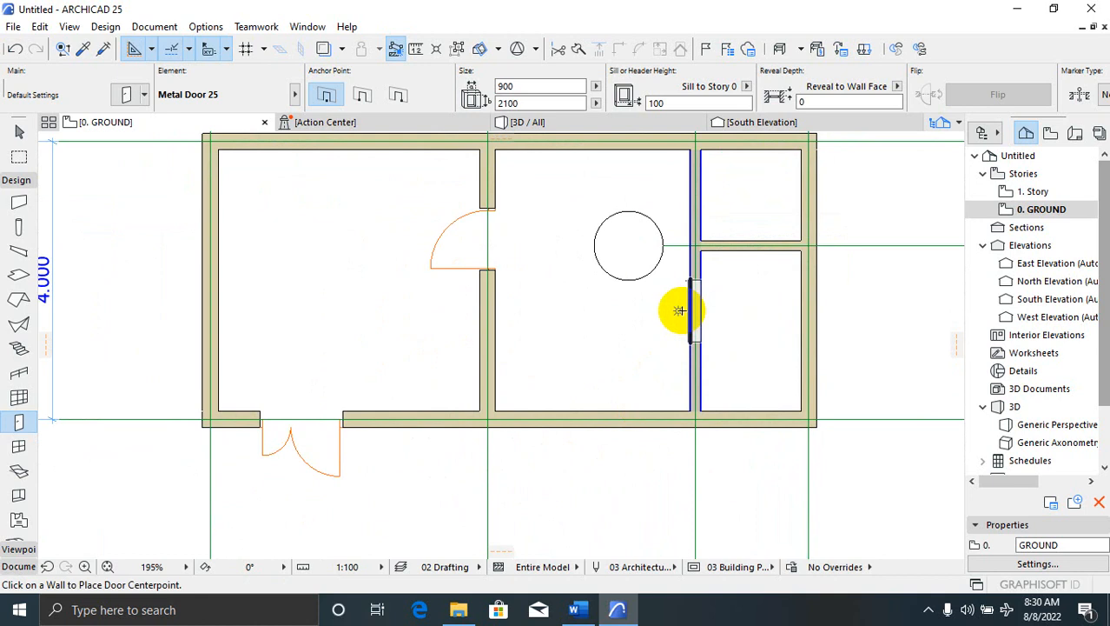
click(678, 310)
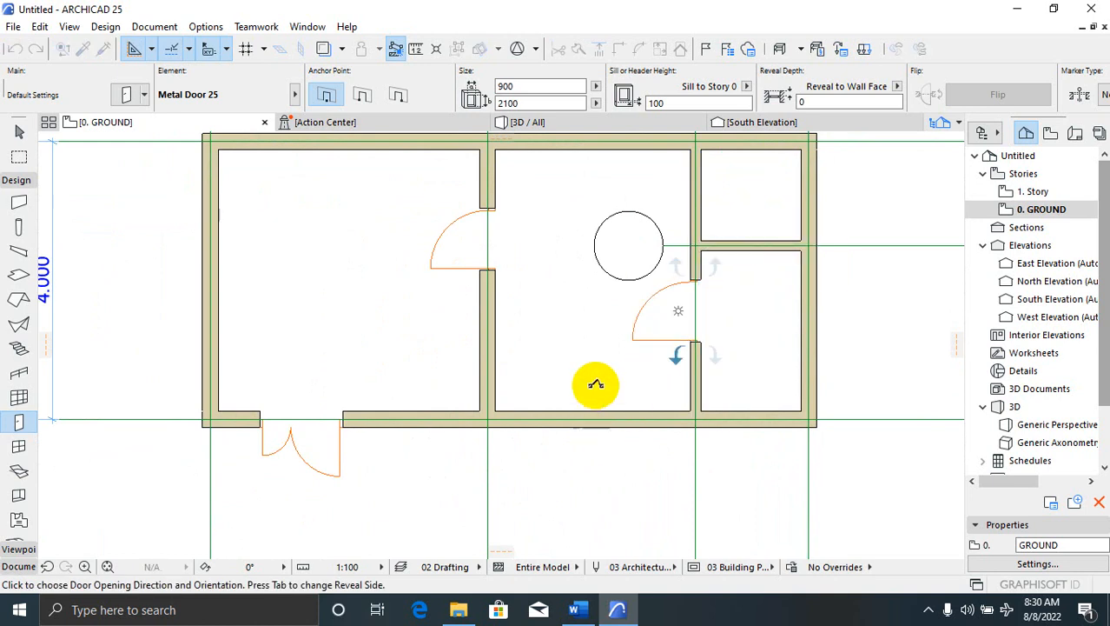
click(743, 265)
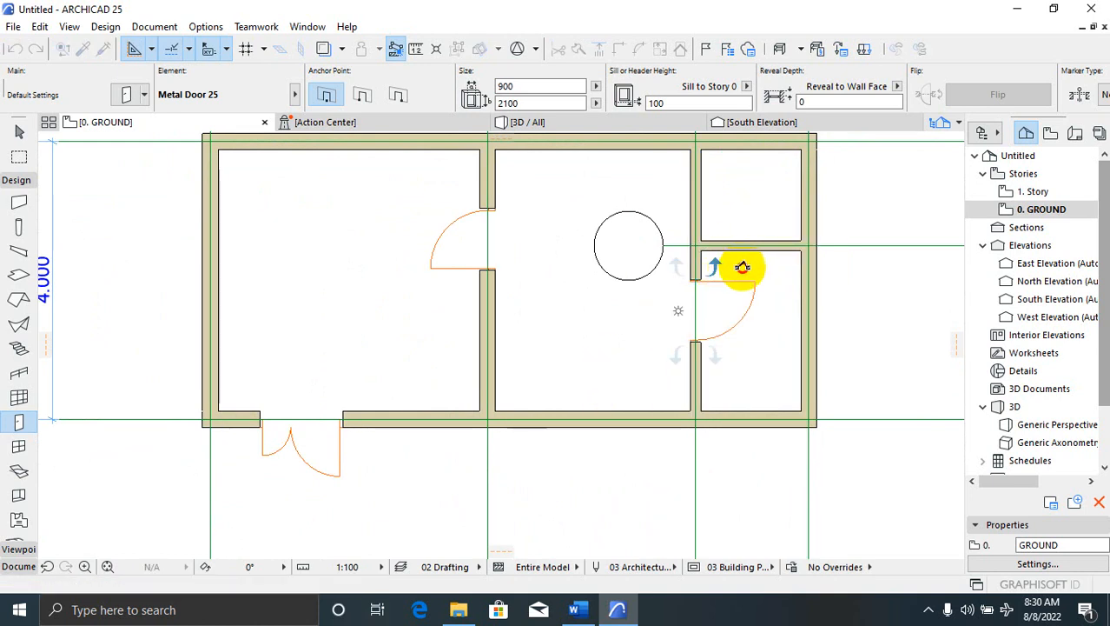
scroll(718, 382, down, 1)
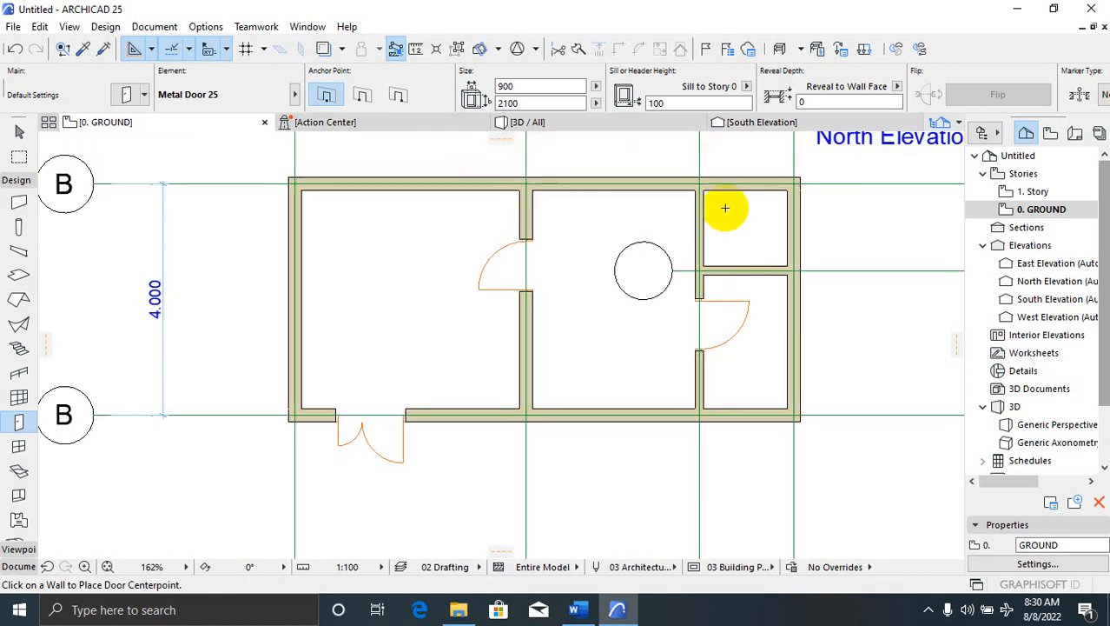
scroll(728, 195, up, 1)
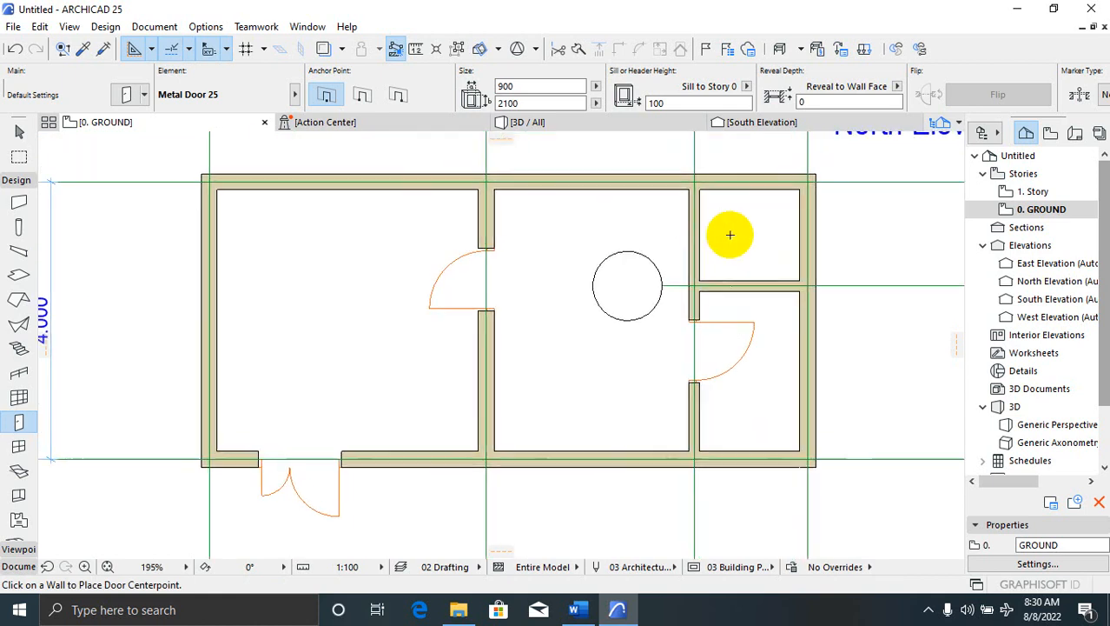
Change the default door width to 750
click(132, 113)
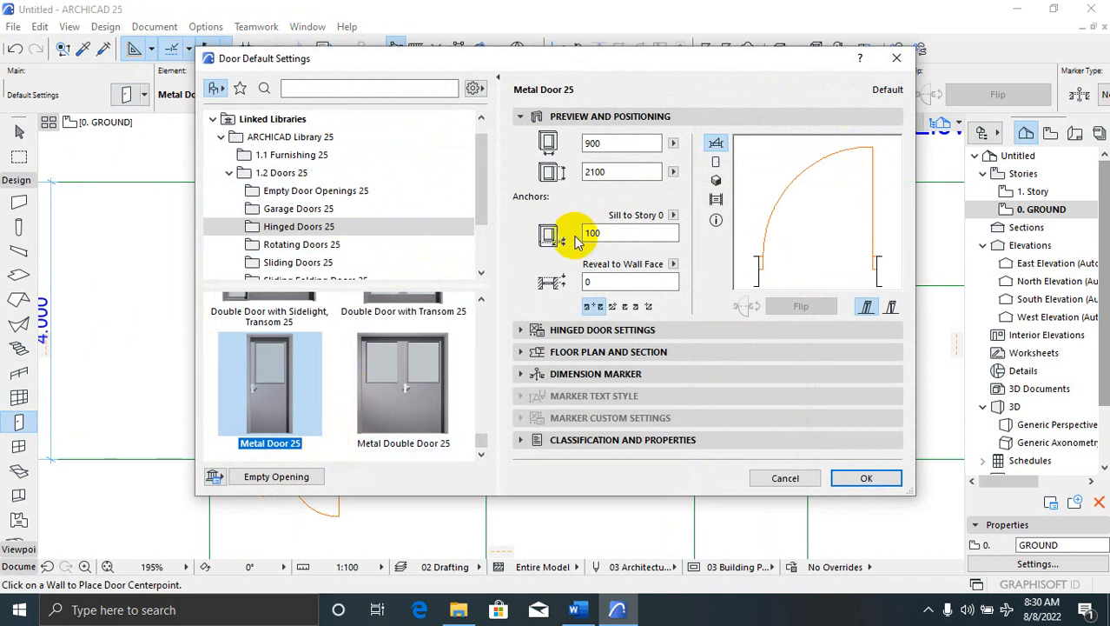
double_click(609, 143)
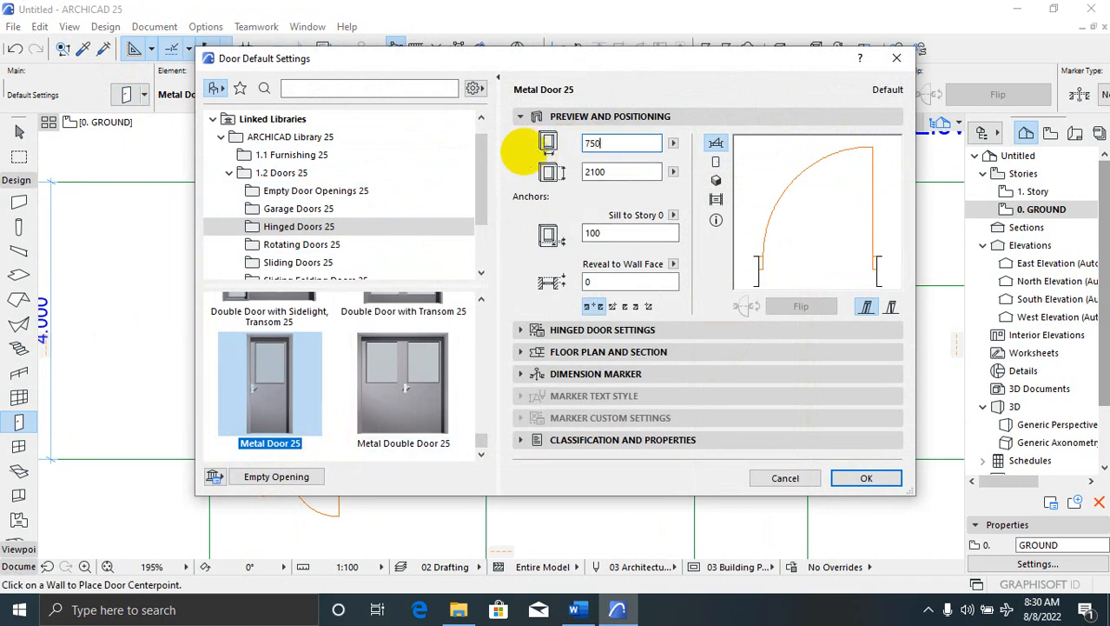
click(856, 482)
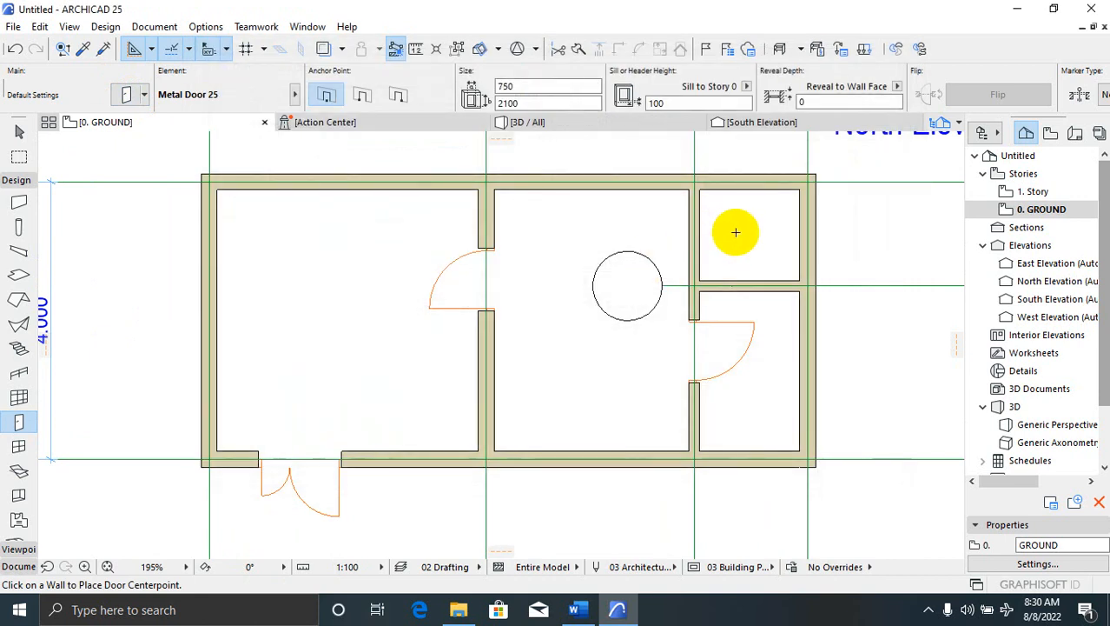
Place the 750-wide door in the upper-right room's wall, swinging into that room
click(694, 219)
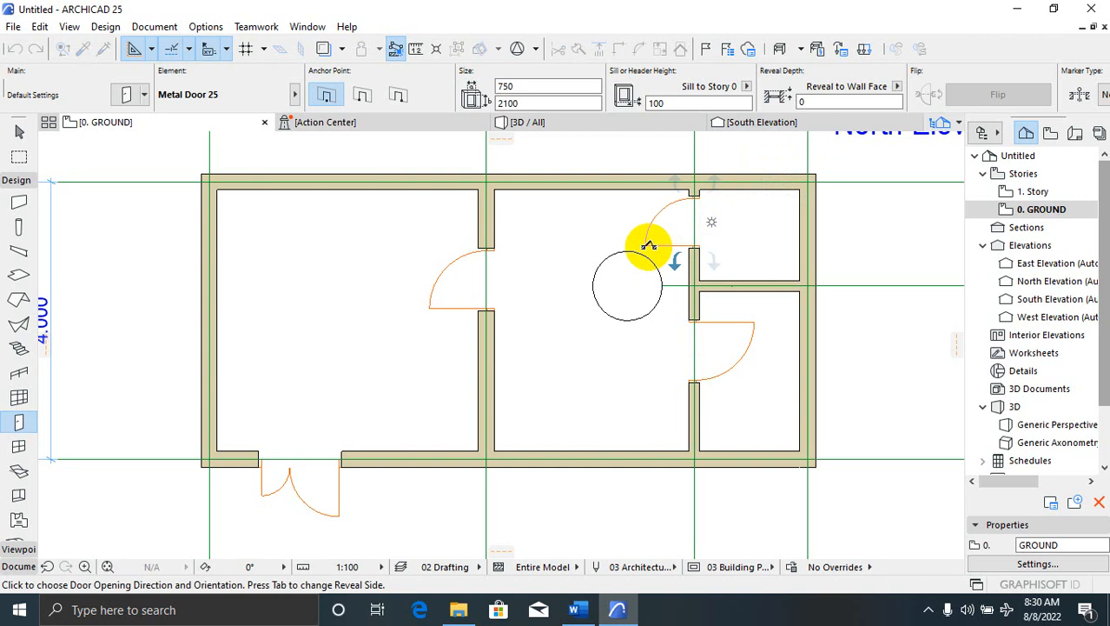
click(728, 213)
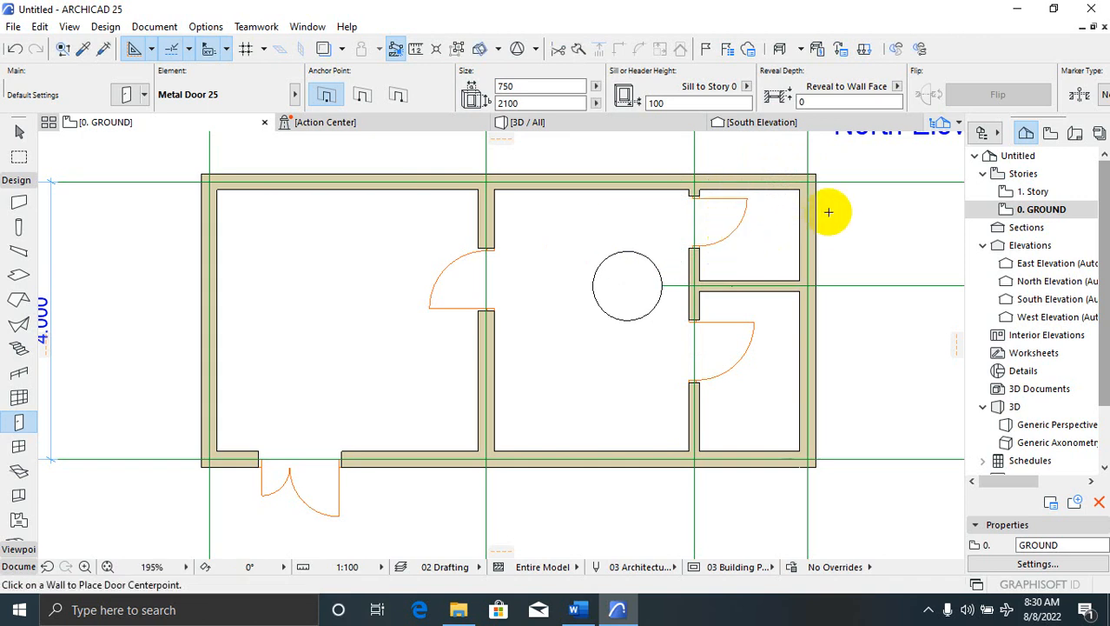
scroll(826, 230, down, 5)
key(Escape)
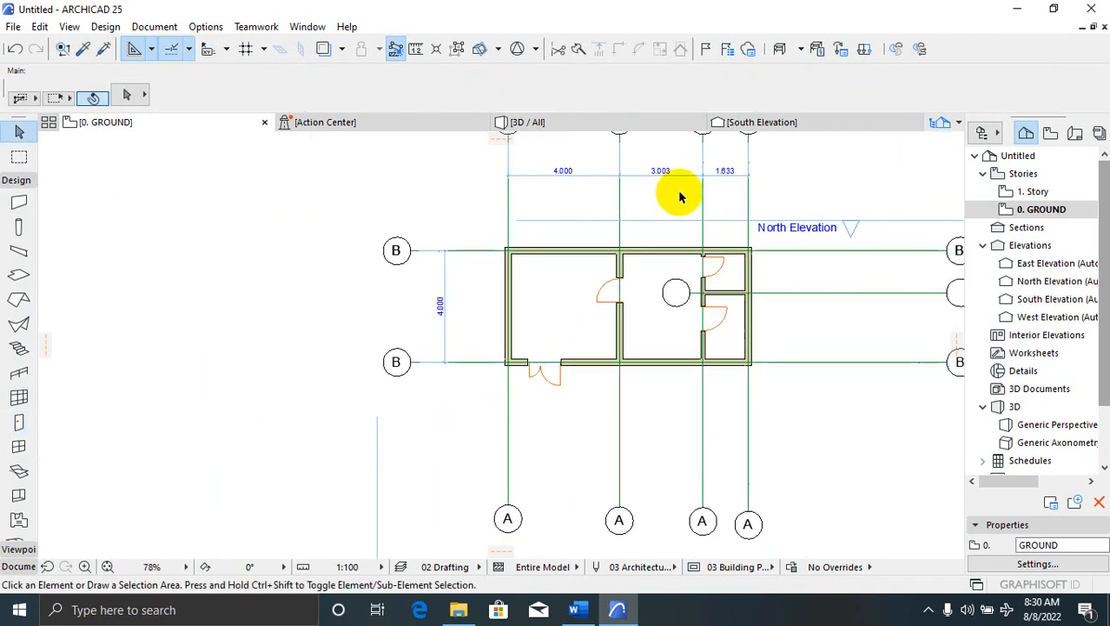
Select all seven walls with Ctrl+A and open Wall Selection Settings
scroll(763, 258, up, 3)
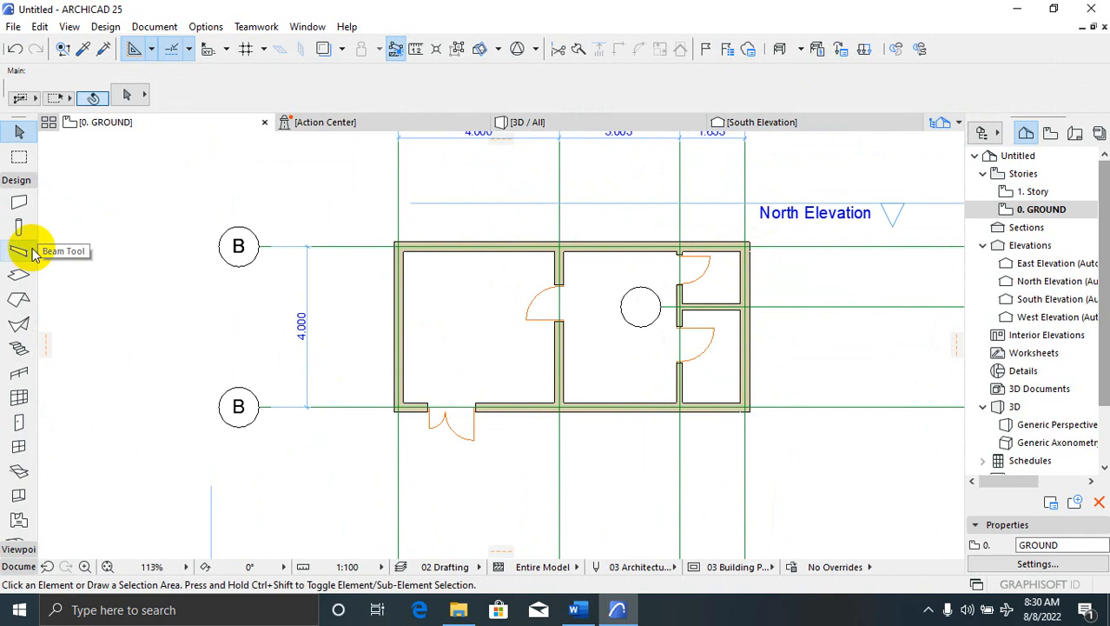
click(19, 203)
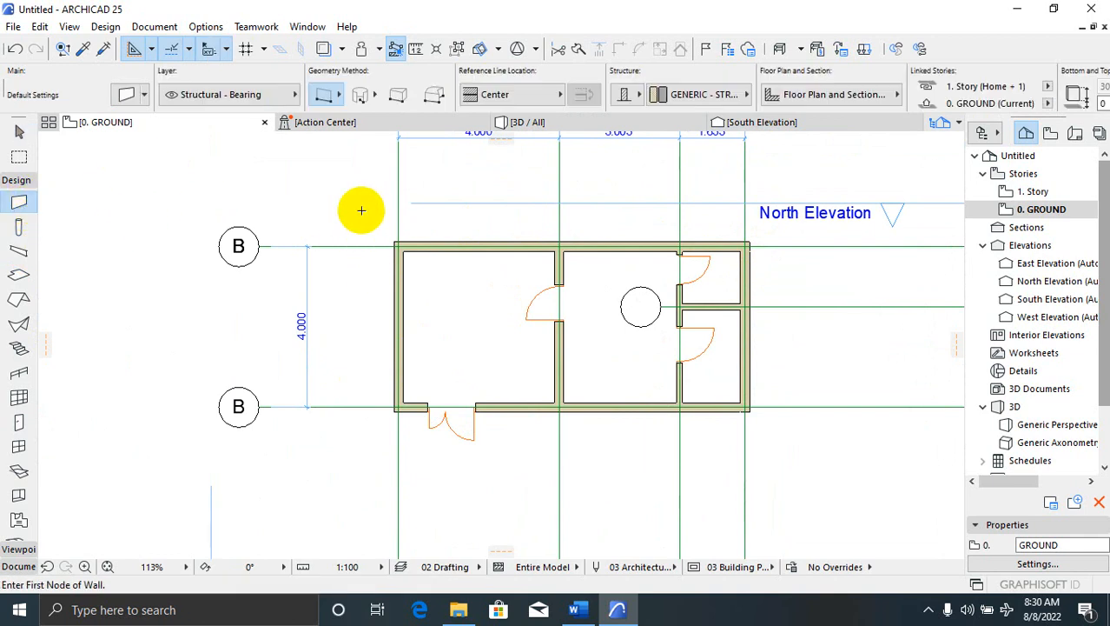
key(ctrl+a)
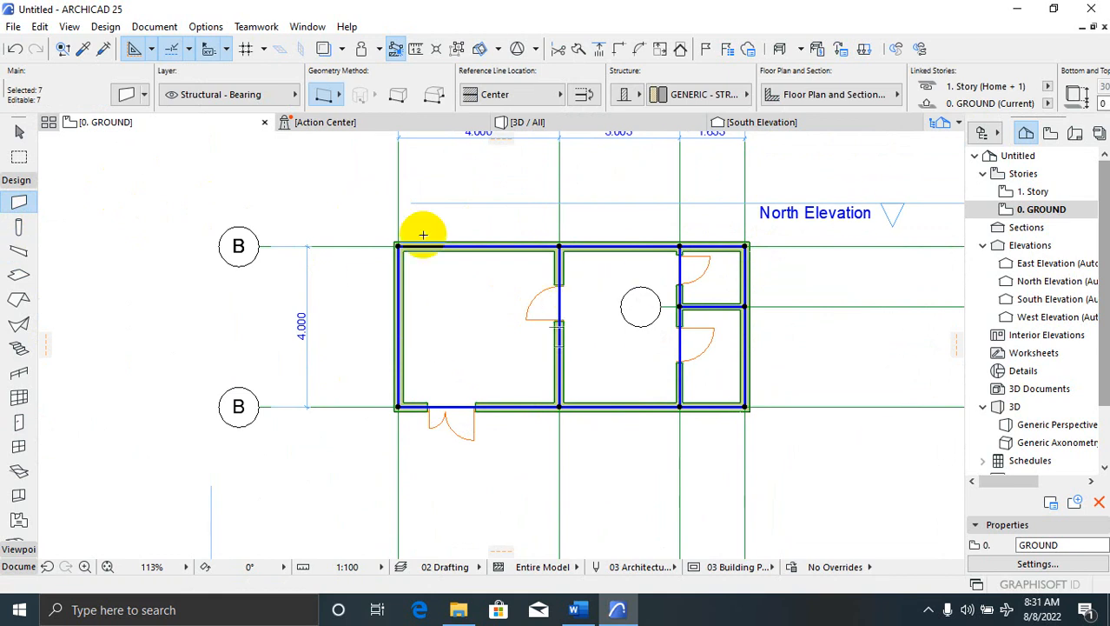
click(127, 95)
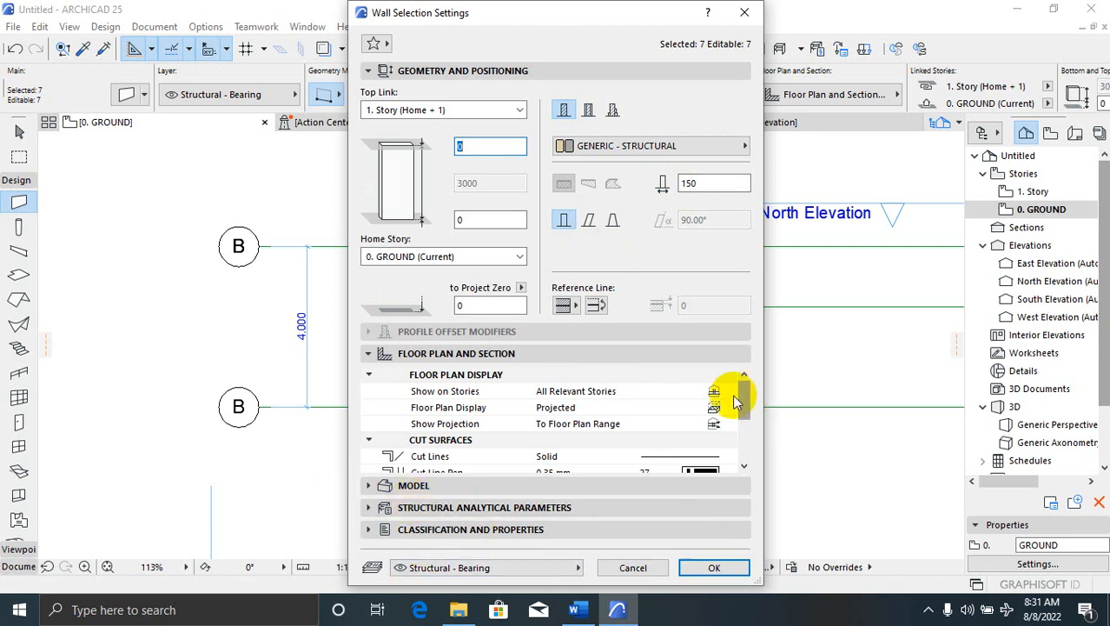
Browse the Override Cut Fill Pens and Show Projection options in Floor Plan and Section, leaving them unchanged
drag(735, 399, 753, 445)
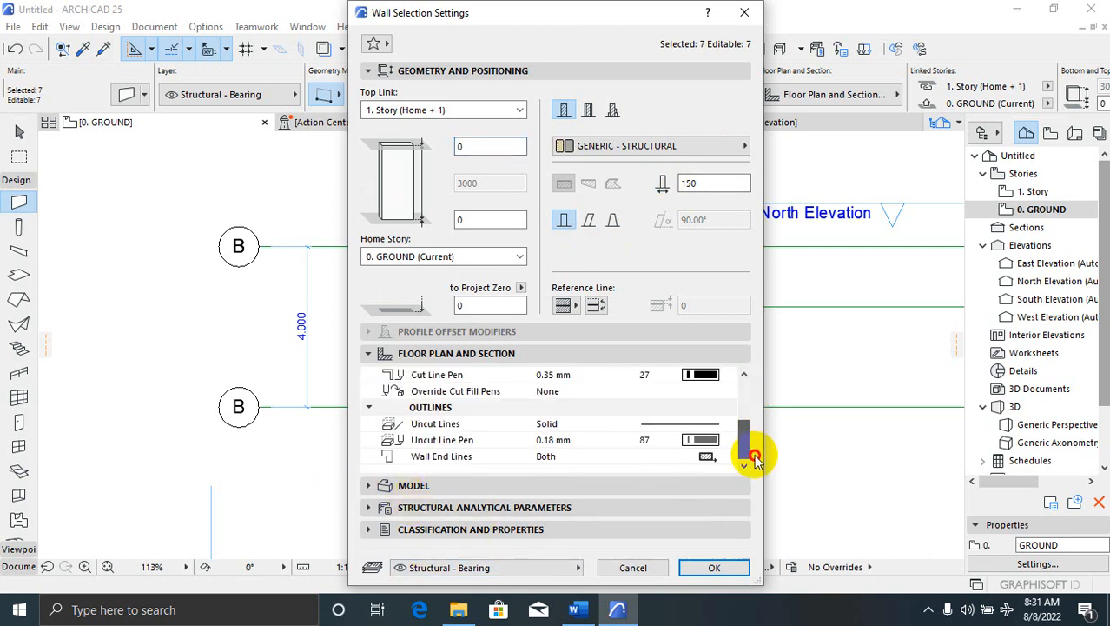
drag(756, 431, 752, 422)
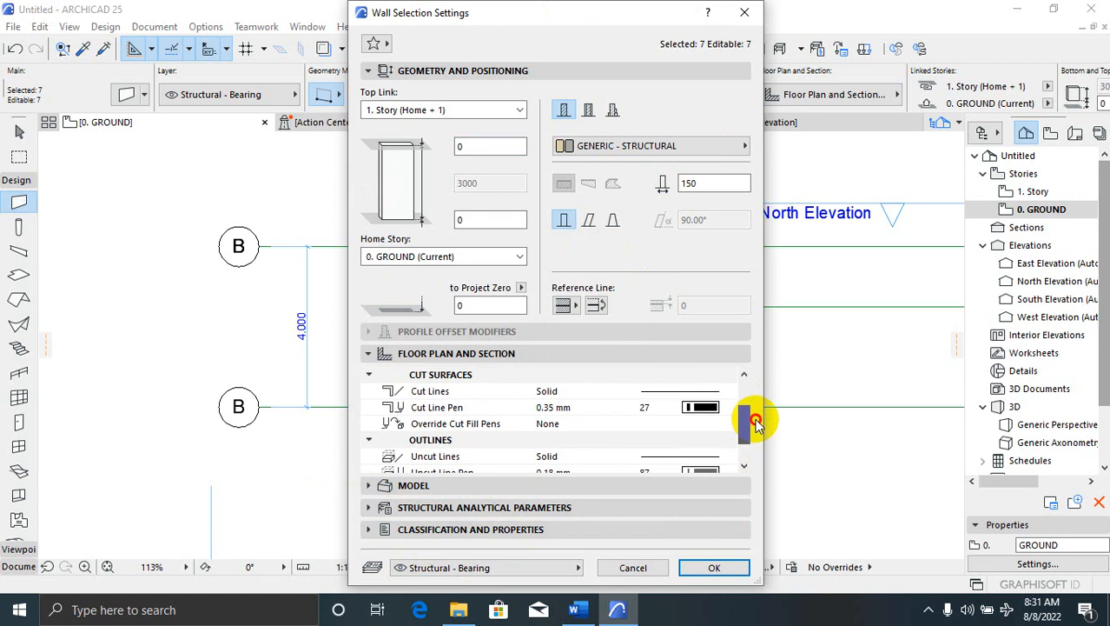
click(447, 425)
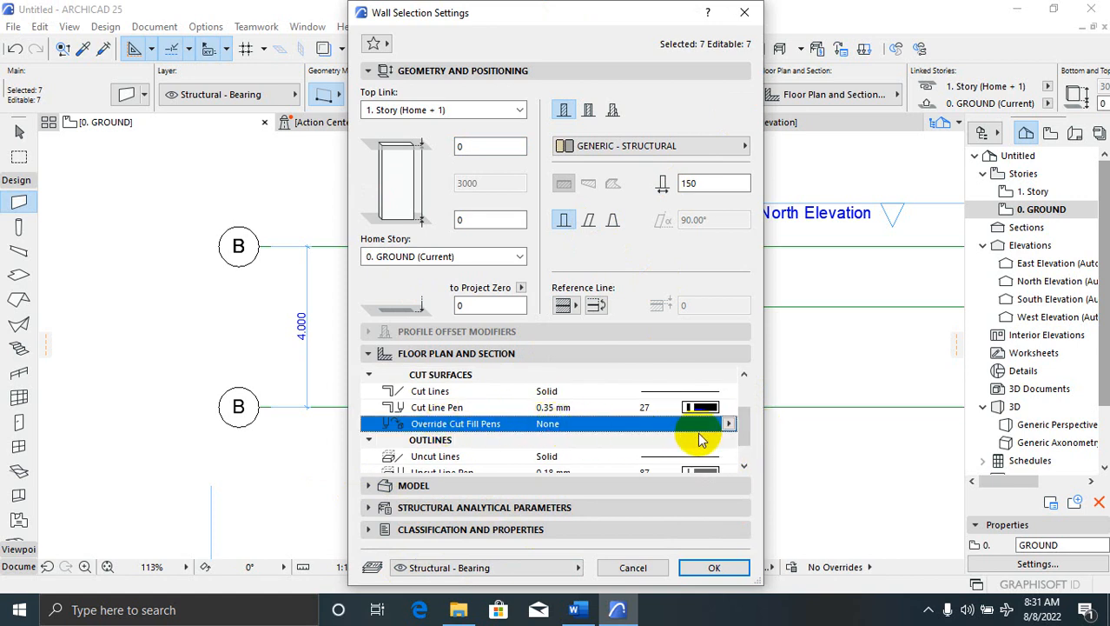
click(728, 424)
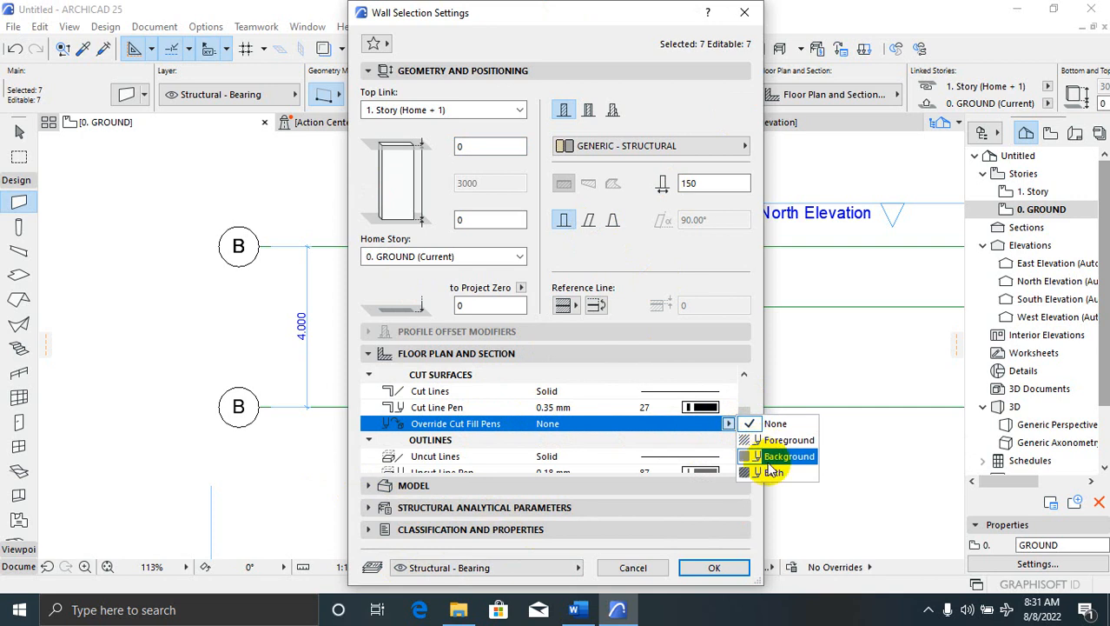
click(715, 428)
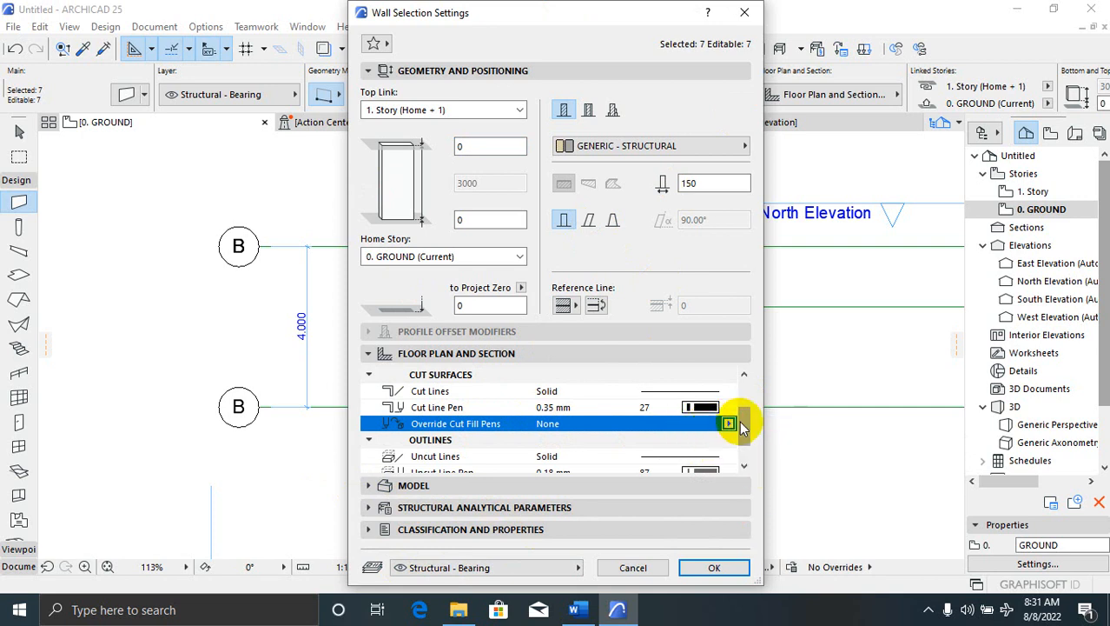
drag(740, 423, 748, 448)
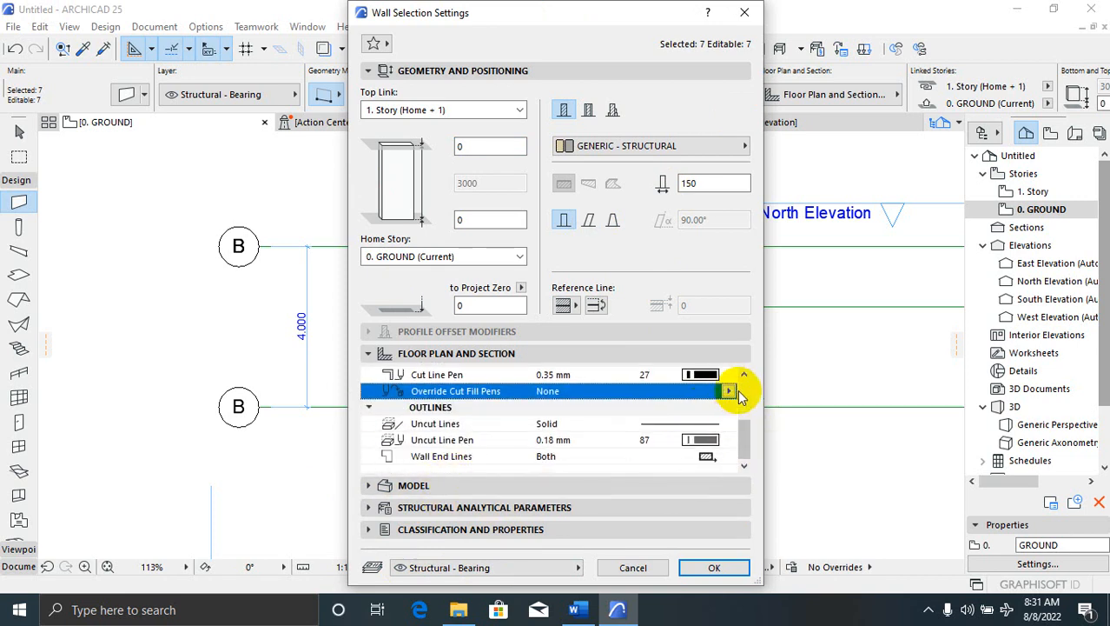
drag(746, 377, 747, 380)
click(744, 466)
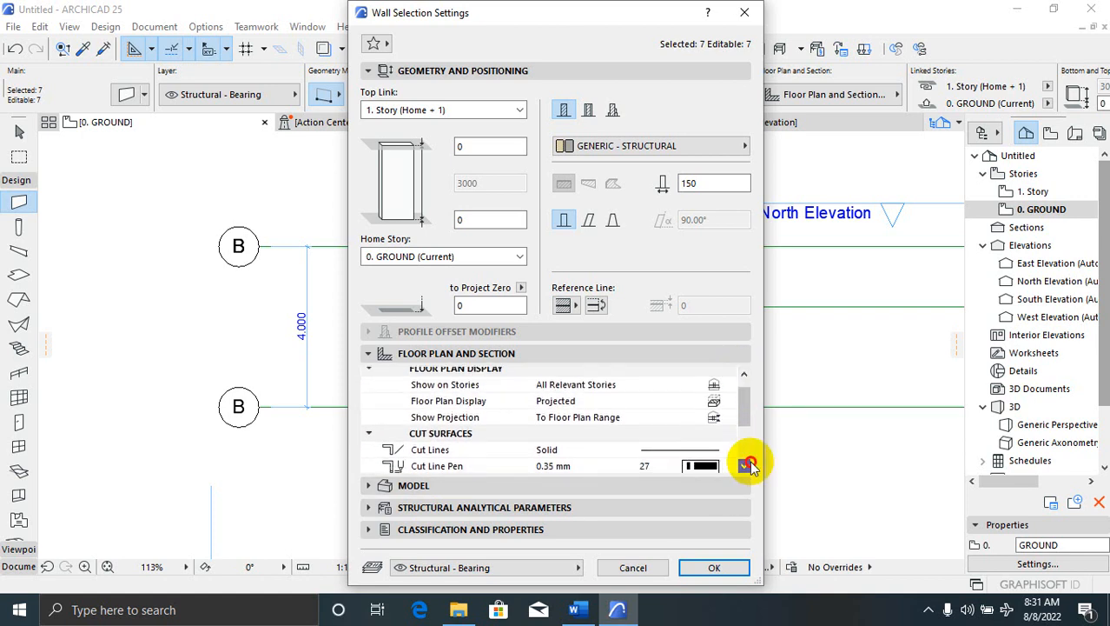
click(682, 407)
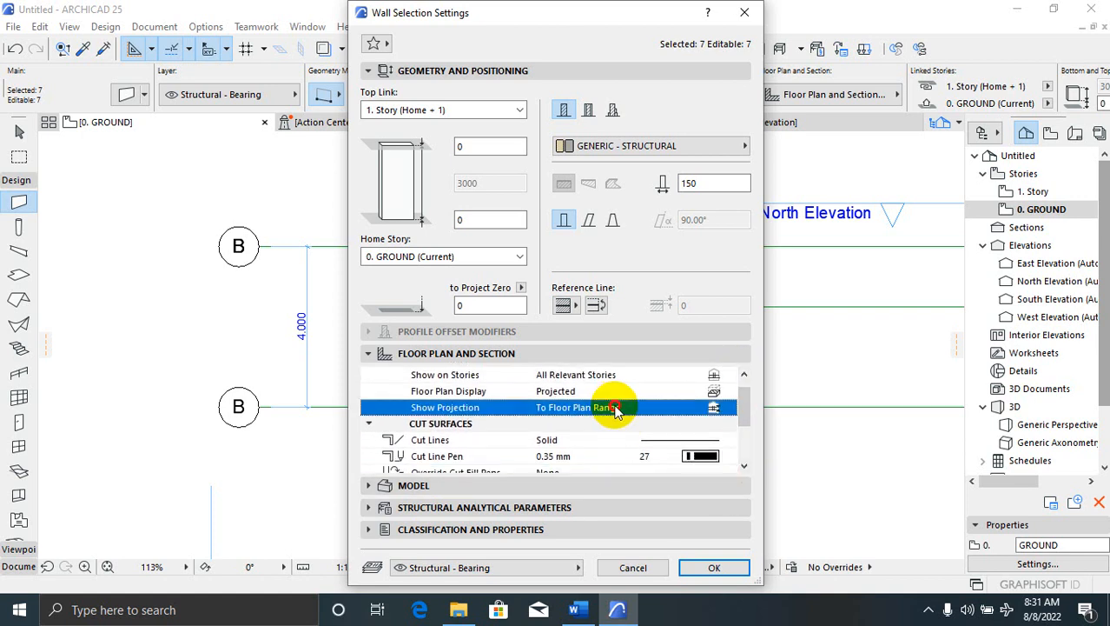
click(730, 408)
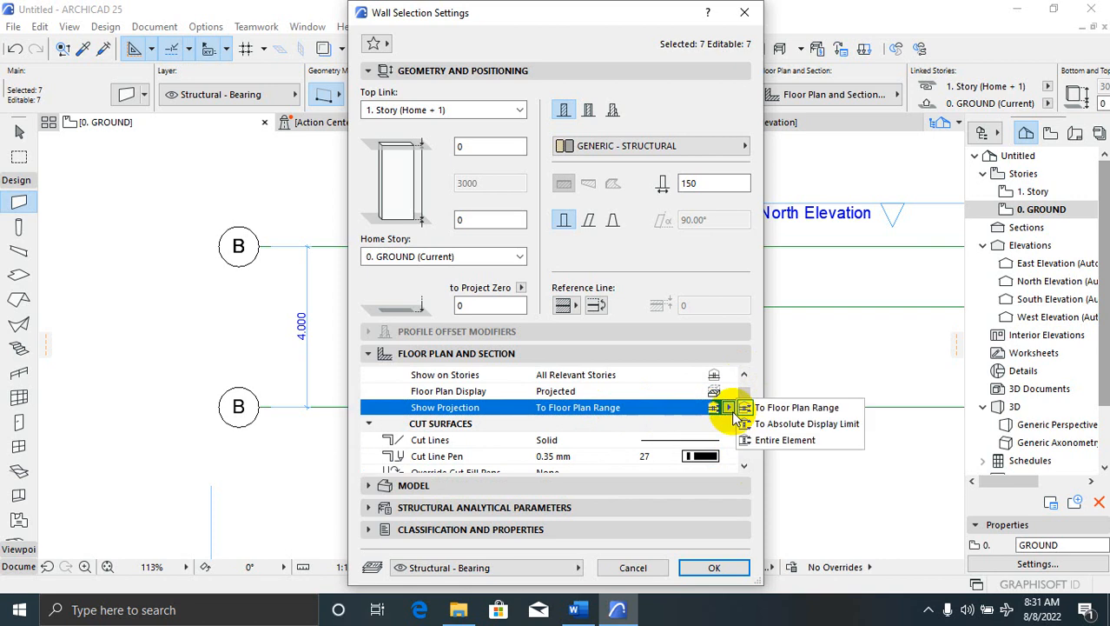
click(735, 404)
drag(736, 401, 741, 456)
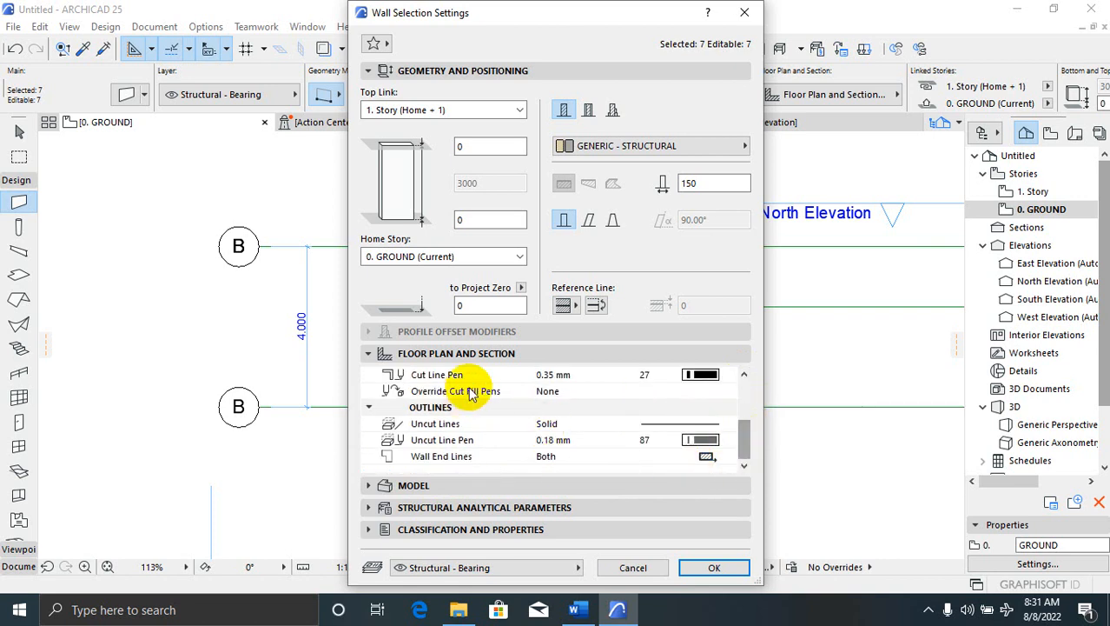
Override both cut fill pens, set foreground and background pens to 1, and apply
click(559, 395)
click(730, 391)
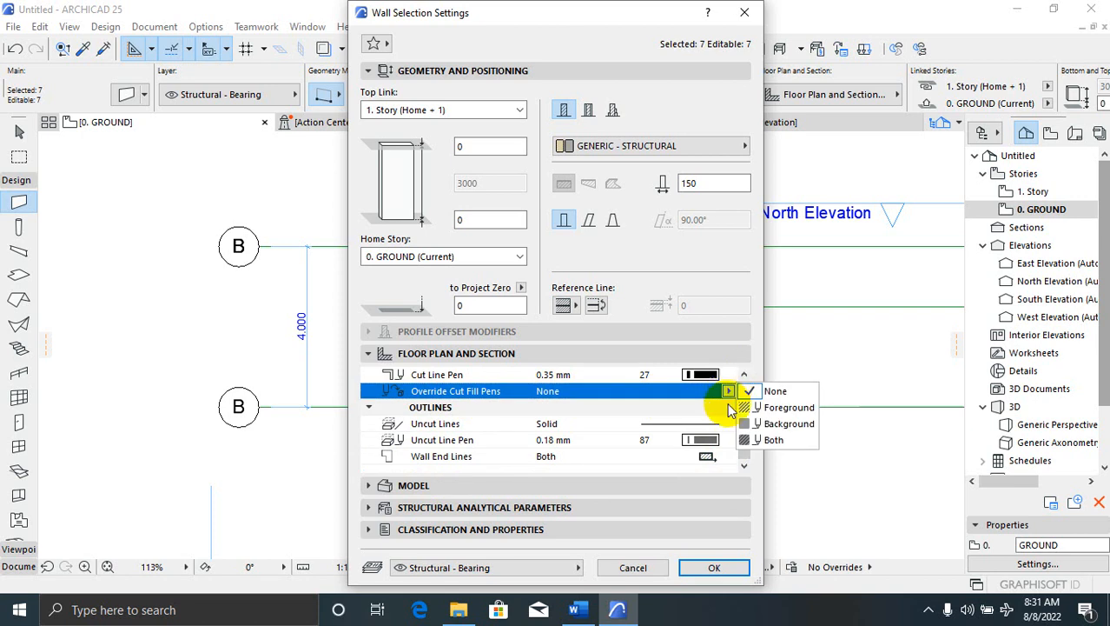
click(764, 441)
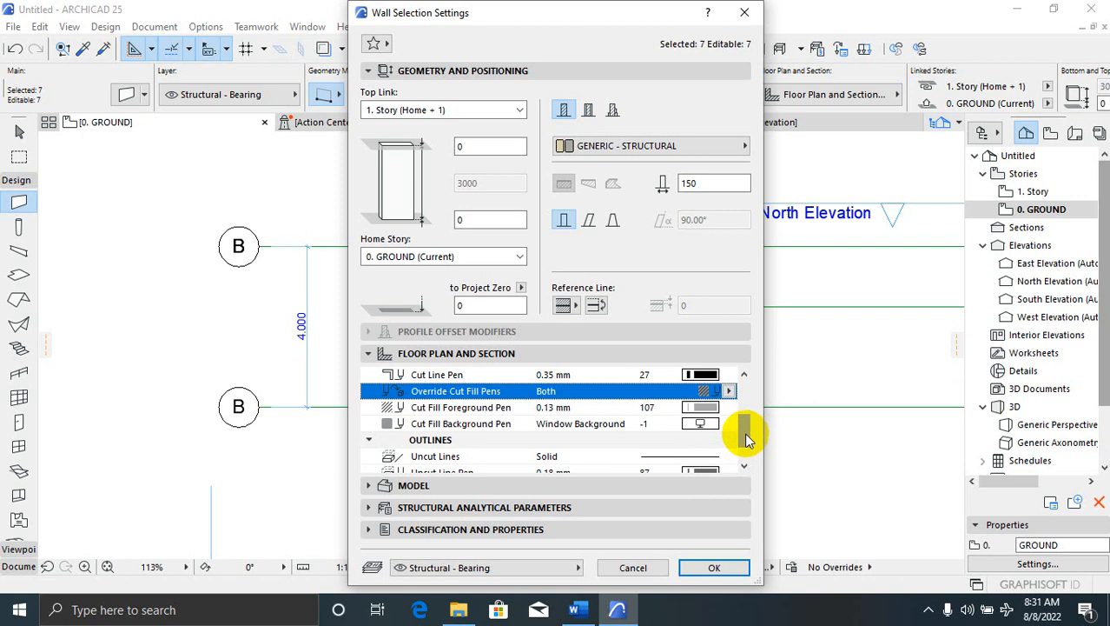
click(646, 424)
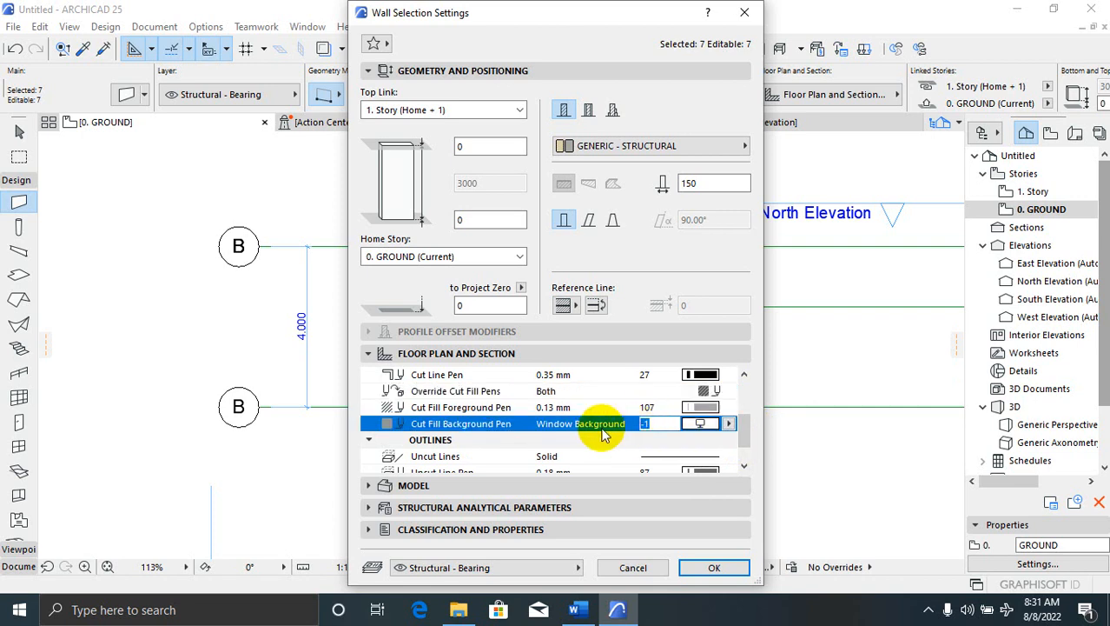
click(652, 408)
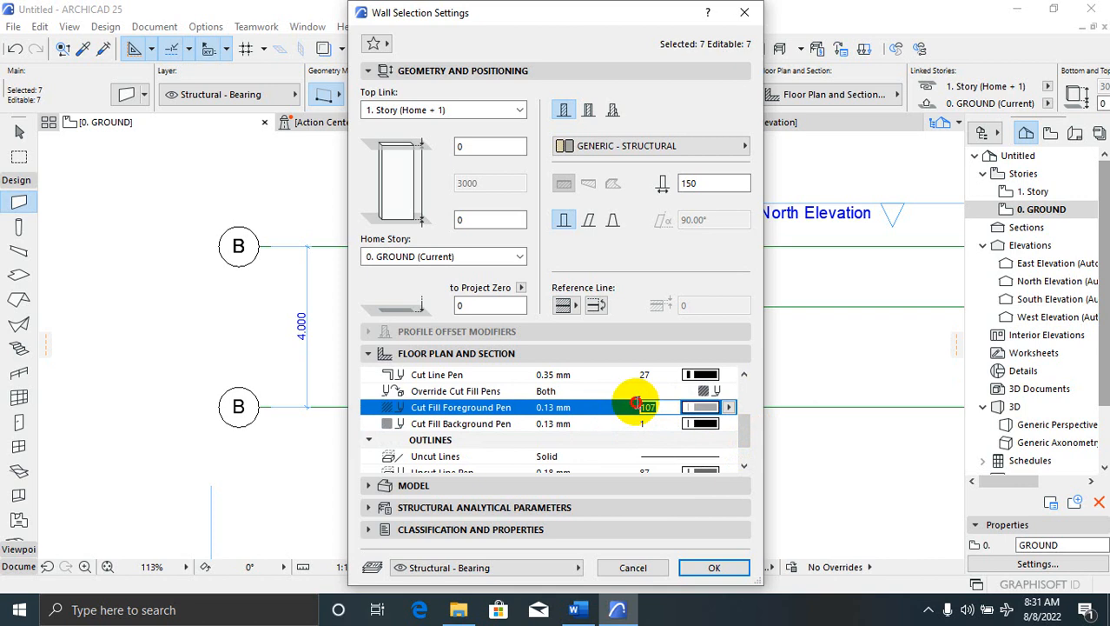
text(1)
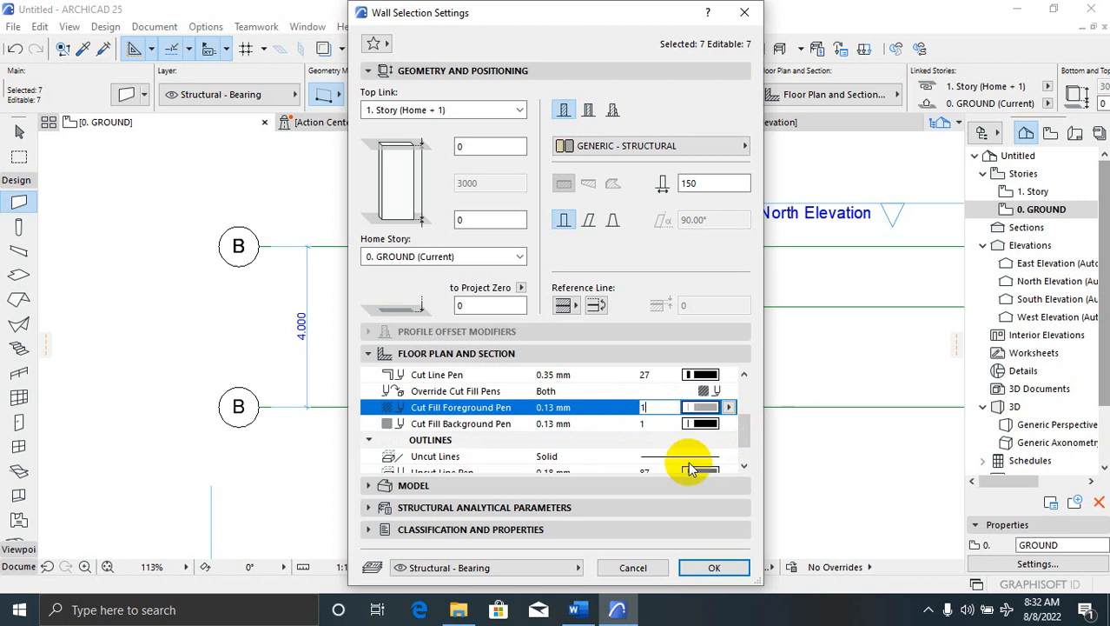
click(721, 566)
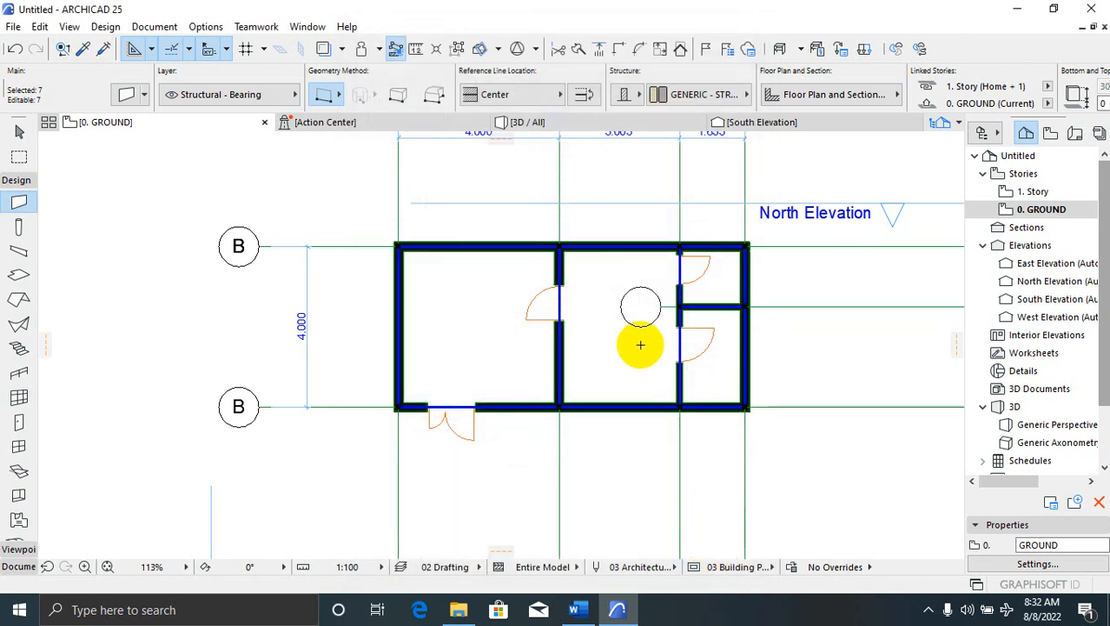
key(Escape)
scroll(508, 228, up, 2)
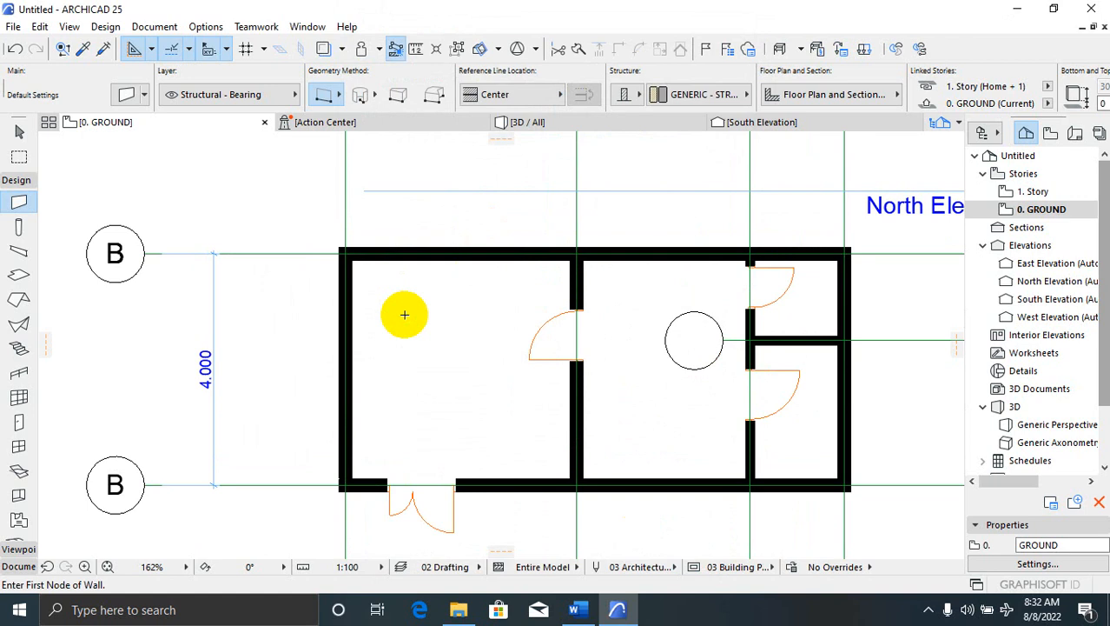
scroll(380, 444, down, 3)
scroll(365, 452, up, 4)
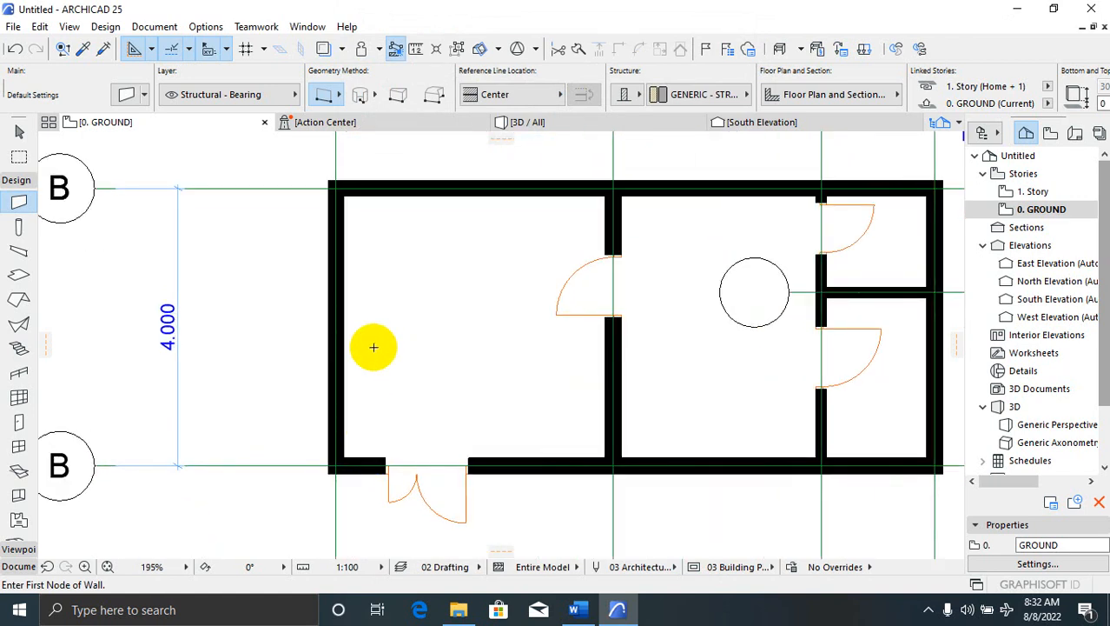
scroll(383, 347, down, 3)
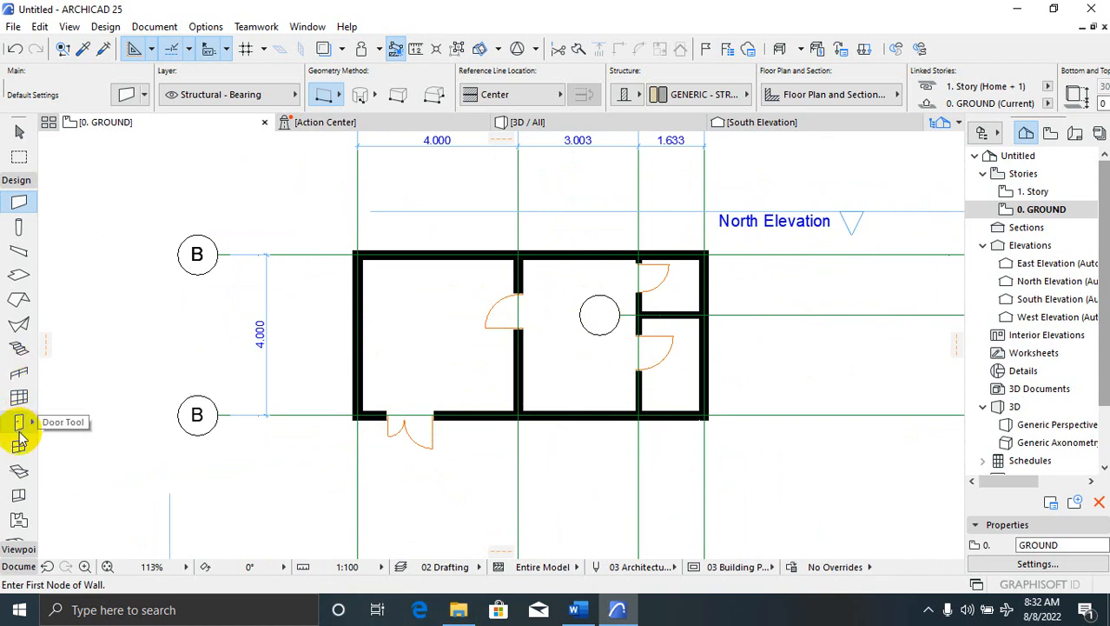
scroll(347, 549, up, 2)
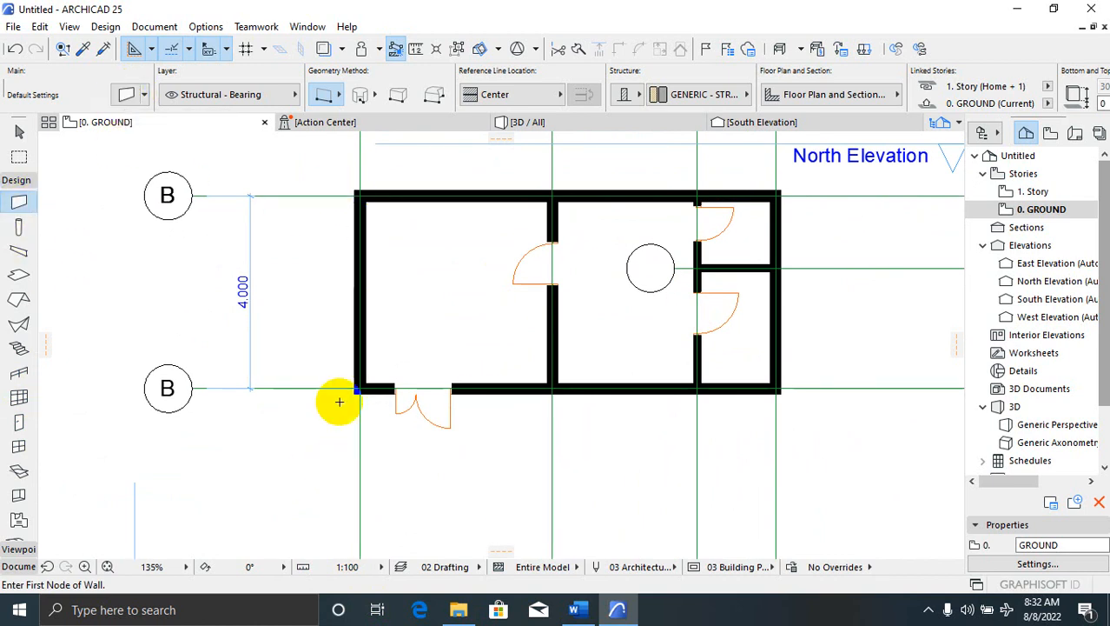
Draw three porch walls forming a U-shape below the left room around the entrance door
click(360, 387)
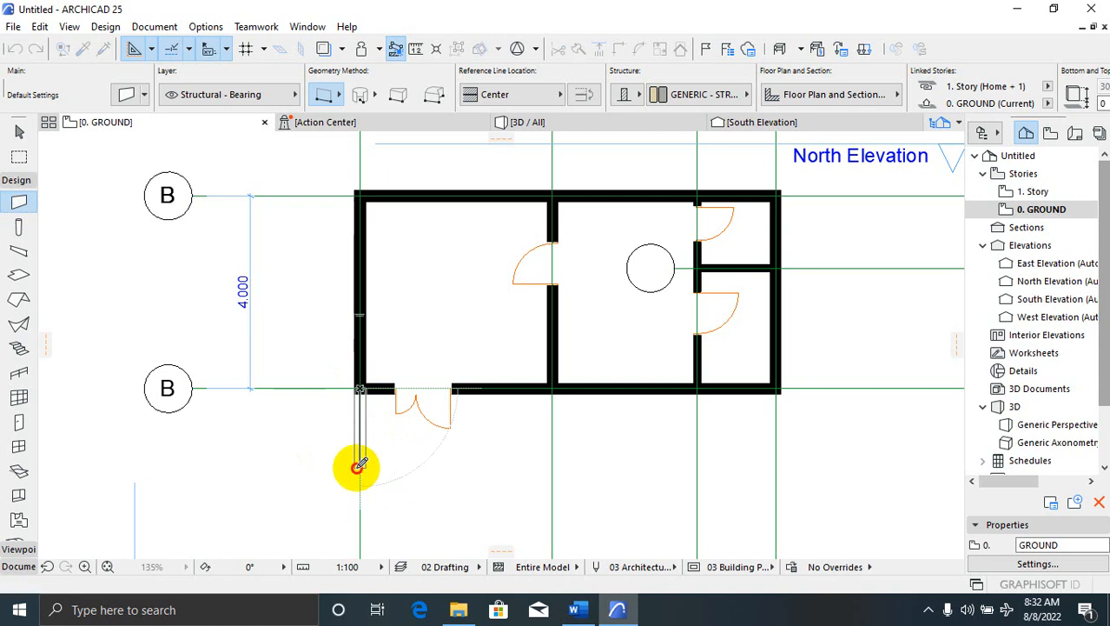
click(360, 462)
click(361, 465)
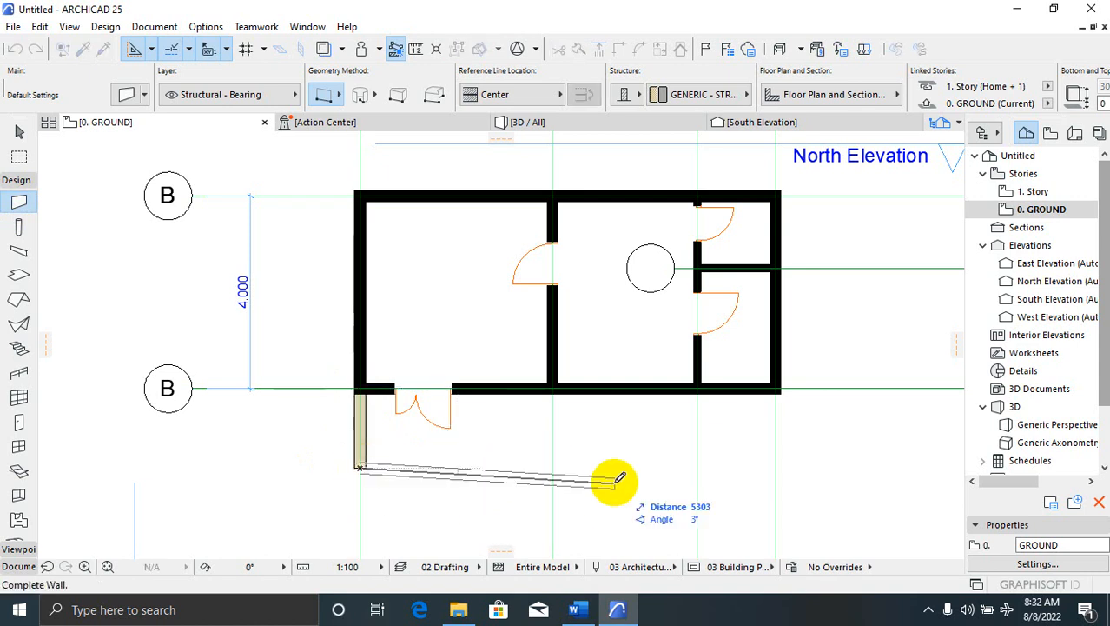
click(546, 467)
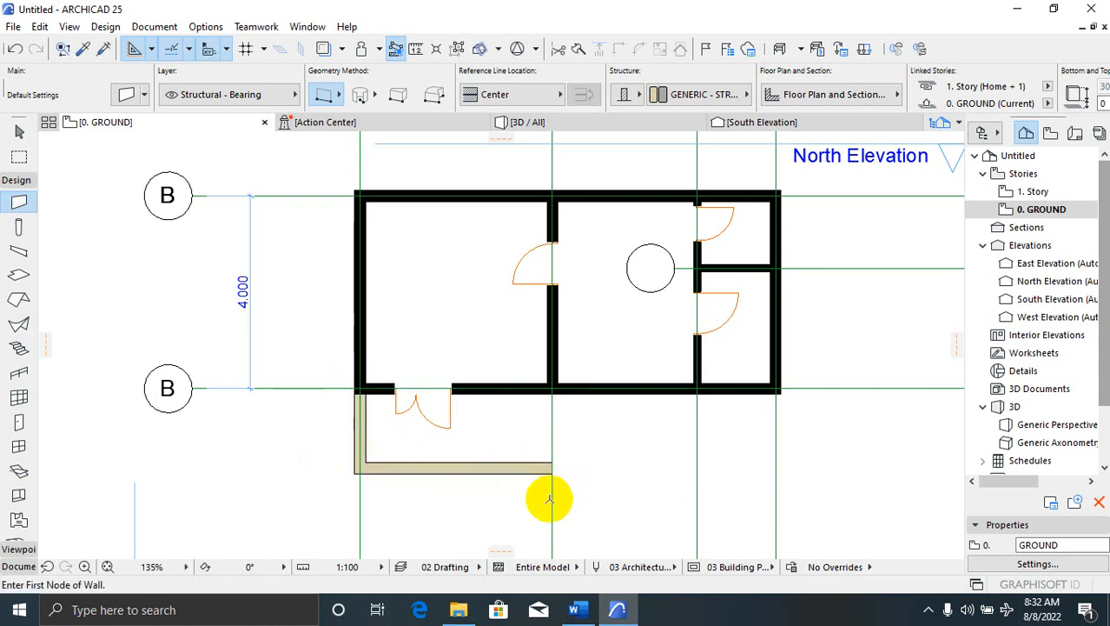
click(554, 465)
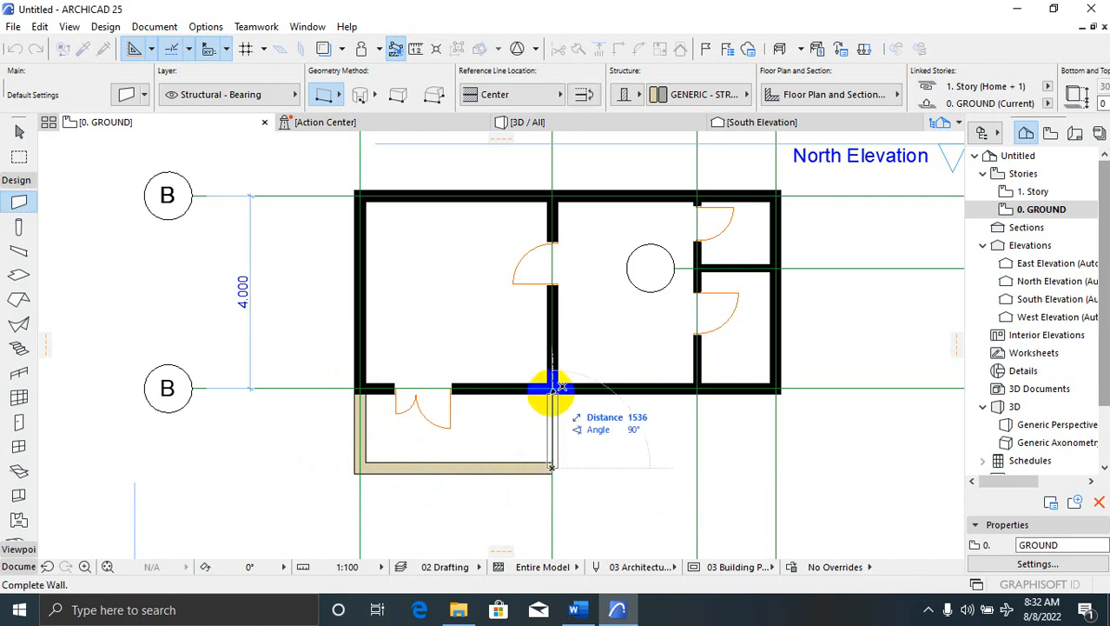
click(552, 393)
scroll(426, 446, down, 3)
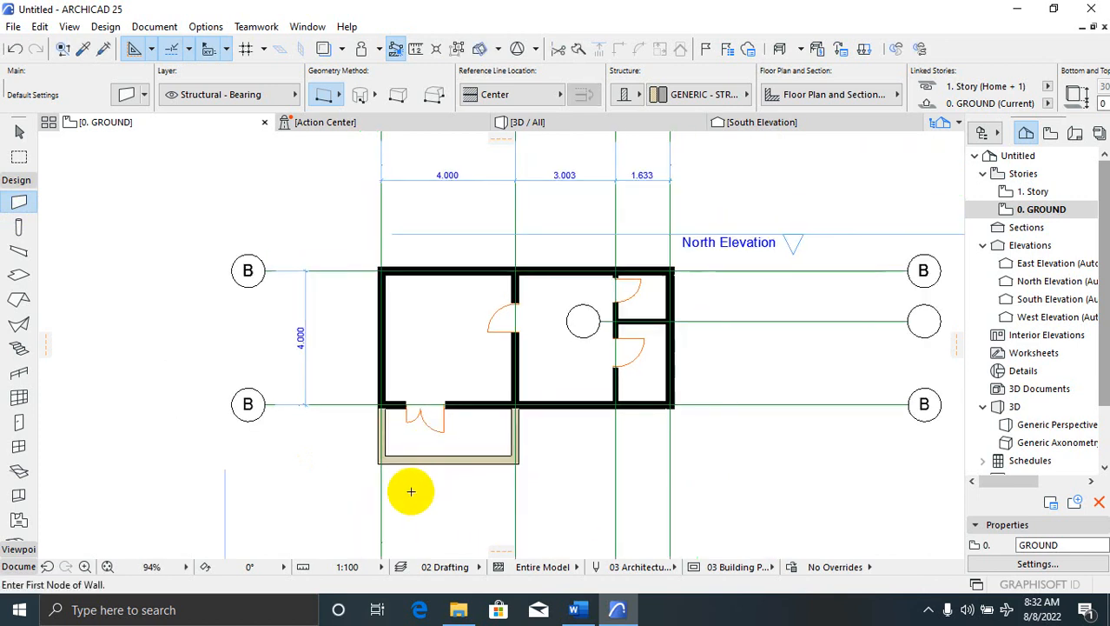
scroll(412, 489, up, 2)
Select the three porch walls and open their wall settings
key(Escape)
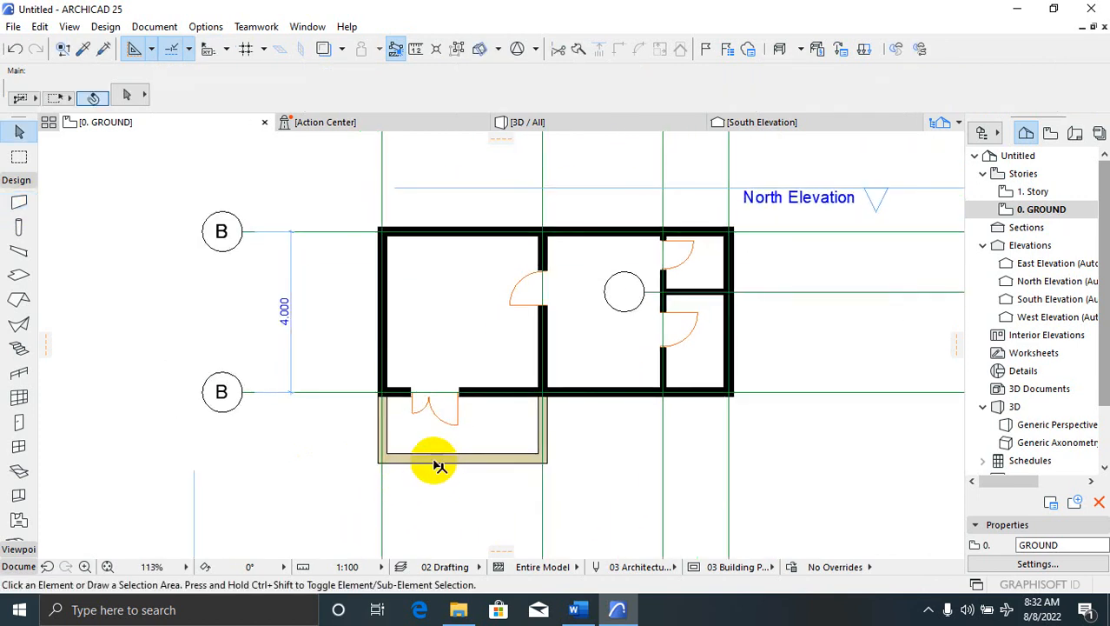
click(439, 464)
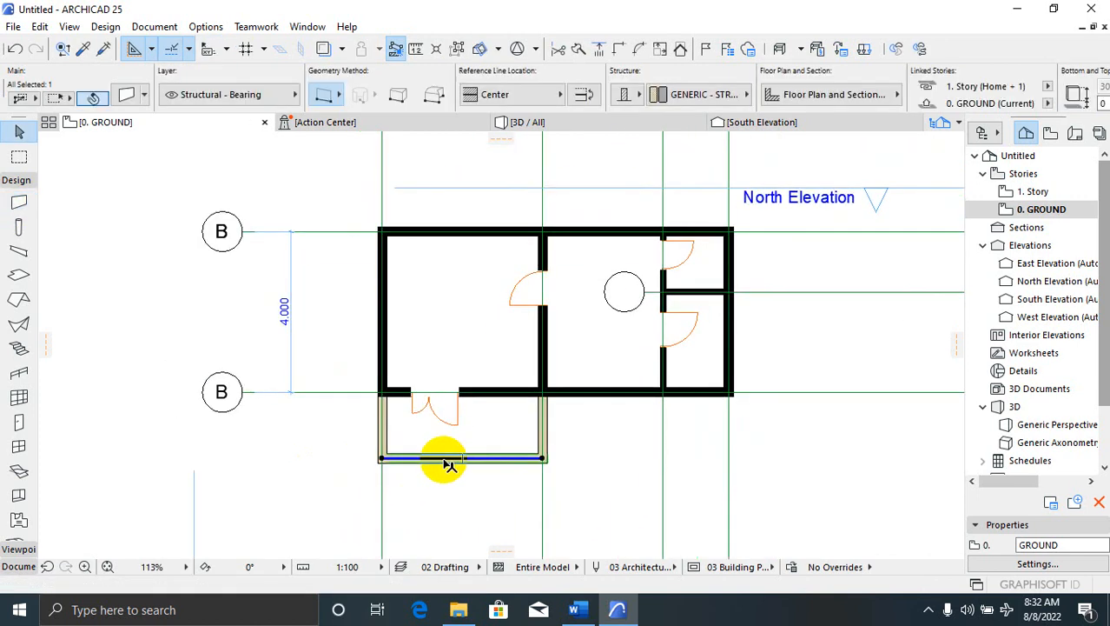
ctrl+click(546, 434)
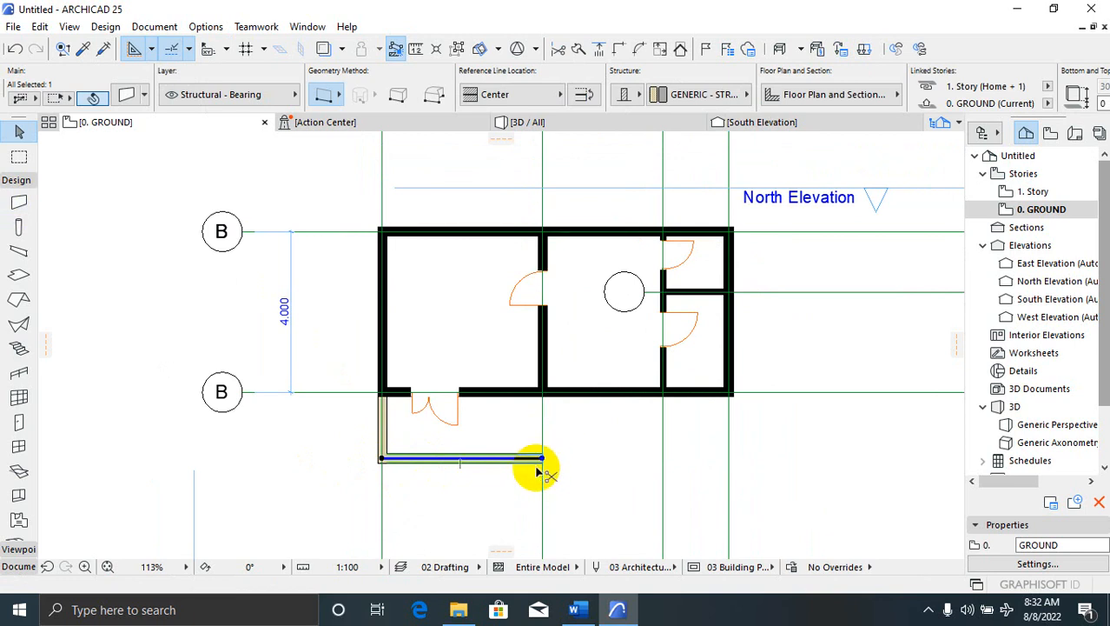
key(ctrl+z)
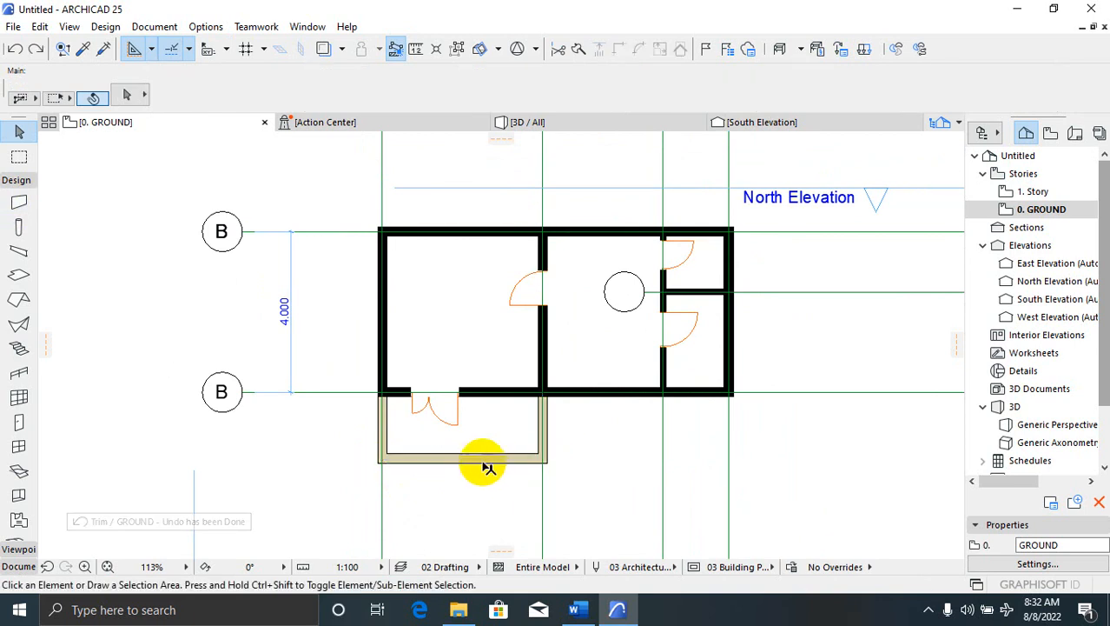
click(538, 458)
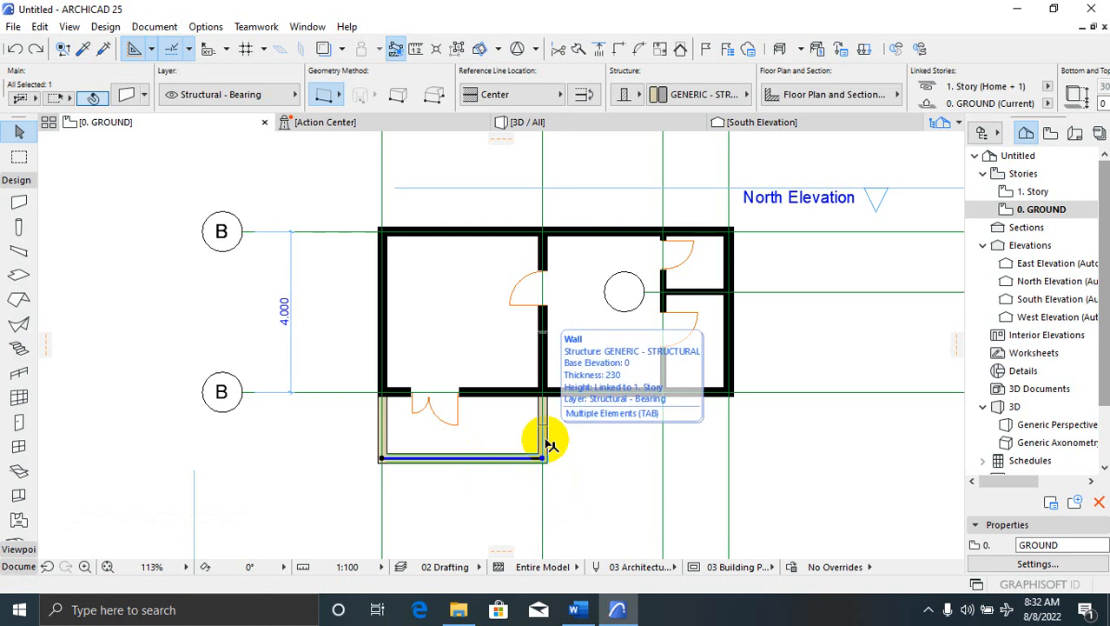
click(548, 444)
shift+click(504, 459)
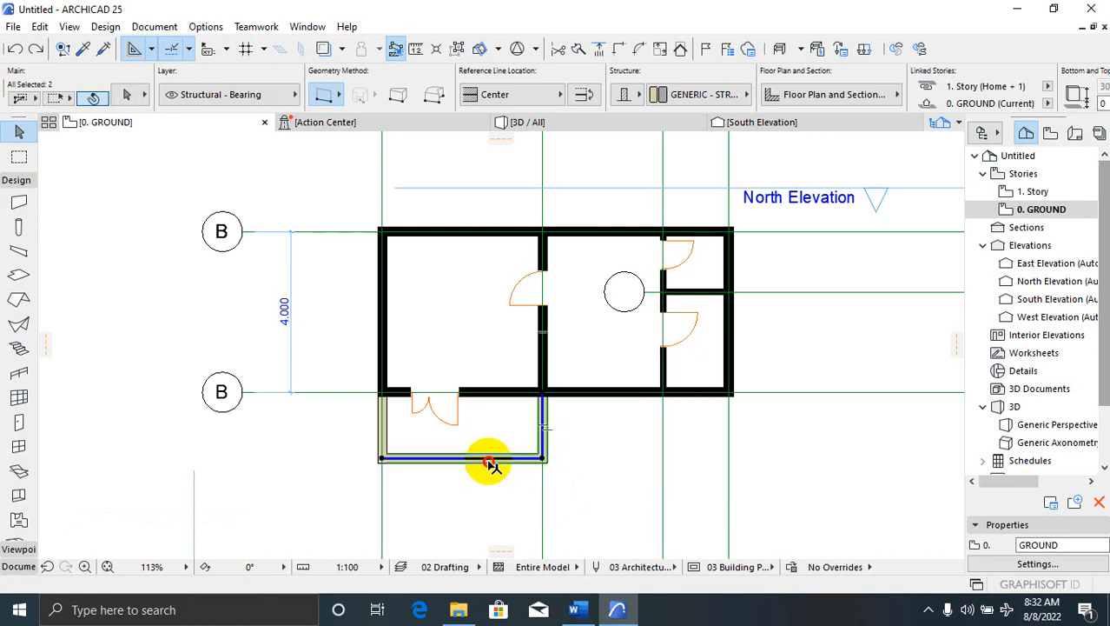
shift+click(387, 437)
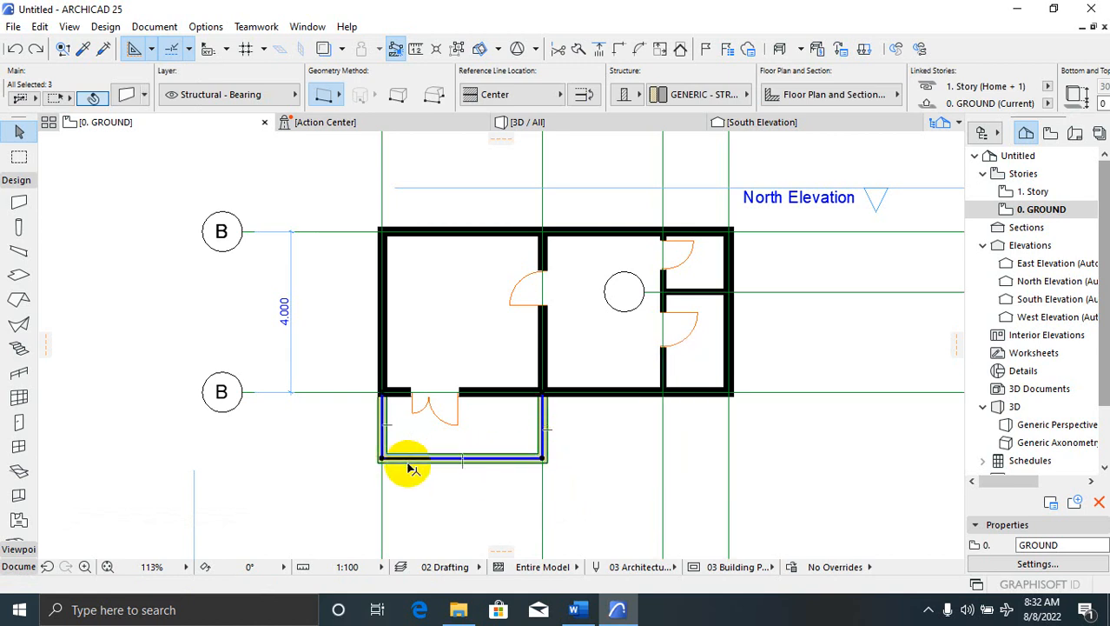
click(131, 98)
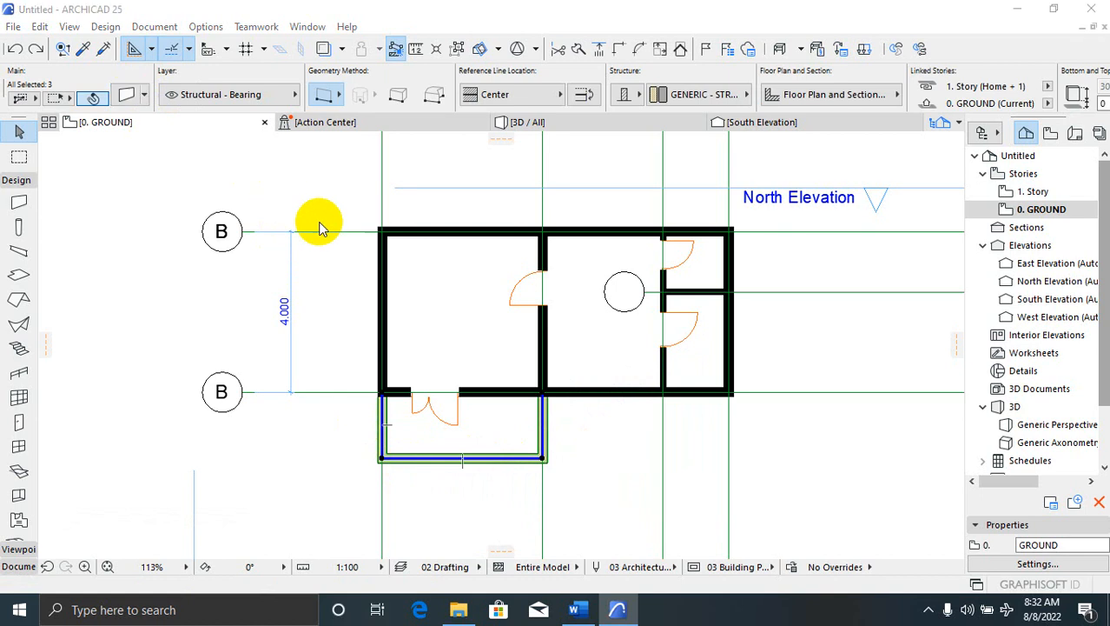
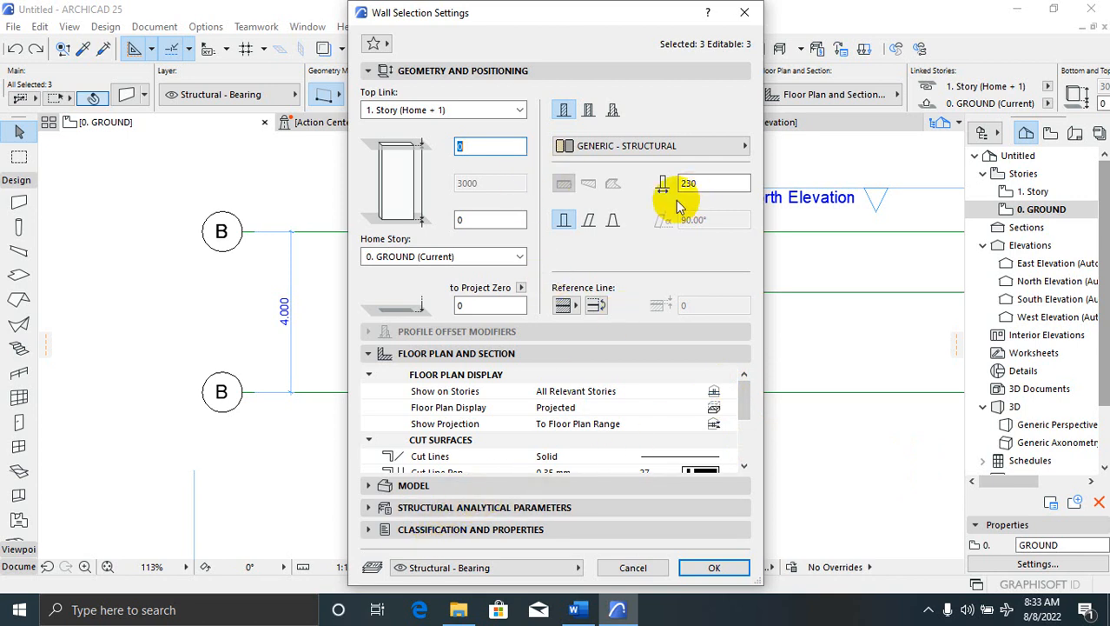
Browse the porch walls' Model, Structural, Classification and Geometry panels, keeping their ground home story
click(372, 486)
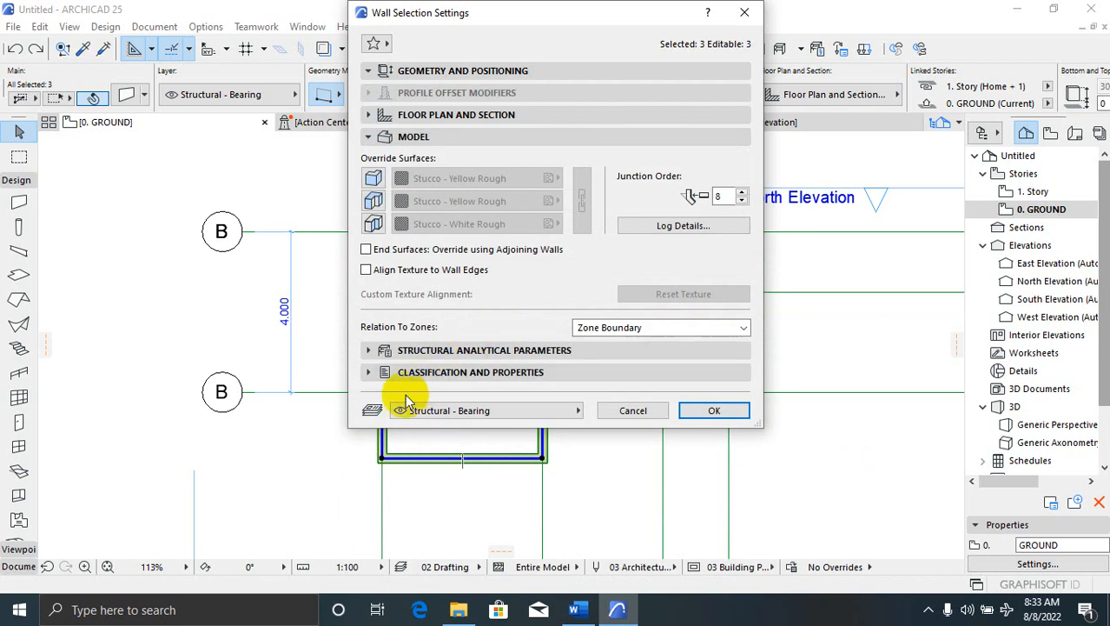
click(368, 350)
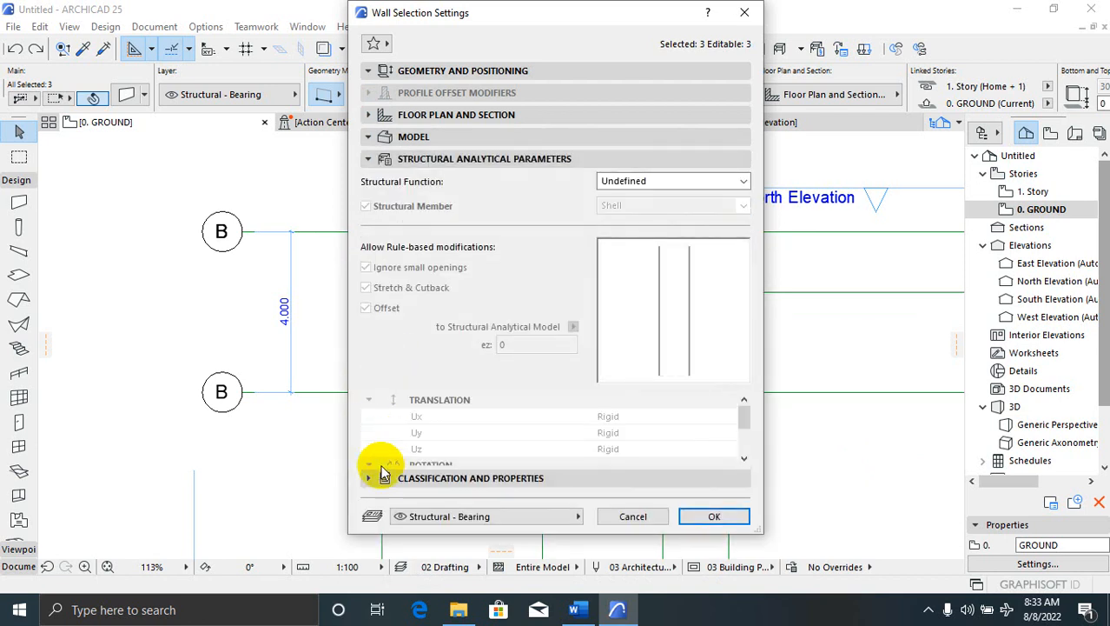
click(373, 477)
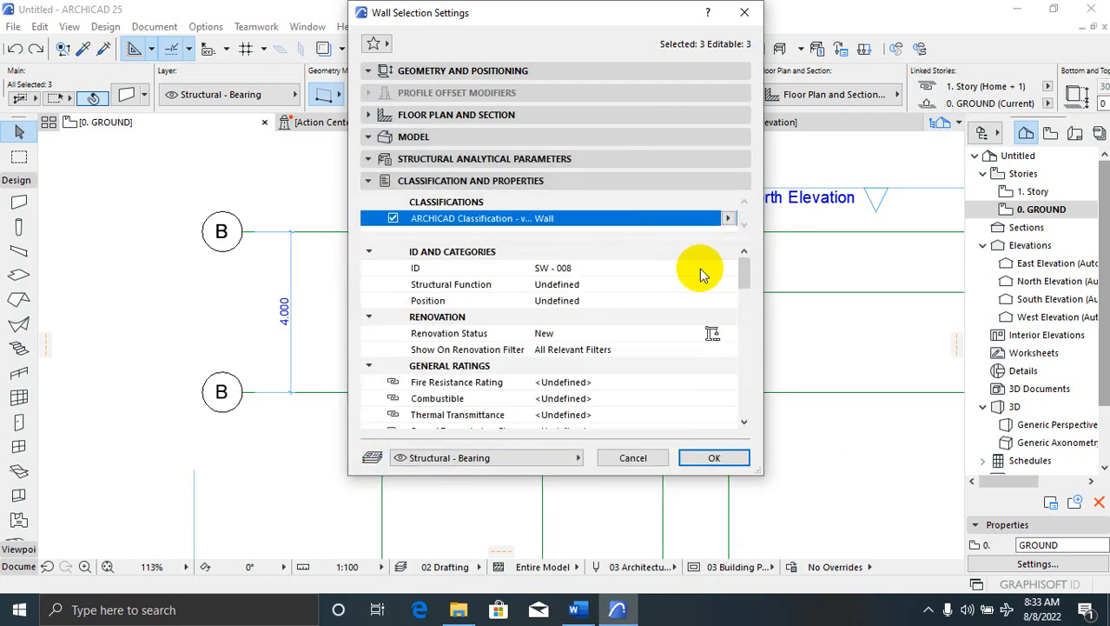
drag(743, 270, 758, 193)
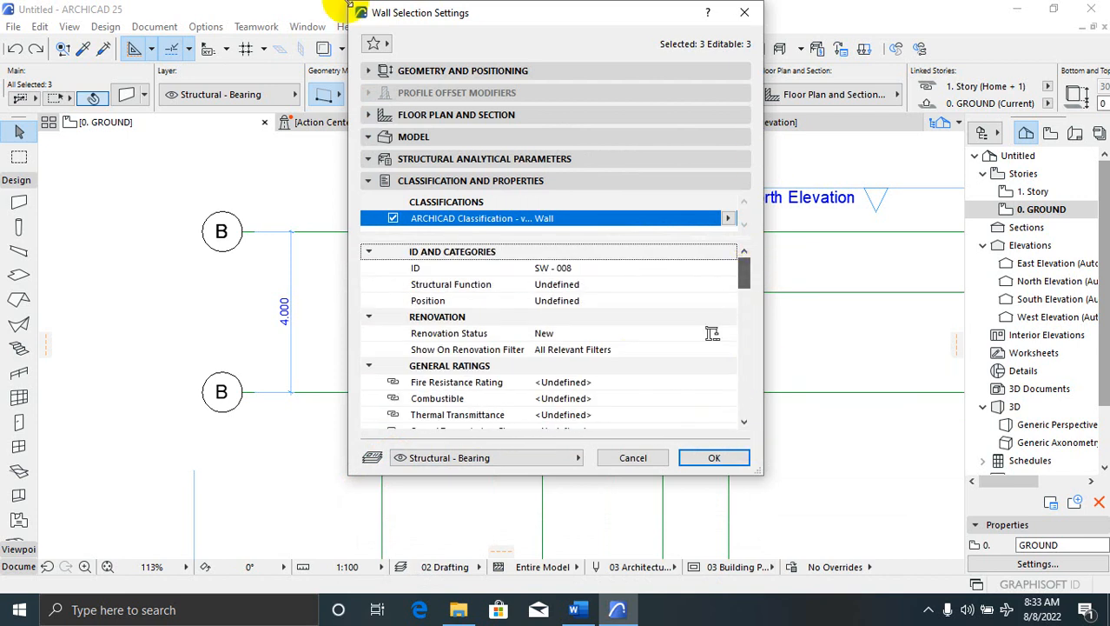
click(379, 72)
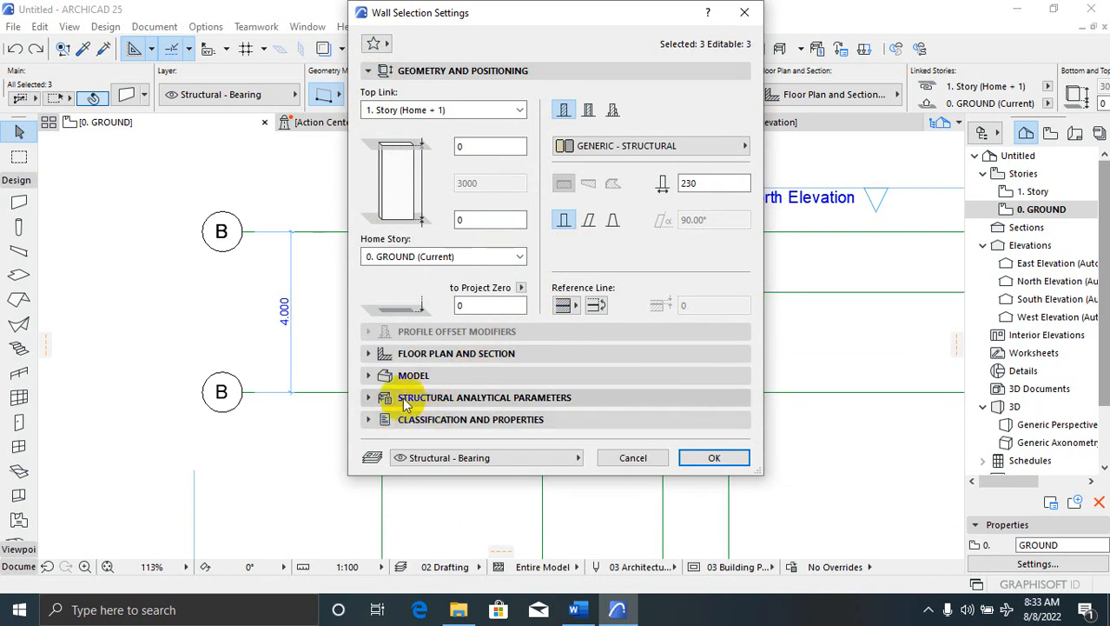
click(368, 353)
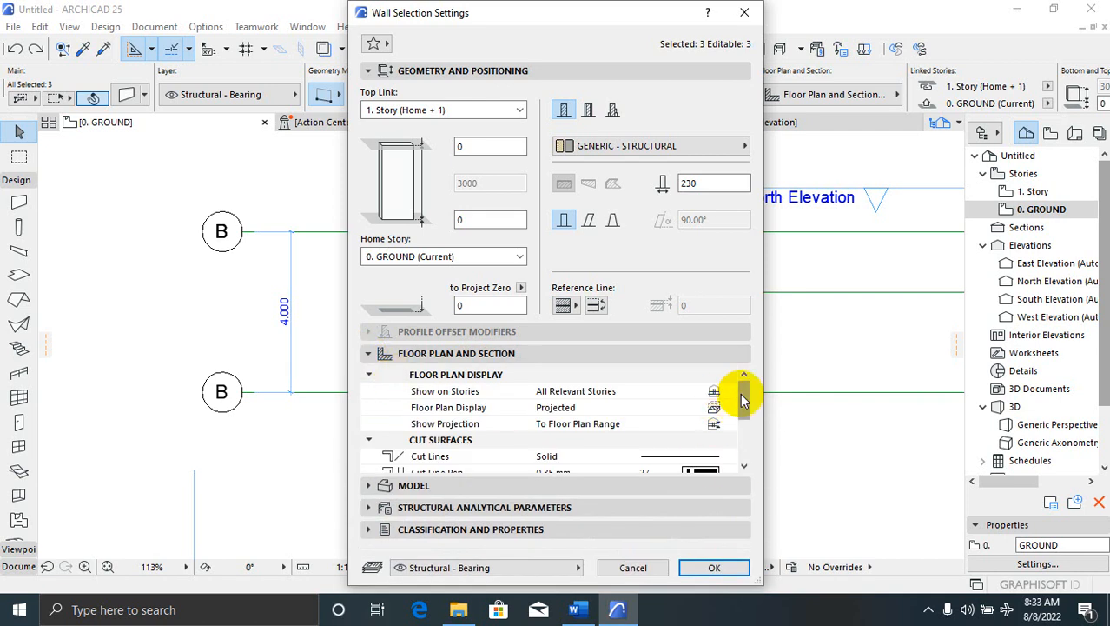
mouse_move(740, 397)
mouse_down()
mouse_move(744, 438)
mouse_move(750, 398)
mouse_up()
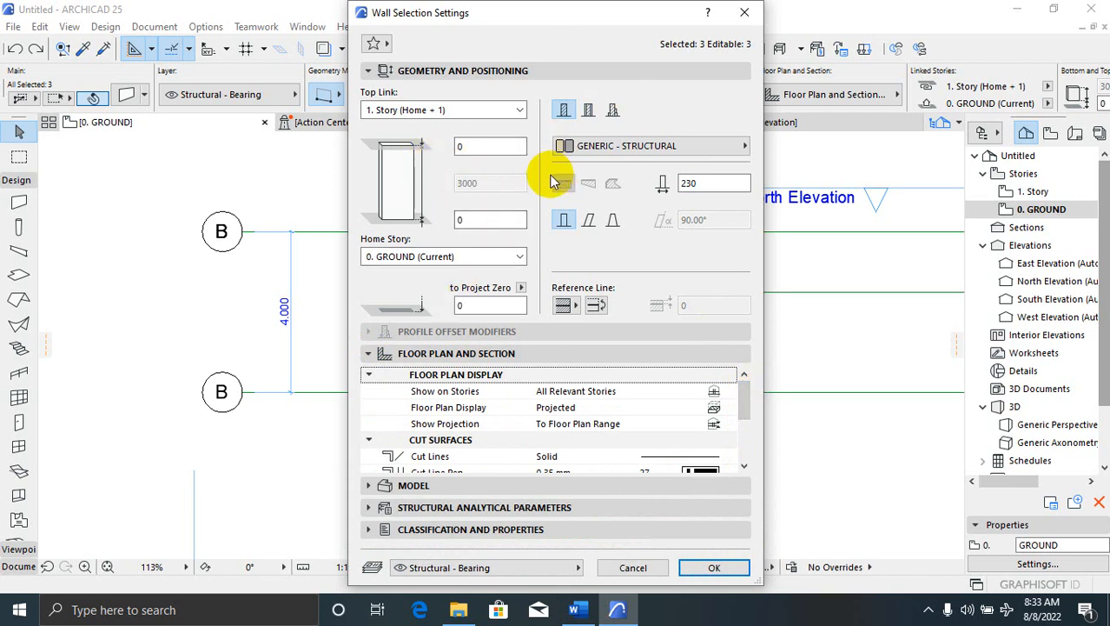
click(508, 257)
click(513, 266)
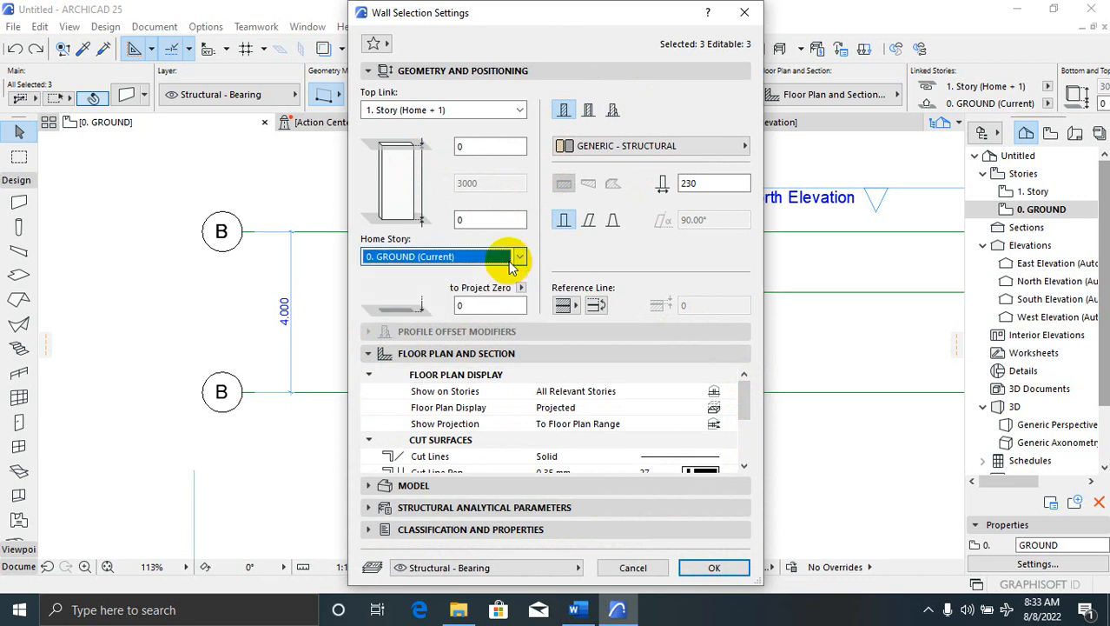
Recheck the panels, keep the ground-story home and Generic - Structural material, and confirm with OK
click(370, 488)
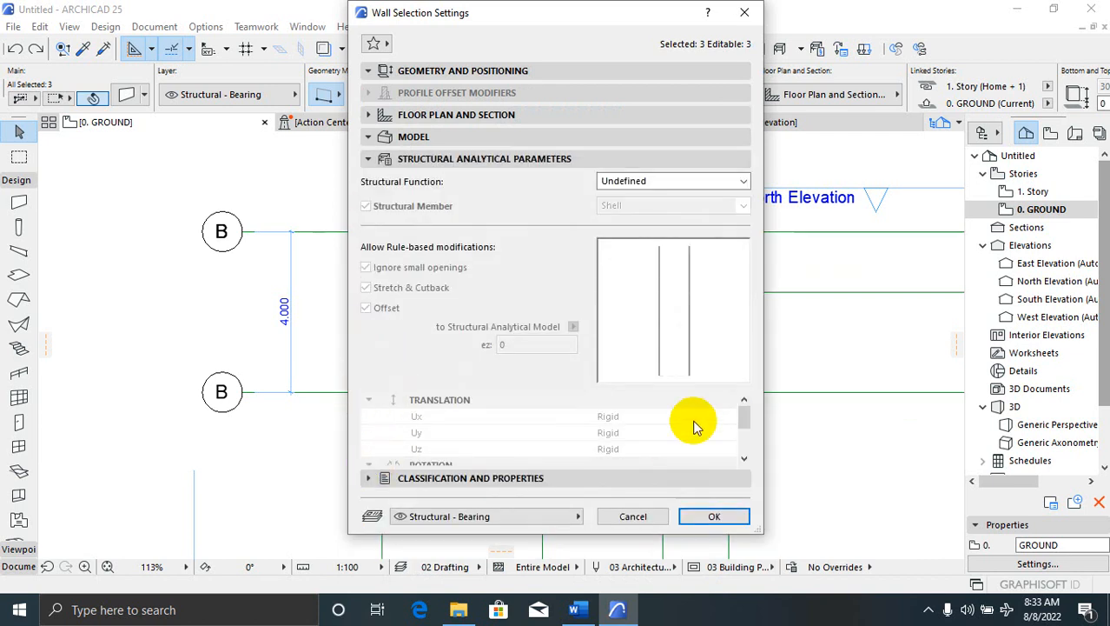
drag(744, 417, 744, 445)
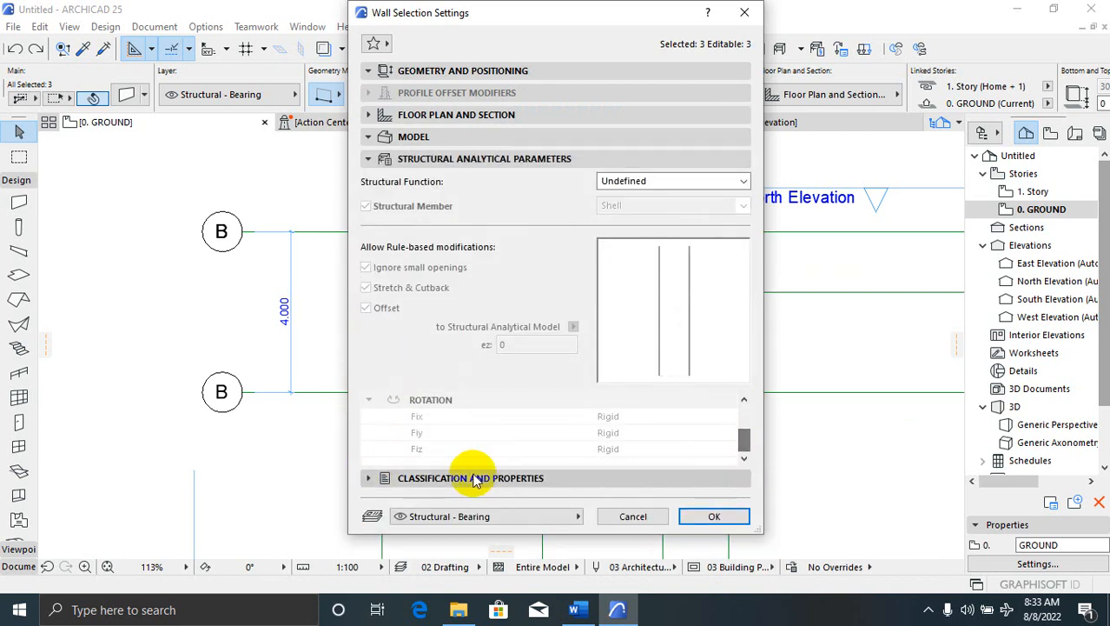
click(371, 478)
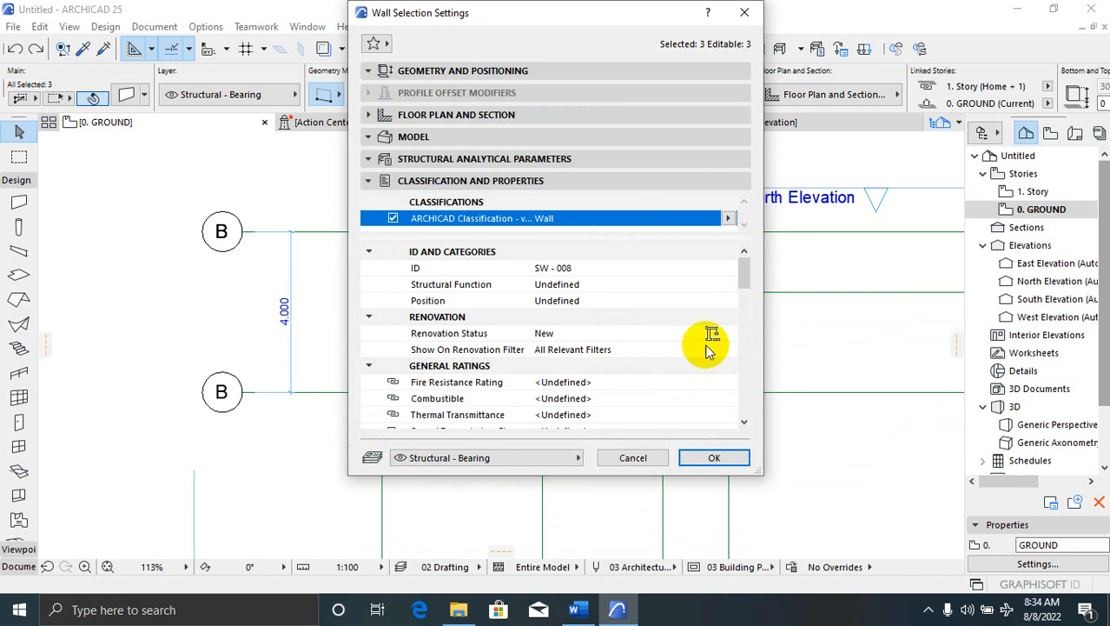
drag(743, 273, 541, 5)
click(374, 71)
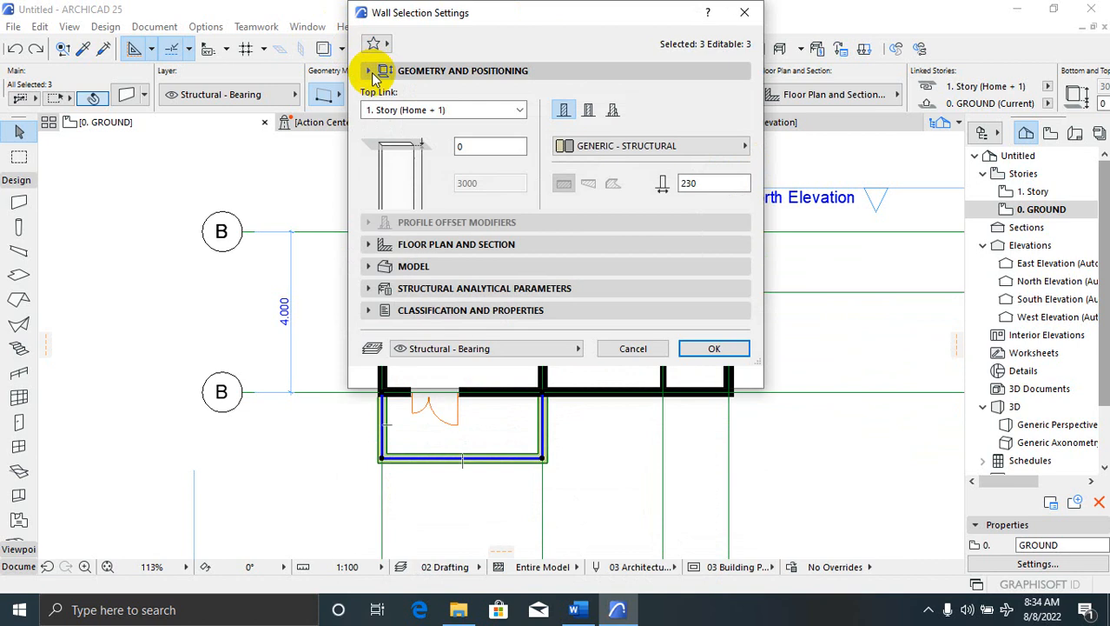
click(499, 261)
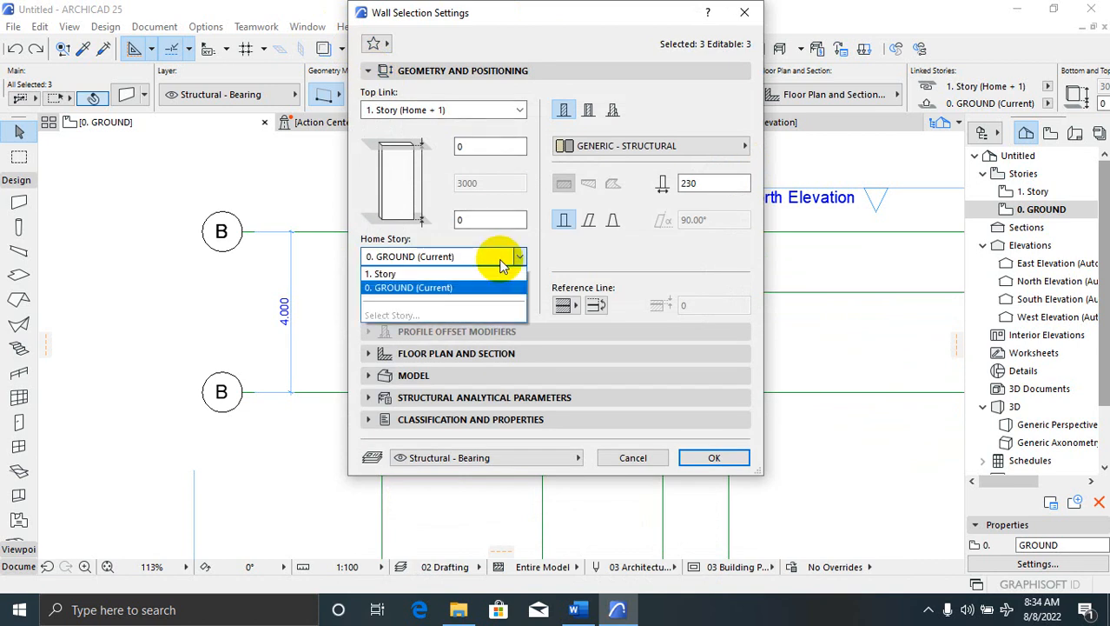
click(500, 256)
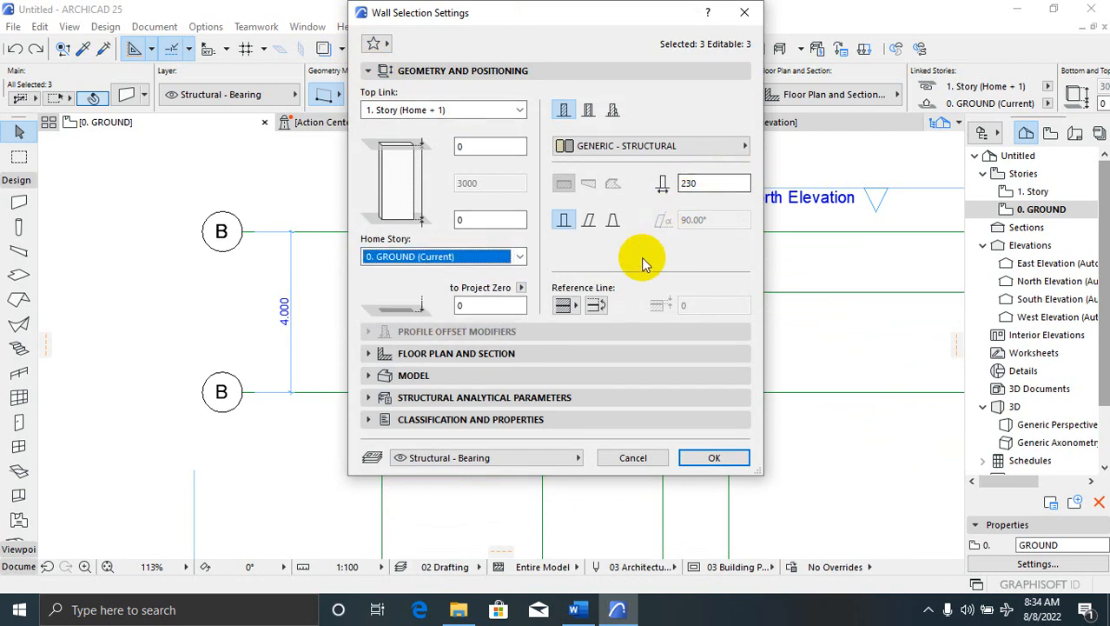
click(671, 146)
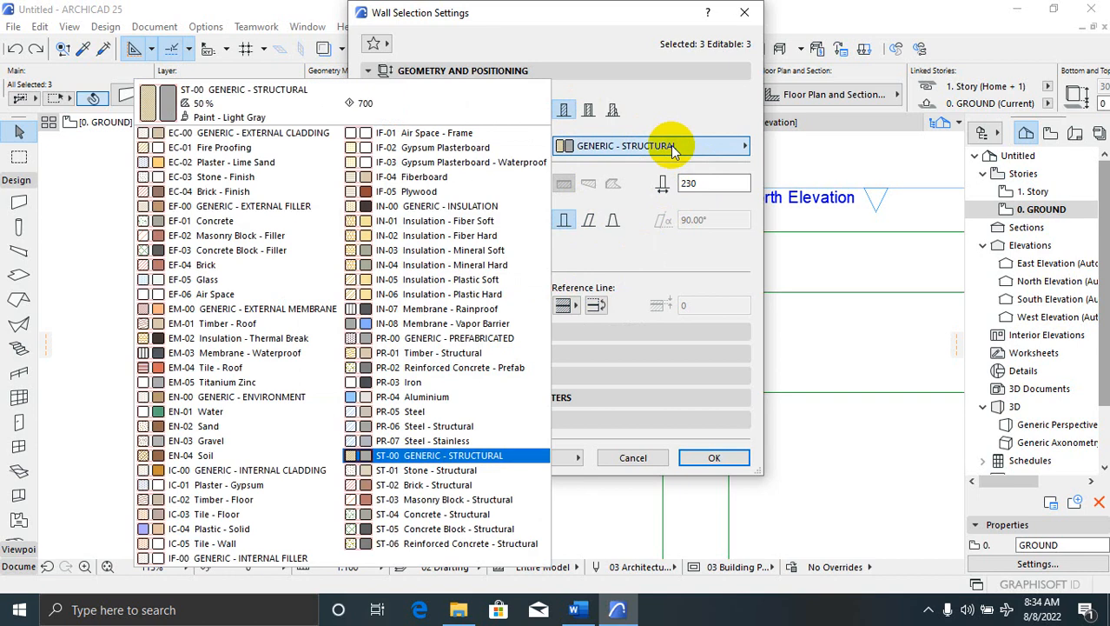
click(673, 148)
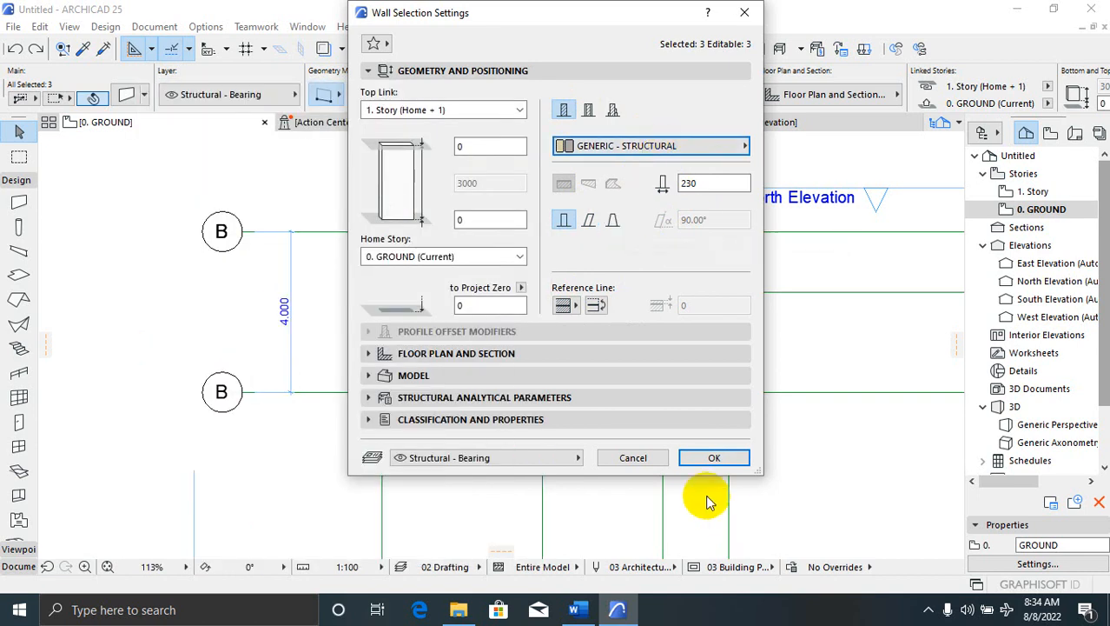
click(714, 457)
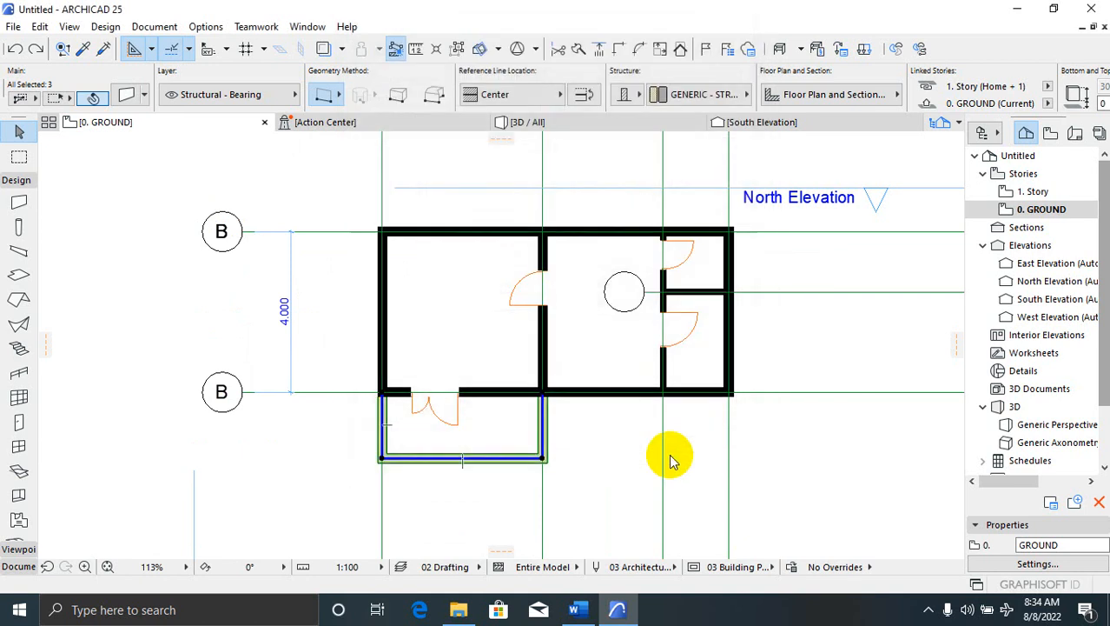
Select only the left porch wall and inspect its home story and model settings without changes
click(359, 476)
scroll(400, 432, up, 4)
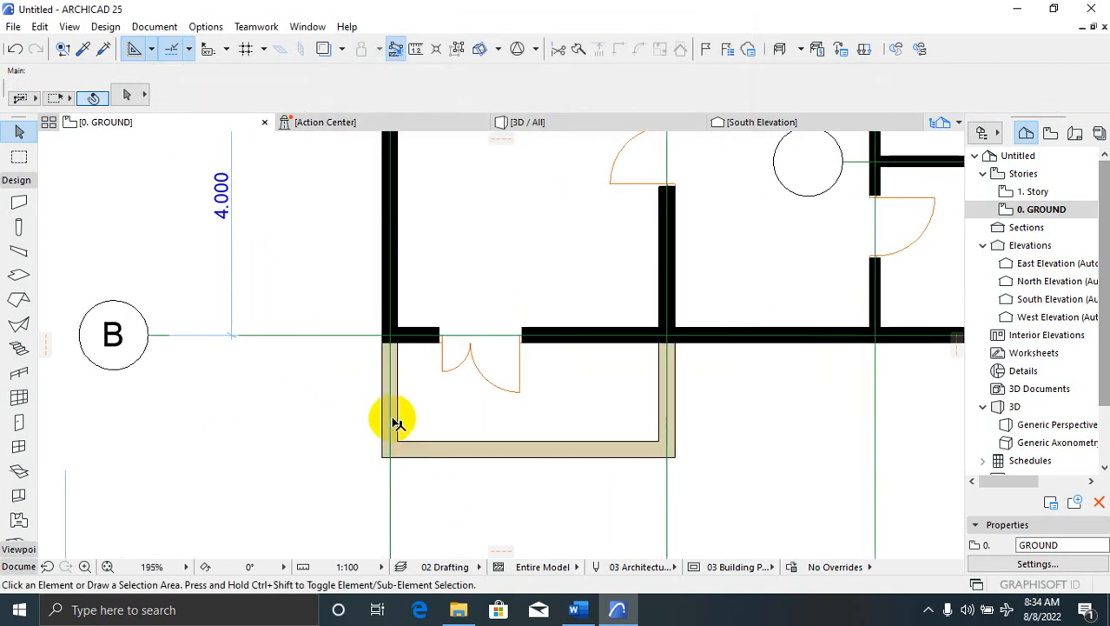
click(392, 415)
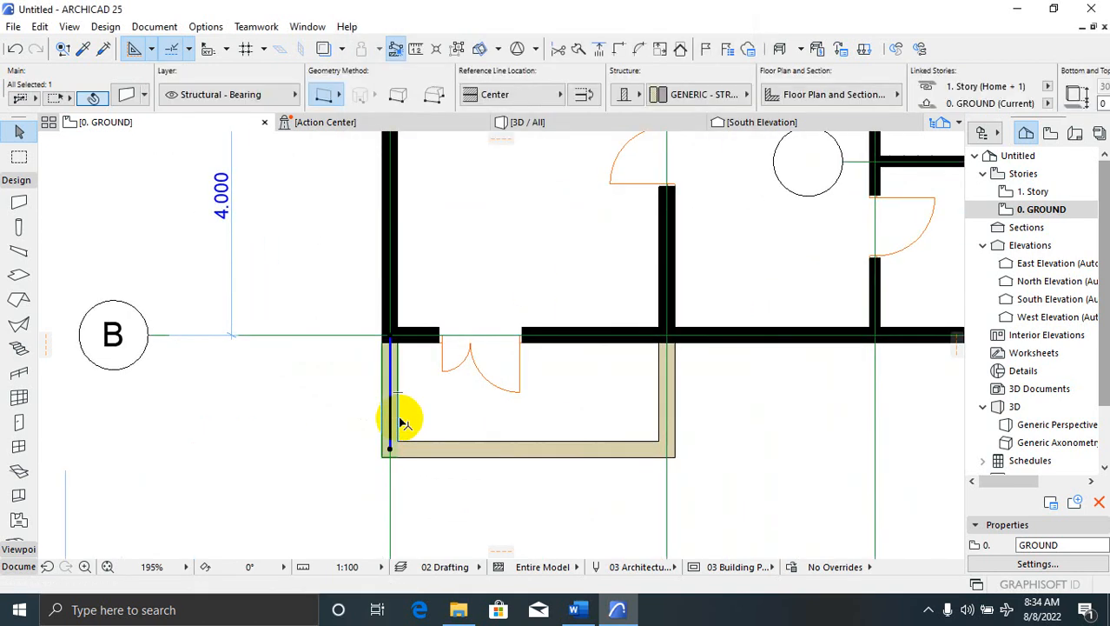
click(126, 95)
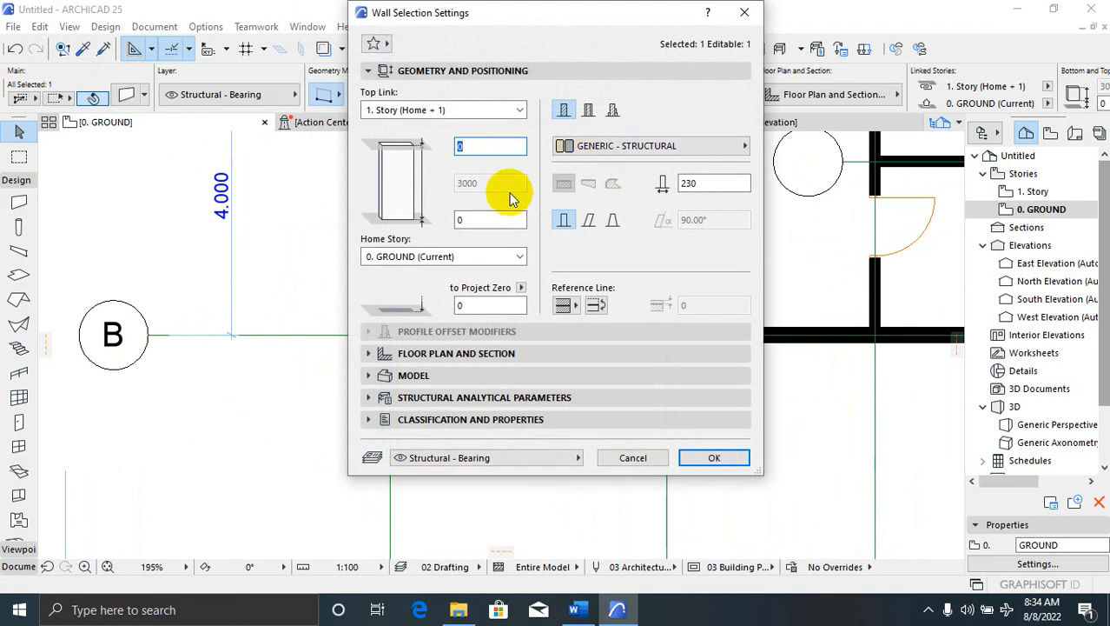
click(503, 257)
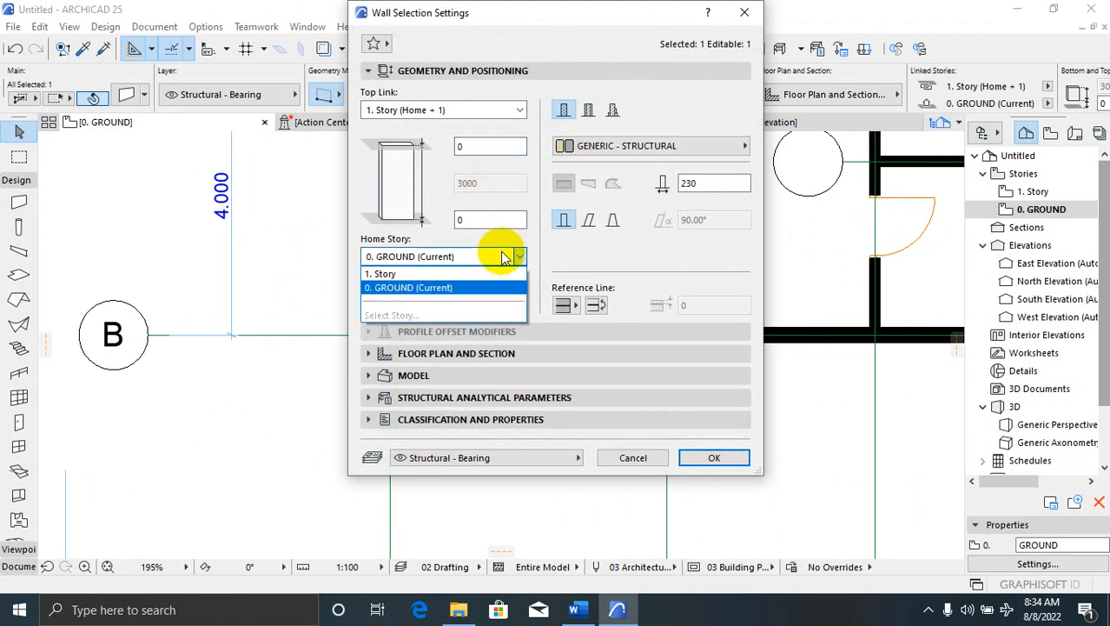
click(507, 252)
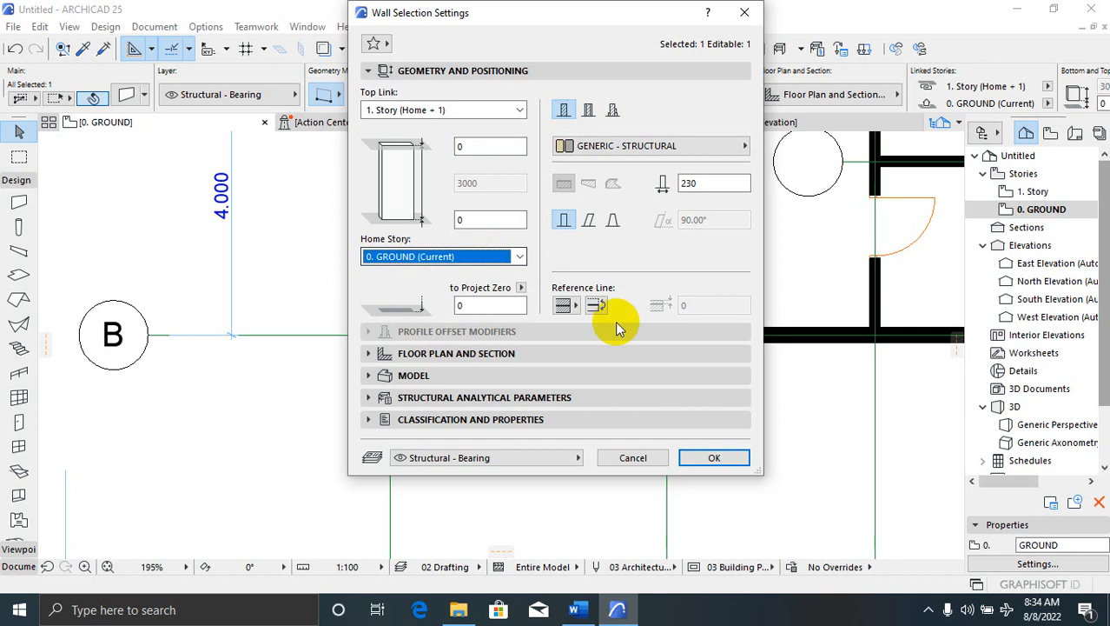
click(368, 376)
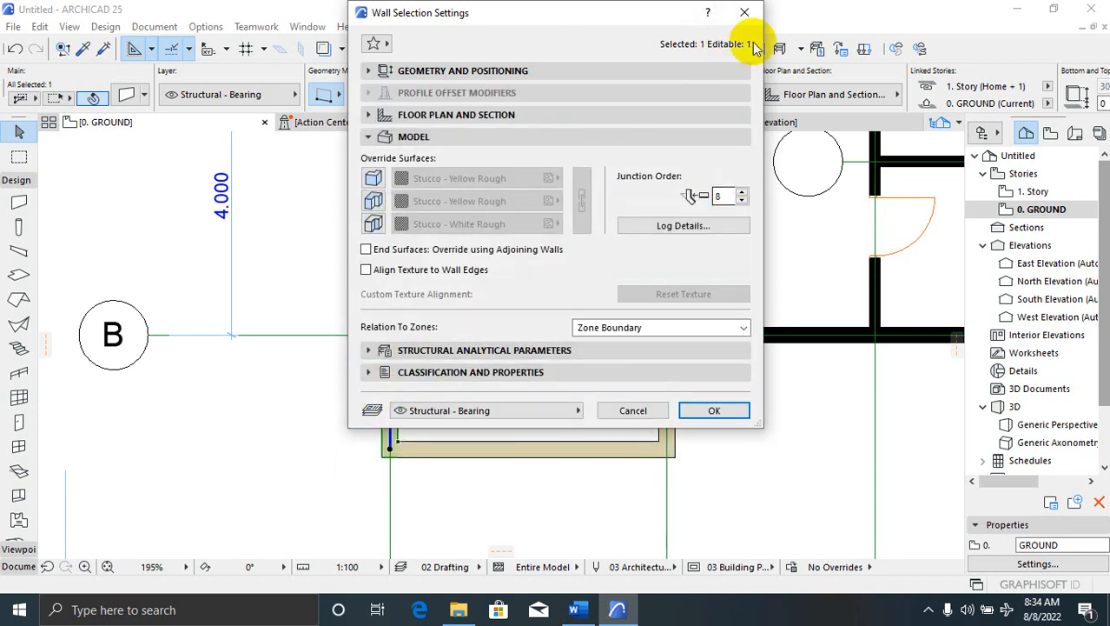
click(744, 12)
Reselect the left porch wall and reopen its Wall Selection Settings
click(589, 464)
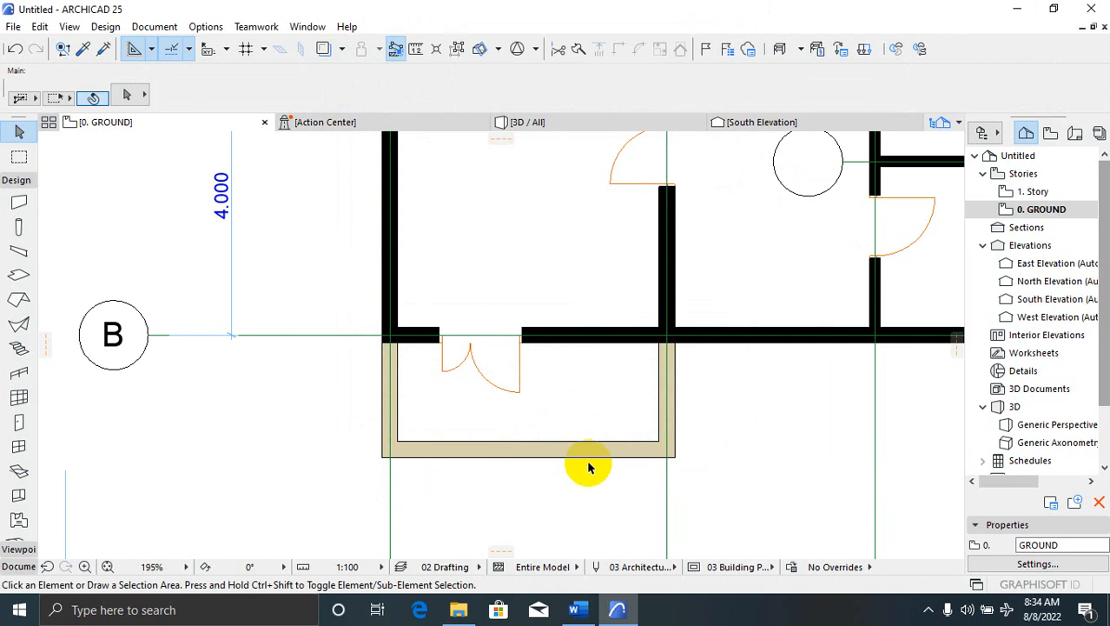
click(591, 466)
click(582, 483)
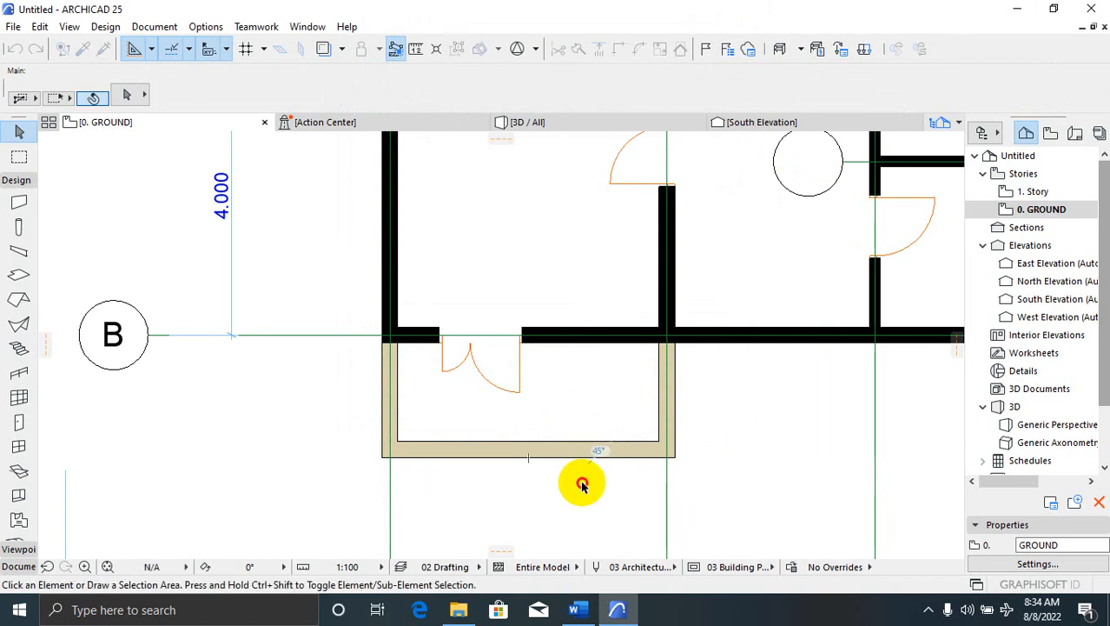
click(396, 402)
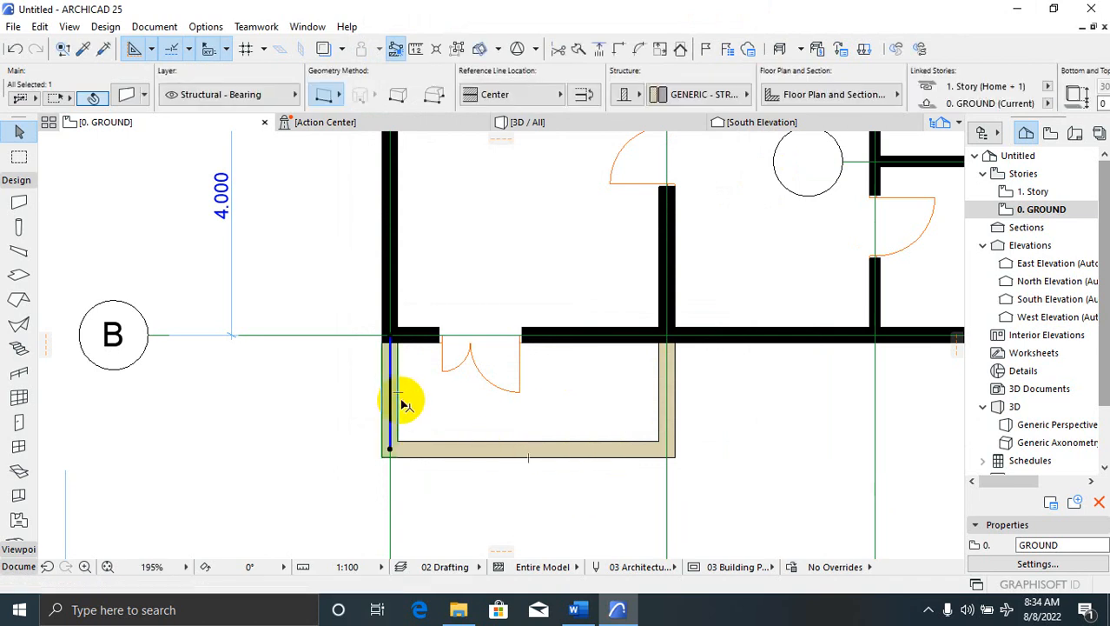
click(126, 96)
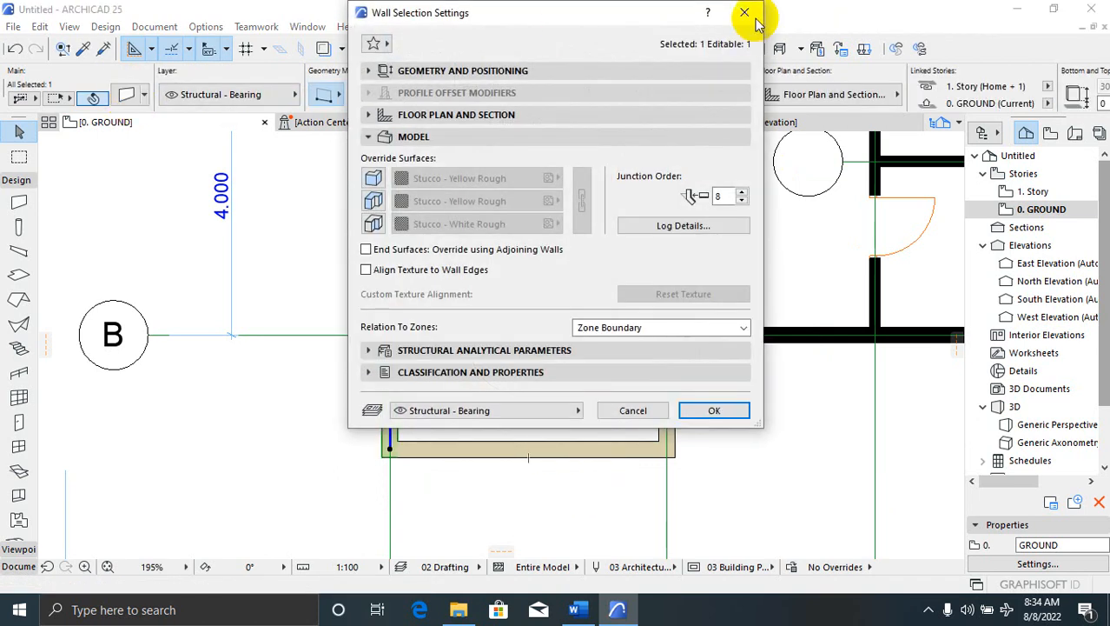
click(743, 13)
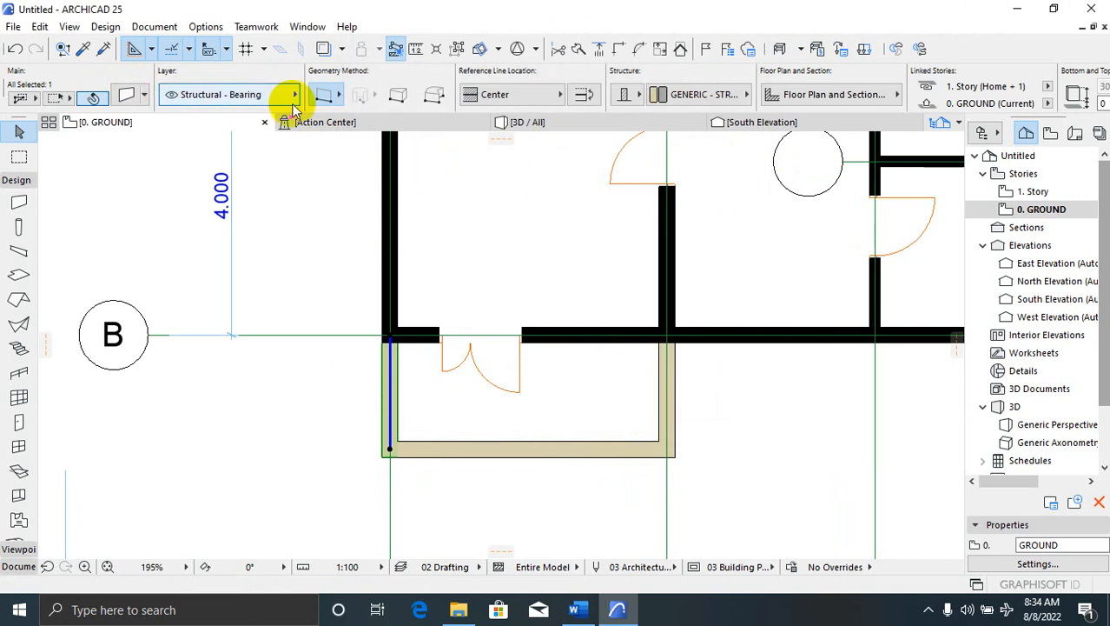
click(128, 95)
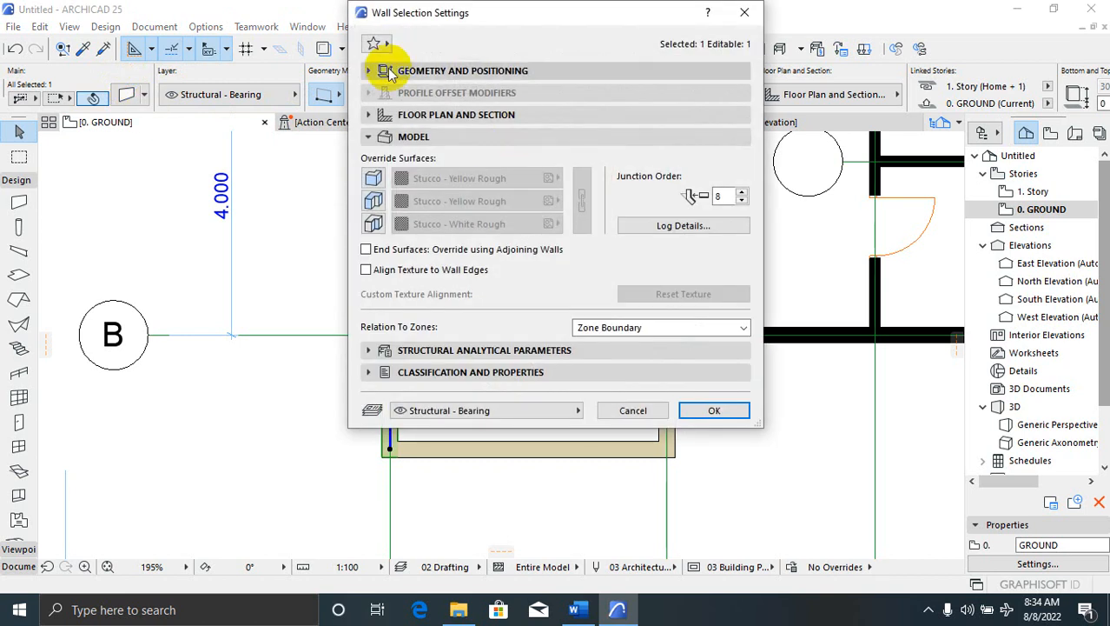
Set the left porch wall's Top Link to Not Linked and its height to 900
click(380, 73)
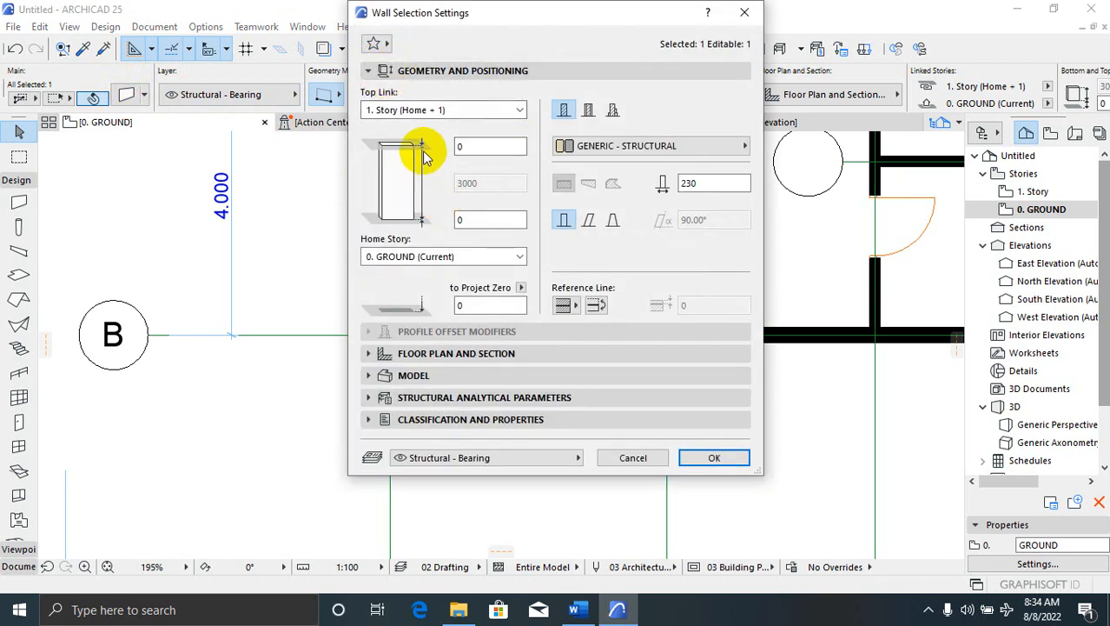
click(488, 112)
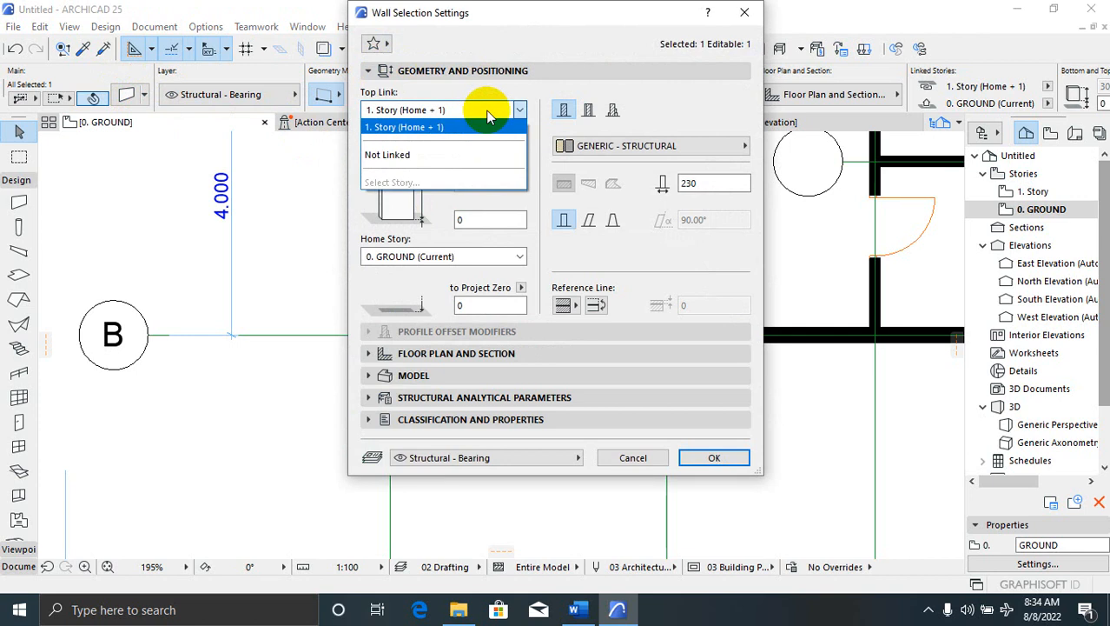
click(391, 155)
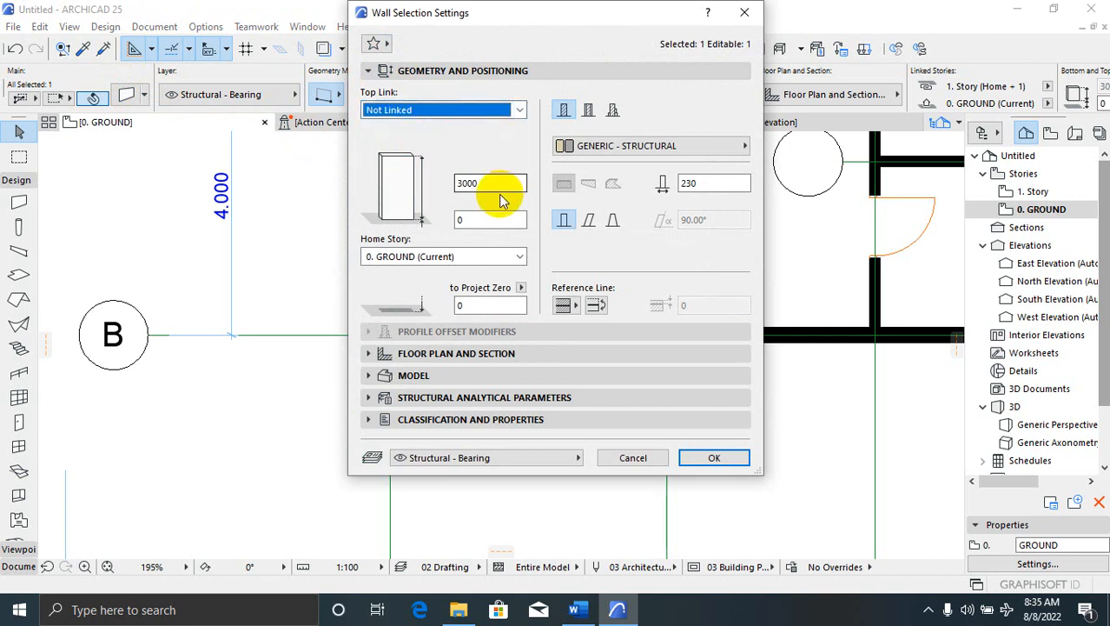
click(502, 111)
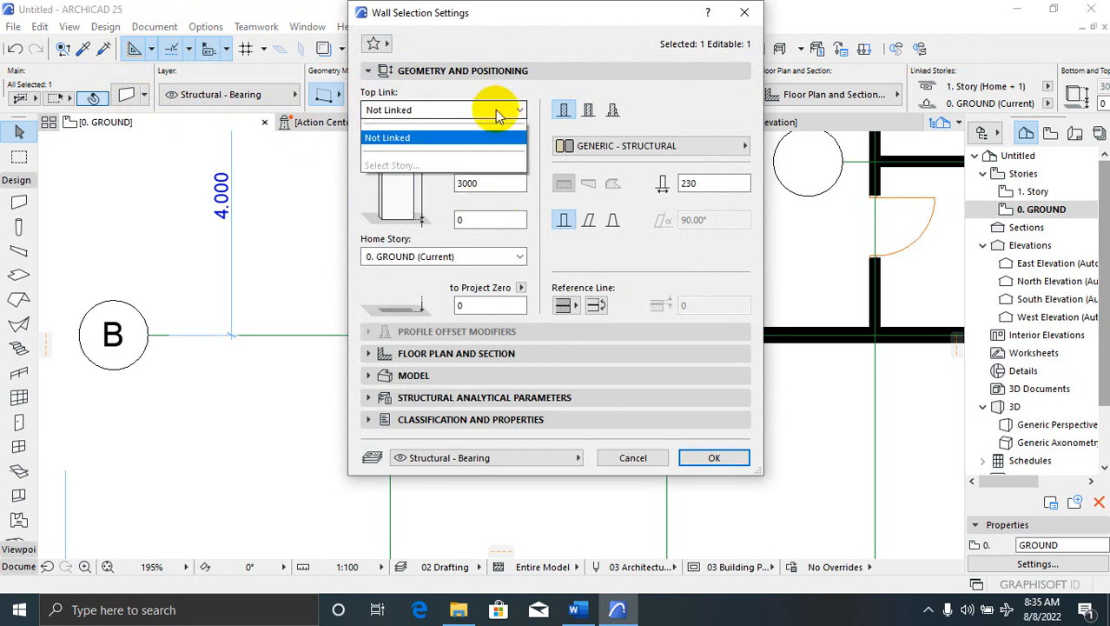
click(422, 131)
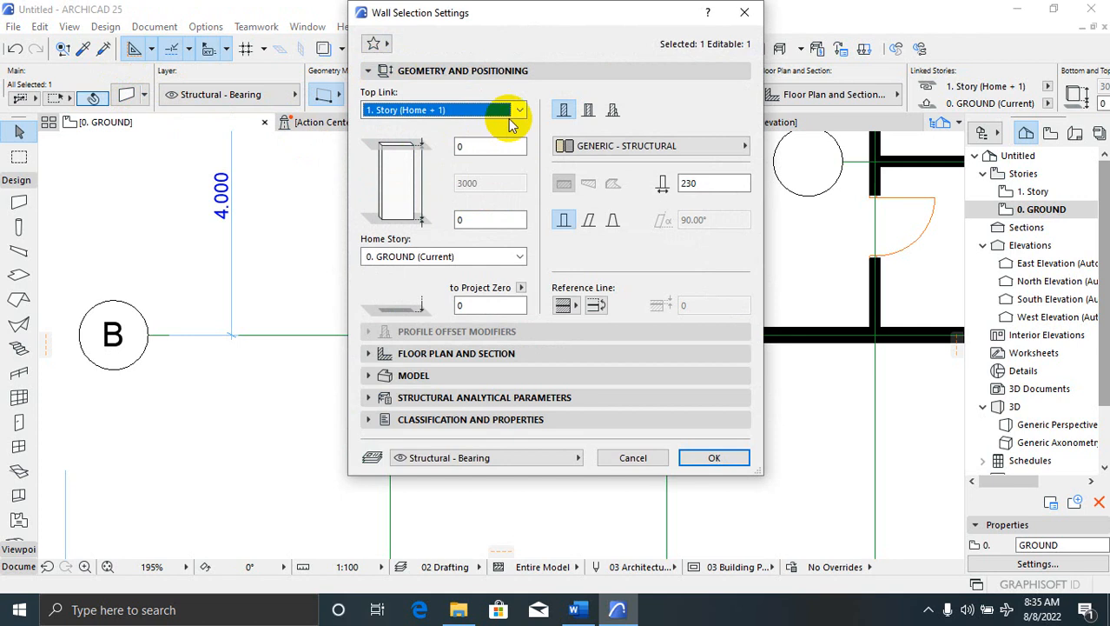
click(456, 111)
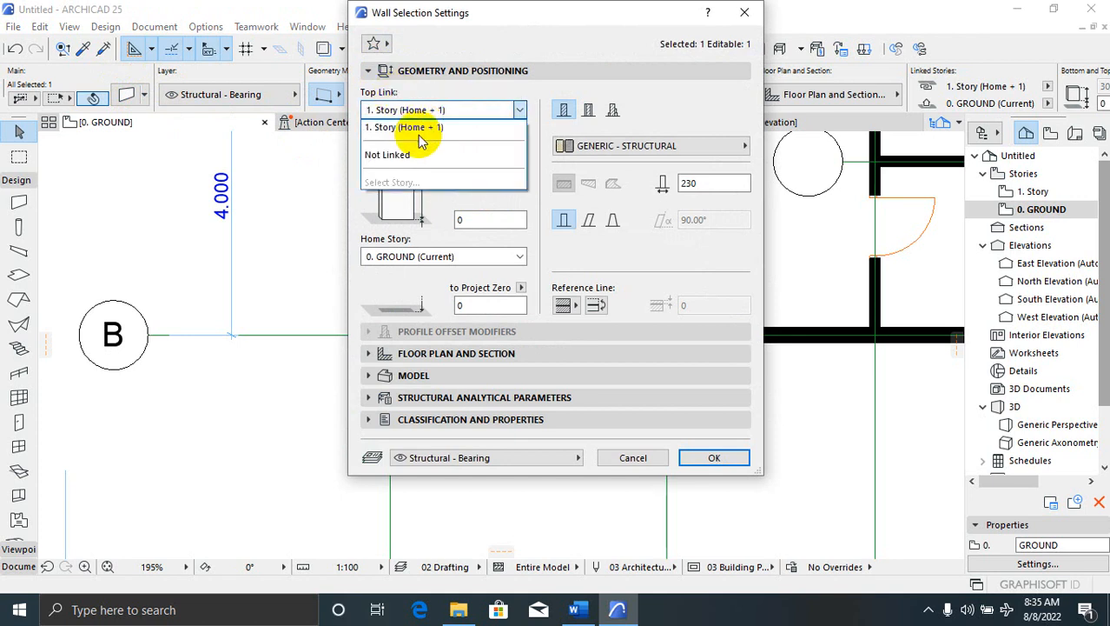
click(425, 133)
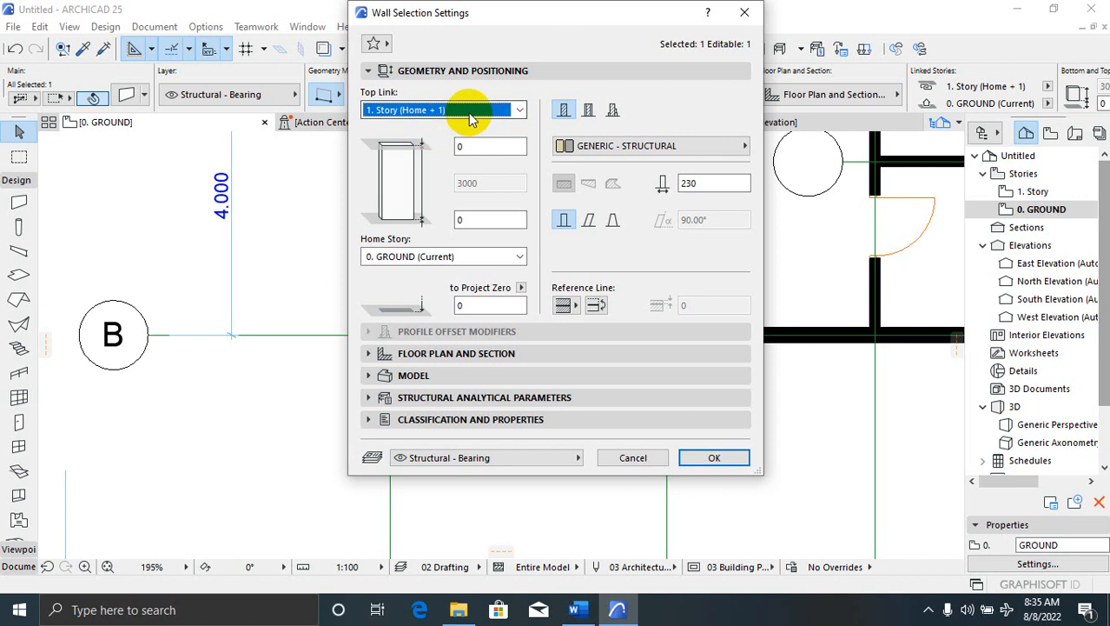
click(471, 111)
click(439, 154)
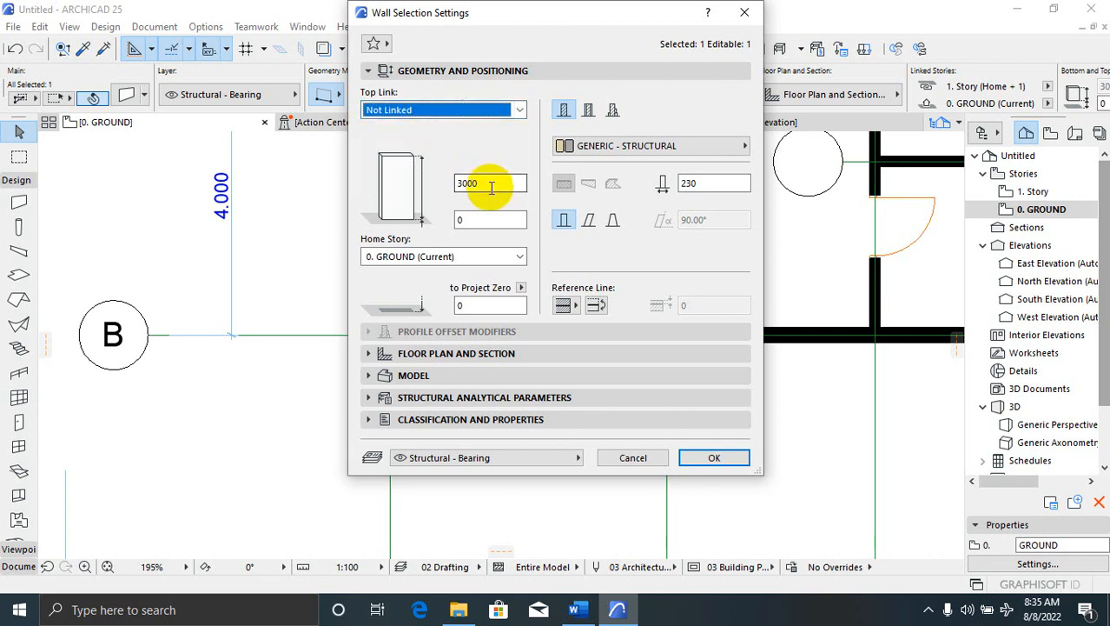
drag(491, 184, 444, 181)
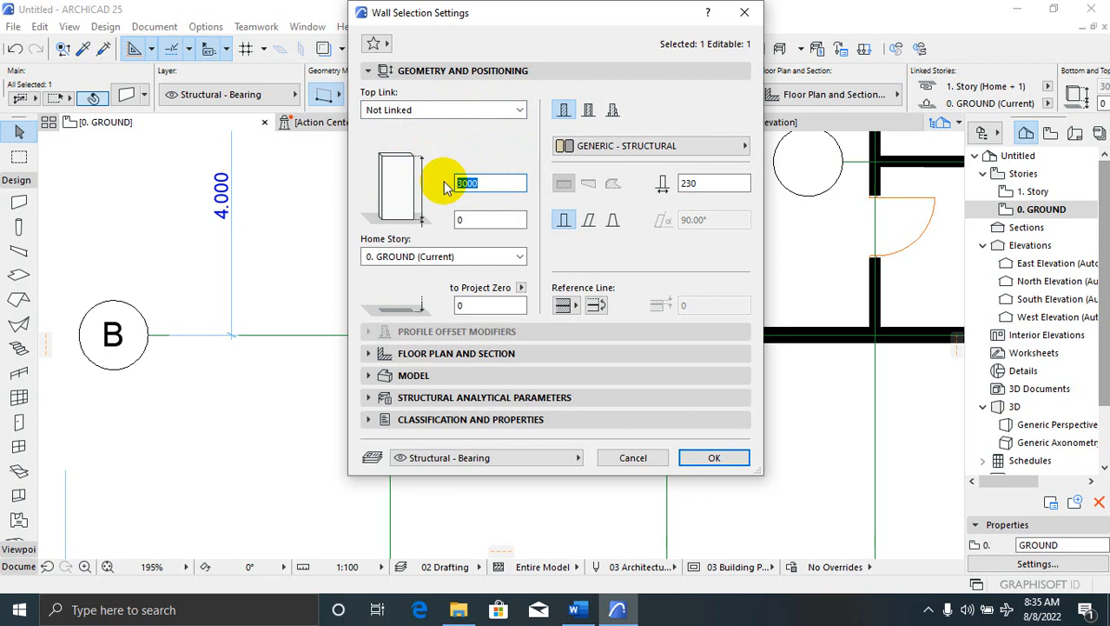
click(728, 457)
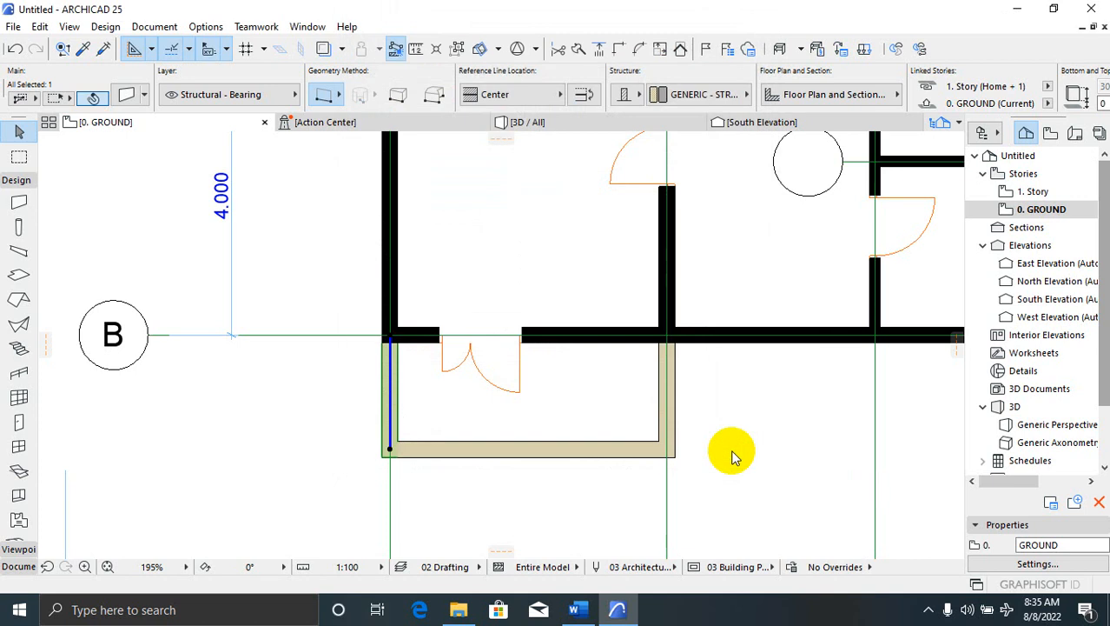
Give the bottom porch wall a 900 top offset
click(436, 453)
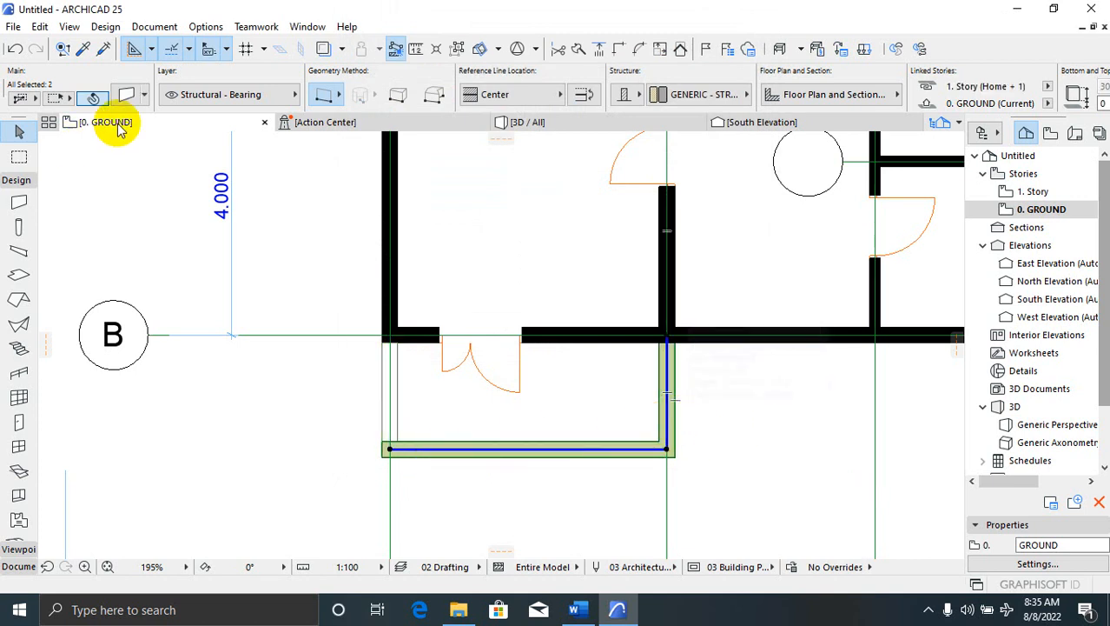
click(138, 96)
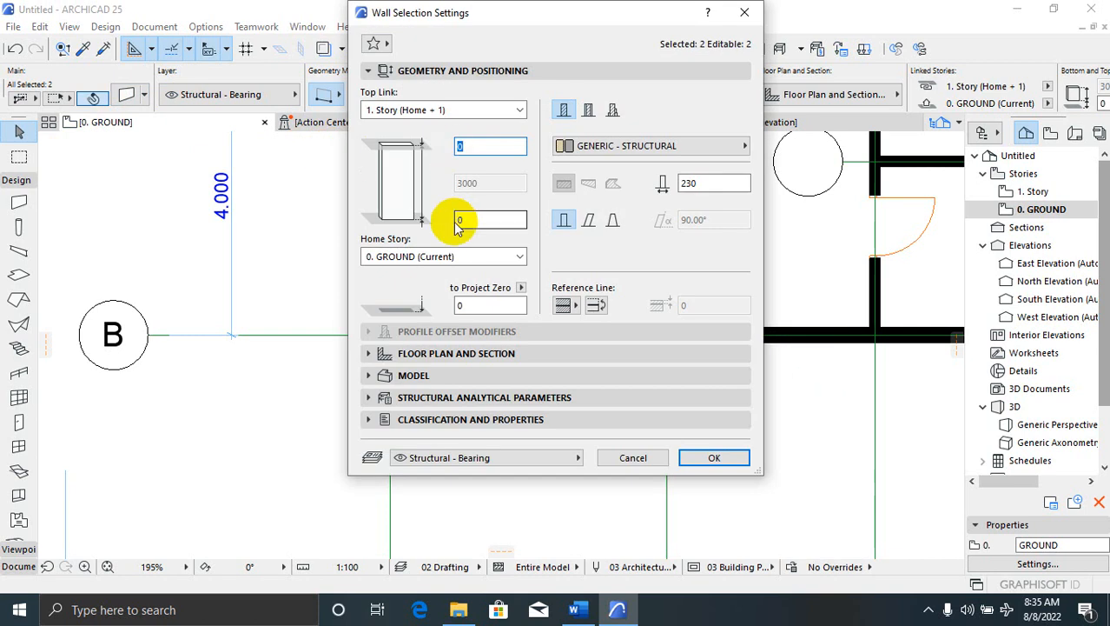
text(9)
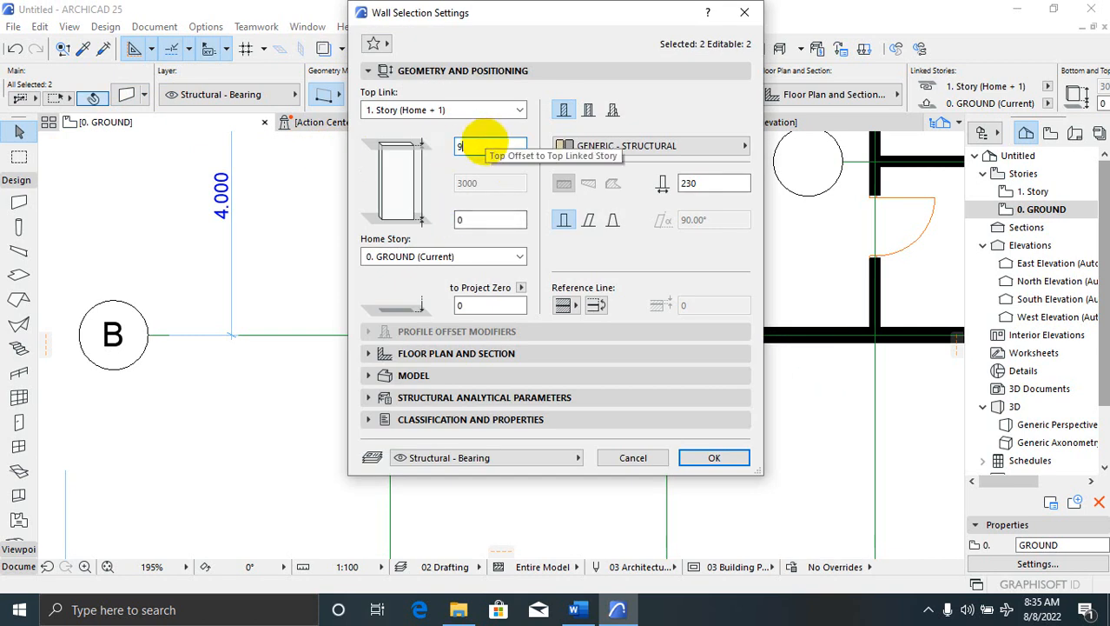
text(00)
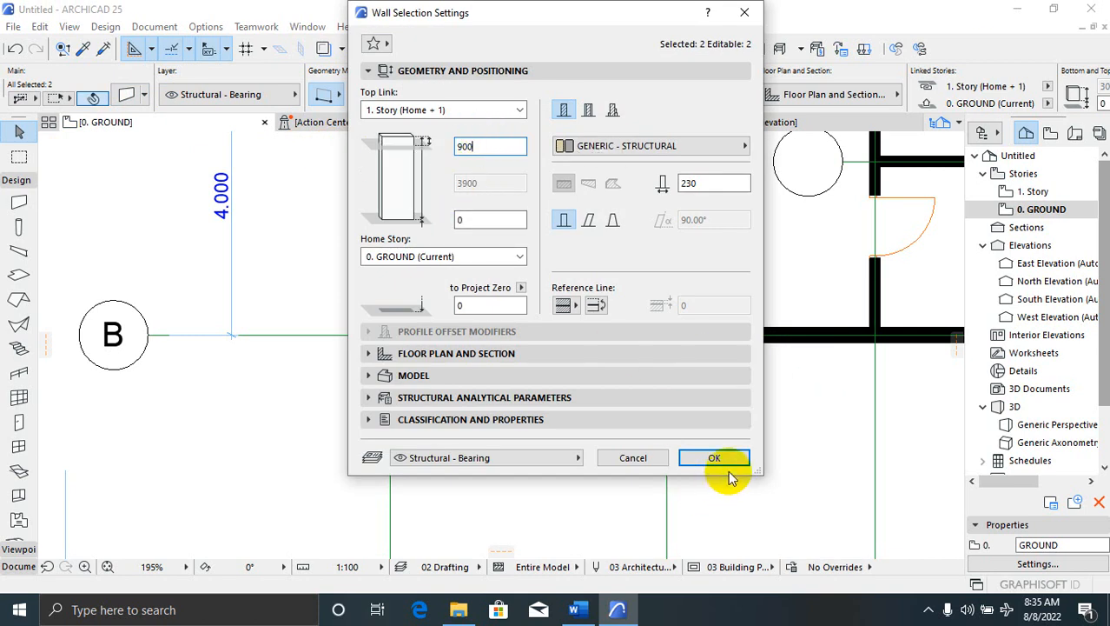
click(728, 465)
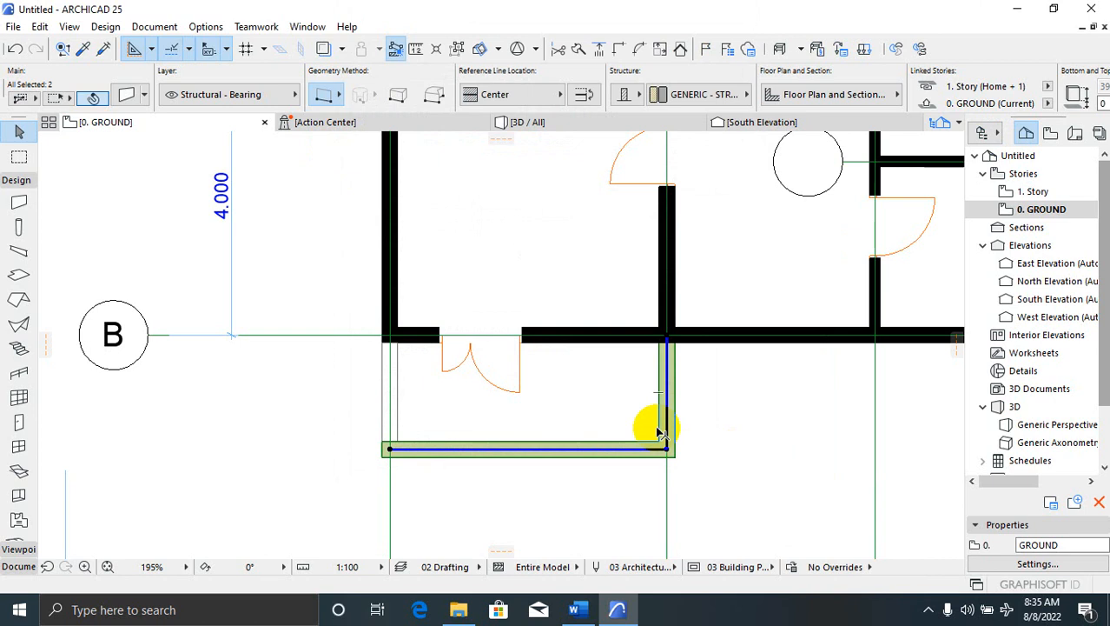
Select the bottom and right porch walls together, review their settings, and view the model in 3D
click(702, 425)
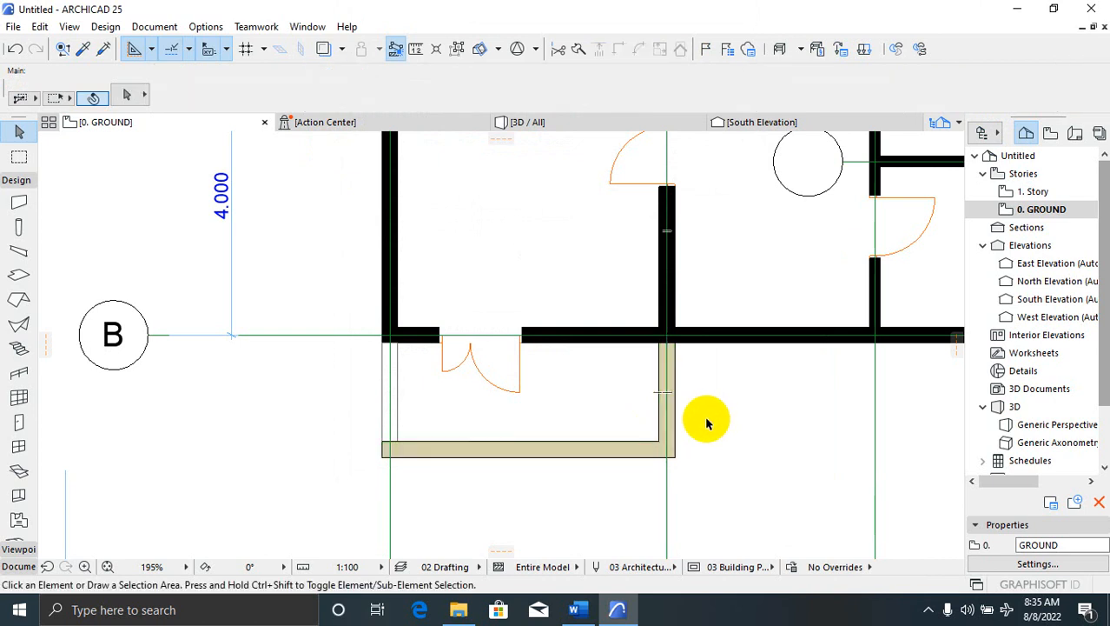
click(614, 453)
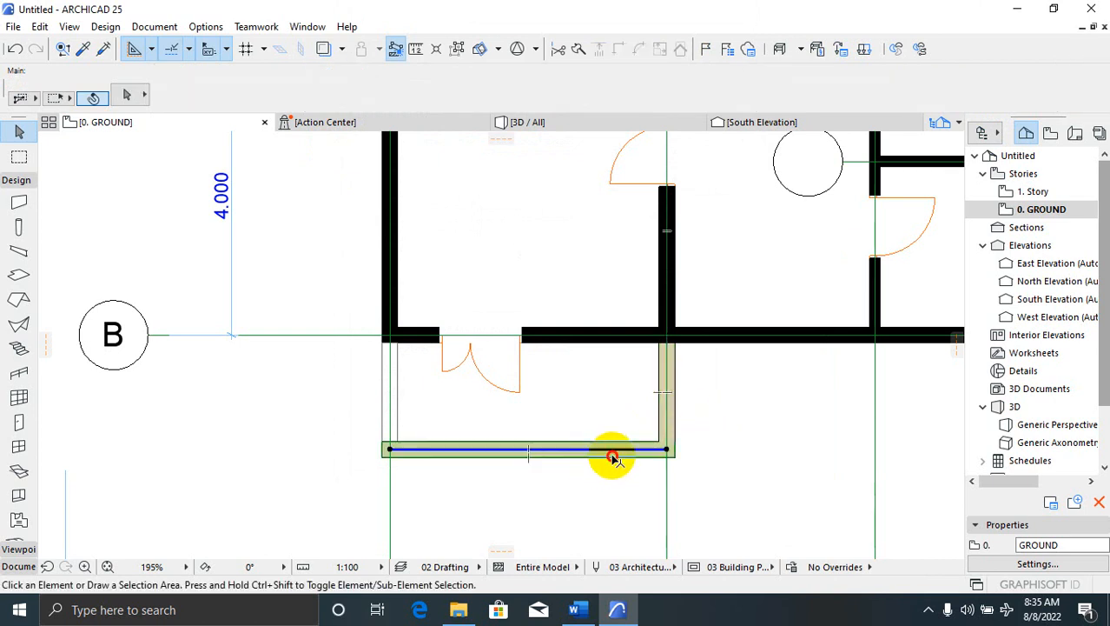
shift+click(677, 407)
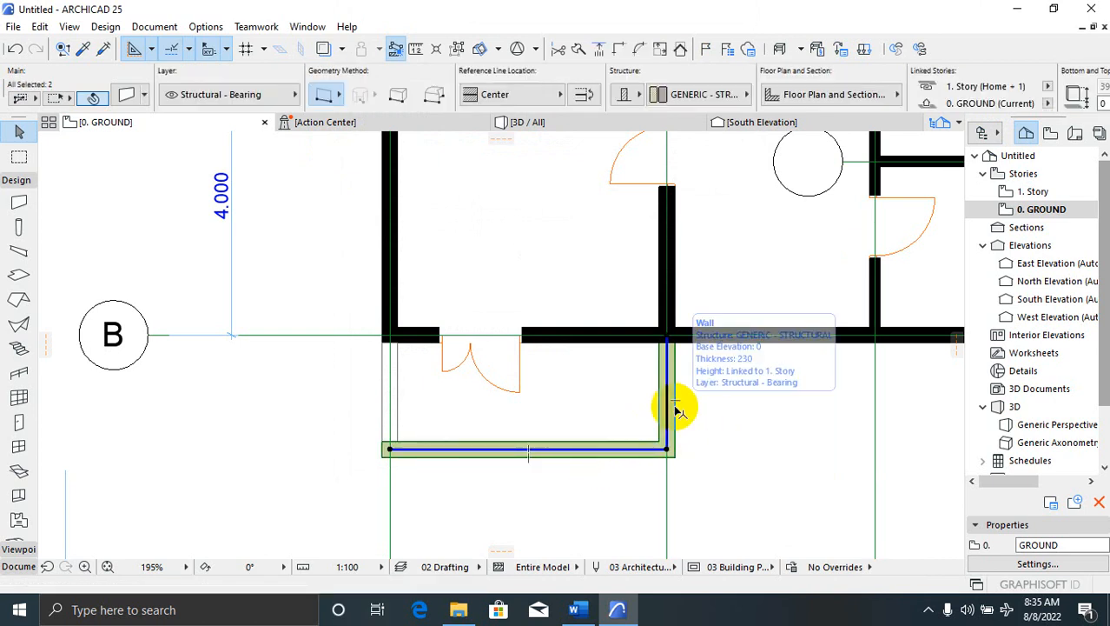
click(113, 97)
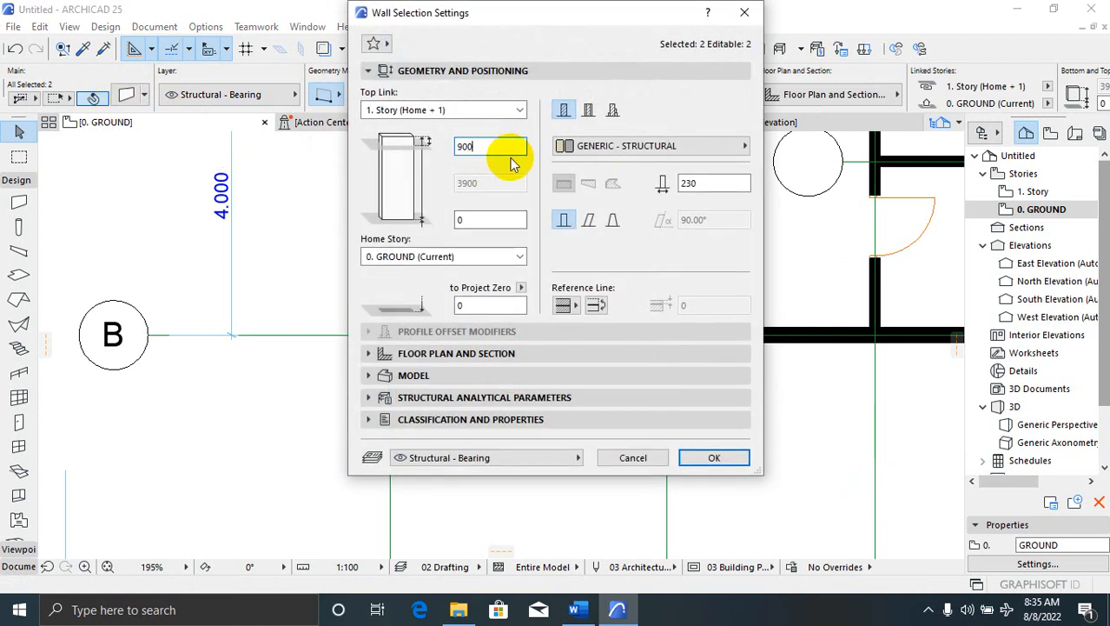
click(711, 457)
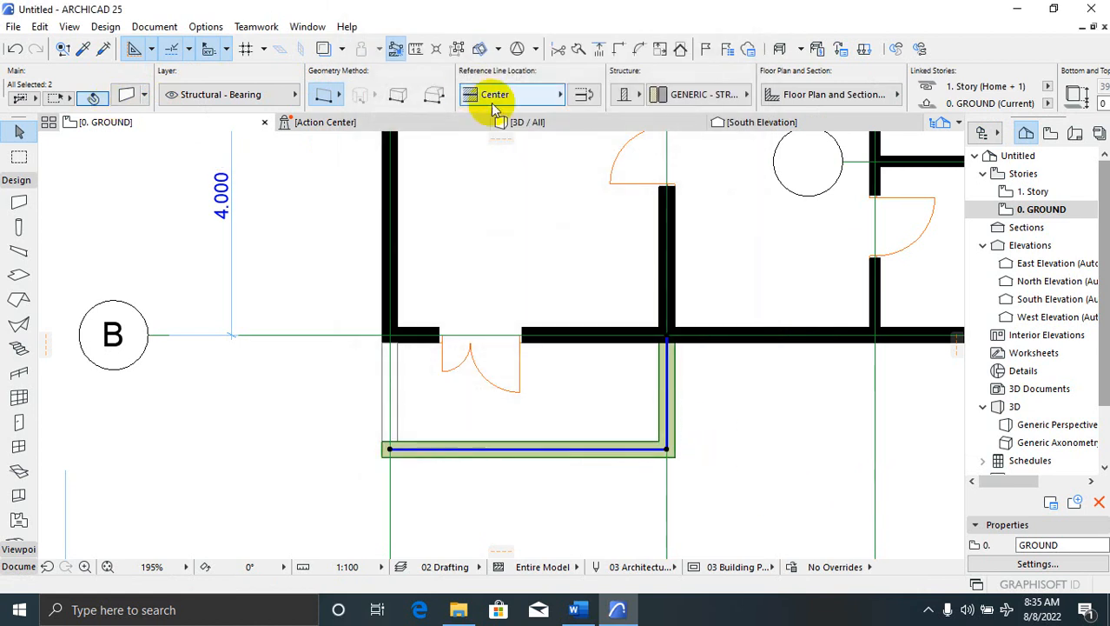
click(521, 122)
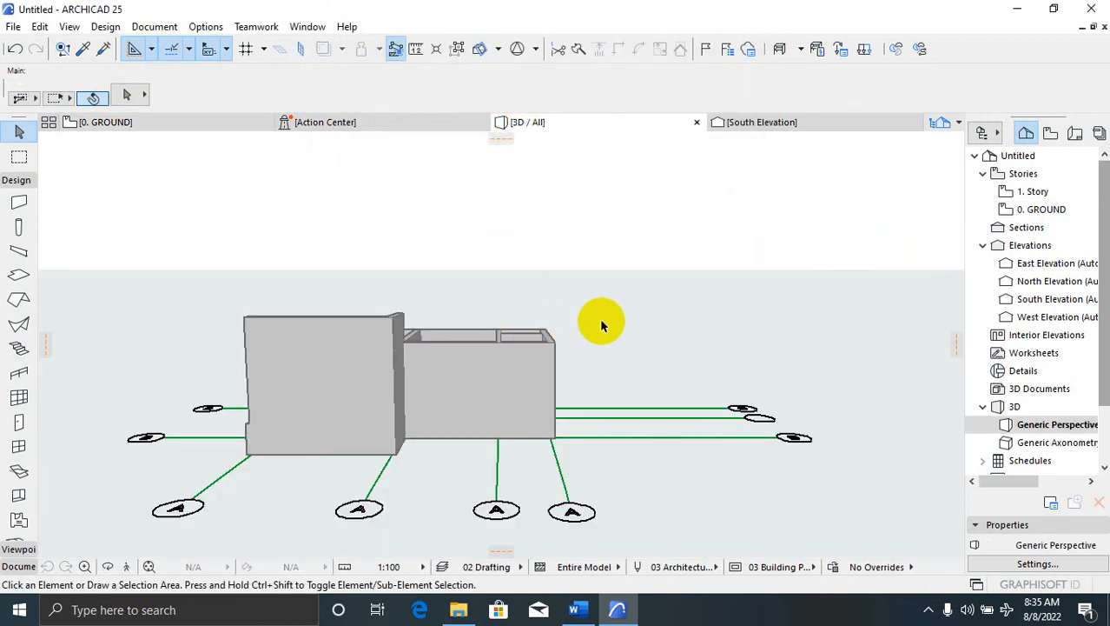
Back on the ground floor, set the bottom and right porch walls to Not Linked, 900 high
right_click(604, 318)
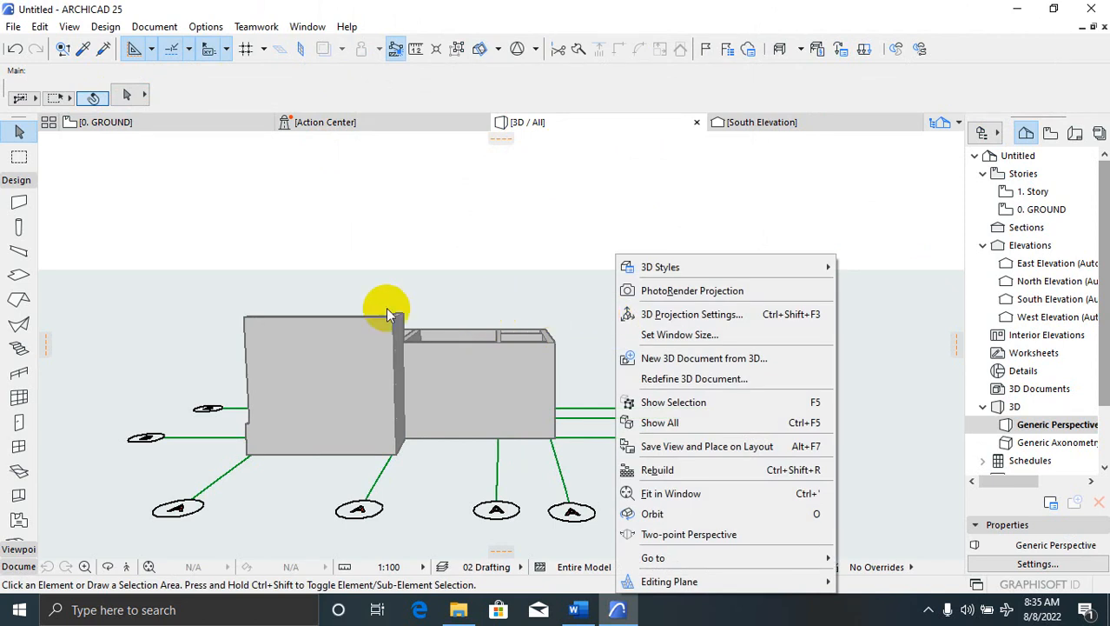
click(111, 122)
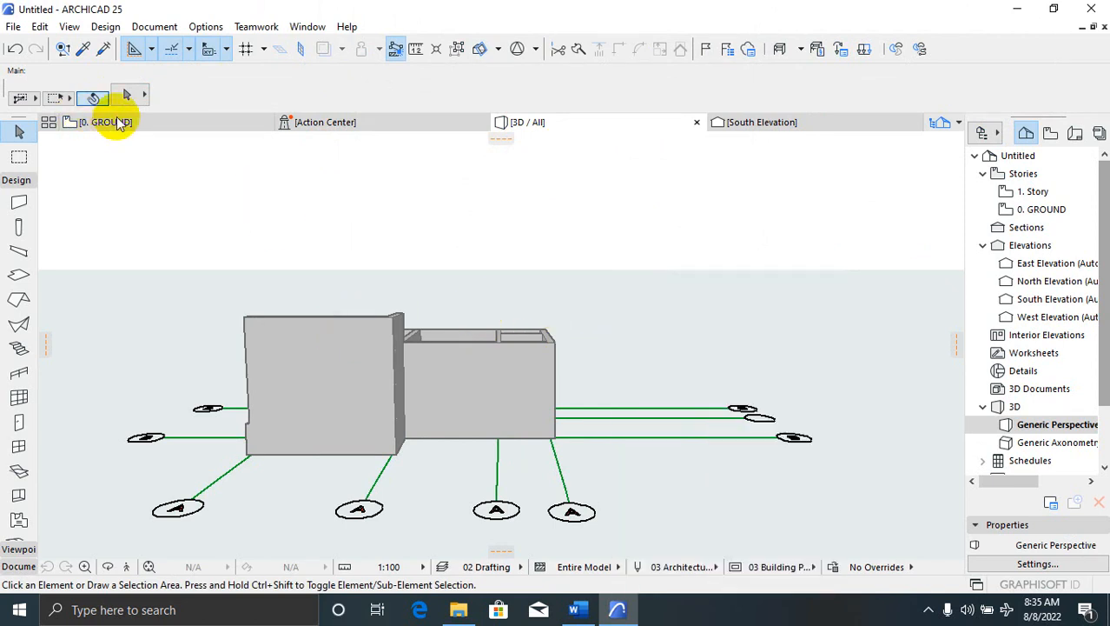
click(608, 451)
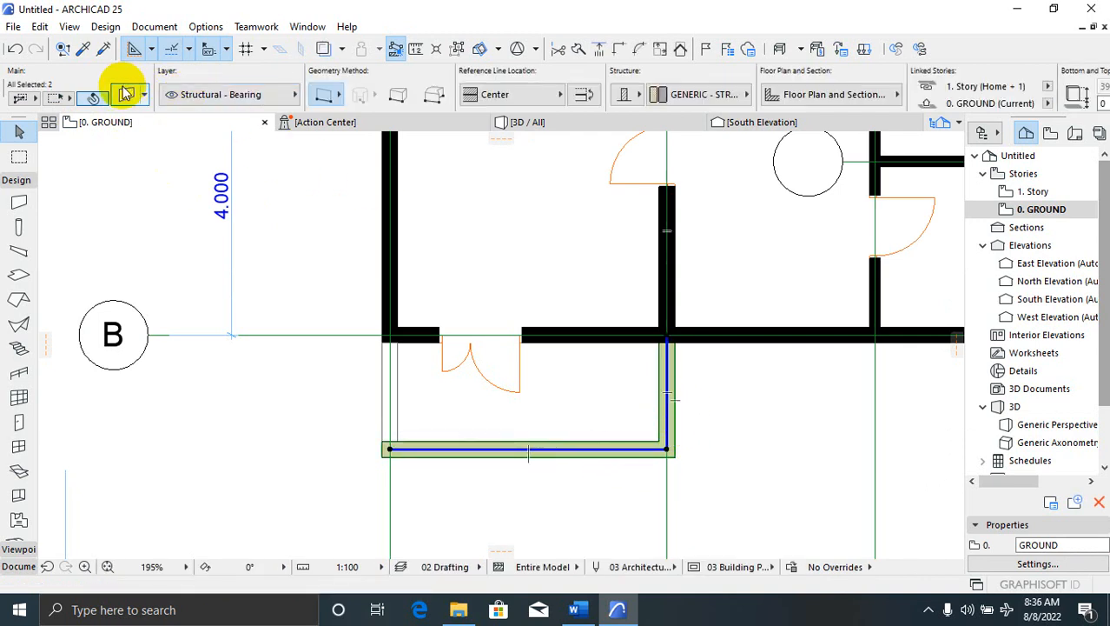
click(128, 101)
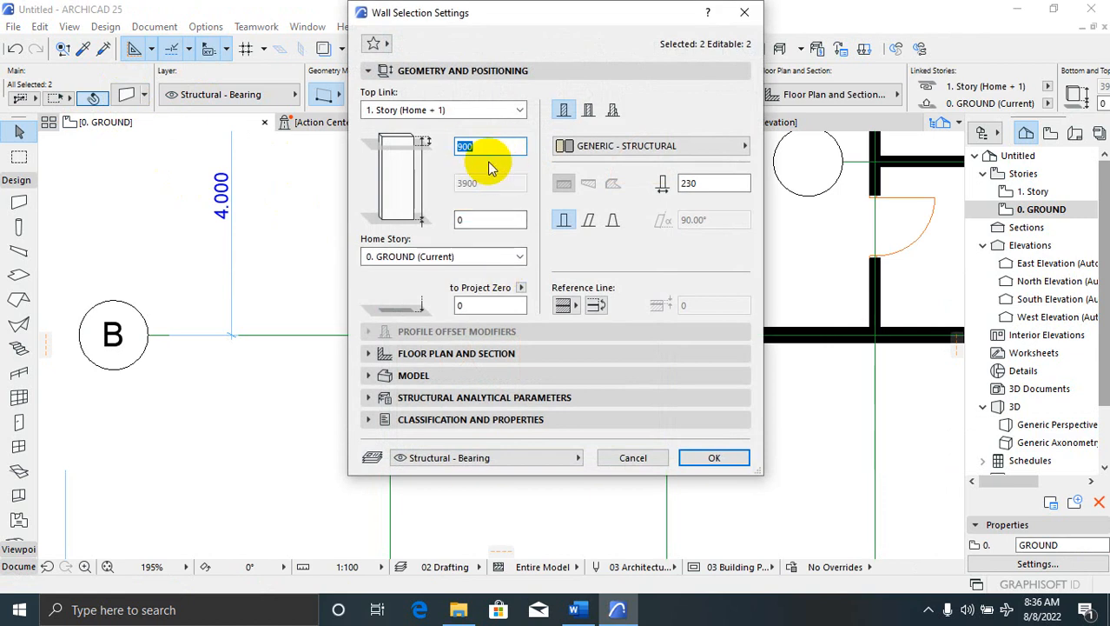
click(488, 109)
click(435, 154)
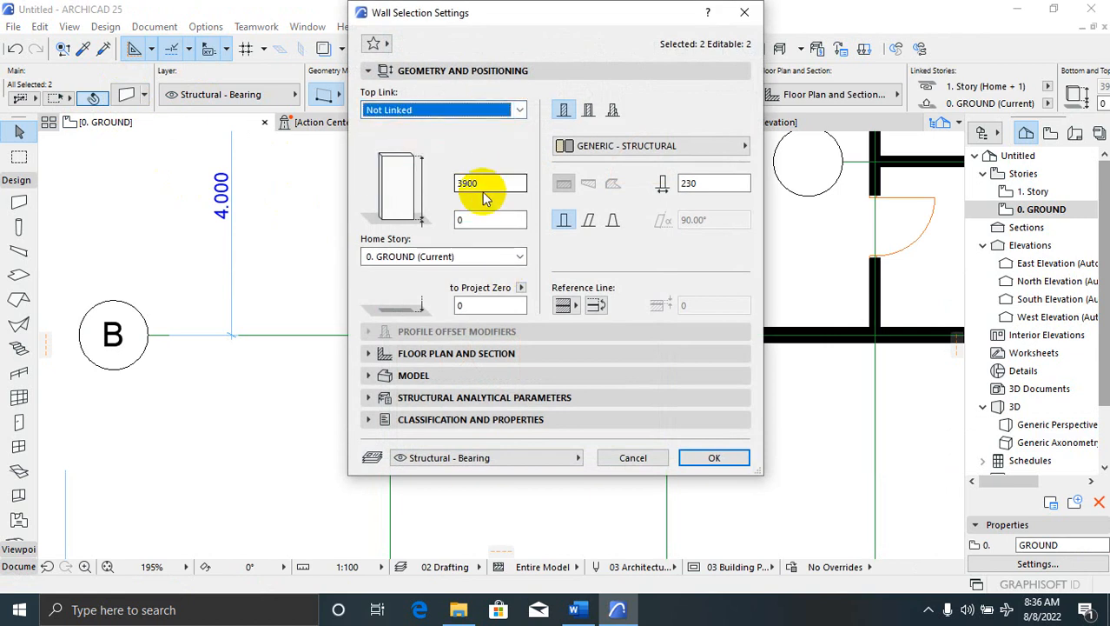
double_click(466, 182)
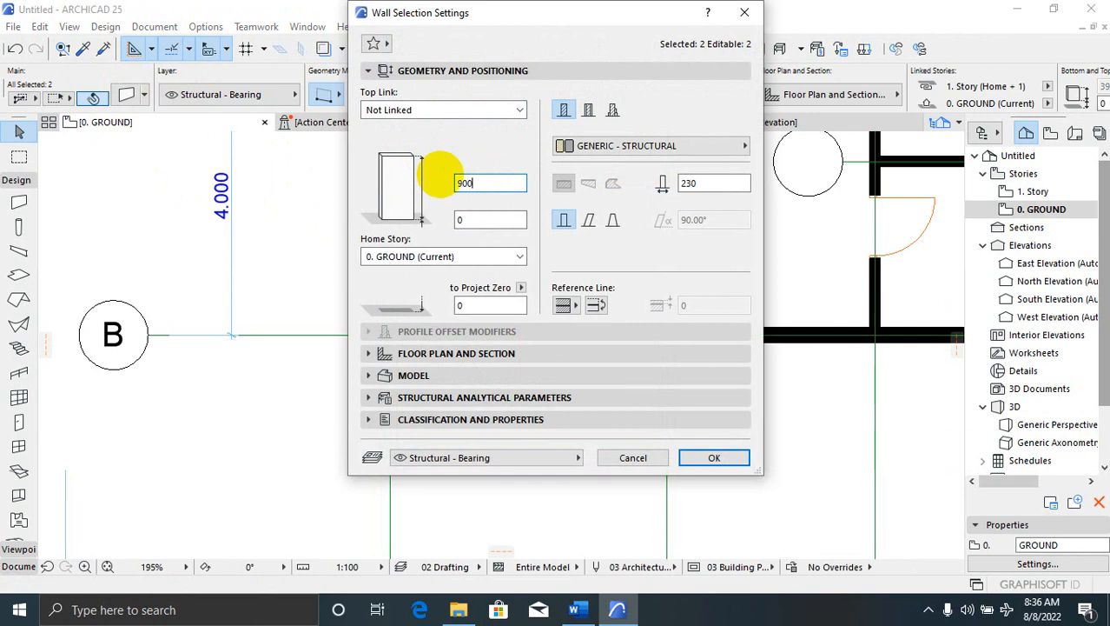
text(900)
click(711, 456)
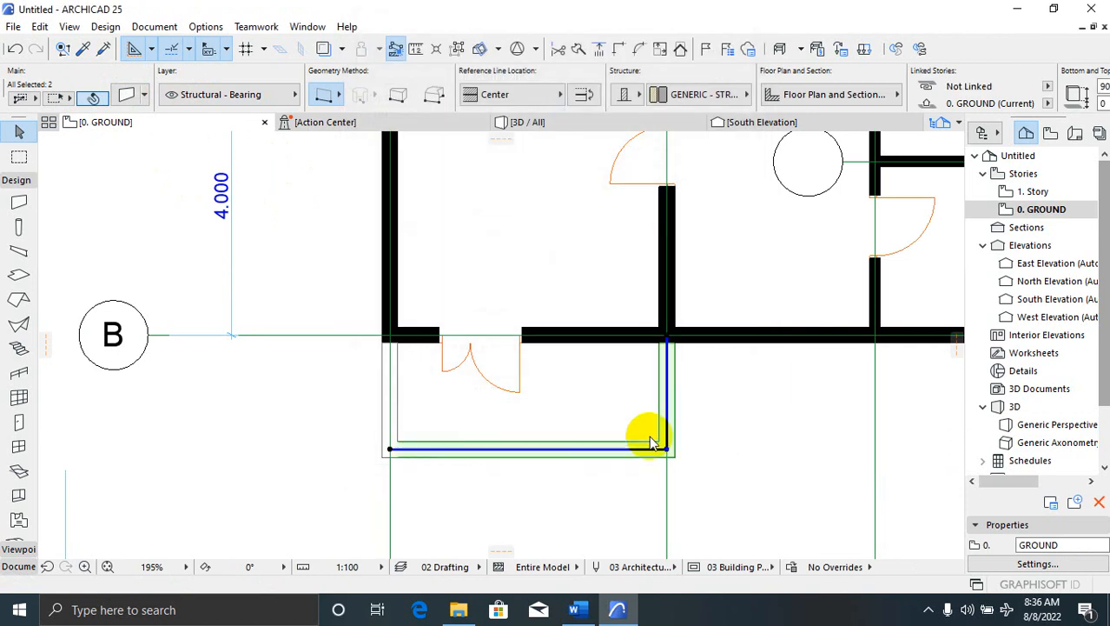
Check the lowered porch walls in 3D, then return to the ground-floor plan
click(704, 417)
scroll(230, 298, down, 3)
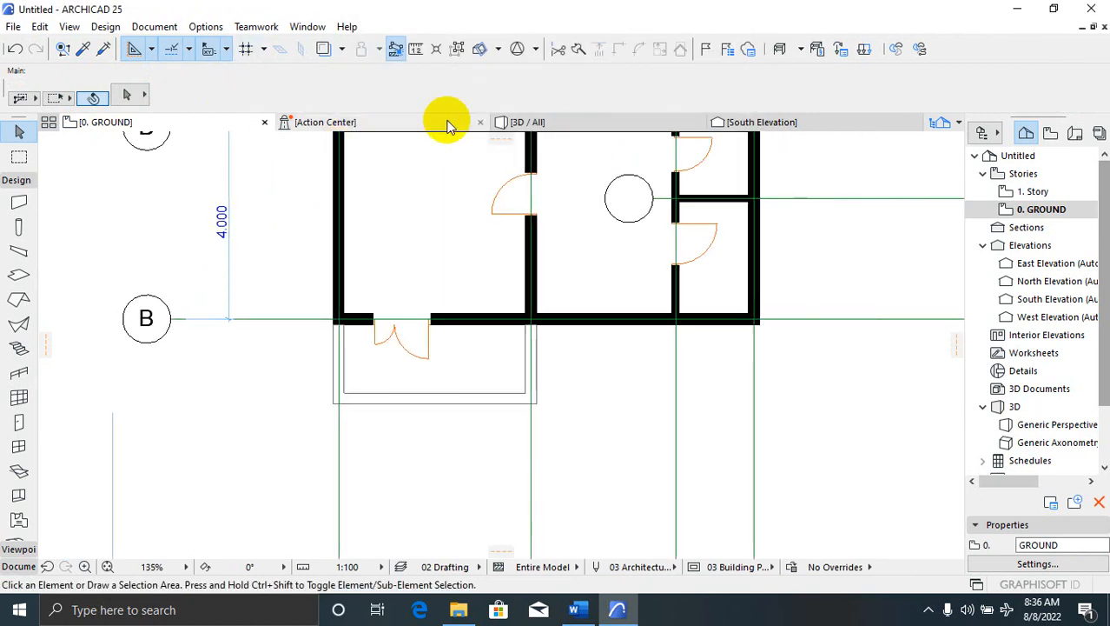
click(536, 125)
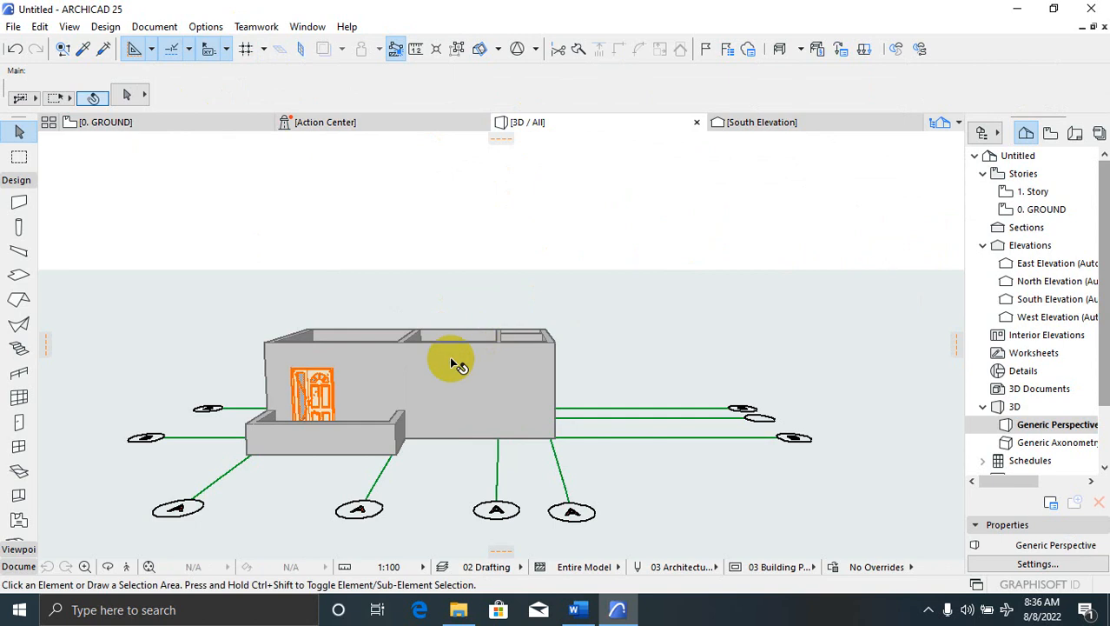
click(172, 313)
click(199, 389)
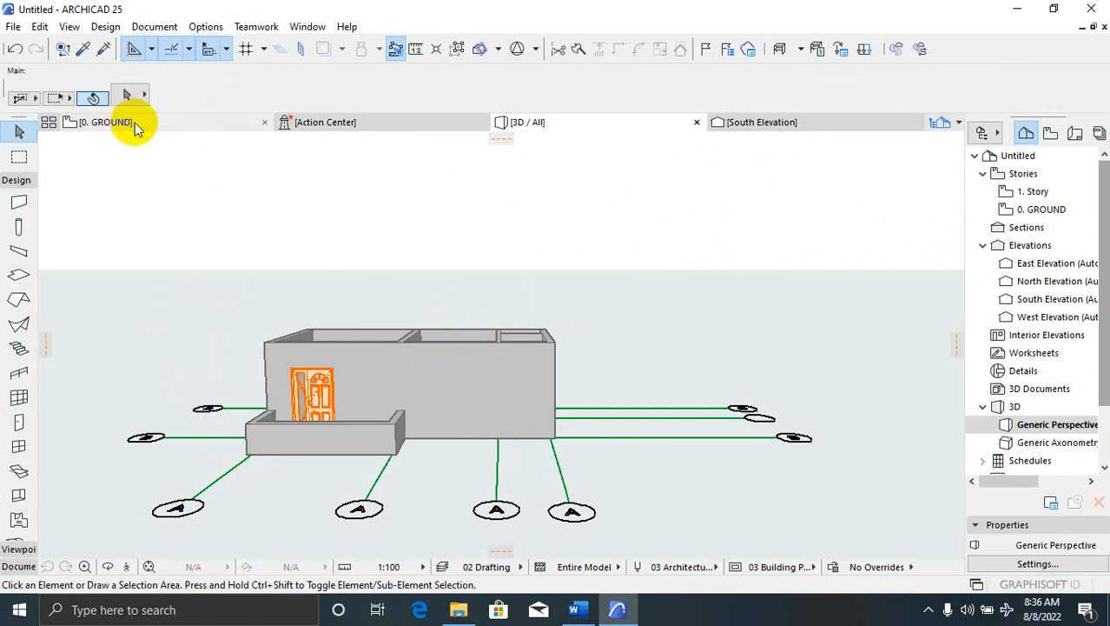
click(137, 123)
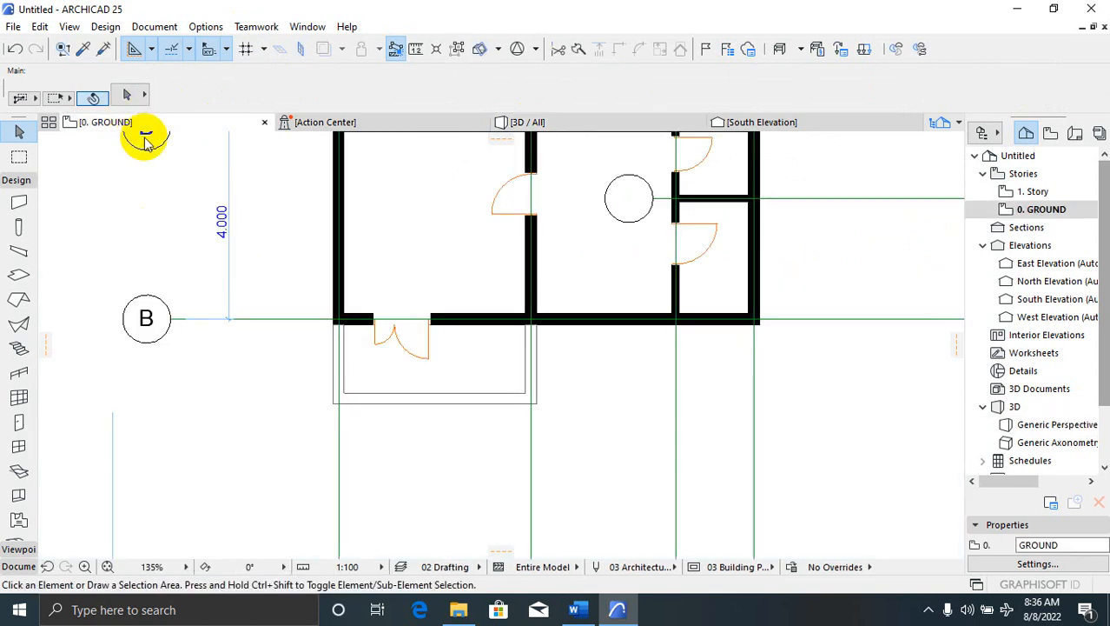
click(19, 372)
scroll(362, 349, up, 3)
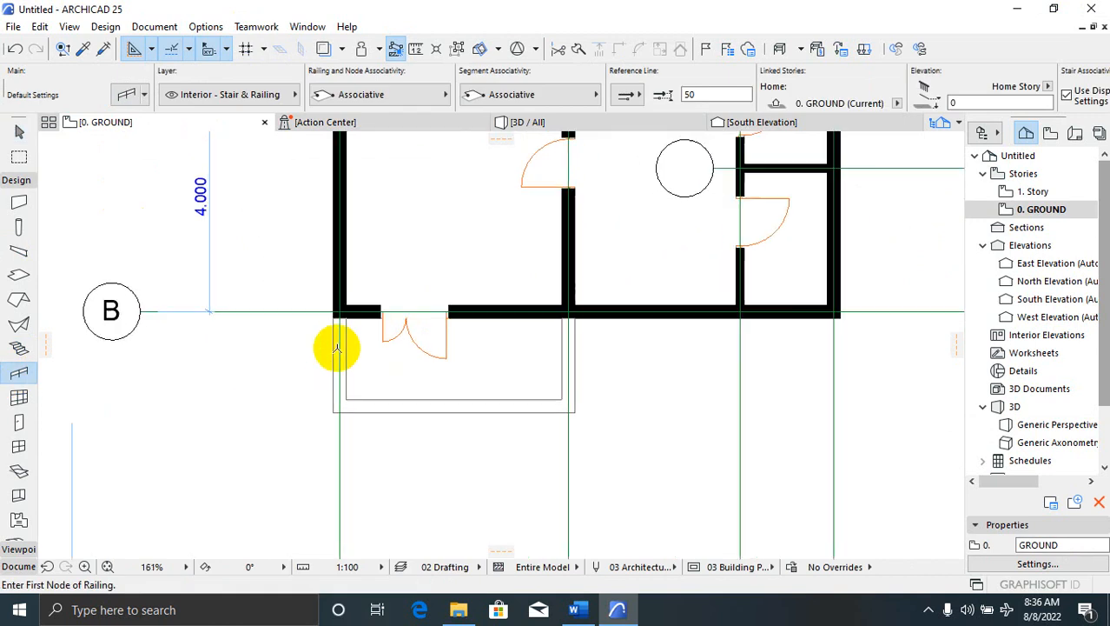
click(340, 294)
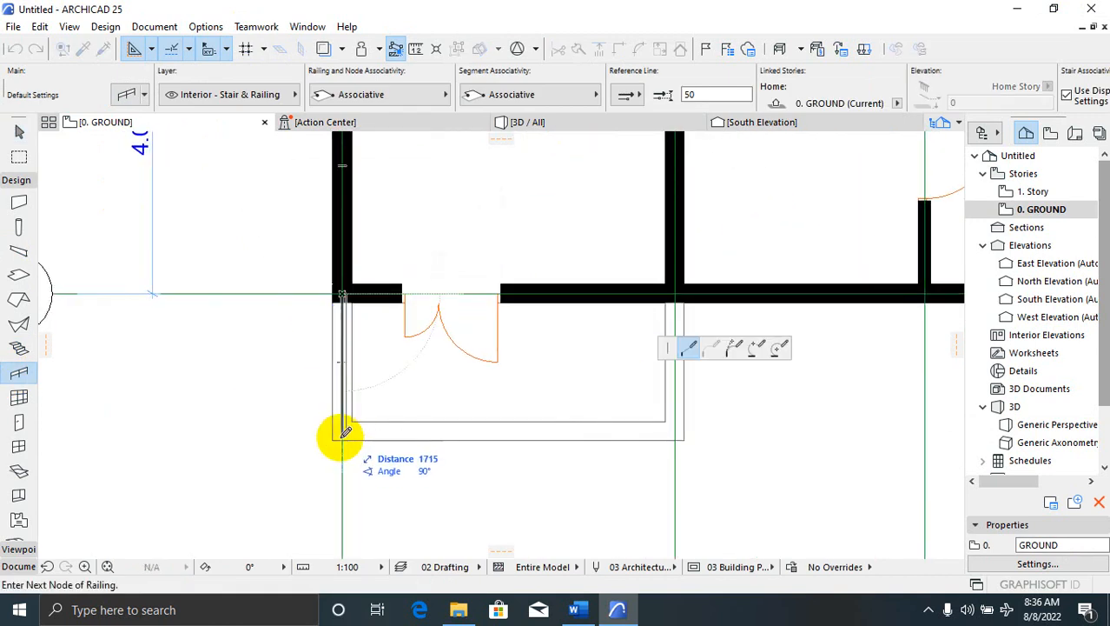
key(Escape)
key(Escape)
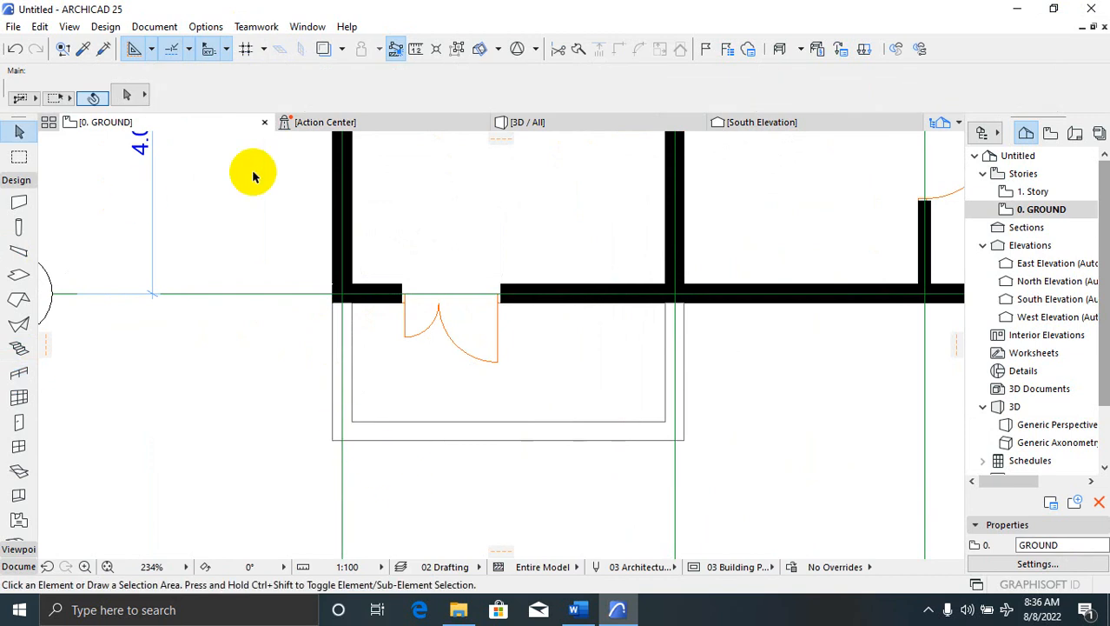
scroll(346, 401, down, 2)
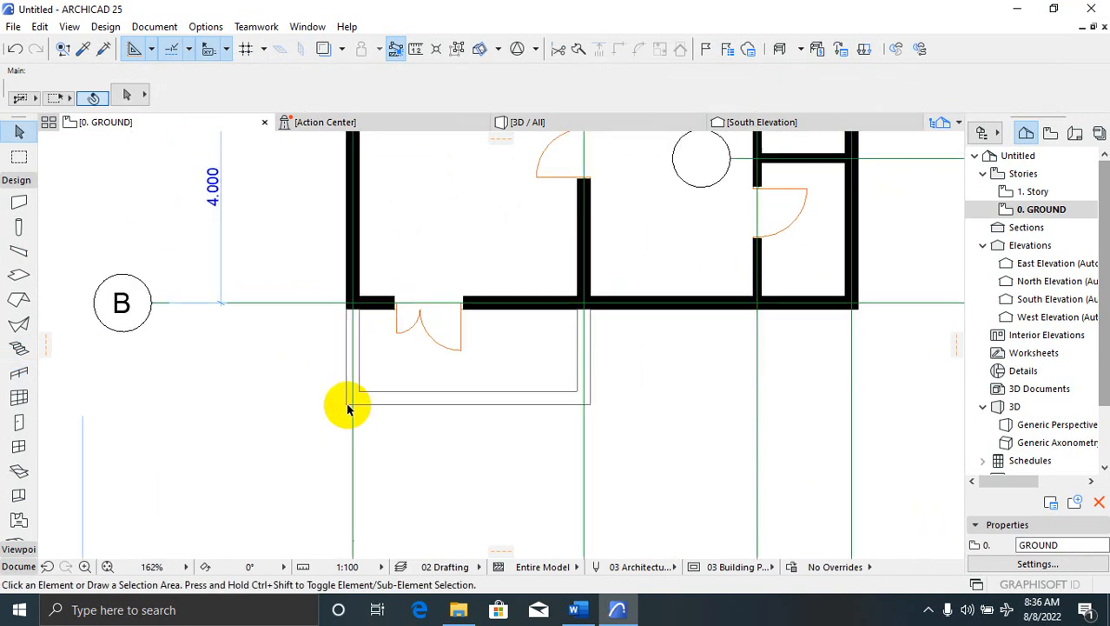
scroll(356, 365, up, 2)
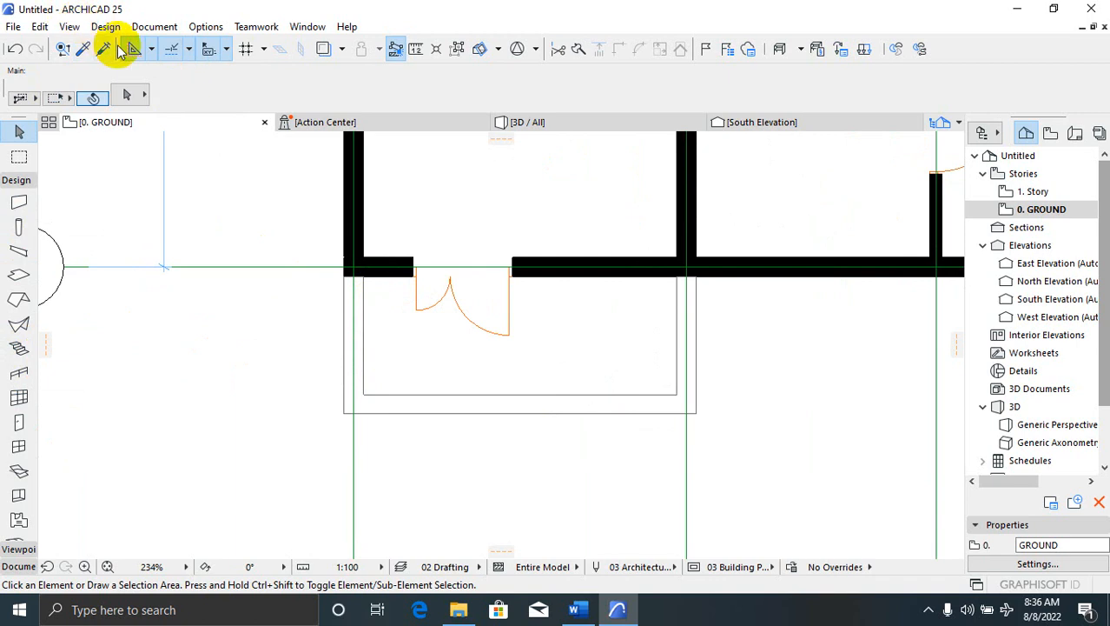
right_click(280, 346)
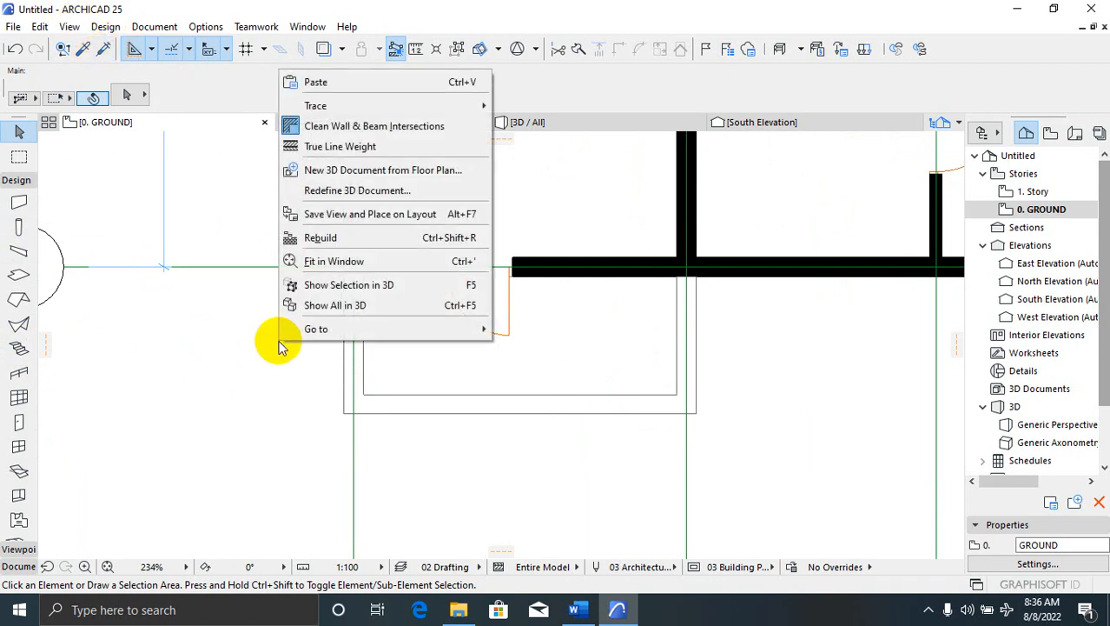
click(273, 352)
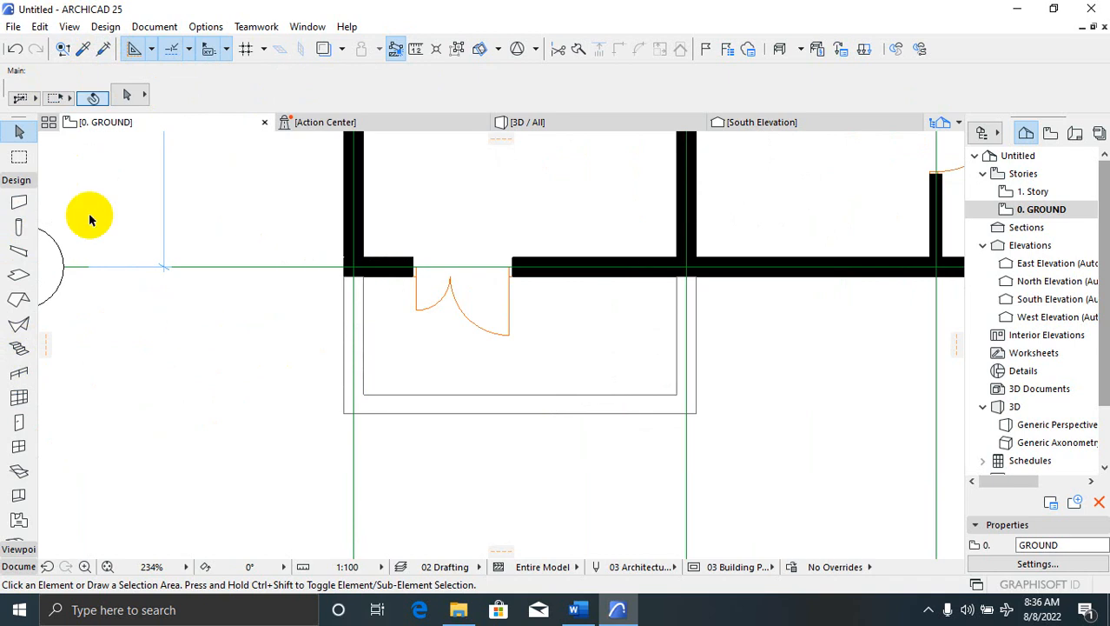
click(18, 565)
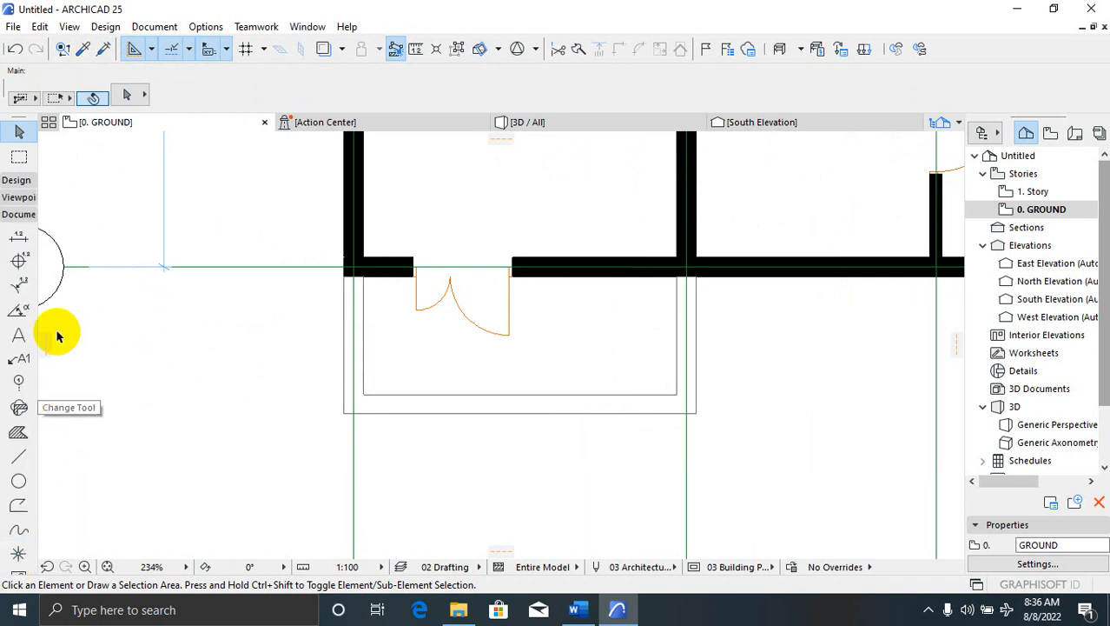
click(18, 241)
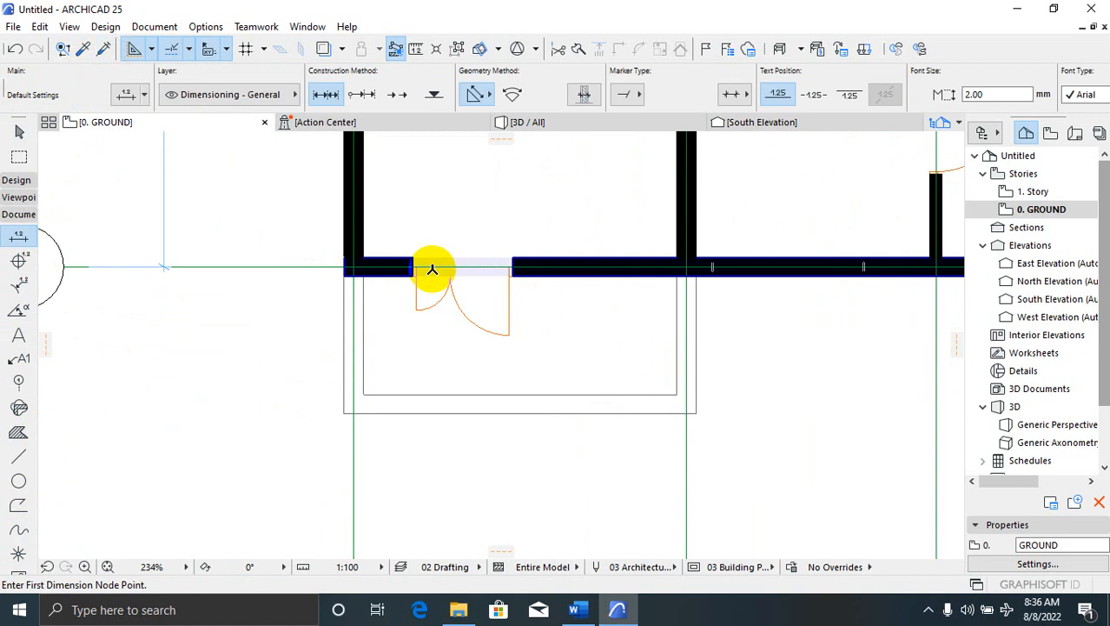
click(354, 266)
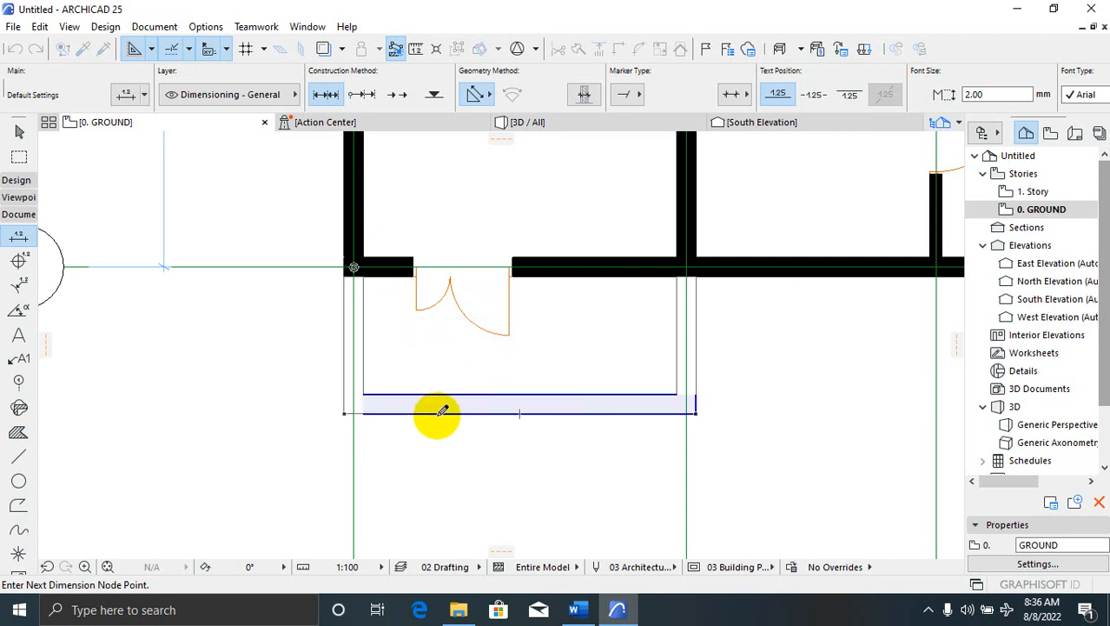
click(353, 413)
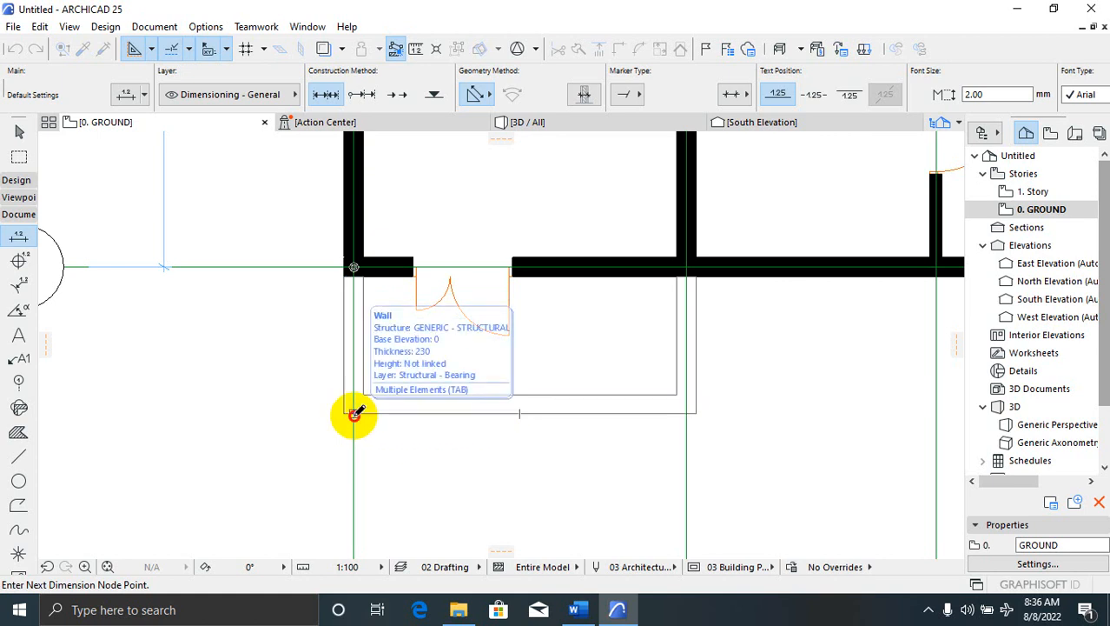
click(313, 325)
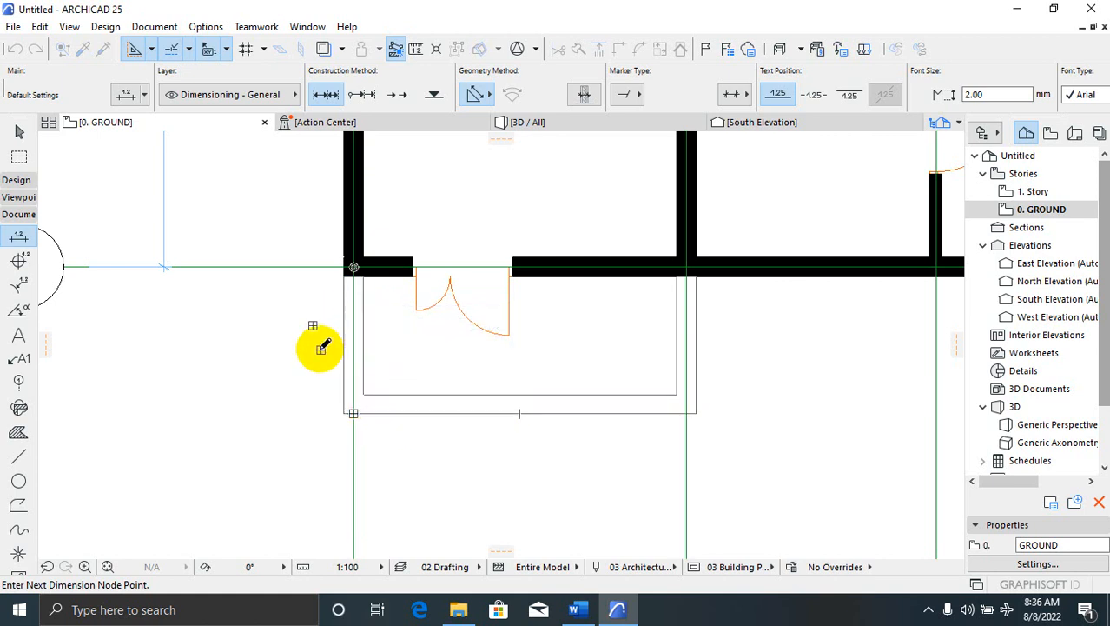
double_click(321, 349)
key(Escape)
key(Escape)
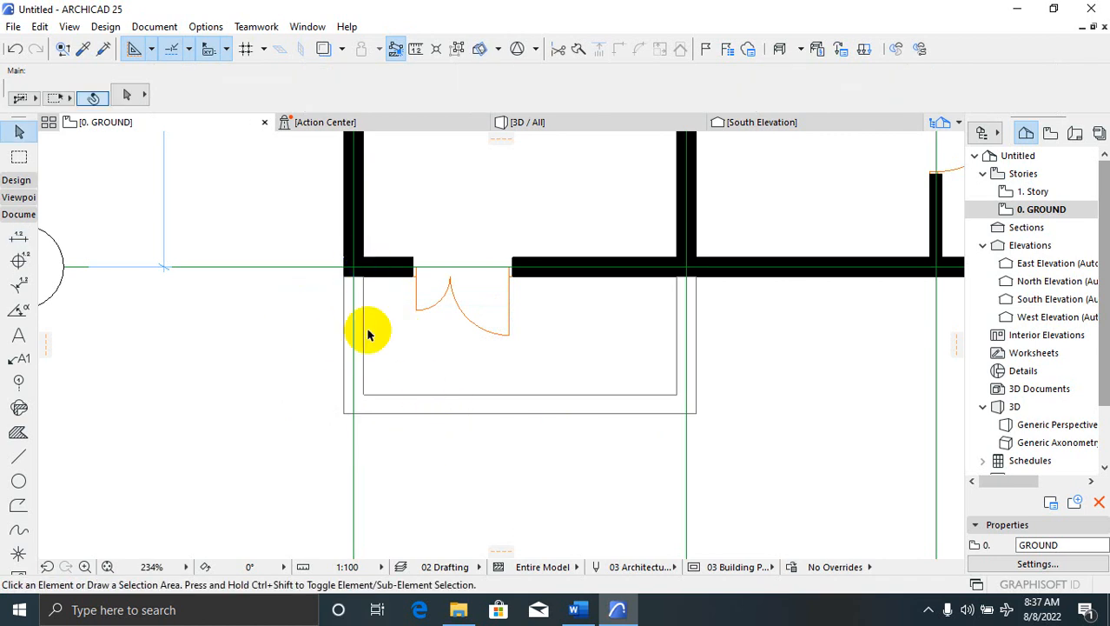
scroll(367, 334, down, 3)
Delete the porch's front wall and drag a copy of the entrance-door wall 1500 downward
click(449, 373)
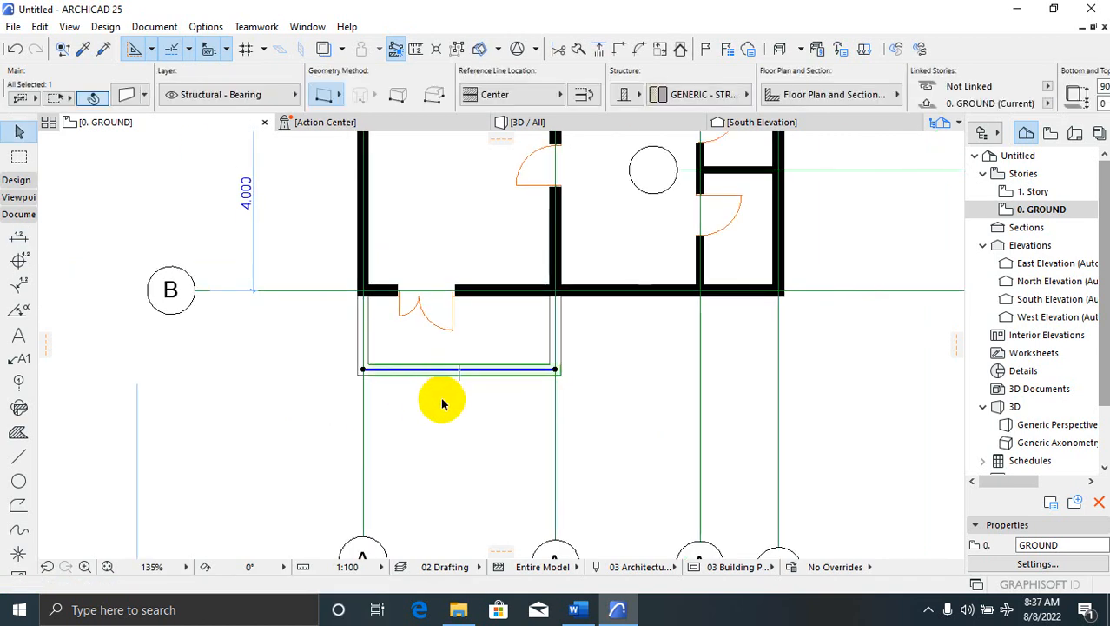
key(Delete)
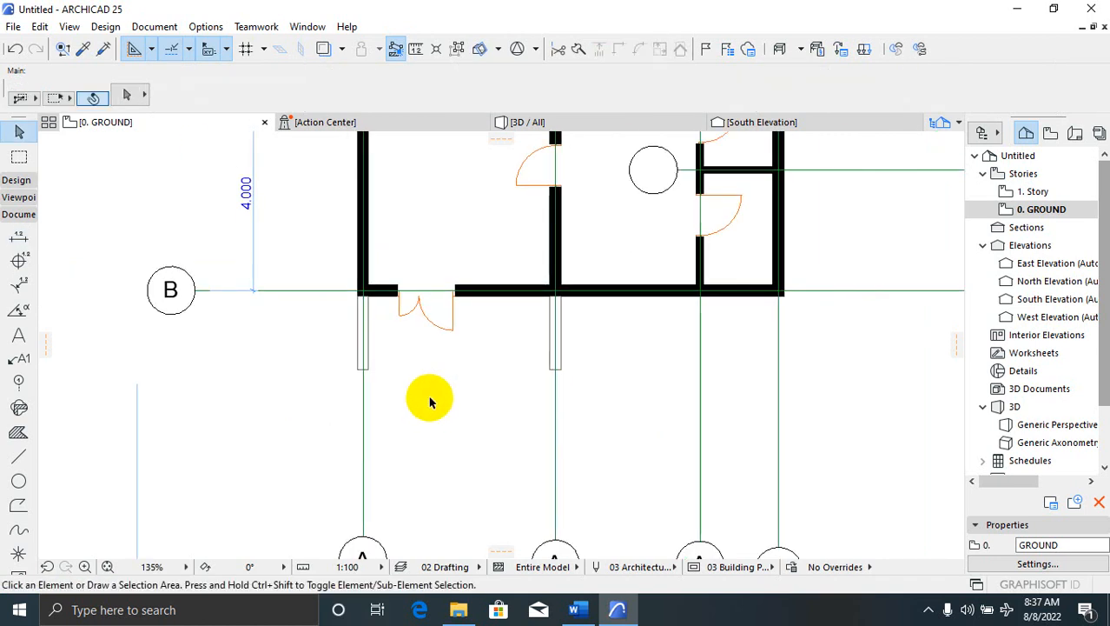
click(426, 293)
right_click(427, 295)
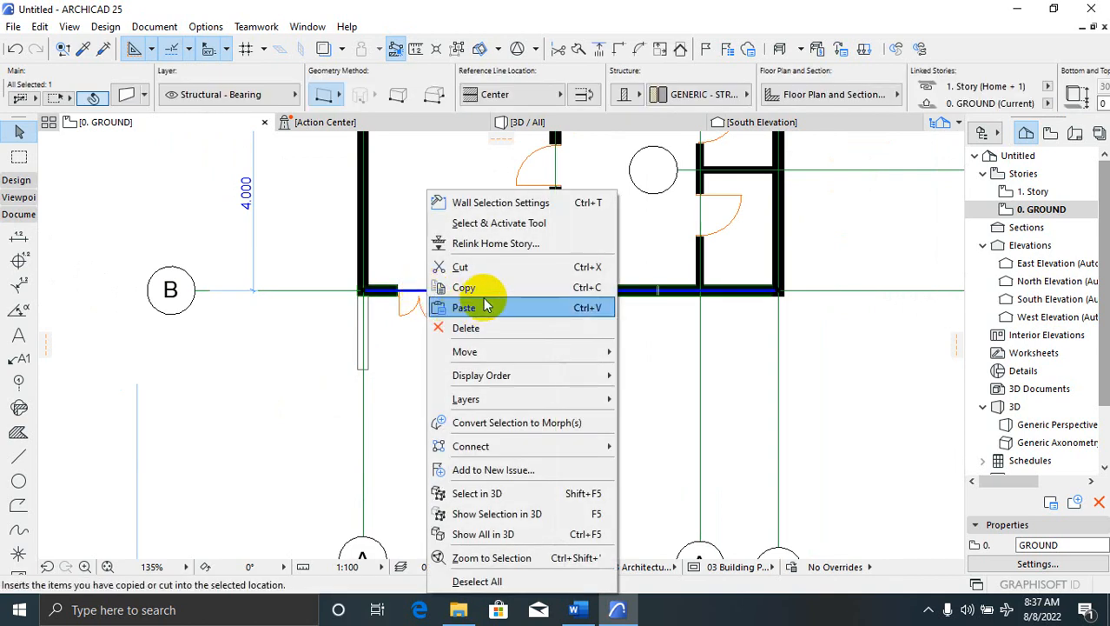
mouse_move(571, 354)
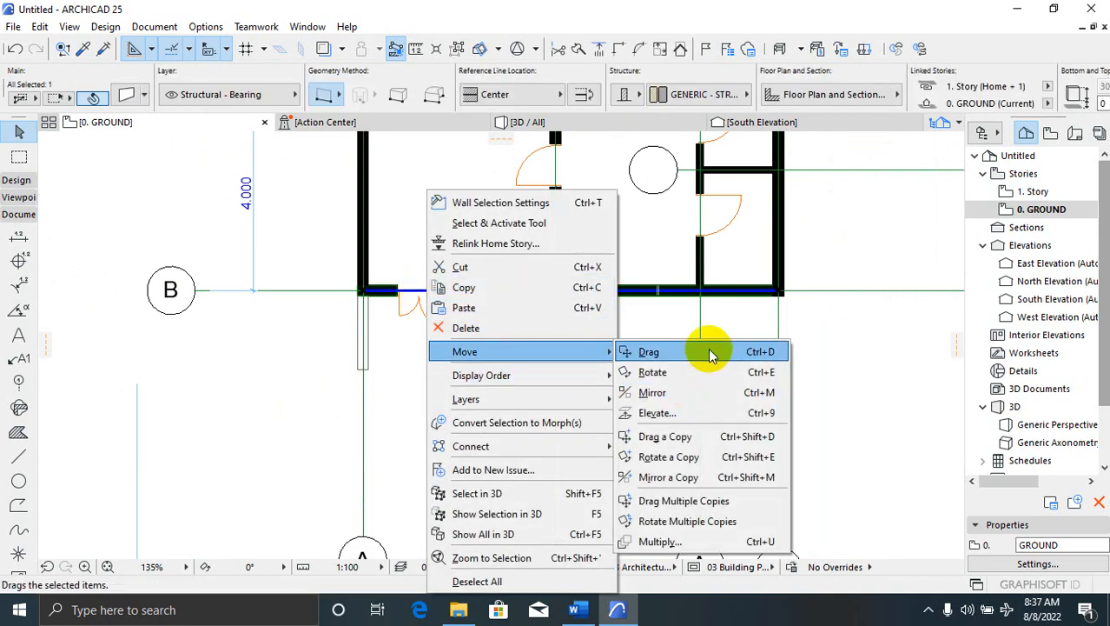
click(719, 443)
click(434, 345)
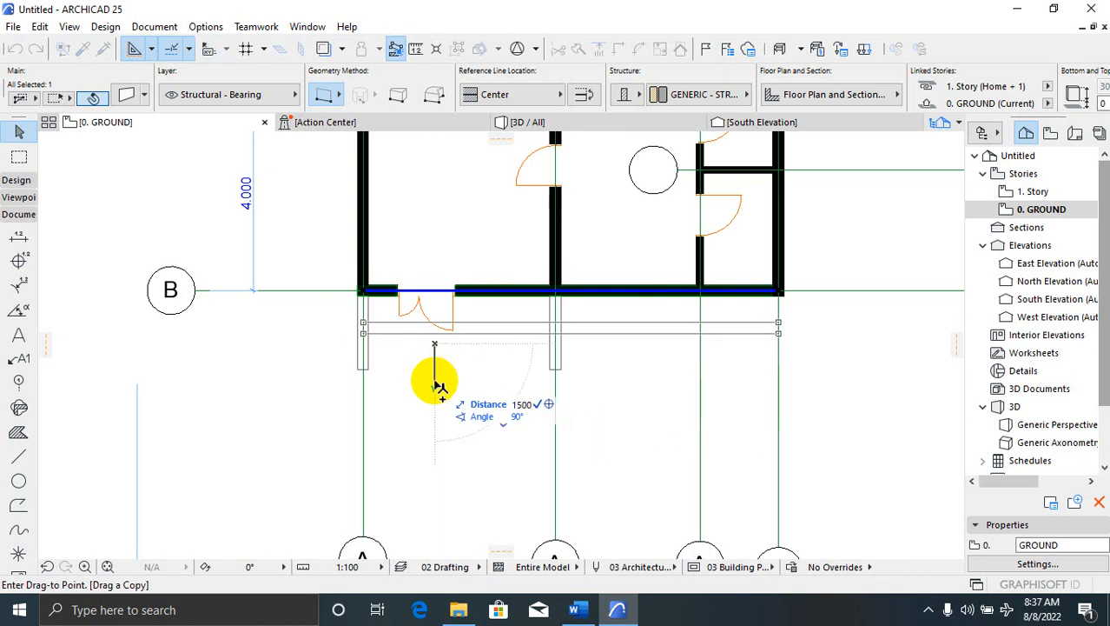
click(434, 419)
scroll(347, 372, up, 3)
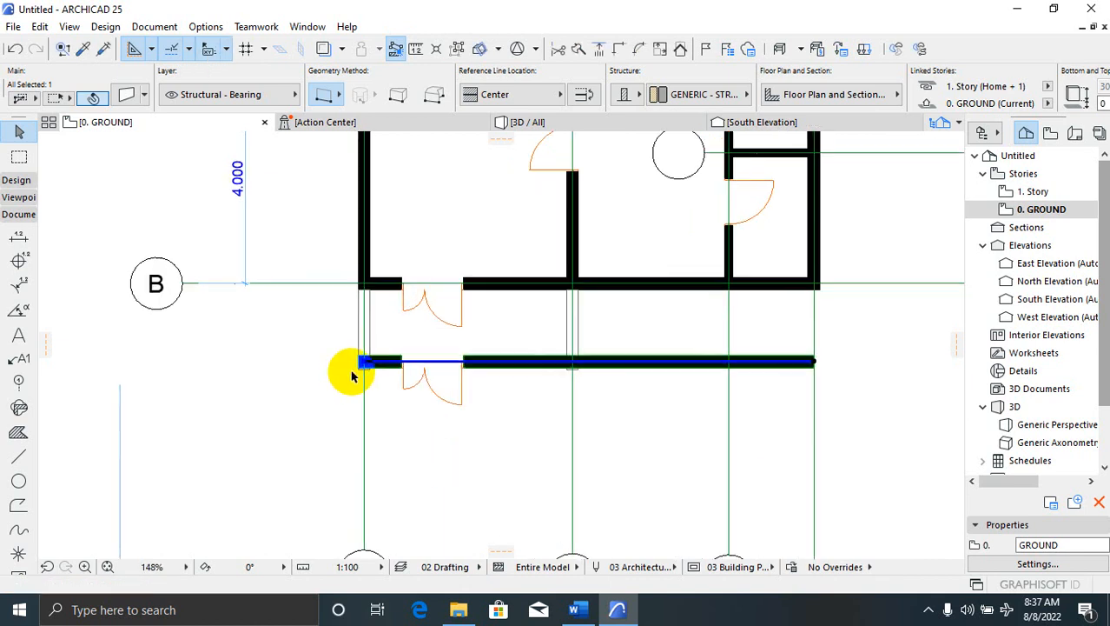
click(434, 432)
Shorten the new lower wall's right end so it spans 4000
scroll(384, 373, down, 2)
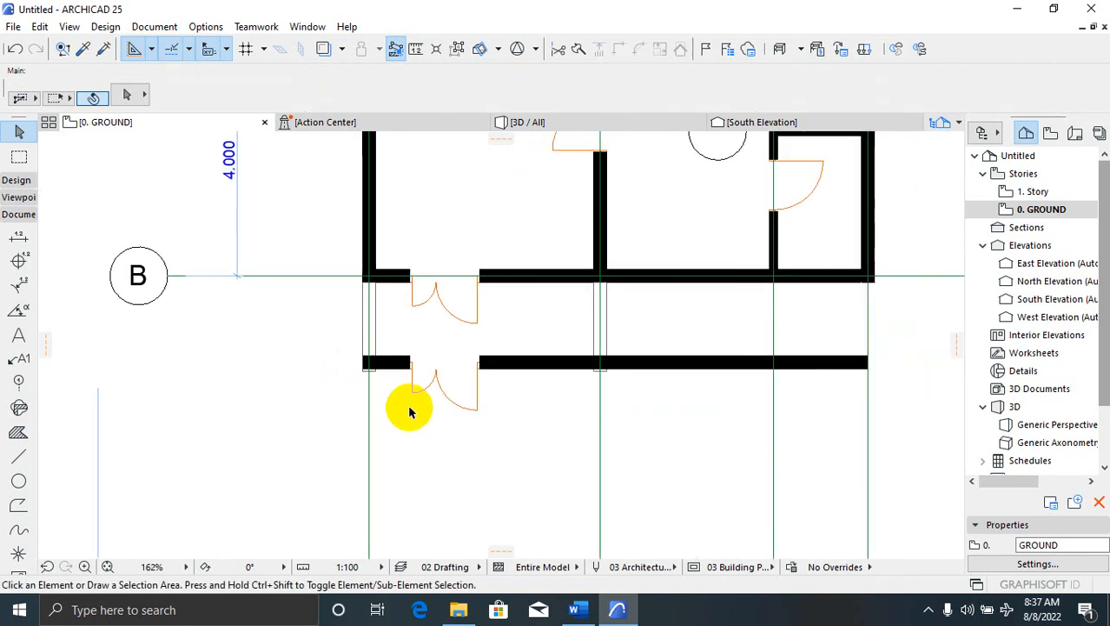
scroll(429, 424, down, 1)
click(665, 369)
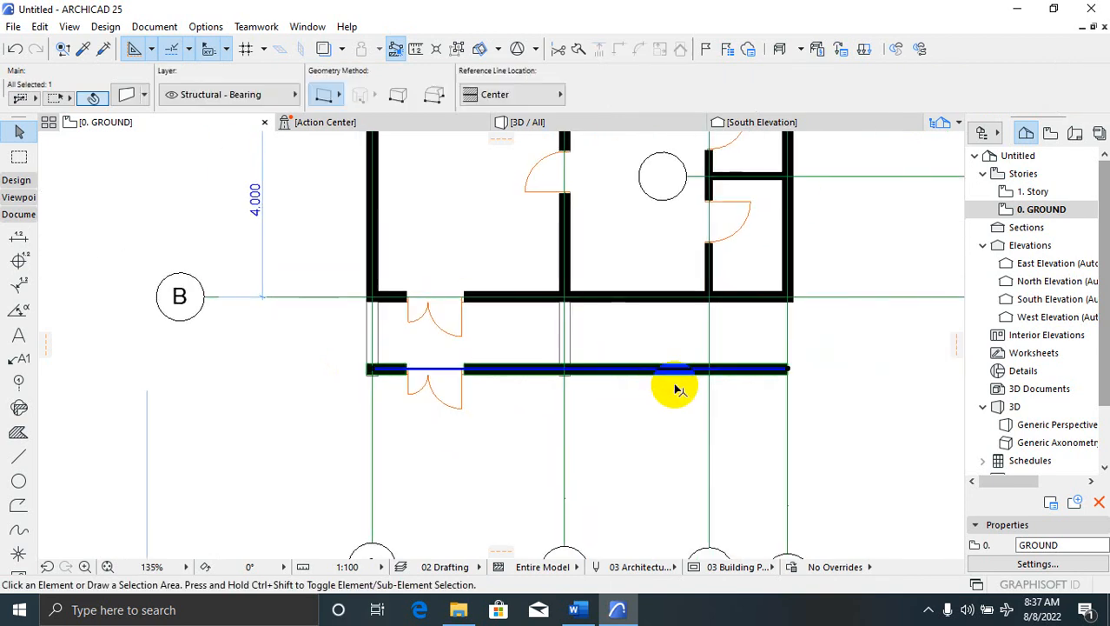
click(789, 372)
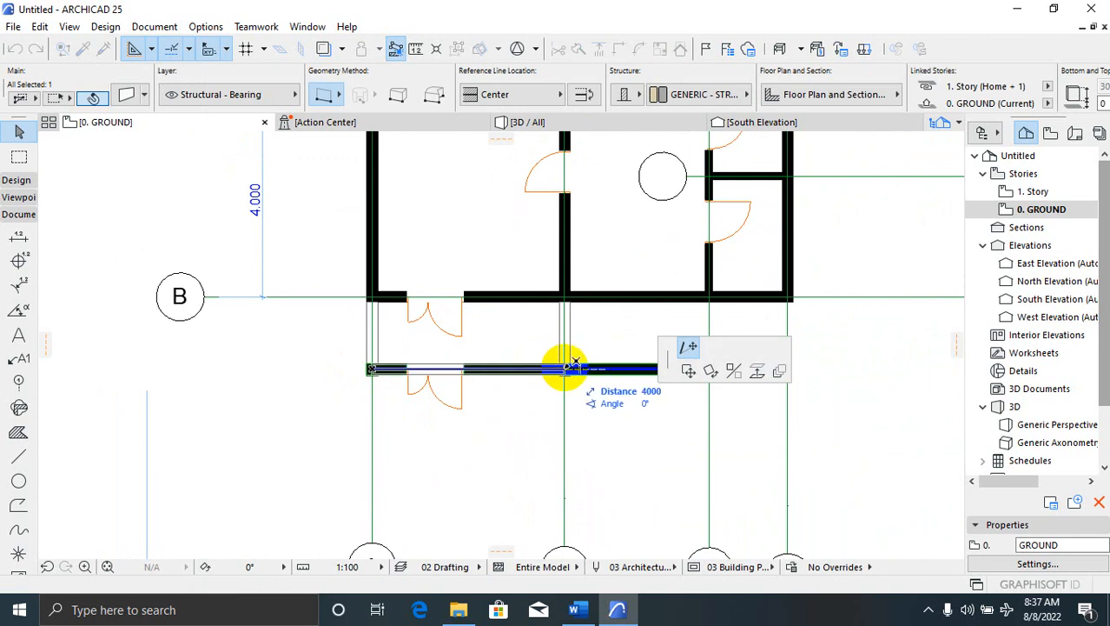
click(566, 368)
click(427, 422)
scroll(447, 415, up, 2)
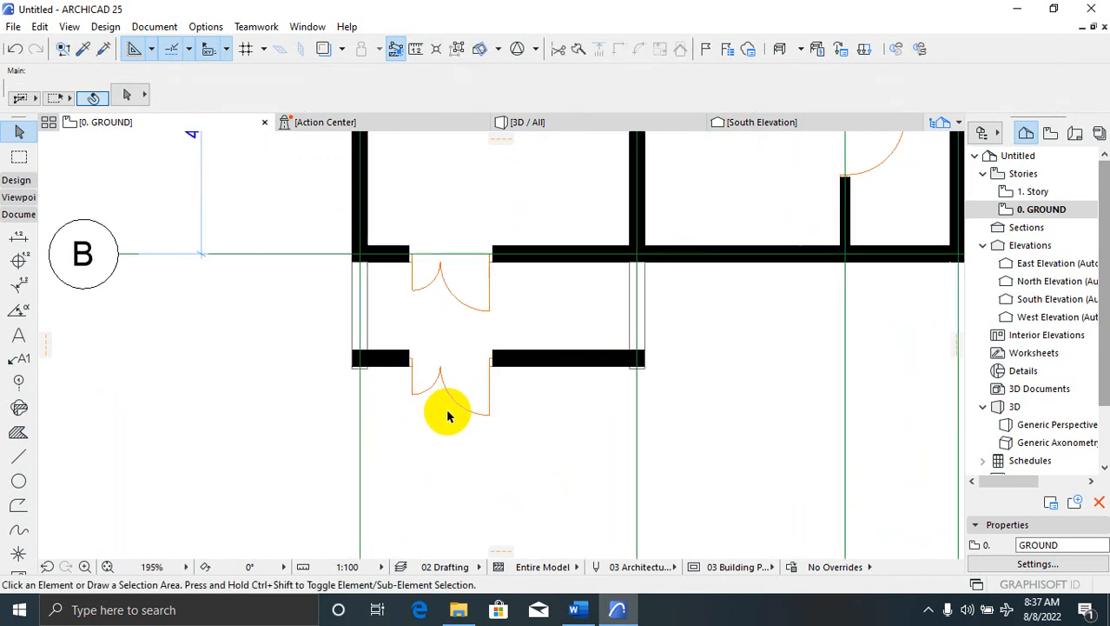
click(457, 400)
click(397, 439)
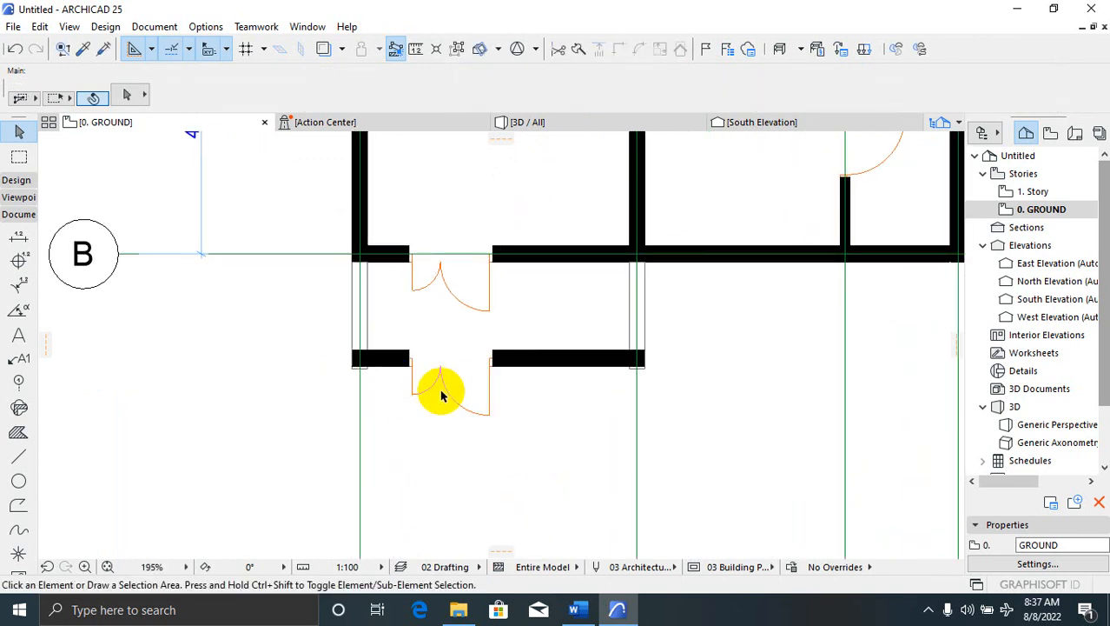
click(439, 381)
Place a door in the porch's lower wall, in line with the existing door
click(454, 400)
click(501, 380)
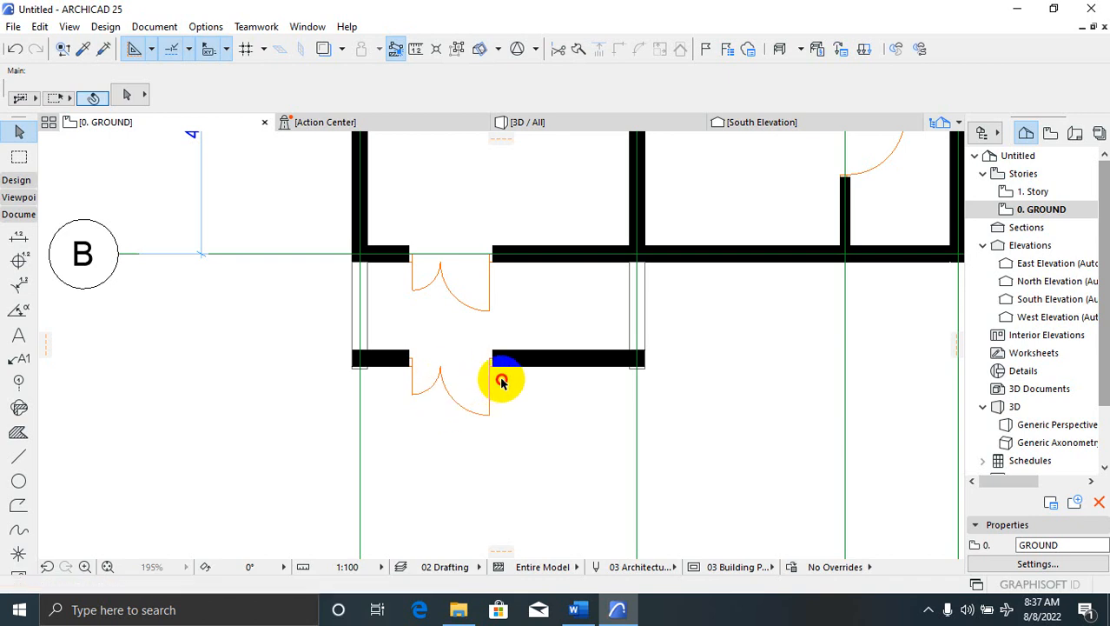
click(474, 402)
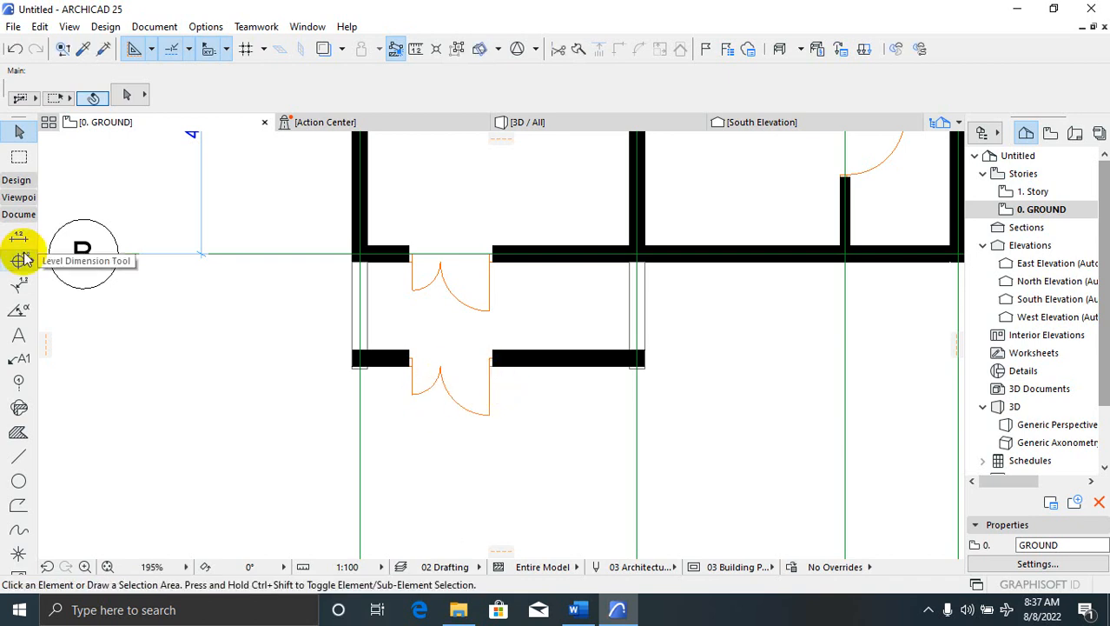
click(16, 180)
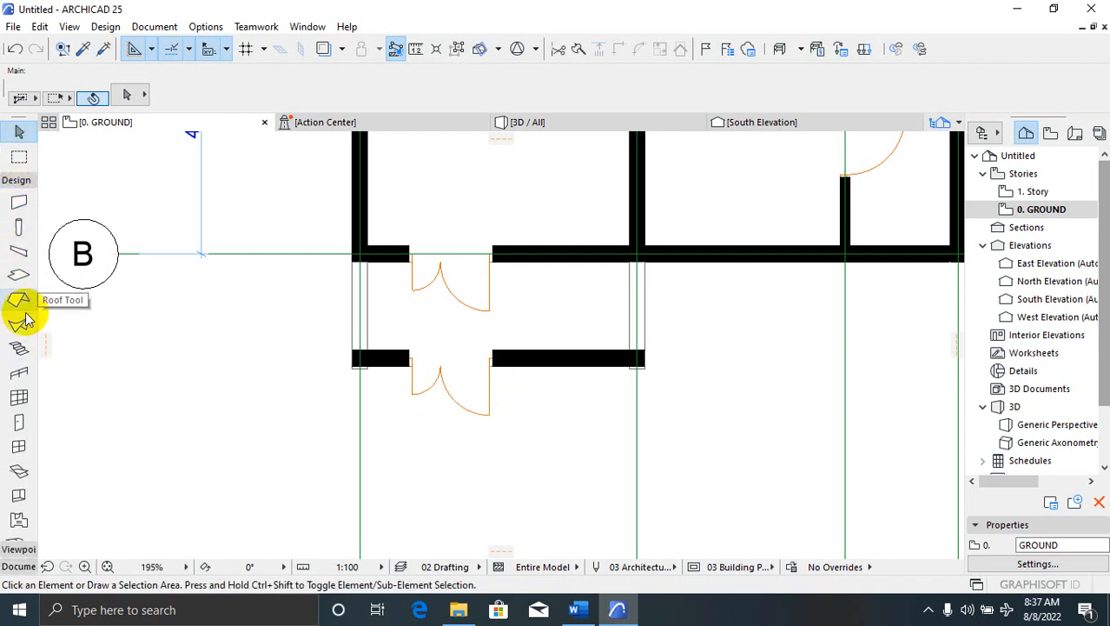
click(20, 422)
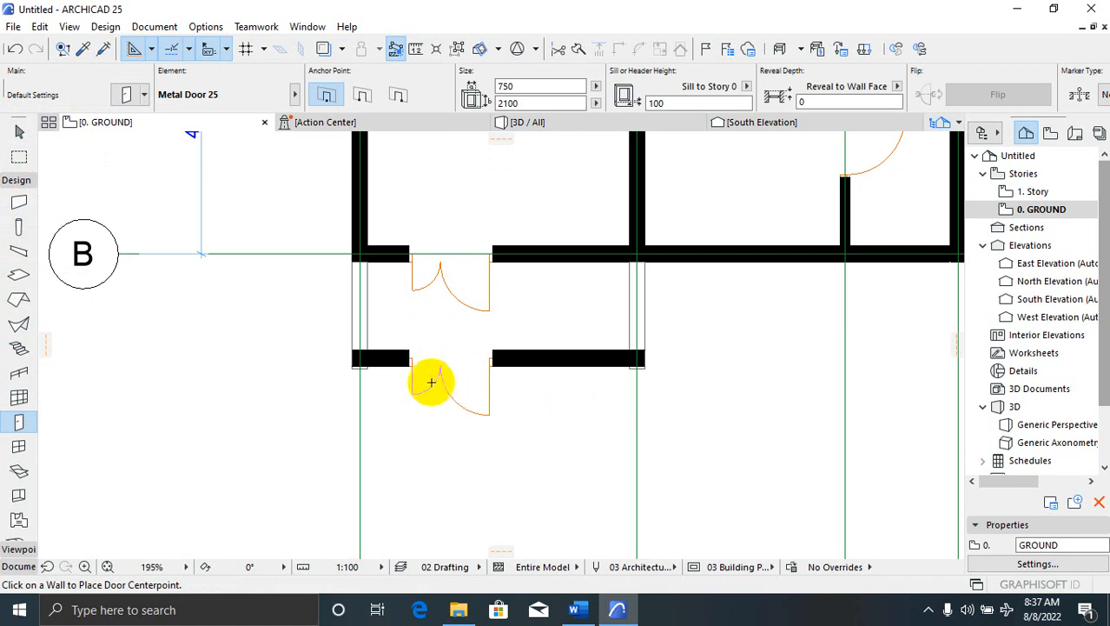
click(439, 381)
Select the newly placed door in the lower porch wall
key(Escape)
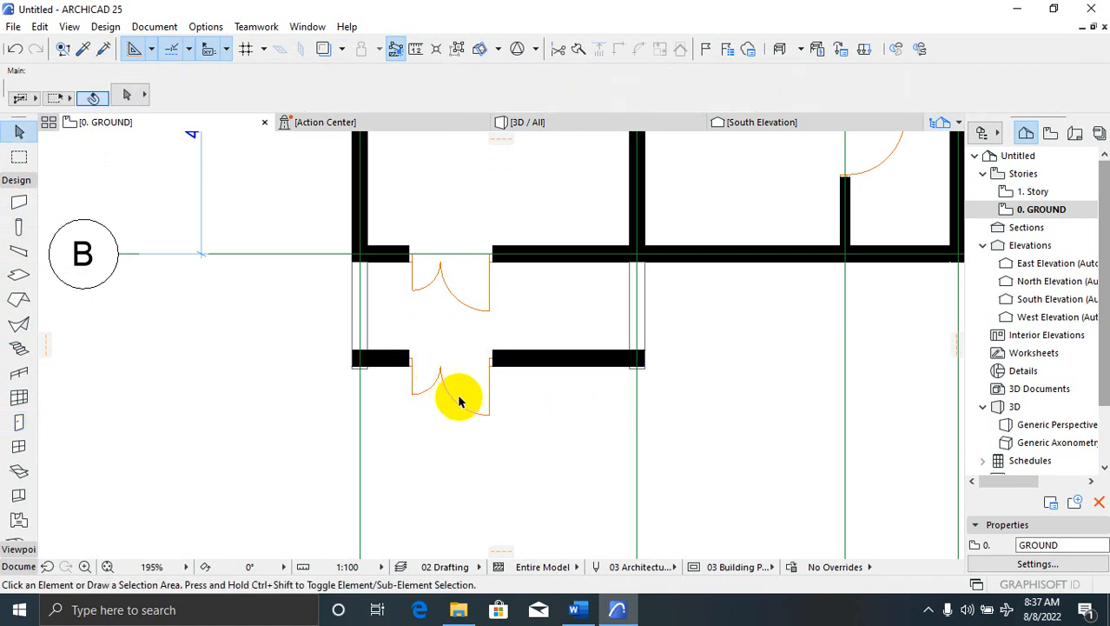
click(456, 403)
key(Escape)
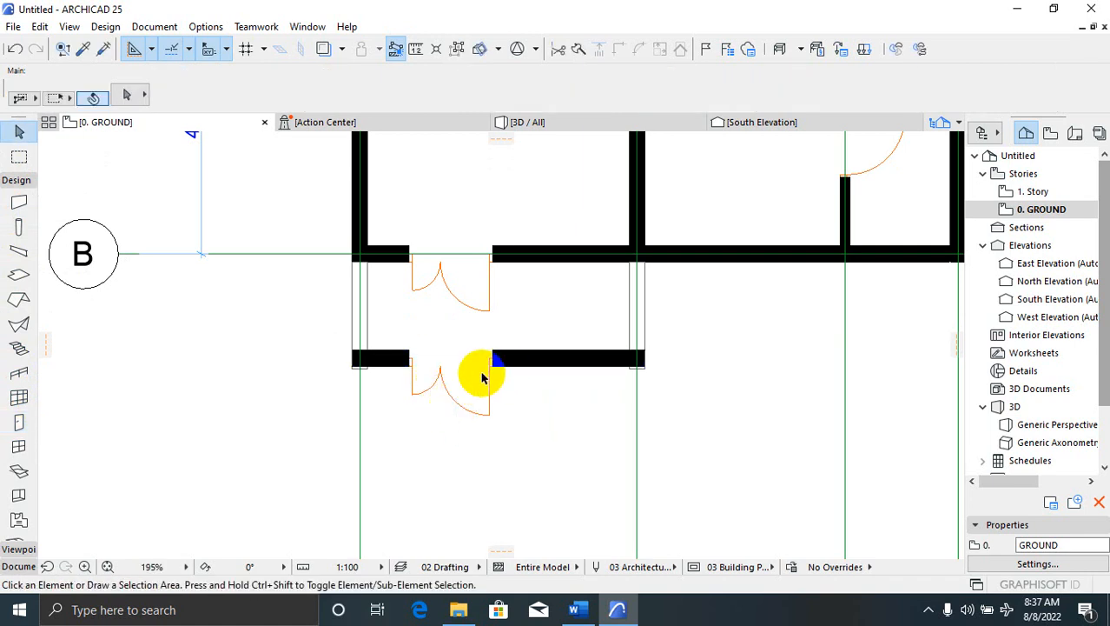
click(482, 372)
key(Escape)
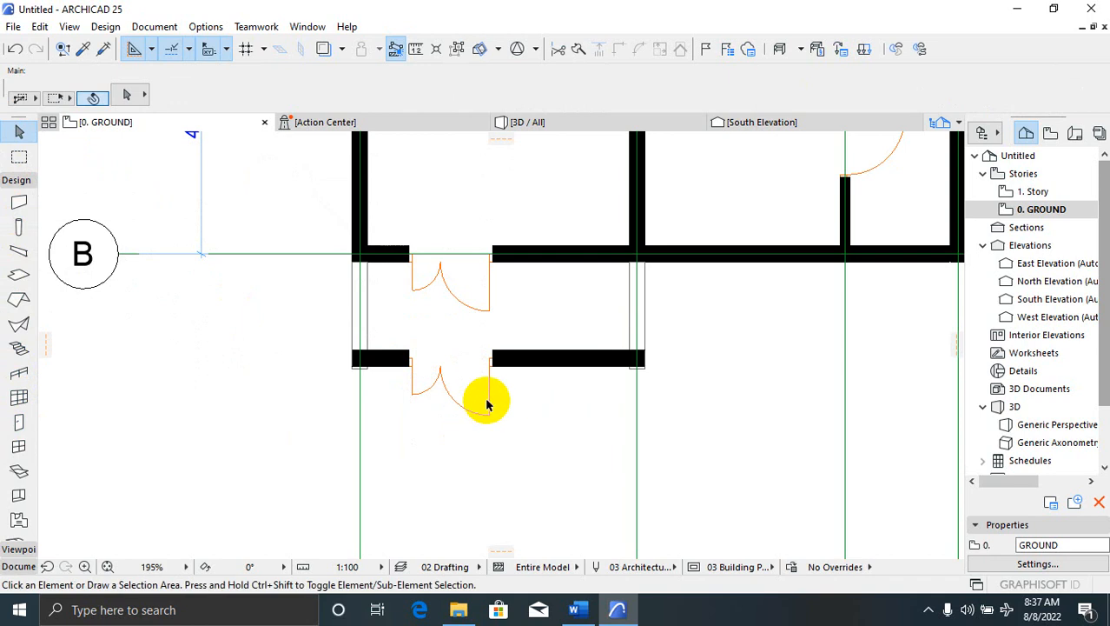
click(492, 363)
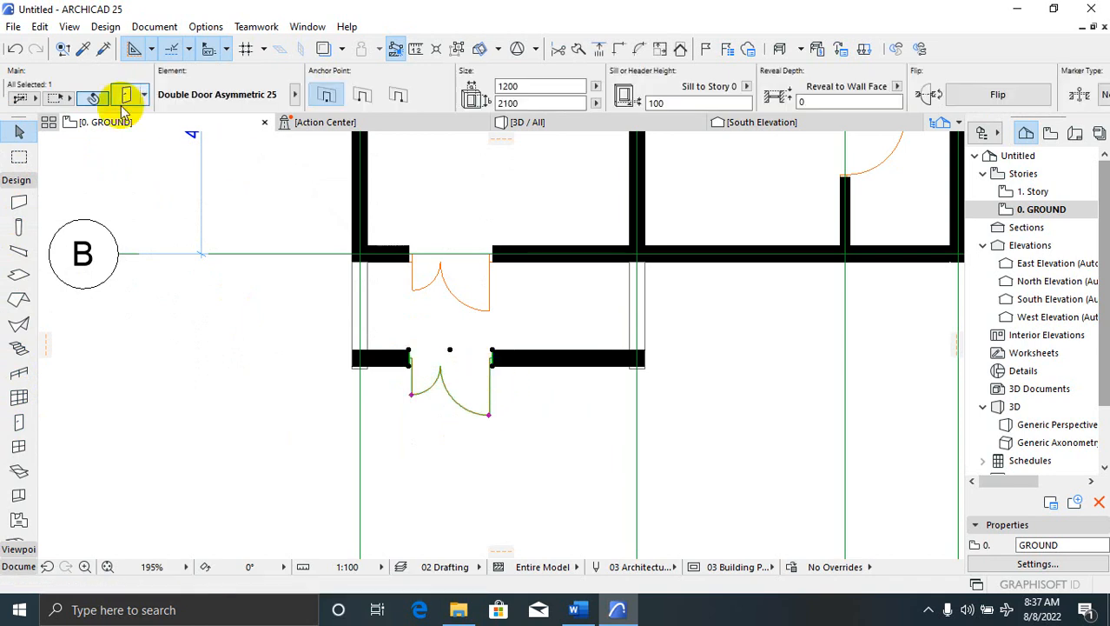
Change the new door to a Simple Door Opening, leaving an empty 1200 × 2100 gap
click(160, 100)
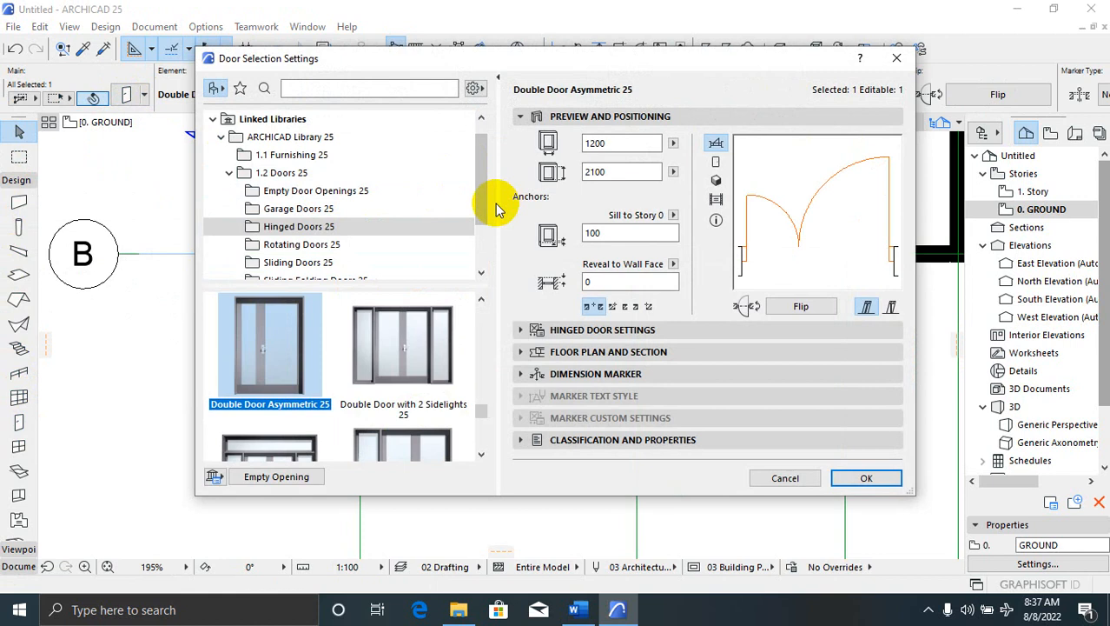
drag(484, 199, 506, 148)
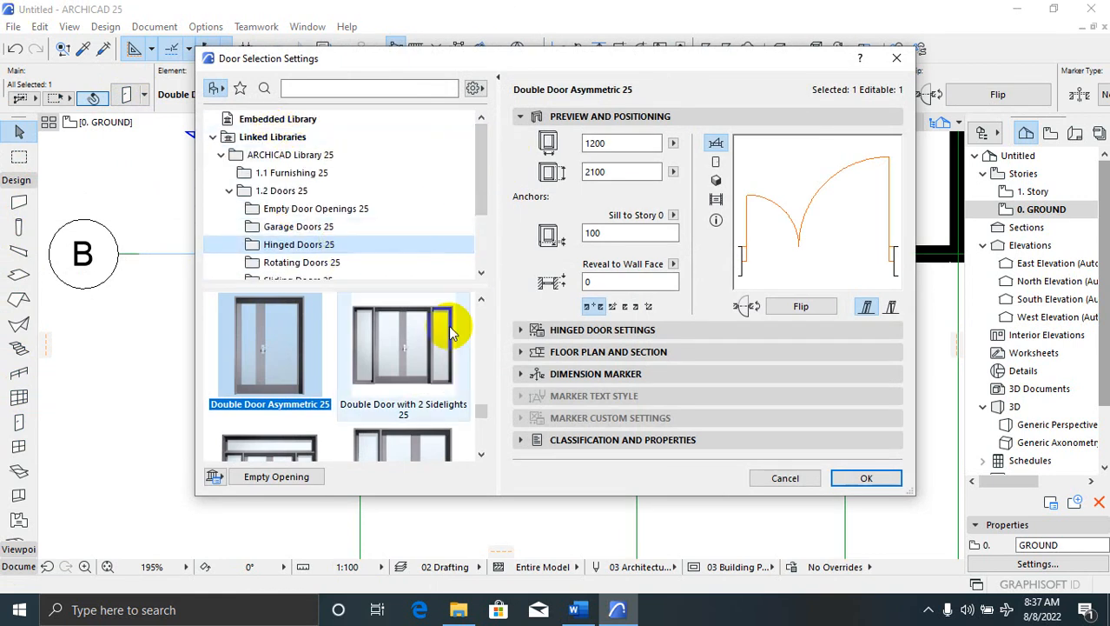
click(534, 330)
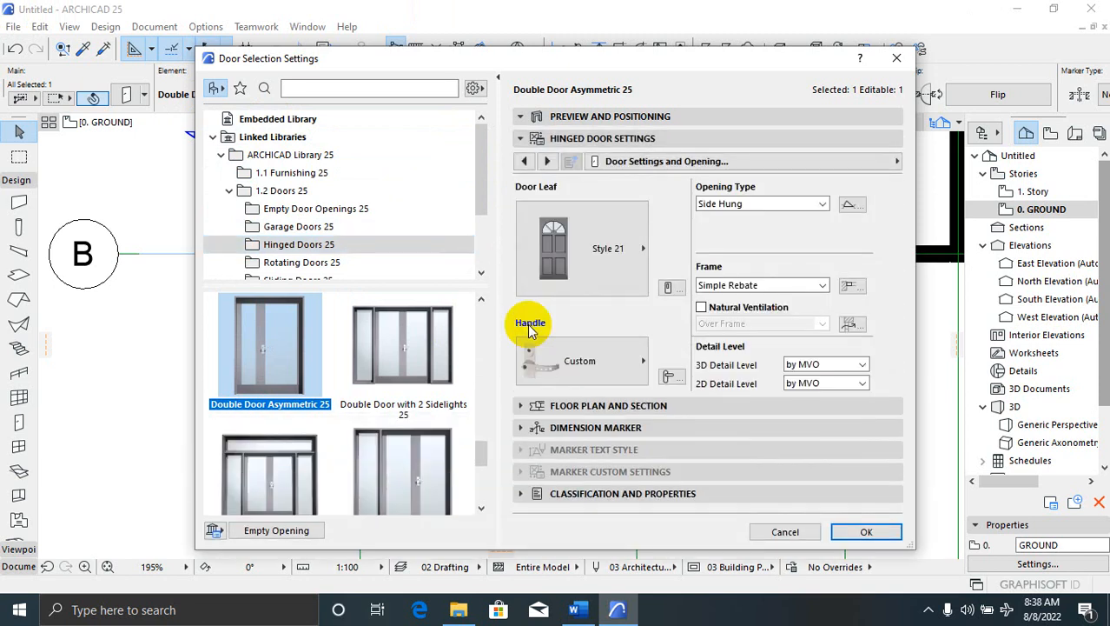
click(526, 408)
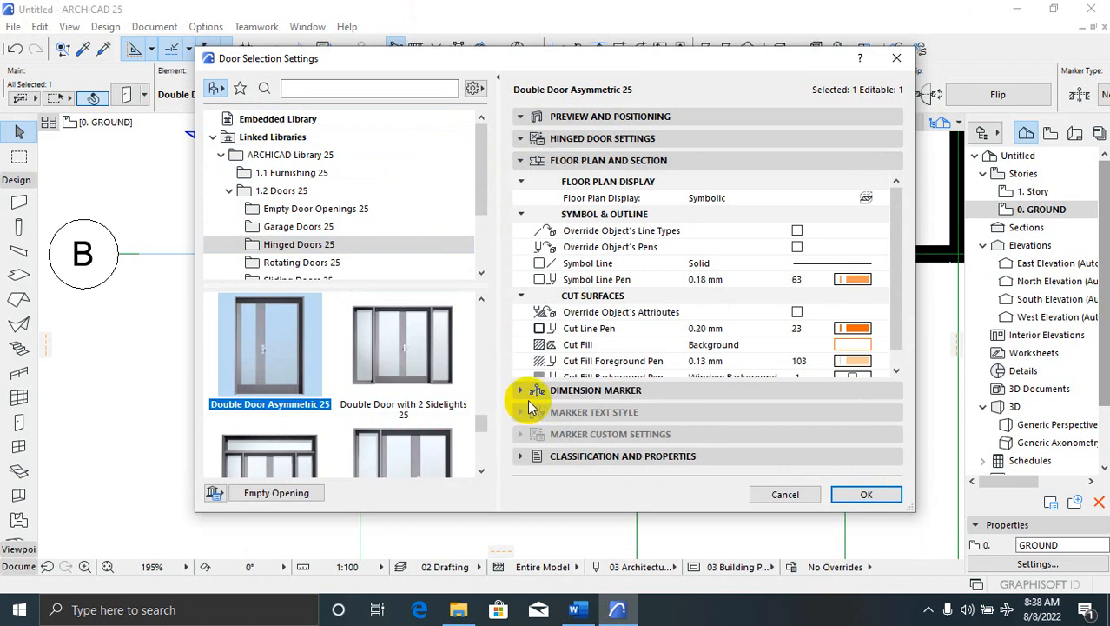
click(529, 456)
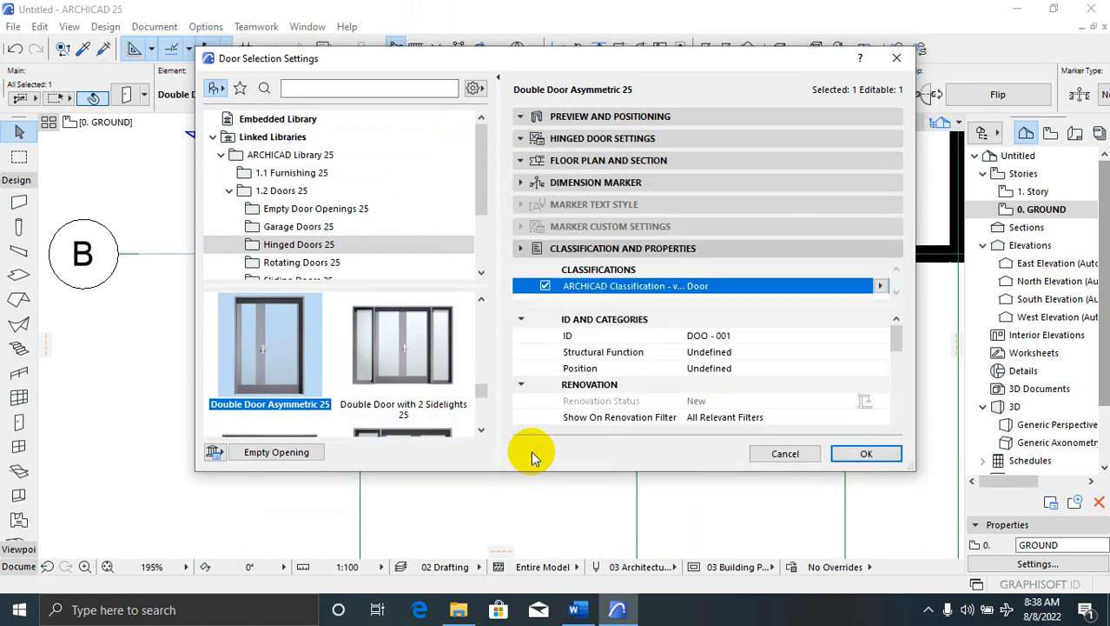
click(525, 115)
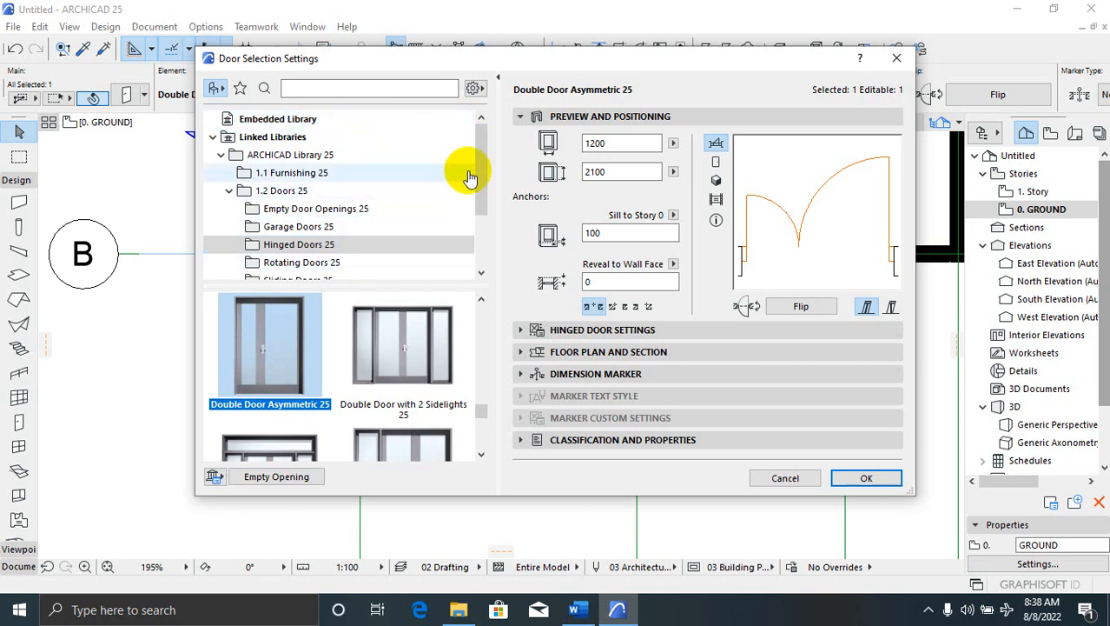
drag(483, 169, 494, 106)
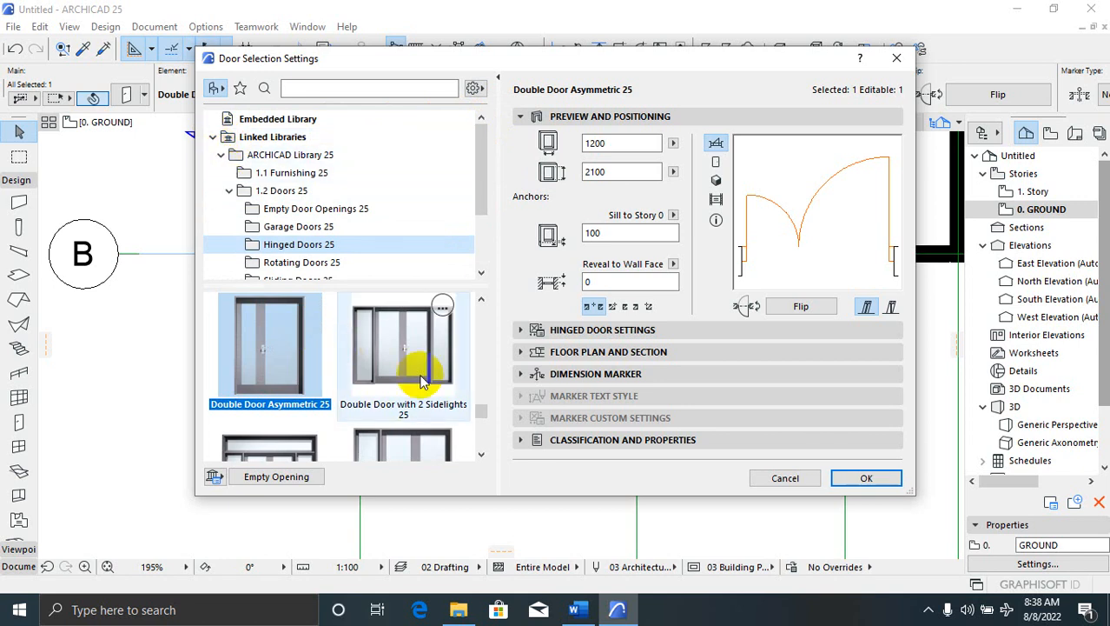
click(481, 457)
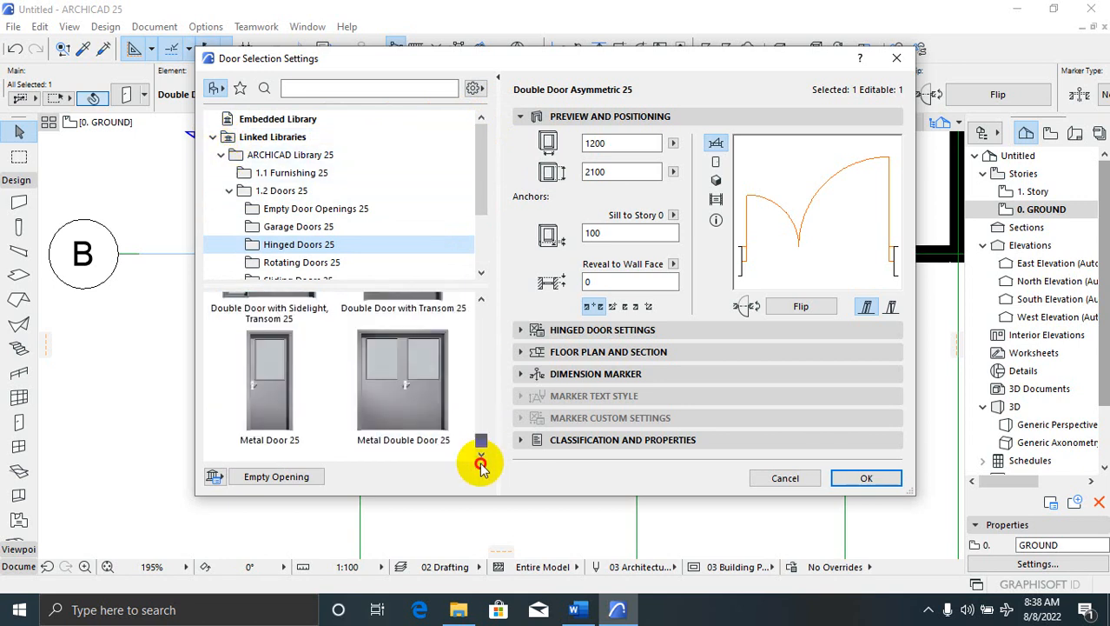
click(274, 477)
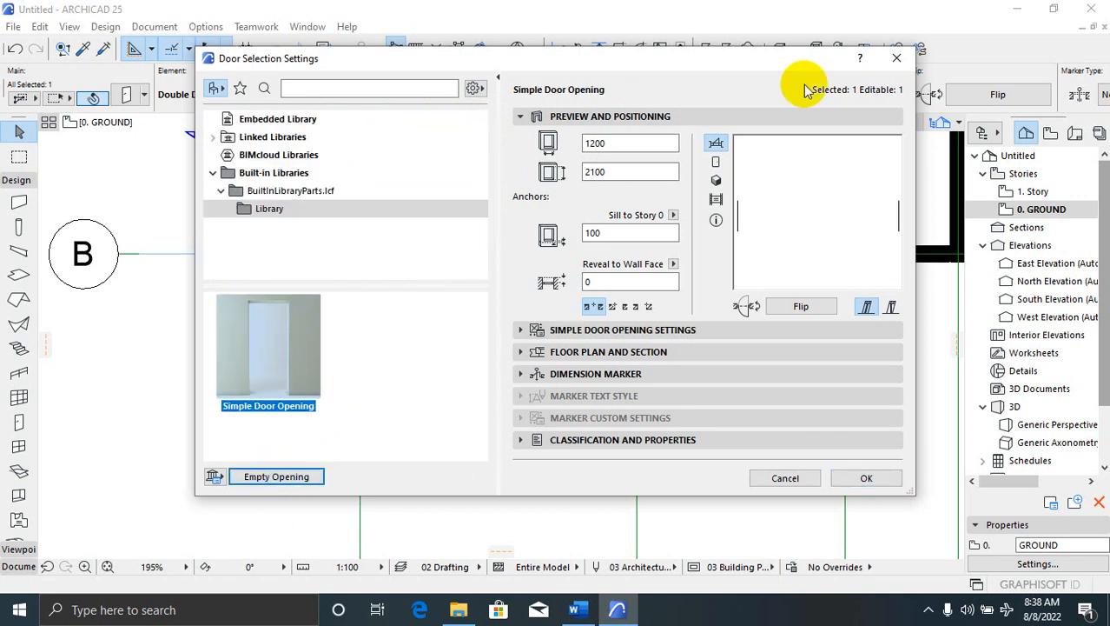
click(856, 479)
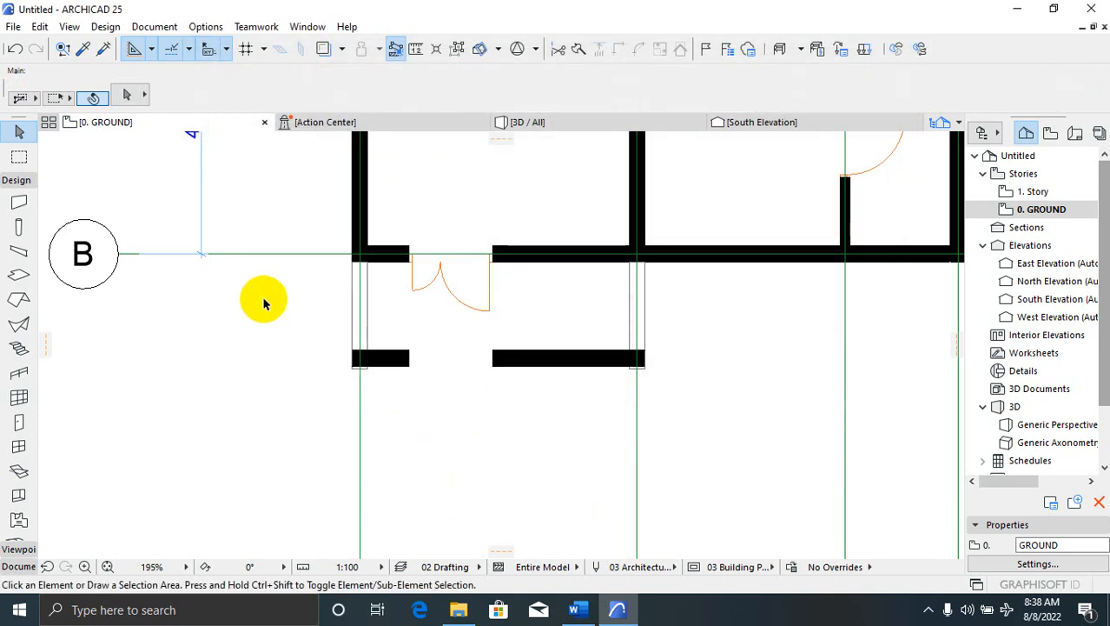
click(543, 123)
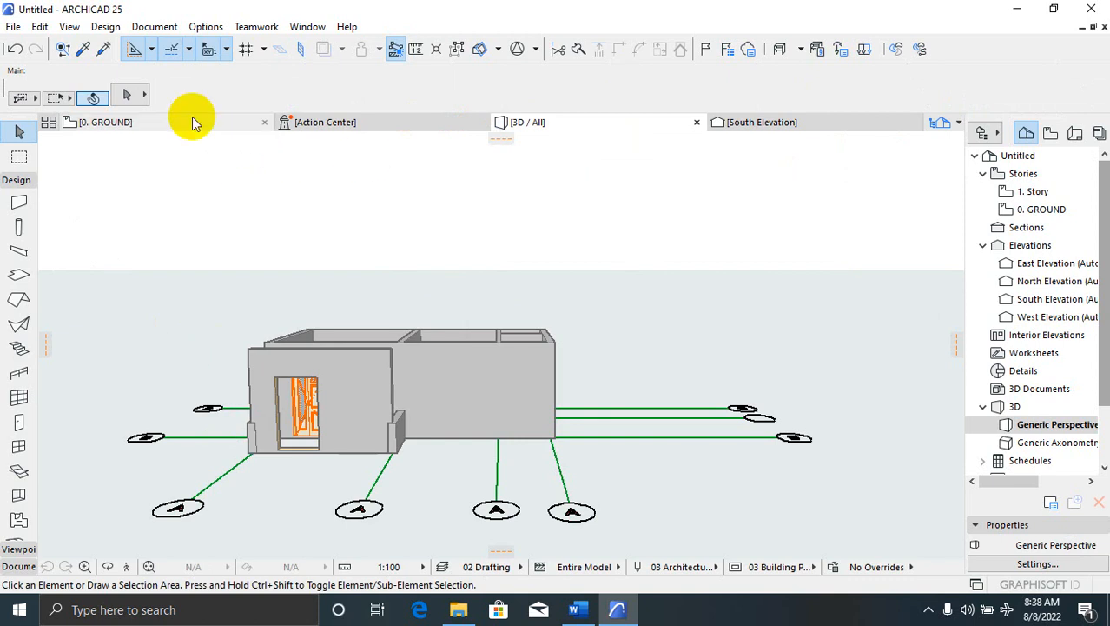
click(129, 123)
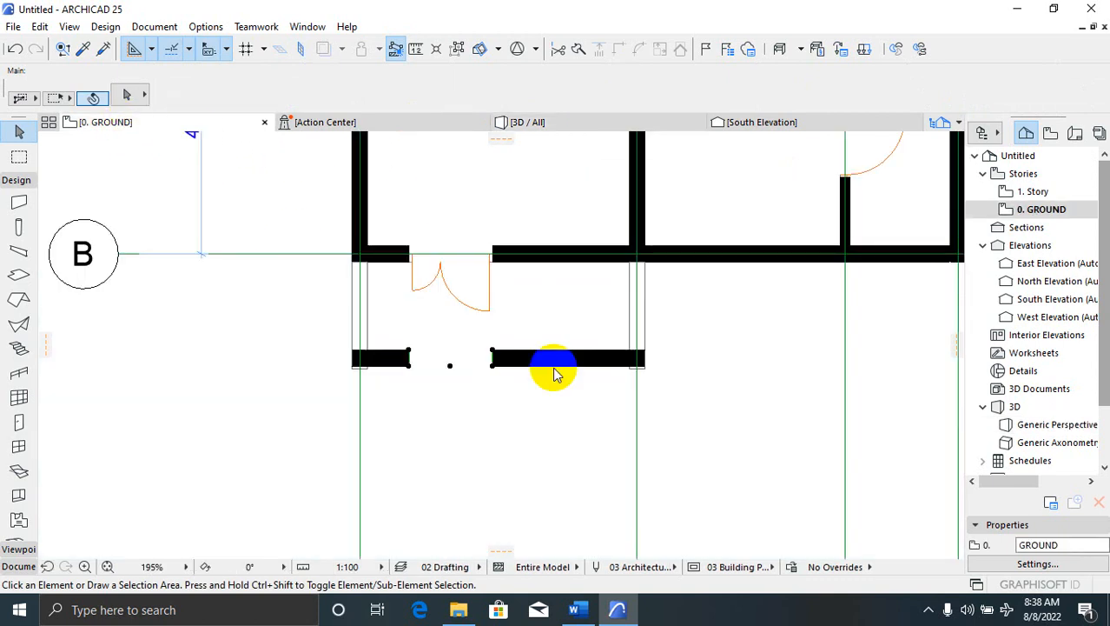
click(526, 367)
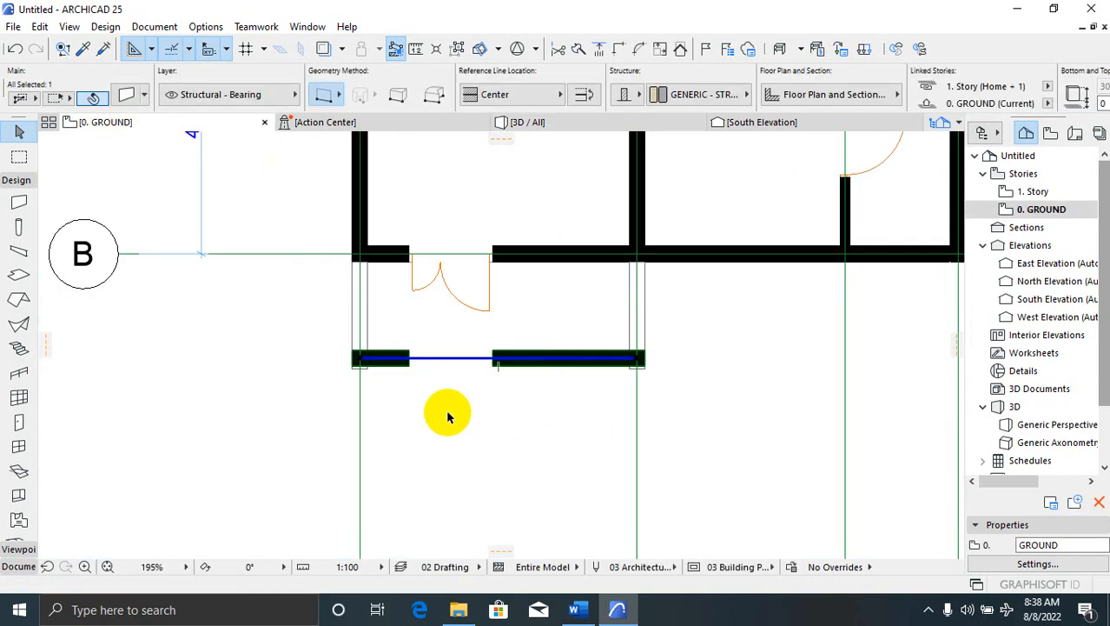
click(403, 377)
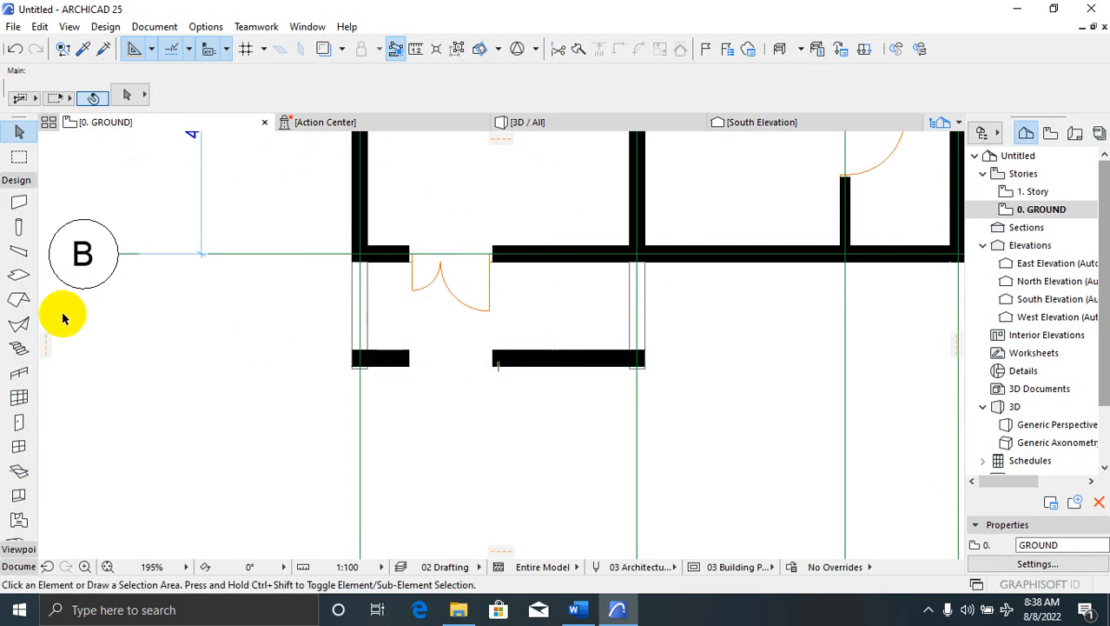
click(19, 202)
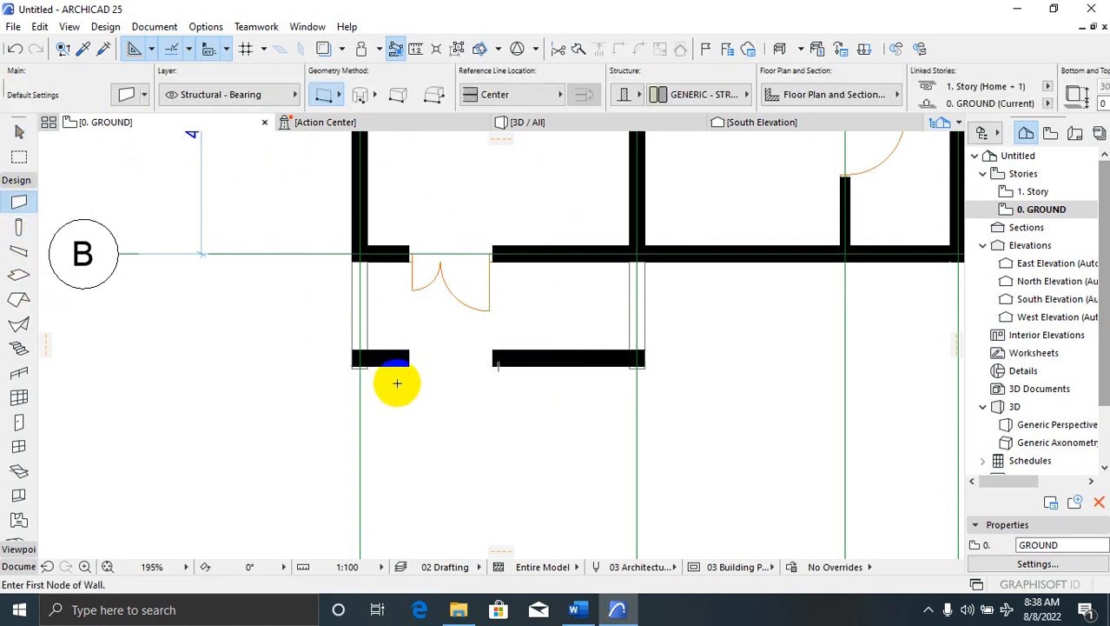
click(402, 364)
key(Escape)
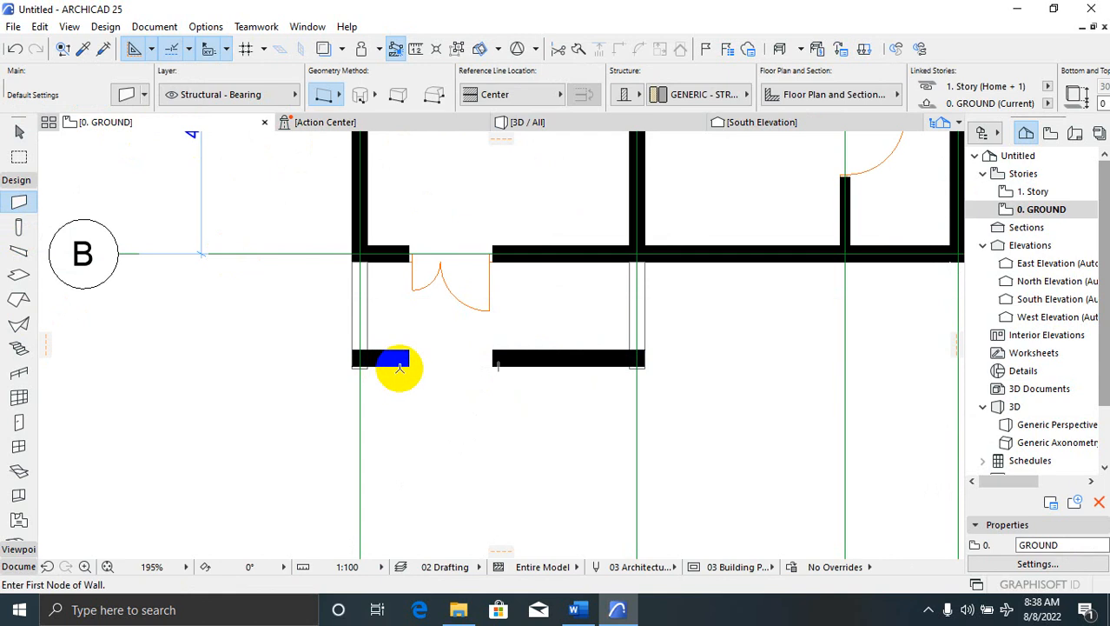
key(Escape)
click(396, 363)
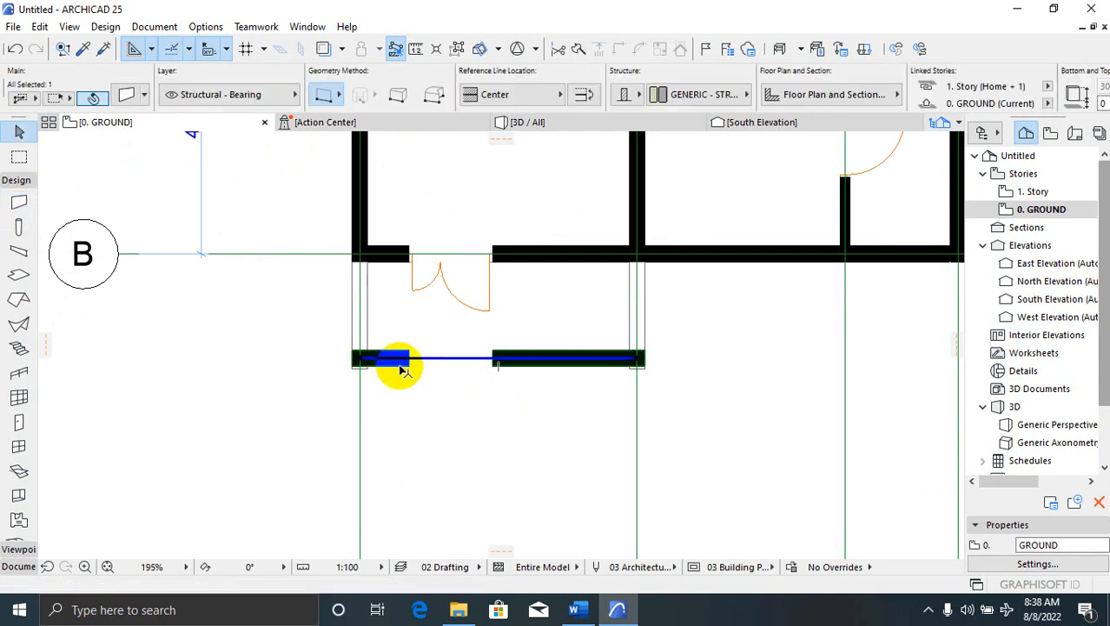
right_click(541, 371)
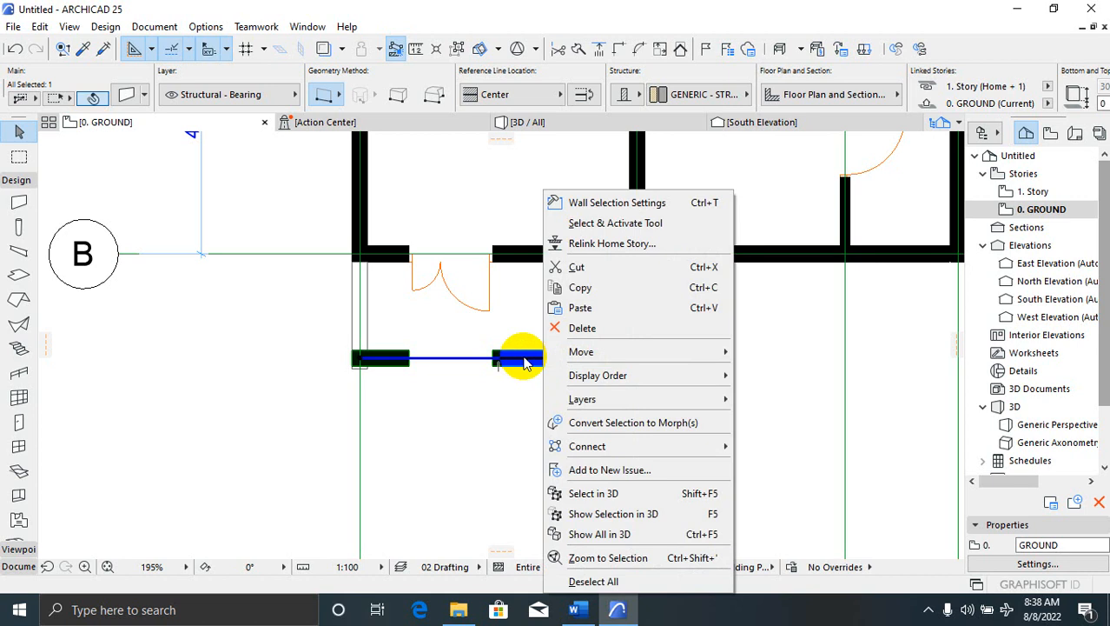
click(130, 99)
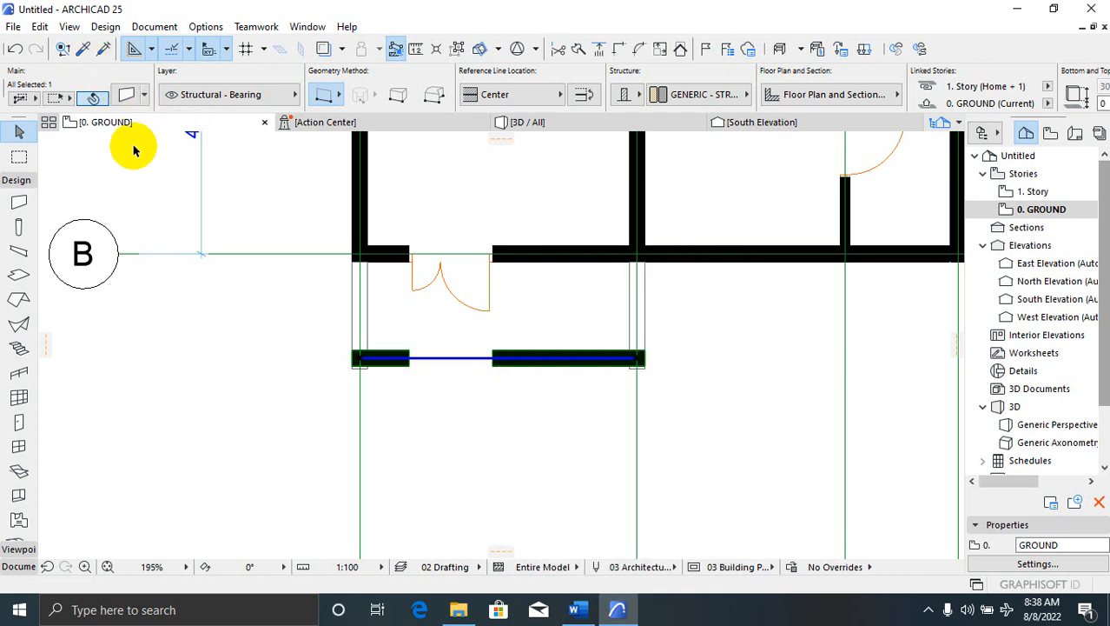
Set the lower porch wall's Top Link to Not Linked and its height to 900
click(128, 97)
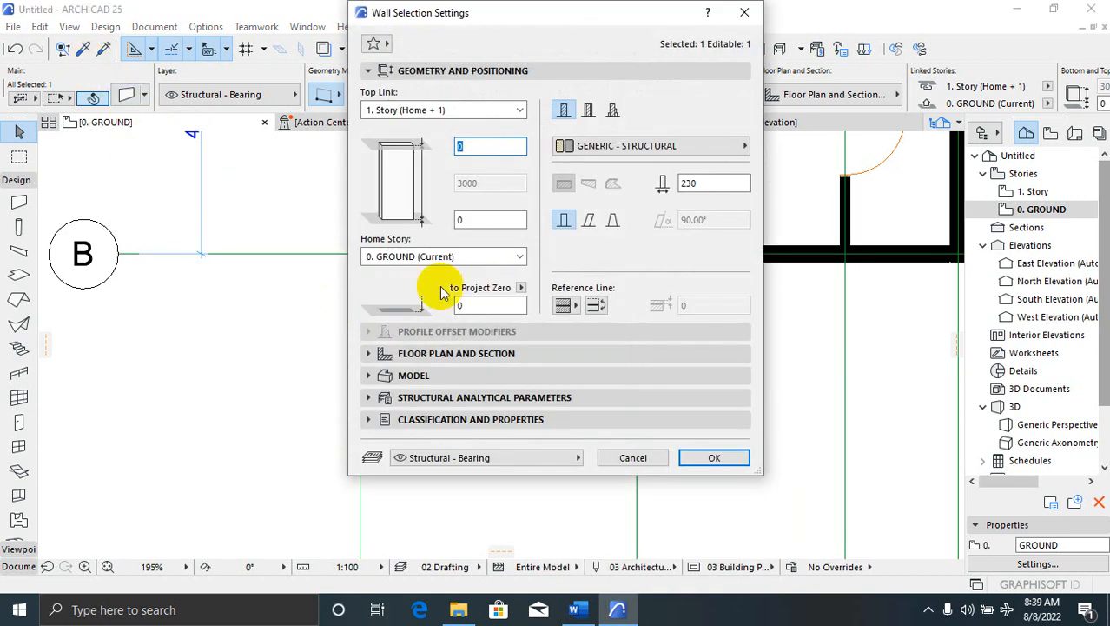
click(508, 110)
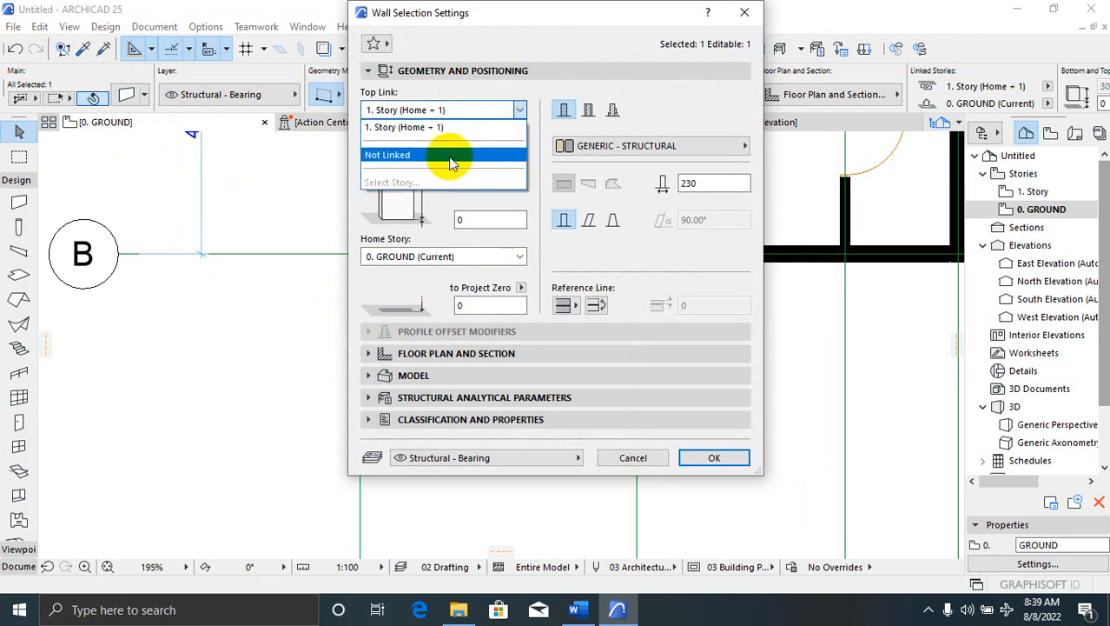
click(440, 155)
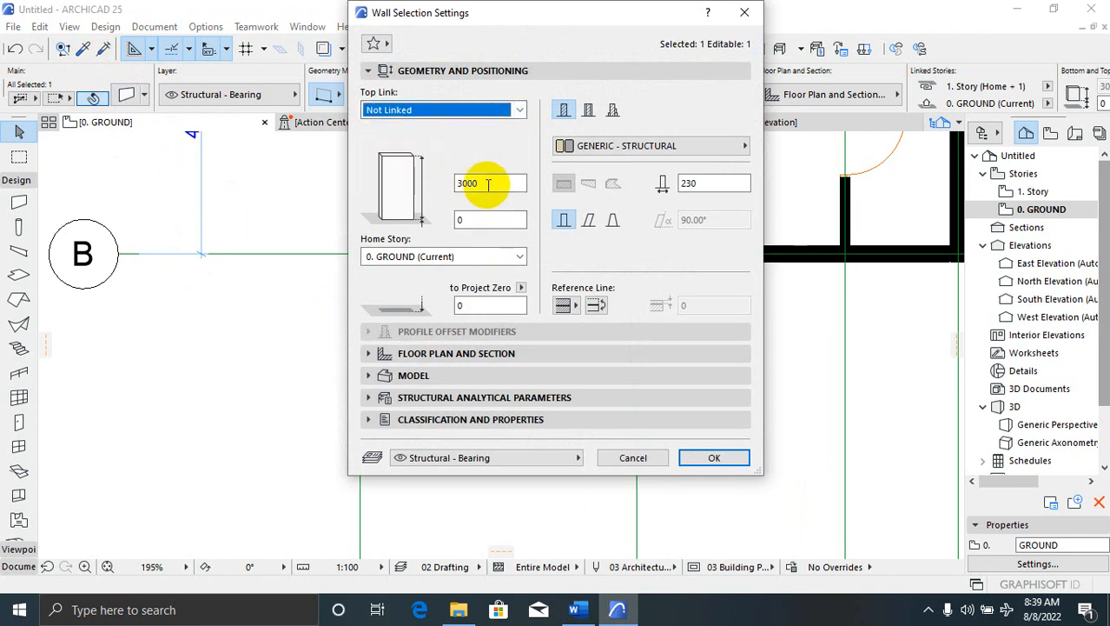
double_click(458, 180)
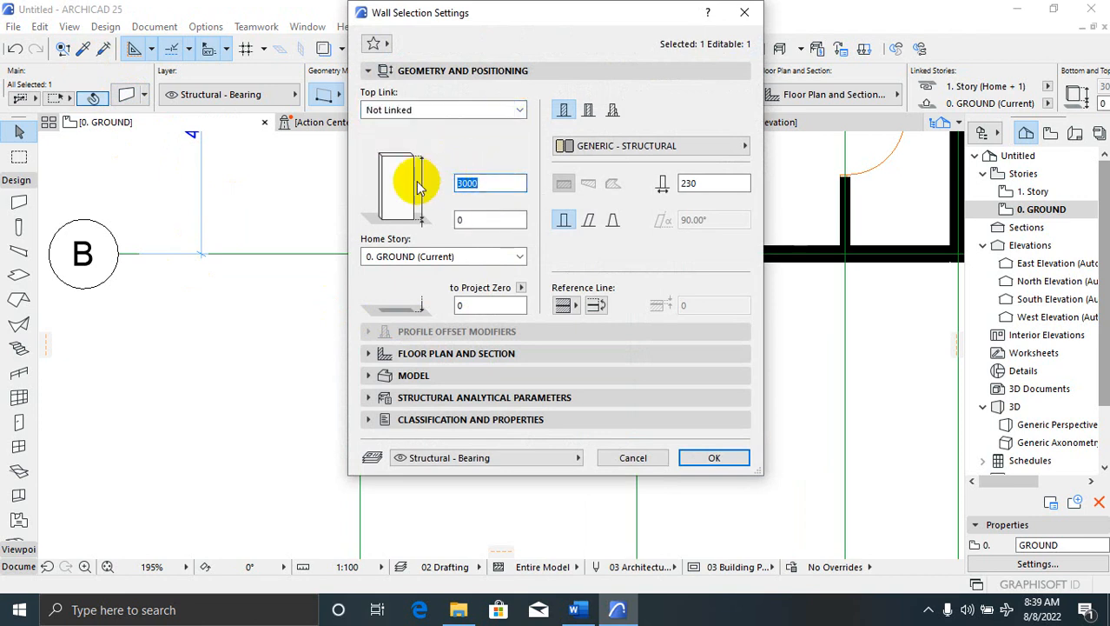
text(900)
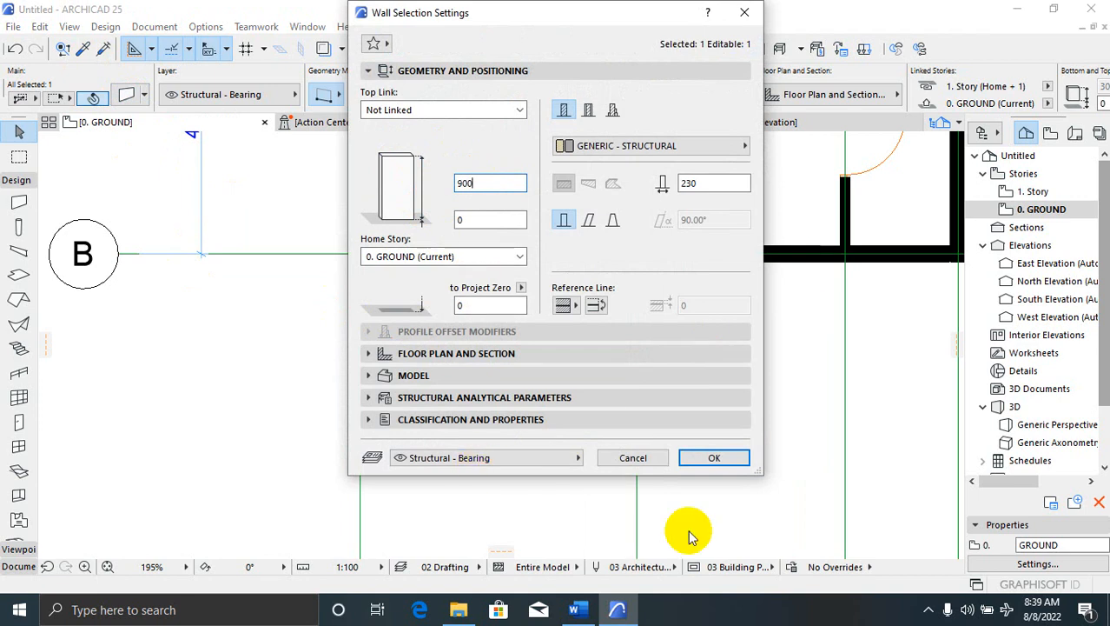
click(717, 459)
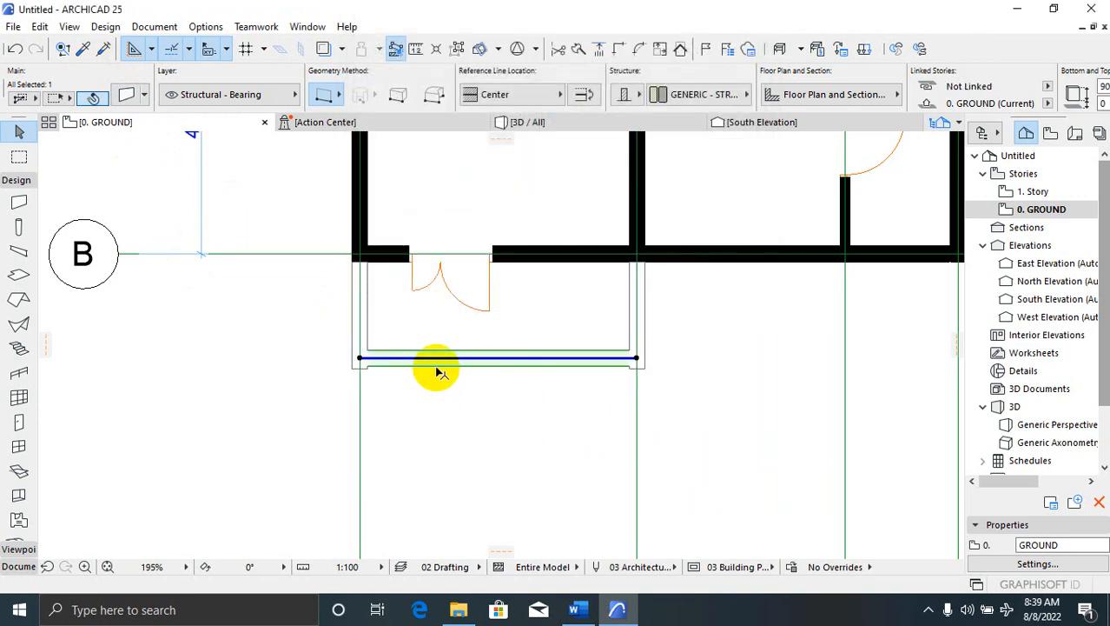
click(408, 393)
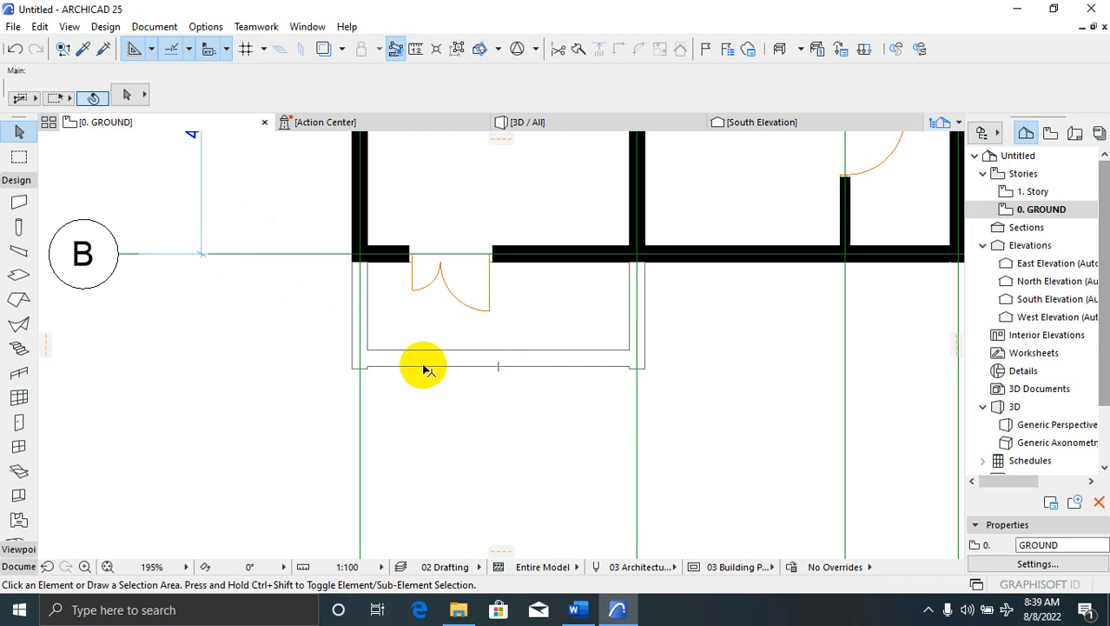
click(426, 371)
click(372, 286)
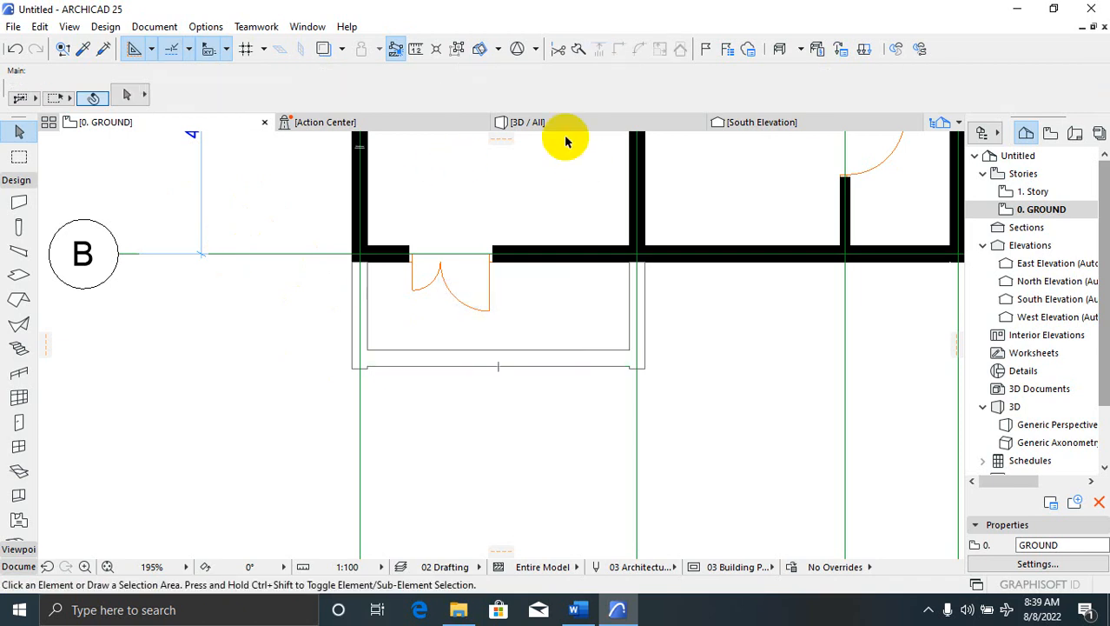
Inspect the porch in 3D, then return to the ground-floor plan
click(565, 122)
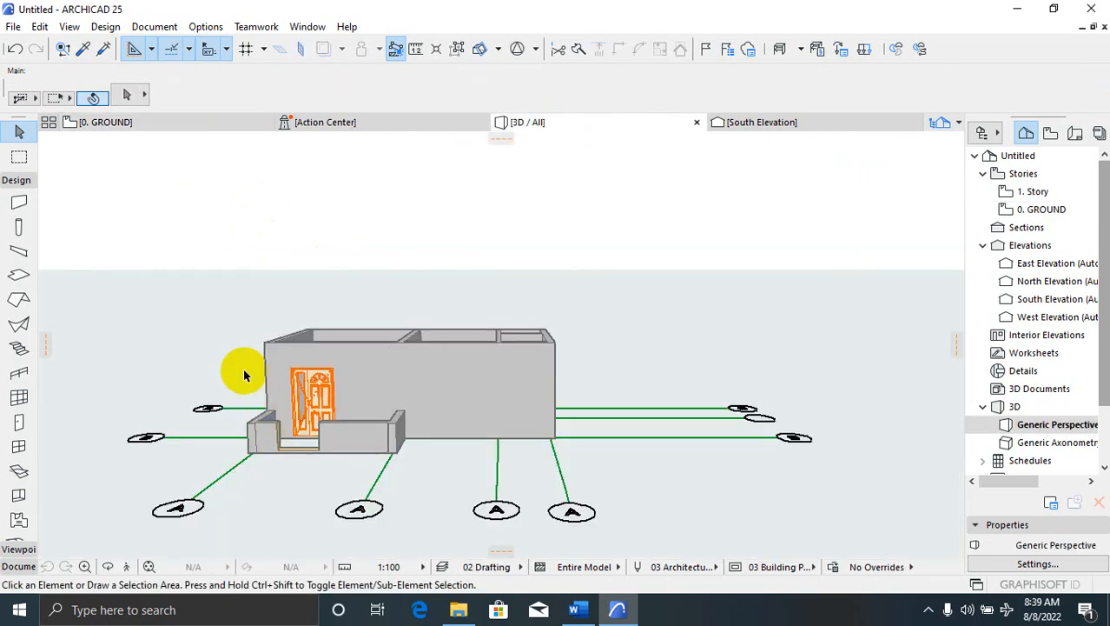
scroll(227, 474, up, 2)
scroll(258, 430, down, 2)
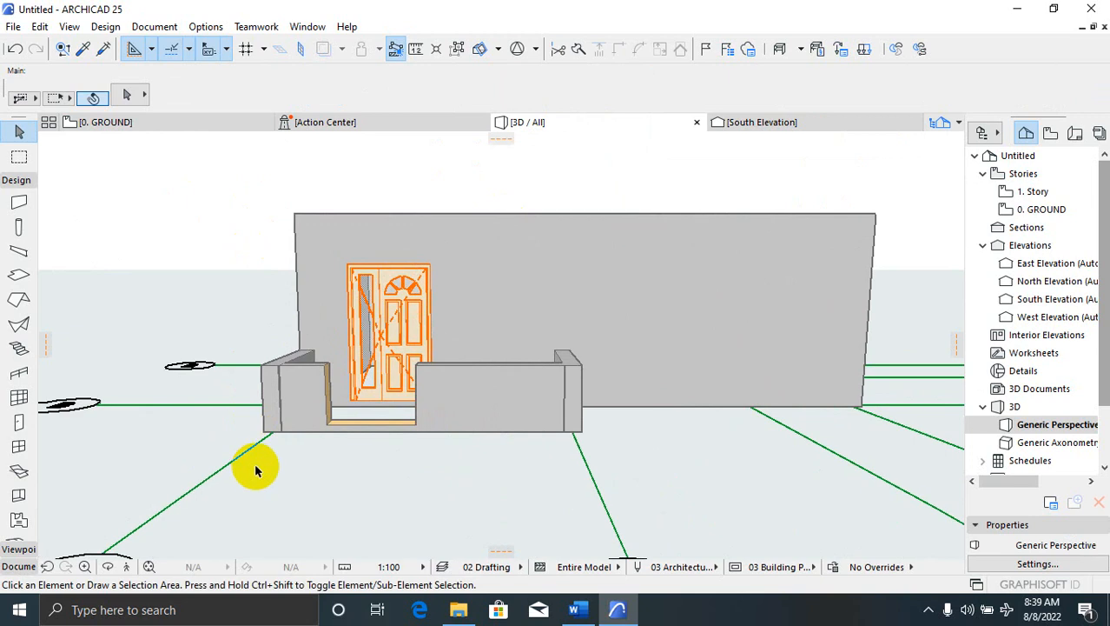
scroll(337, 436, down, 1)
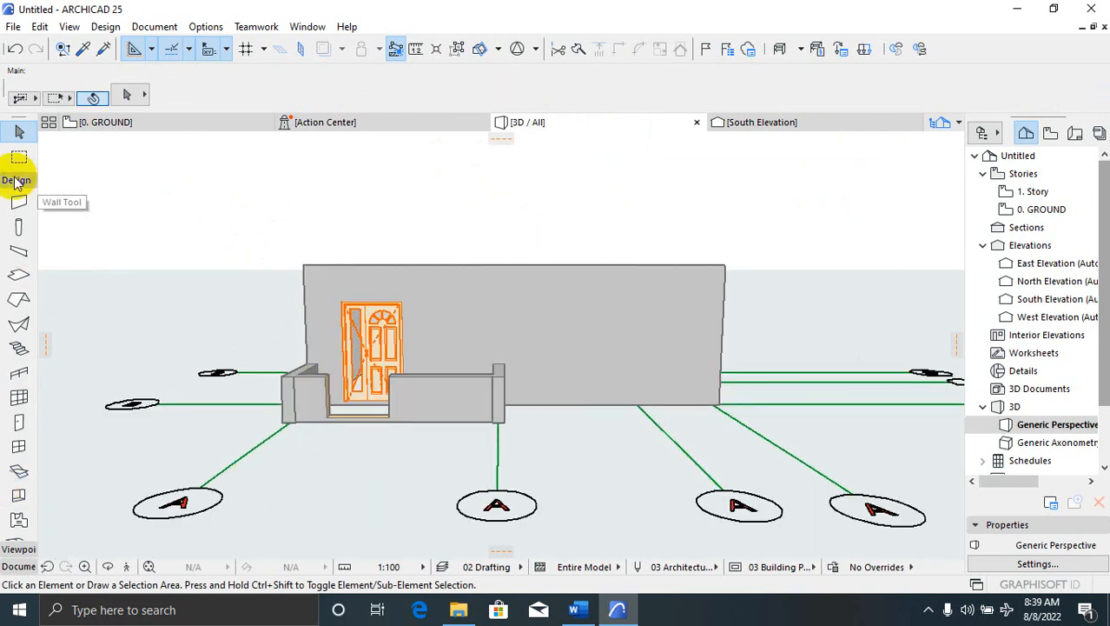
click(139, 123)
scroll(367, 377, up, 4)
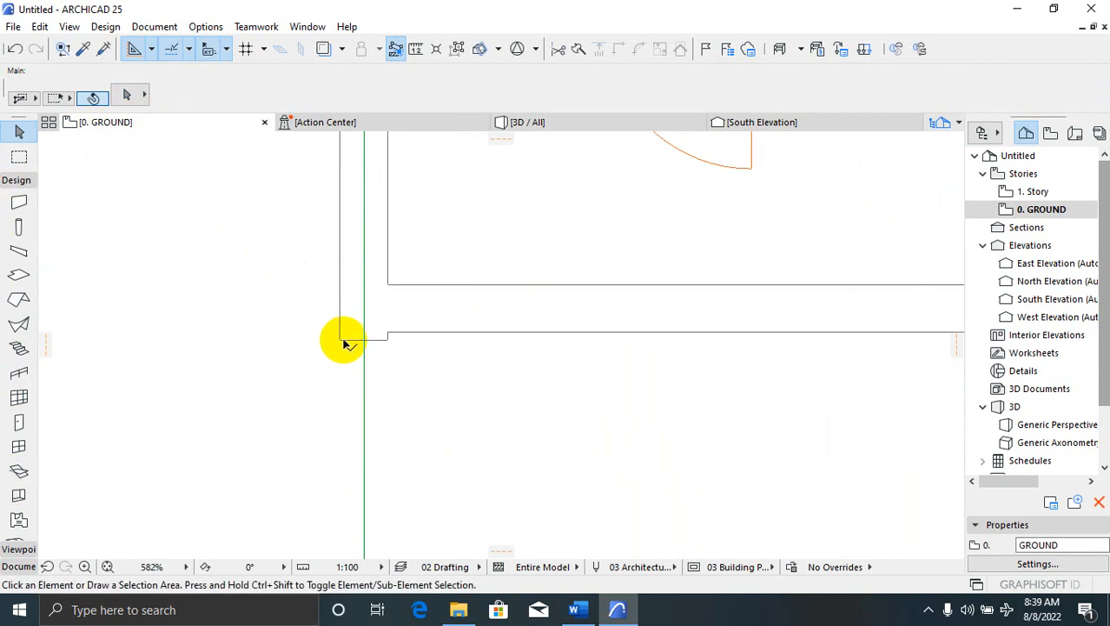
Stretch the ends of the left and right porch side walls to meet the adjoining walls
click(351, 332)
click(365, 339)
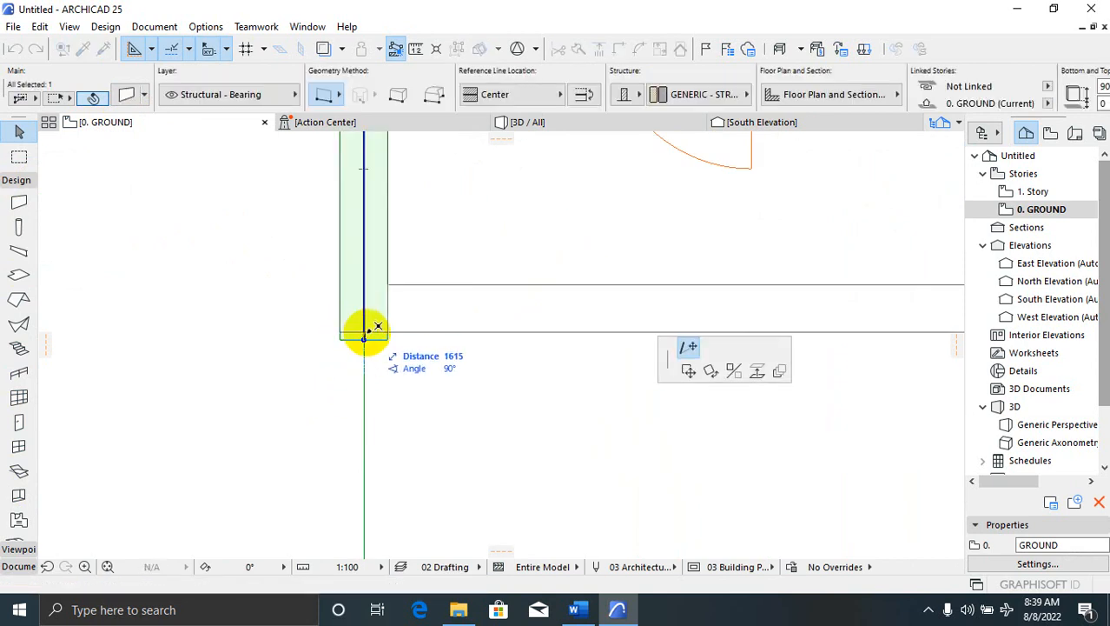
click(365, 331)
scroll(252, 384, down, 4)
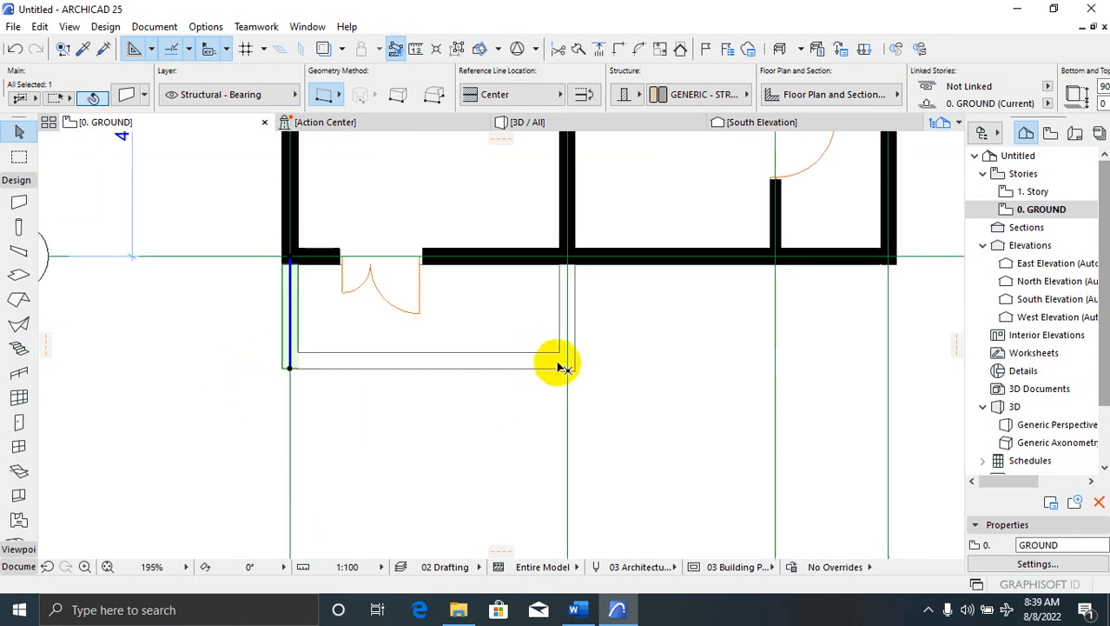
key(Escape)
scroll(569, 369, up, 4)
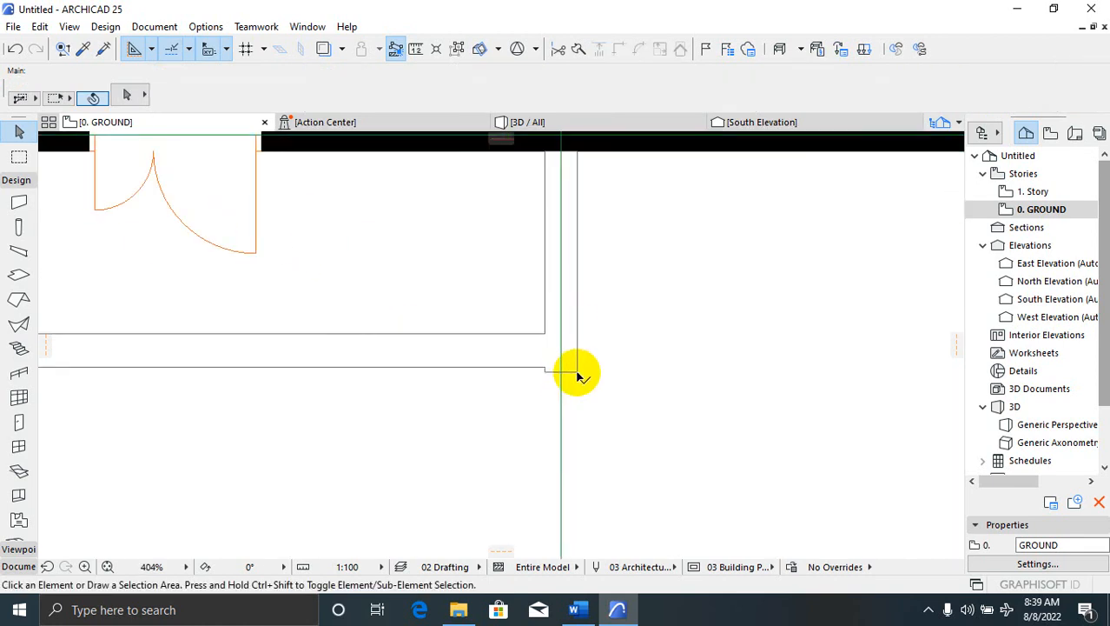
click(574, 372)
click(562, 372)
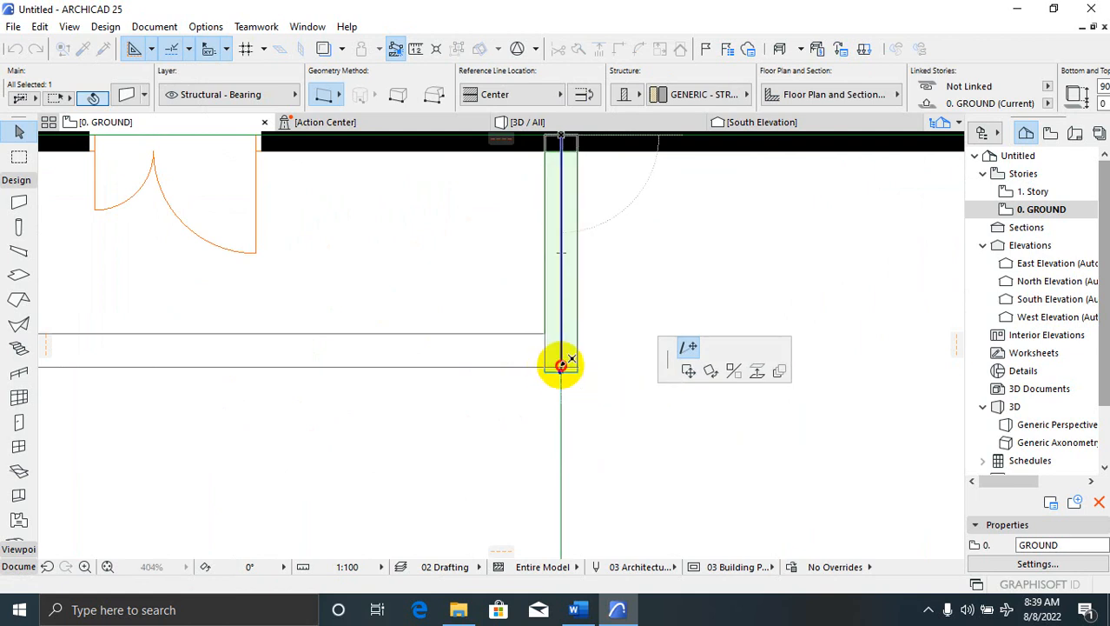
click(561, 366)
Deselect the finished wall and select grid line B
click(655, 314)
scroll(617, 278, down, 2)
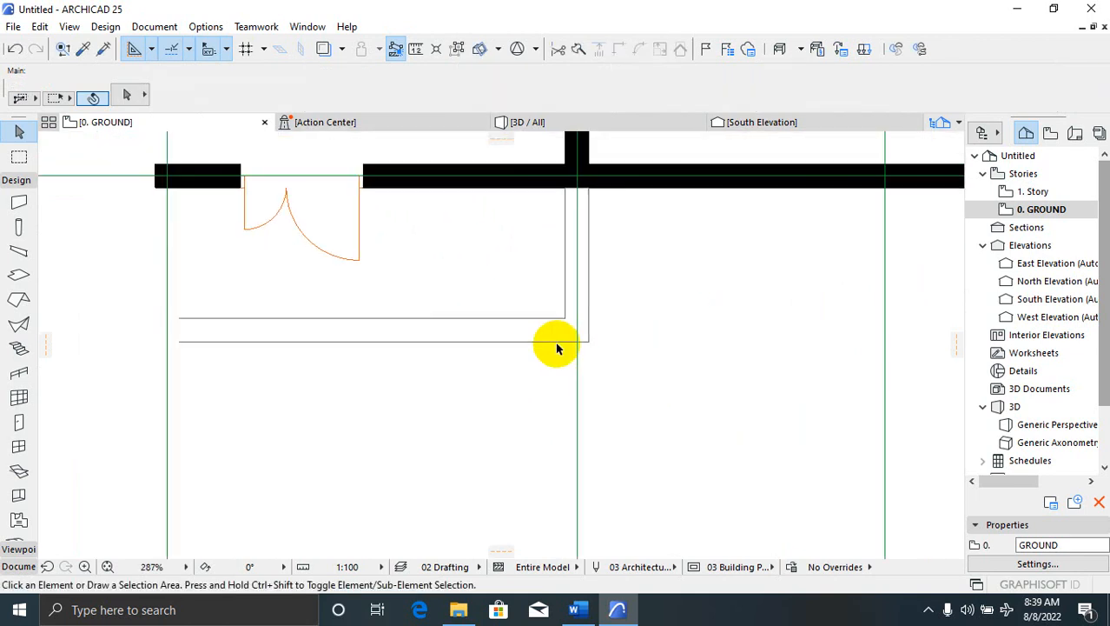
scroll(560, 340, down, 4)
scroll(340, 313, down, 3)
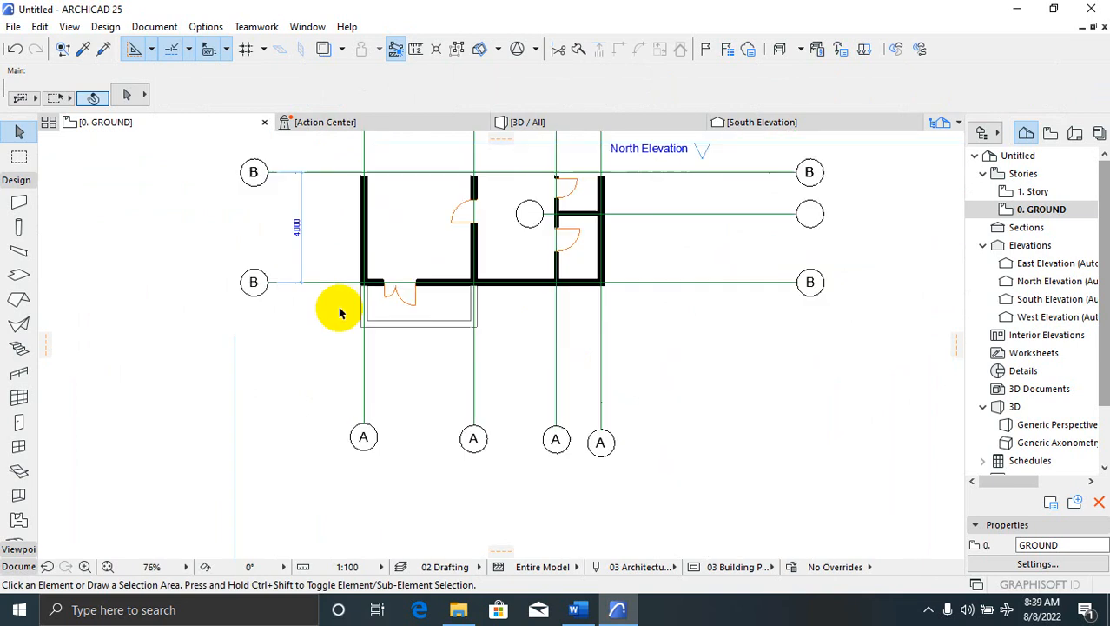
scroll(339, 313, down, 1)
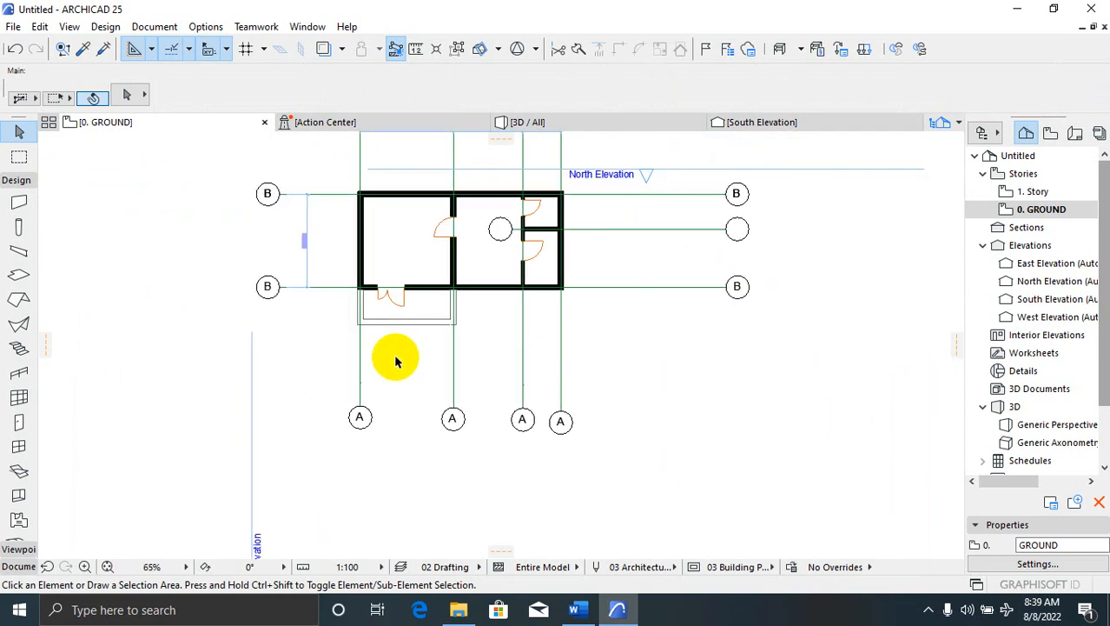
scroll(366, 304, up, 6)
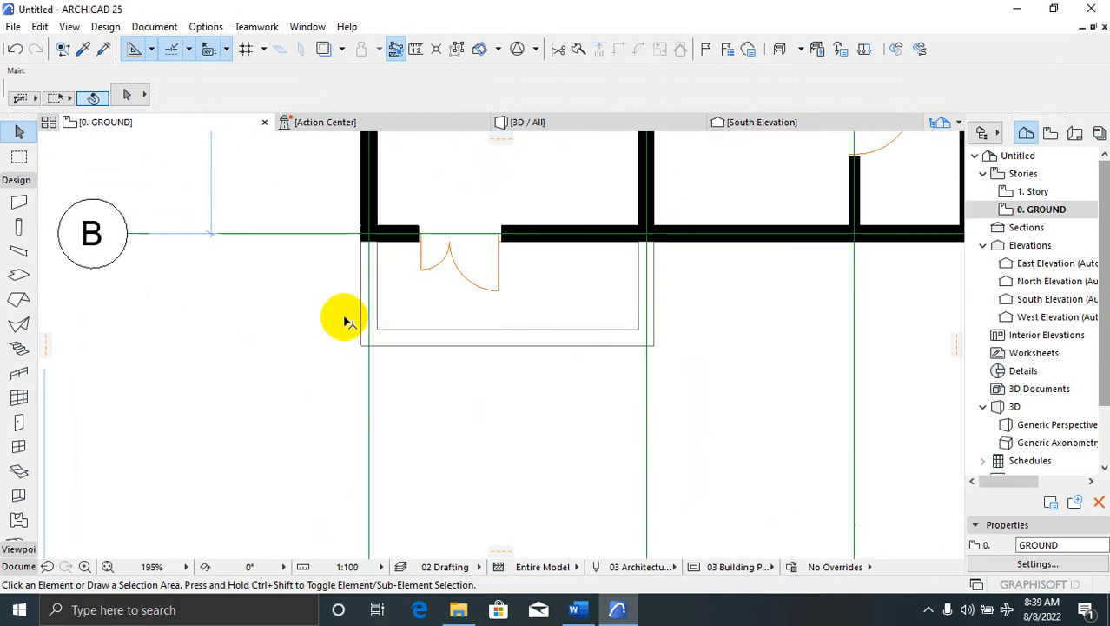
click(317, 250)
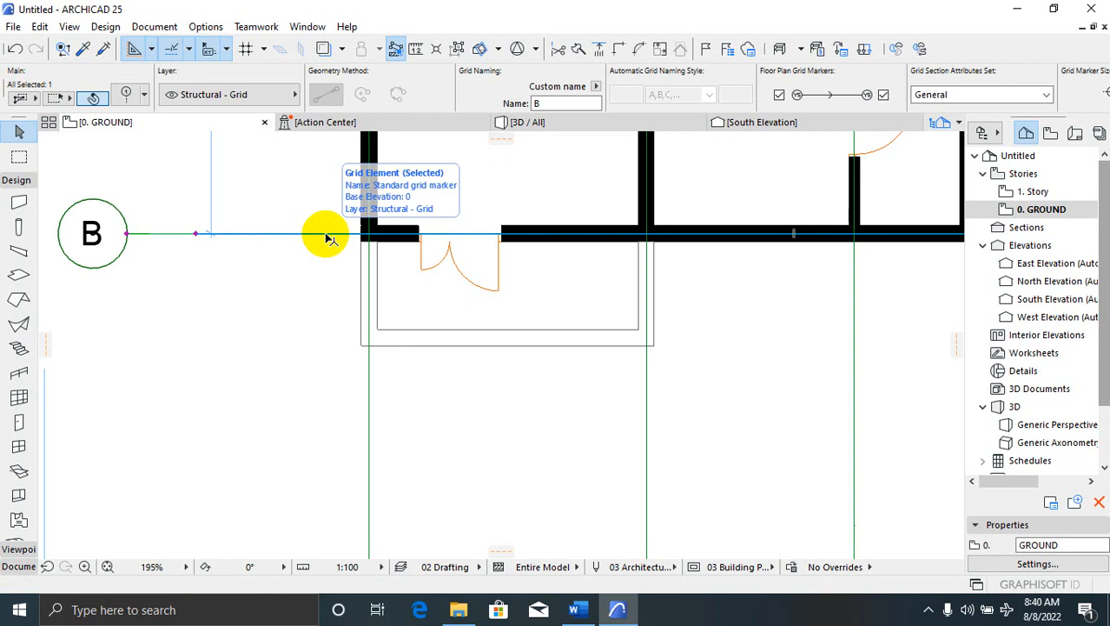
Drag a copy of grid line B down to the porch's front edge
right_click(329, 238)
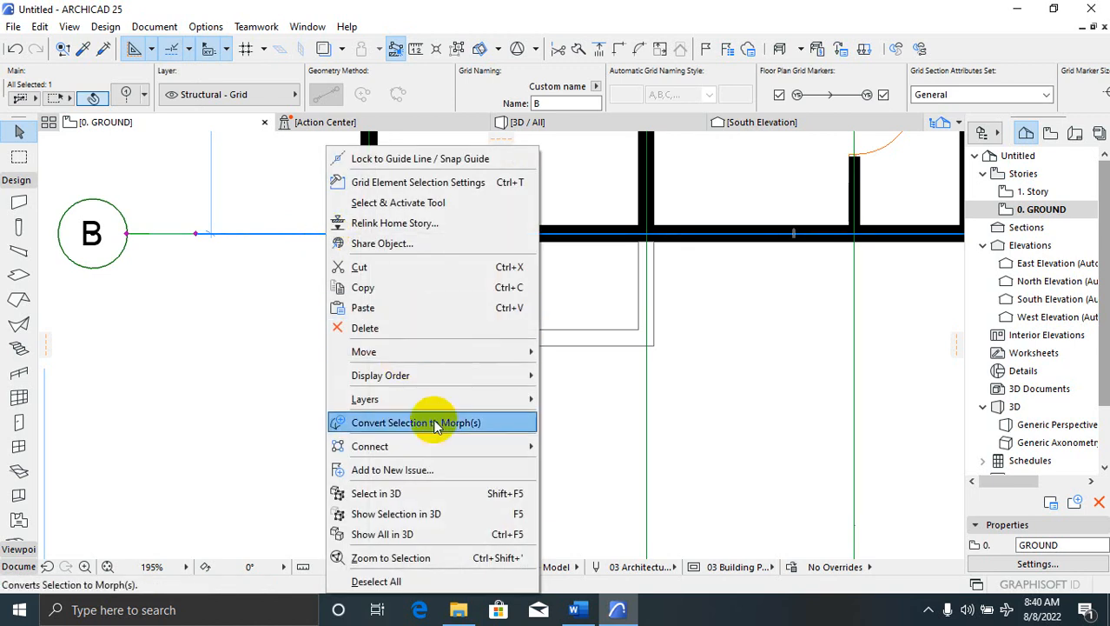
mouse_move(496, 352)
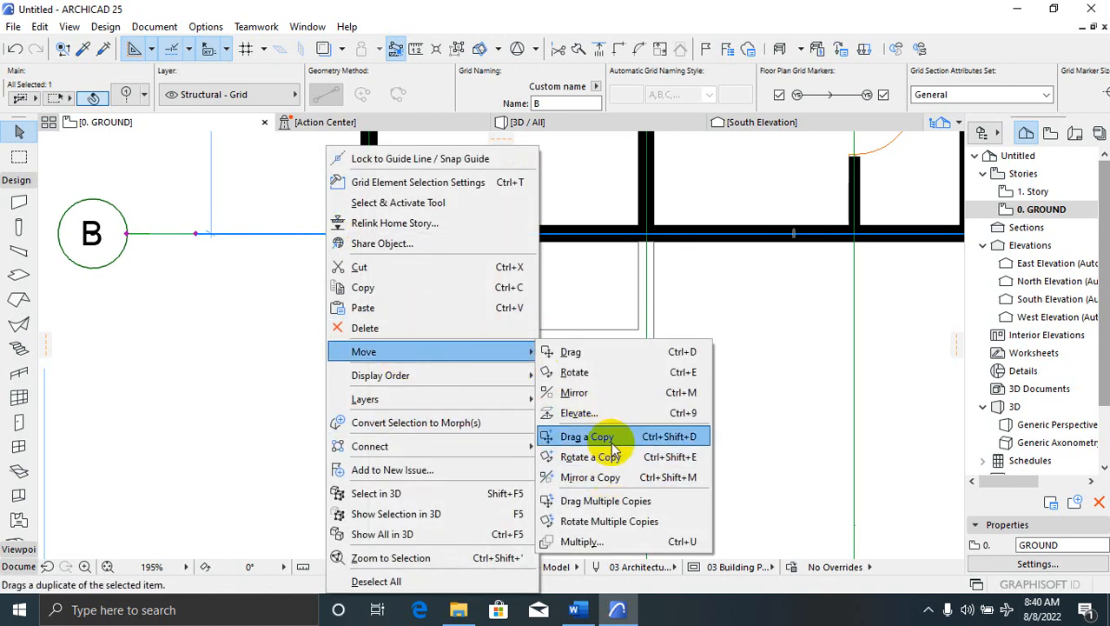
click(612, 431)
click(571, 266)
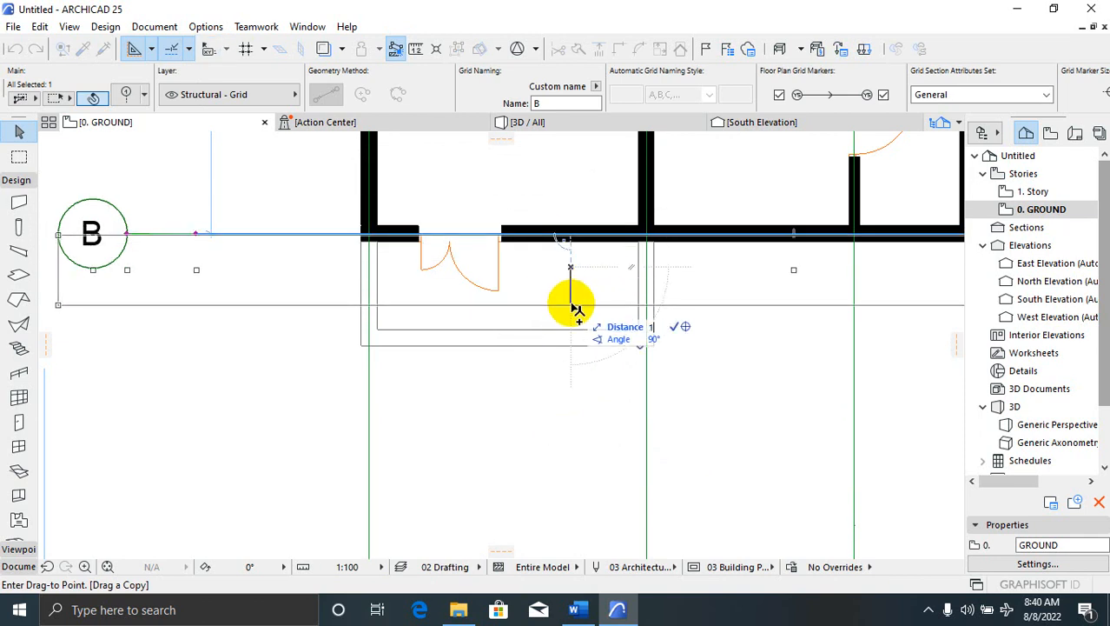
key(Return)
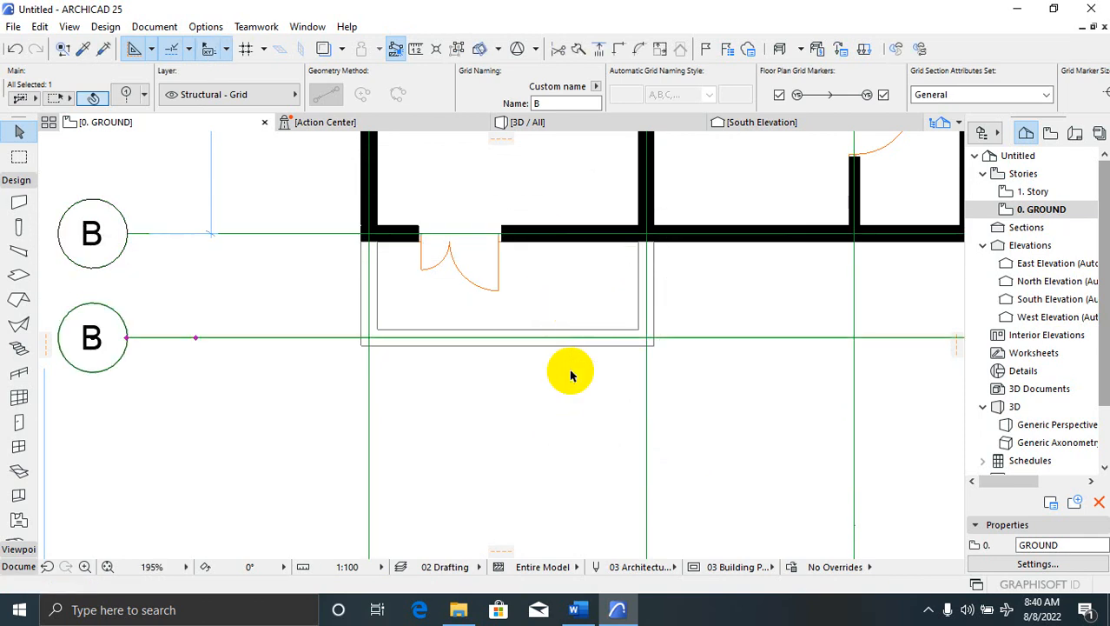
click(392, 375)
scroll(392, 349, up, 1)
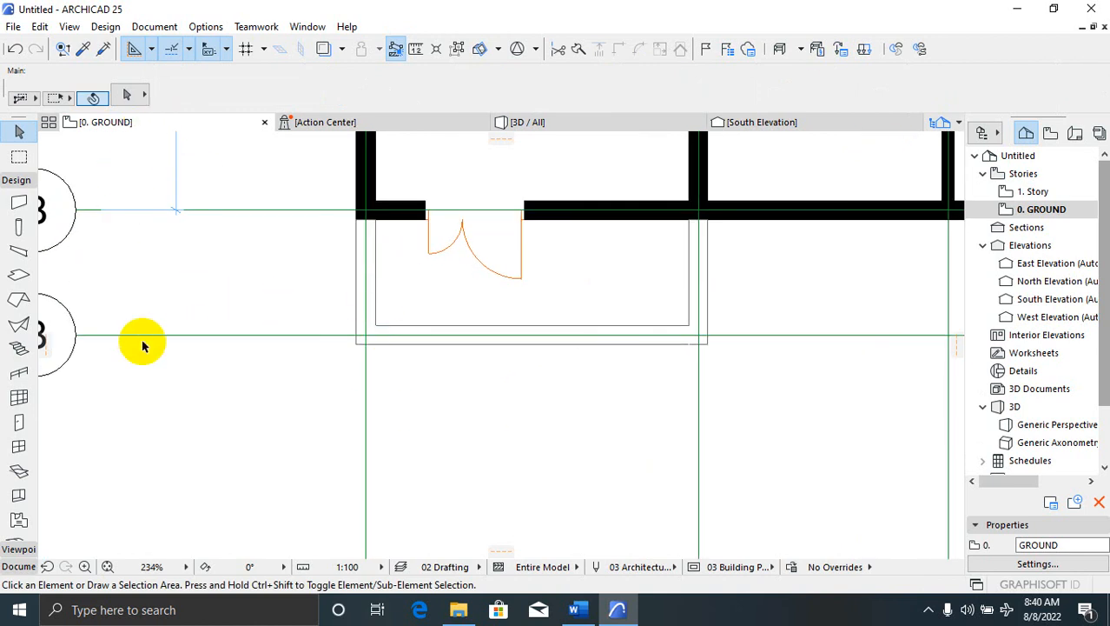
click(18, 374)
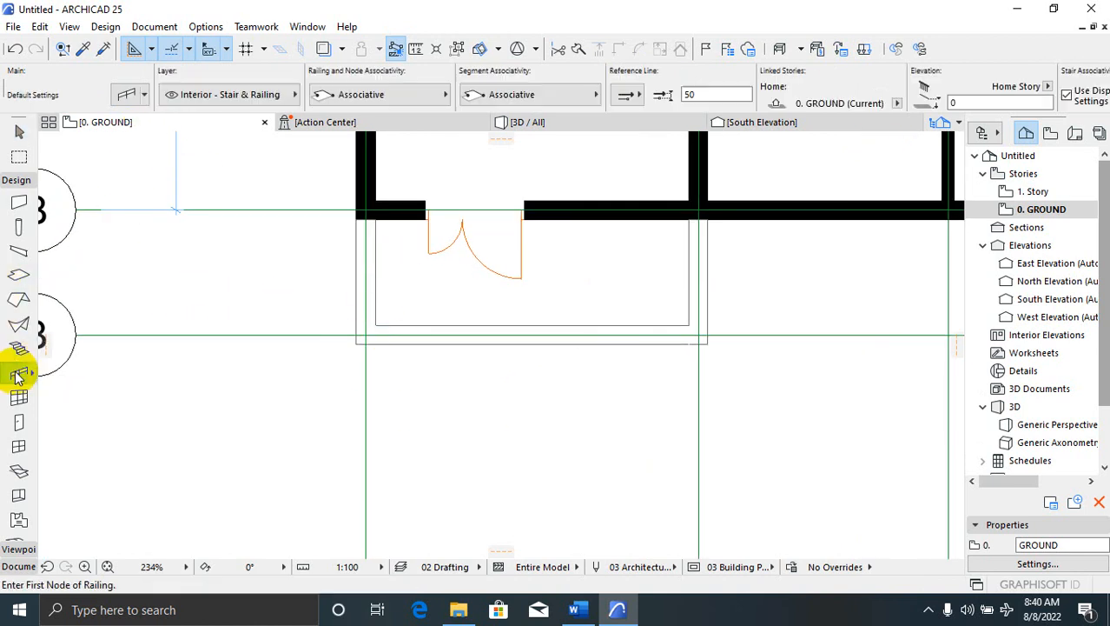
click(129, 96)
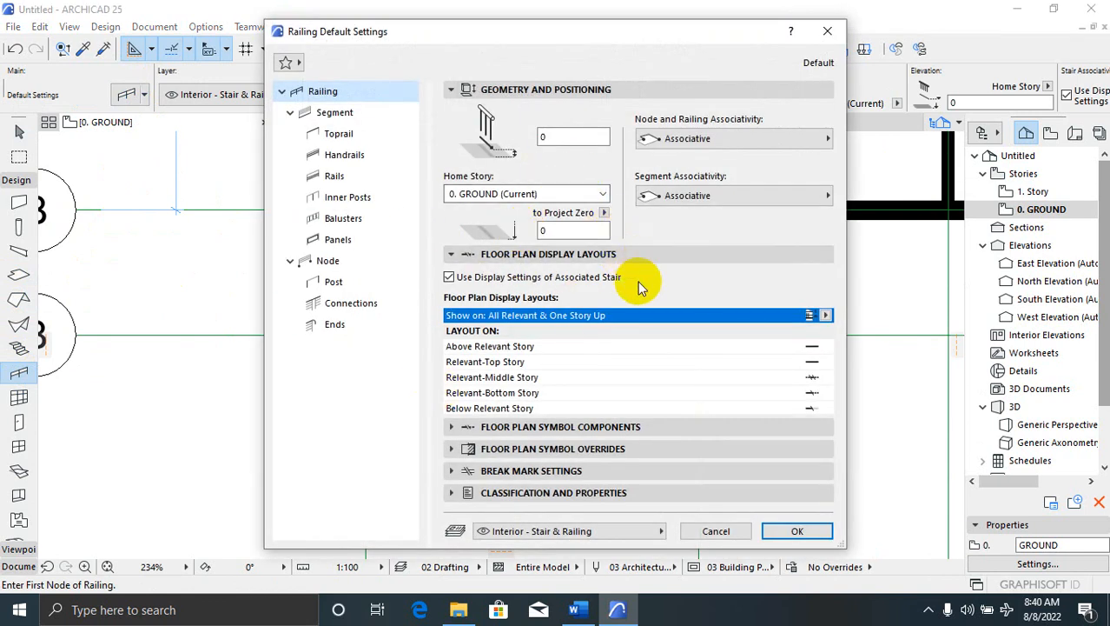
click(793, 532)
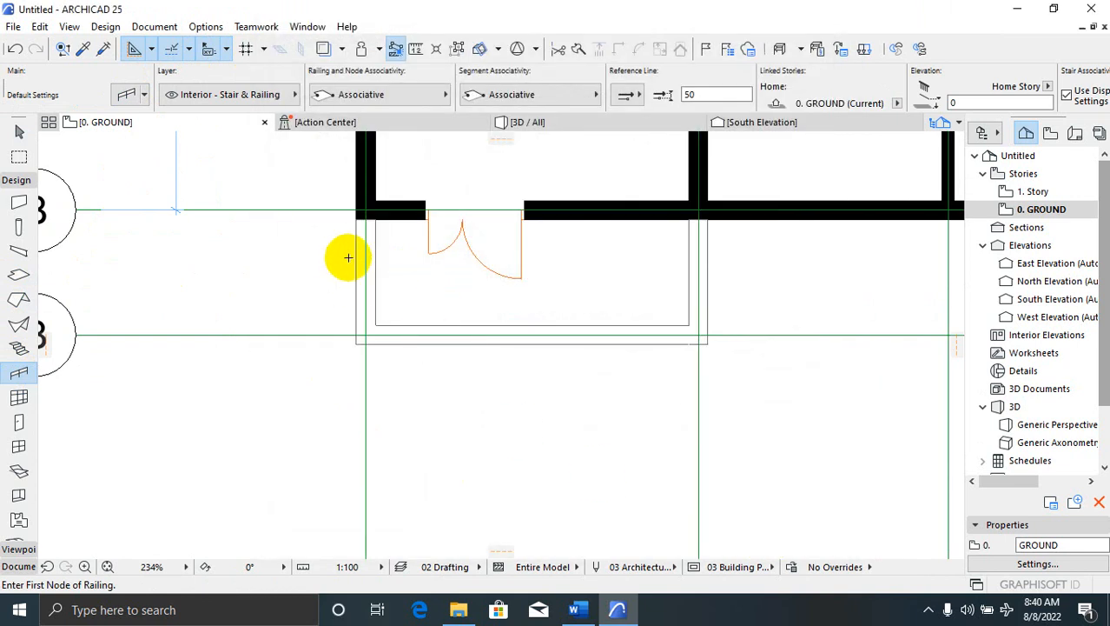
scroll(357, 231, up, 2)
click(368, 204)
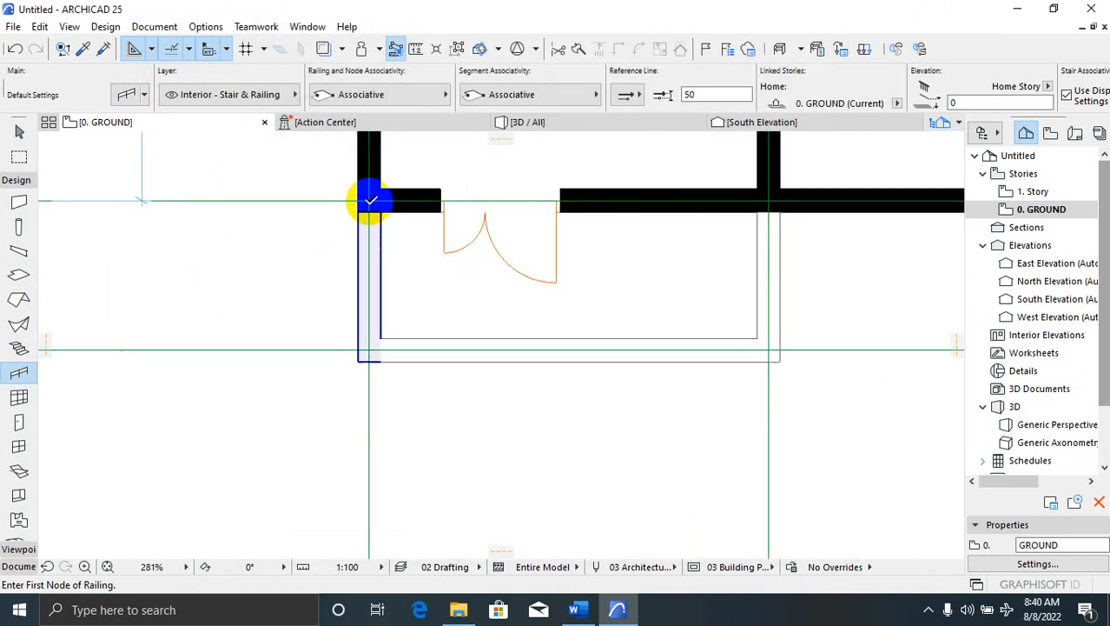
click(372, 348)
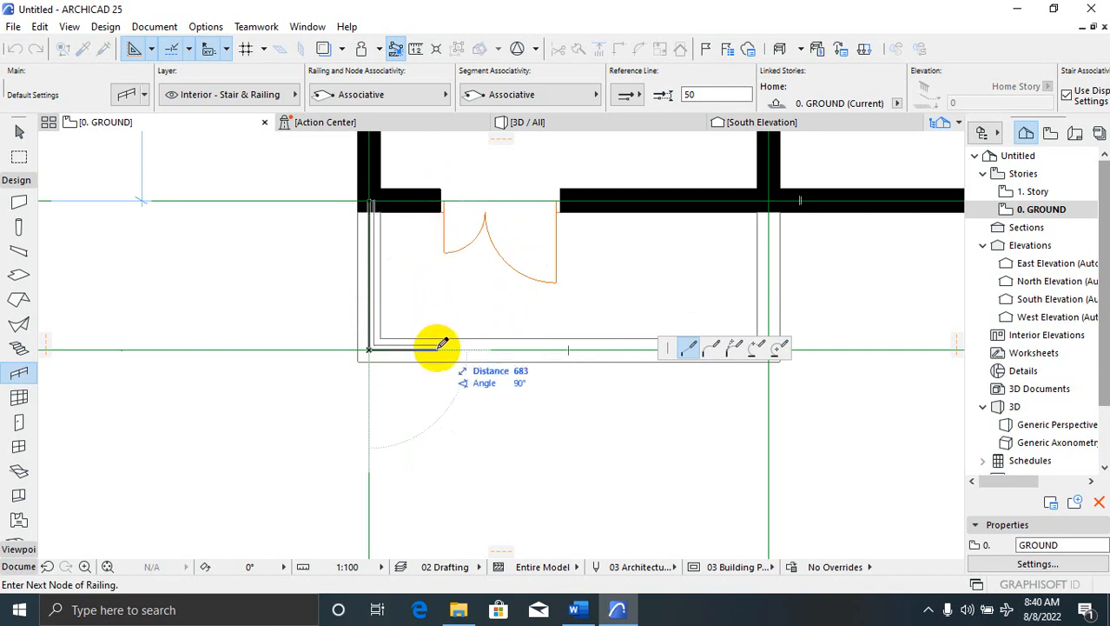
click(438, 349)
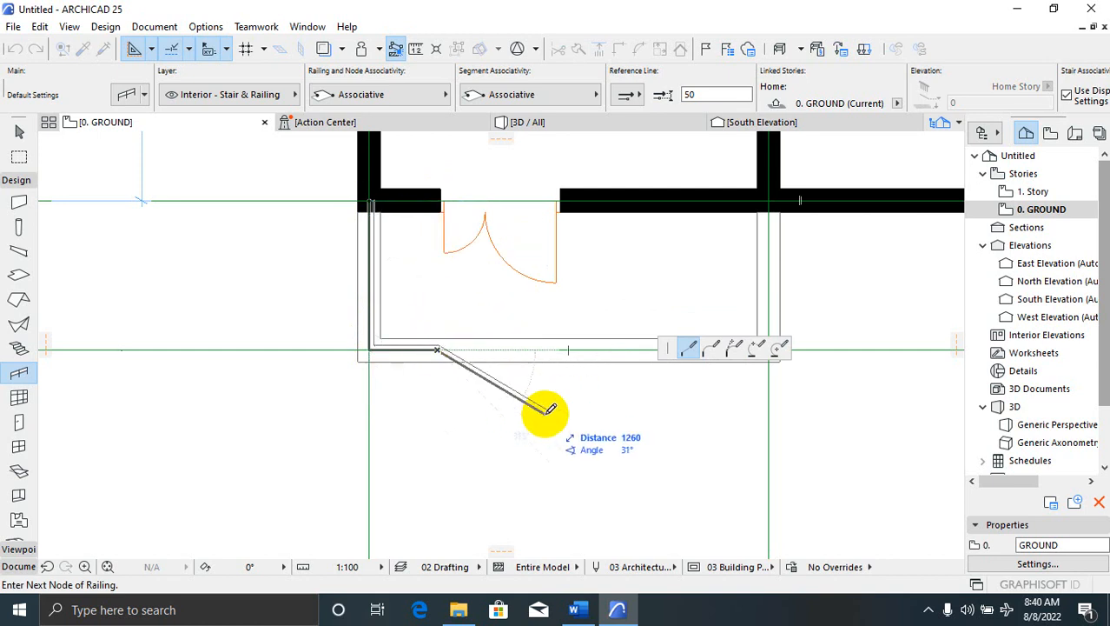
key(Escape)
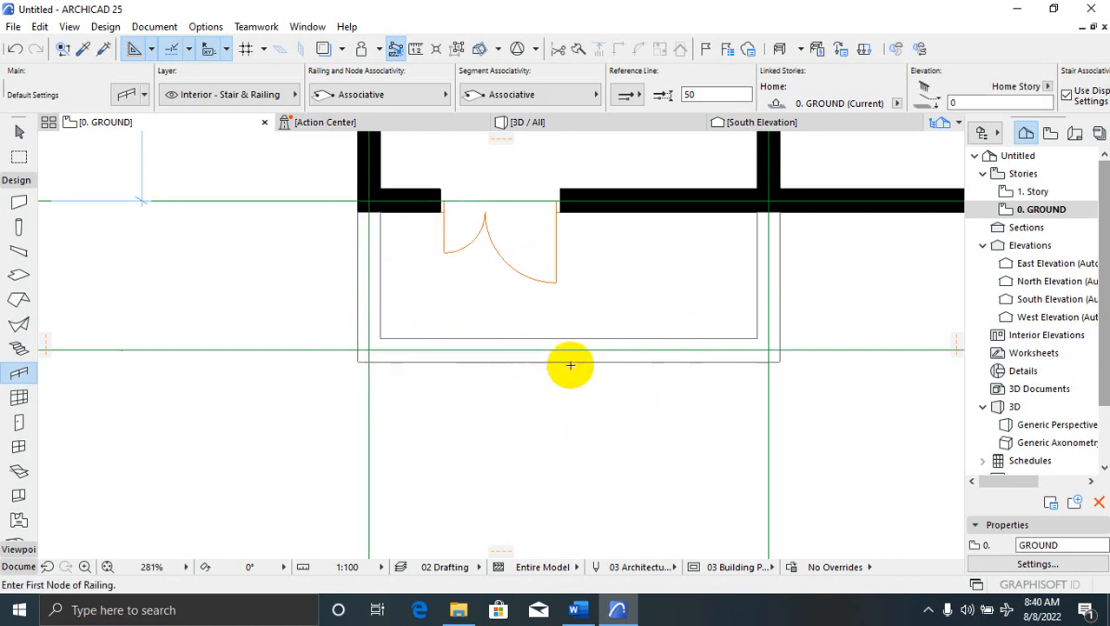
click(769, 197)
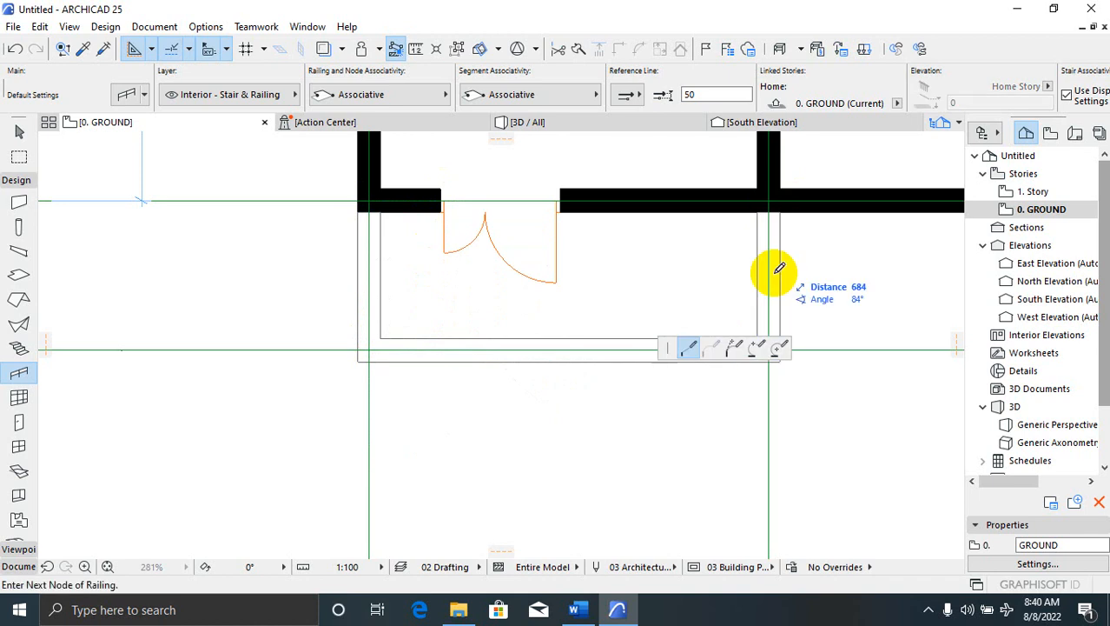
double_click(768, 197)
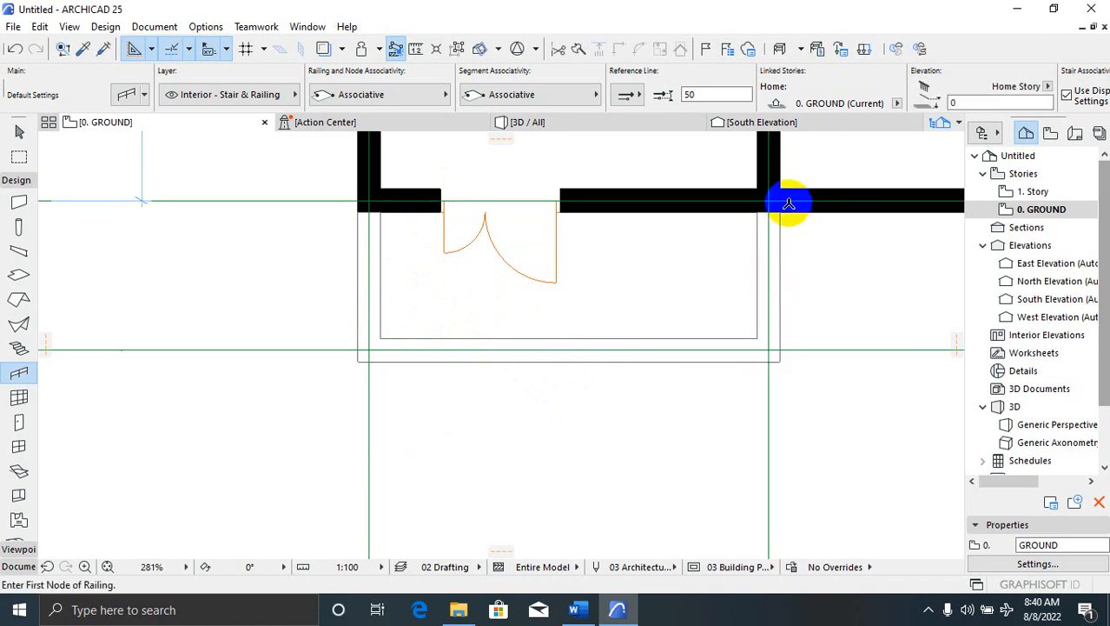
click(769, 199)
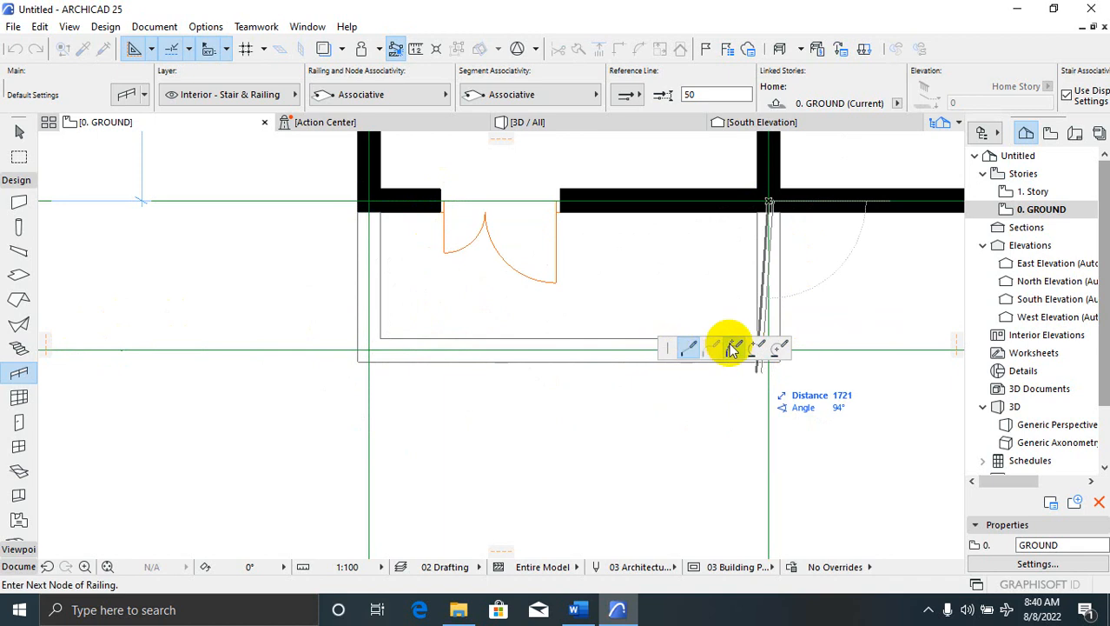
double_click(773, 349)
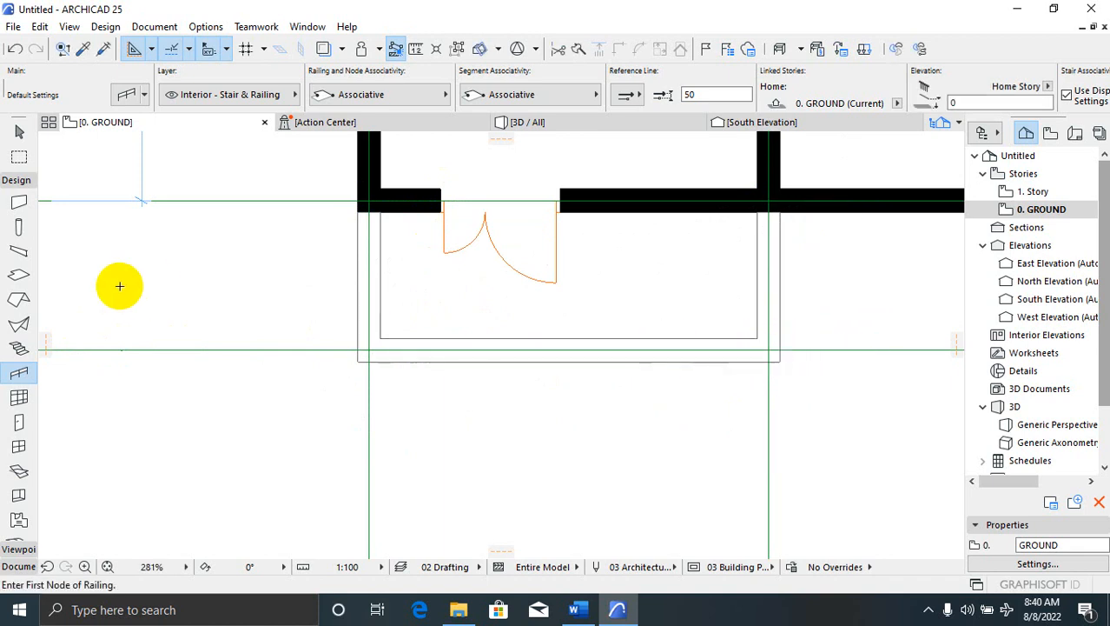
click(769, 199)
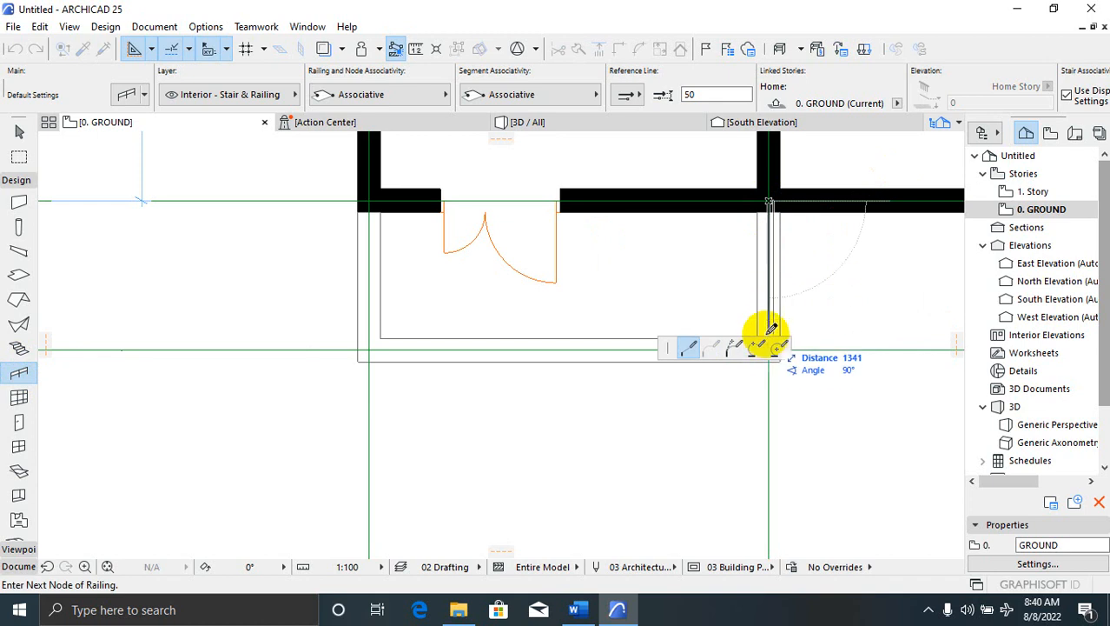
click(766, 348)
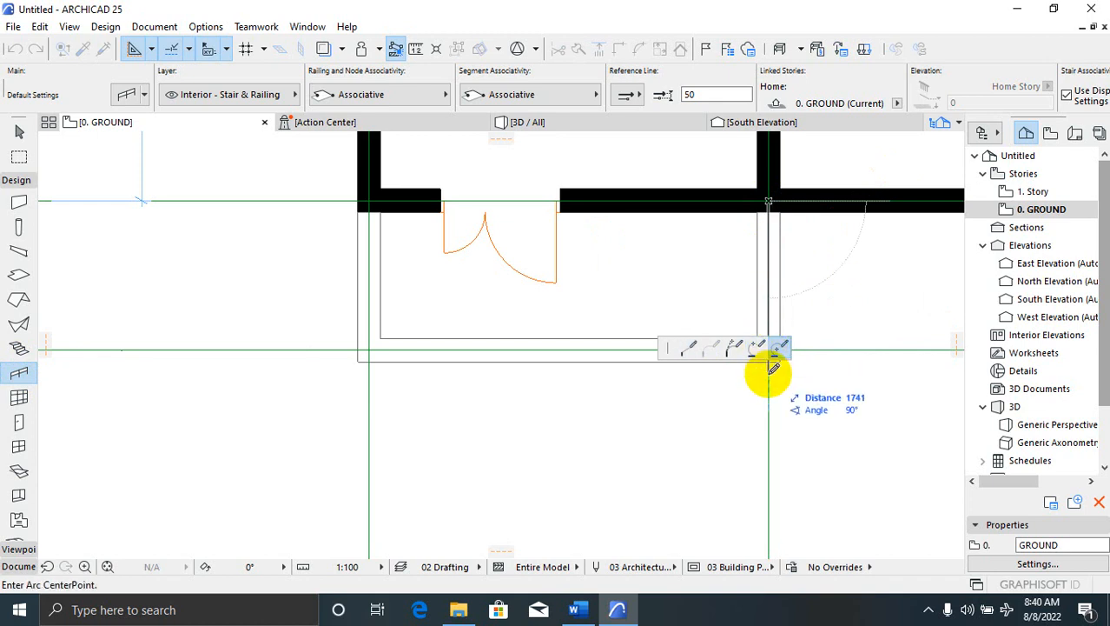
click(695, 351)
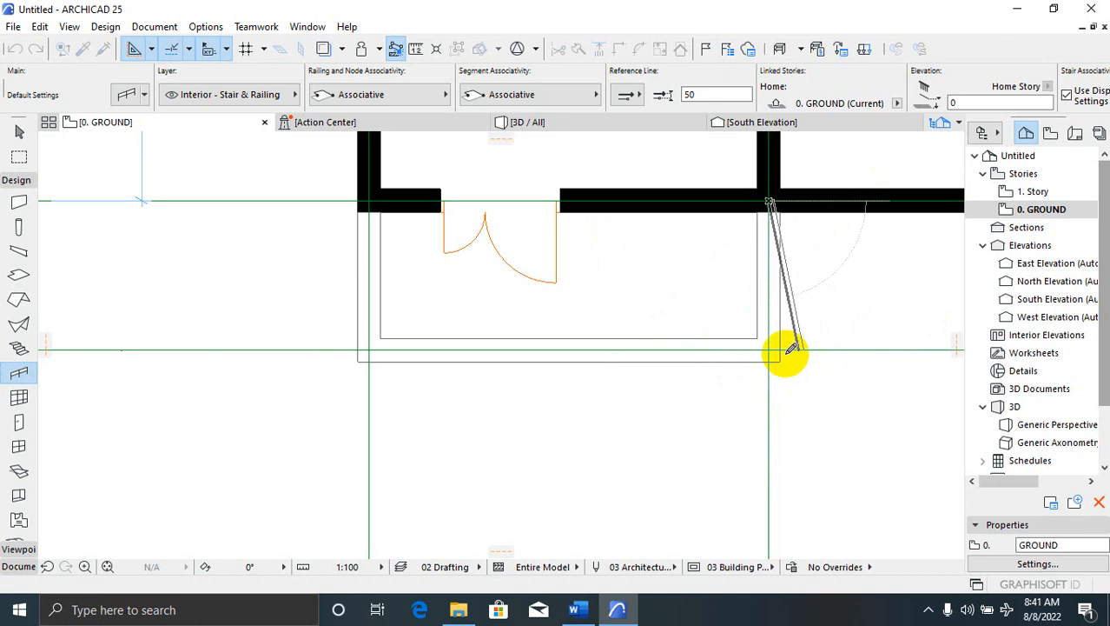
key(Escape)
click(769, 349)
key(Escape)
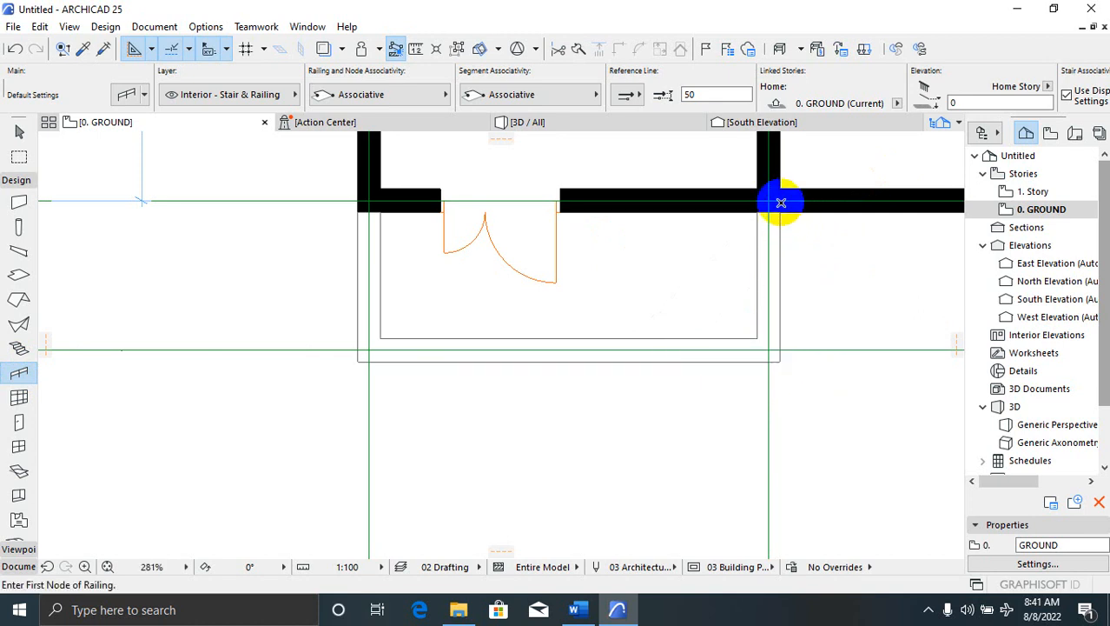
click(770, 201)
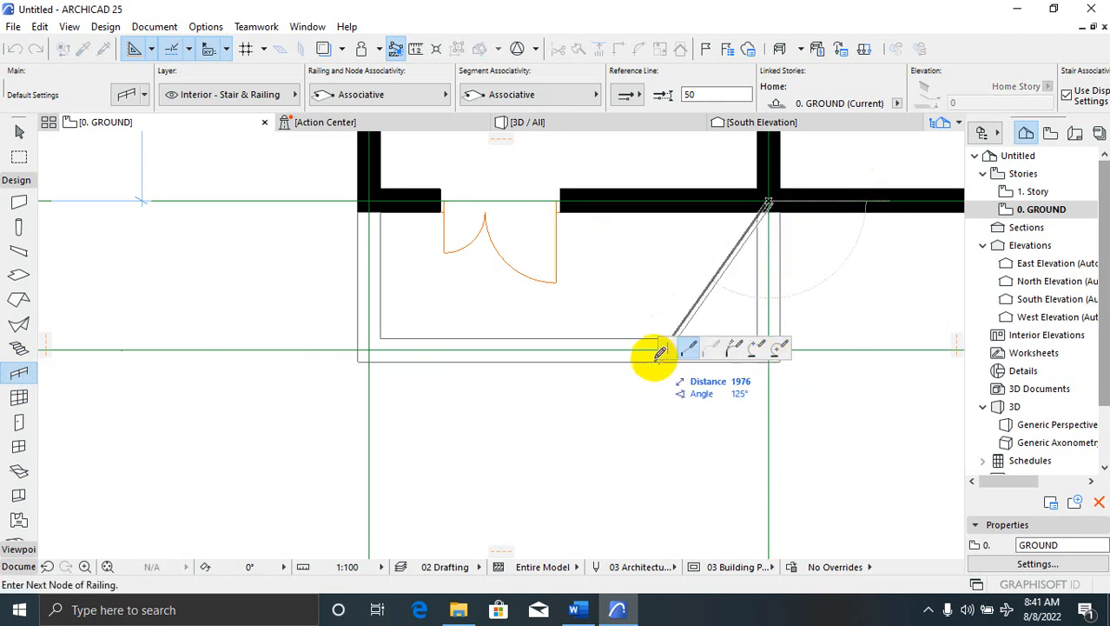
scroll(822, 358, up, 2)
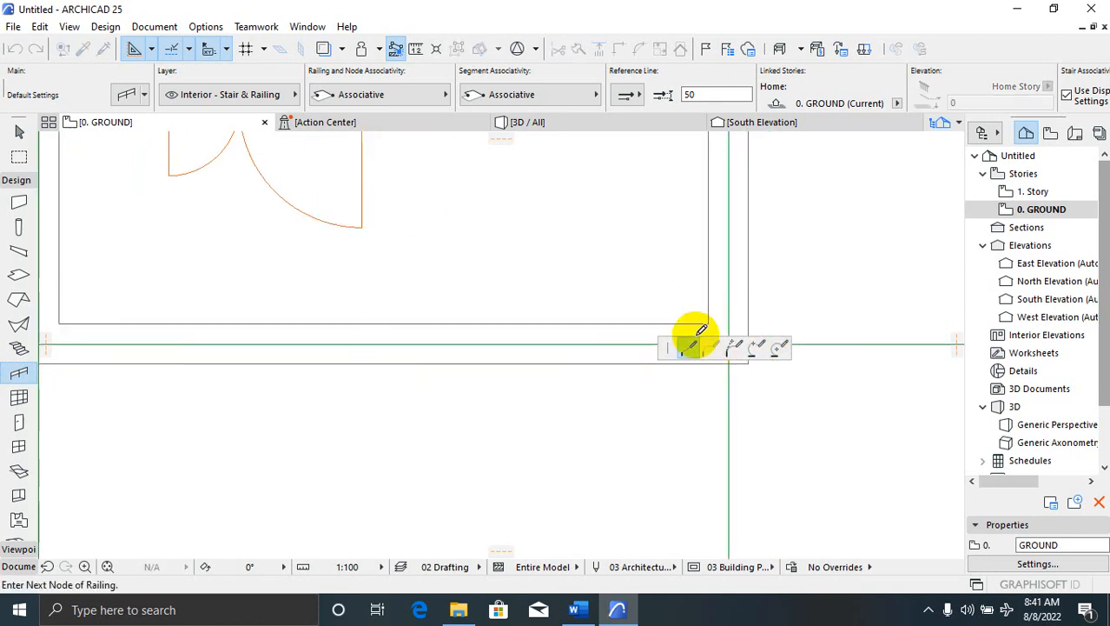
scroll(582, 296, down, 2)
scroll(622, 309, up, 1)
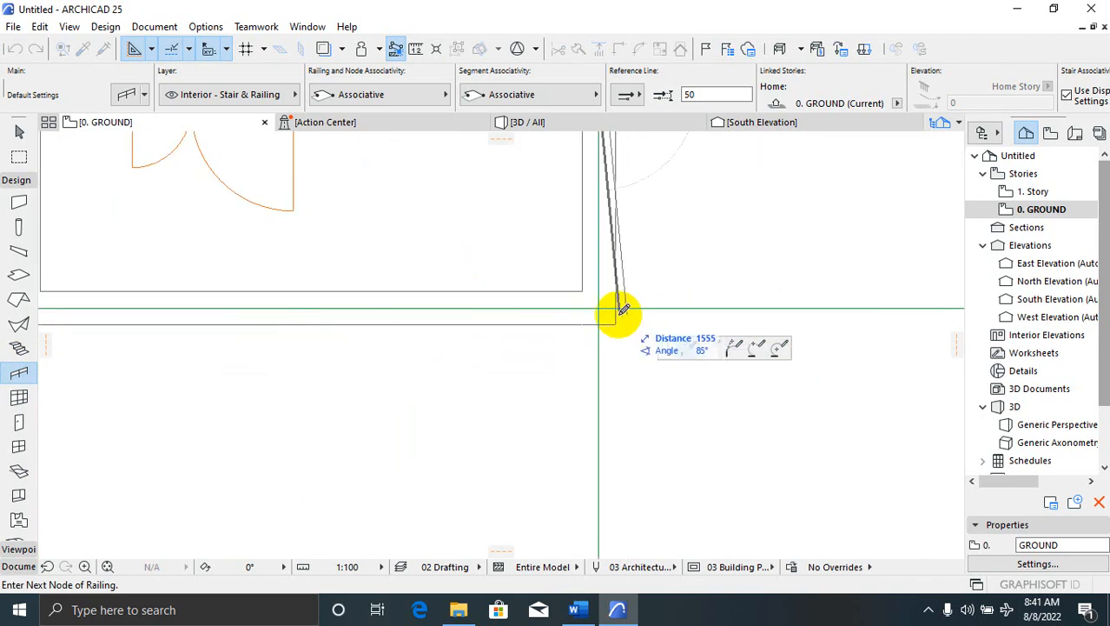
click(597, 308)
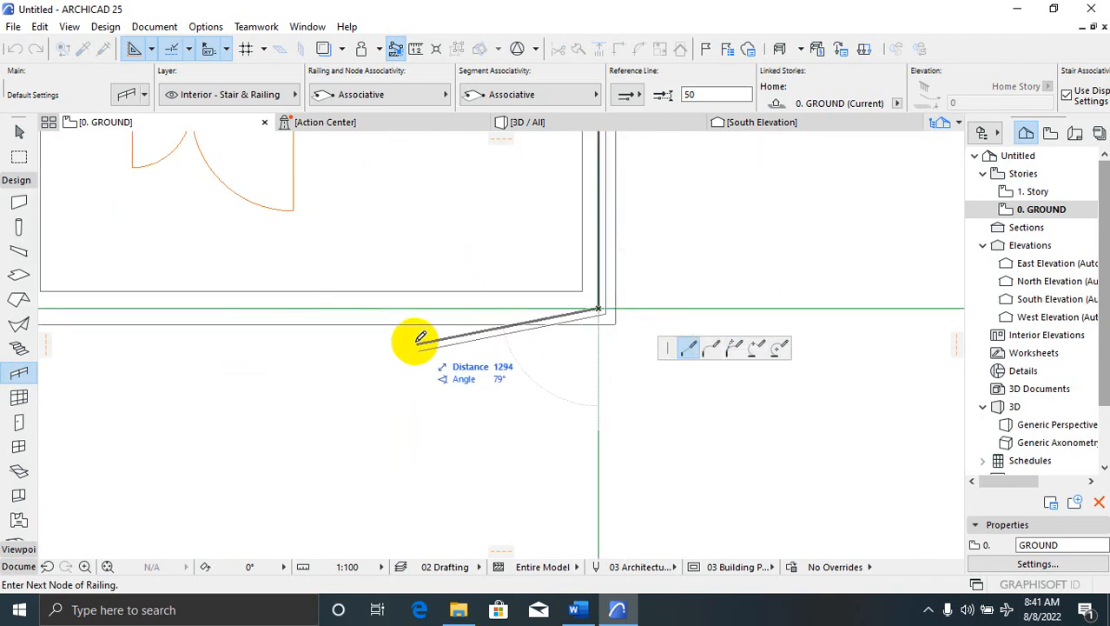
scroll(580, 352, down, 2)
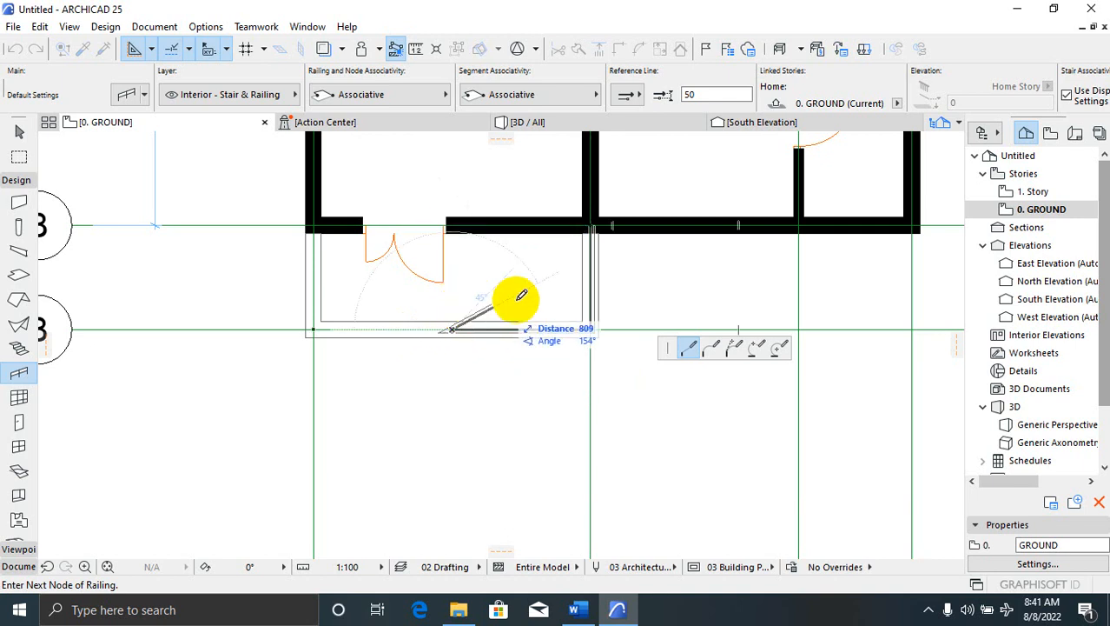
scroll(573, 313, down, 1)
key(Escape)
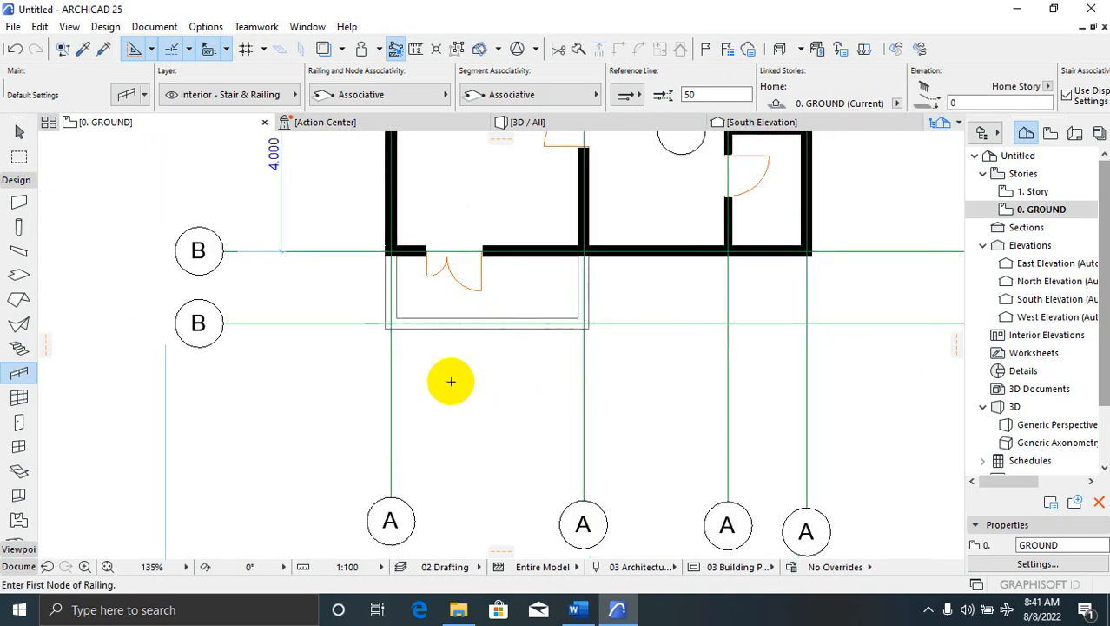
In the 3D view, draw a railing along the porch's left wall top to the door opening
click(562, 124)
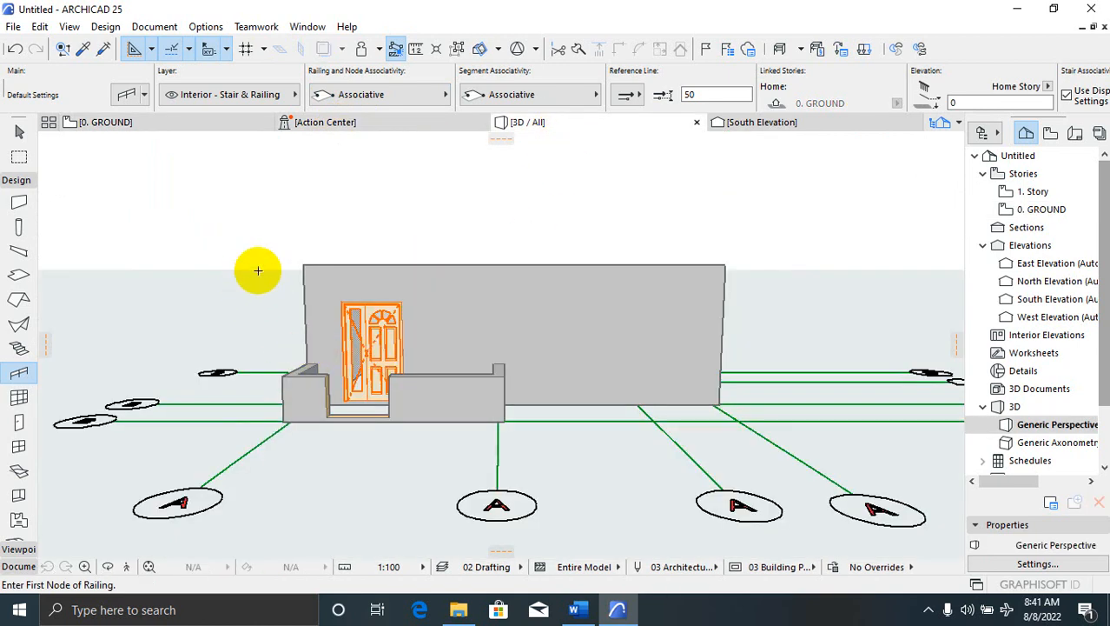
key(Escape)
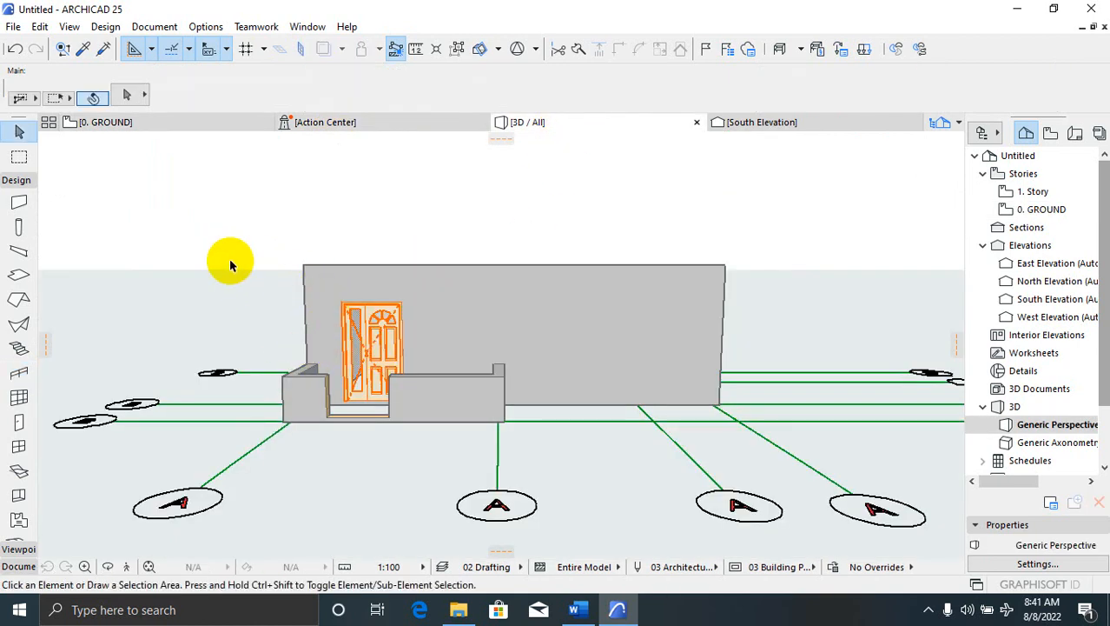
click(24, 372)
scroll(316, 359, up, 6)
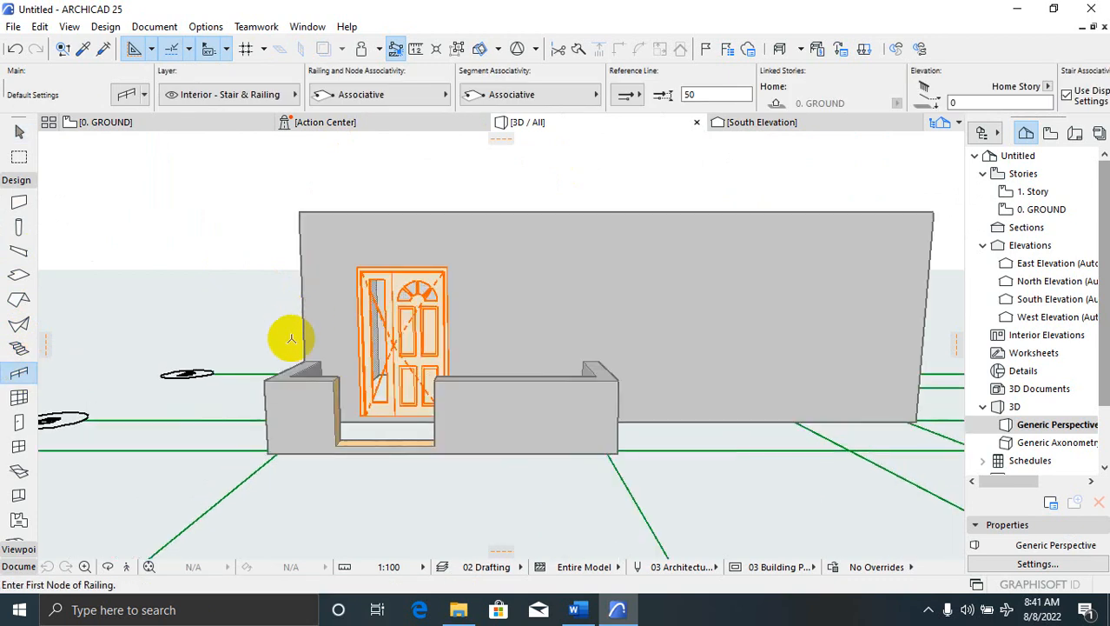
click(330, 362)
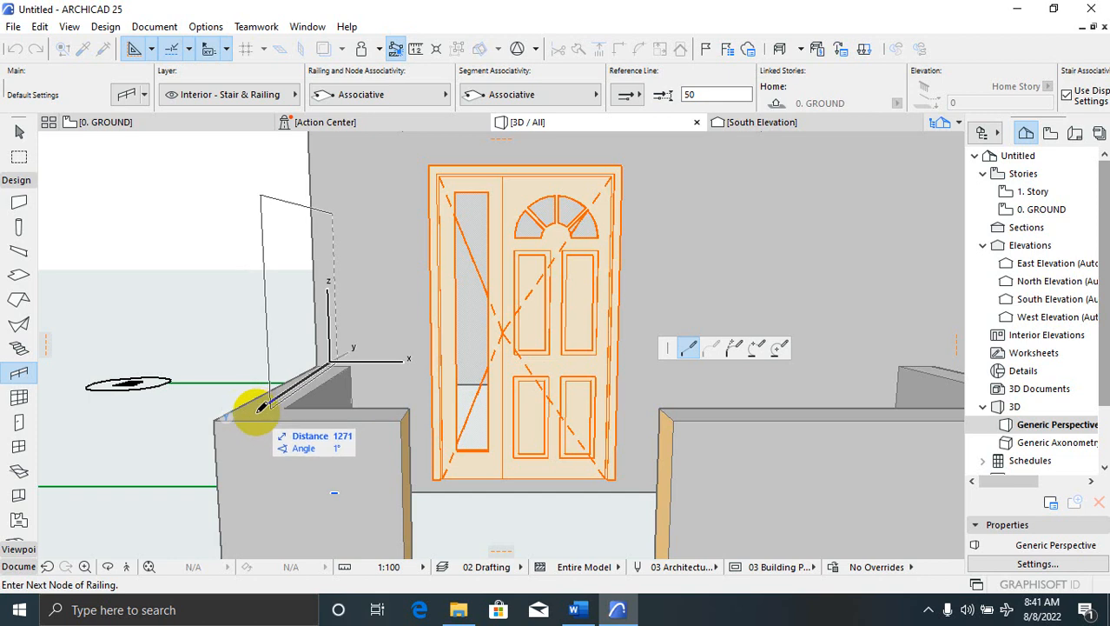
click(260, 408)
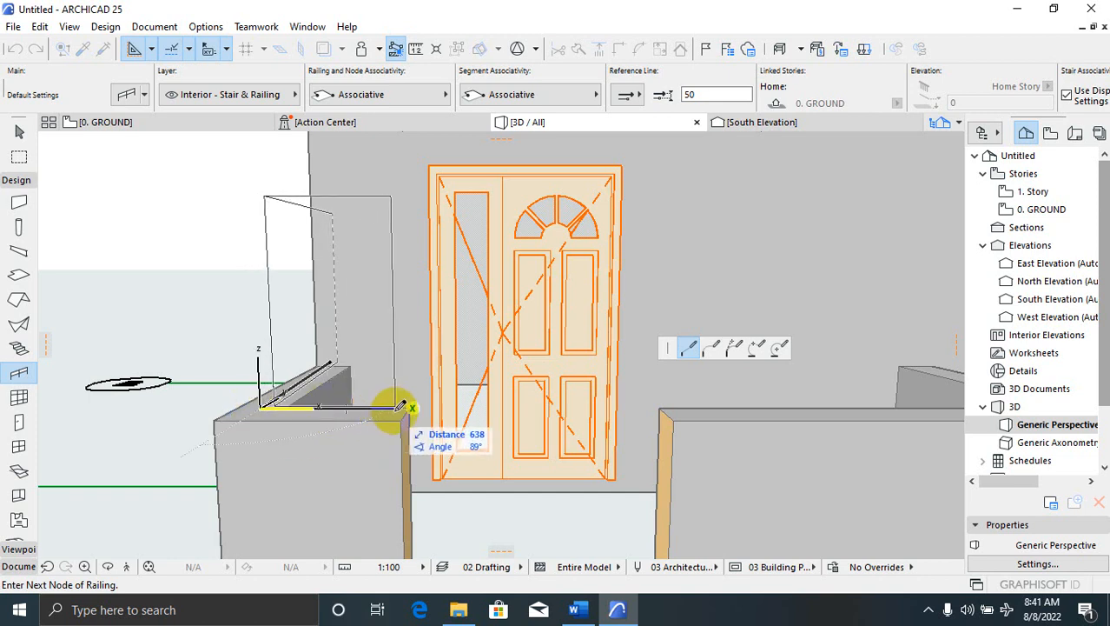
scroll(191, 356, down, 3)
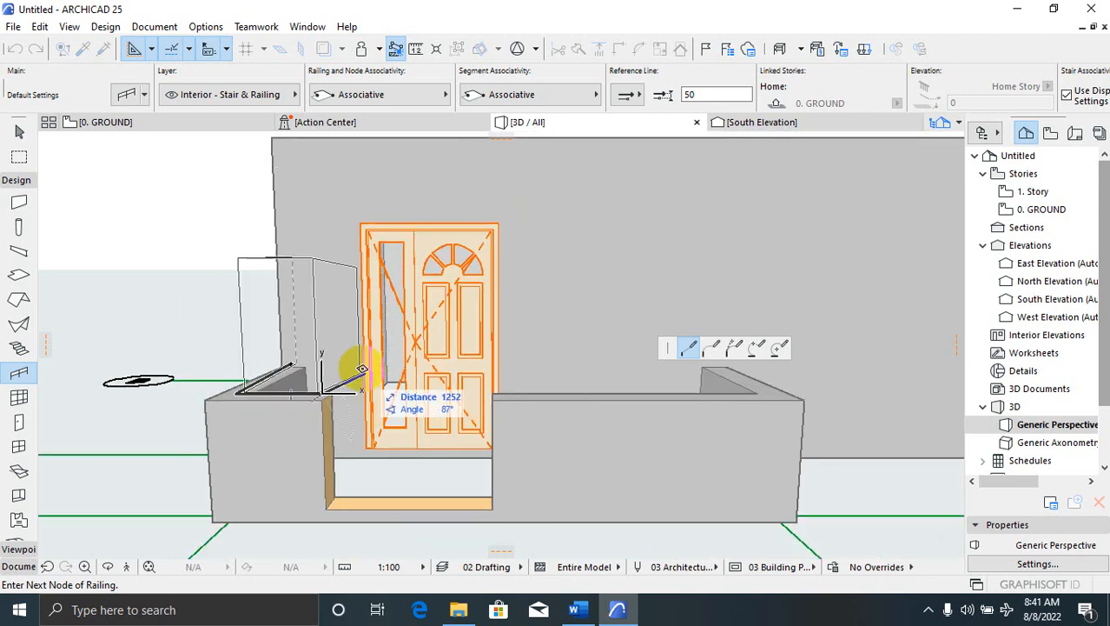
scroll(362, 370, up, 1)
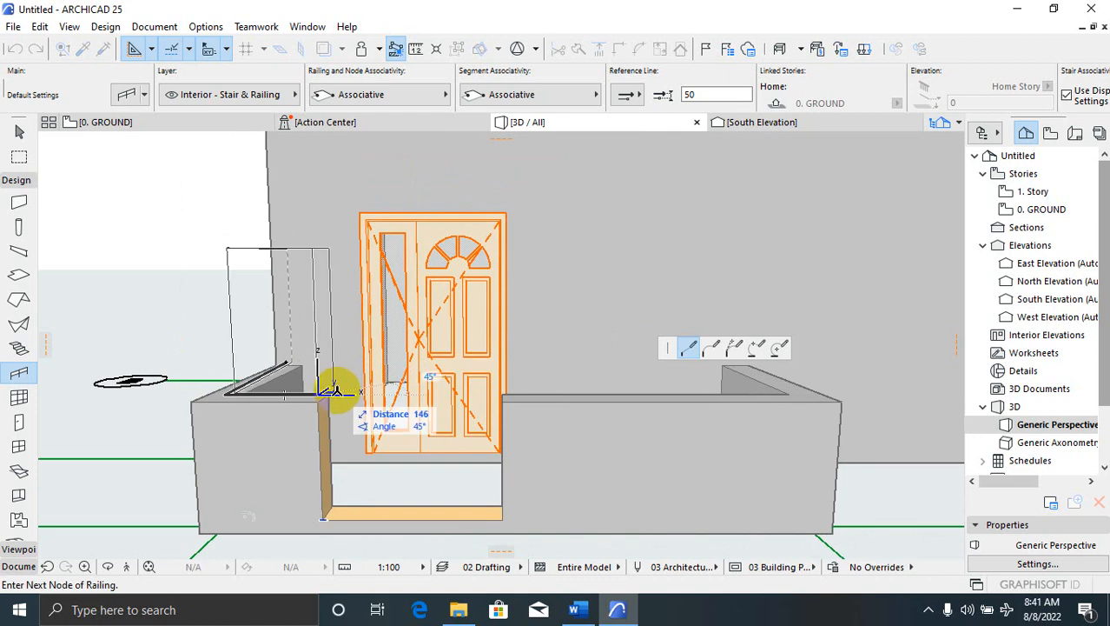
scroll(324, 391, up, 1)
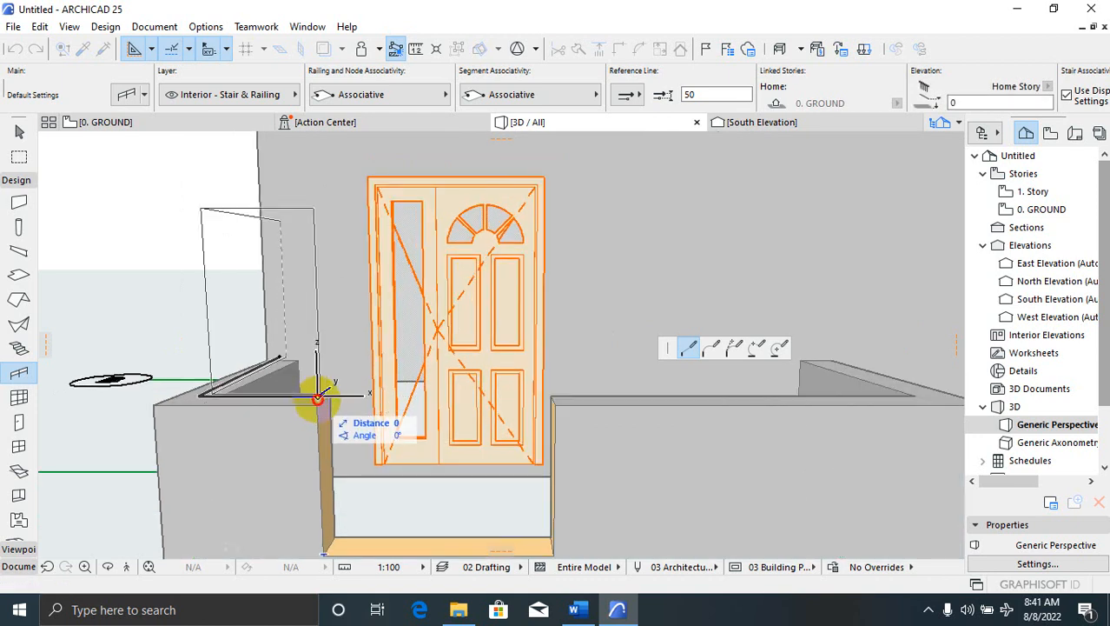
double_click(318, 398)
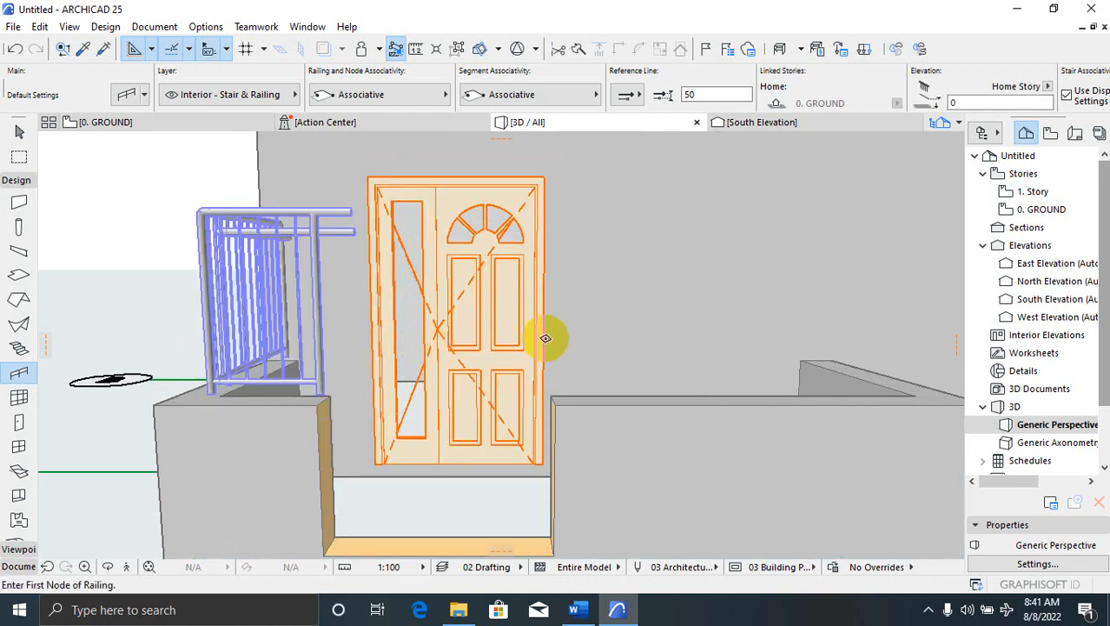
Go back to the 0. GROUND floor plan
scroll(545, 338, down, 2)
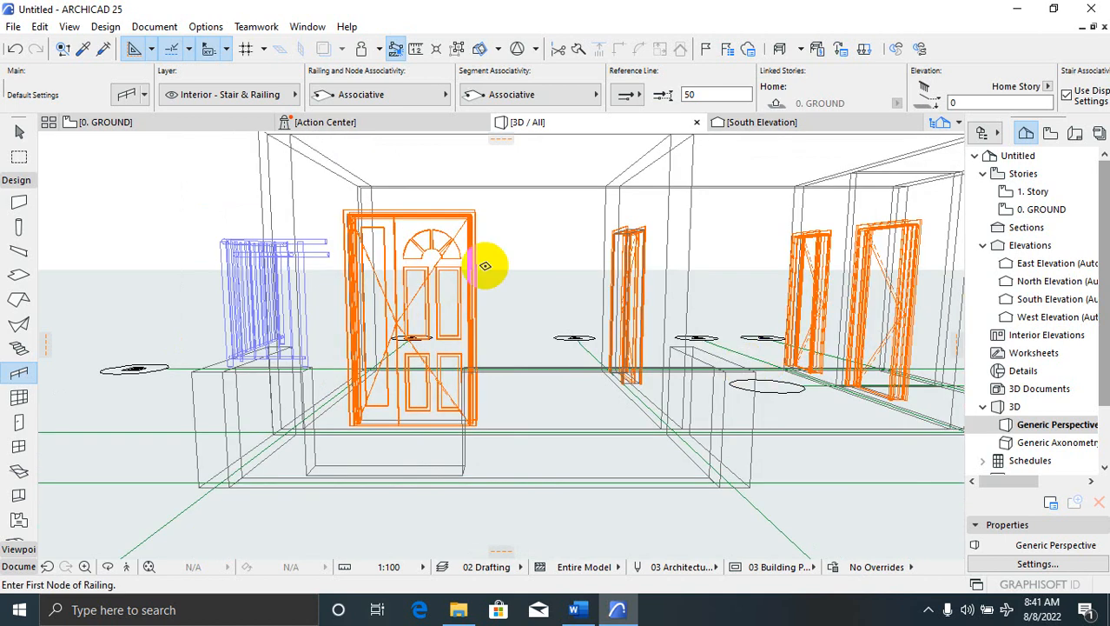
scroll(407, 248, up, 1)
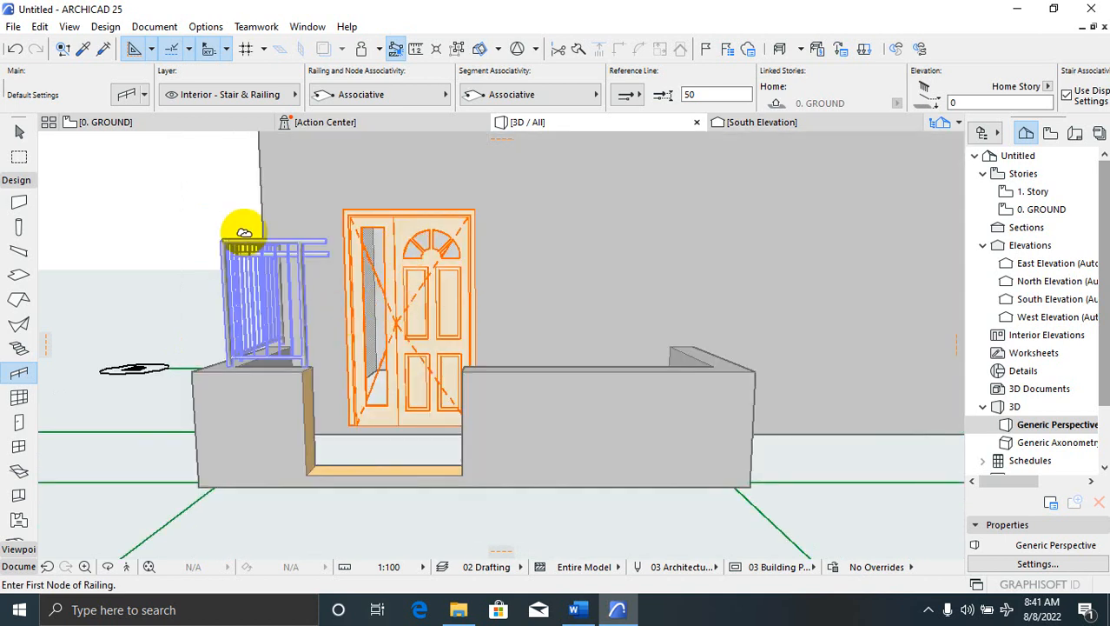
click(201, 124)
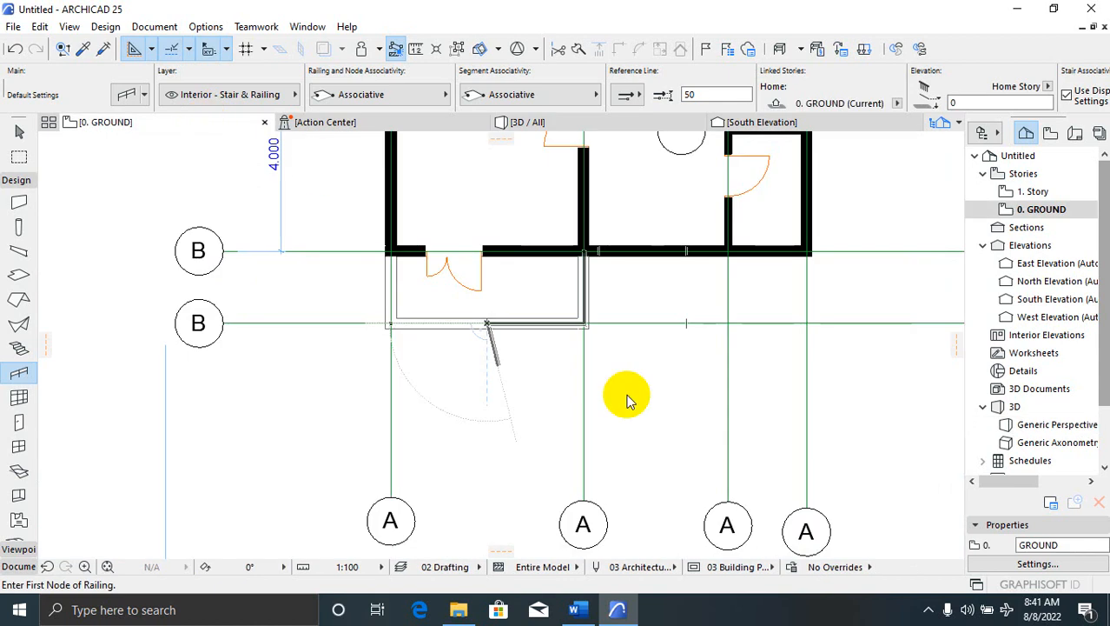
Delete the L-shaped railing from the plan
scroll(424, 365, up, 3)
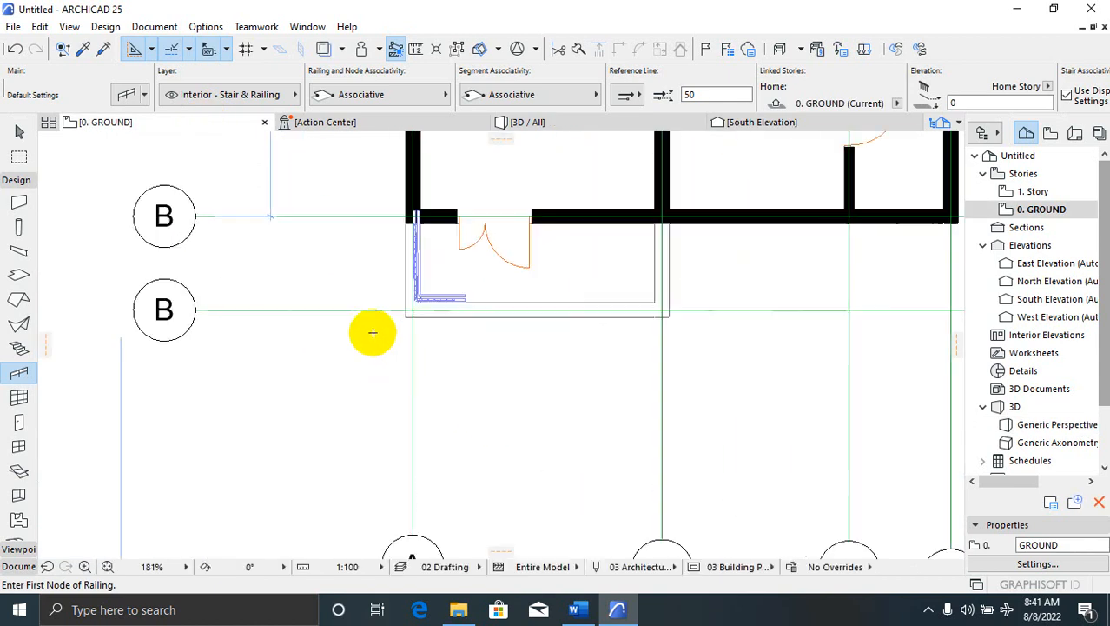
scroll(373, 333, up, 1)
key(Escape)
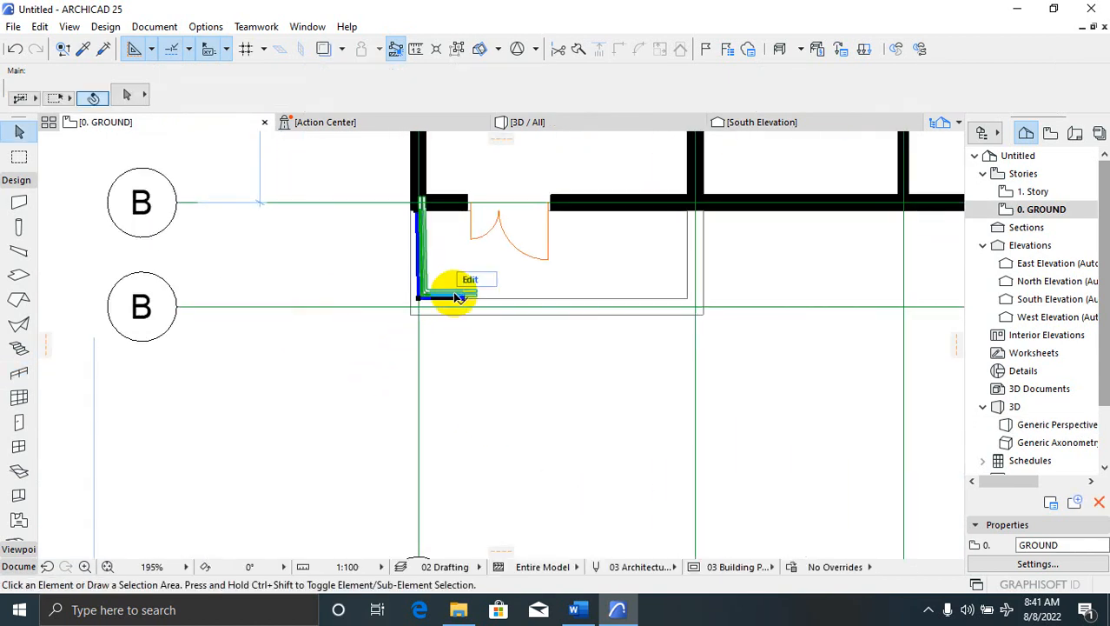
click(459, 297)
key(Delete)
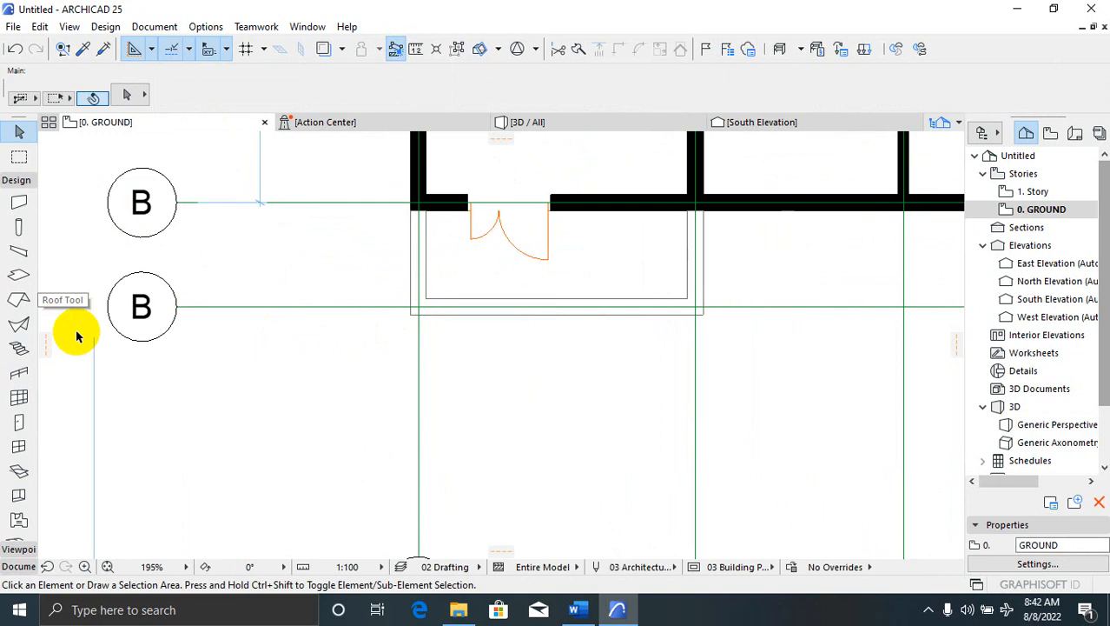
Draw a railing down the porch's left wall and along part of its front
click(19, 371)
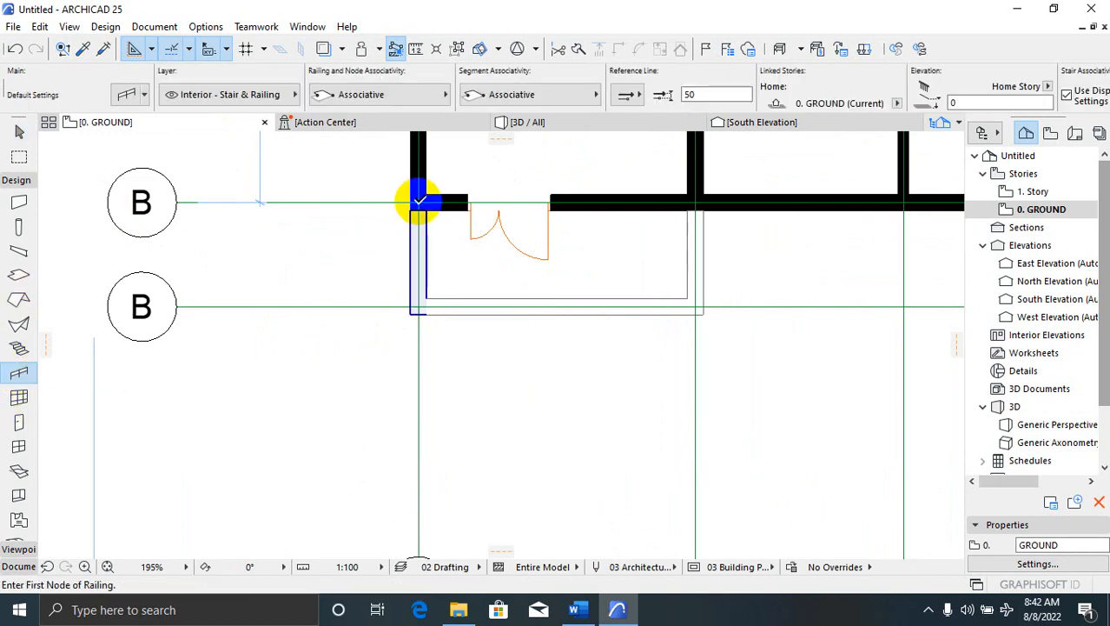
click(419, 200)
click(420, 304)
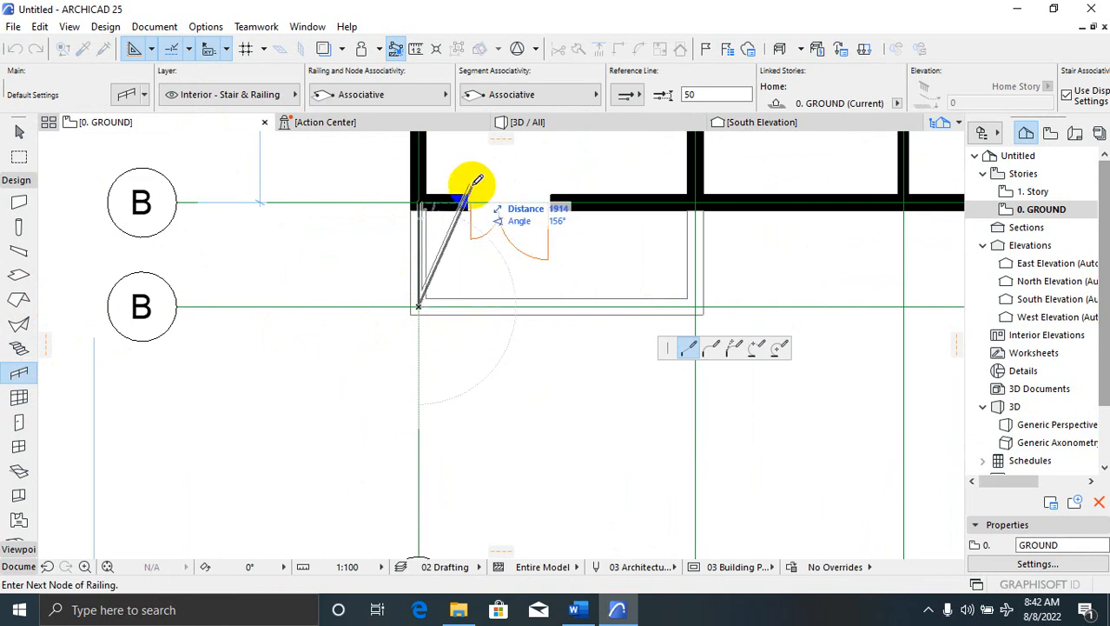
click(472, 303)
click(468, 306)
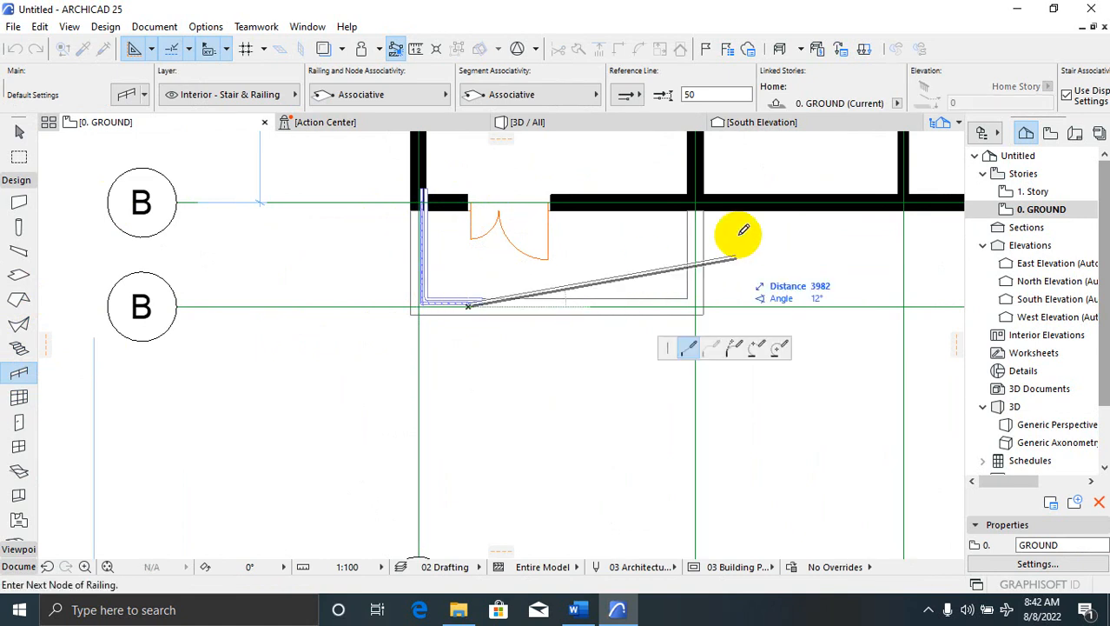
key(Escape)
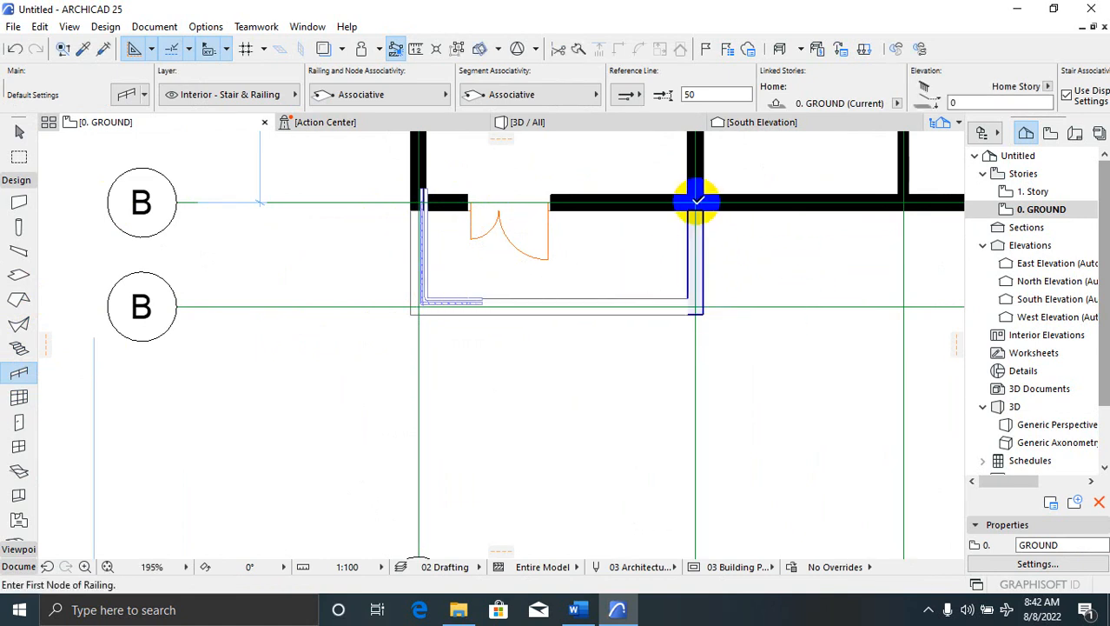
Draw a railing from the porch's right wall corner around to the front
click(697, 202)
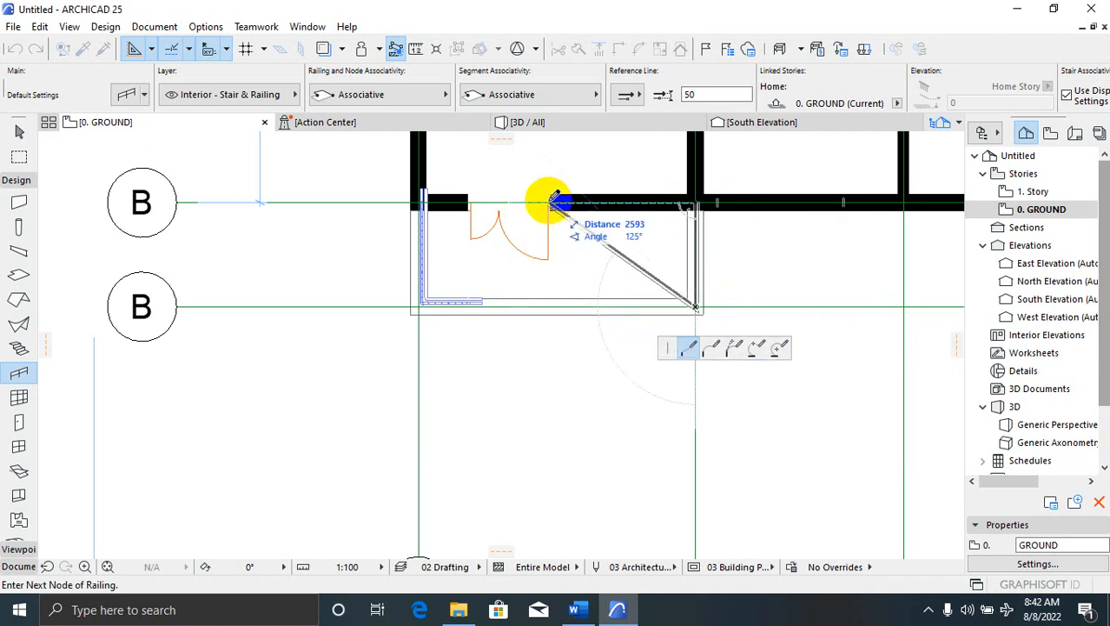
double_click(556, 304)
scroll(651, 257, down, 3)
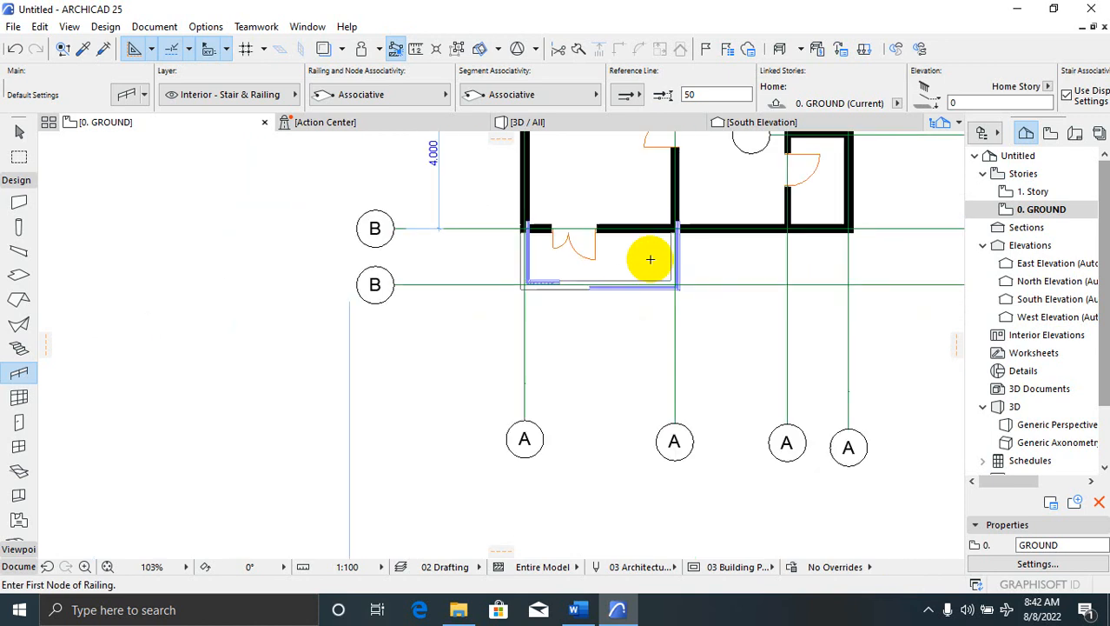
scroll(605, 344, down, 1)
scroll(600, 326, up, 4)
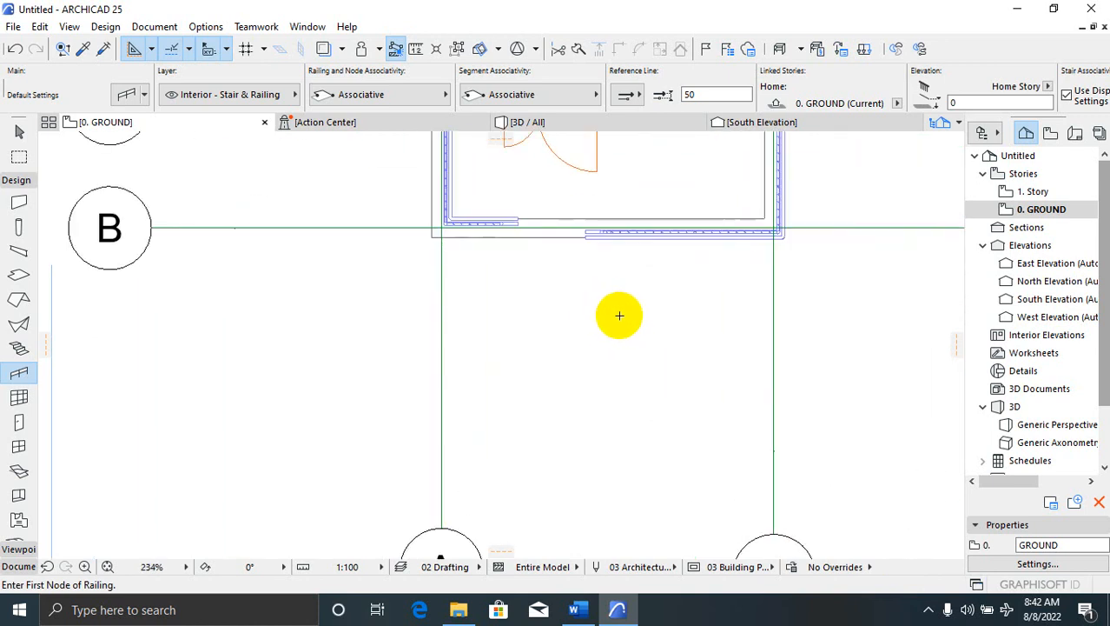
key(Escape)
scroll(620, 315, down, 2)
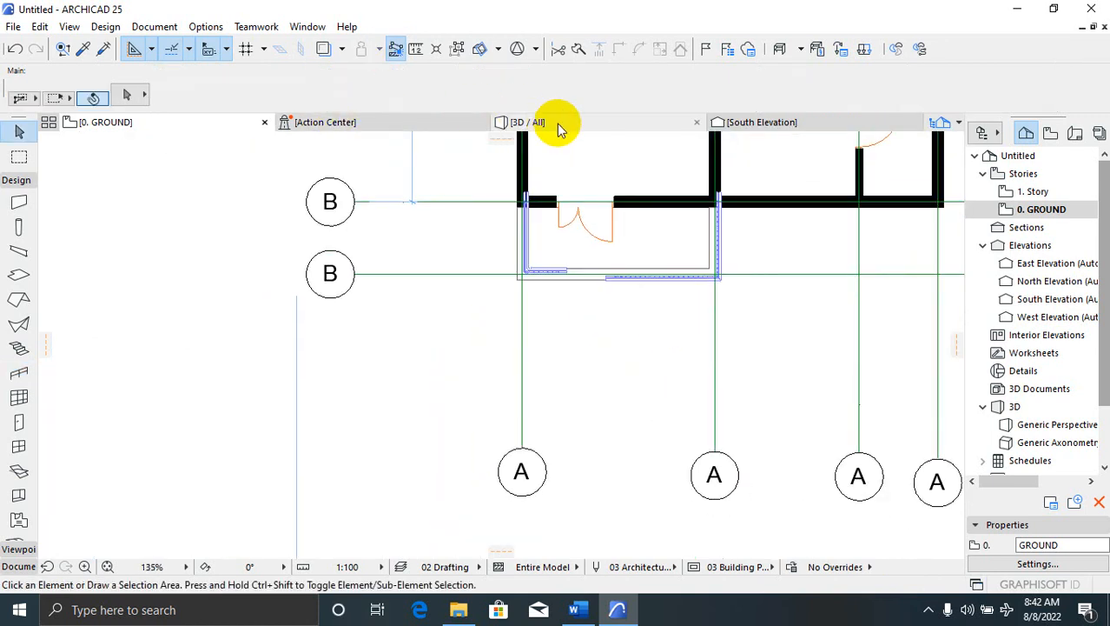
click(559, 125)
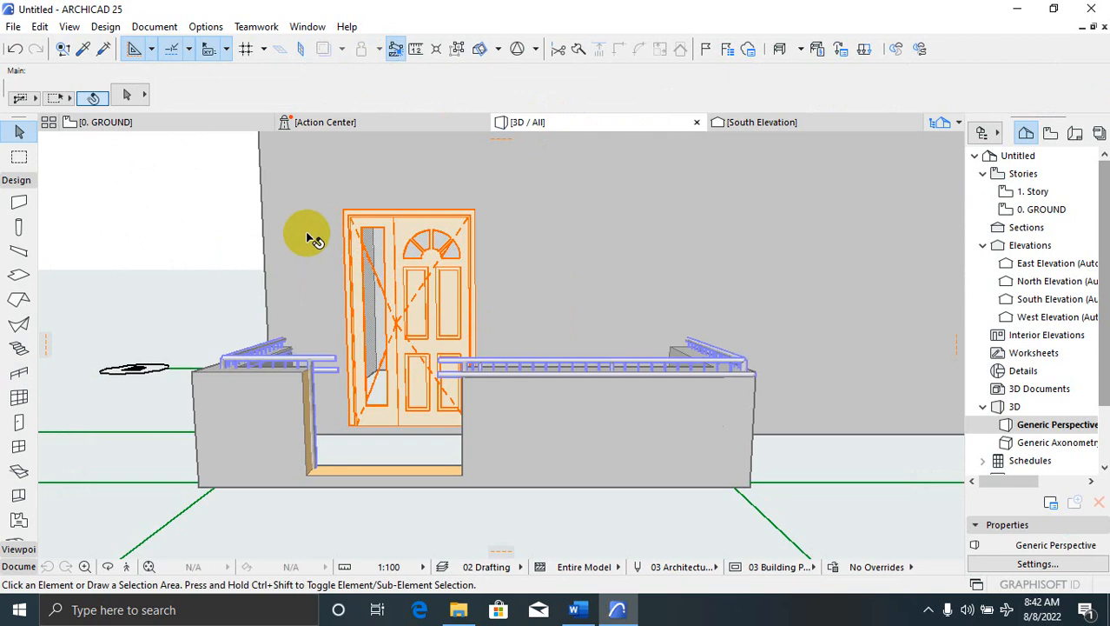
scroll(205, 383, up, 1)
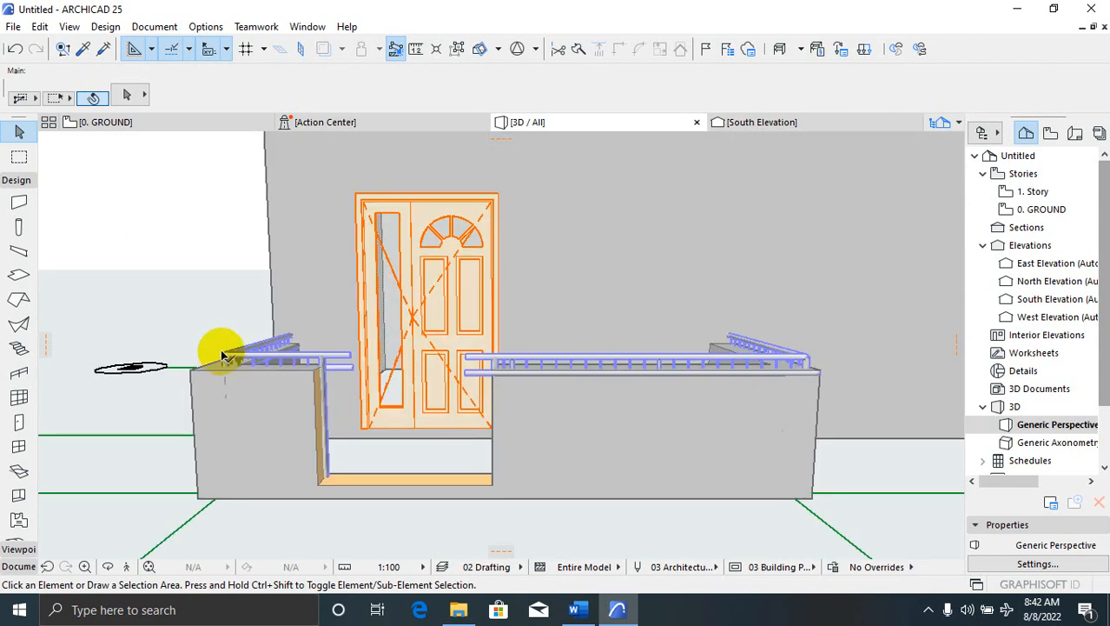
scroll(307, 299, down, 3)
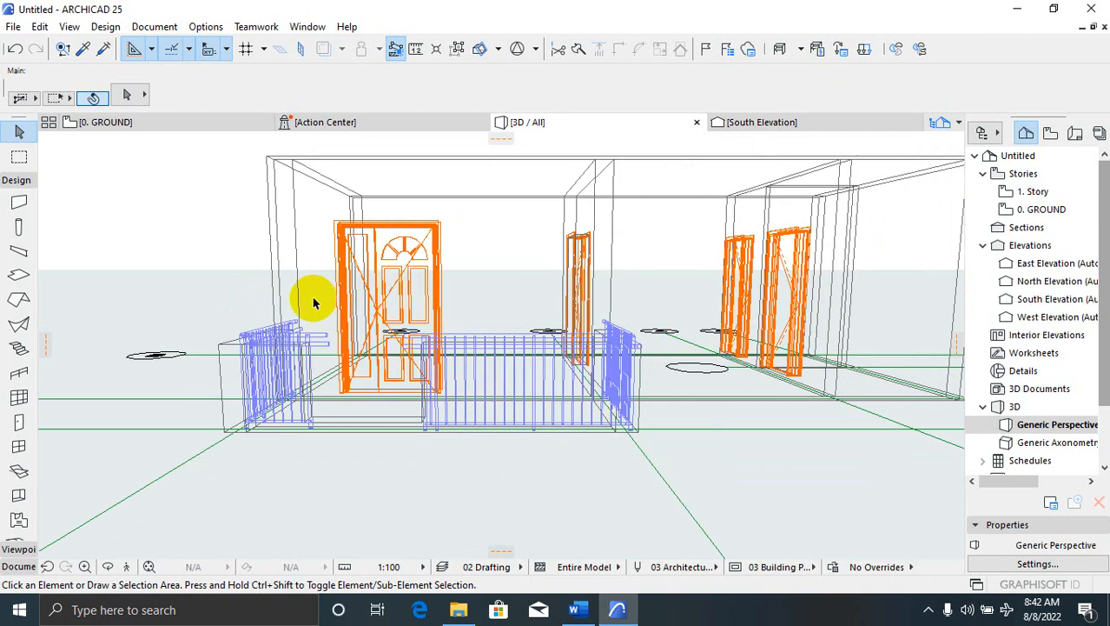
scroll(307, 300, down, 1)
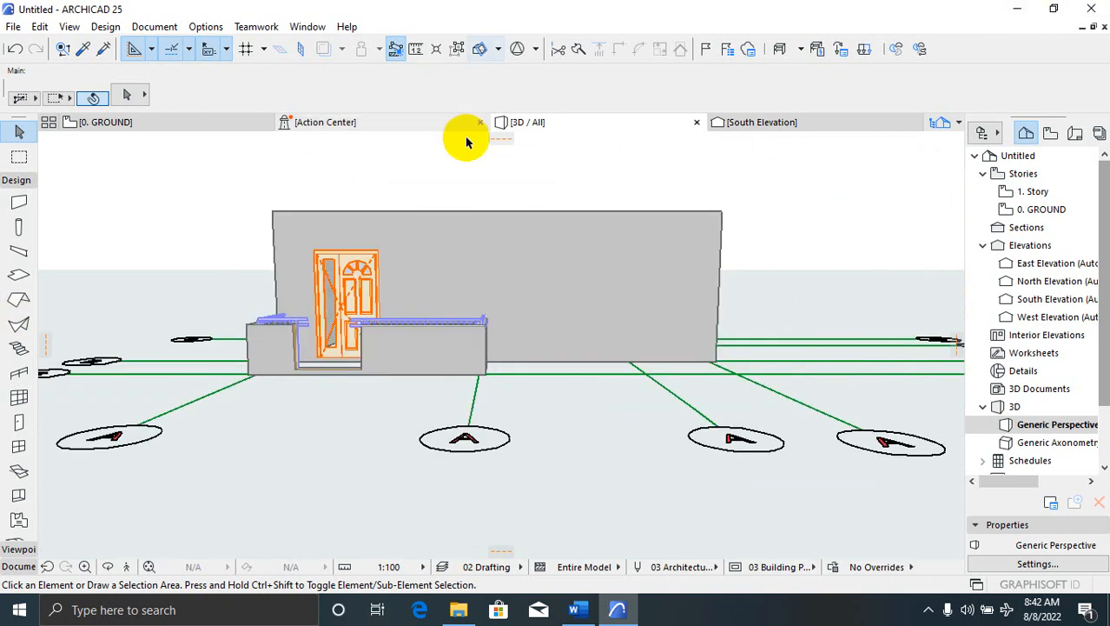
click(164, 122)
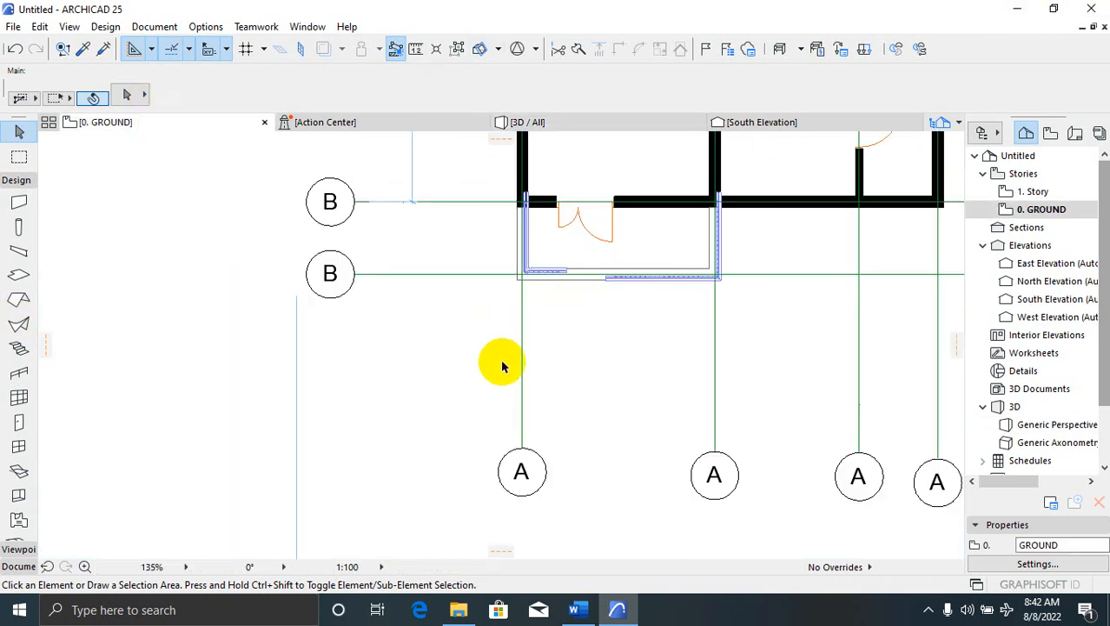
Move the grid line to a new position near the porch railing
scroll(513, 374, down, 5)
scroll(556, 365, up, 5)
scroll(602, 351, up, 4)
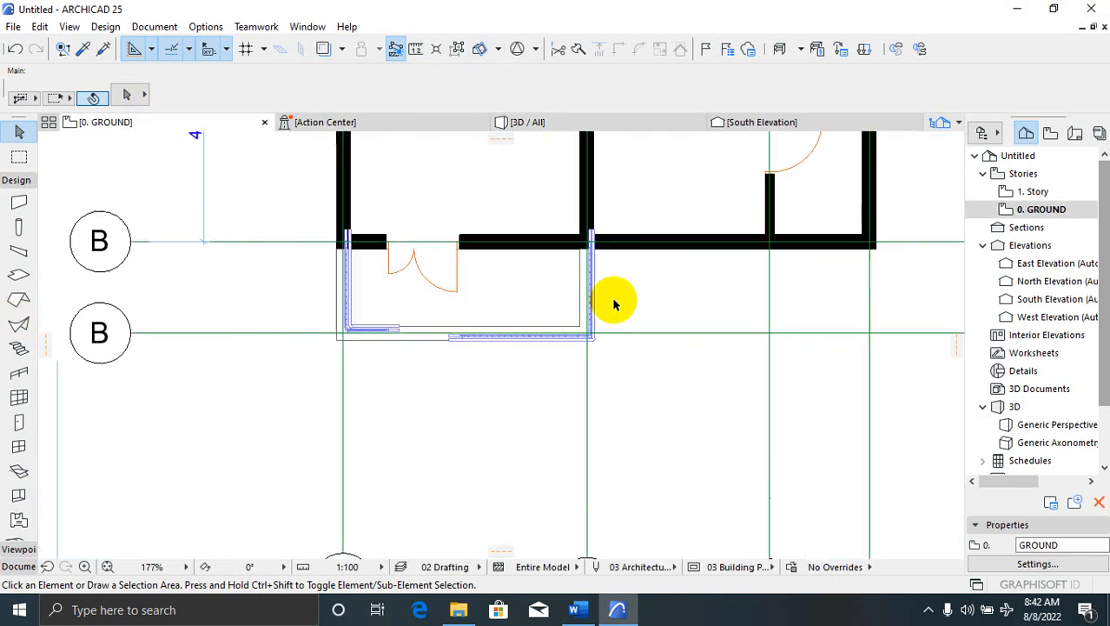
click(586, 342)
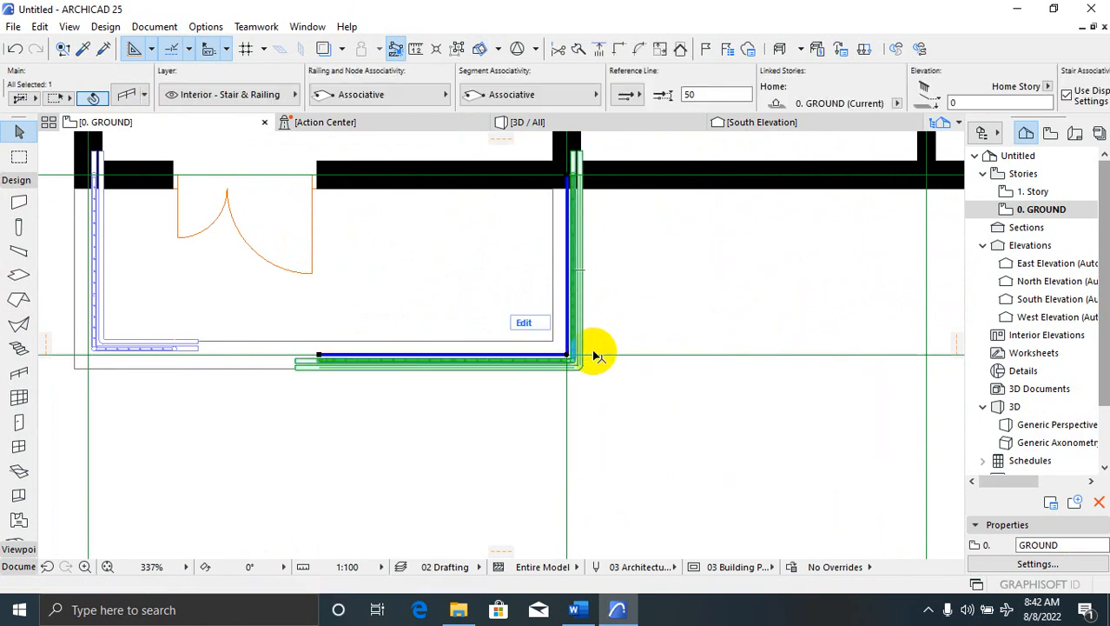
right_click(611, 357)
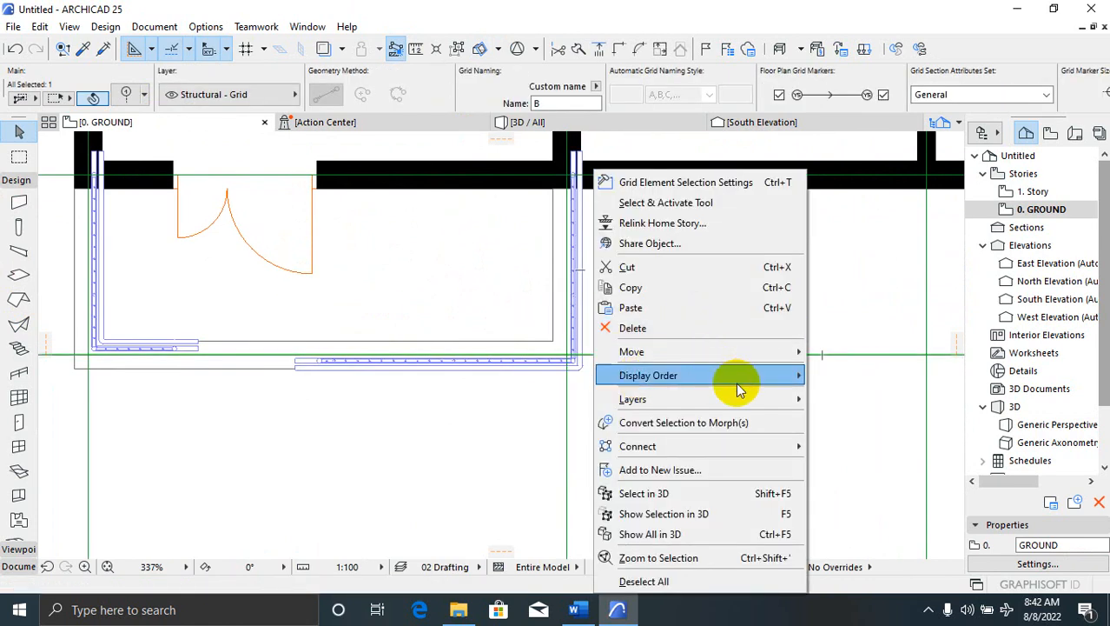
mouse_move(744, 352)
click(839, 352)
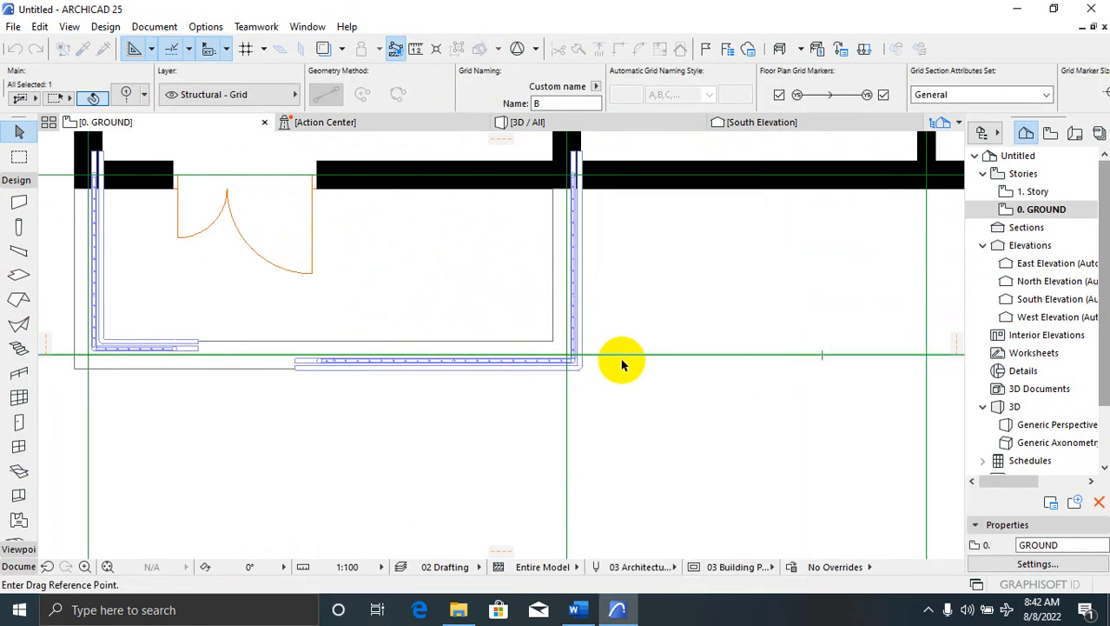
click(618, 359)
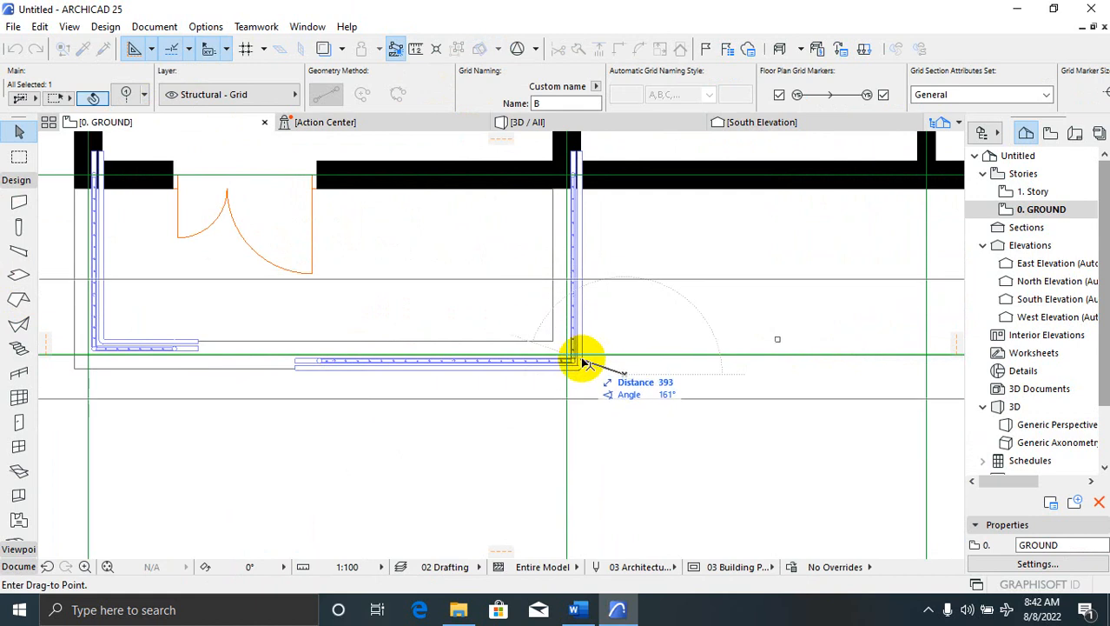
click(584, 370)
Stretch the right porch railing's corner node to a new spot
click(574, 360)
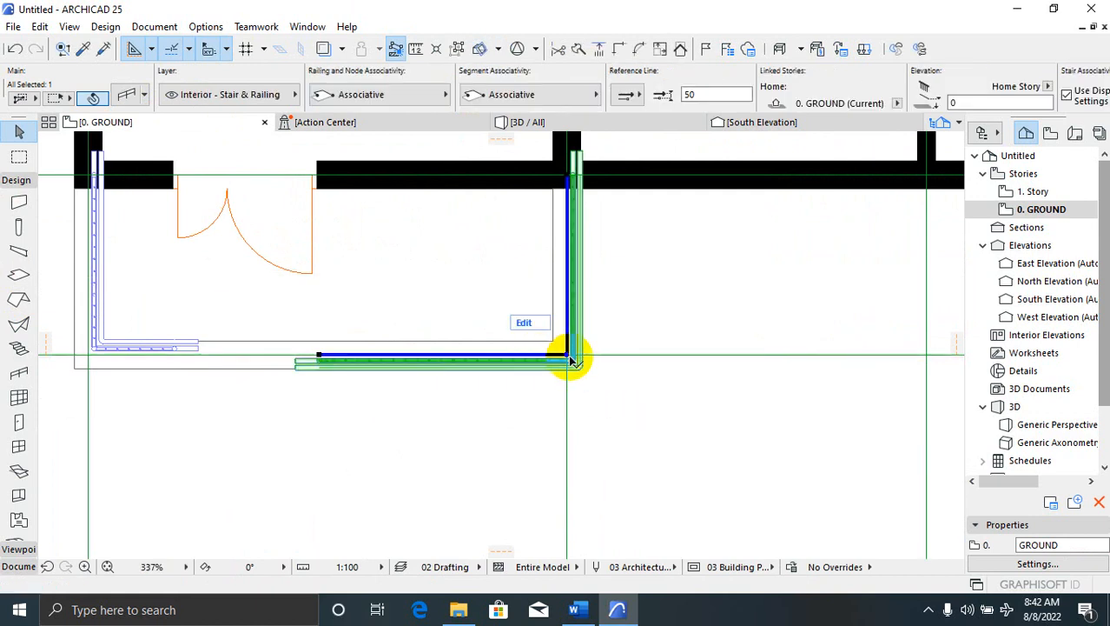
click(568, 360)
scroll(567, 355, up, 3)
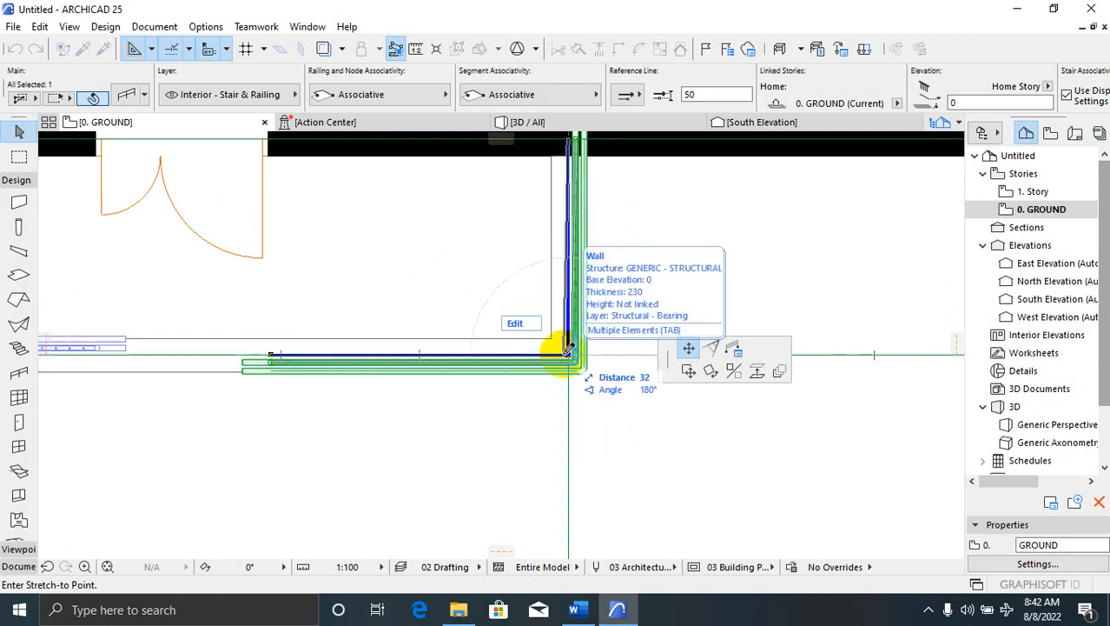
click(567, 354)
scroll(621, 347, down, 1)
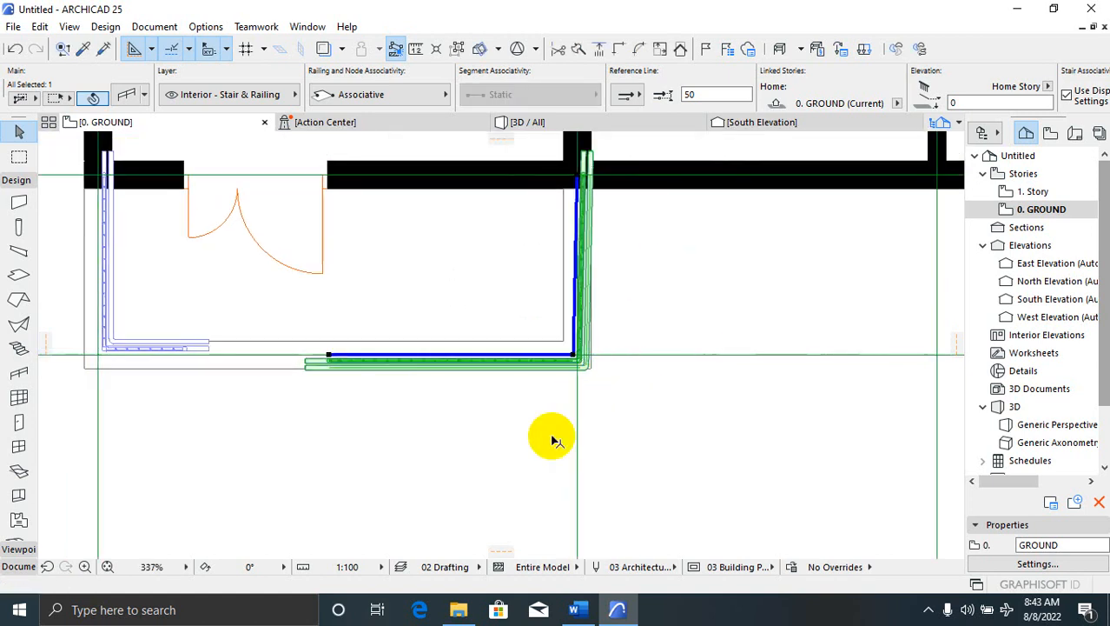
click(493, 396)
Select the right porch railing and delete it
scroll(611, 376, down, 3)
scroll(588, 297, up, 3)
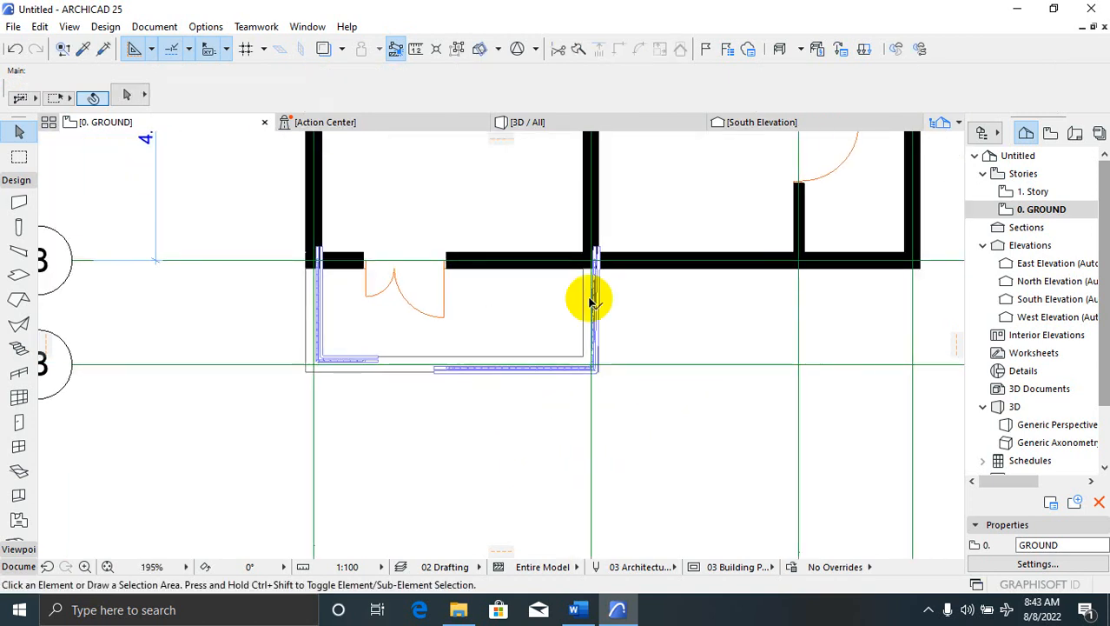
click(600, 319)
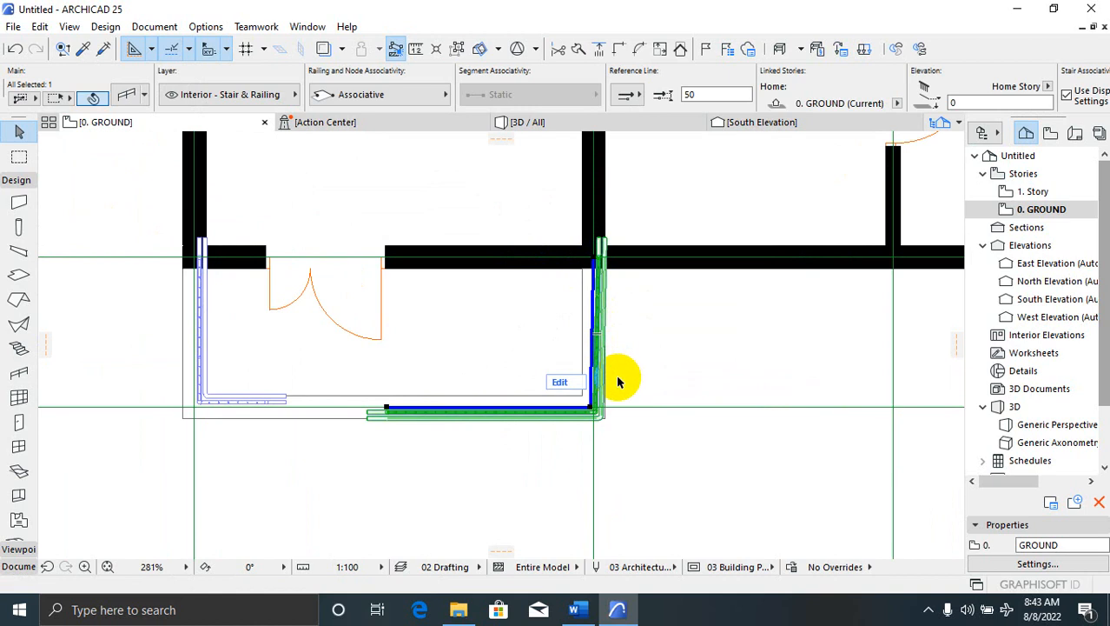
key(Delete)
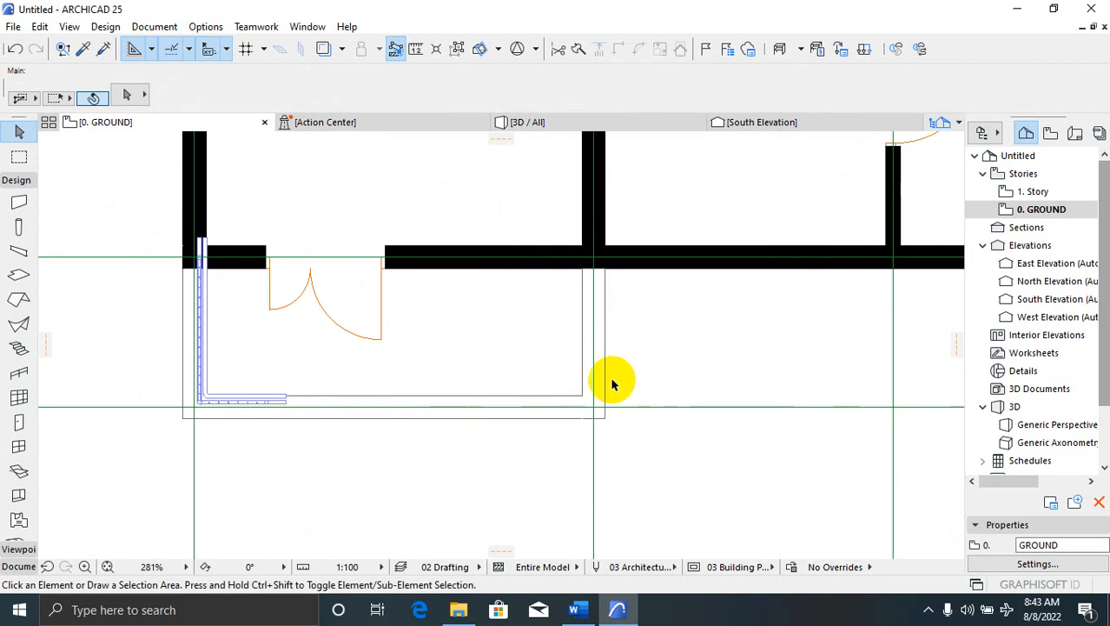
Draw a new railing down the porch's right wall and along its front
click(21, 376)
click(594, 261)
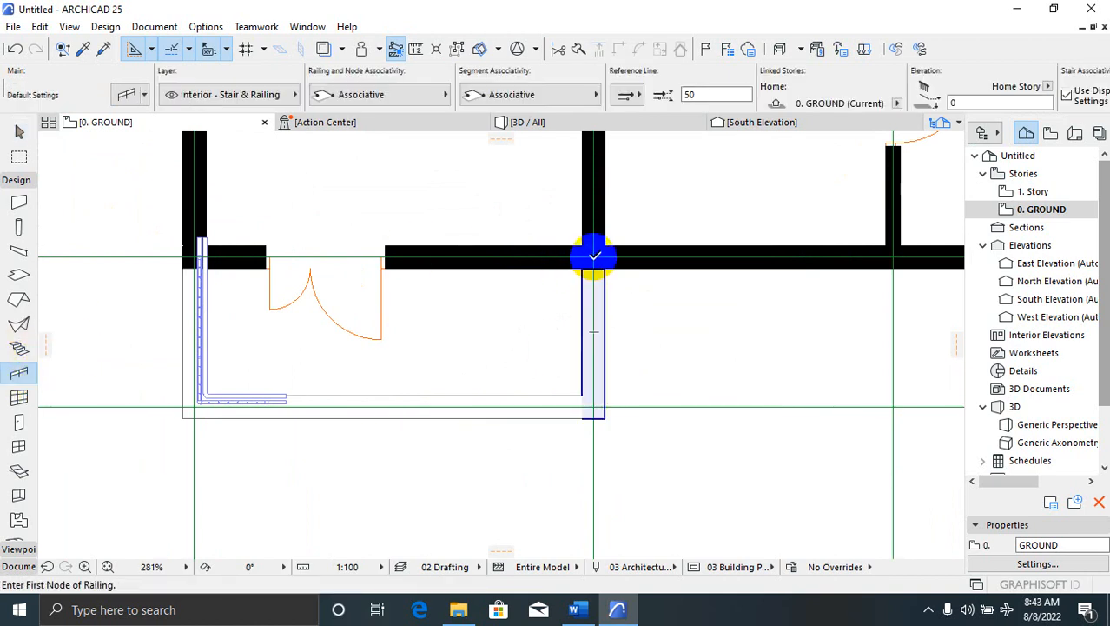
click(594, 404)
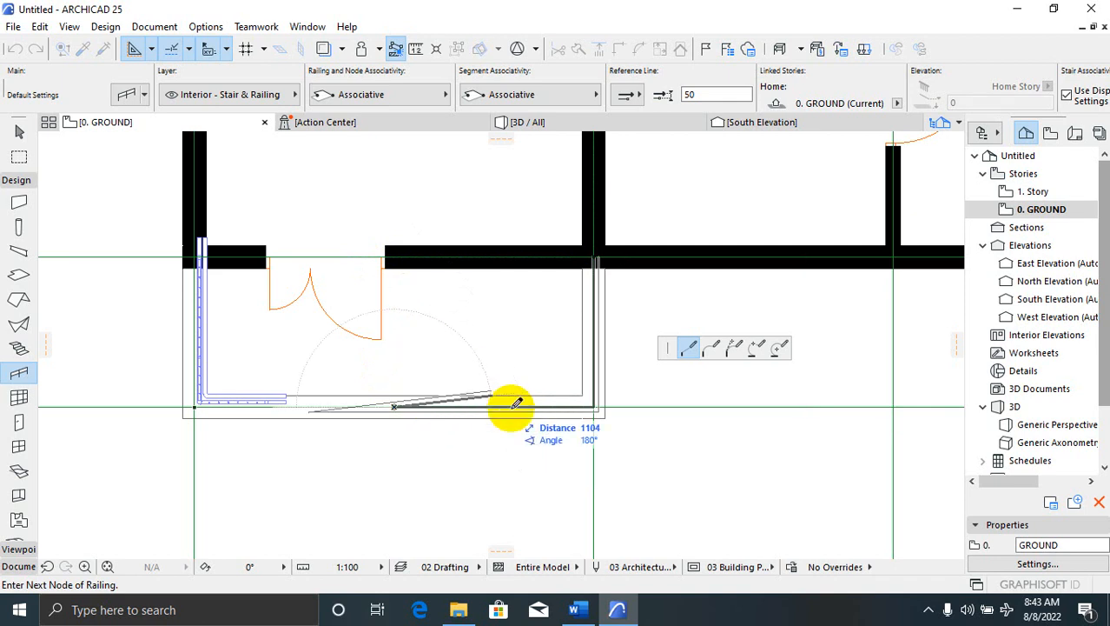
double_click(394, 407)
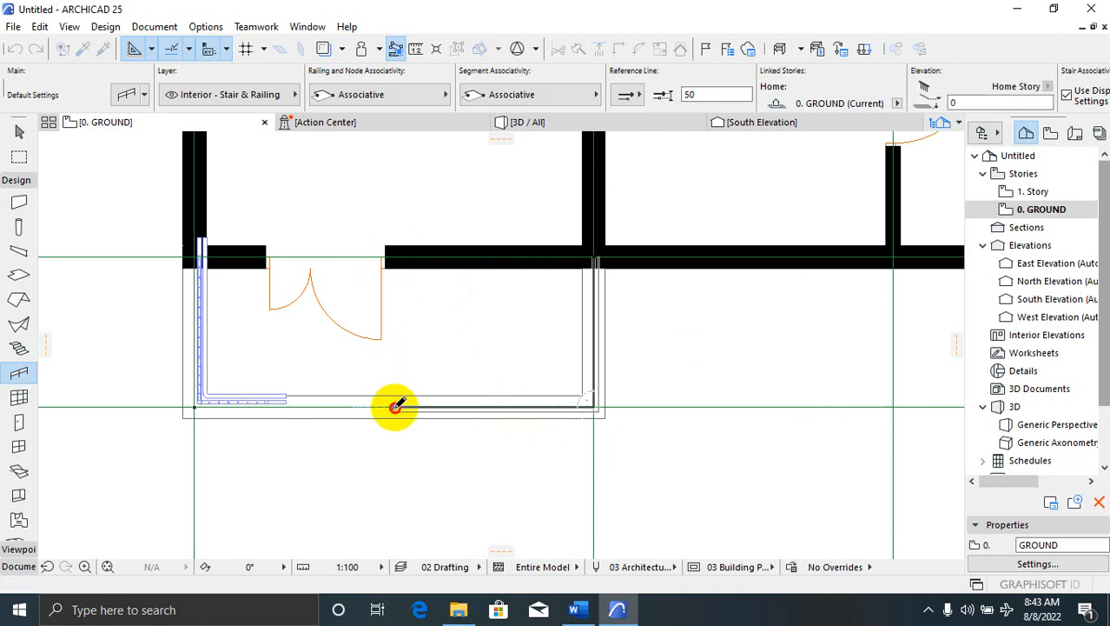
scroll(602, 257, down, 2)
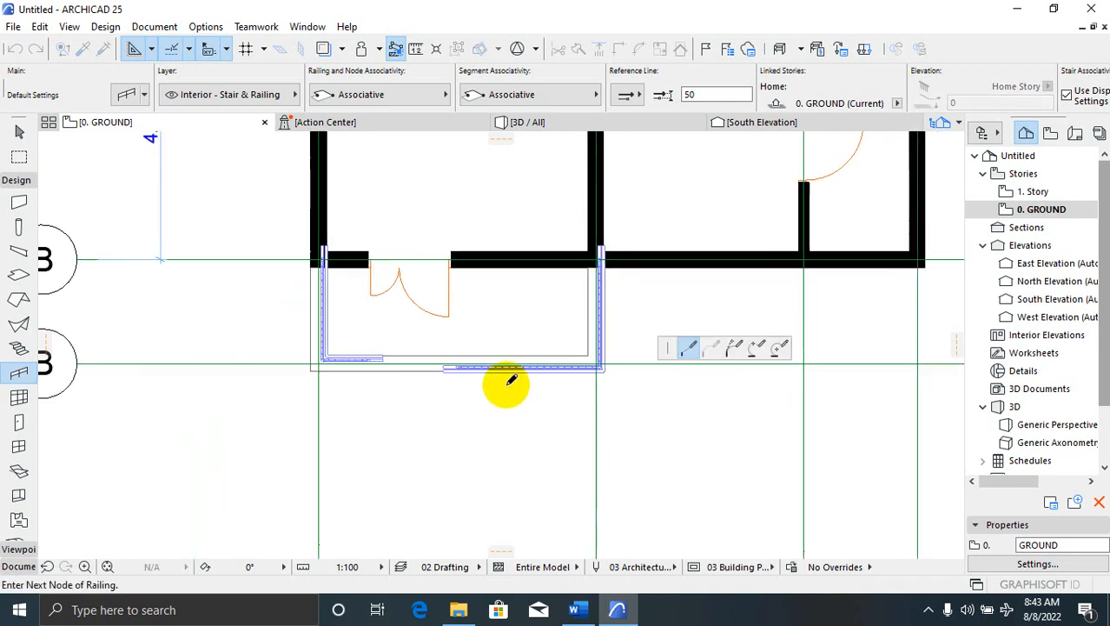
scroll(277, 379, up, 2)
key(Escape)
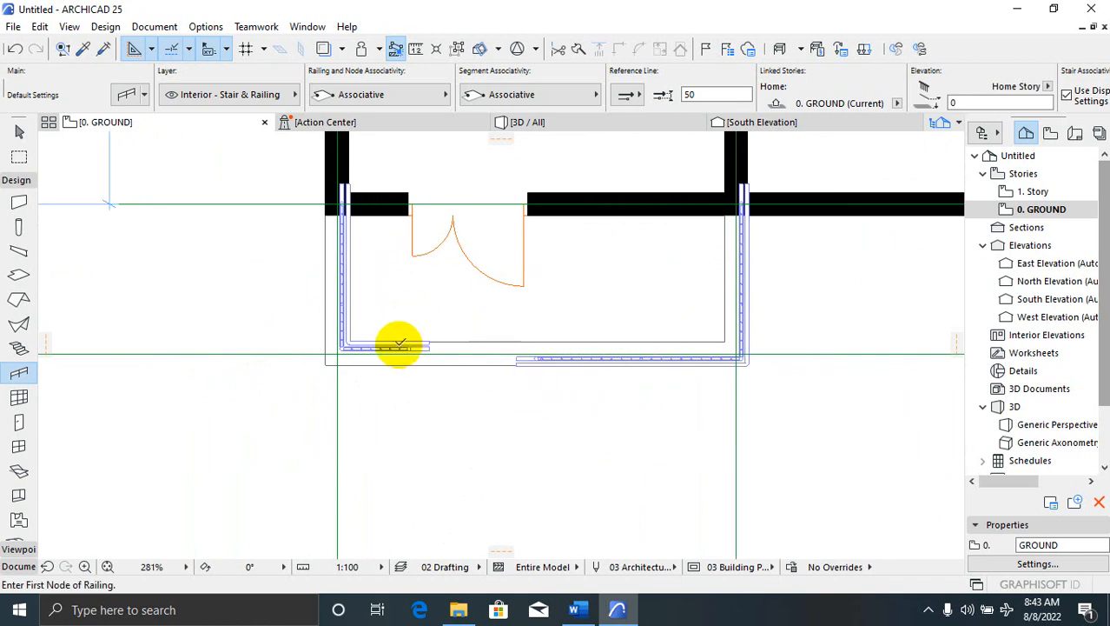
key(Escape)
Replace the left porch railing with one running down the left wall and along the front
click(352, 246)
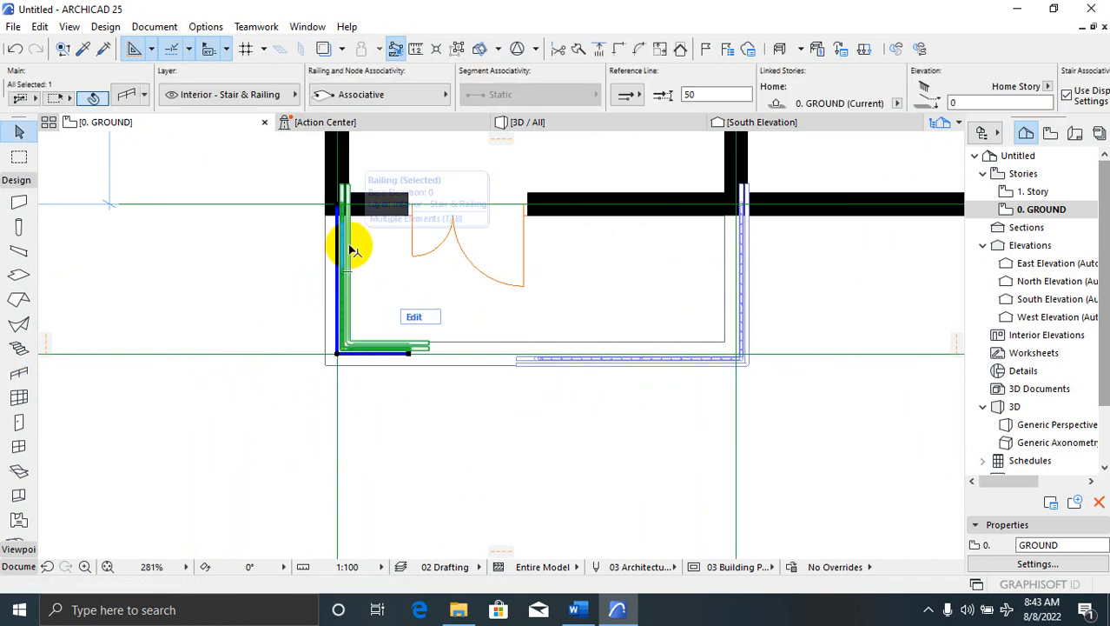
key(Delete)
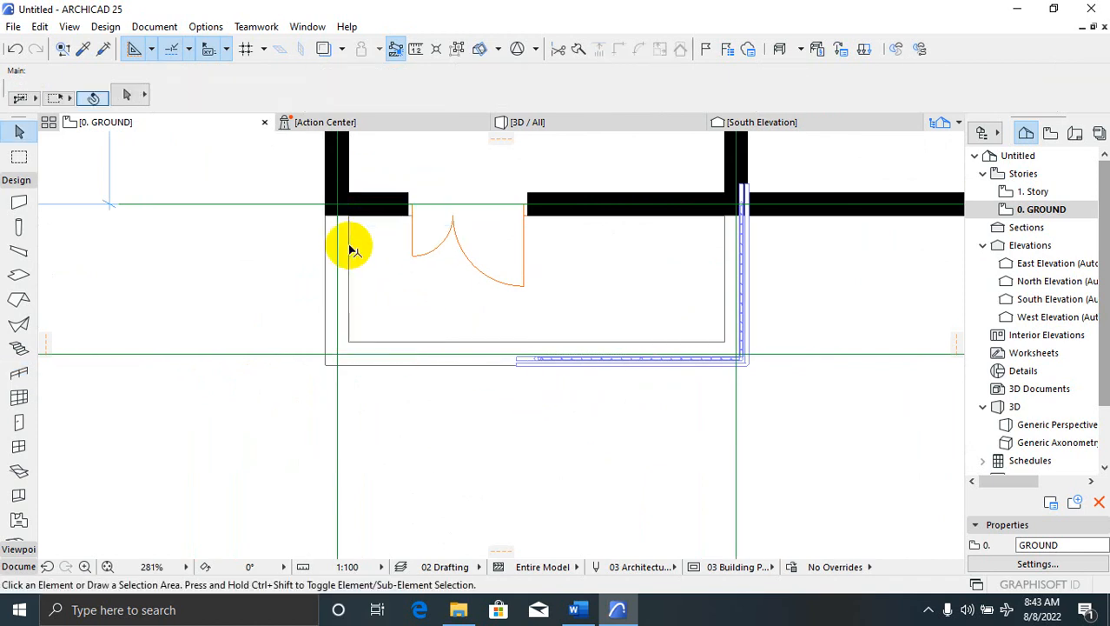
click(19, 374)
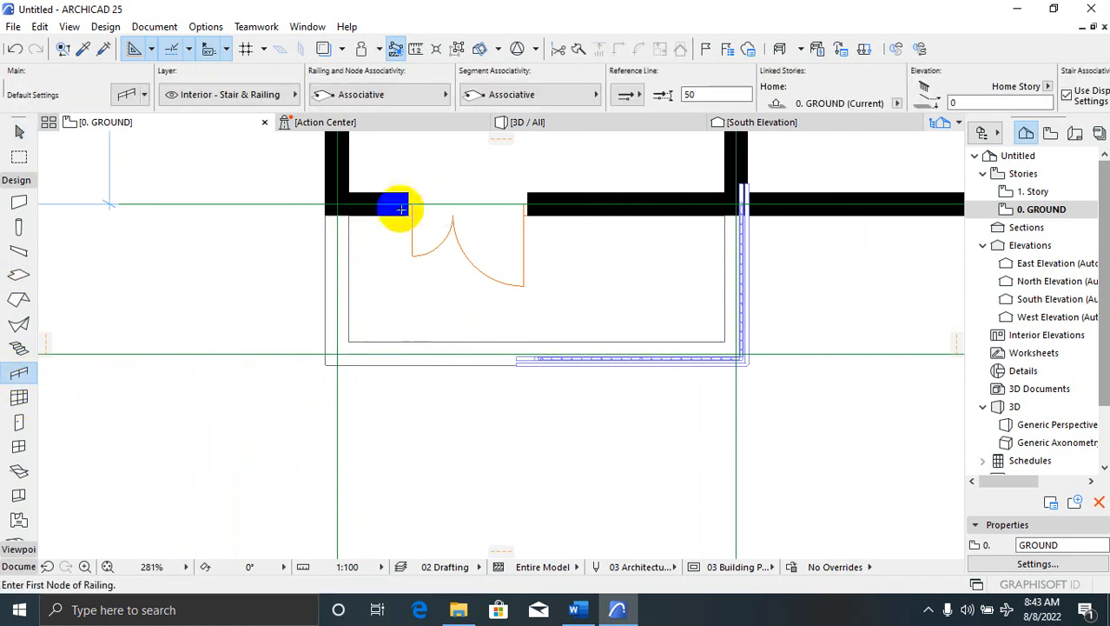
click(338, 198)
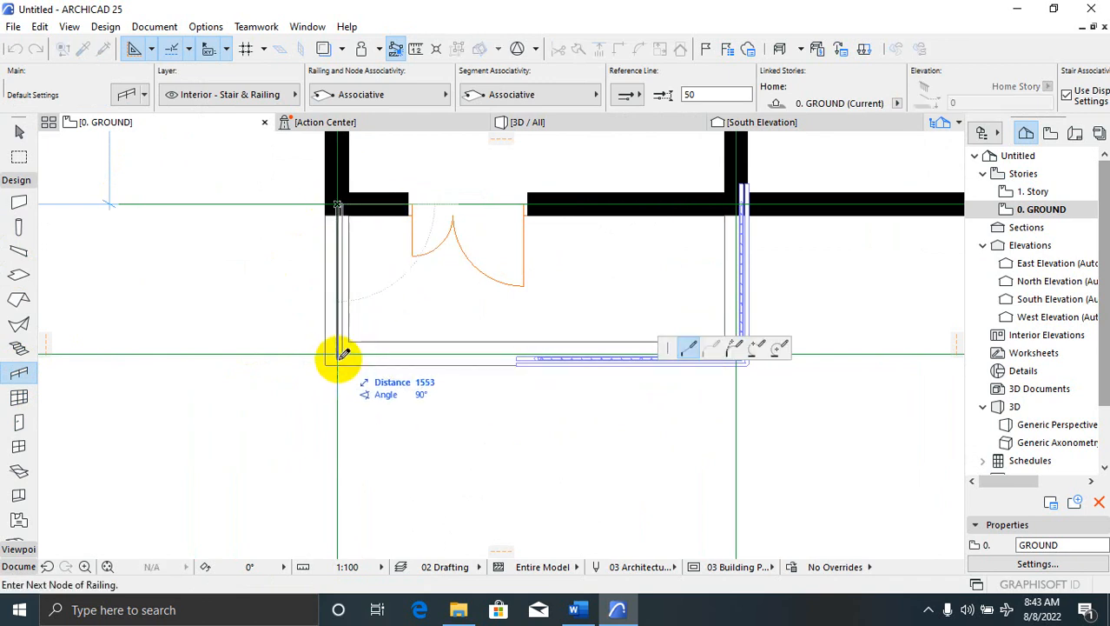
click(338, 354)
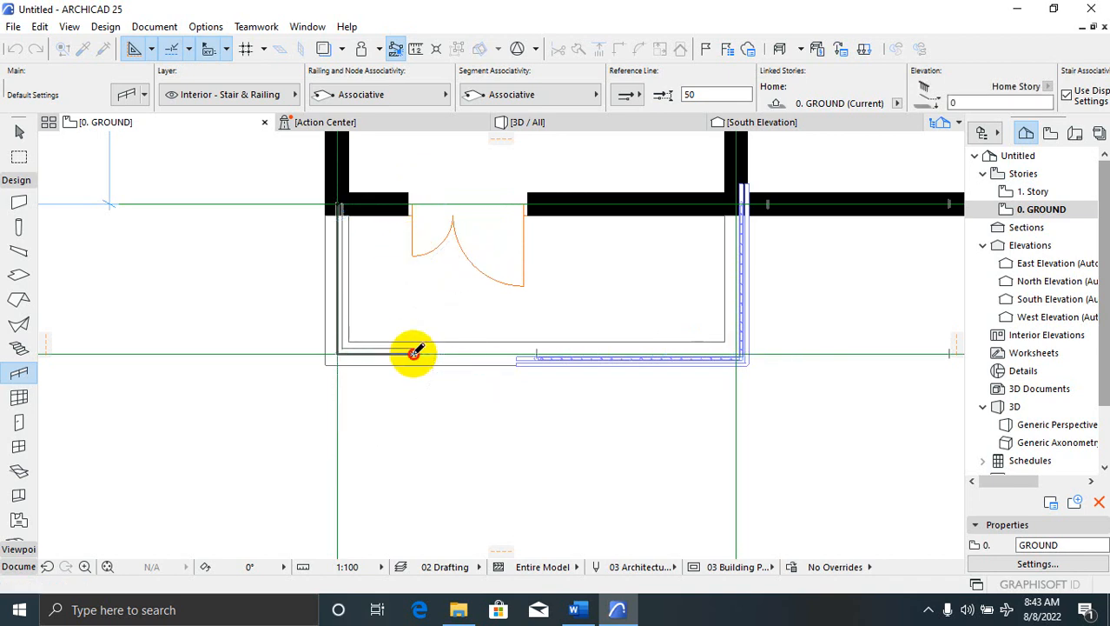
click(426, 351)
key(Escape)
key(Escape)
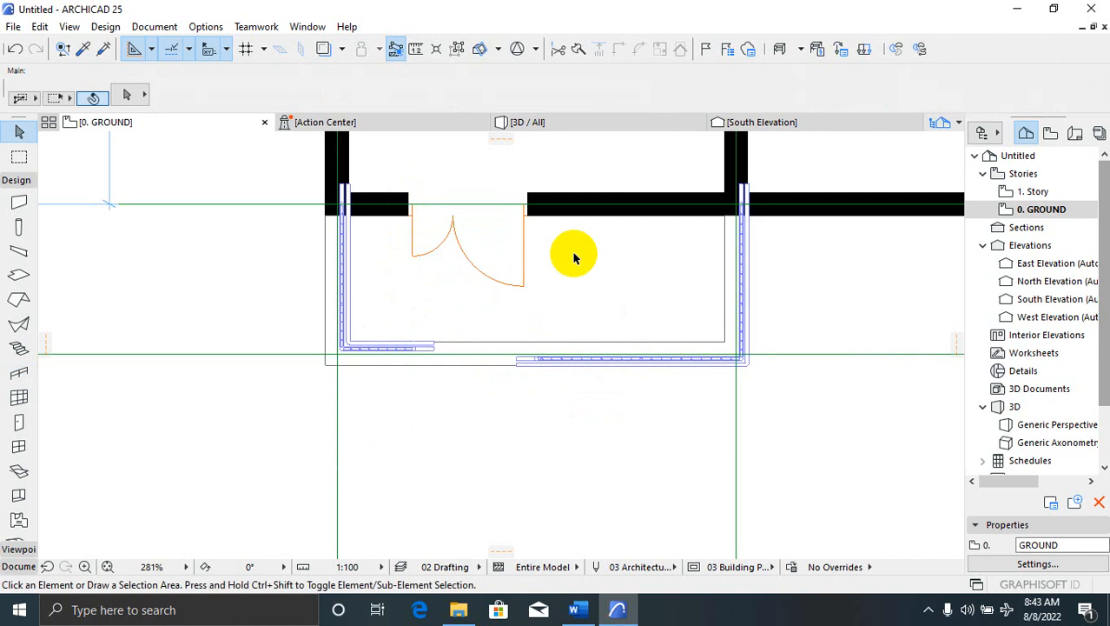
Check the porch railing on the plan, then view the model in 3D
scroll(442, 346, down, 2)
scroll(503, 377, down, 2)
scroll(515, 379, up, 5)
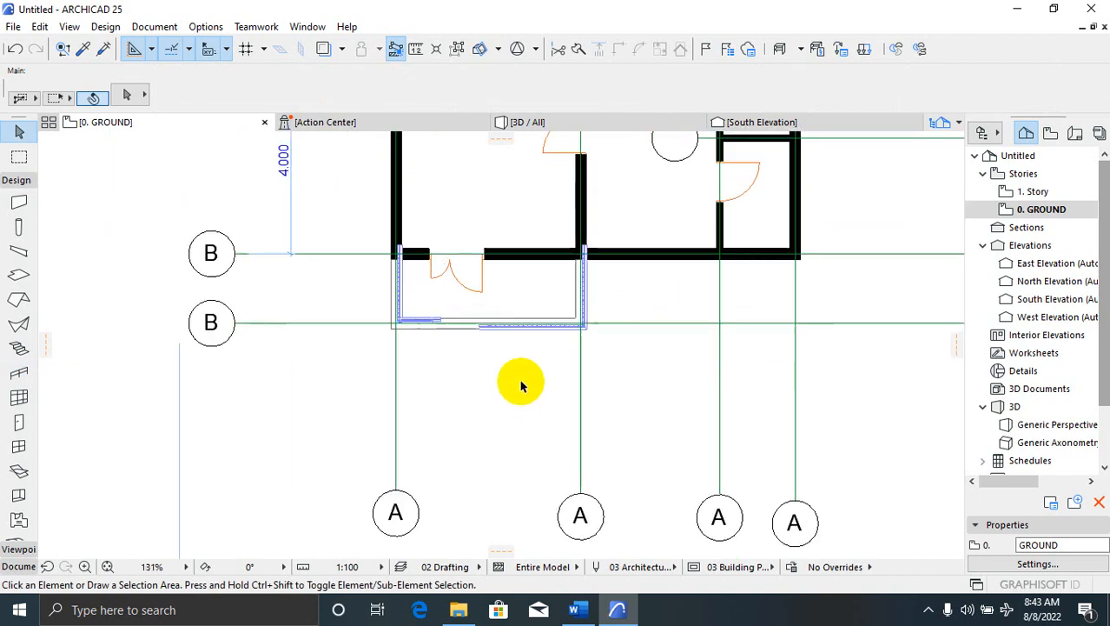
click(617, 287)
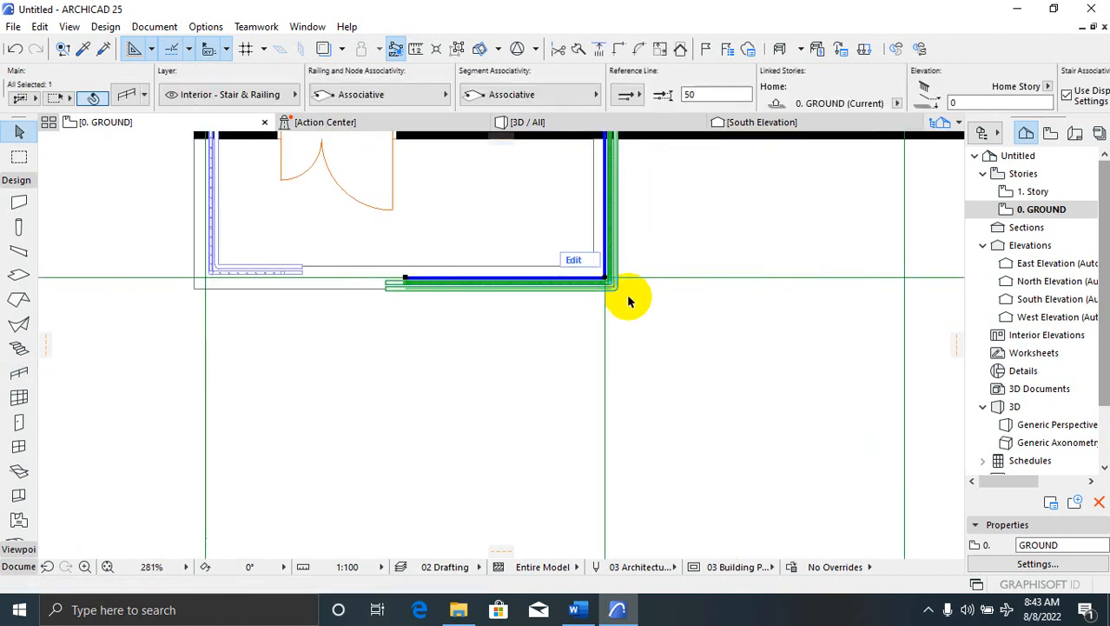
scroll(622, 314, down, 2)
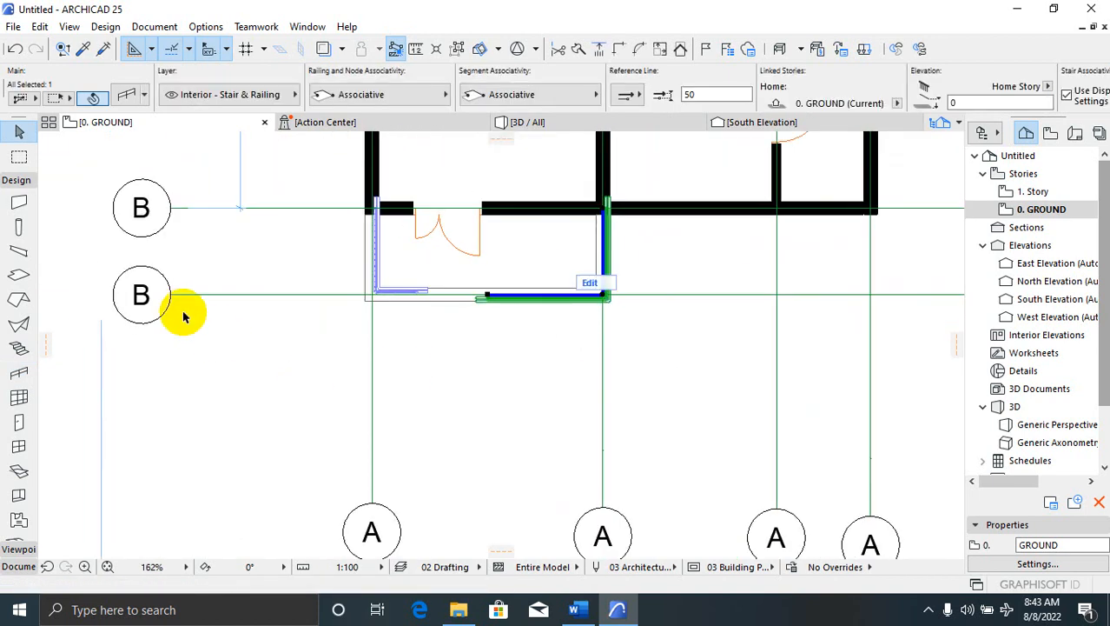
key(Escape)
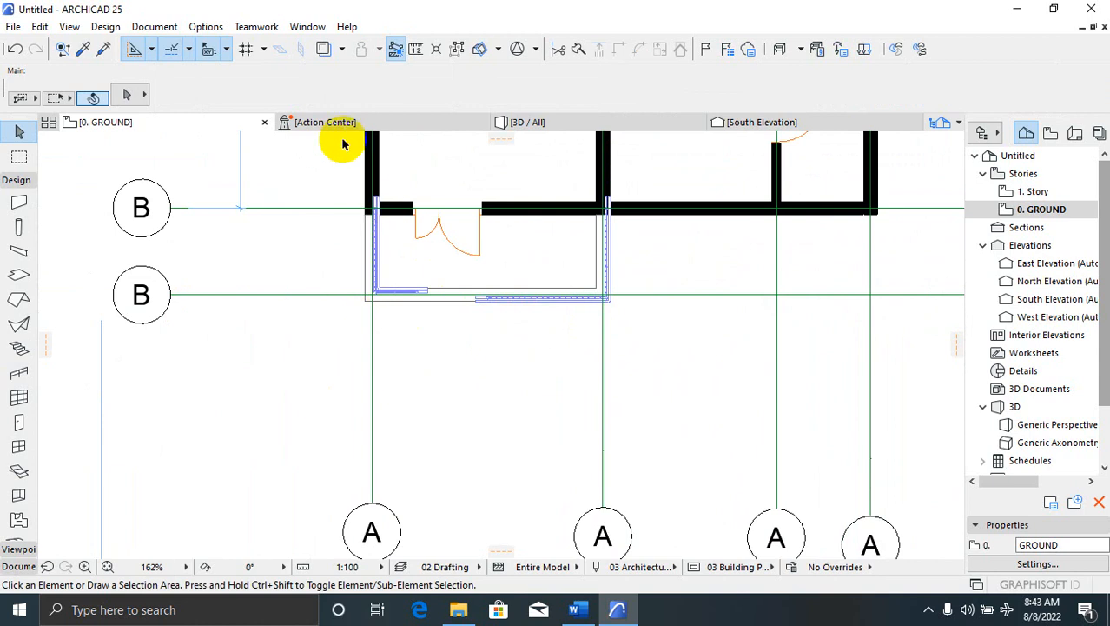
click(612, 123)
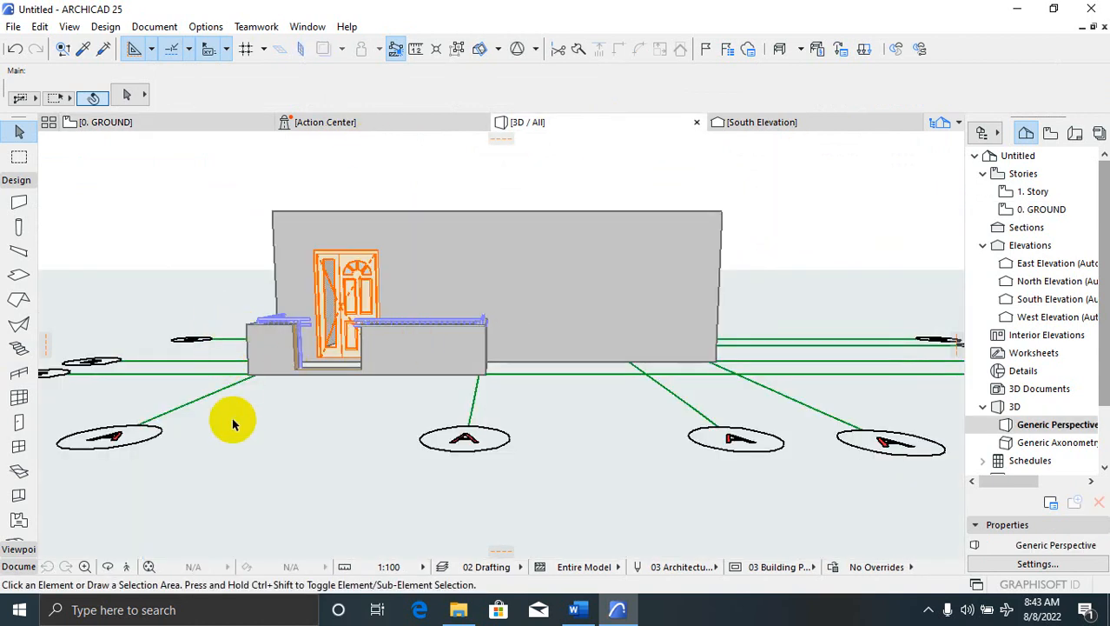
scroll(199, 409, down, 2)
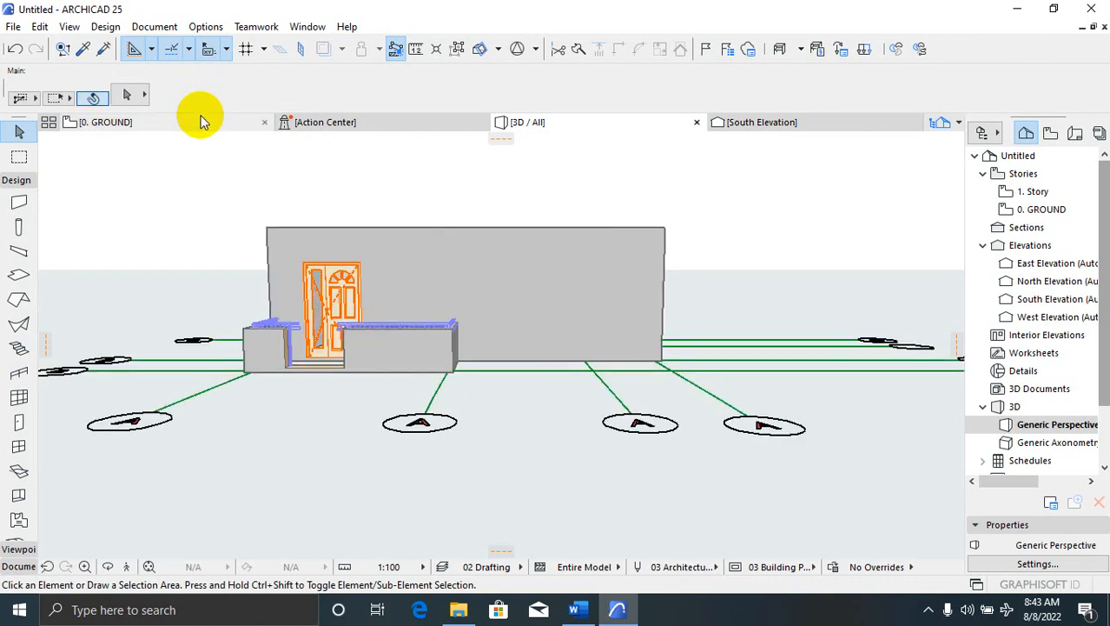
Switch to the 0. GROUND plan and zoom to frame the house and porch railings
click(201, 121)
scroll(426, 398, down, 4)
scroll(487, 365, up, 1)
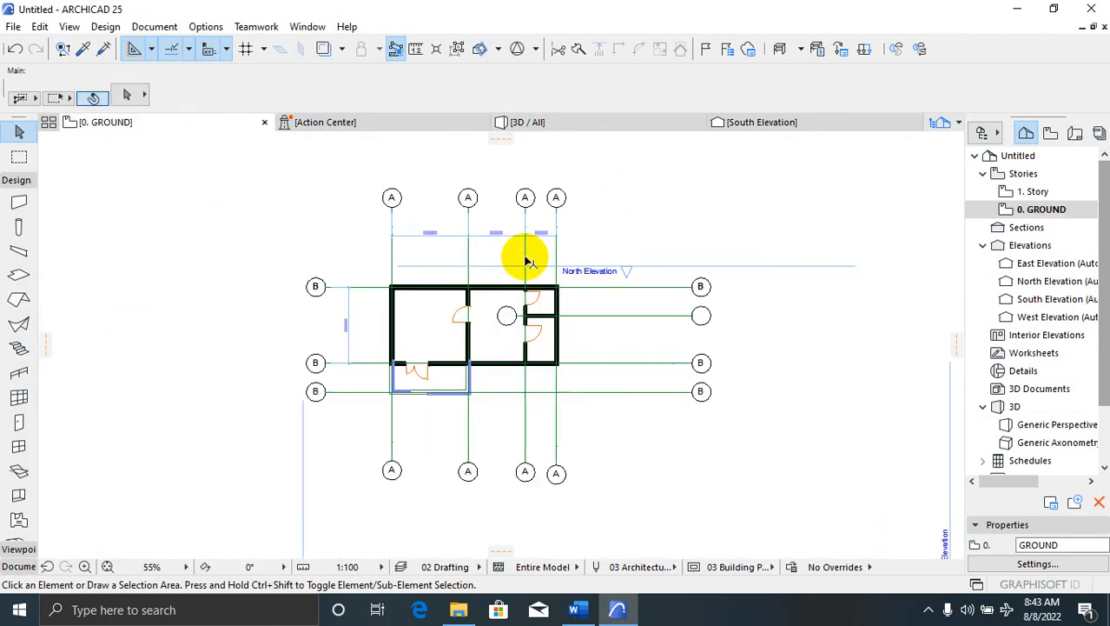
scroll(525, 261, up, 1)
scroll(339, 462, up, 1)
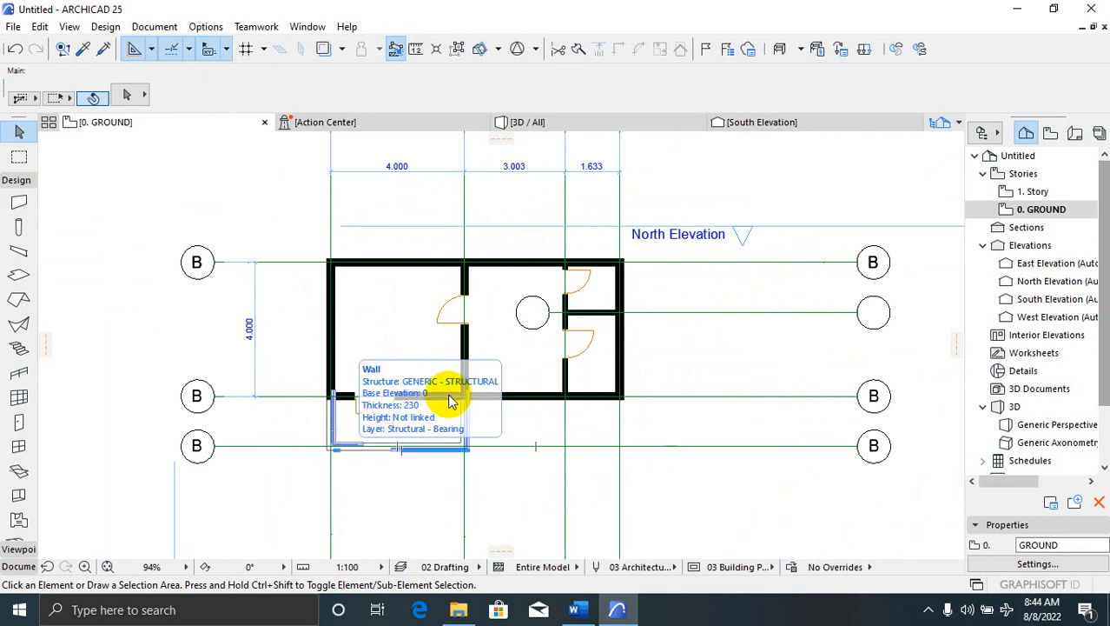
Set window defaults to Double Sash Window 25, 1200 wide, 1200 high, 900 sill
click(26, 450)
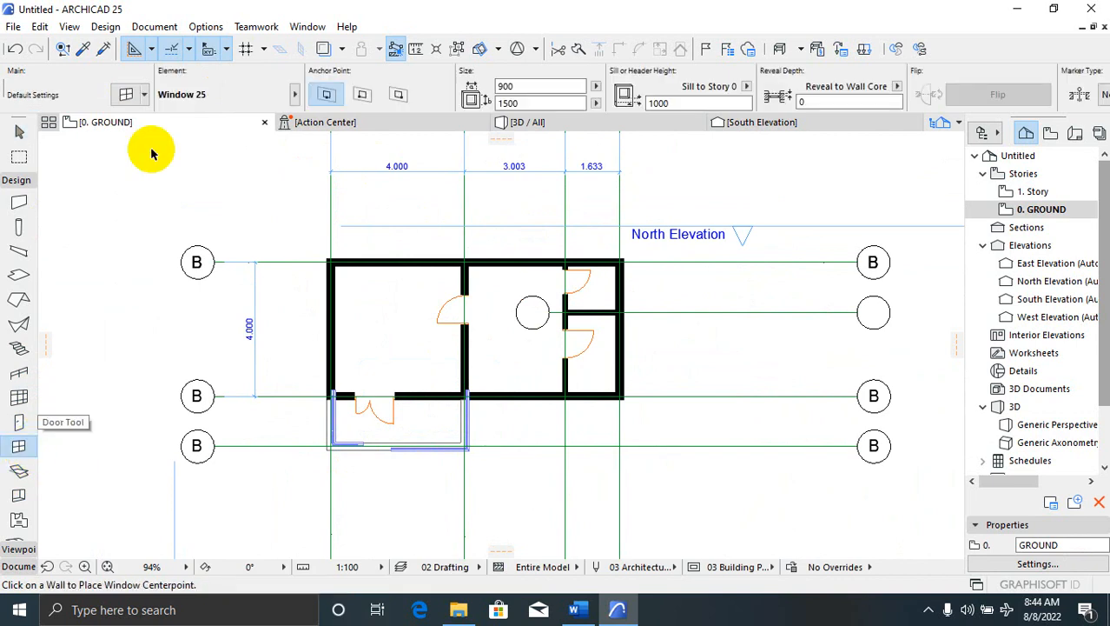
click(126, 96)
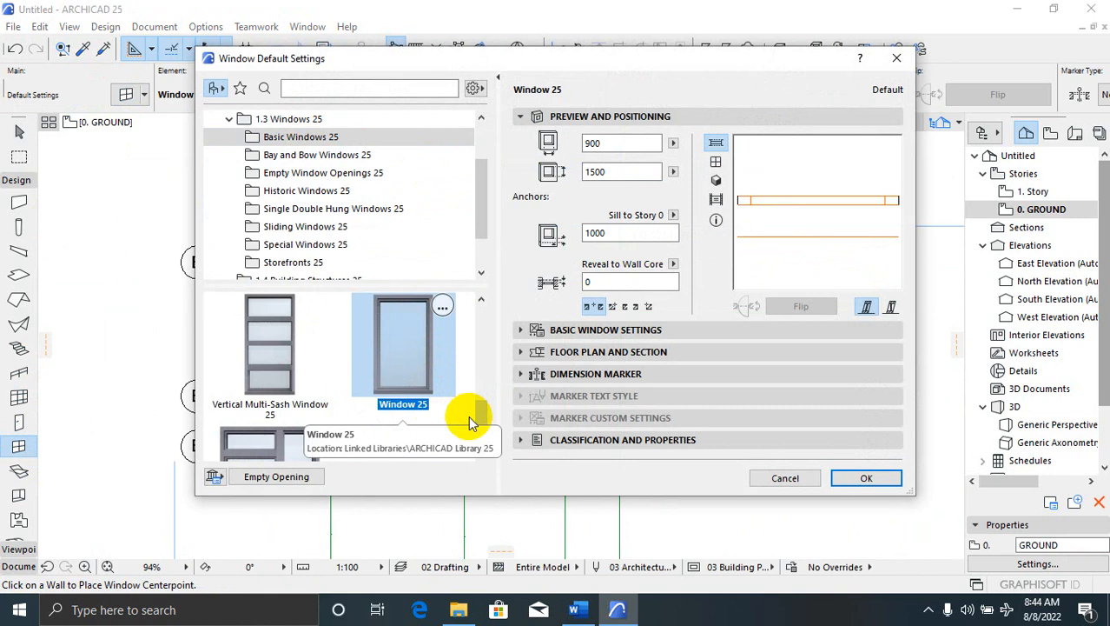
drag(484, 424, 487, 298)
click(271, 347)
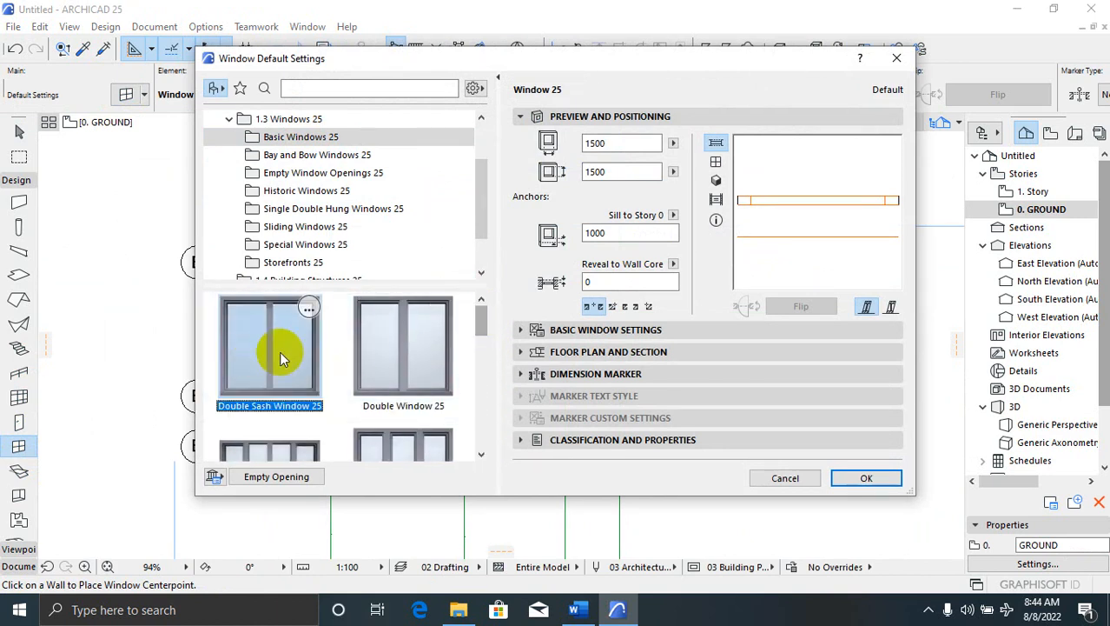
double_click(595, 143)
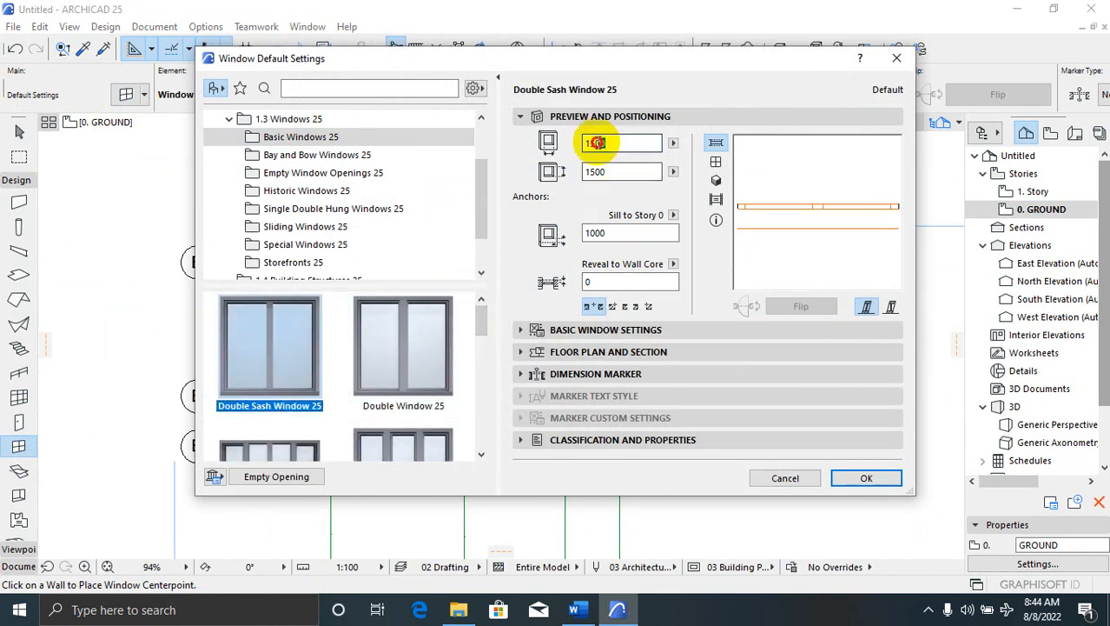
text(1200)
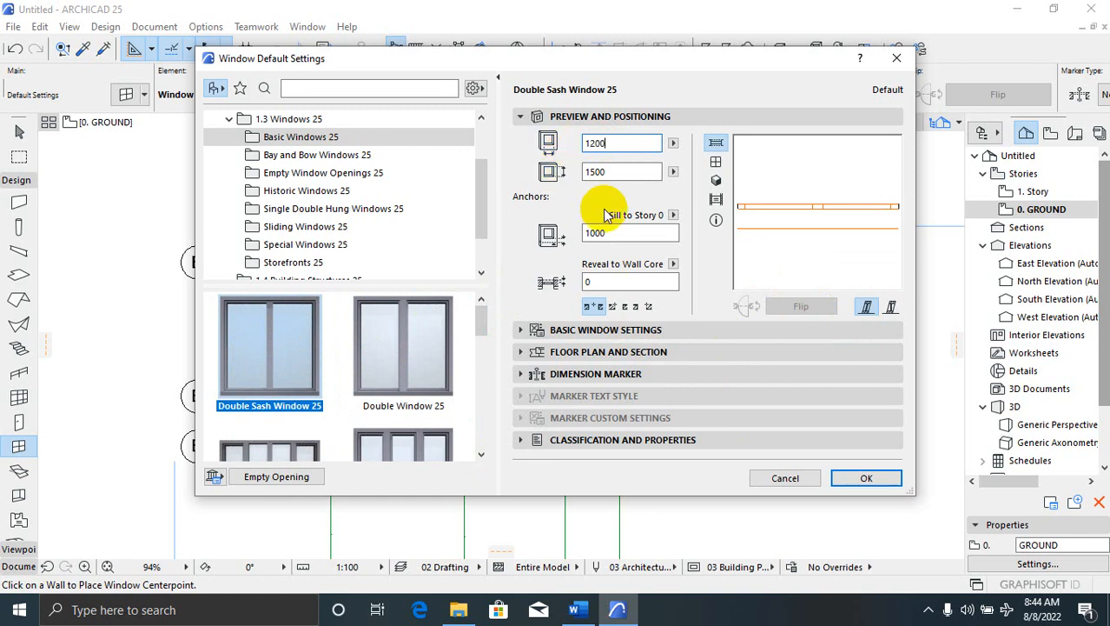
double_click(600, 171)
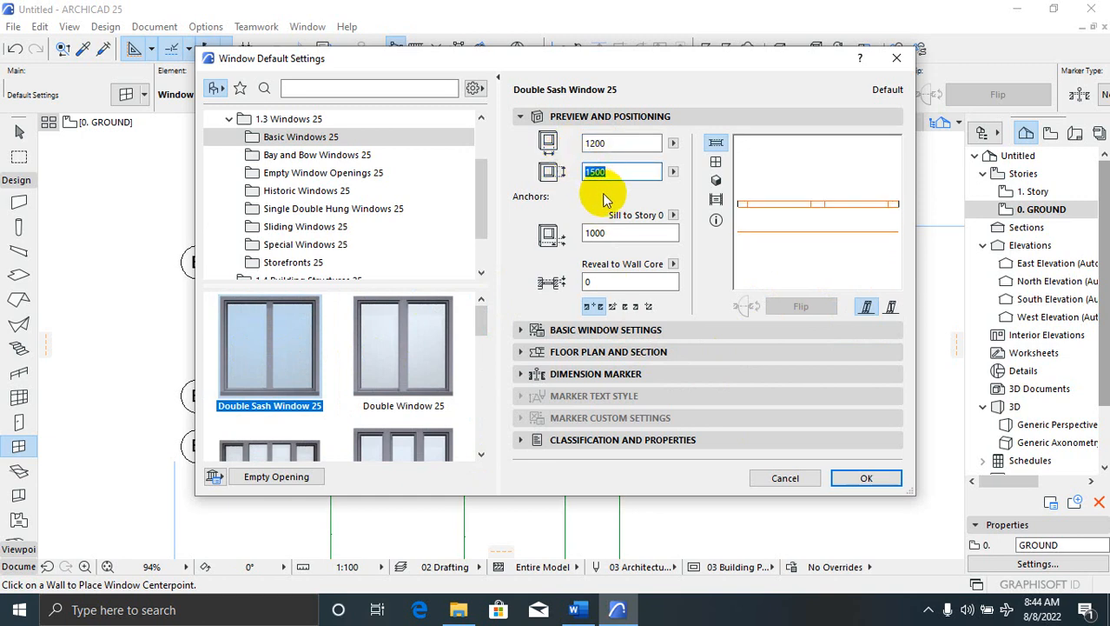
text(1200)
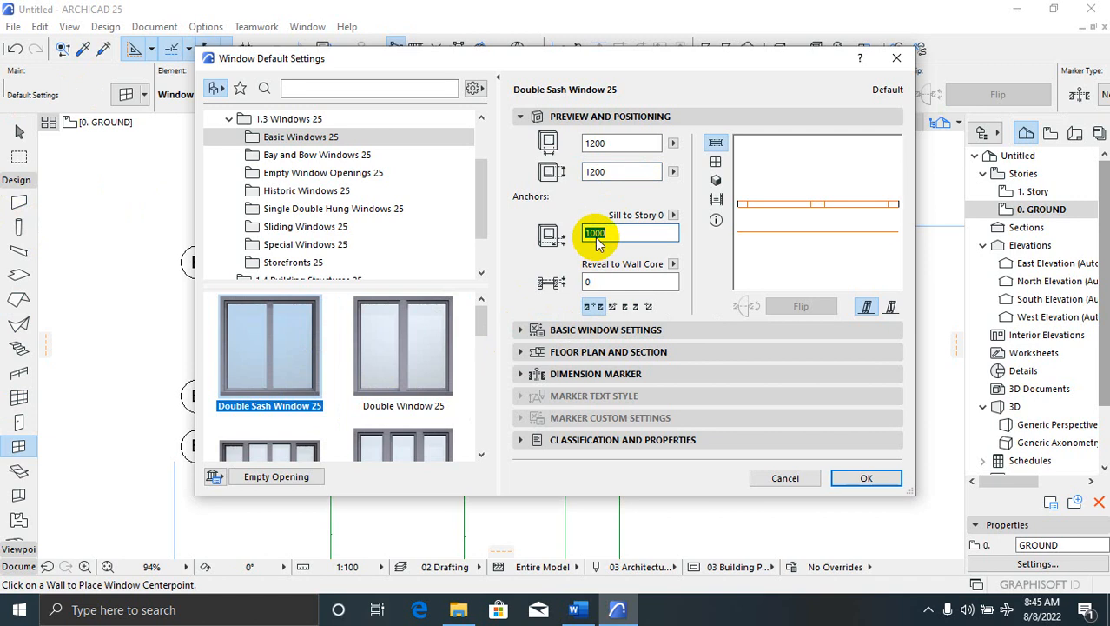
click(589, 233)
text(900)
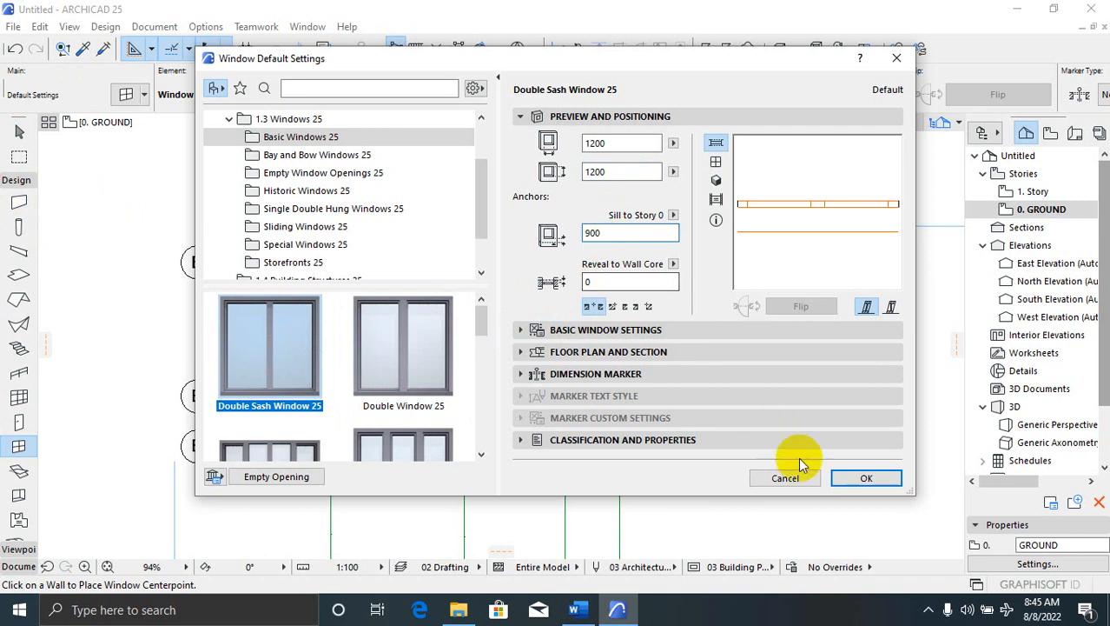
click(852, 479)
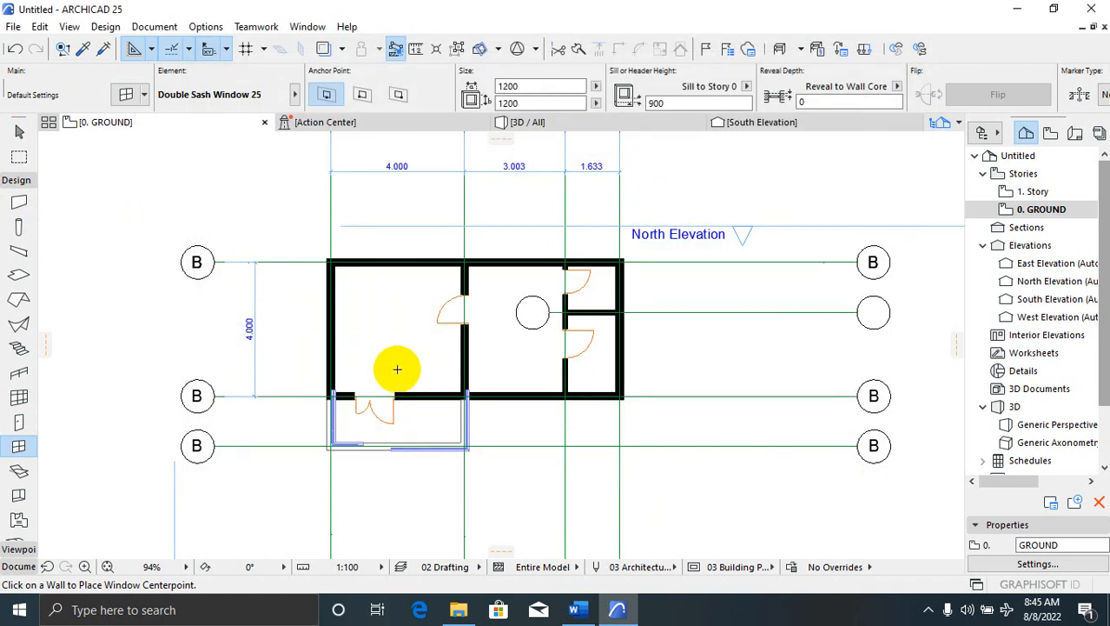
Place windows on the left room's outer and top walls and the middle room's top wall
scroll(330, 334, up, 4)
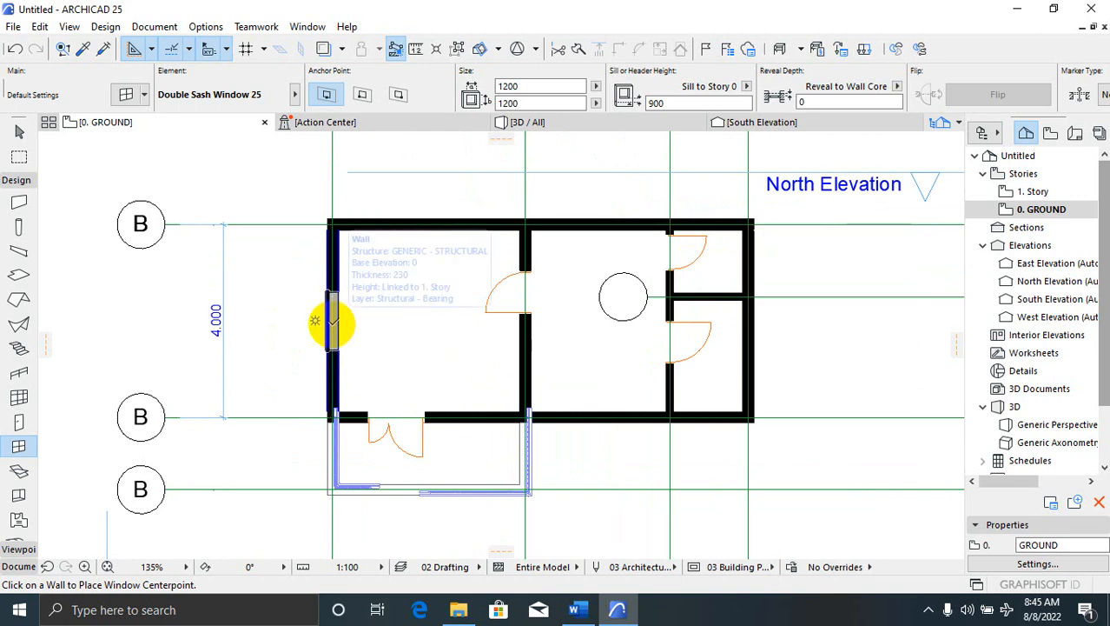
click(332, 322)
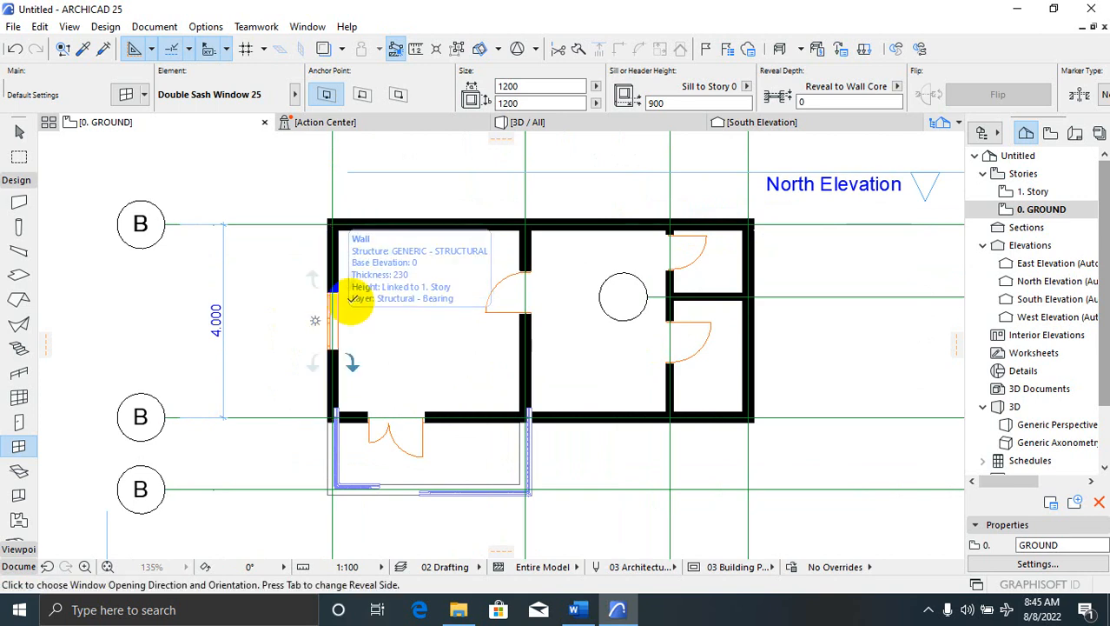
click(416, 224)
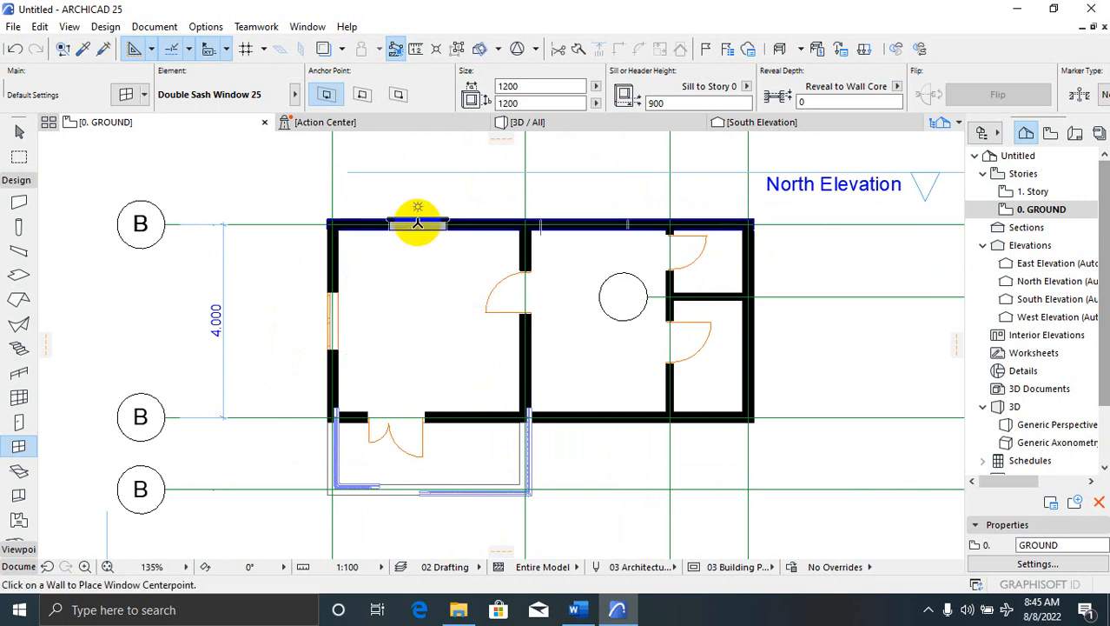
click(423, 225)
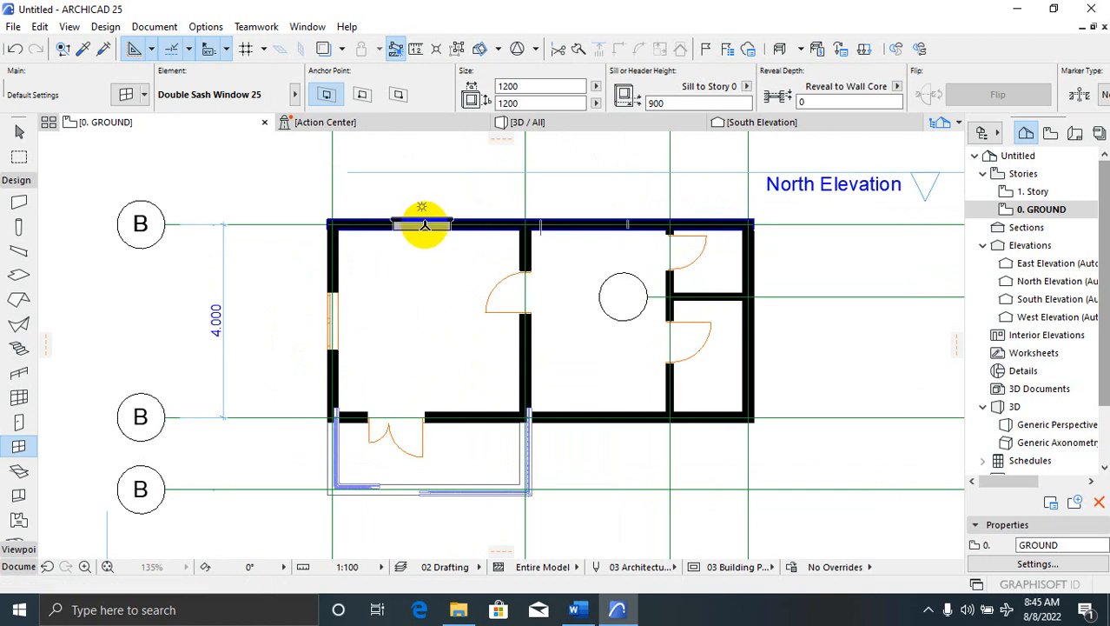
click(600, 222)
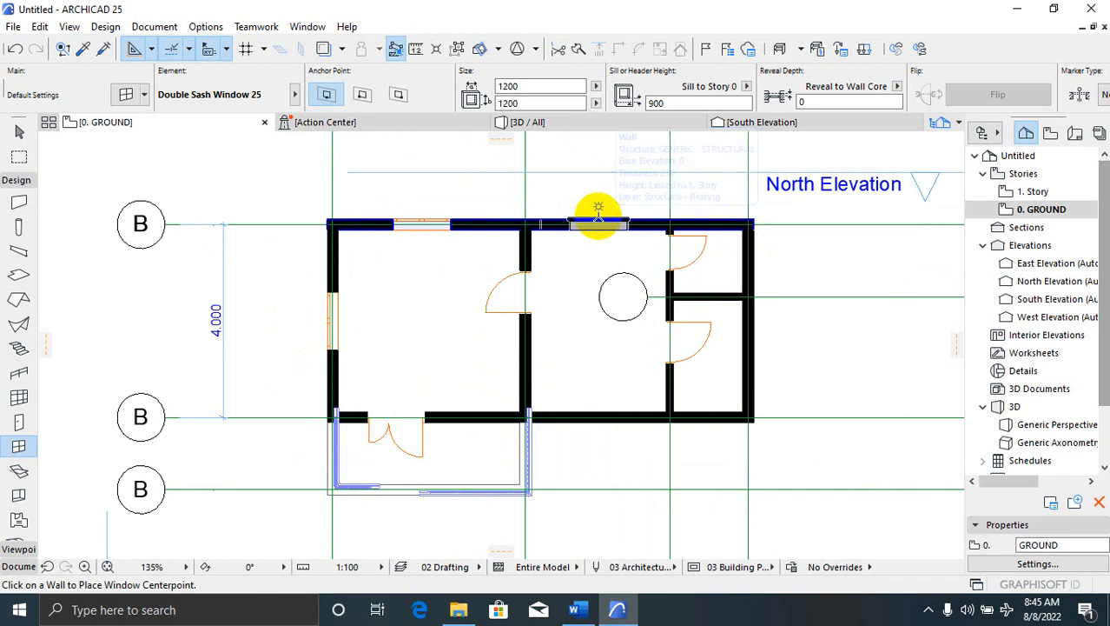
click(598, 224)
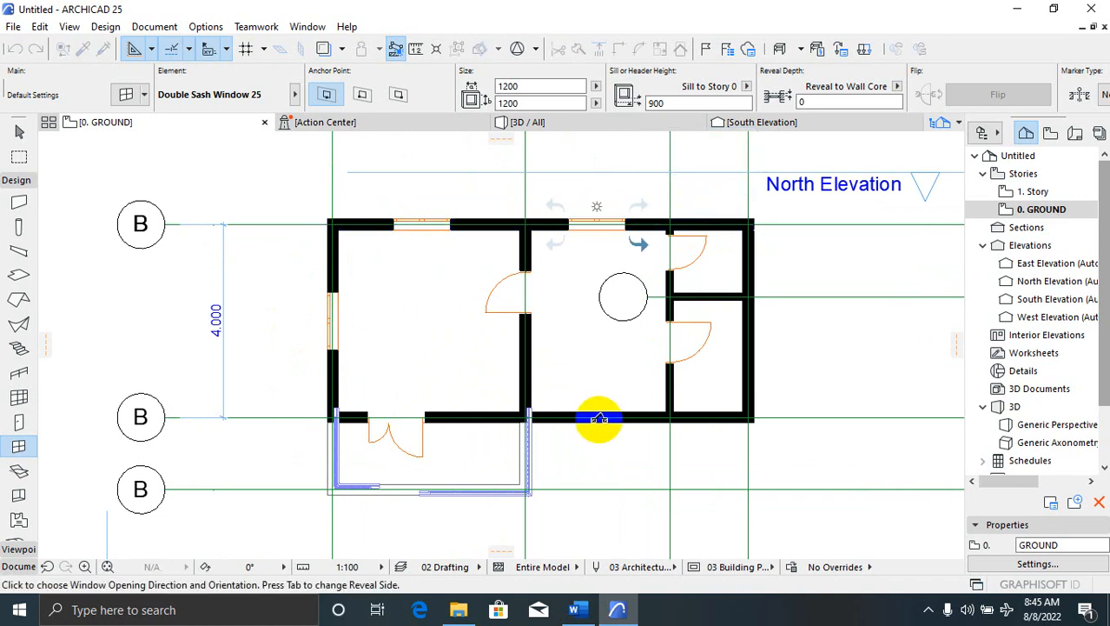
click(597, 419)
Place windows on the middle room's bottom wall and the lower right wall
click(601, 418)
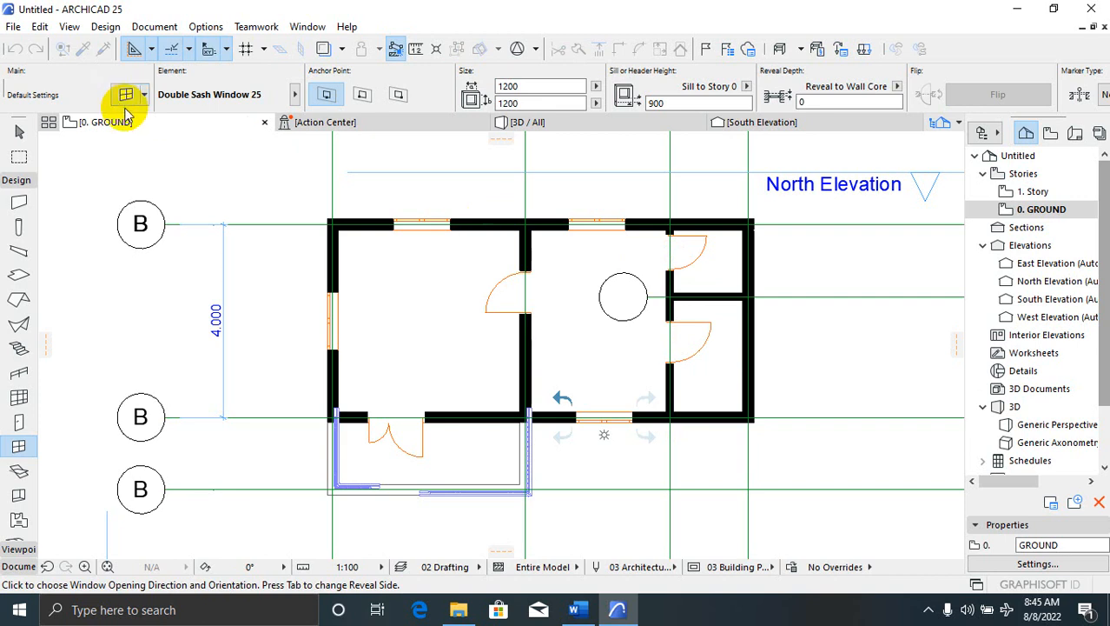
click(751, 354)
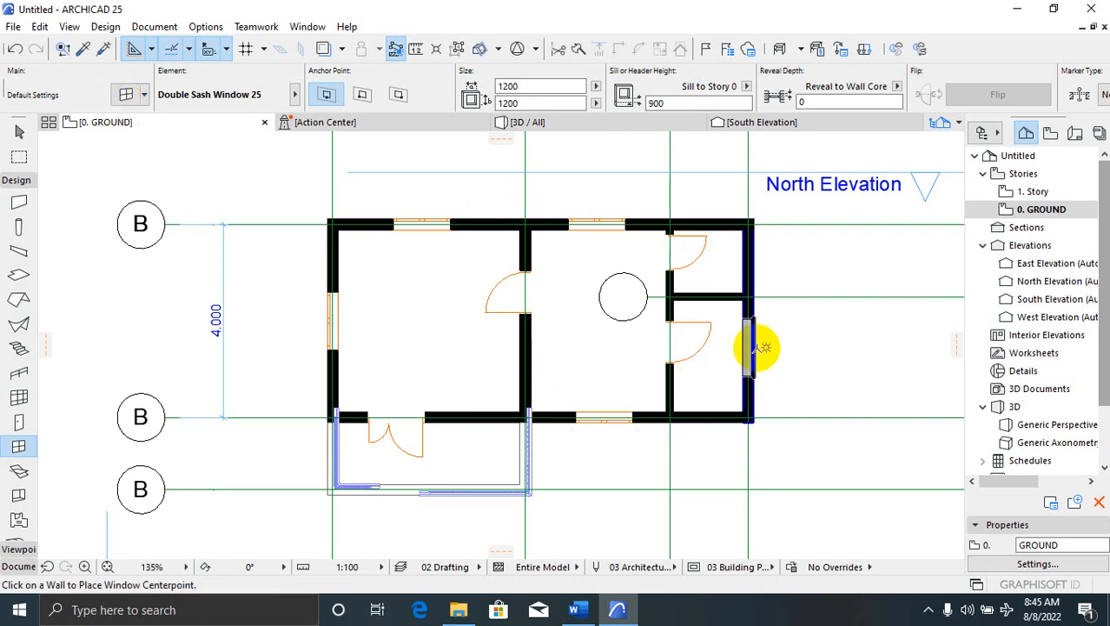
click(761, 352)
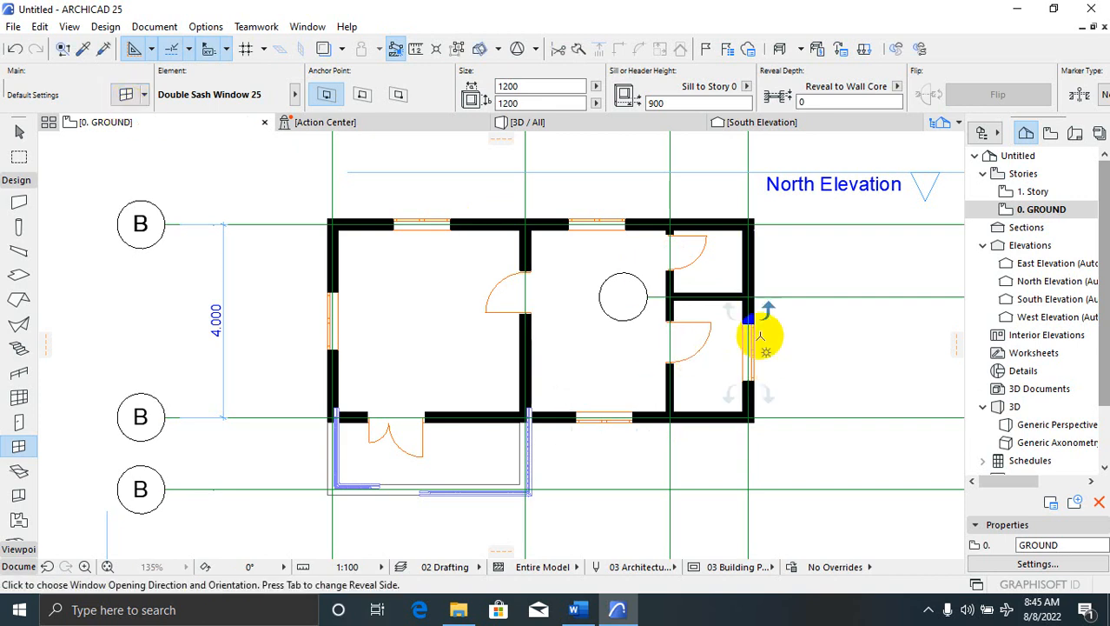
click(747, 265)
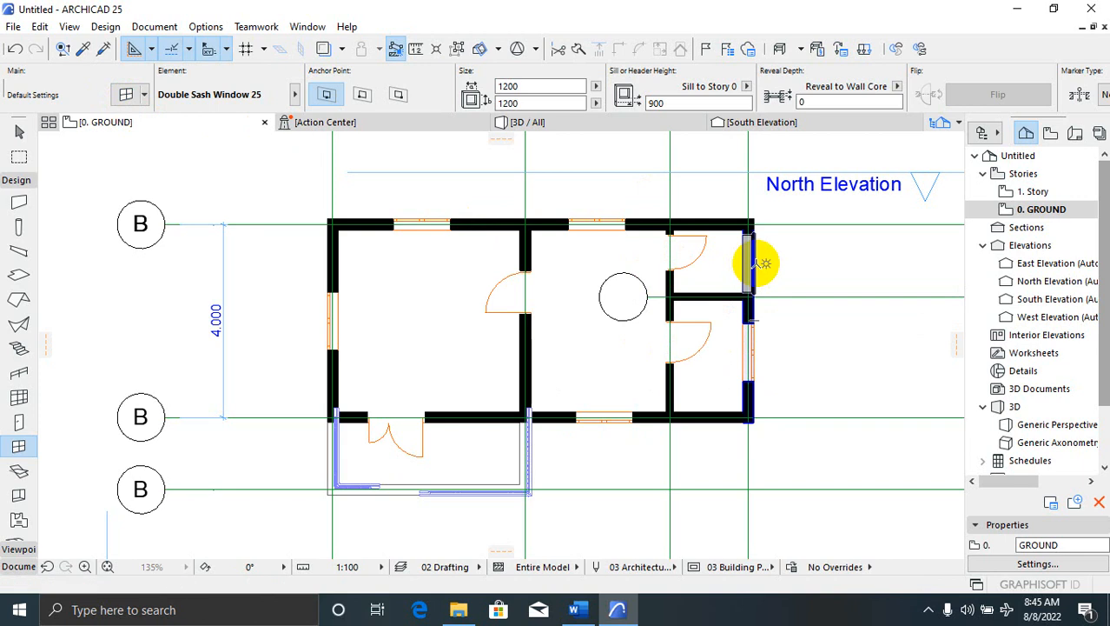
Position a window on the upper right wall after several cancelled attempts
click(756, 264)
key(Escape)
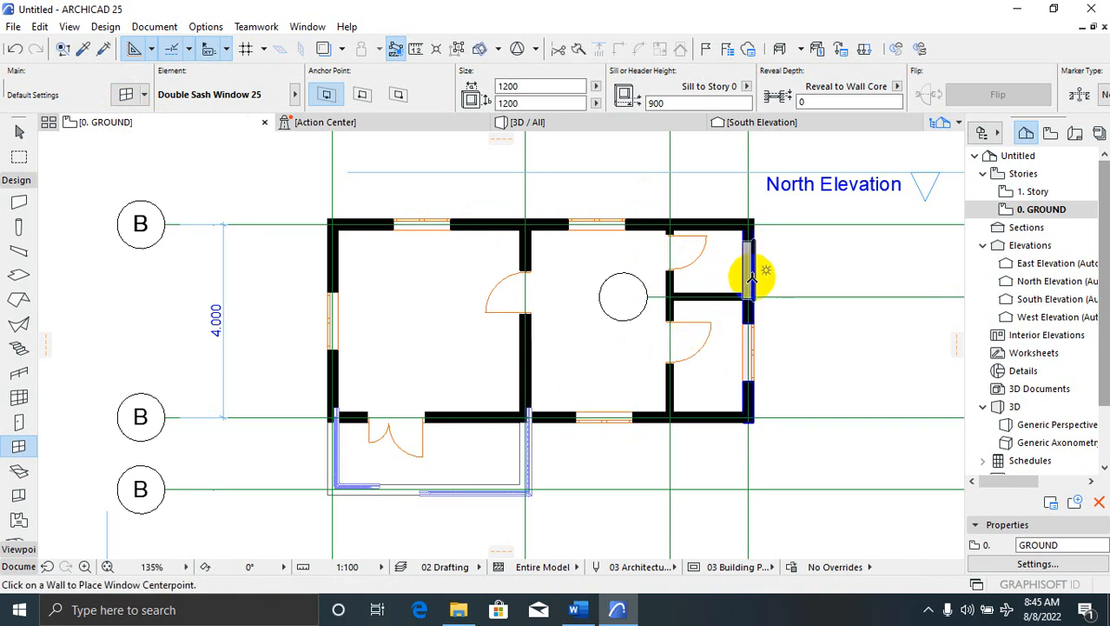
click(754, 271)
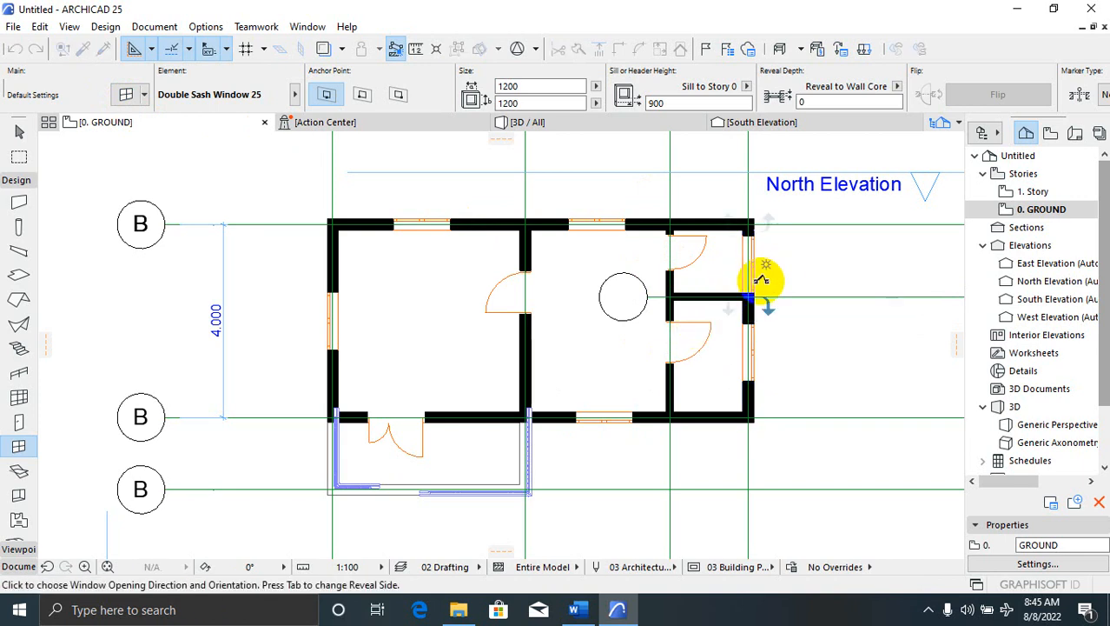
key(Escape)
click(755, 262)
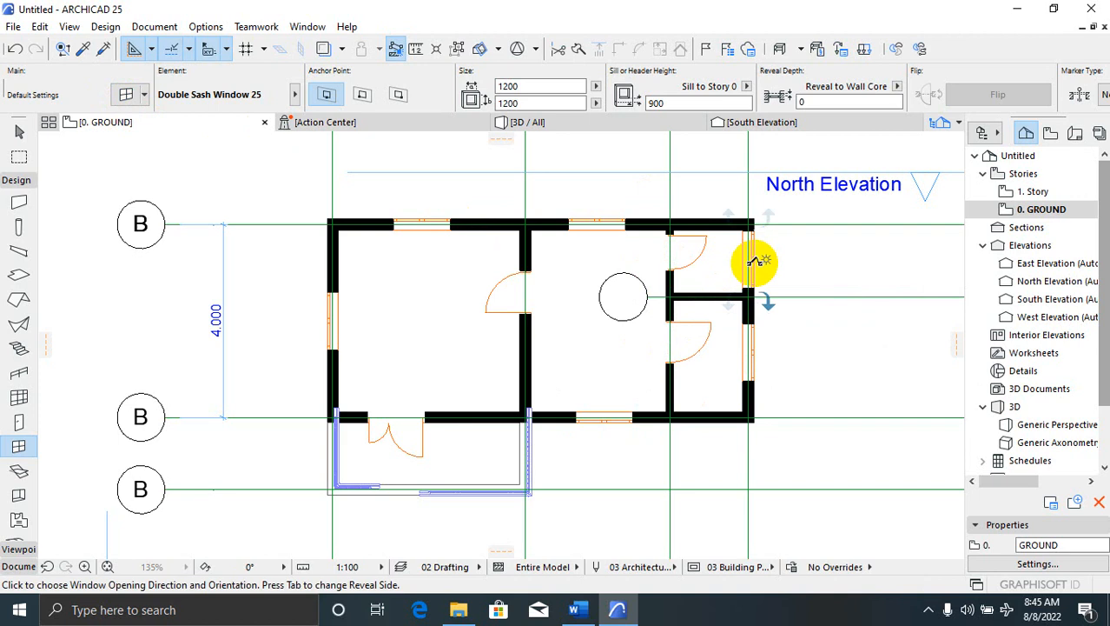
right_click(781, 273)
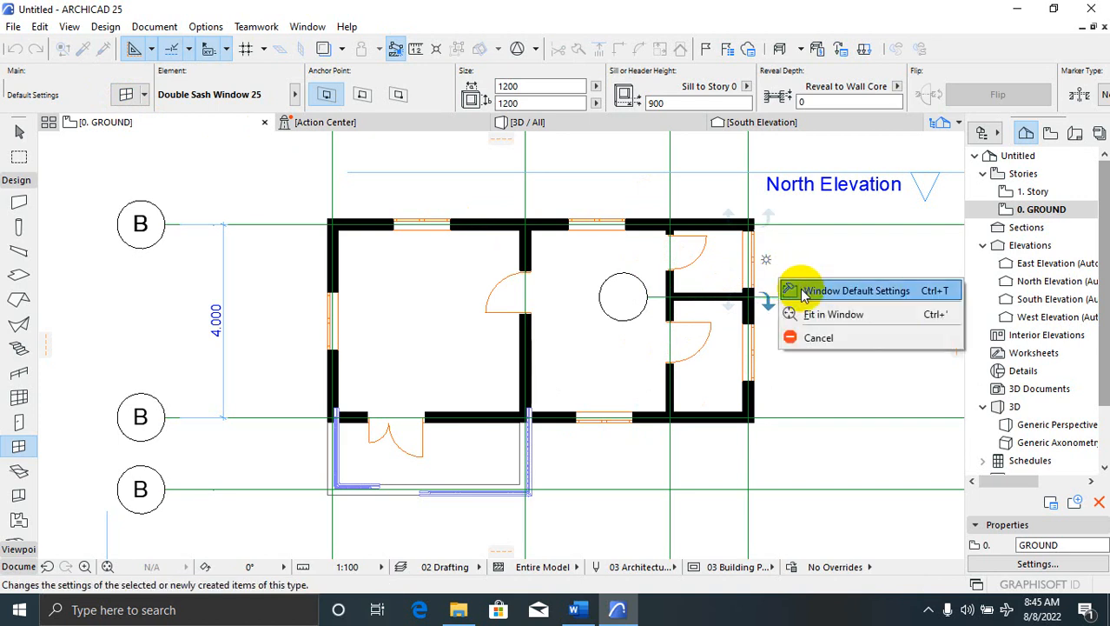
click(792, 270)
key(Escape)
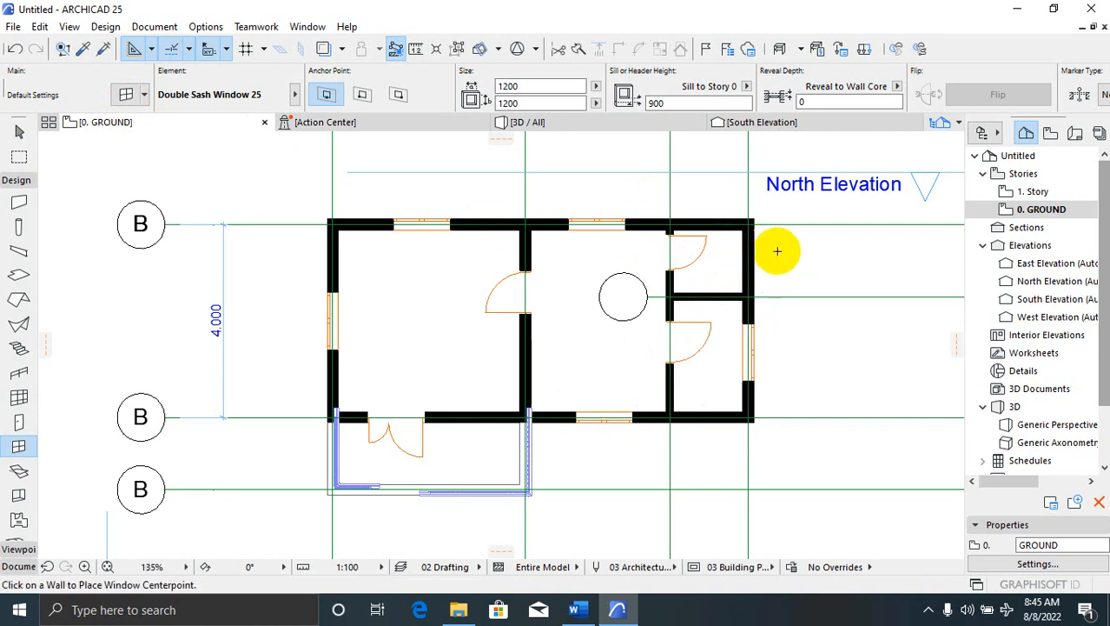
click(752, 261)
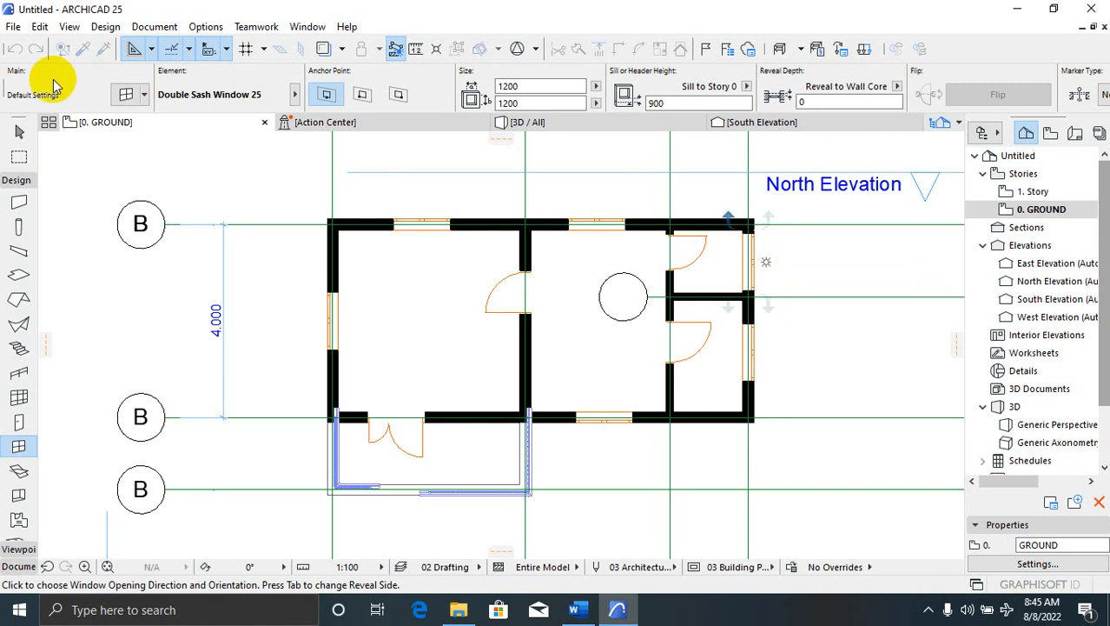
Change window defaults to 600 × 600 with a 1500 sill and finish the right-wall window
click(128, 95)
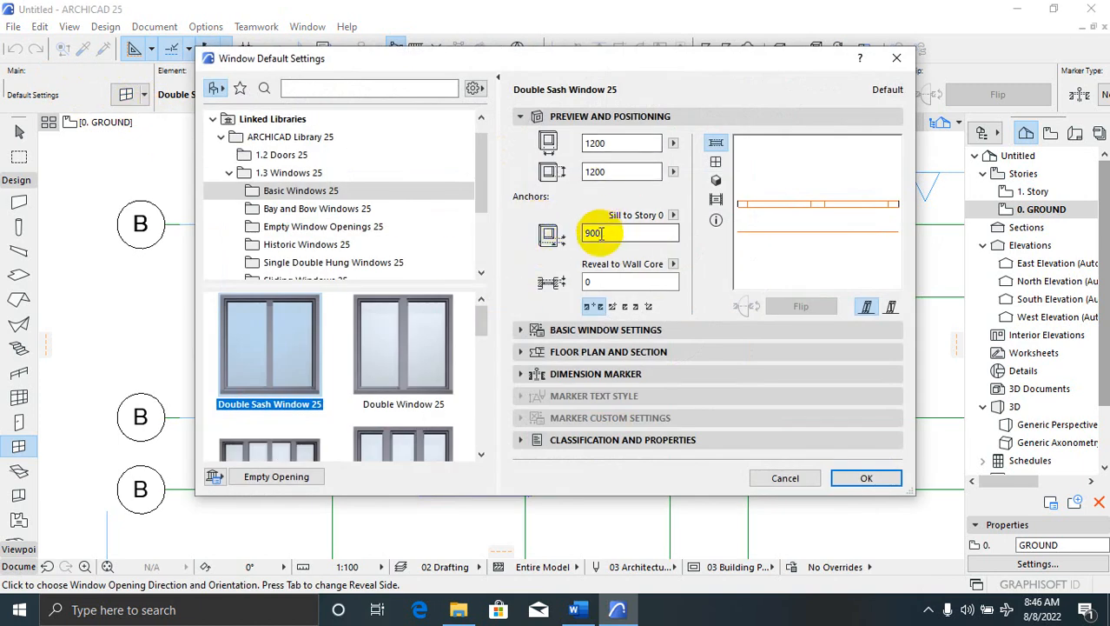
click(565, 234)
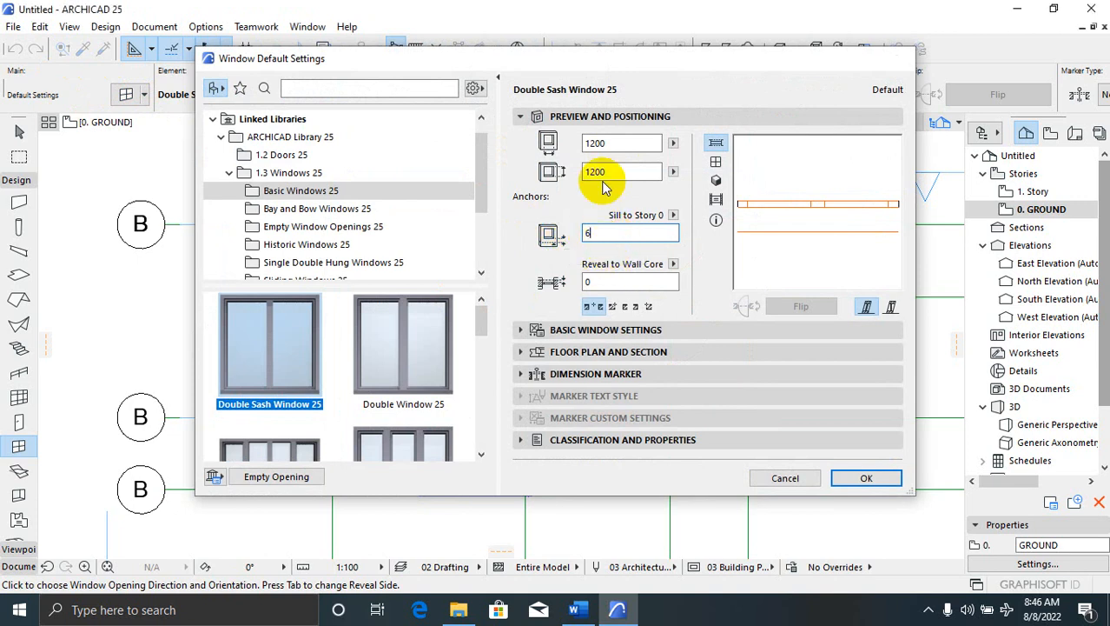
key(Escape)
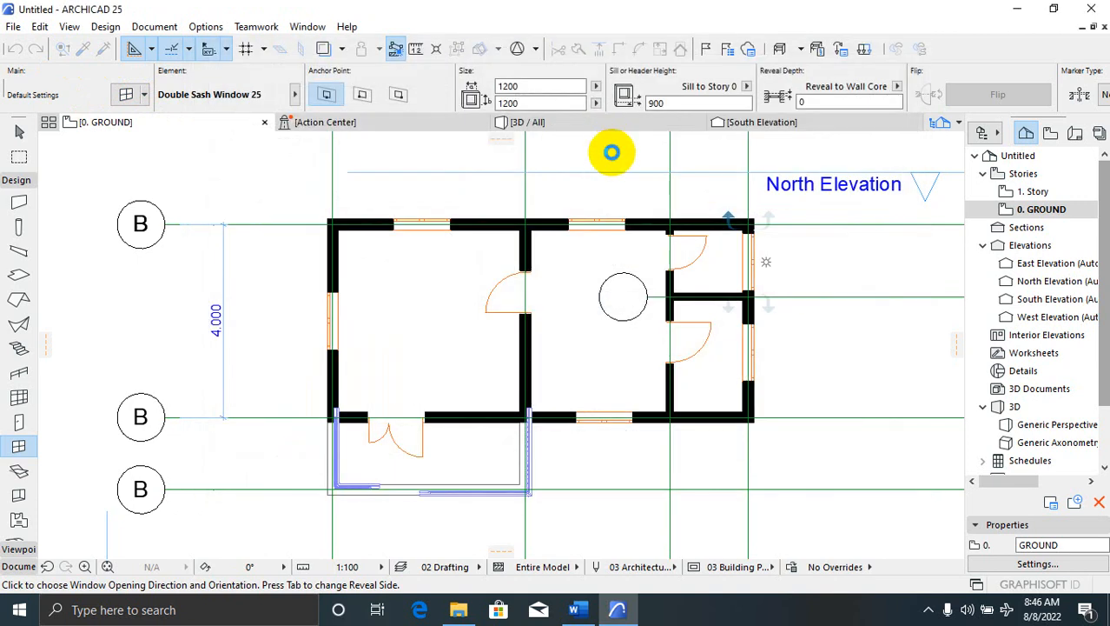
click(128, 102)
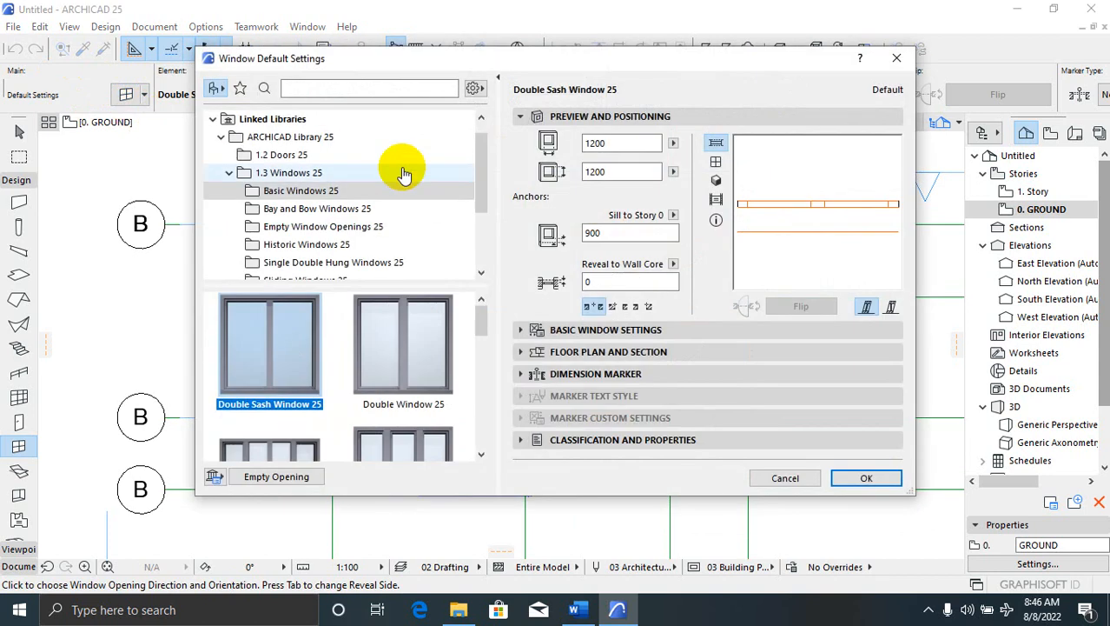
click(549, 142)
text(6)
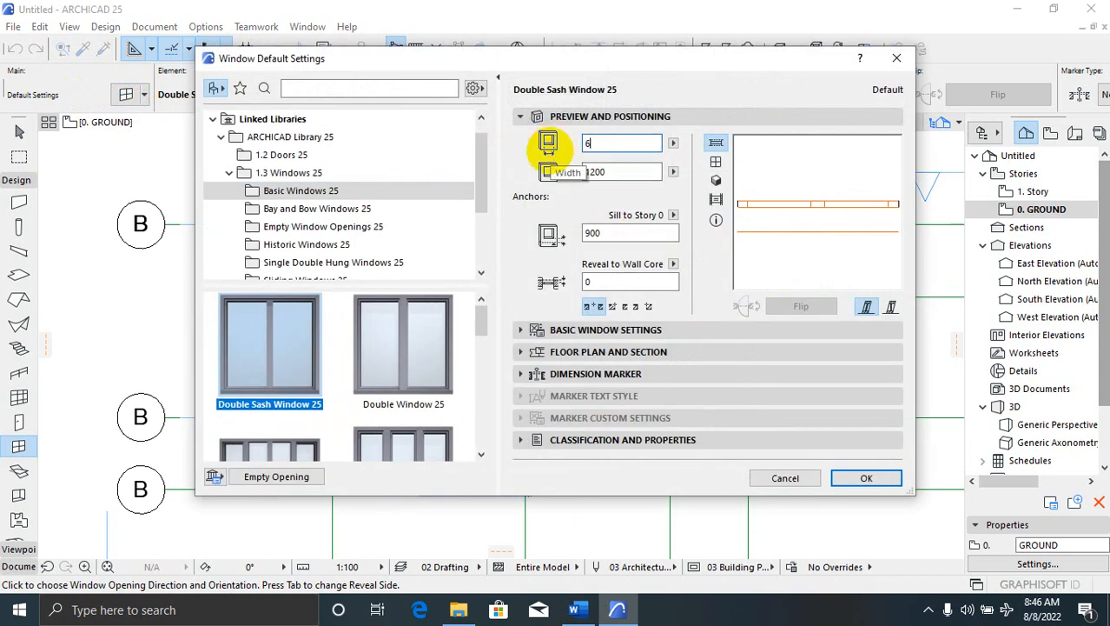
text(00)
click(579, 174)
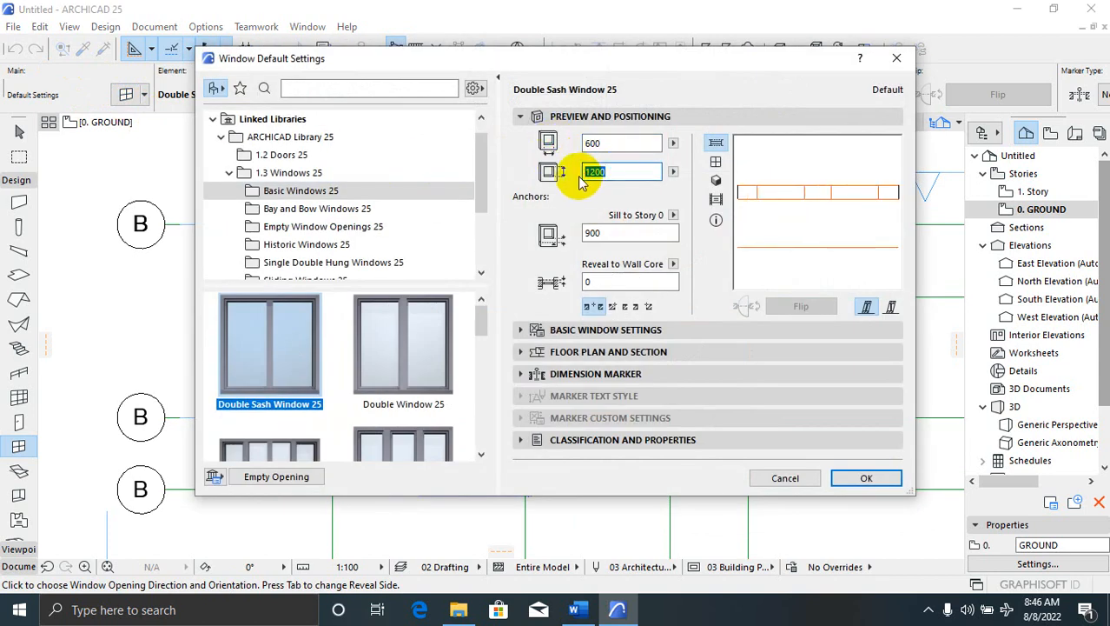
text(600)
click(596, 233)
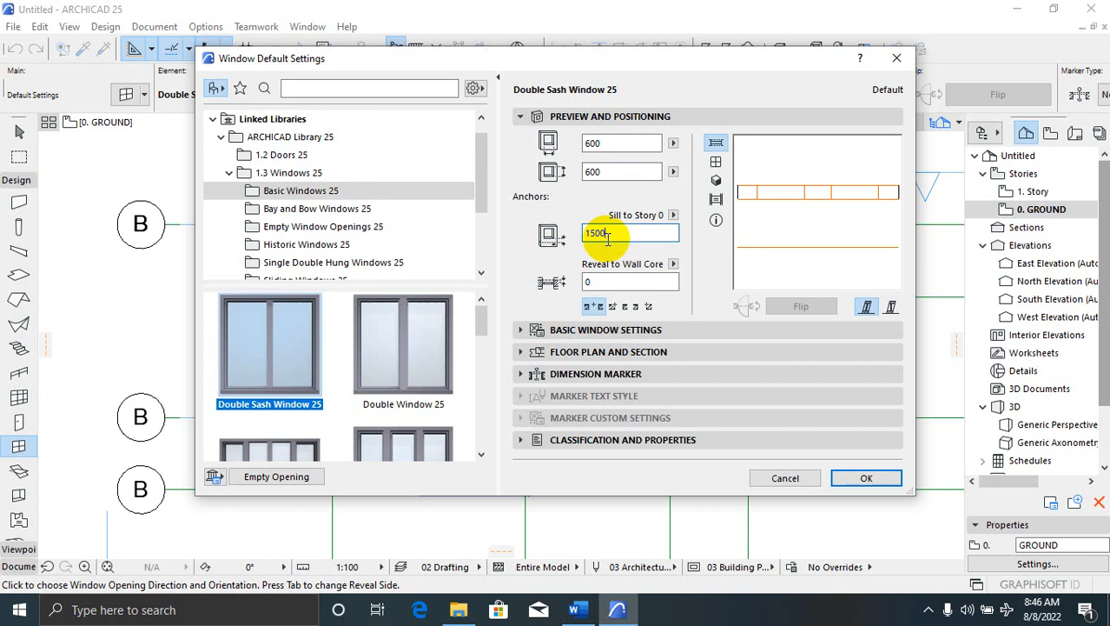
click(868, 478)
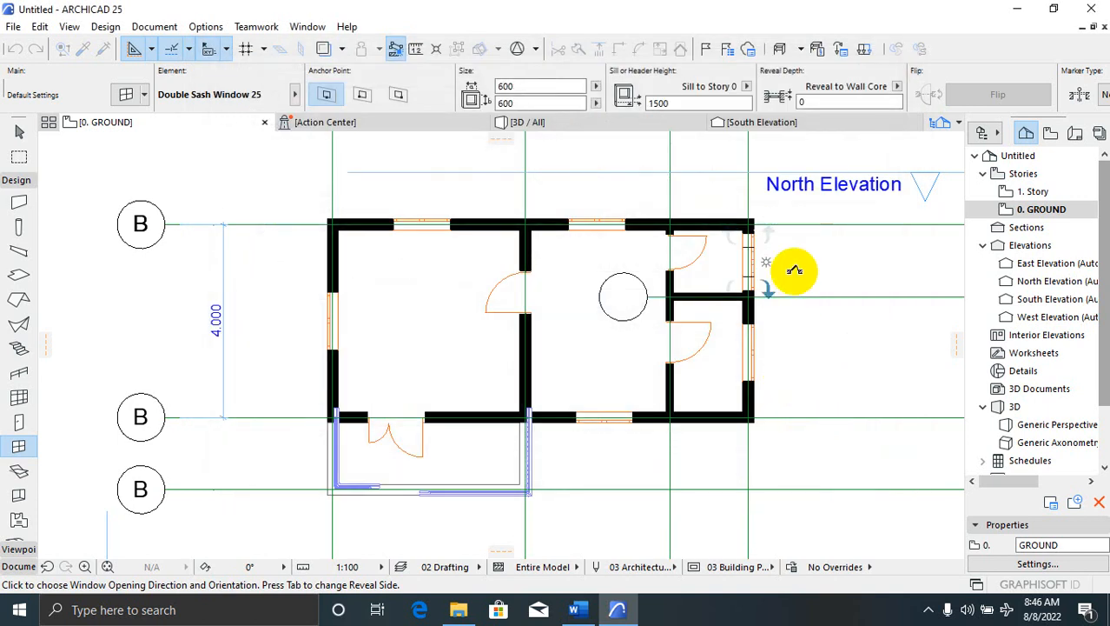
click(806, 272)
key(Escape)
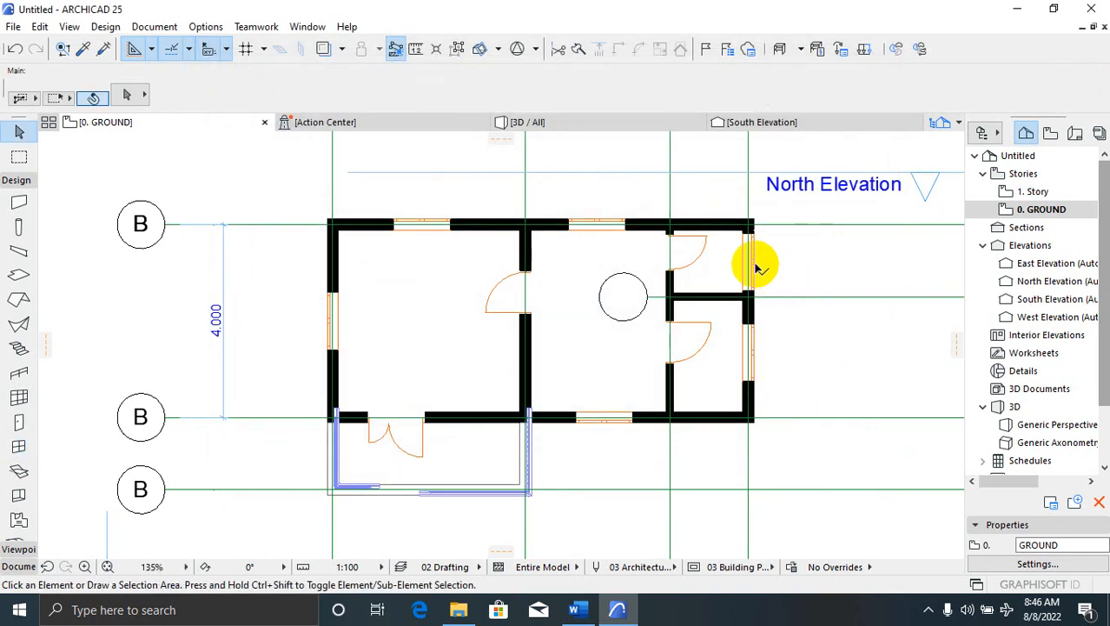
Change the right-wall window from 1200 × 1200 to 600 × 600 with a 1500 sill
click(752, 264)
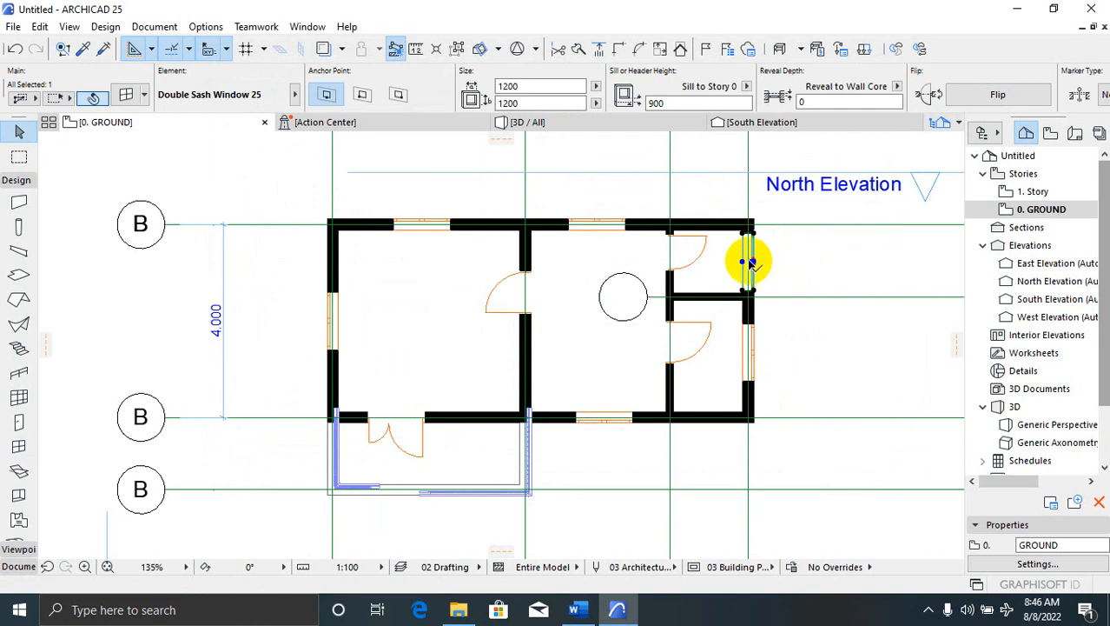
click(124, 94)
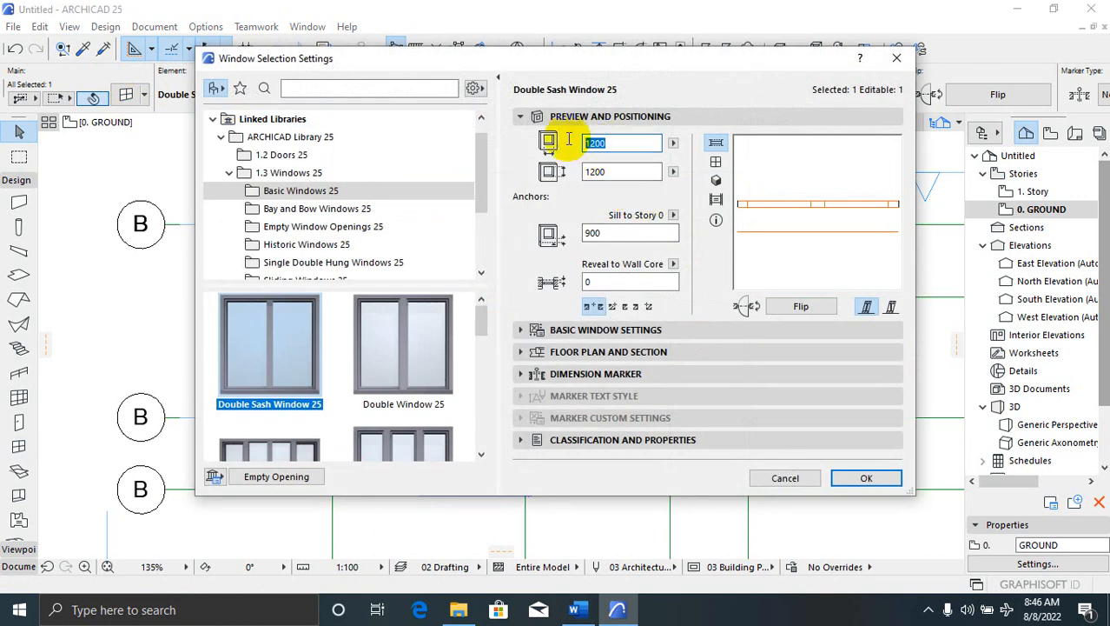
text(600)
click(577, 171)
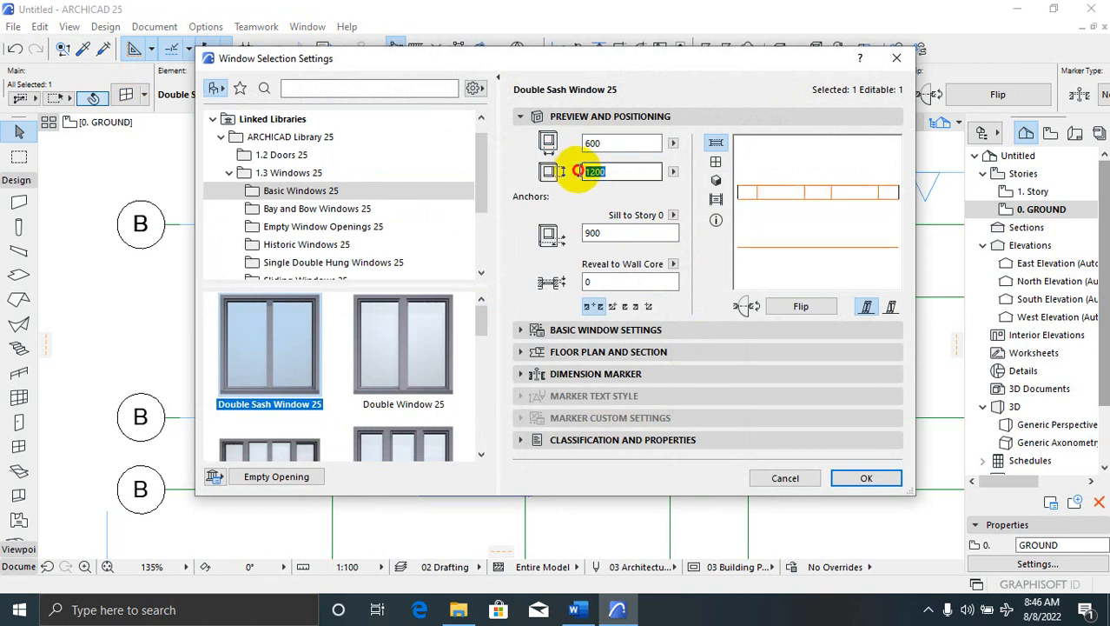
text(600)
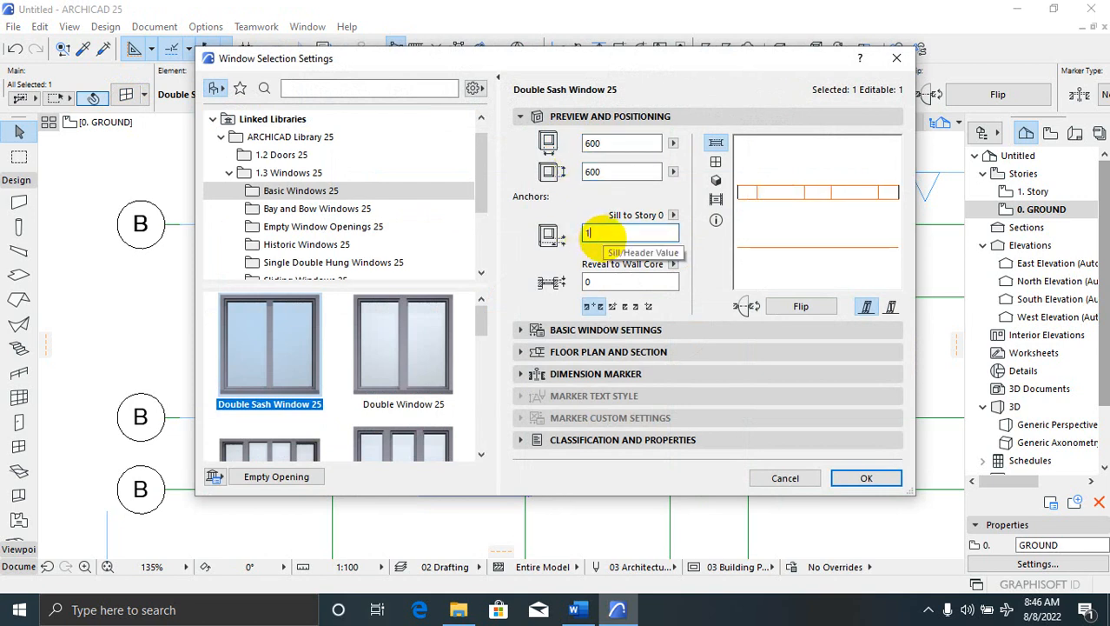
text(00)
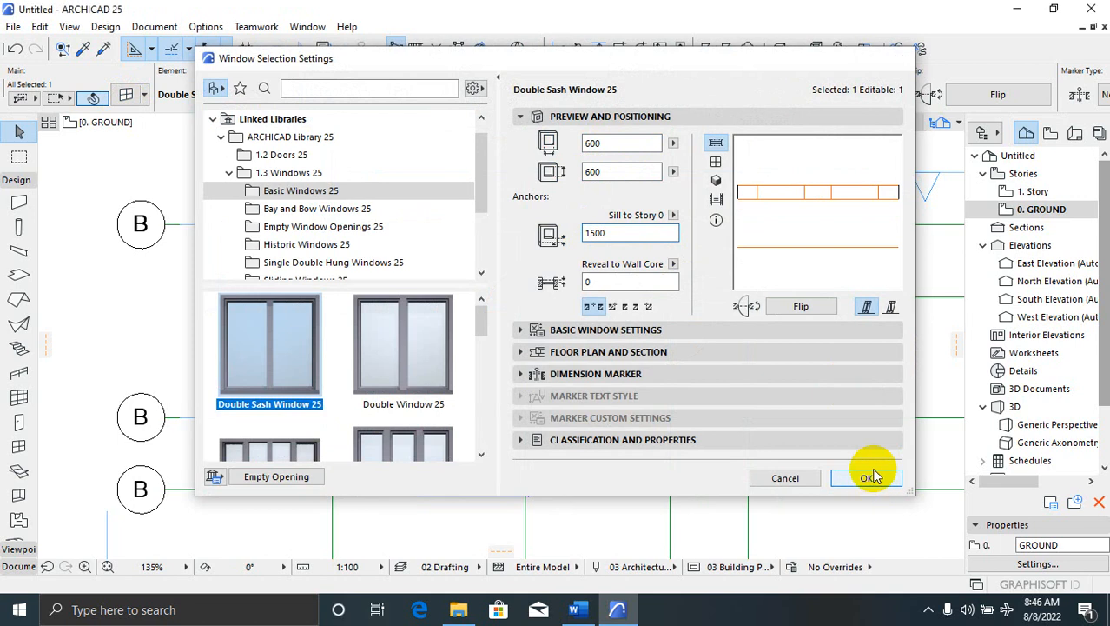
click(869, 477)
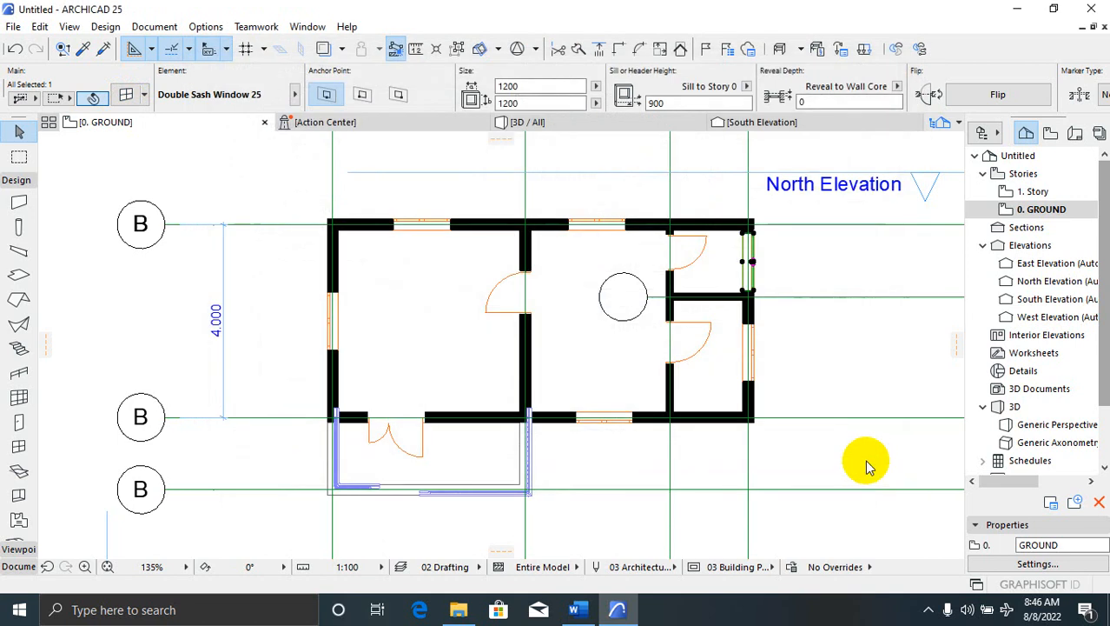
click(811, 272)
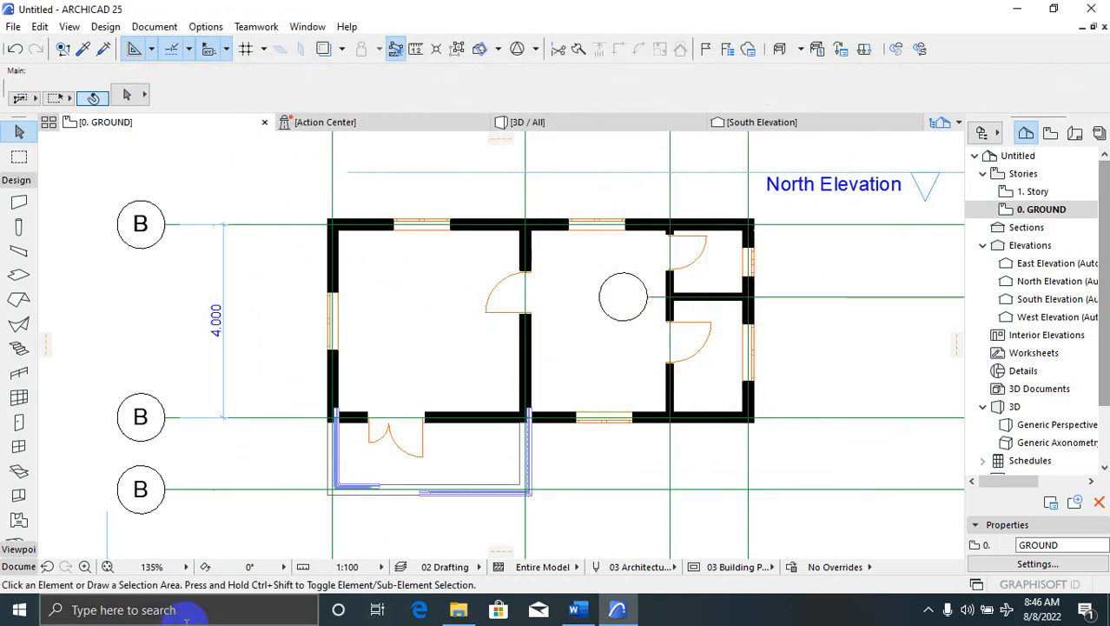
click(572, 126)
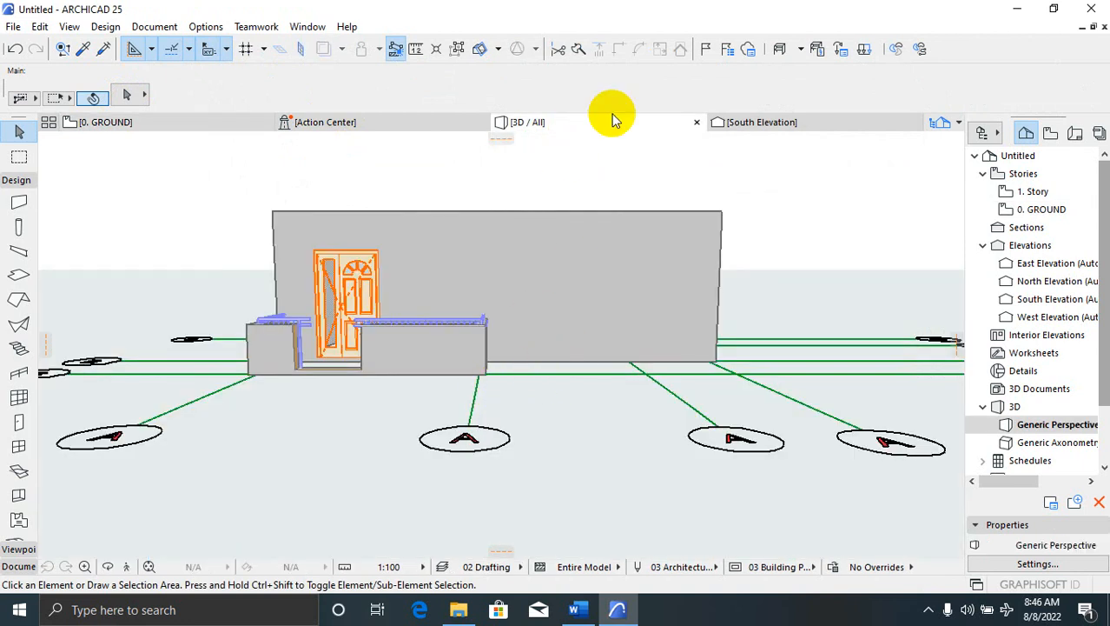
right_click(768, 278)
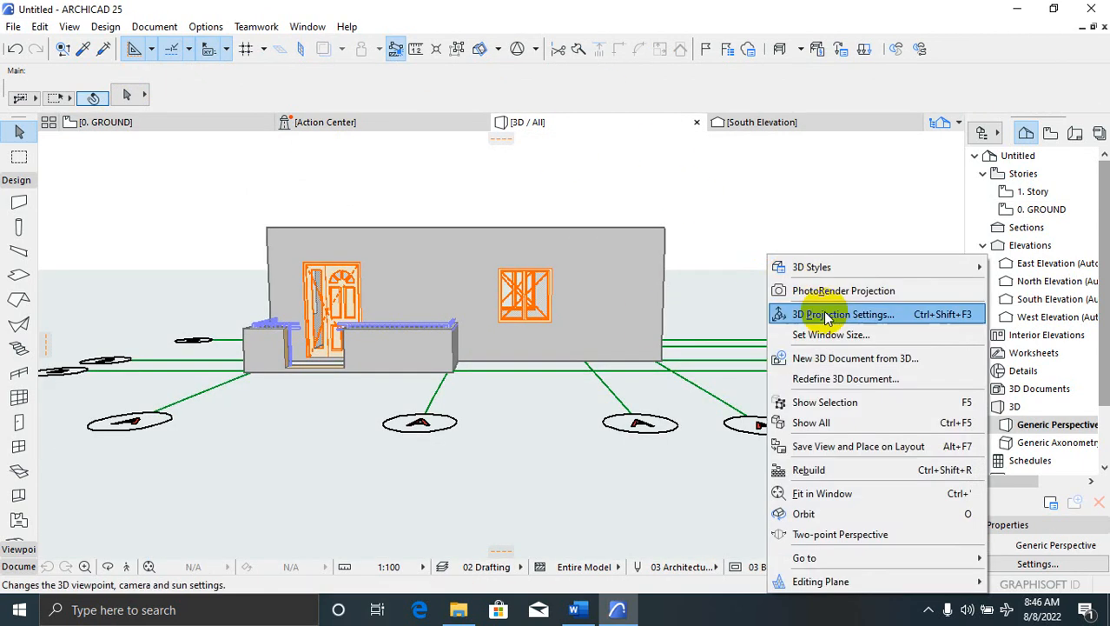
click(830, 515)
drag(714, 378, 385, 285)
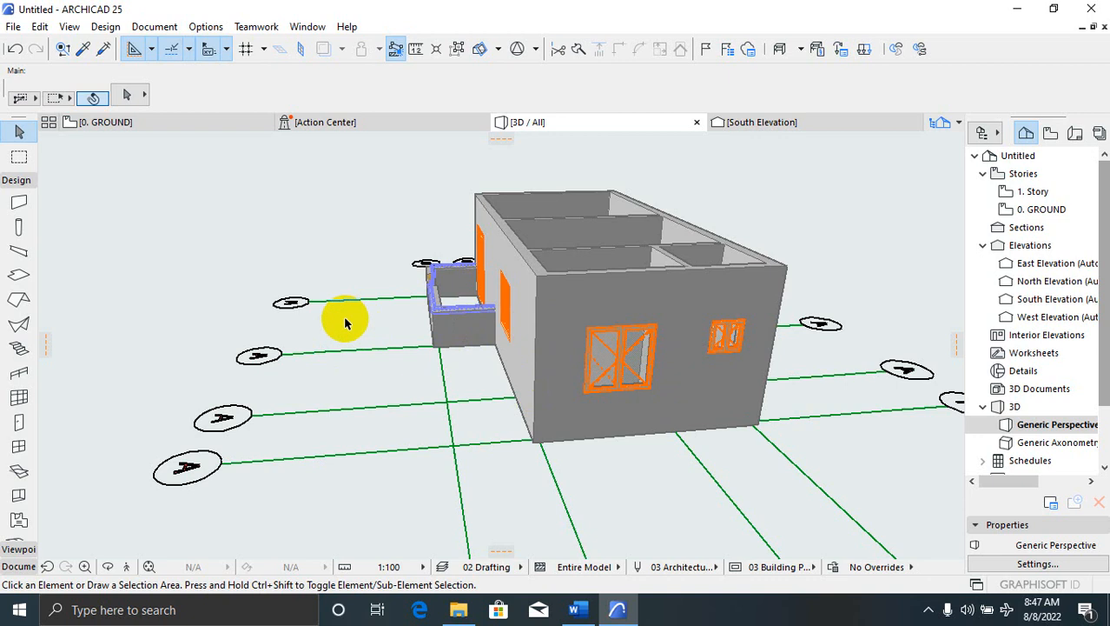
right_click(294, 232)
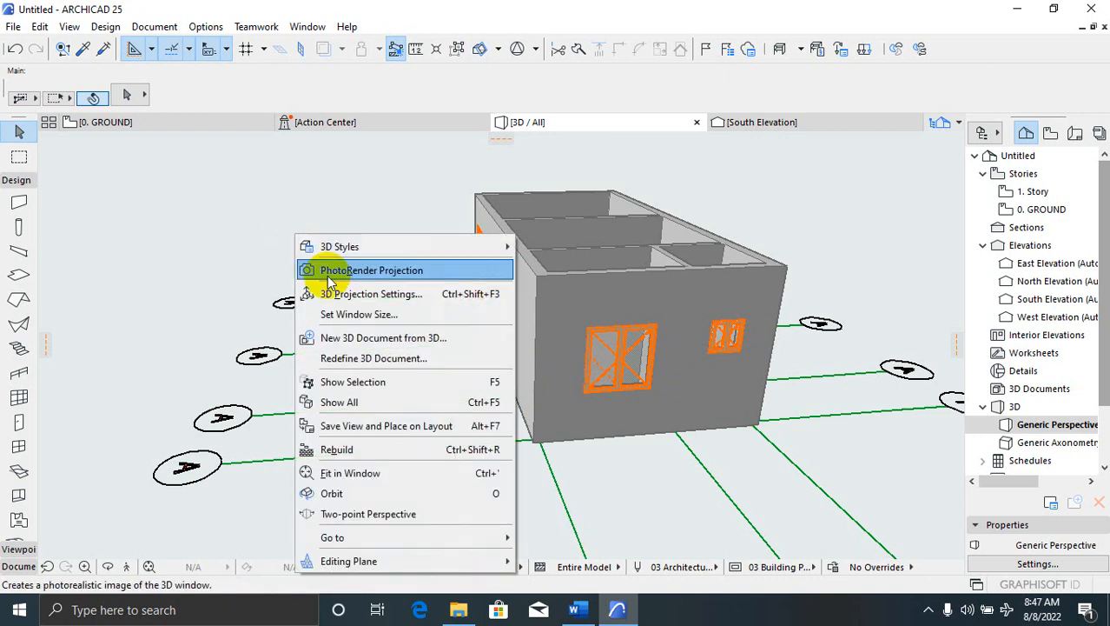
click(416, 492)
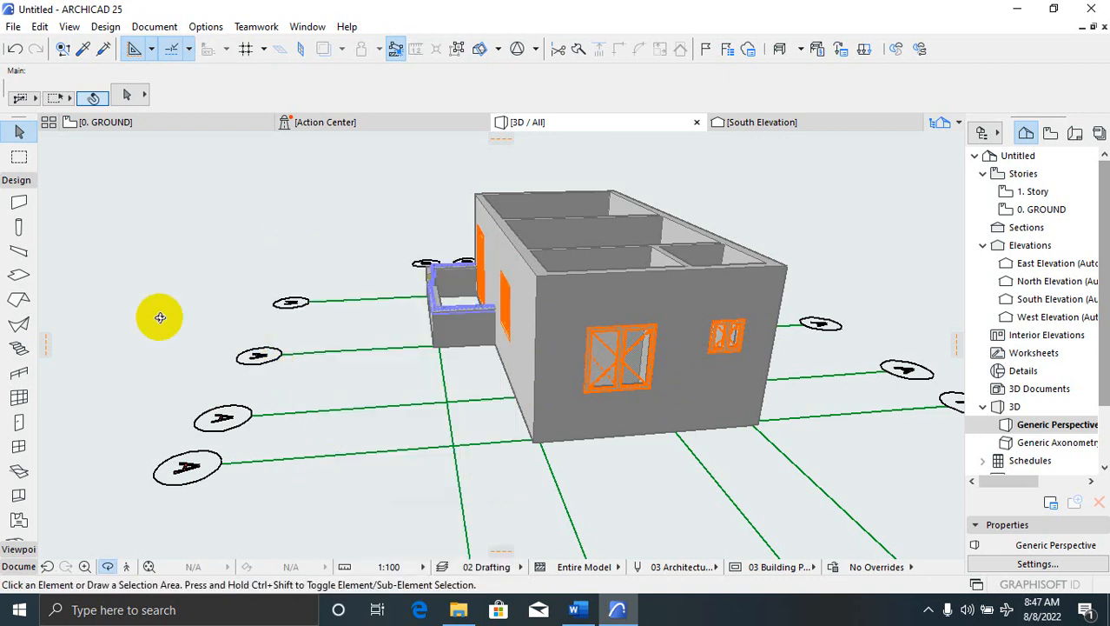
drag(156, 315, 463, 305)
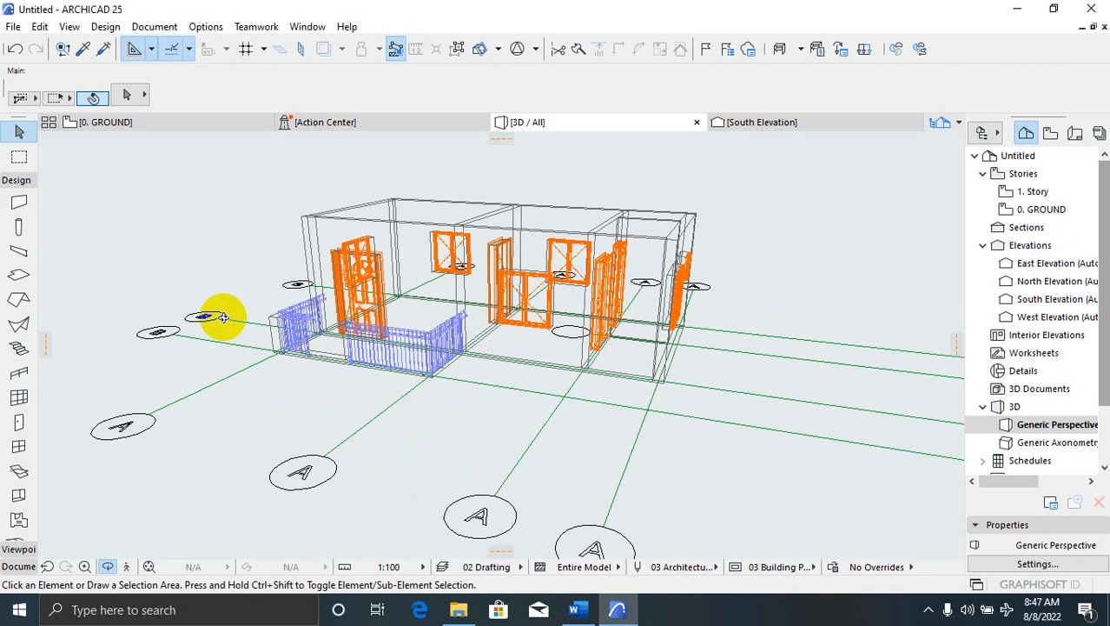
click(168, 123)
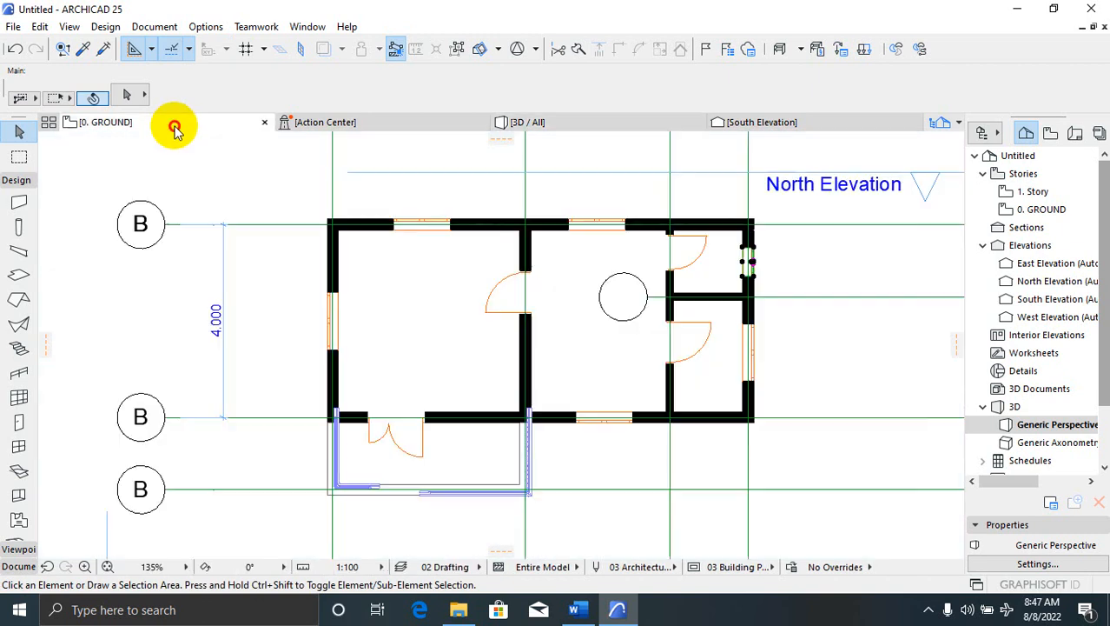
Select the left porch railing and review its floor plan symbol, break mark and classification settings
scroll(342, 496, up, 5)
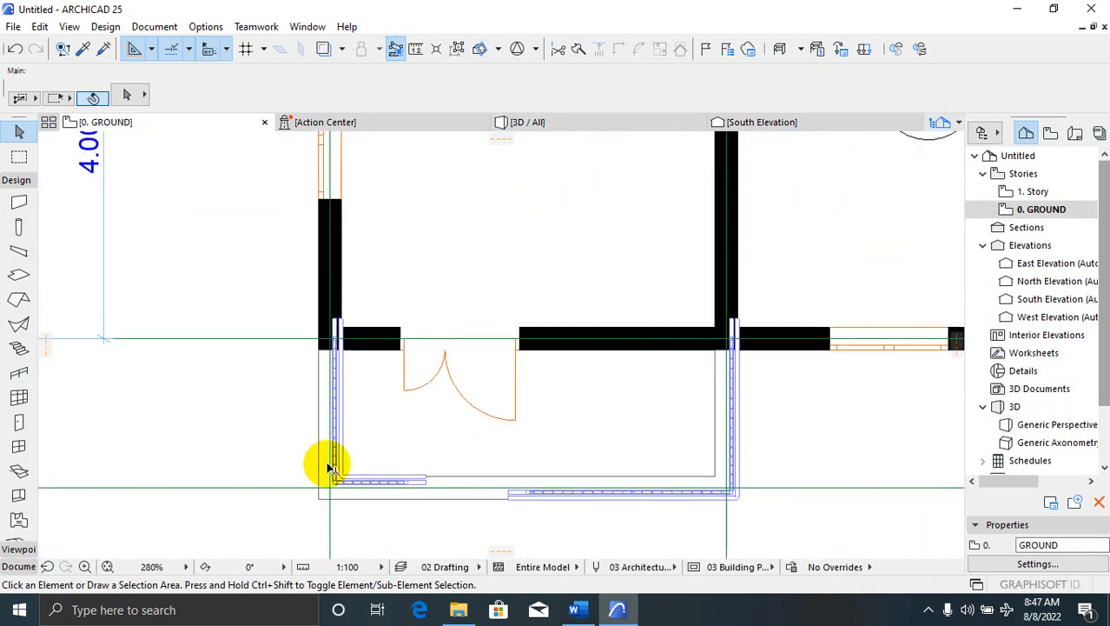
click(341, 457)
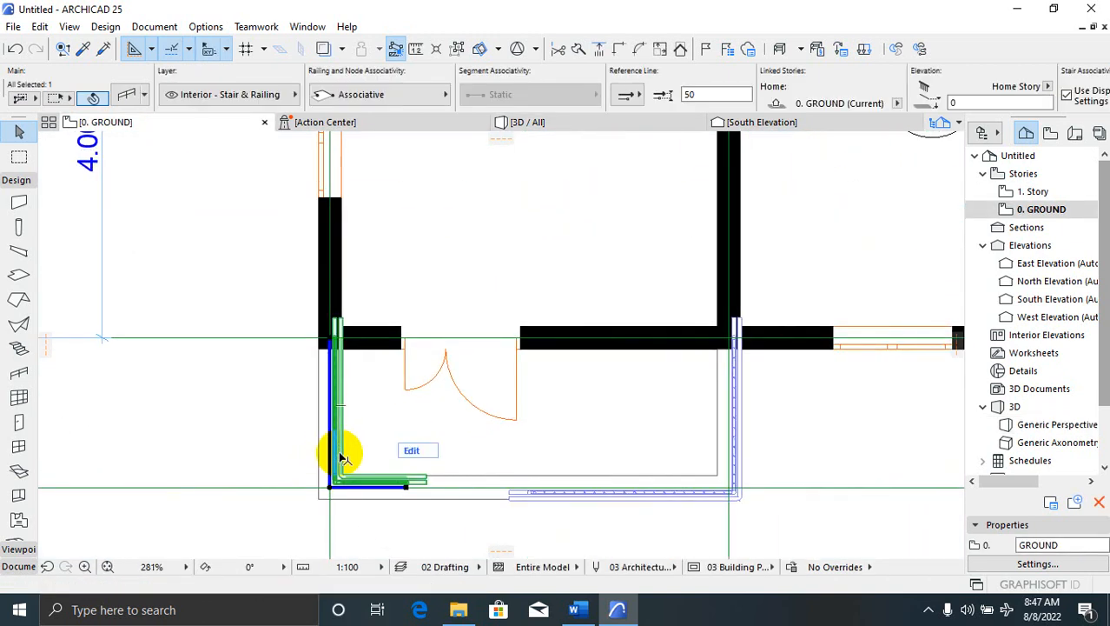
click(126, 96)
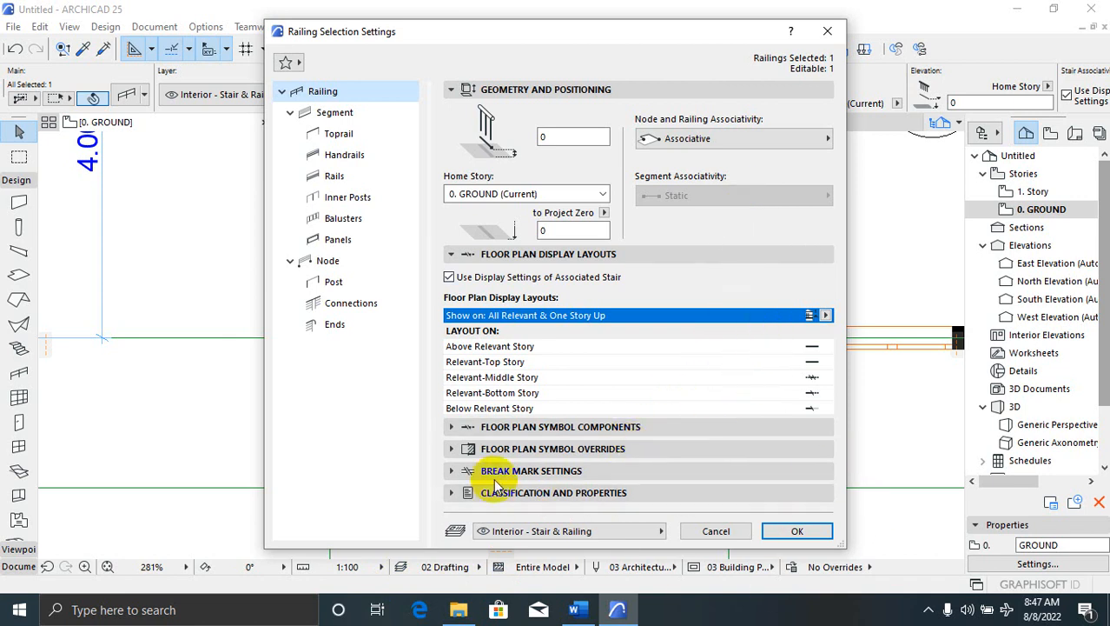
click(458, 429)
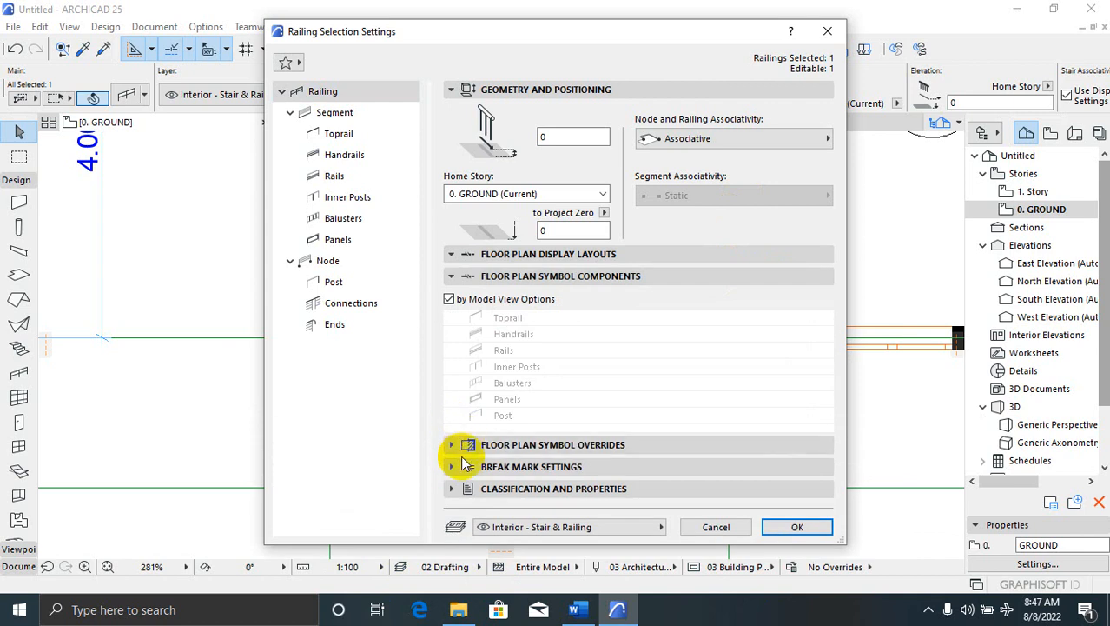
click(451, 445)
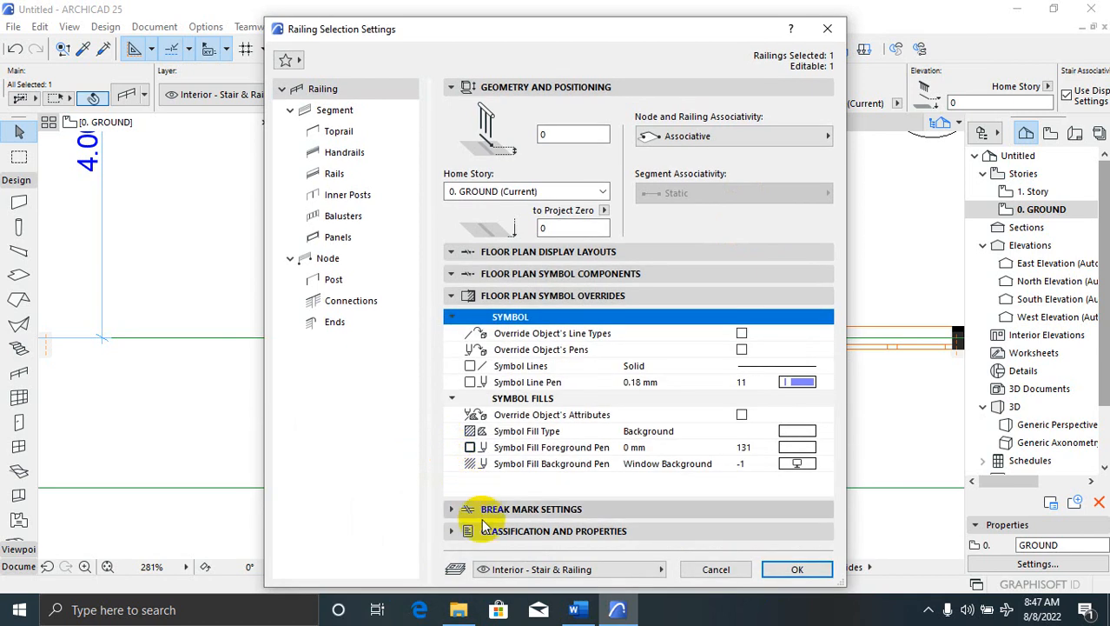
click(456, 511)
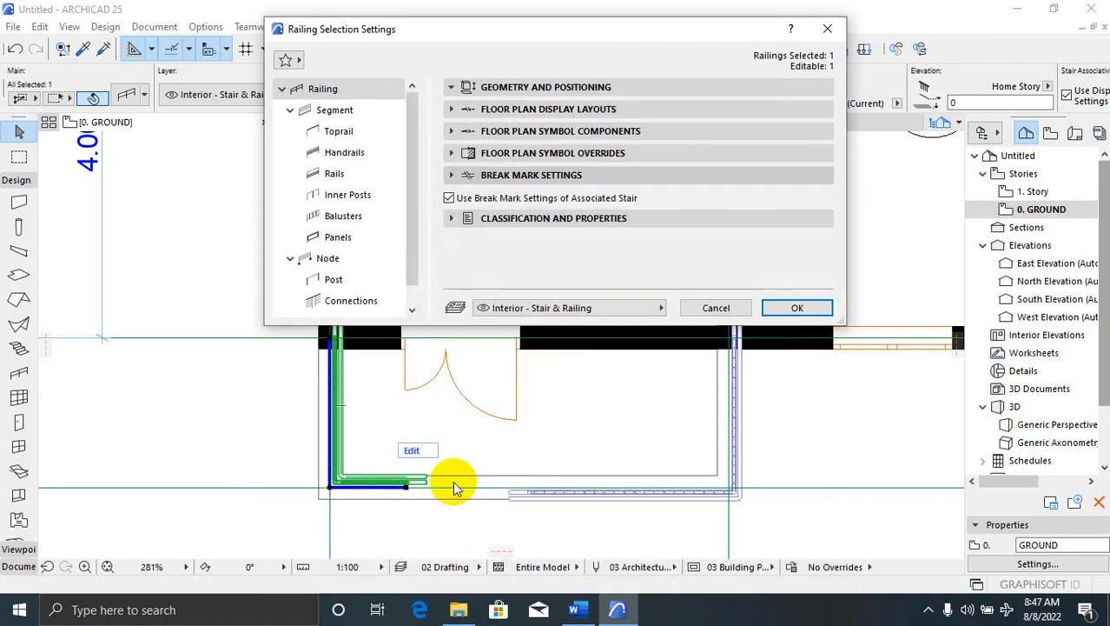
click(452, 417)
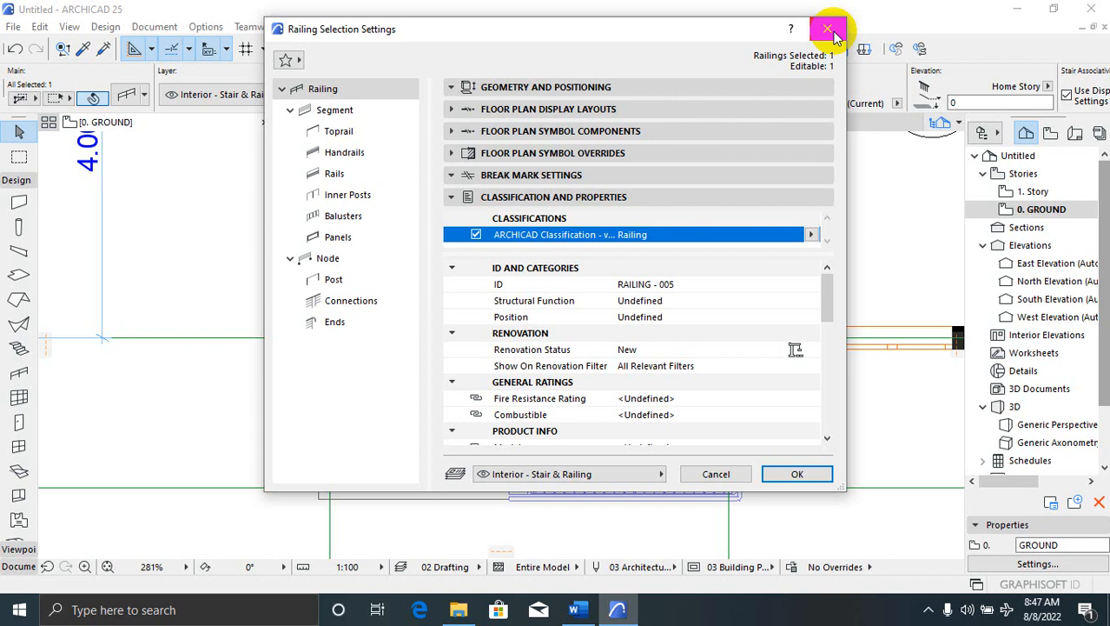
Keep the railing on the GROUND story and give it a 900 elevation offset
click(448, 87)
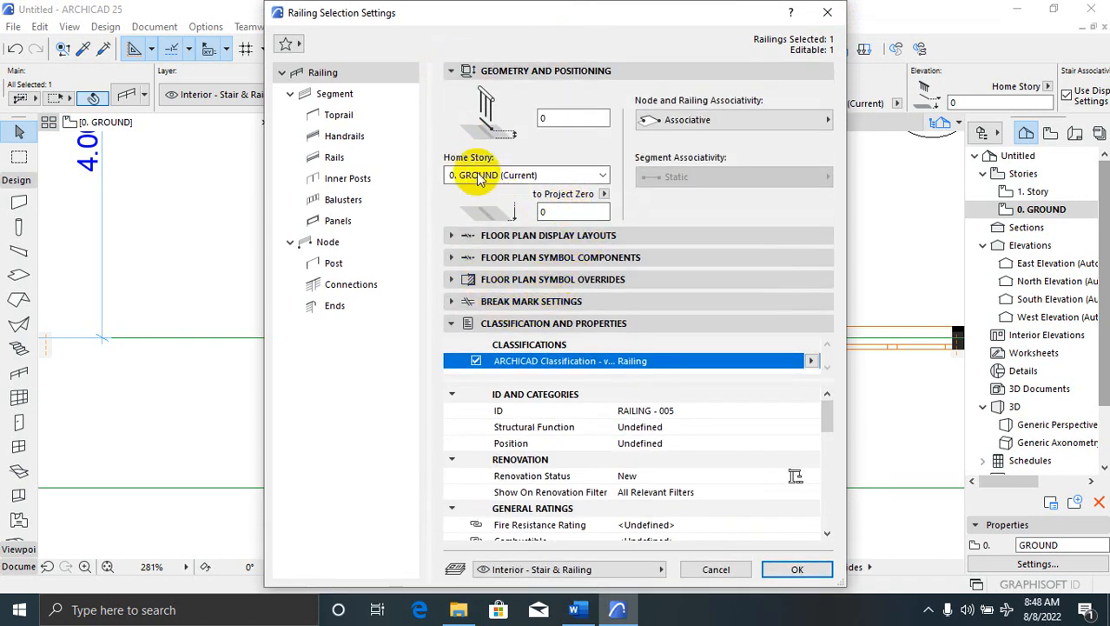
click(598, 177)
click(598, 177)
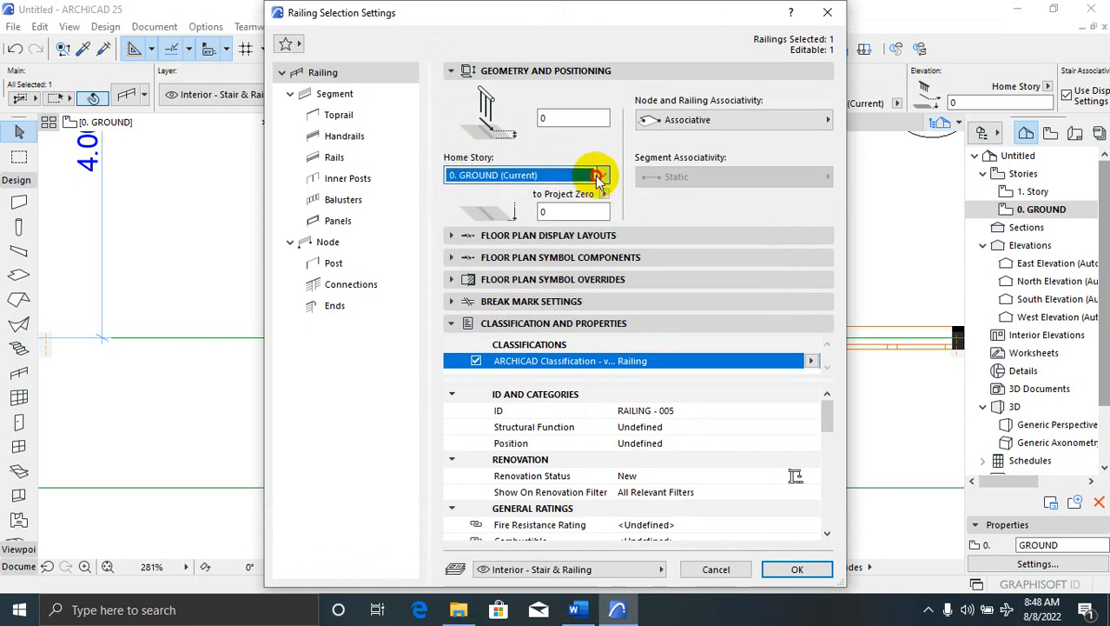
click(597, 176)
click(601, 176)
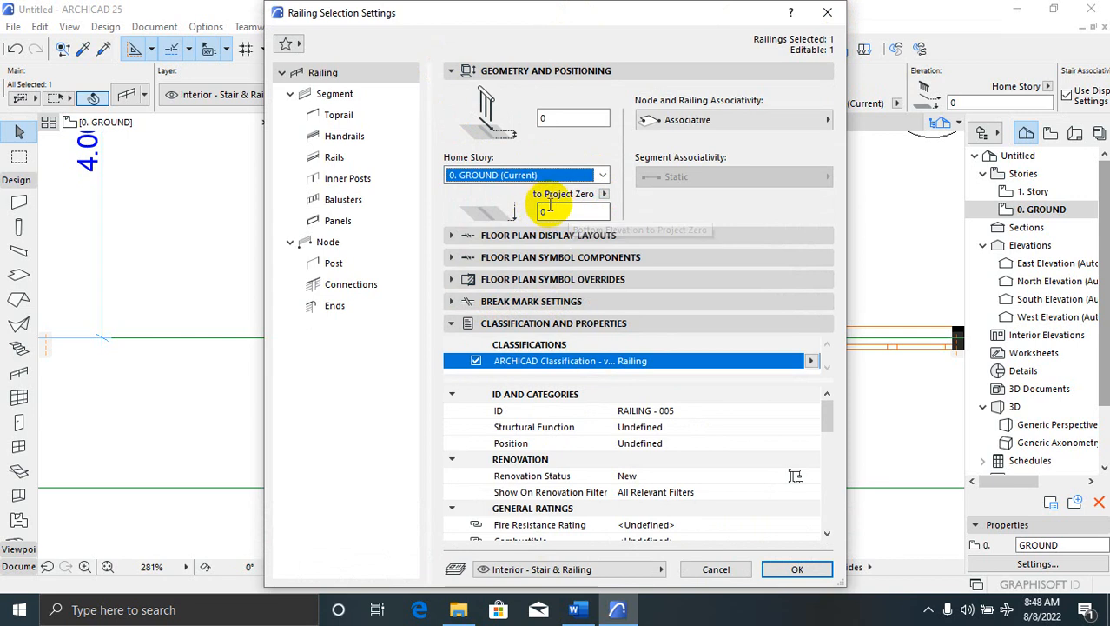
click(564, 119)
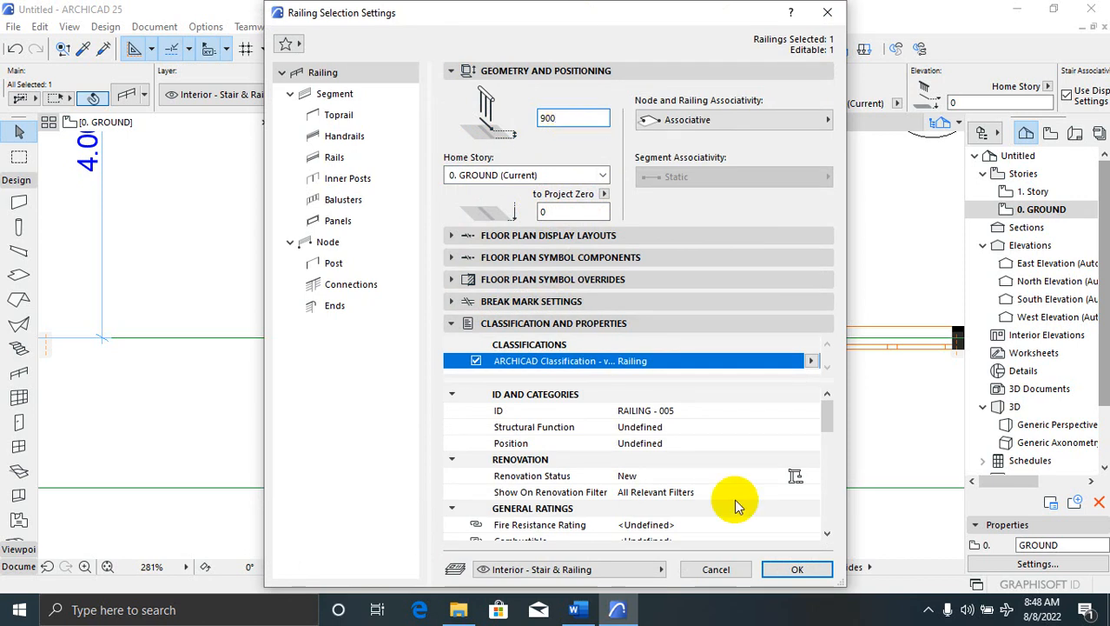
click(782, 568)
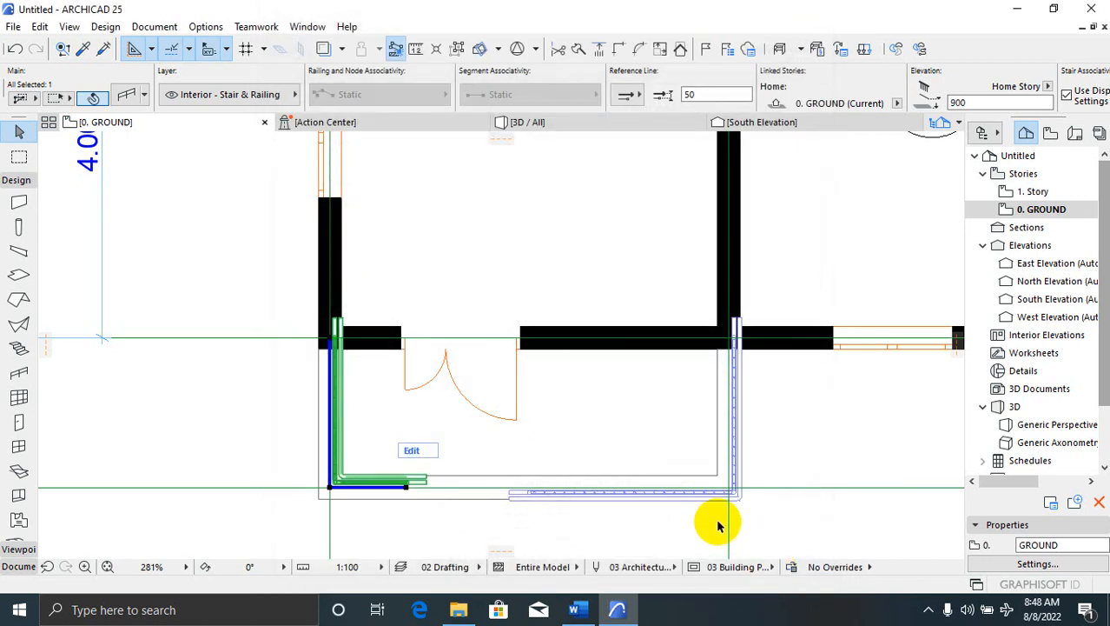
click(538, 282)
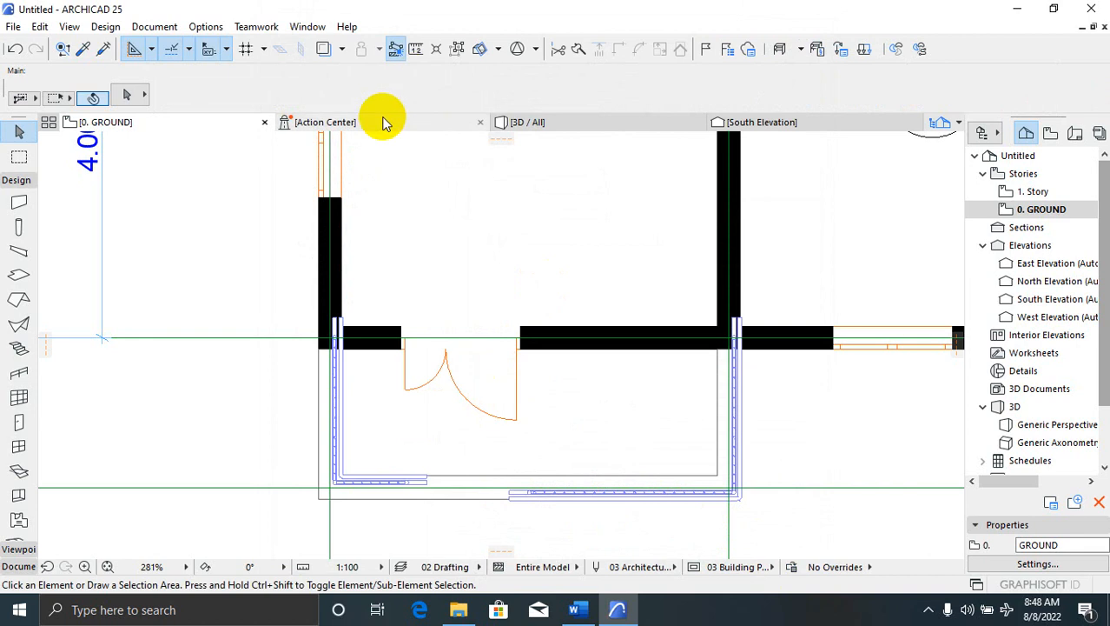
click(563, 121)
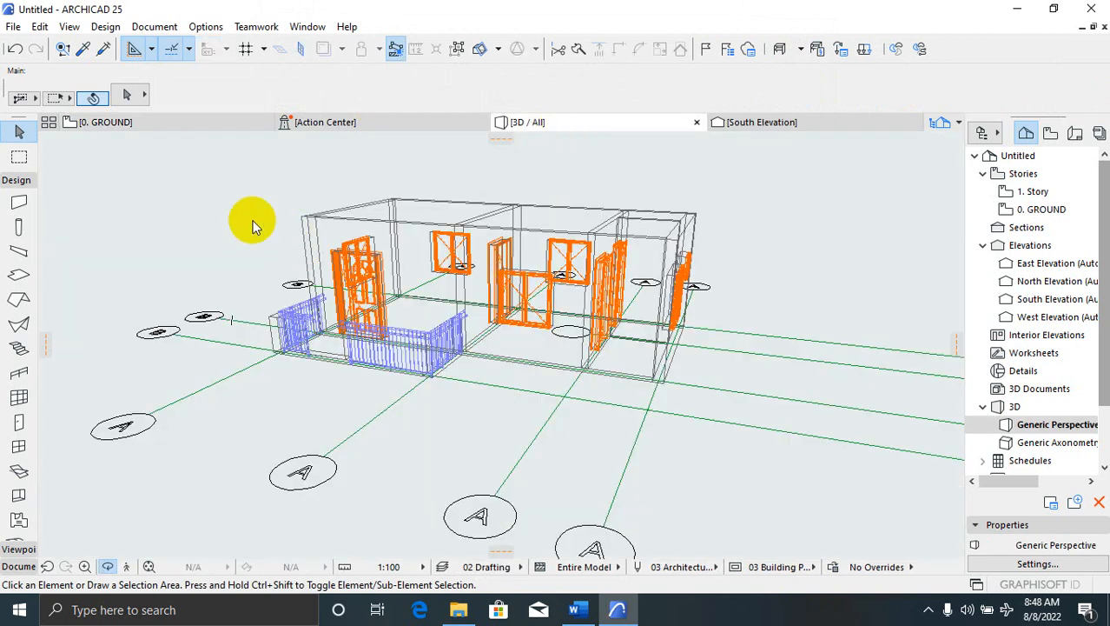
scroll(211, 357, up, 2)
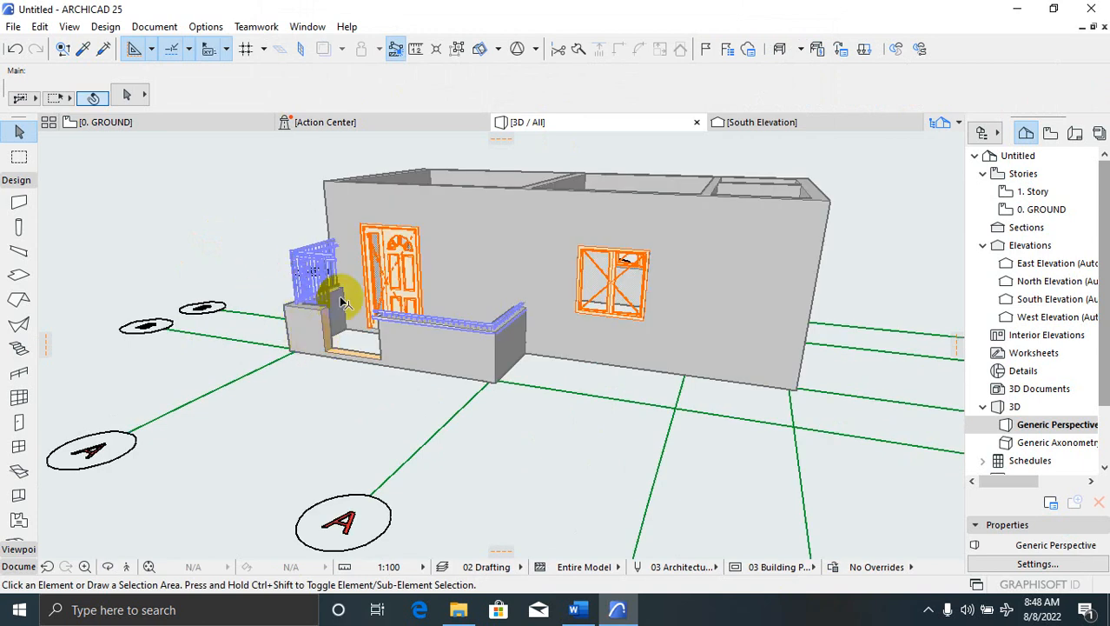
click(218, 122)
click(404, 442)
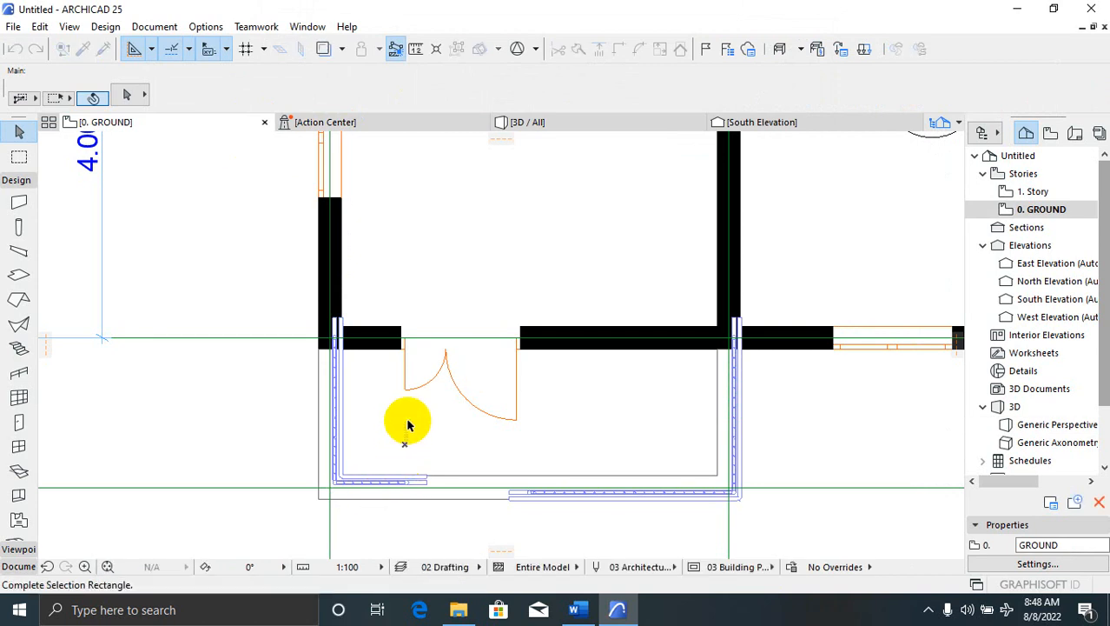
Delete the L-shaped left porch railing
scroll(417, 400, down, 3)
scroll(423, 389, down, 3)
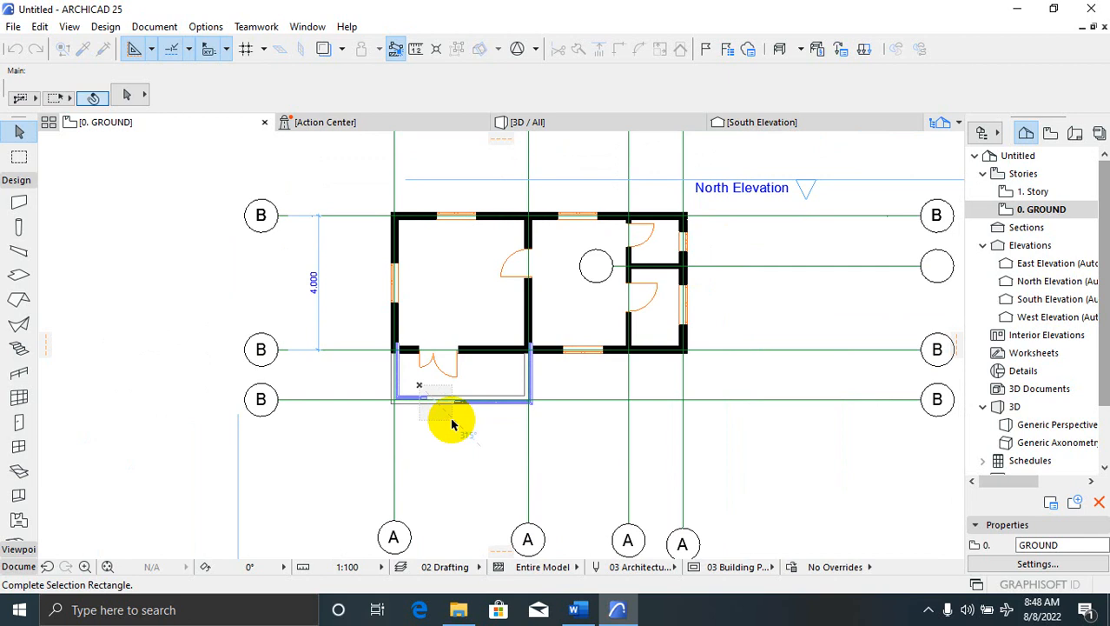
scroll(404, 404, up, 5)
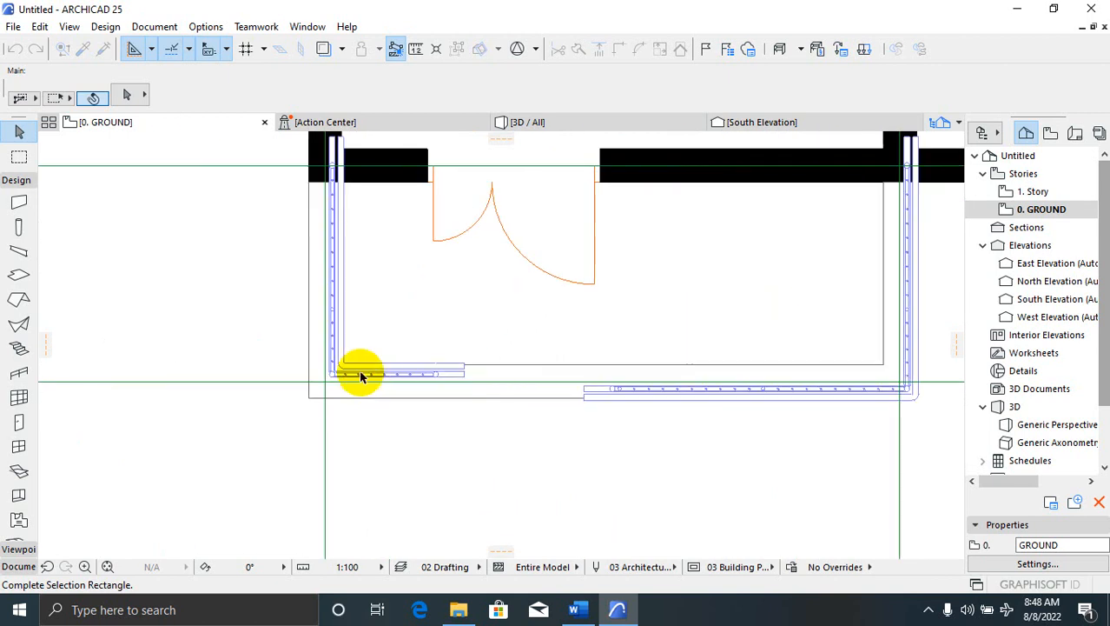
key(Escape)
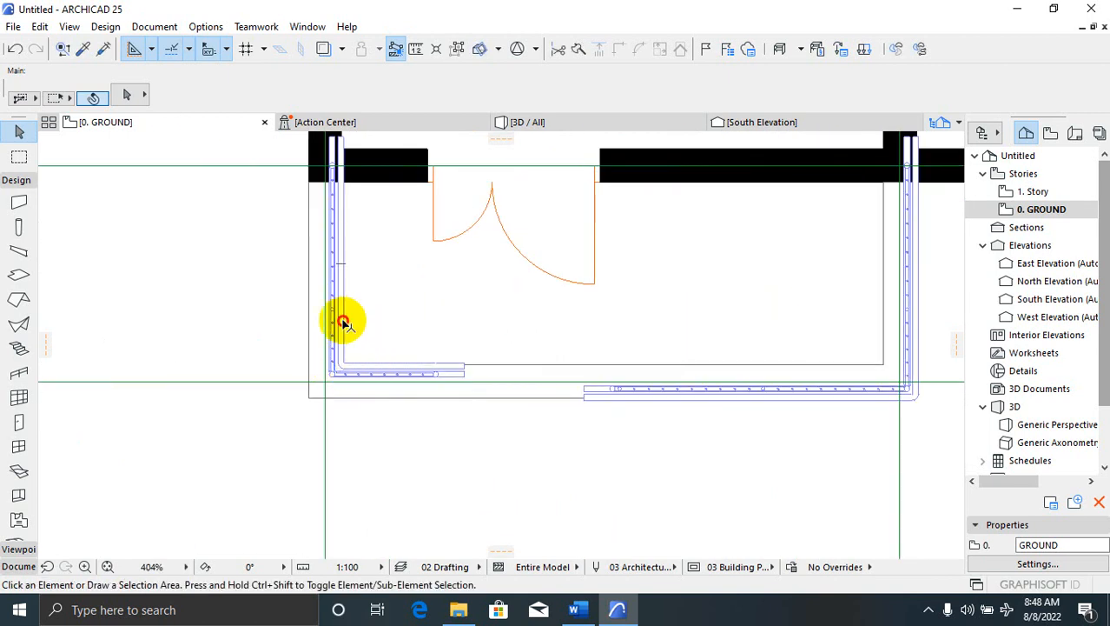
click(343, 320)
key(Delete)
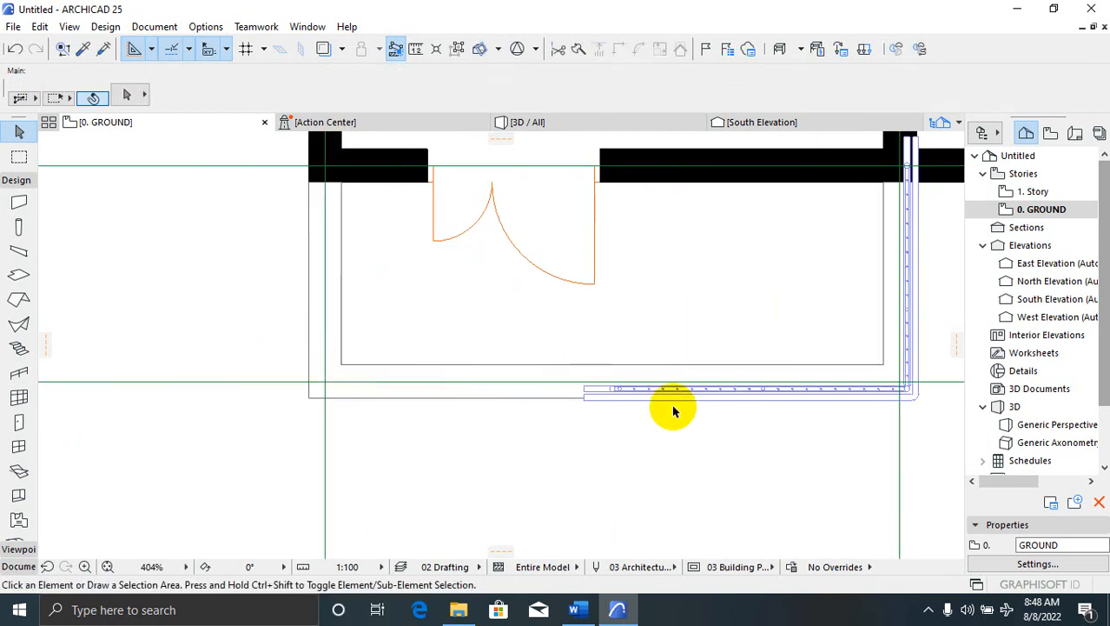
Restore the accidentally deleted bottom porch wall and delete the right porch railing
click(731, 393)
key(Delete)
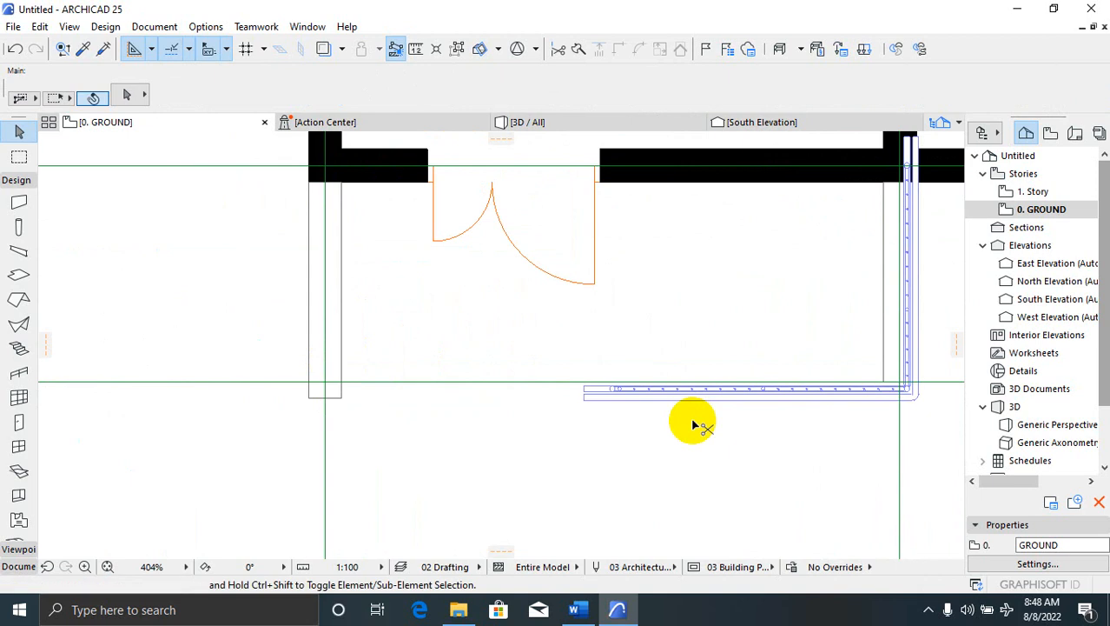
key(ctrl+z)
click(912, 324)
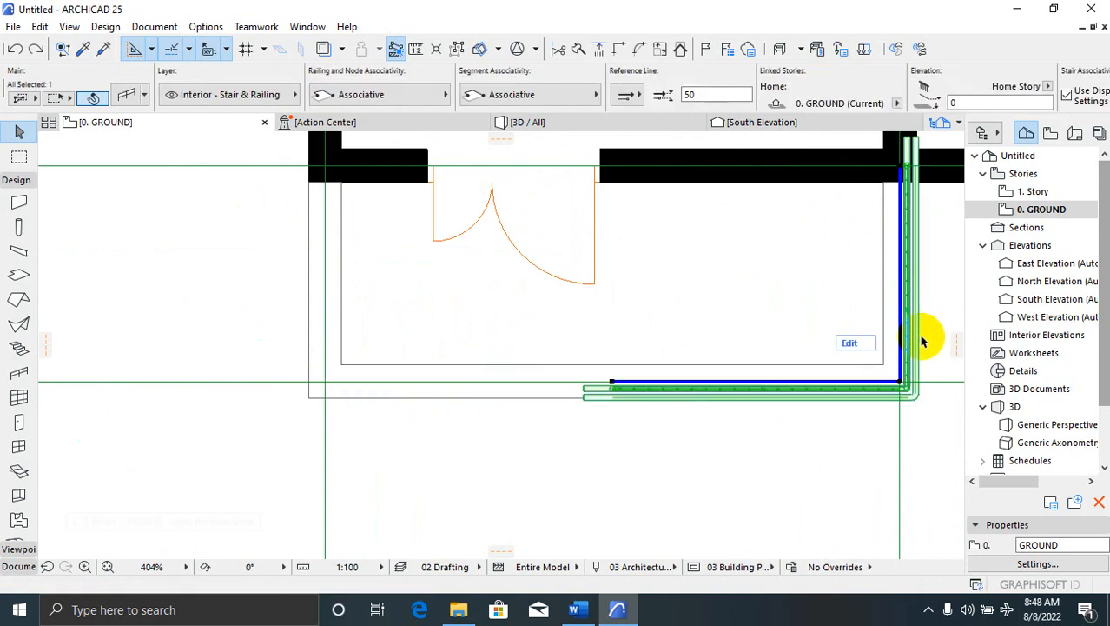
key(Delete)
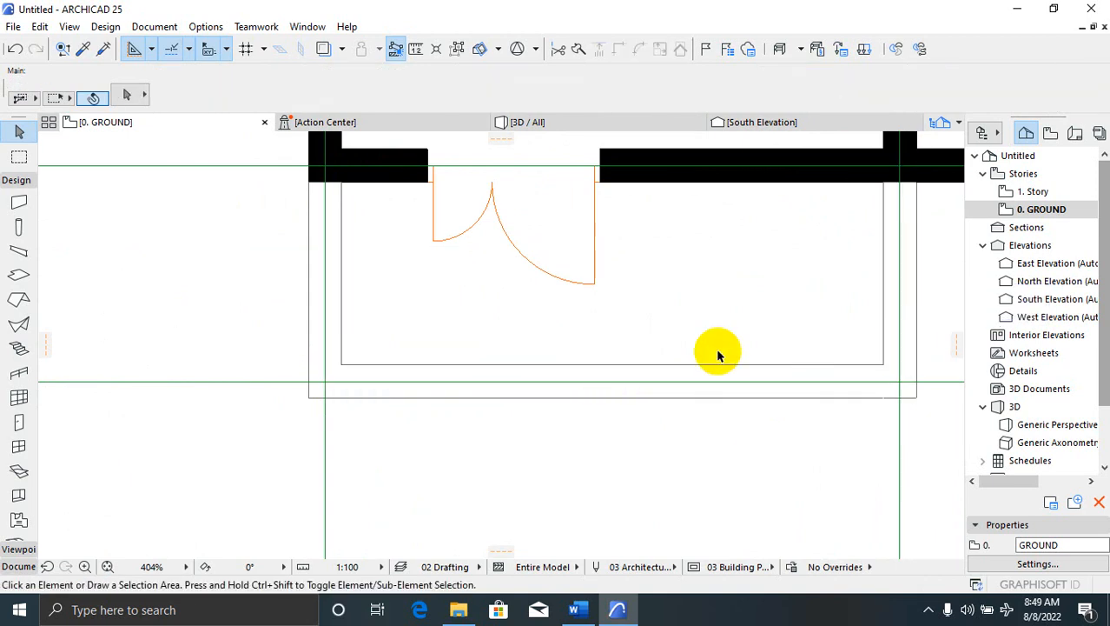
scroll(521, 352, down, 2)
scroll(372, 379, down, 7)
scroll(382, 364, up, 2)
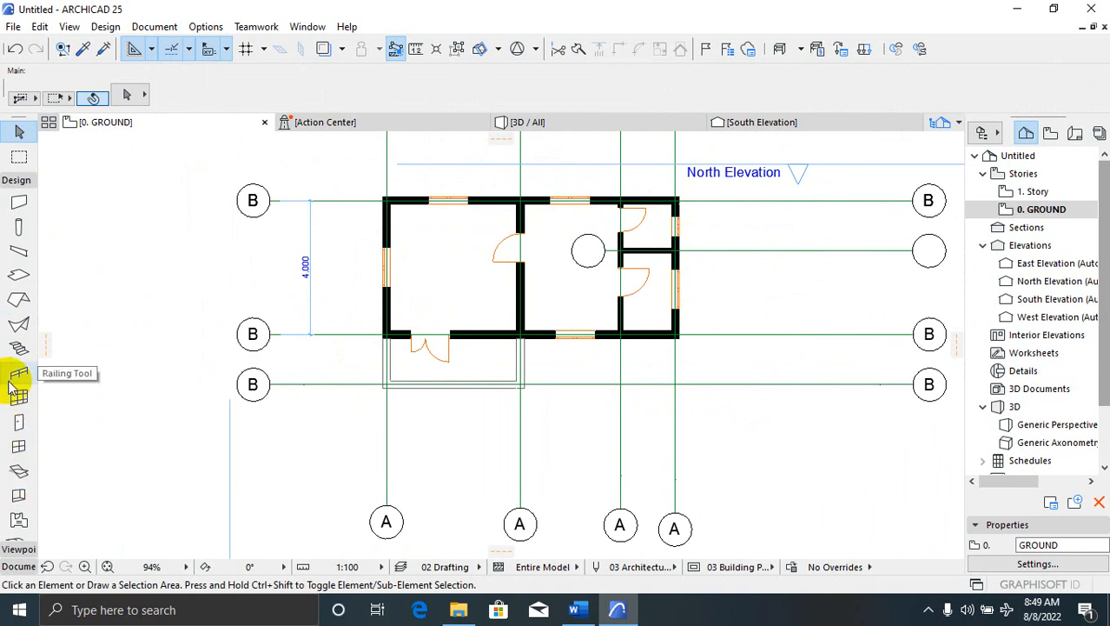
Set the roof defaults to a 45.00° pitch at 3000 height
click(20, 298)
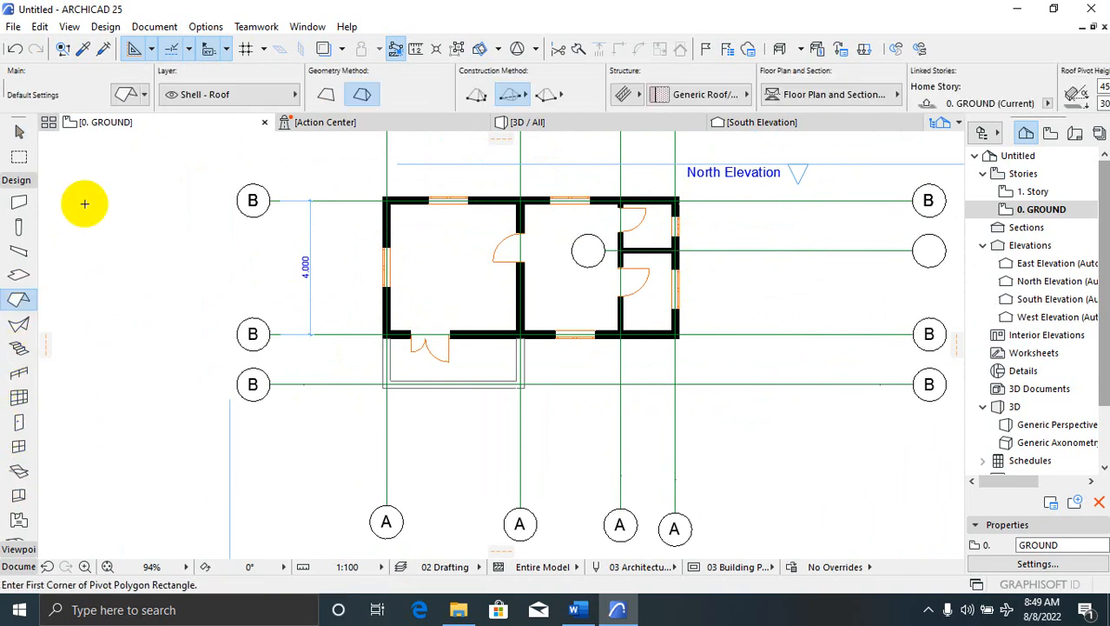
click(126, 95)
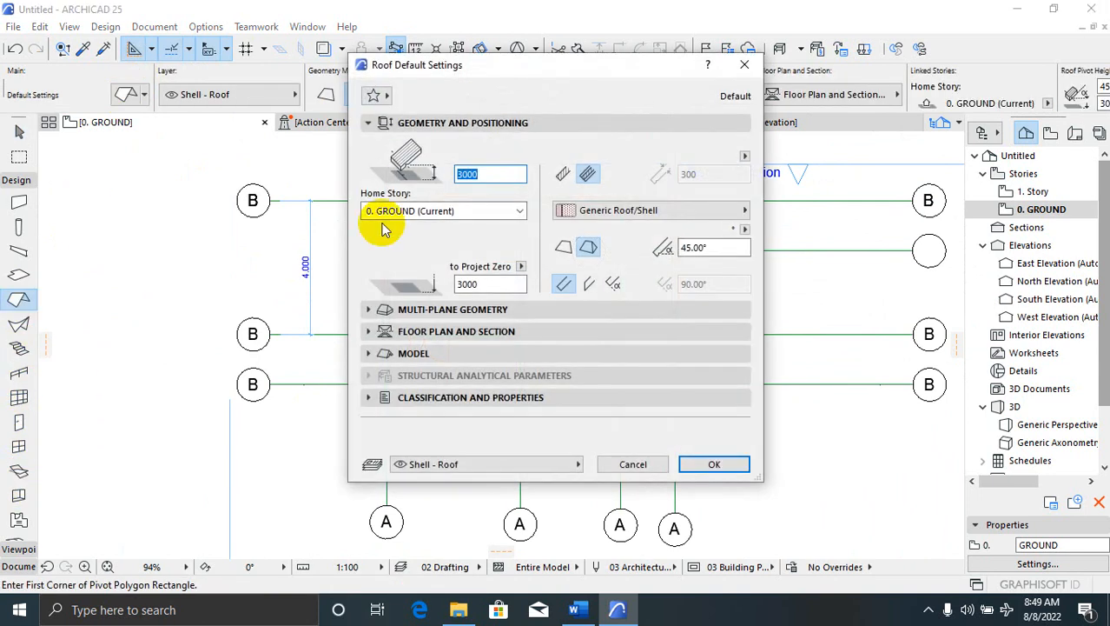
click(704, 247)
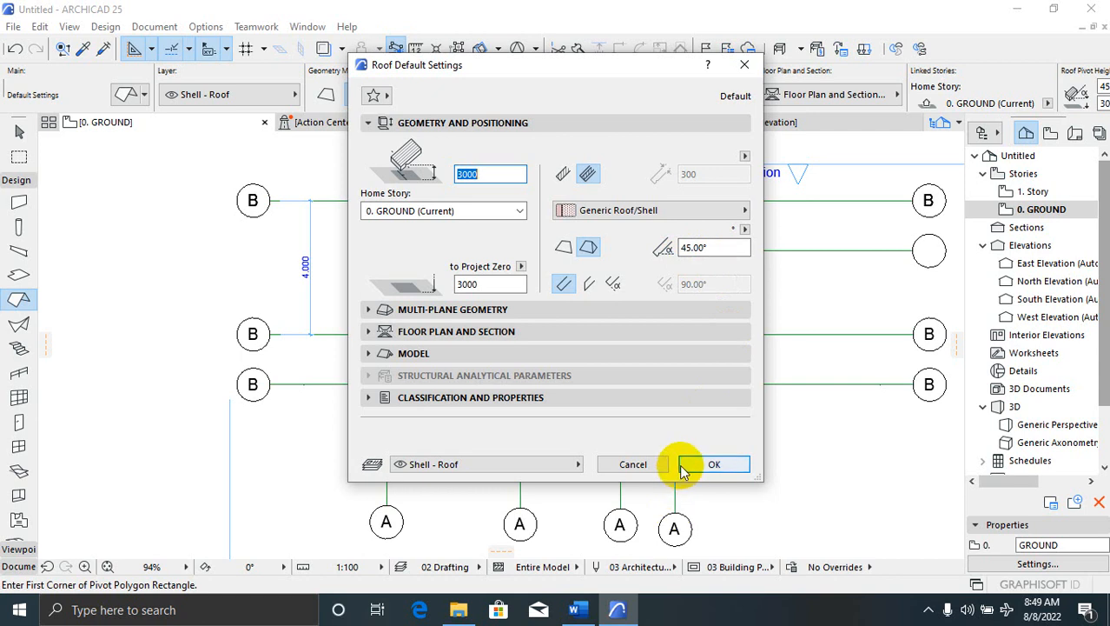
click(710, 466)
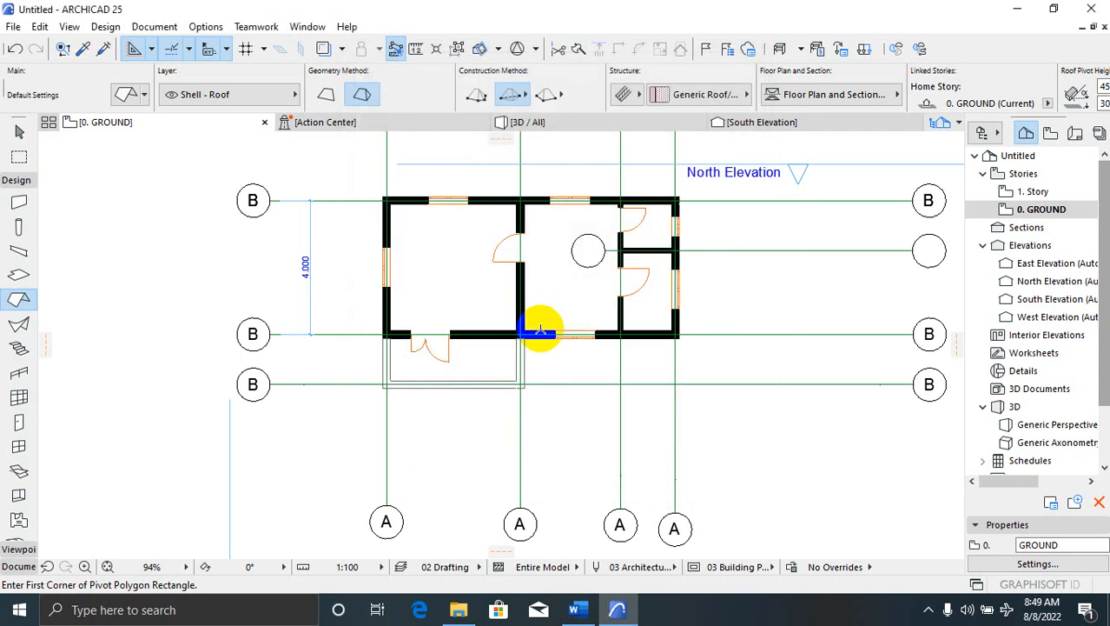
Start the roof outline from the top-left to the top-right wall corner
scroll(377, 198, up, 4)
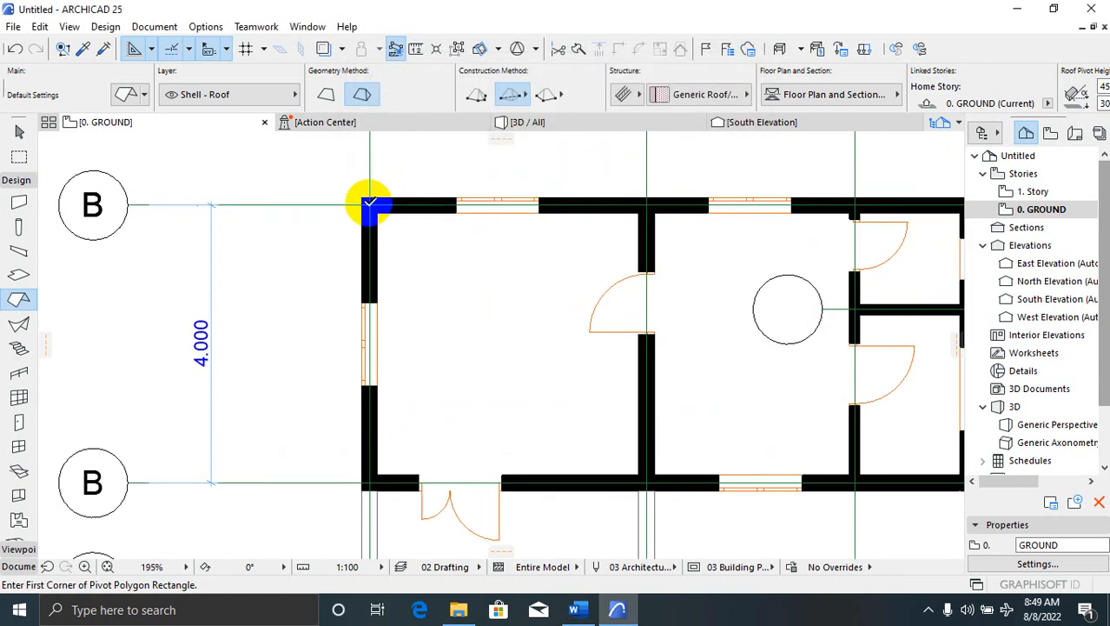
click(370, 203)
scroll(374, 274, down, 3)
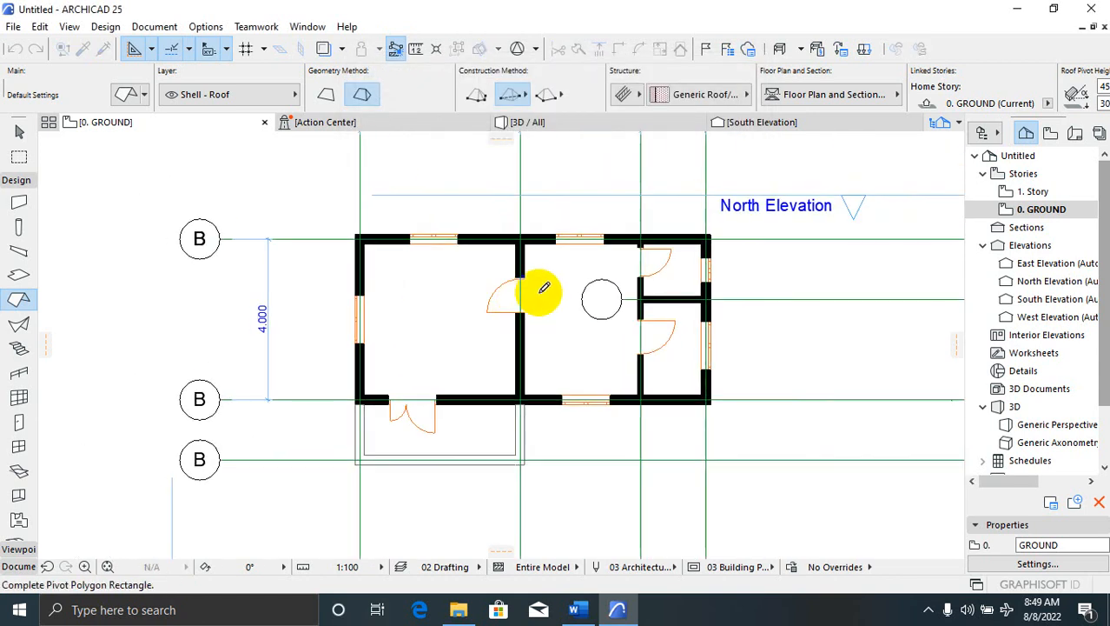
click(710, 235)
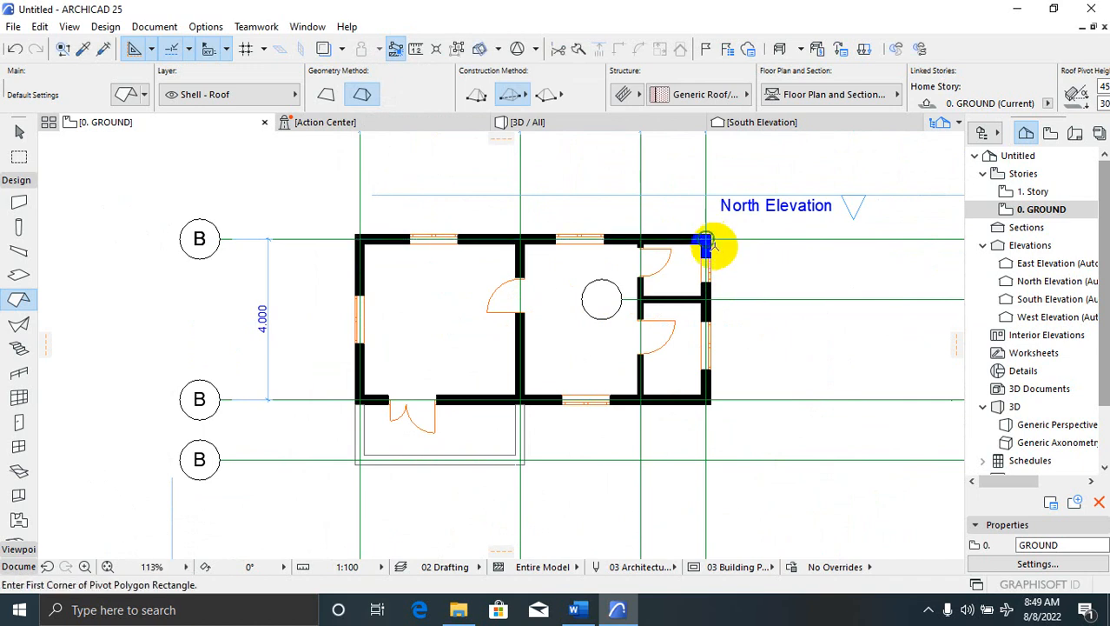
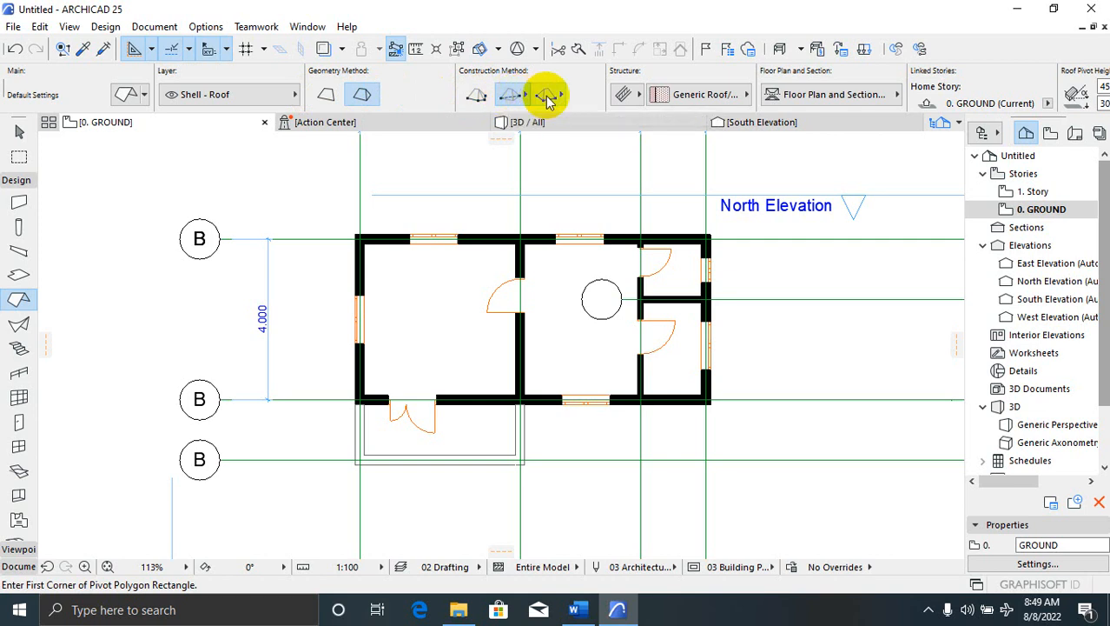
Trace a complex hip roof around the four outer wall corners, closing the outline at the start
click(478, 96)
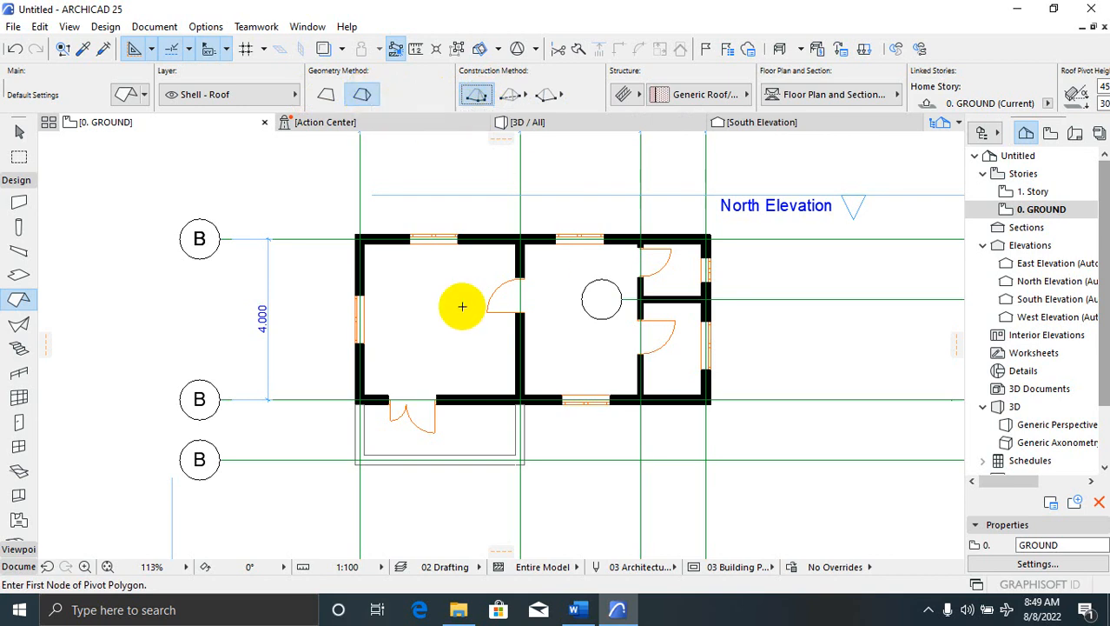
click(358, 237)
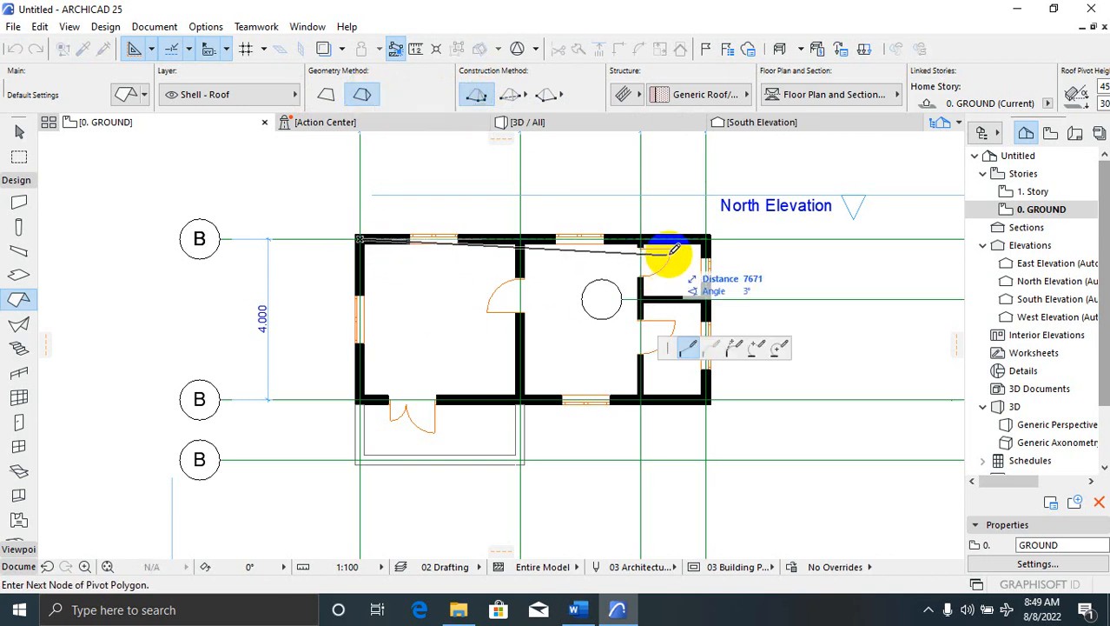
click(708, 236)
scroll(707, 417, up, 2)
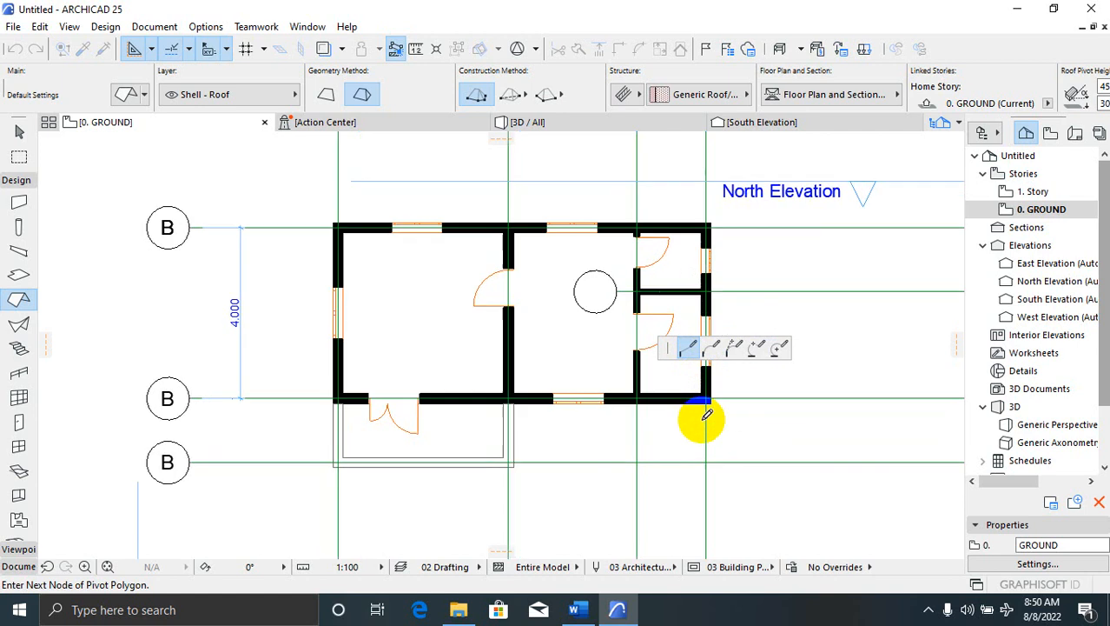
click(709, 390)
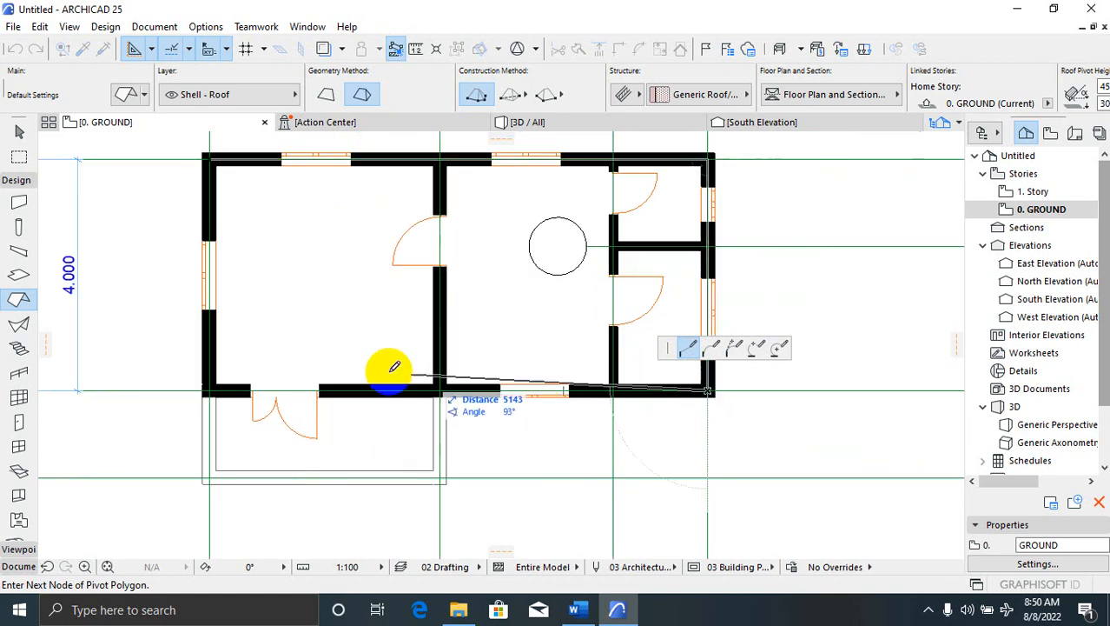
click(208, 390)
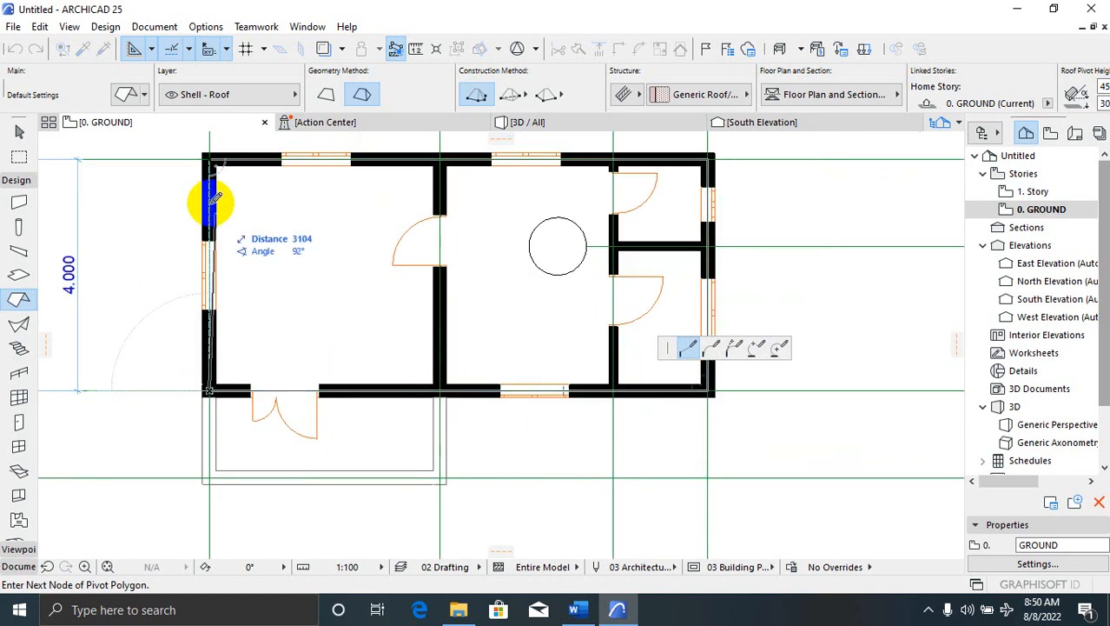
click(211, 159)
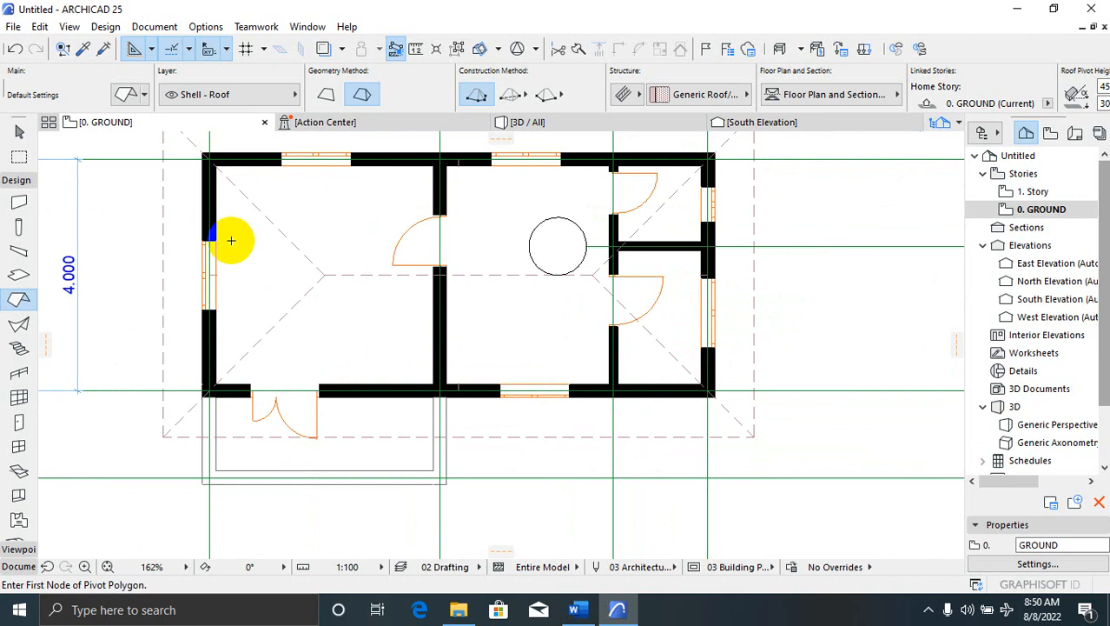
scroll(354, 421, down, 2)
scroll(247, 503, up, 2)
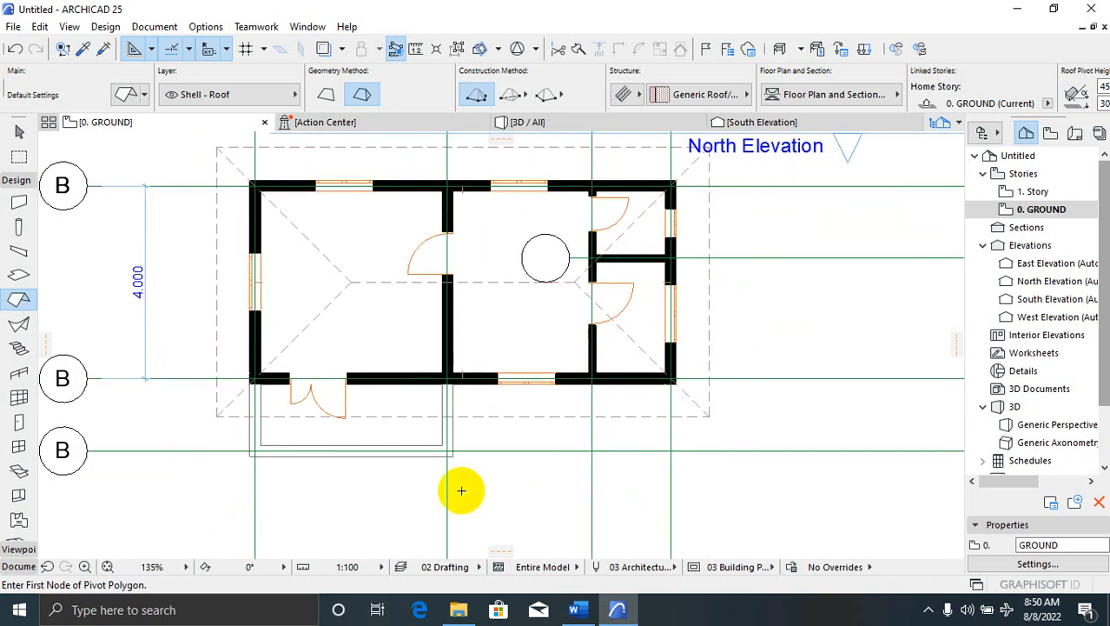
key(Escape)
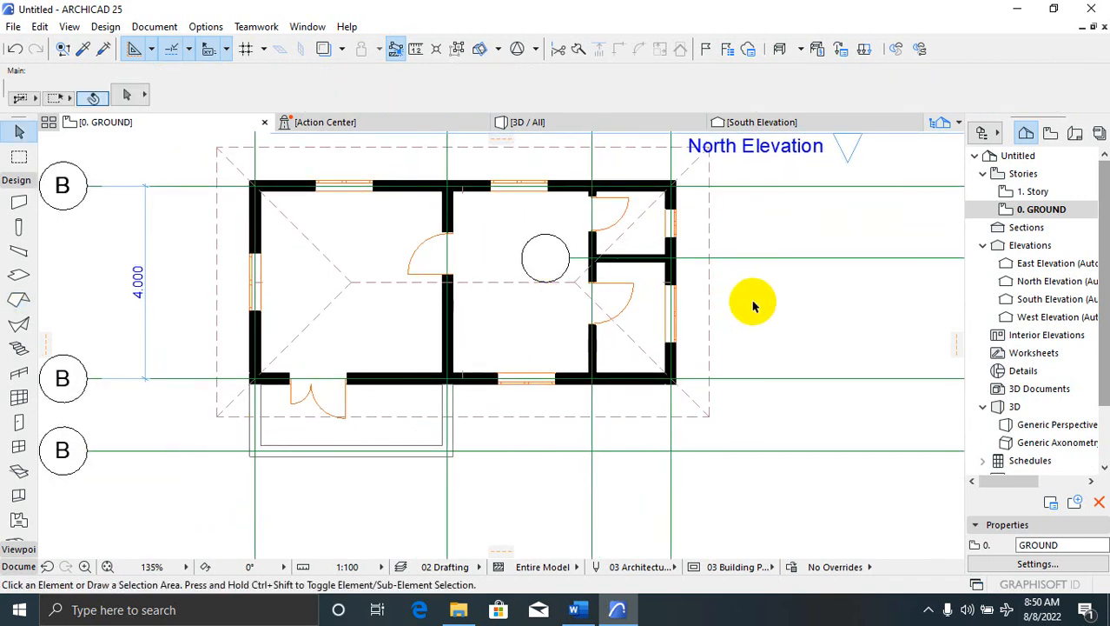
click(546, 126)
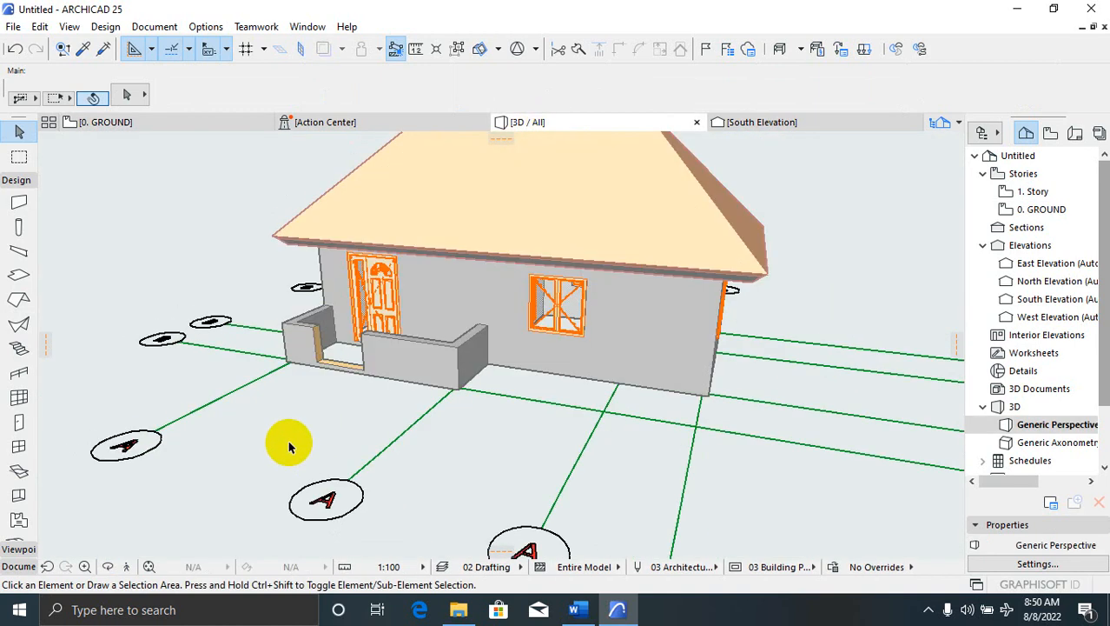
scroll(234, 457, down, 2)
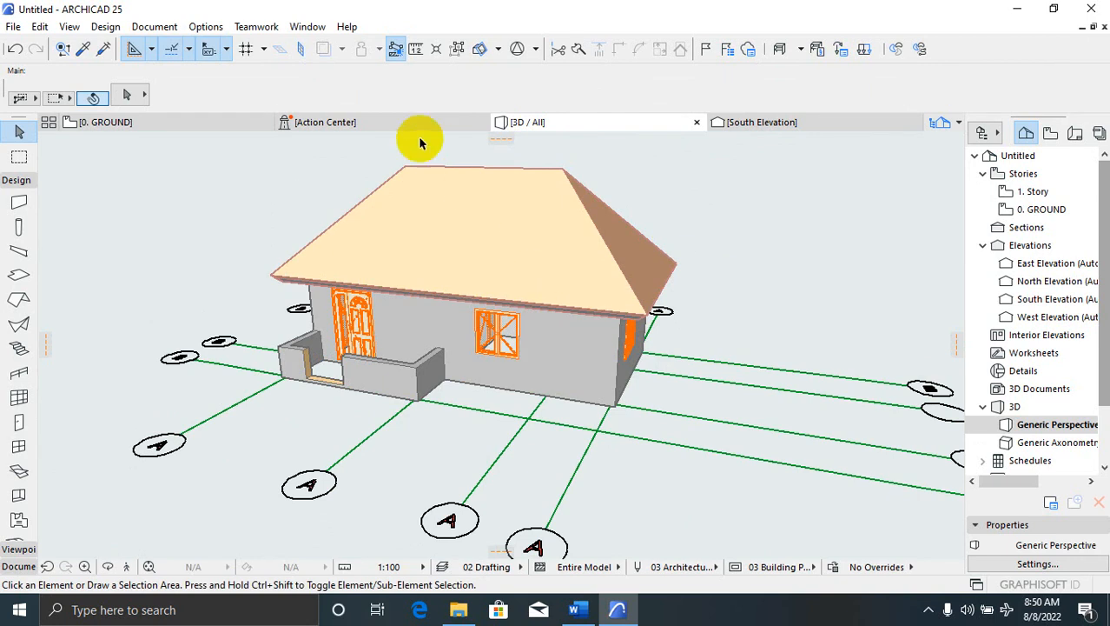
click(174, 122)
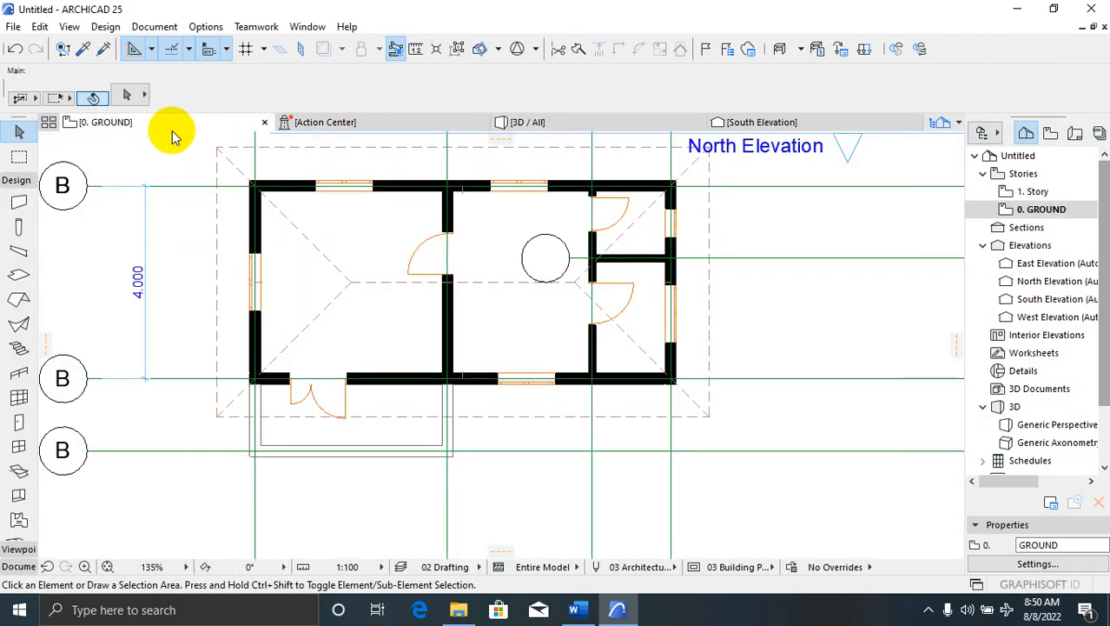
click(354, 291)
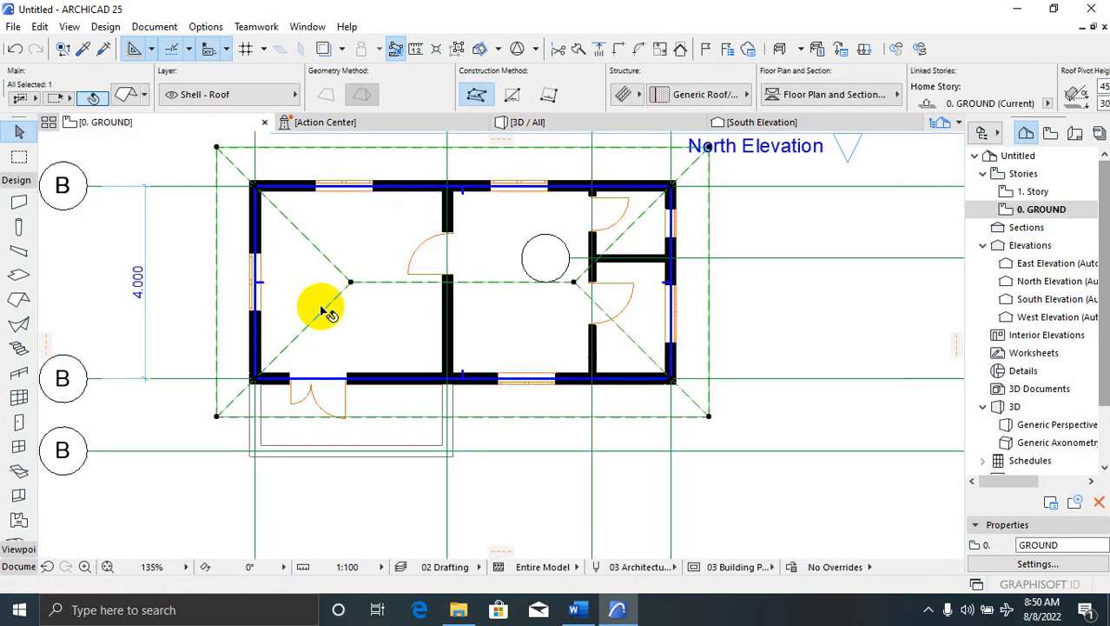
Change the selected roof to a Basic structure with a thickness of 50
click(121, 94)
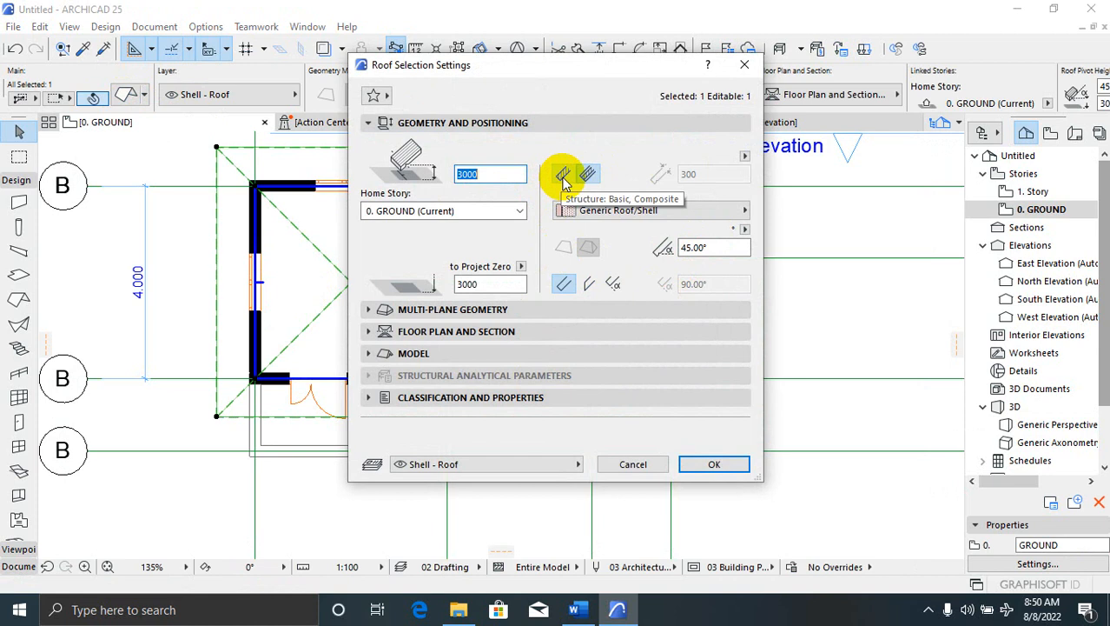
click(564, 178)
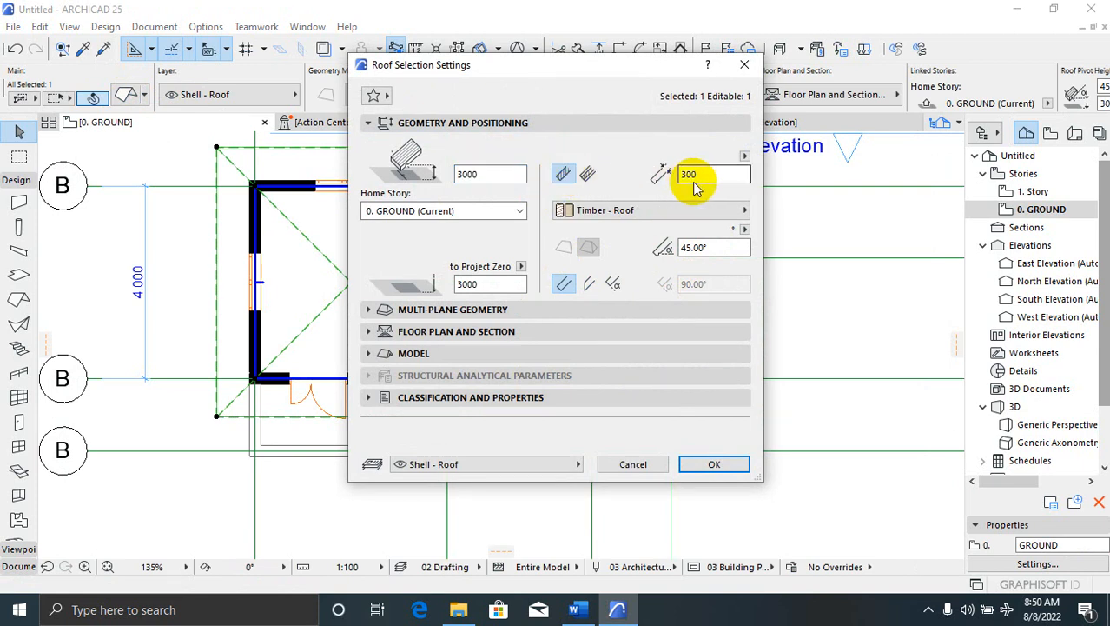
double_click(681, 174)
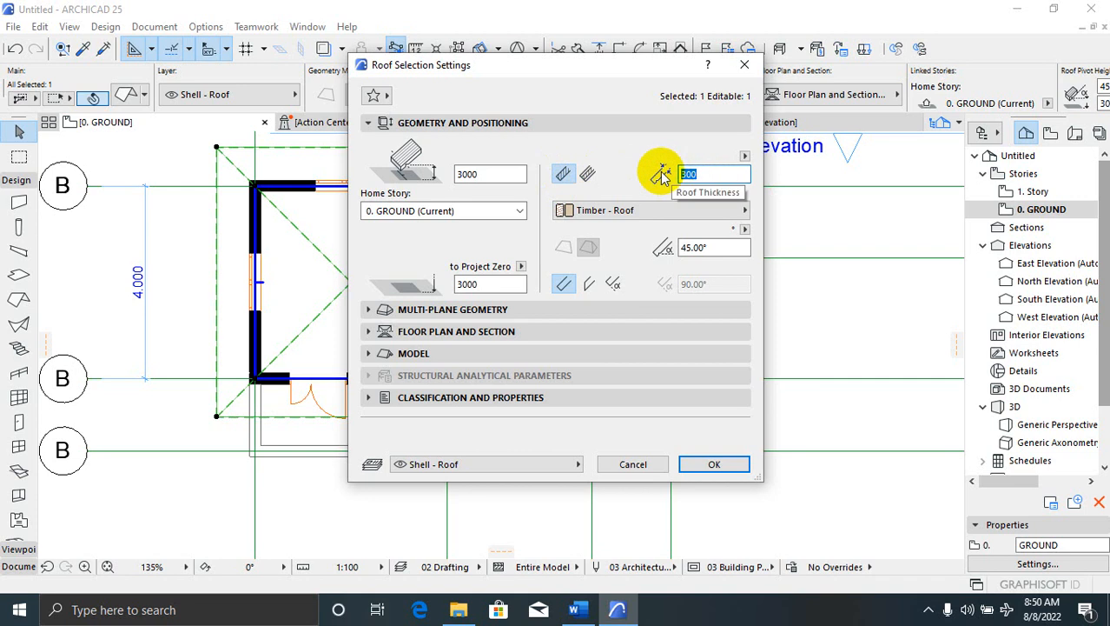
text(0)
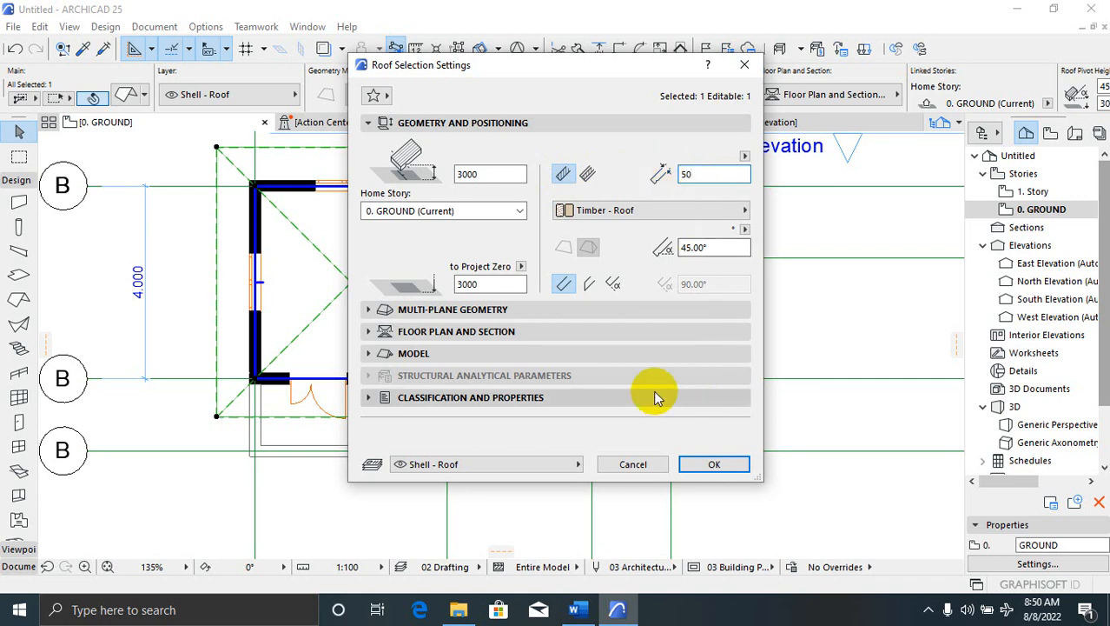
click(712, 465)
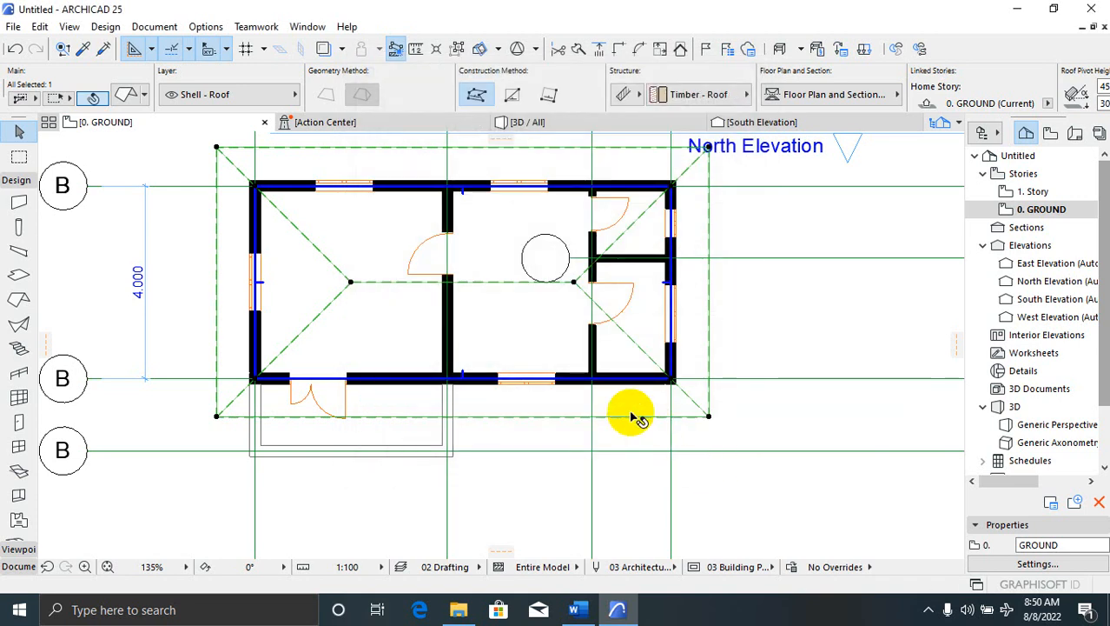
click(590, 126)
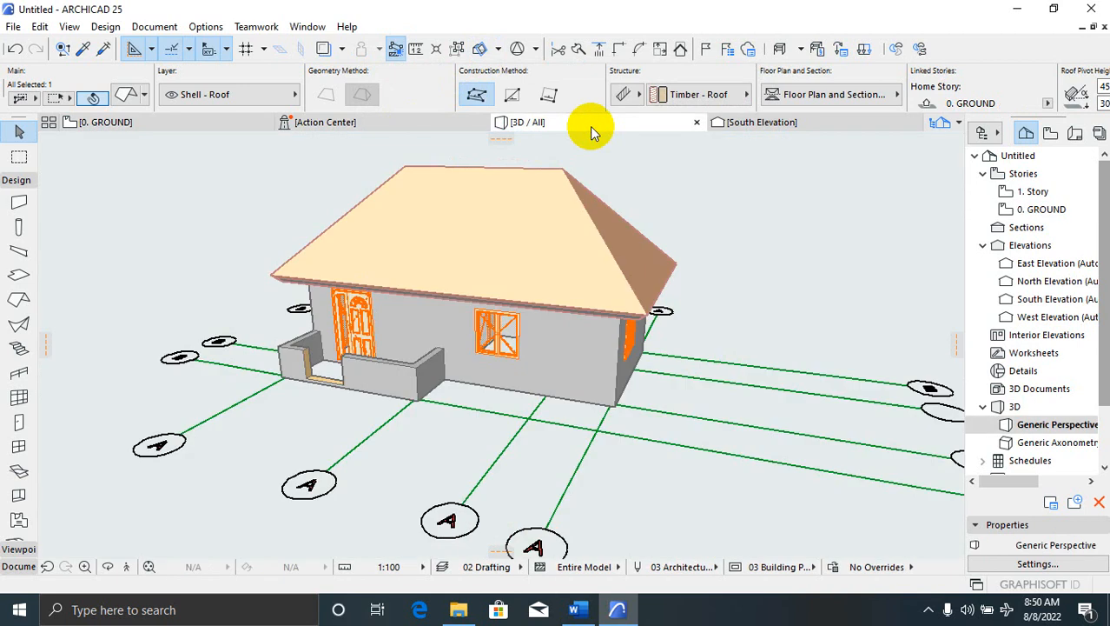
click(680, 335)
scroll(682, 320, up, 2)
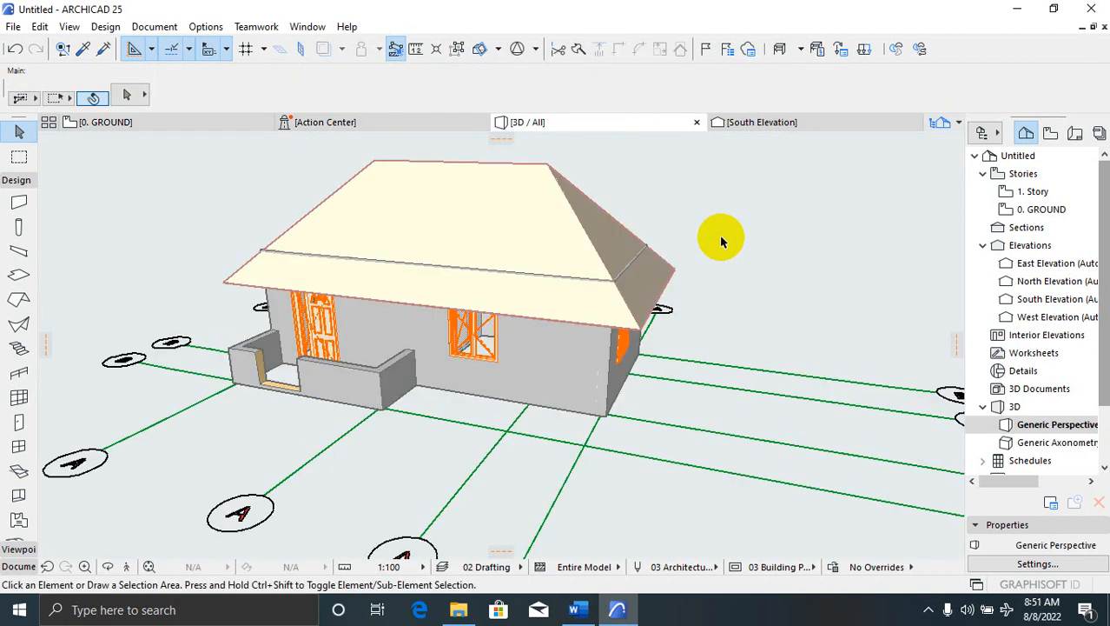
click(721, 237)
click(425, 415)
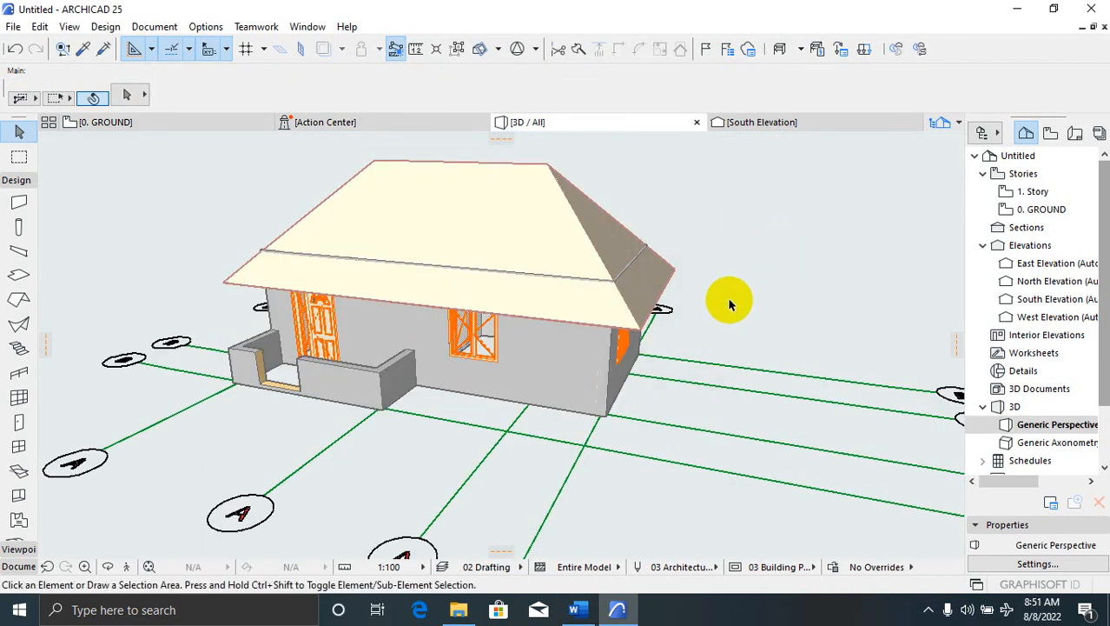
shift+middle_drag(640, 298, 627, 291)
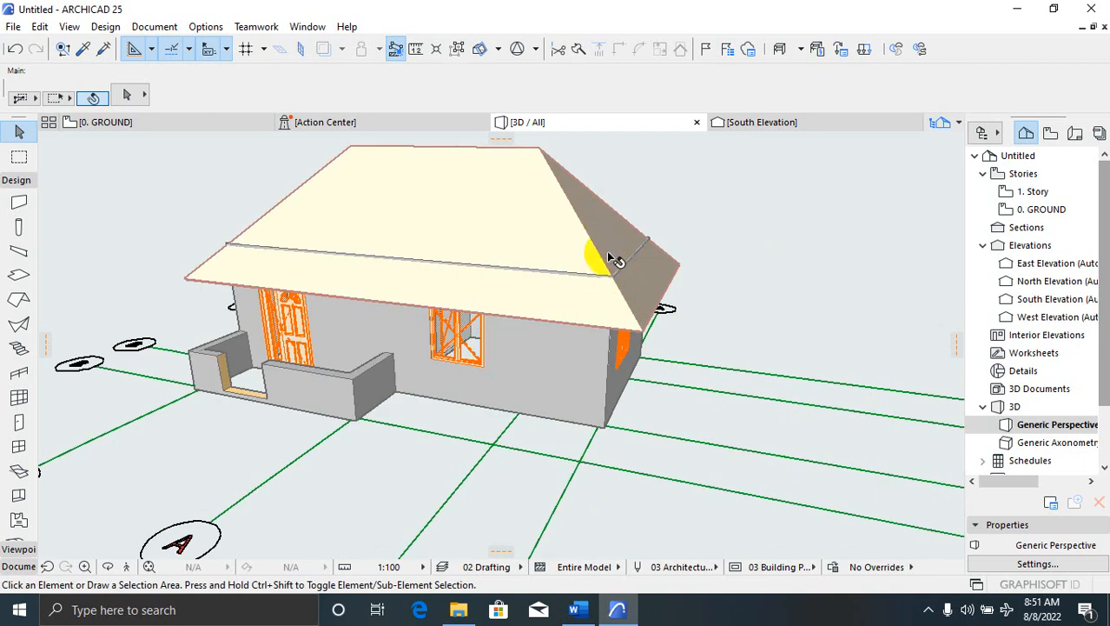
click(770, 235)
click(713, 255)
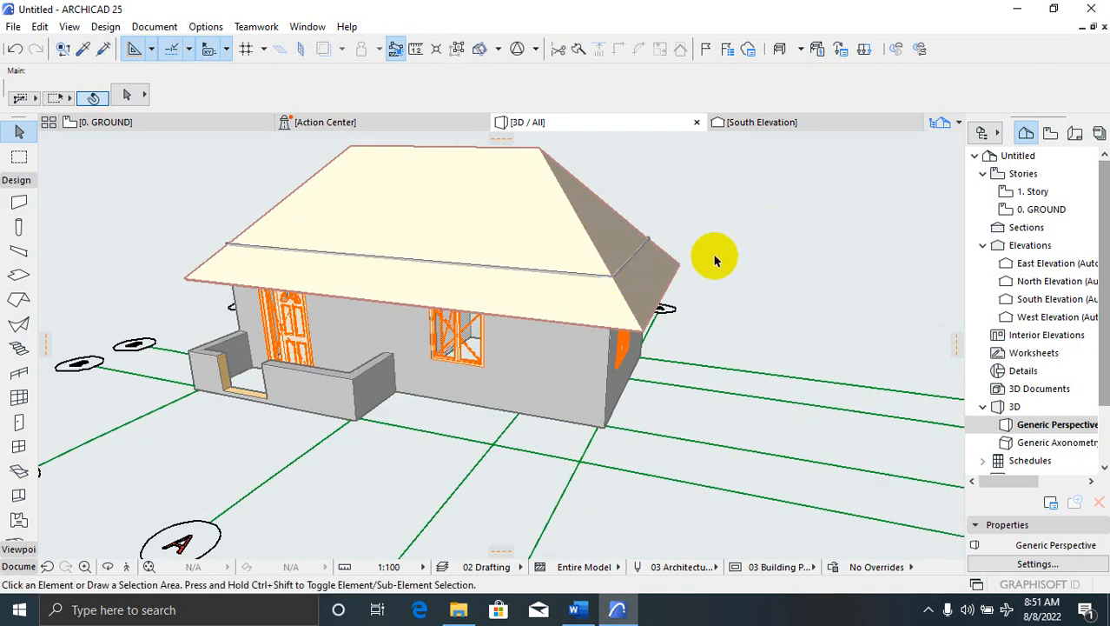
click(174, 123)
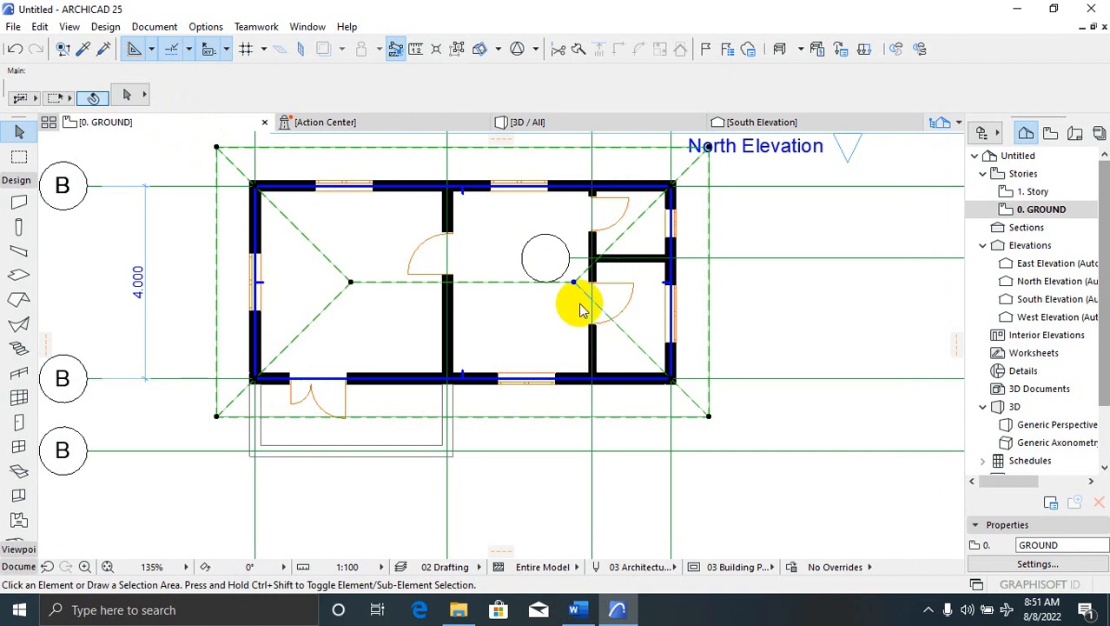
click(656, 346)
click(346, 286)
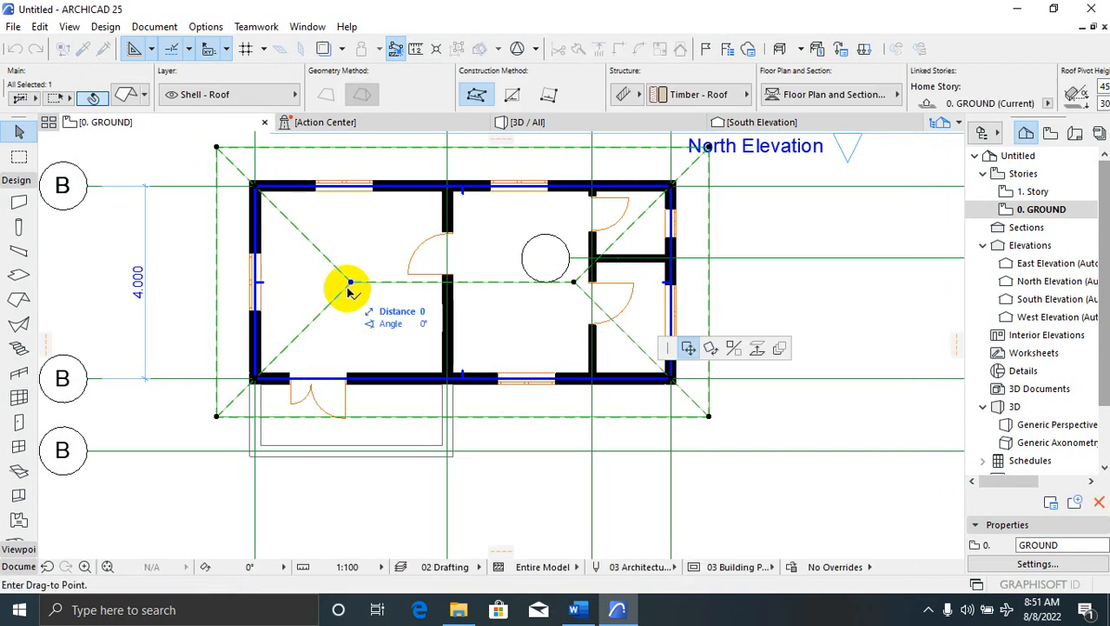
Set the selected roof's pitch to 30° in Roof Selection Settings
click(352, 281)
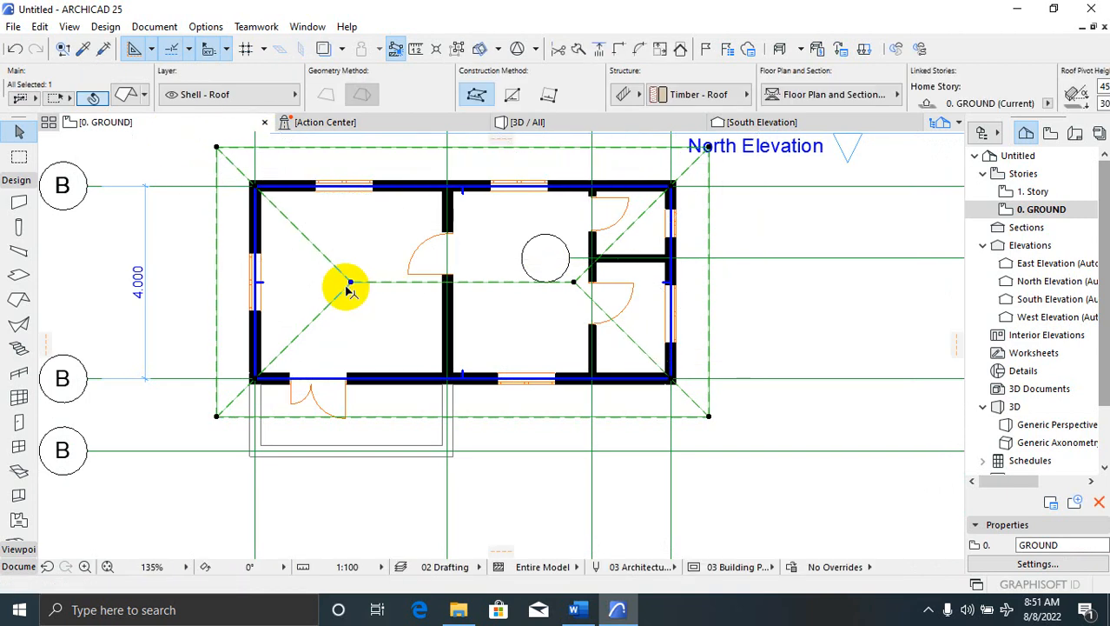
click(127, 98)
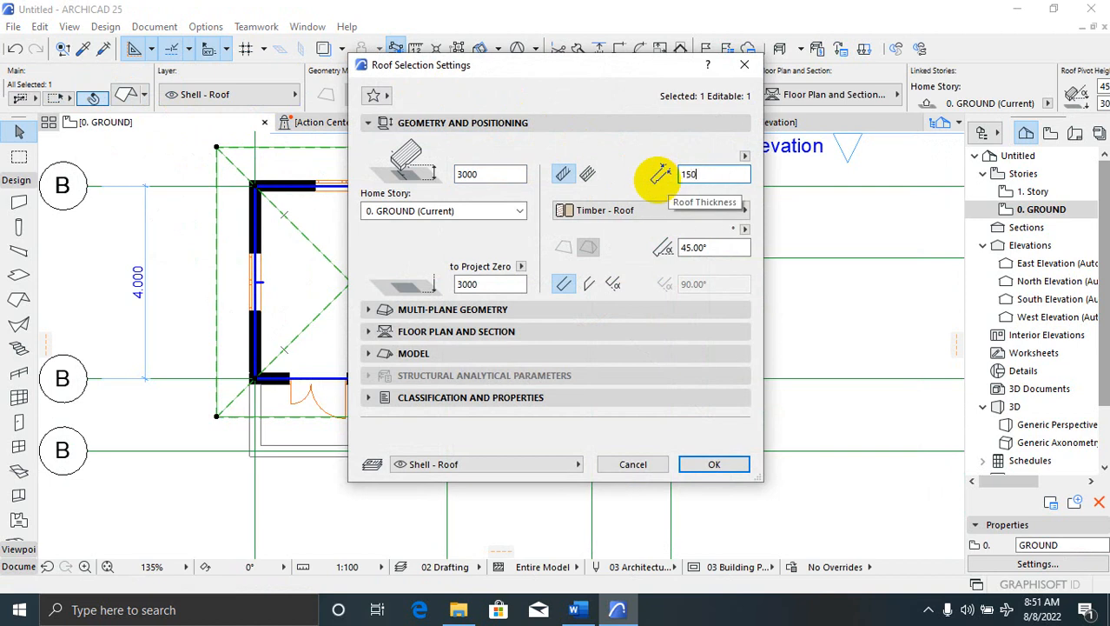
drag(713, 248, 672, 245)
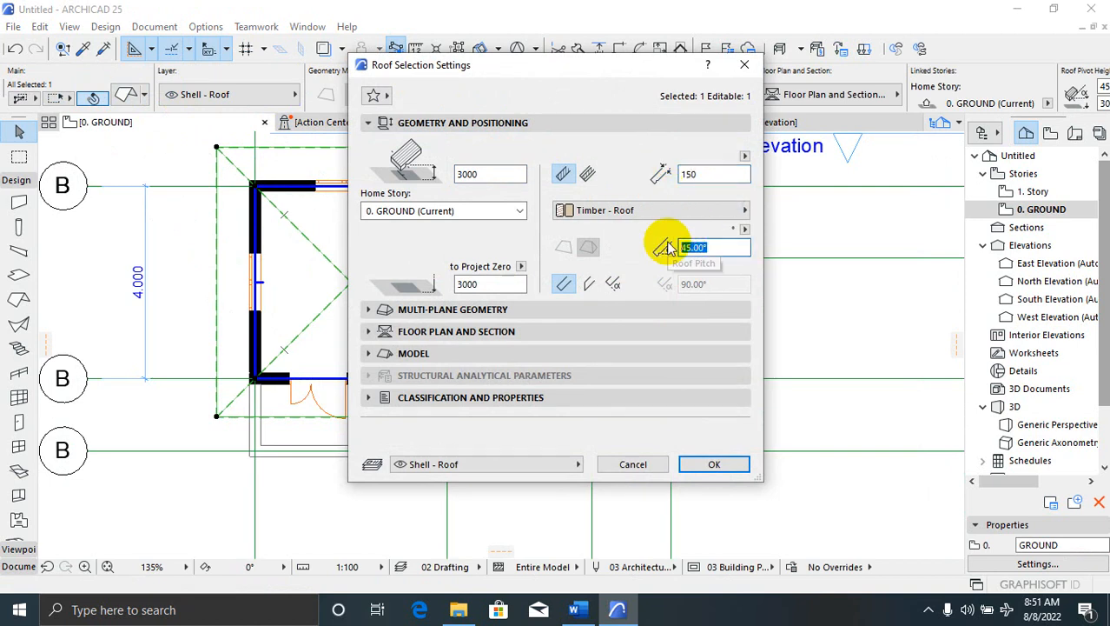
text(30)
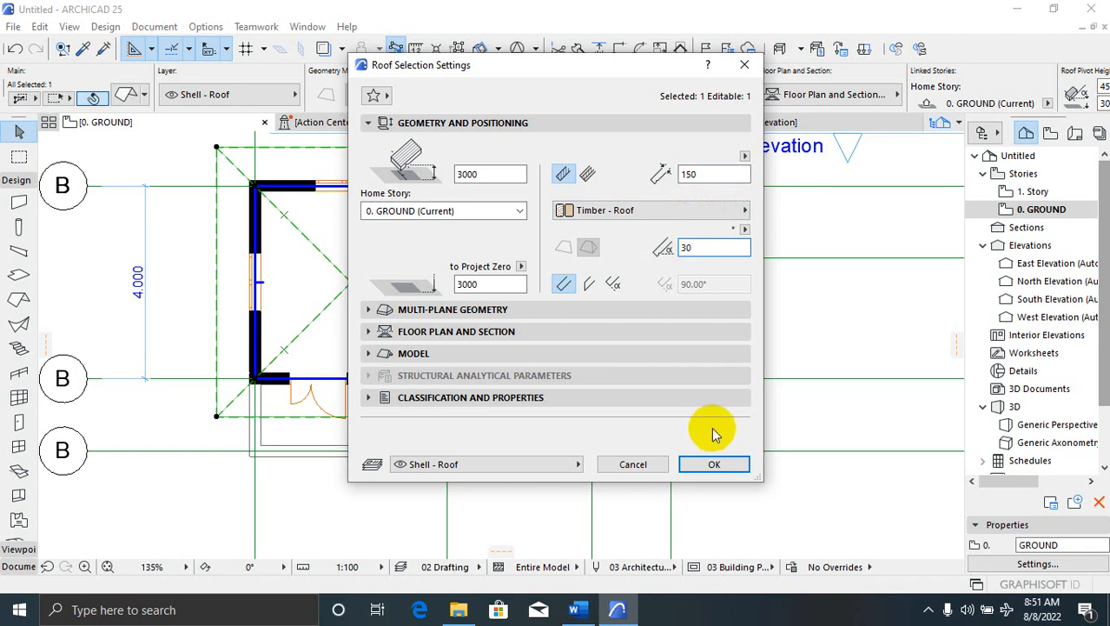
Set the eaves overhang to 600 in Multi-plane Geometry and apply the roof settings
click(369, 311)
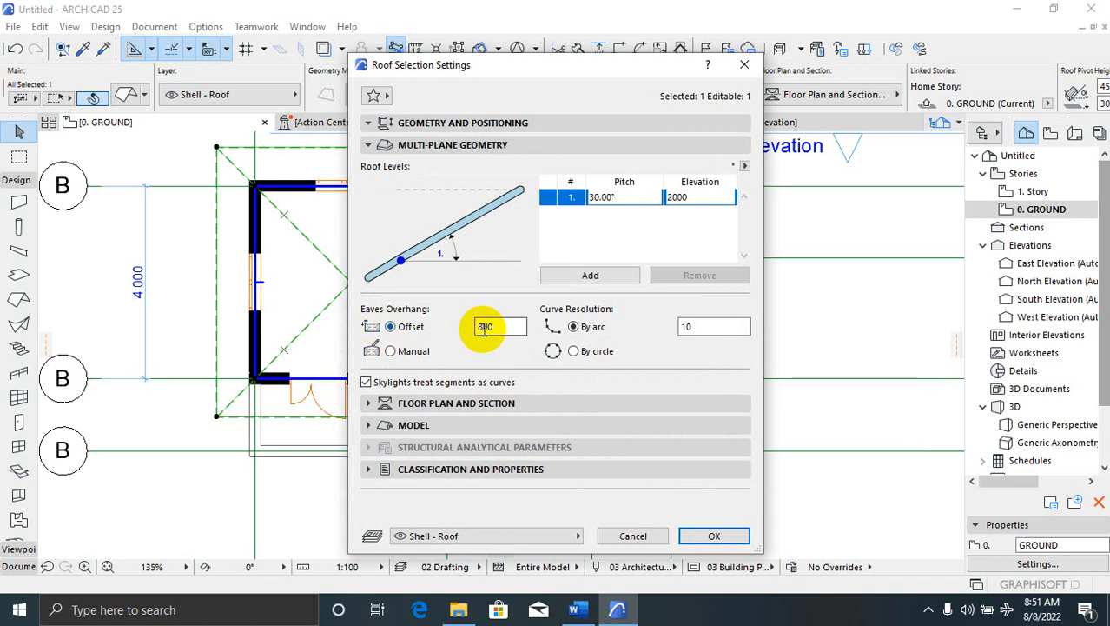
double_click(481, 325)
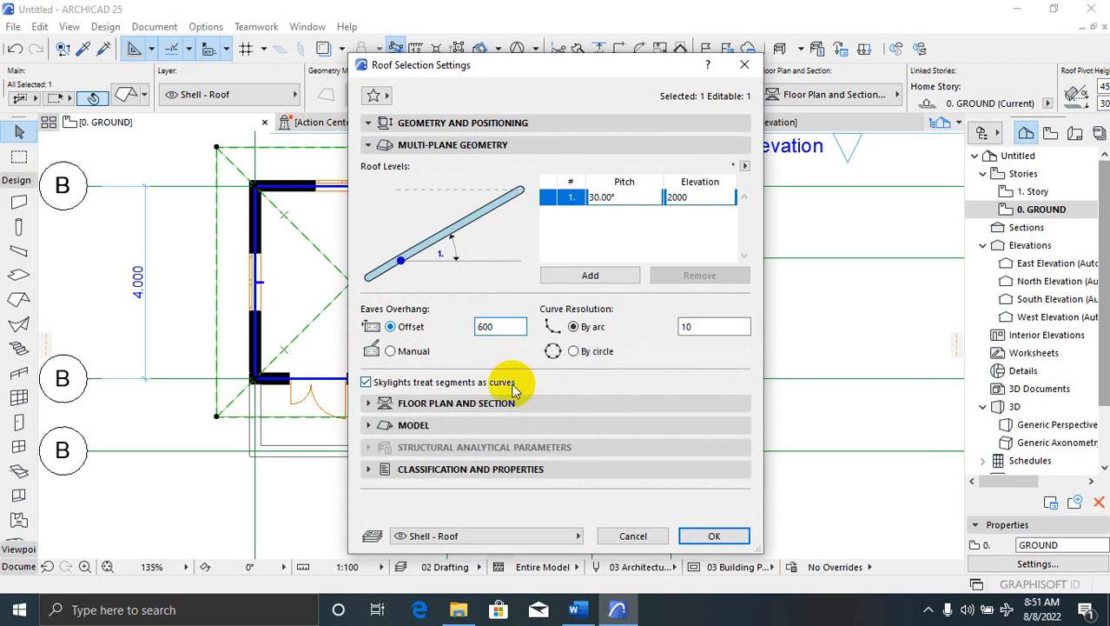
click(374, 407)
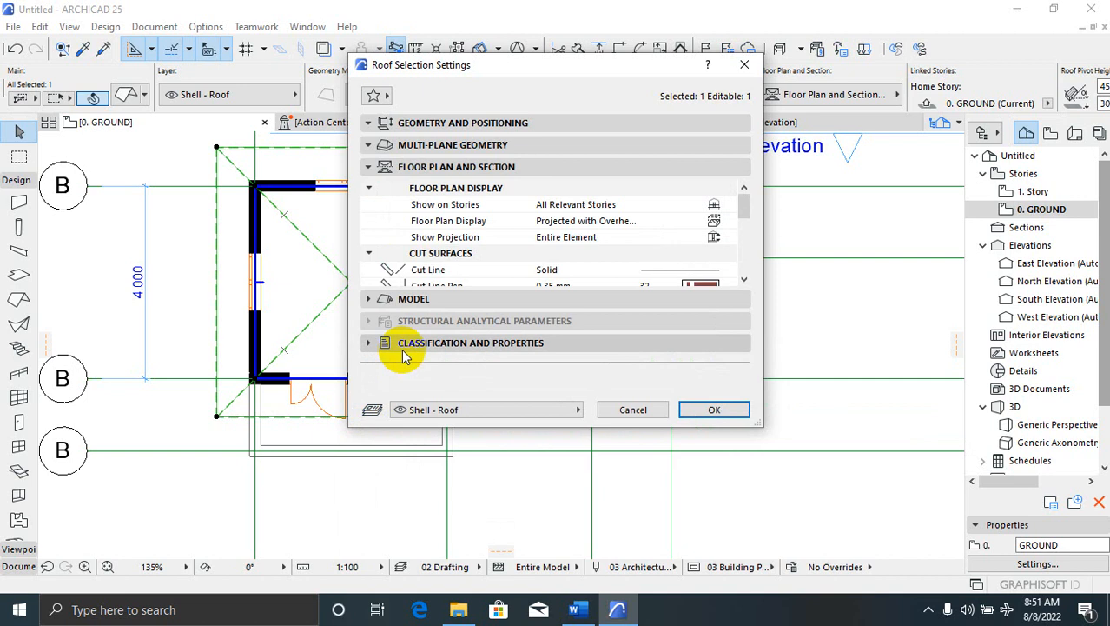
drag(749, 219, 739, 198)
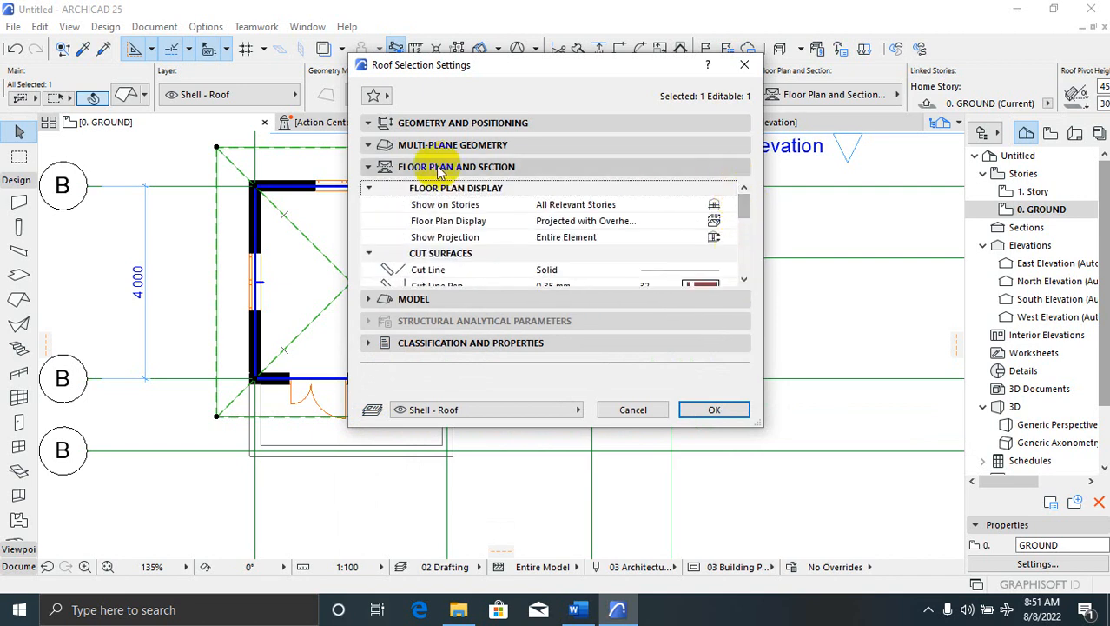
click(371, 167)
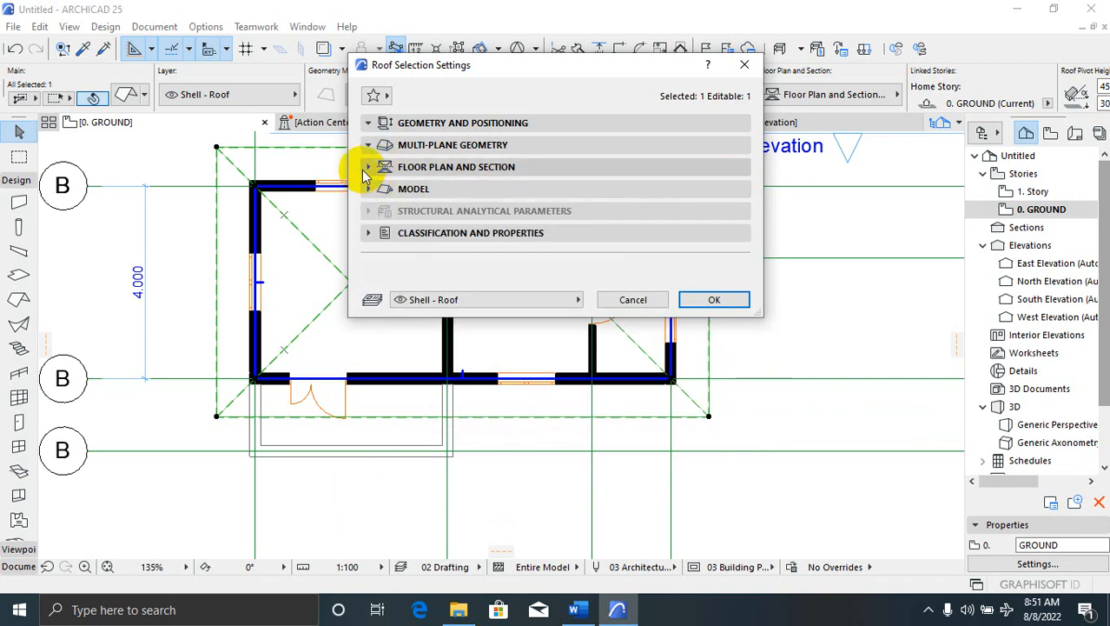
click(368, 168)
click(370, 161)
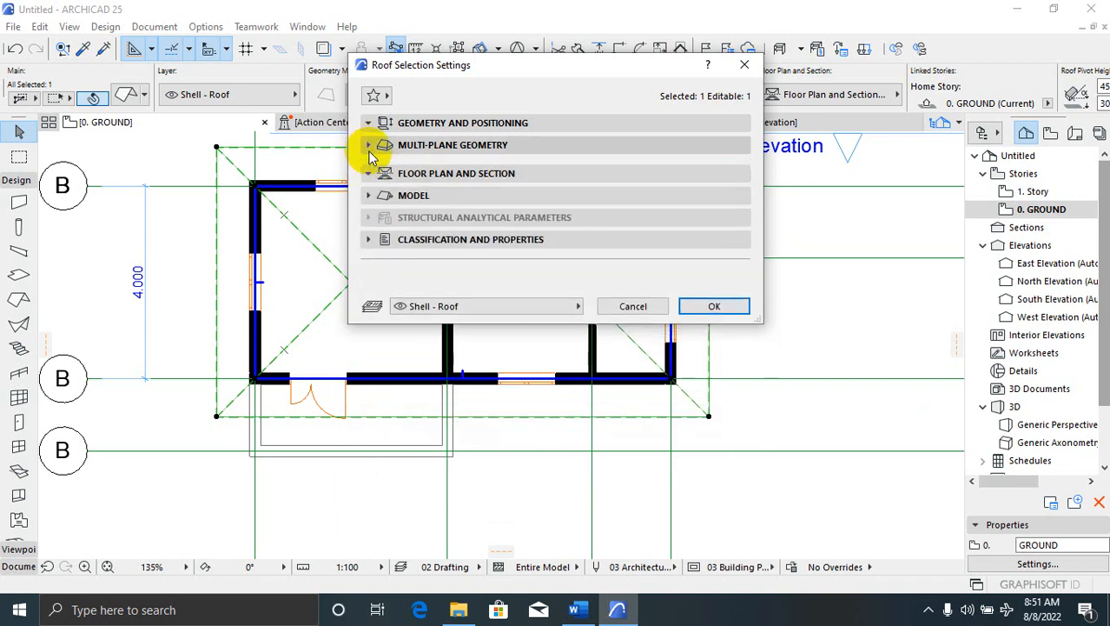
click(372, 146)
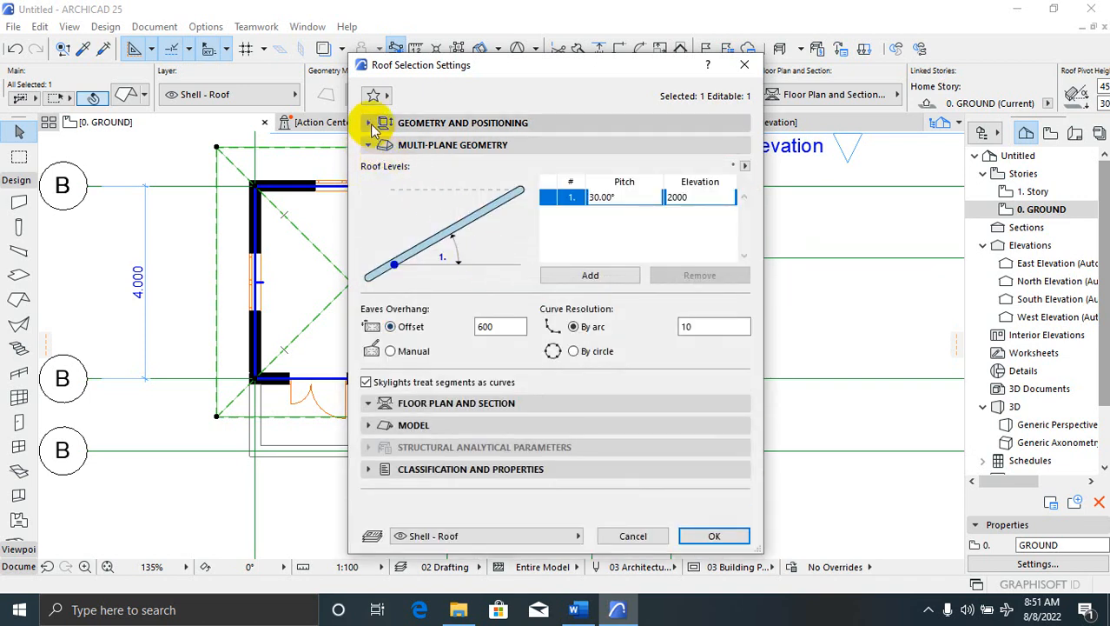
click(377, 126)
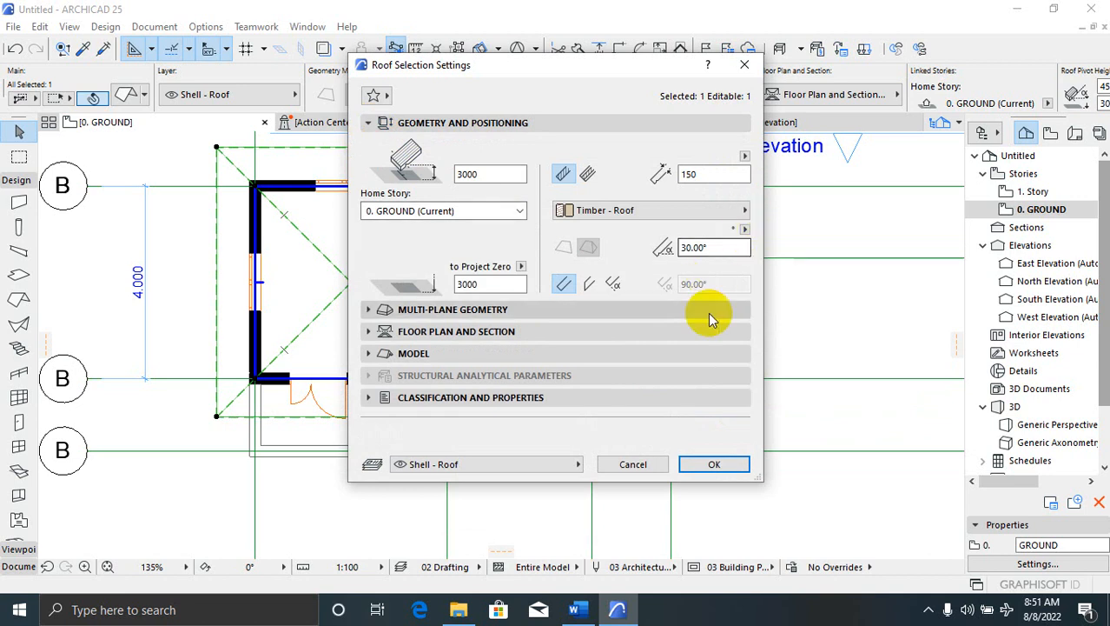
click(714, 464)
click(522, 318)
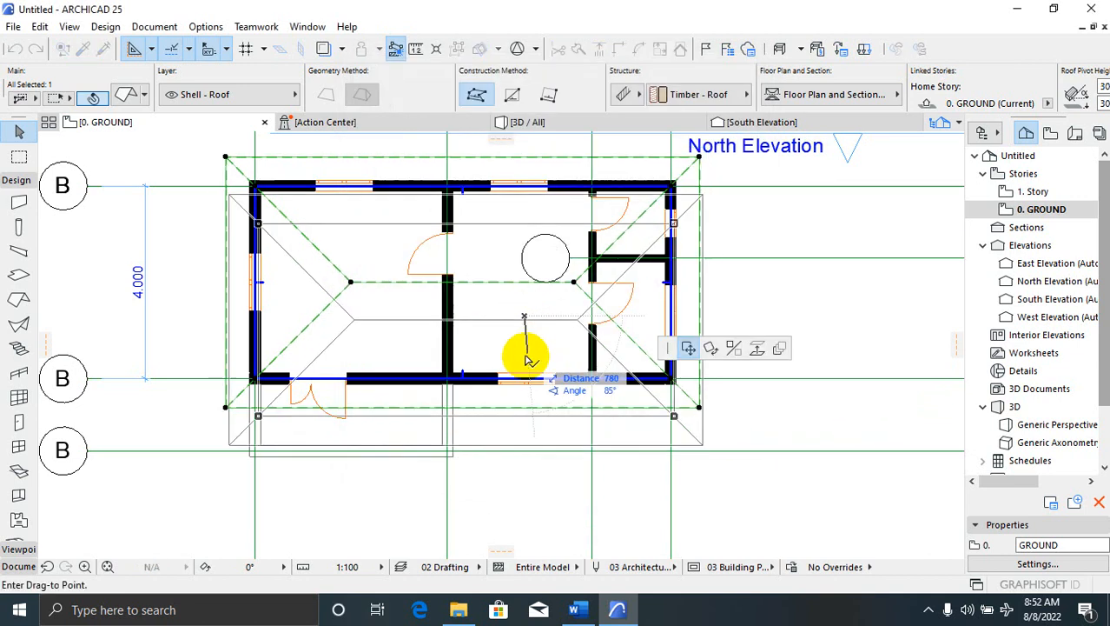
key(Escape)
key(Escape)
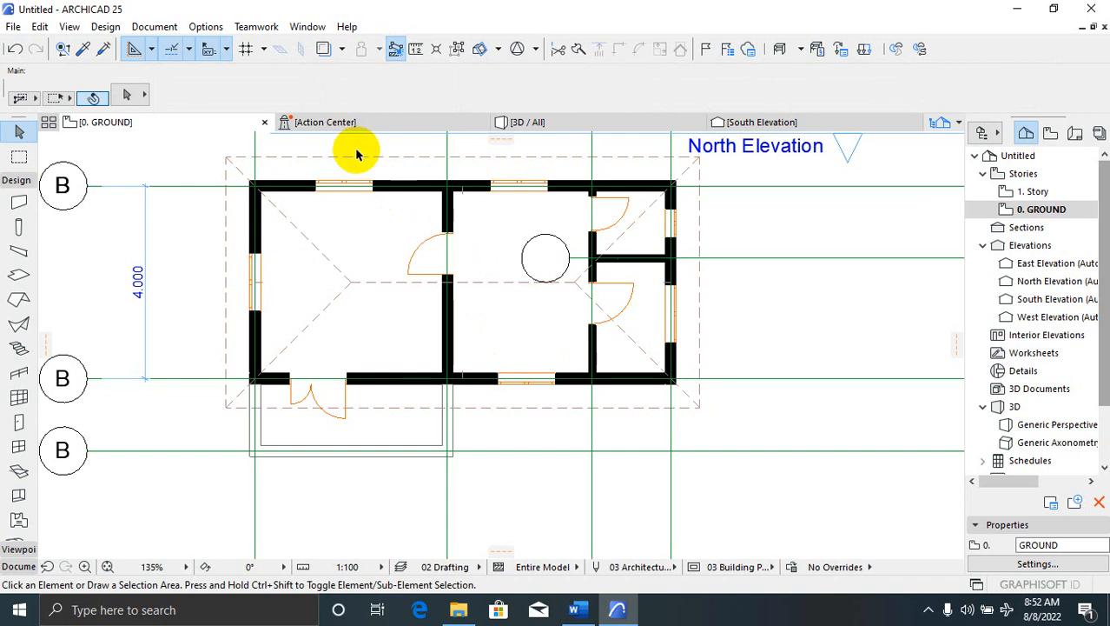
click(544, 122)
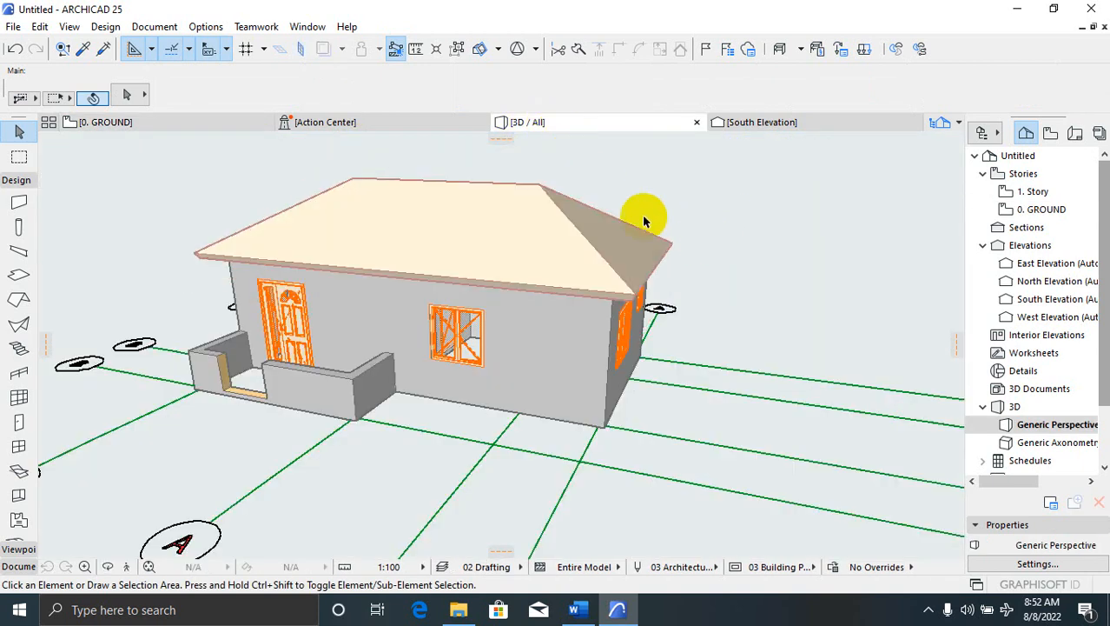
click(740, 170)
click(687, 248)
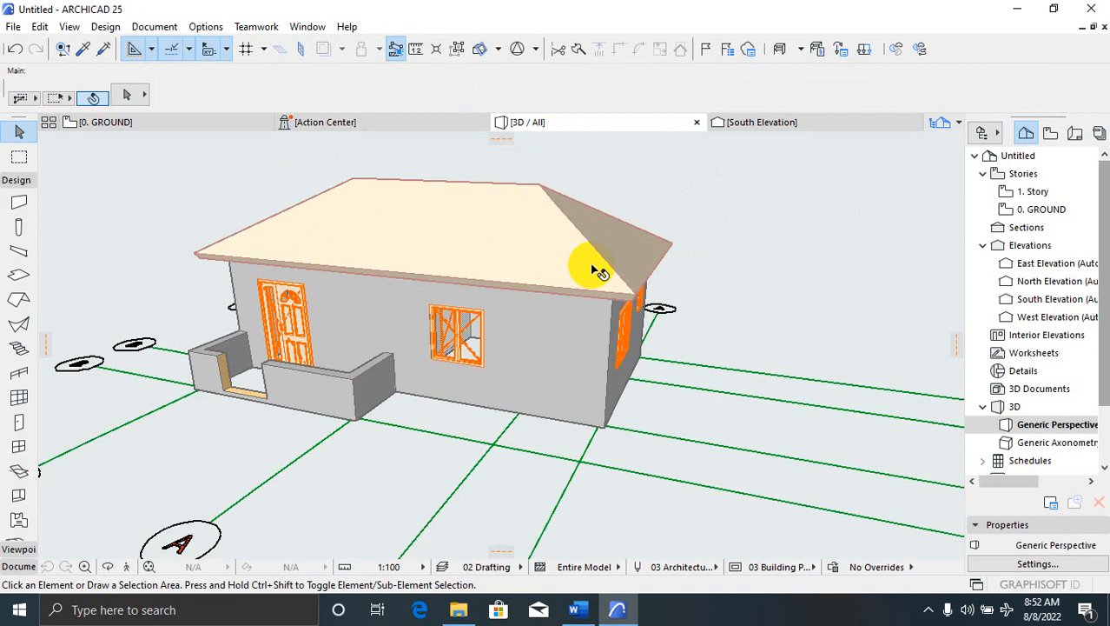
click(154, 122)
Select the roof and try moving its left ridge point, leaving it in place
click(378, 282)
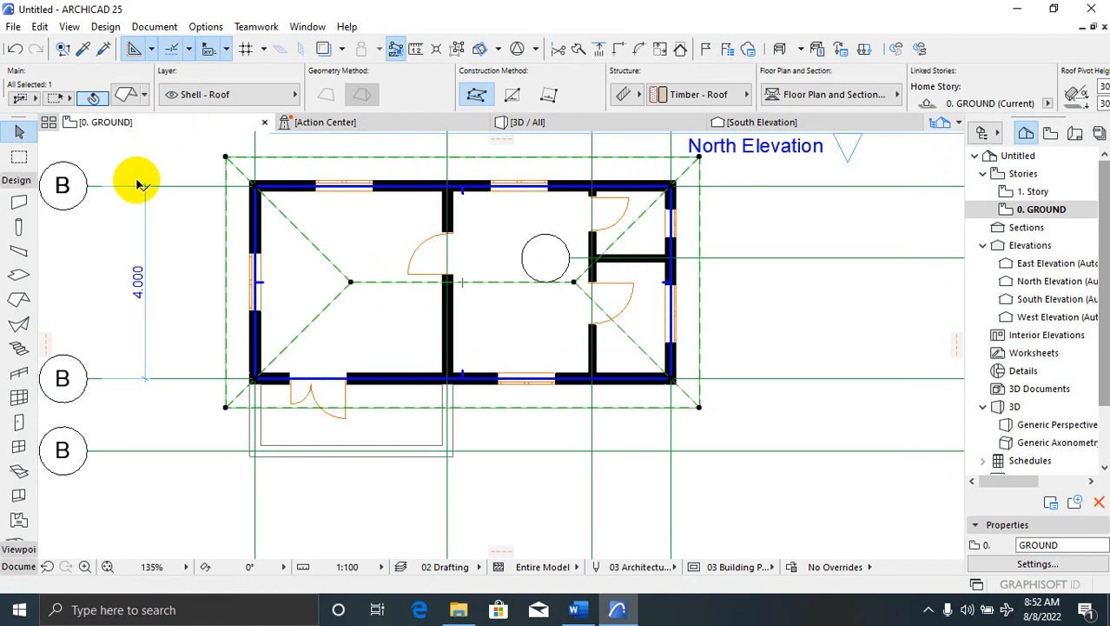
scroll(342, 309, up, 3)
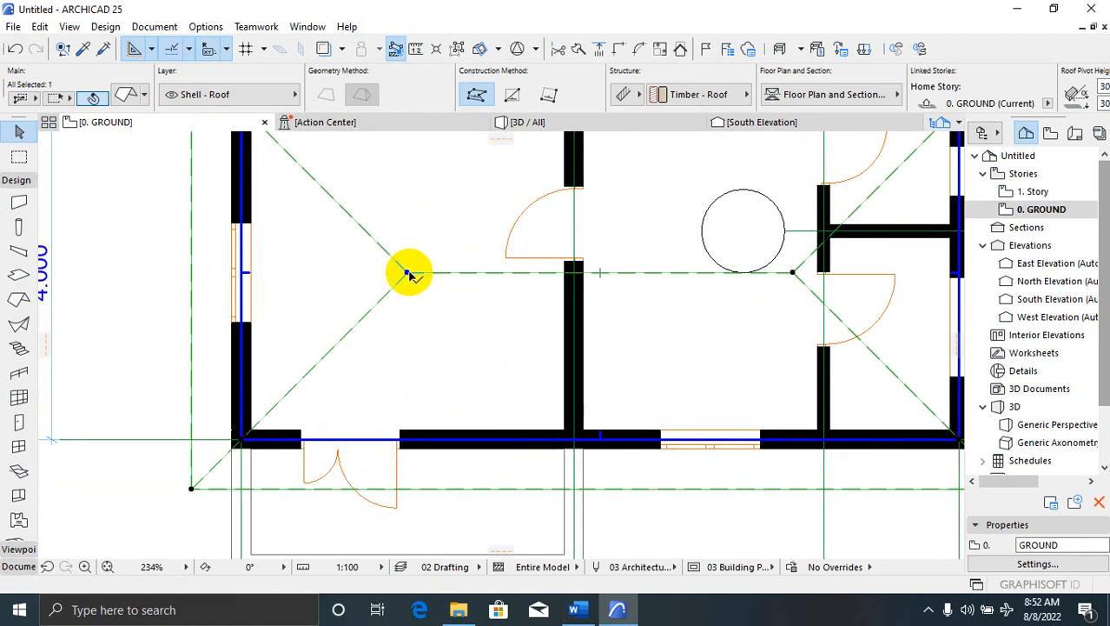
click(407, 273)
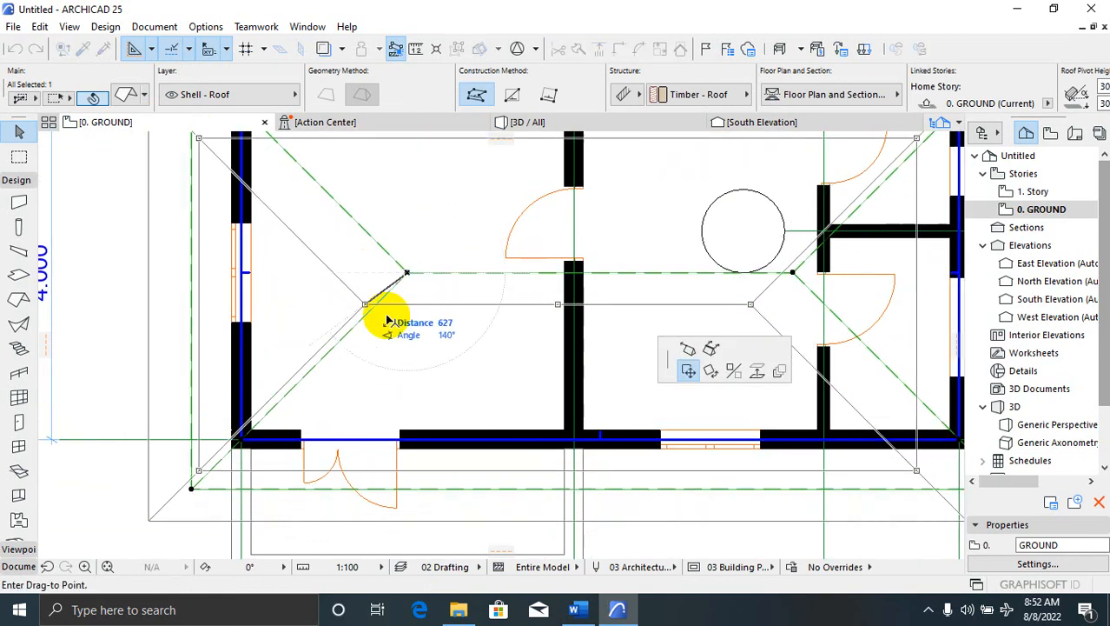
click(407, 277)
click(407, 274)
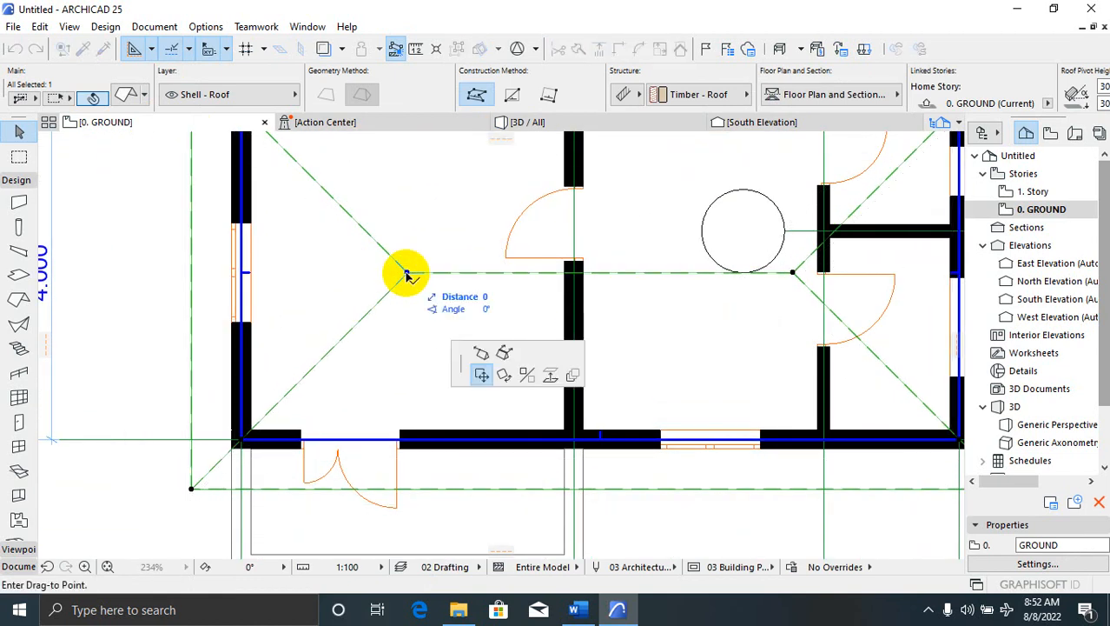
click(407, 274)
scroll(451, 378, down, 3)
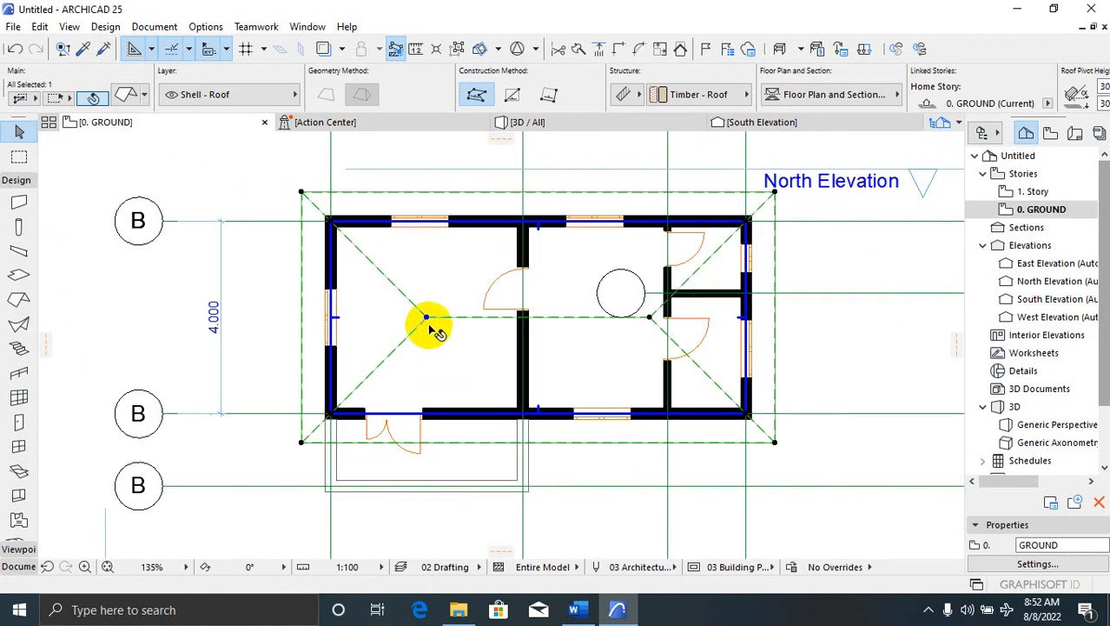
click(426, 318)
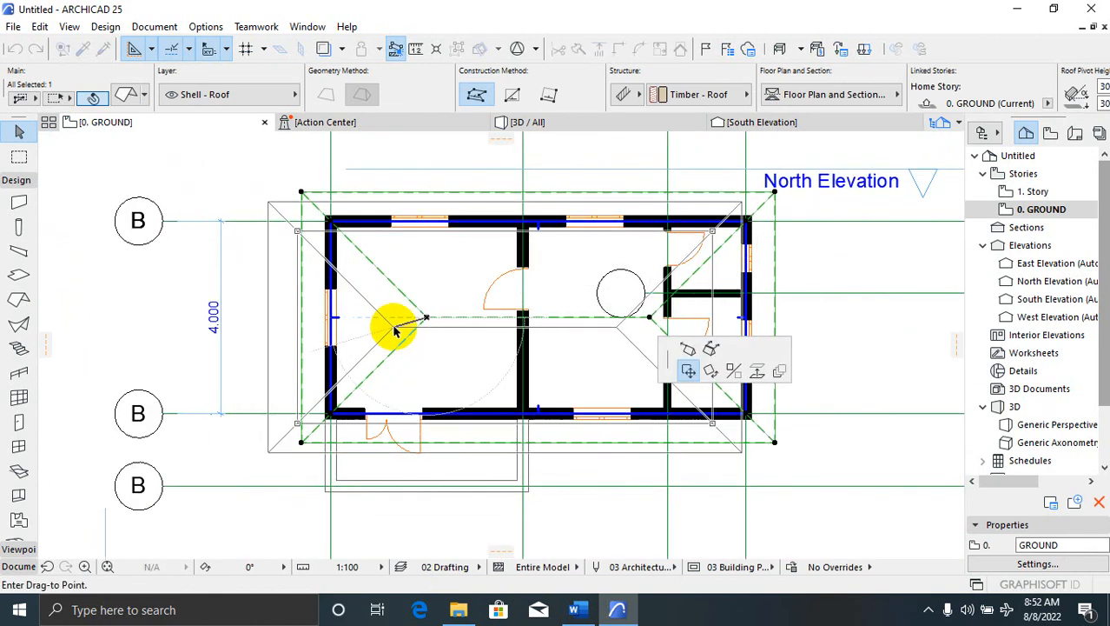
click(421, 320)
key(Escape)
Try editing the roof's right edge, top-left corner and ridge point, cancelling each change
click(435, 317)
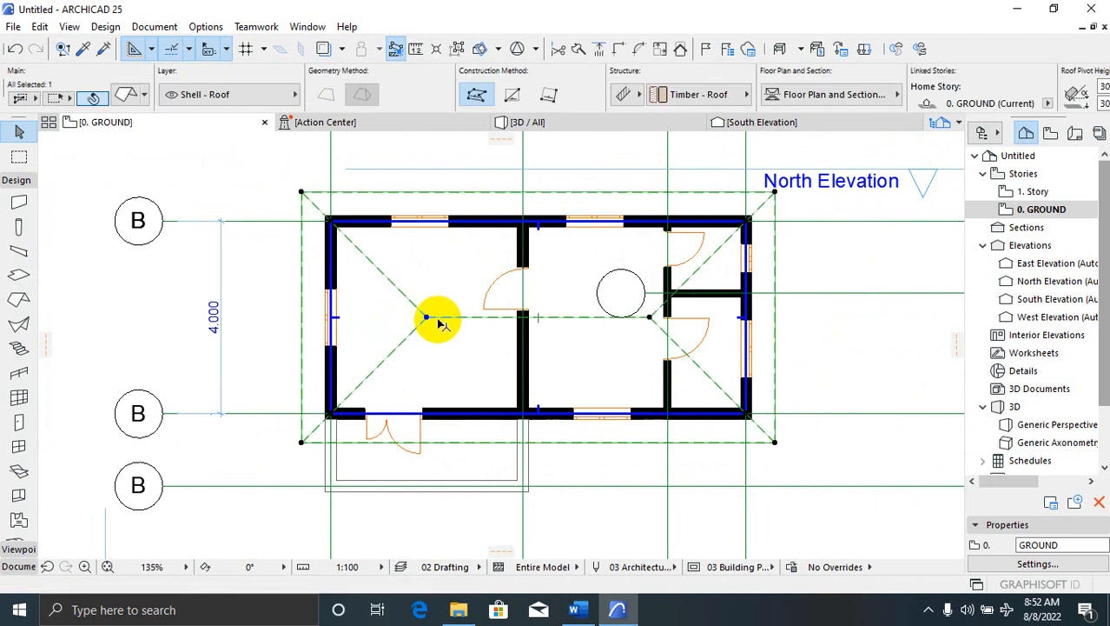
scroll(432, 321, down, 3)
scroll(458, 385, up, 3)
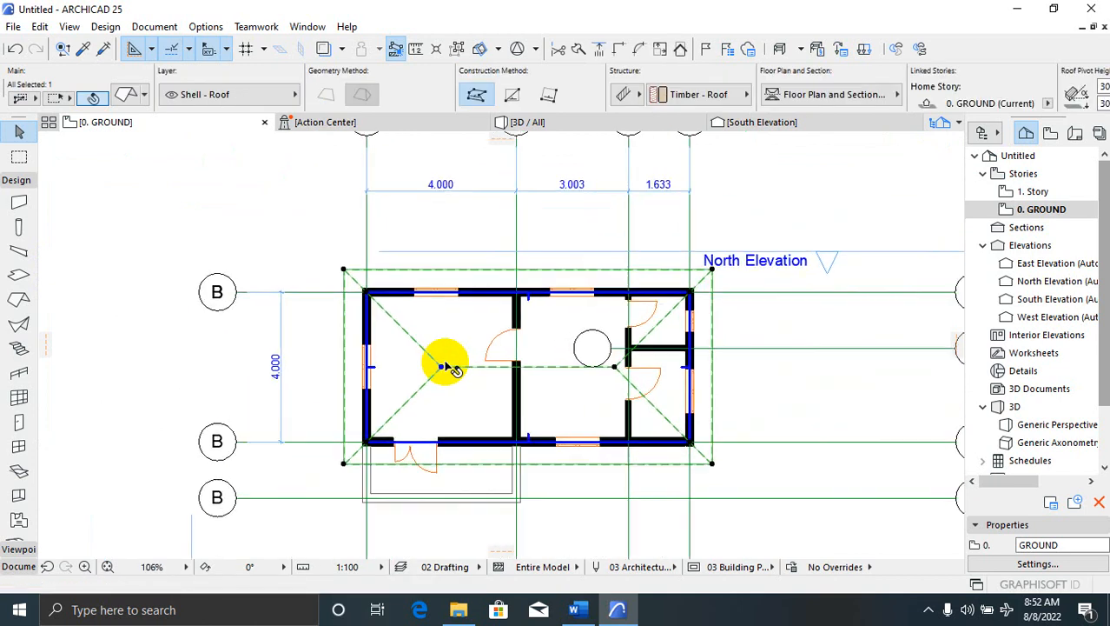
scroll(431, 405, up, 1)
click(441, 361)
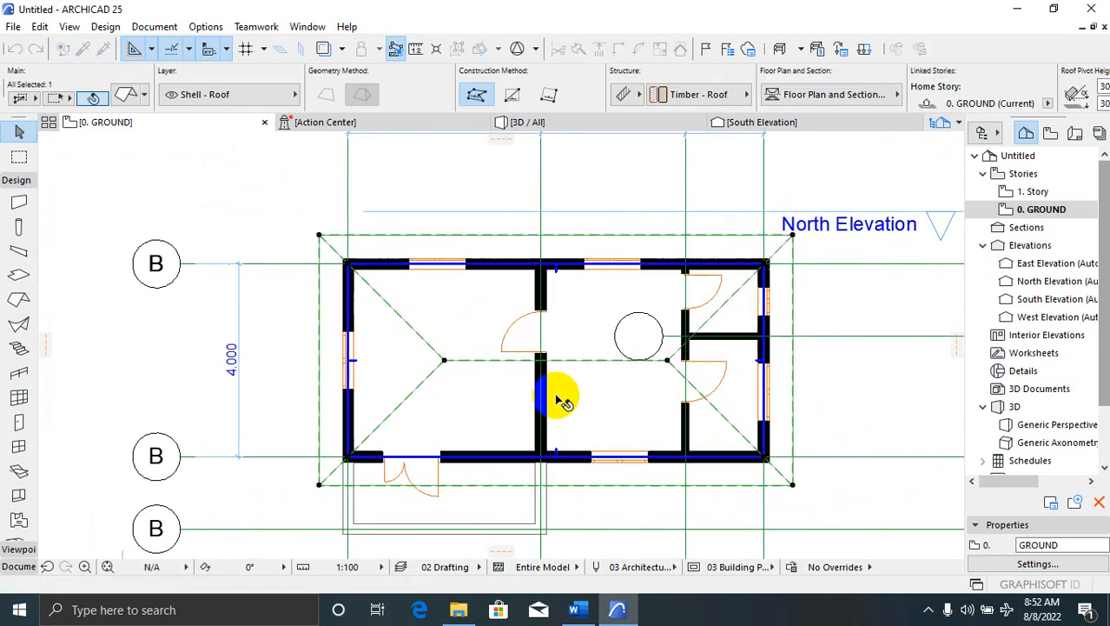
click(667, 362)
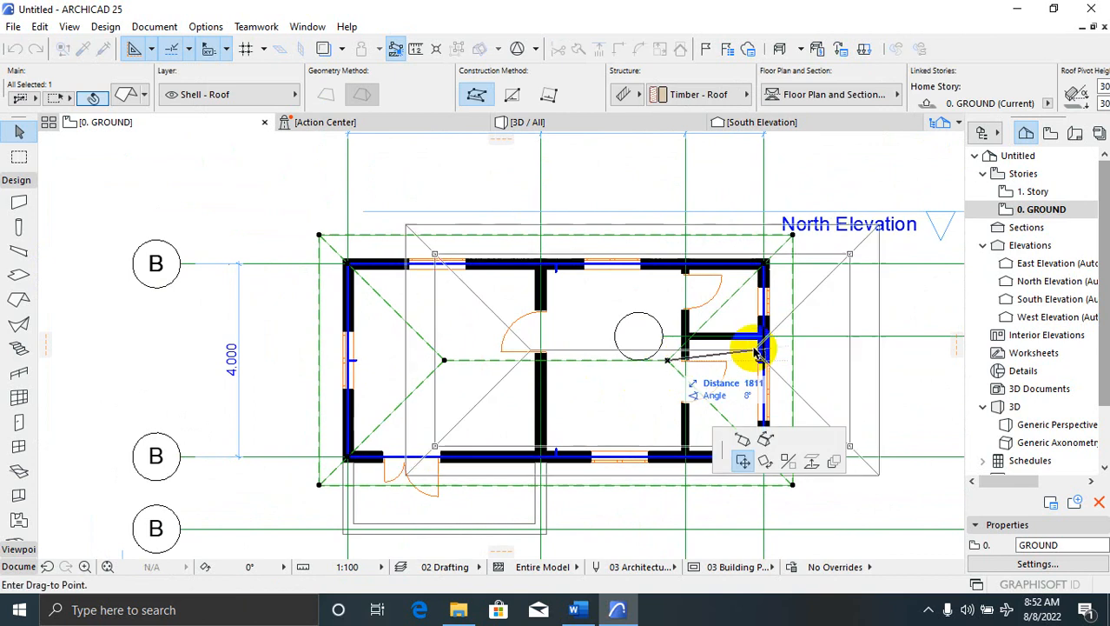
click(664, 362)
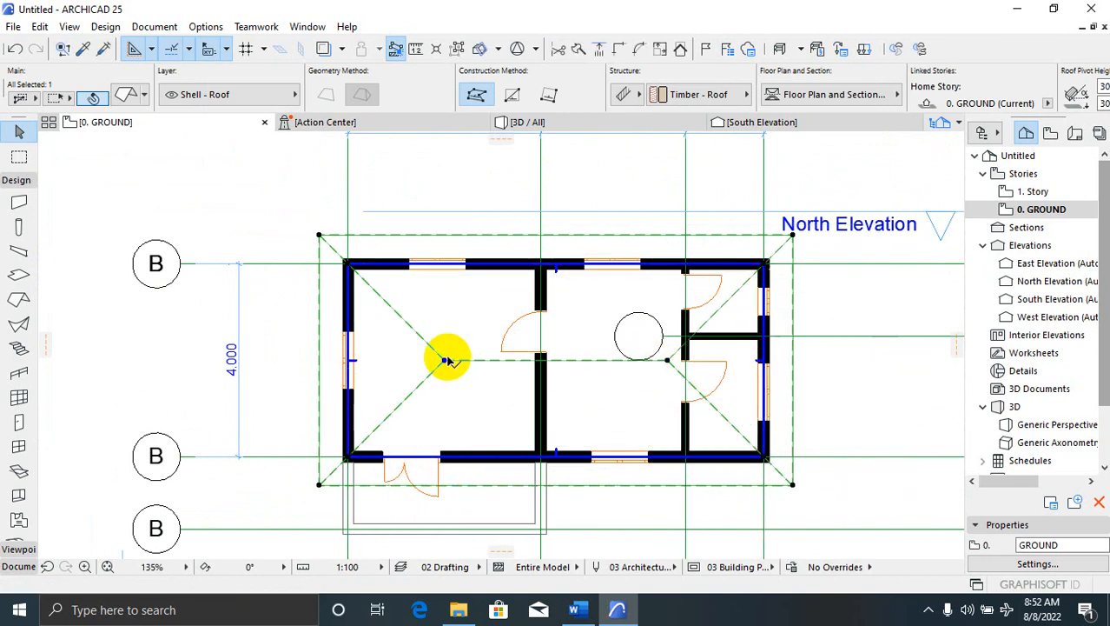
click(319, 235)
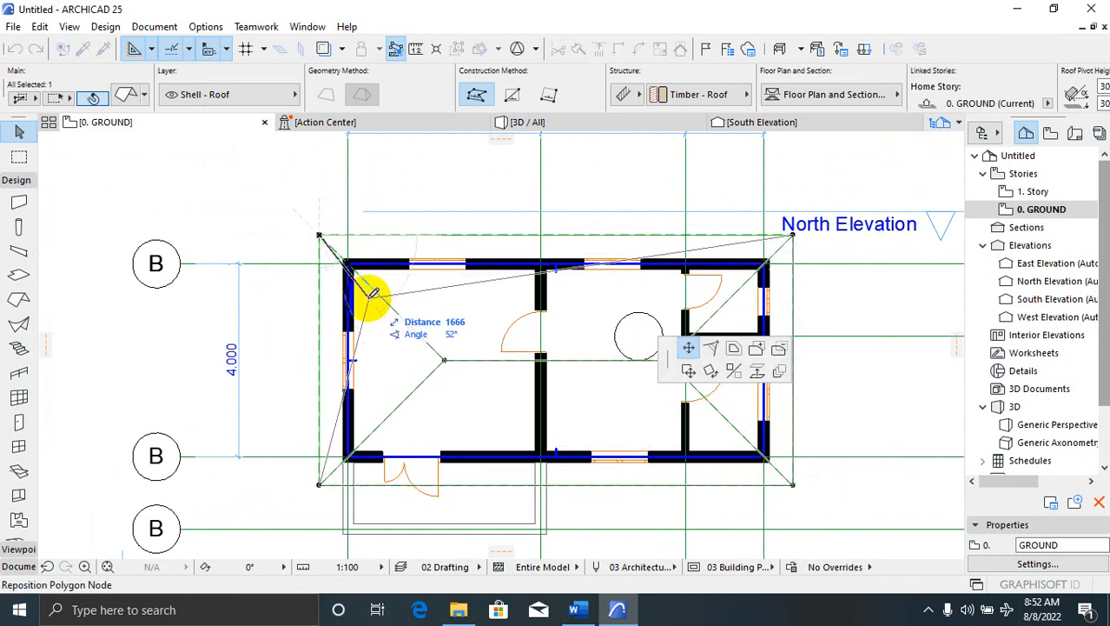
key(Escape)
click(444, 360)
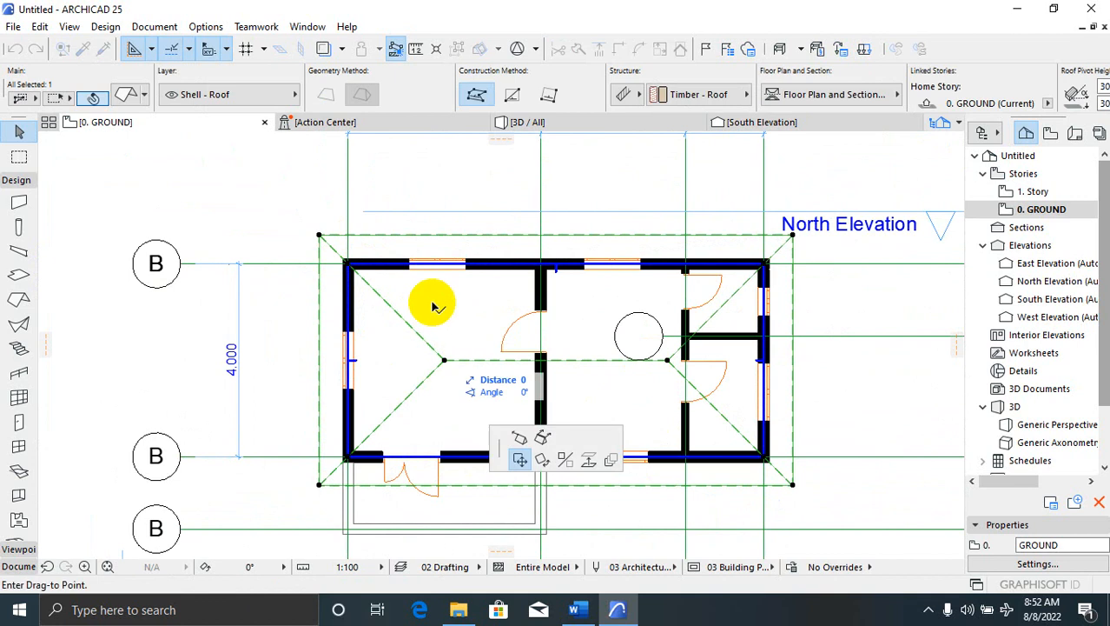
key(Escape)
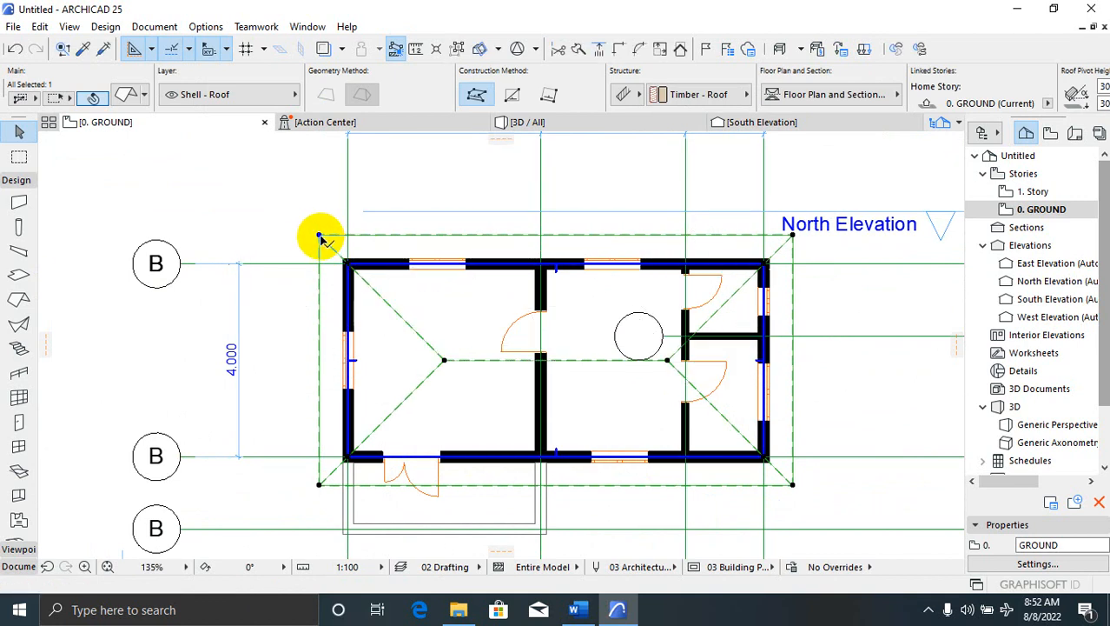
Move the roof's top-left corner onto the ridge point, undo it, and select the right ridge node
click(319, 236)
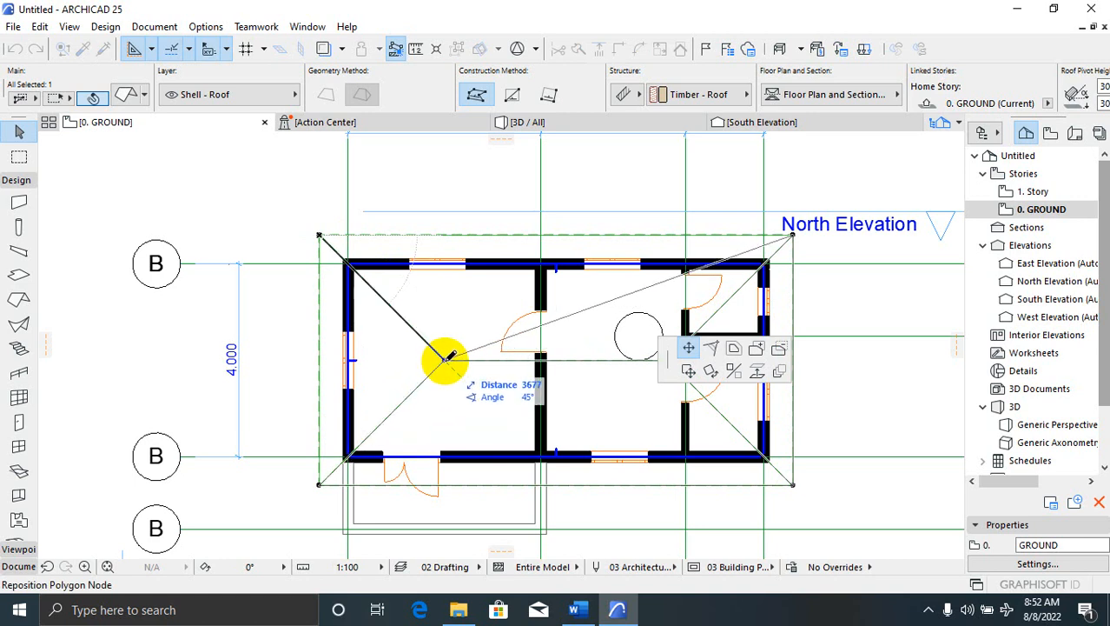
click(444, 359)
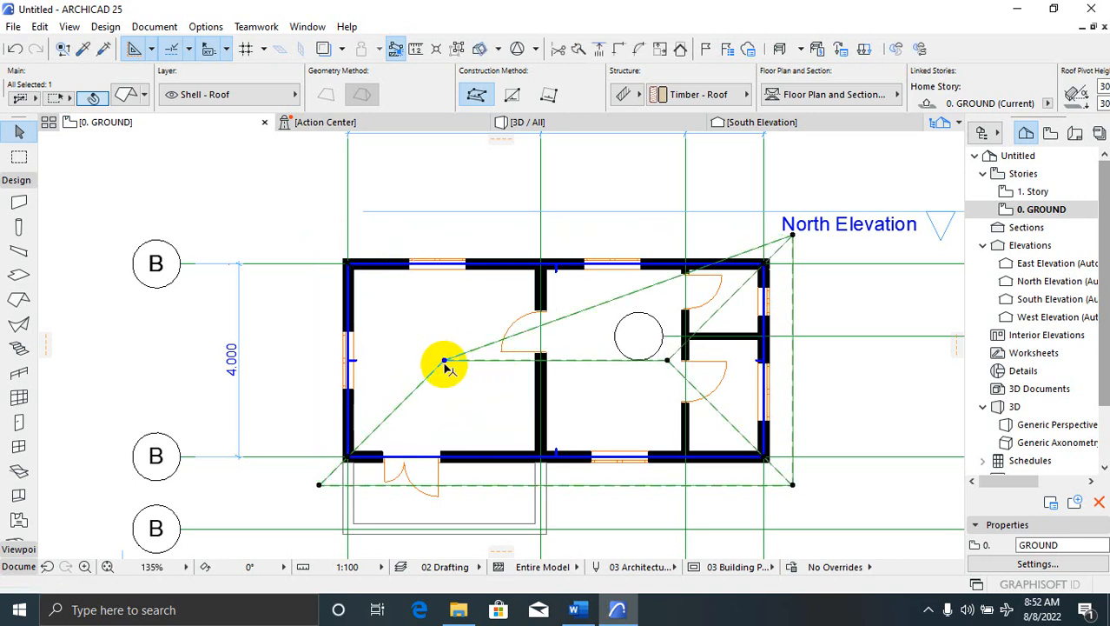
key(ctrl+z)
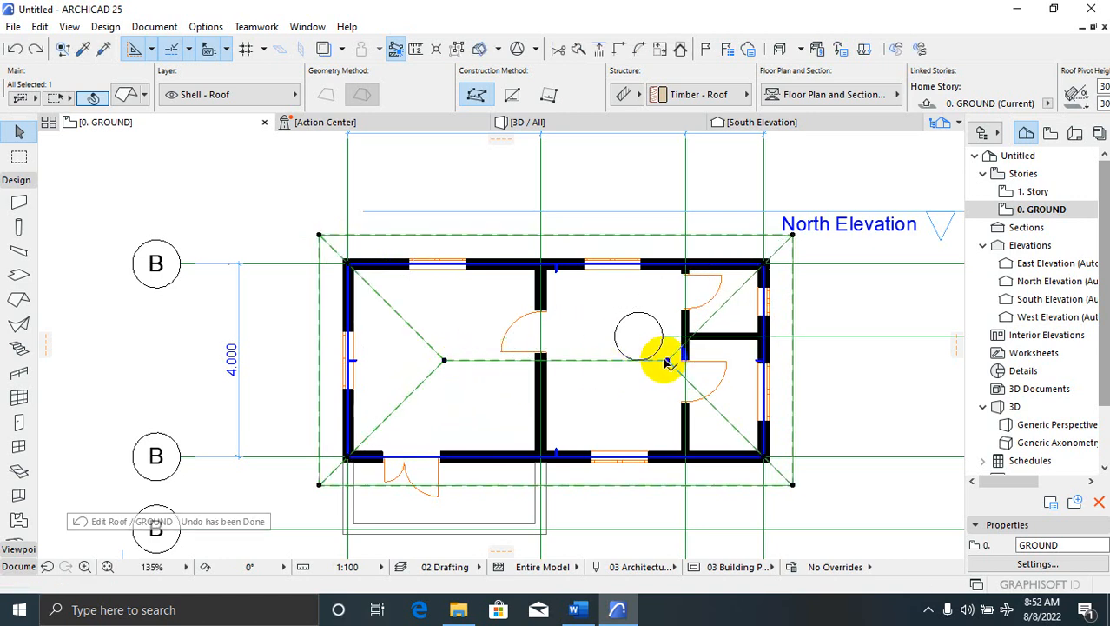
click(666, 363)
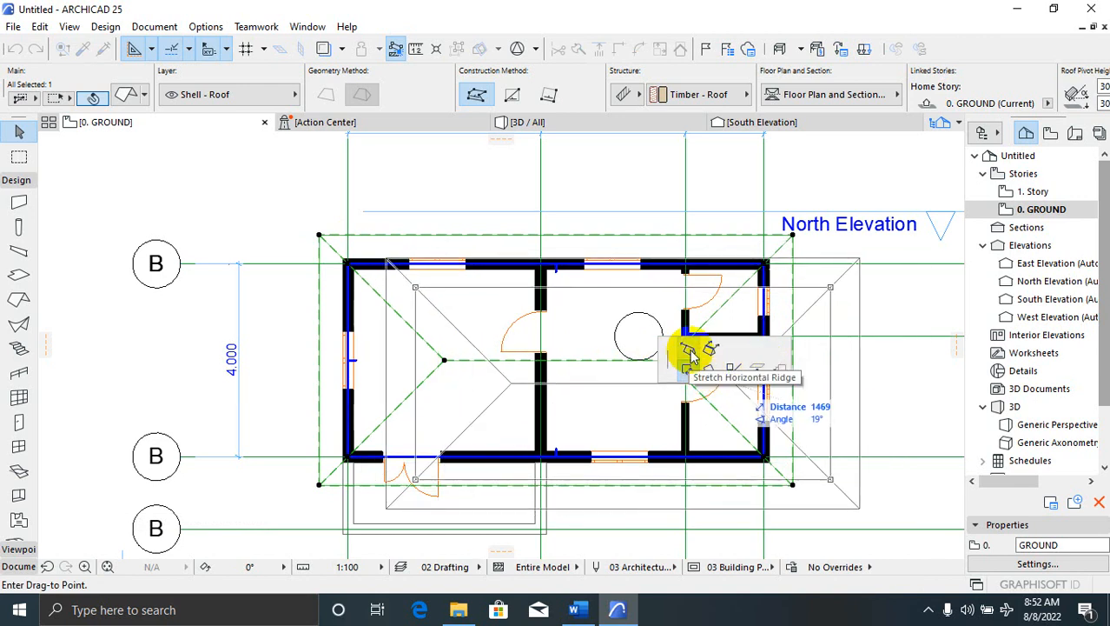
Stretch the roof's horizontal ridge out to the right end wall
click(689, 353)
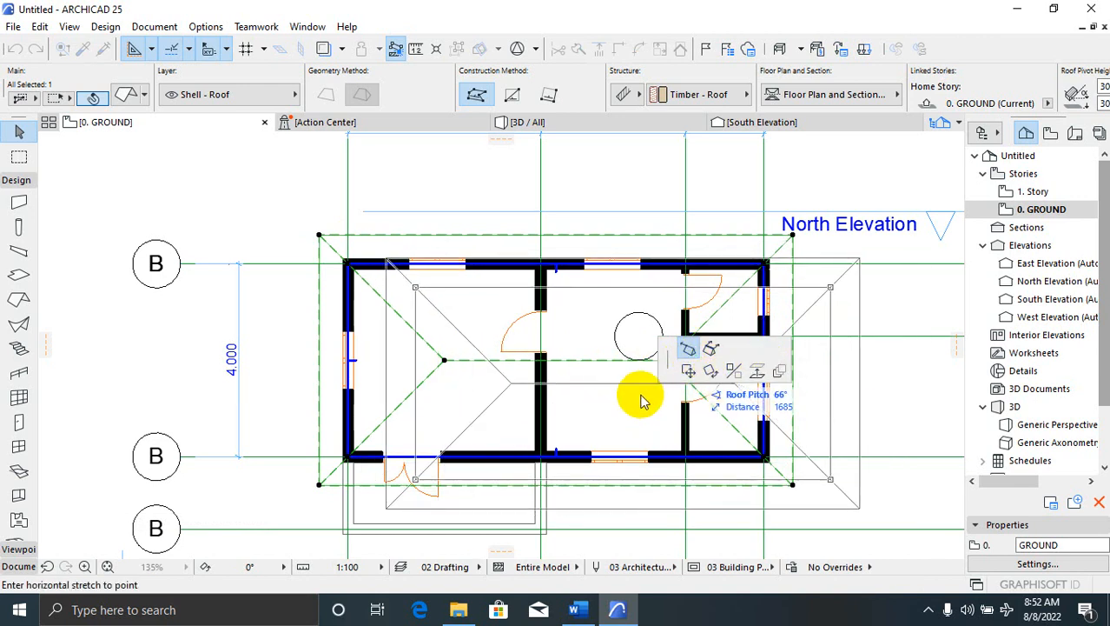
scroll(784, 372, up, 2)
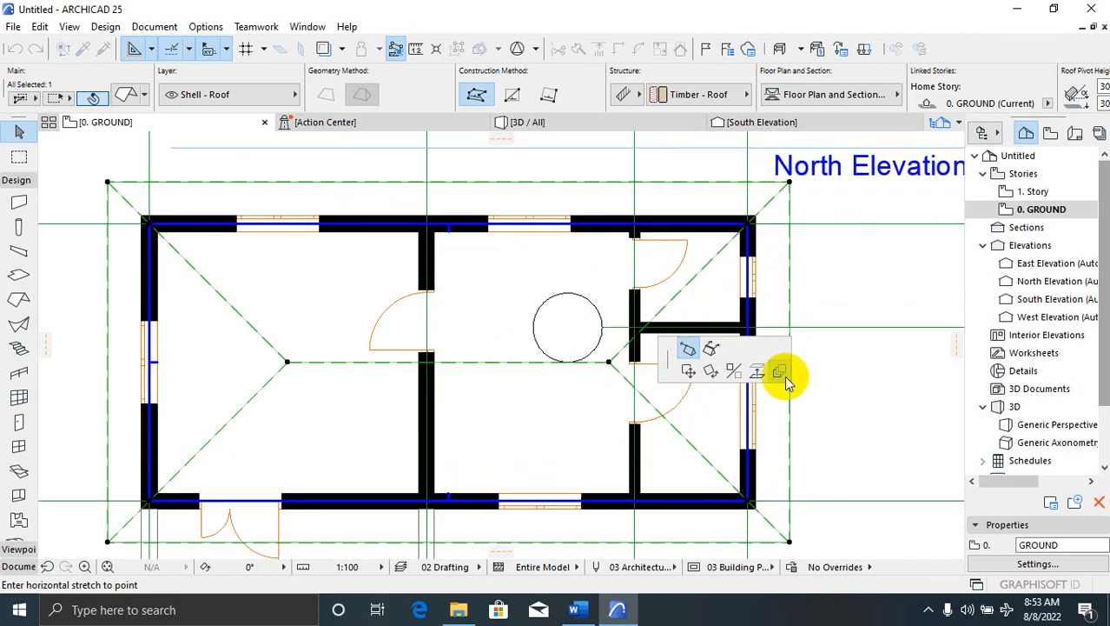
scroll(261, 304, down, 3)
scroll(422, 325, up, 3)
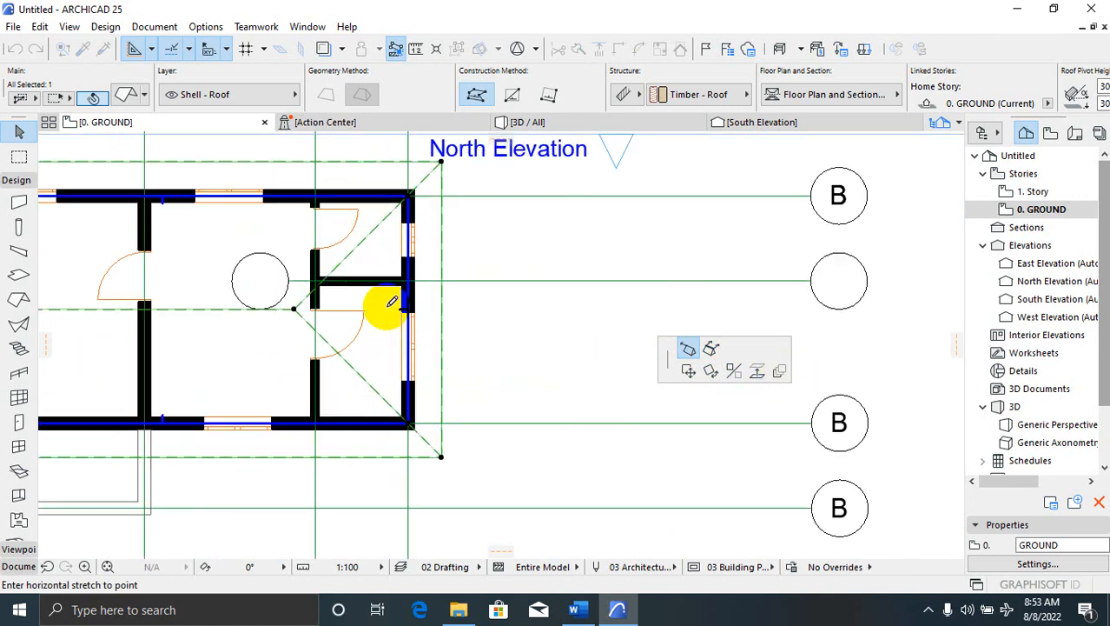
scroll(430, 309, up, 2)
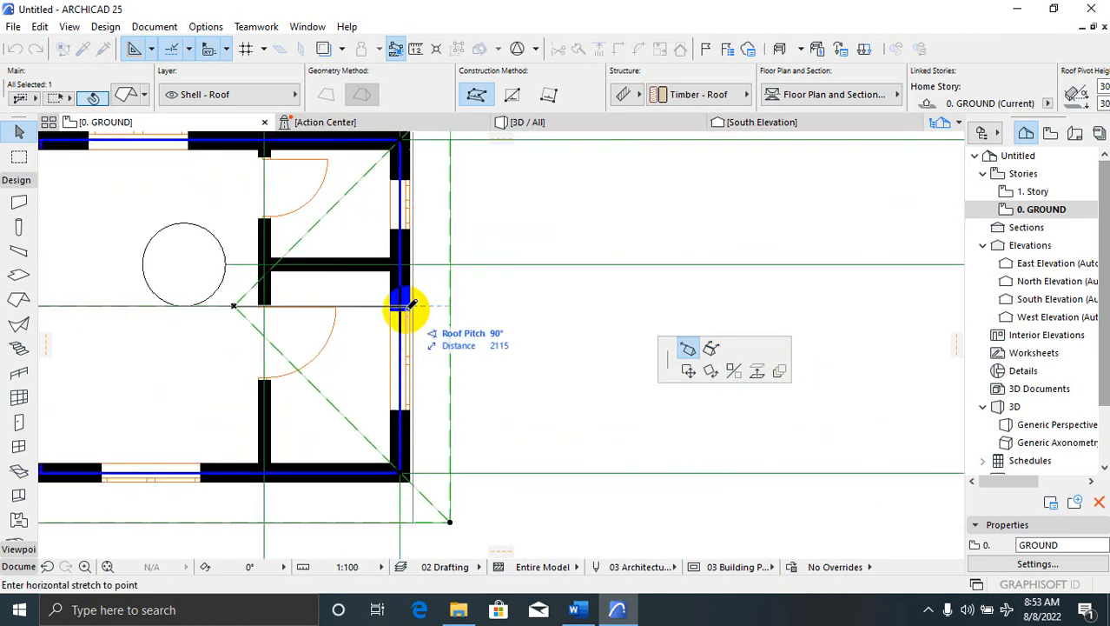
click(425, 302)
scroll(609, 322, down, 5)
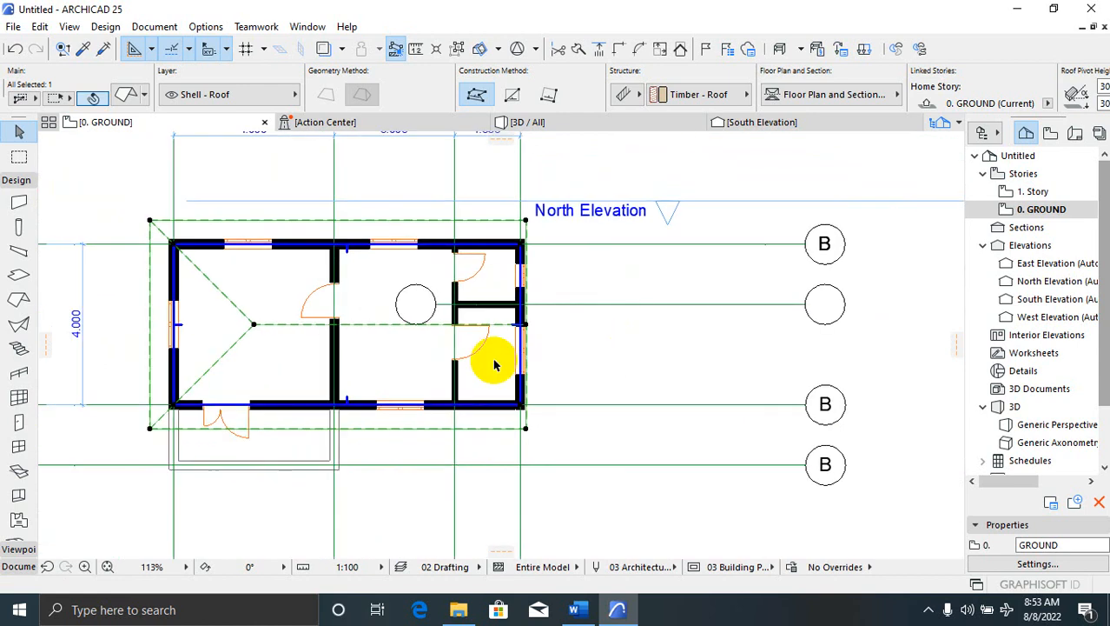
scroll(382, 351, up, 4)
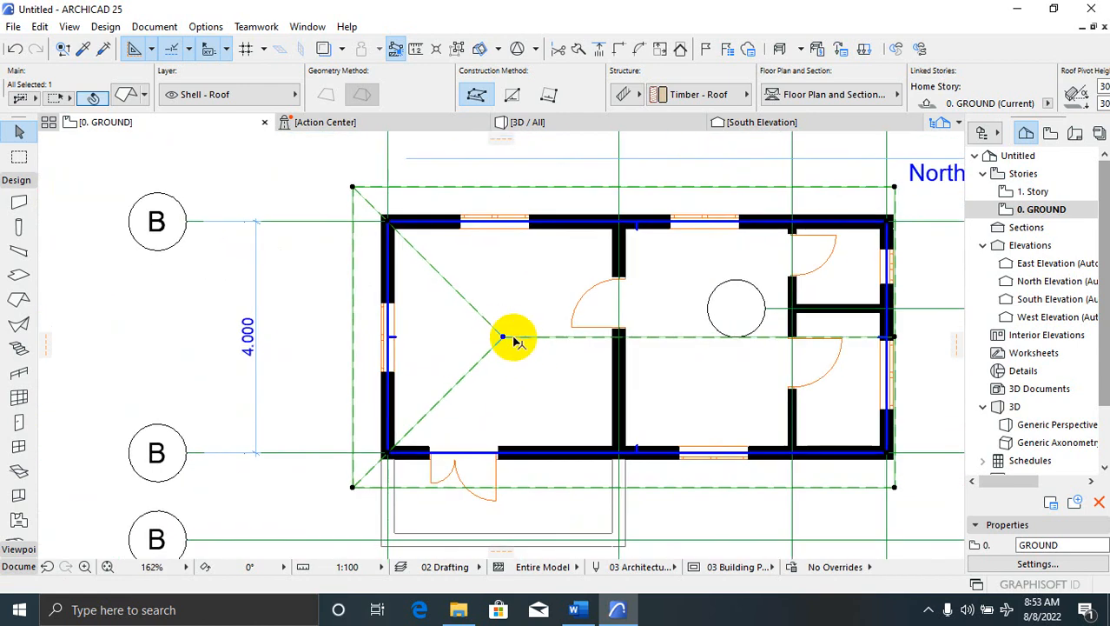
Stretch the left ridge point out to the left end wall and deselect the roof
click(502, 337)
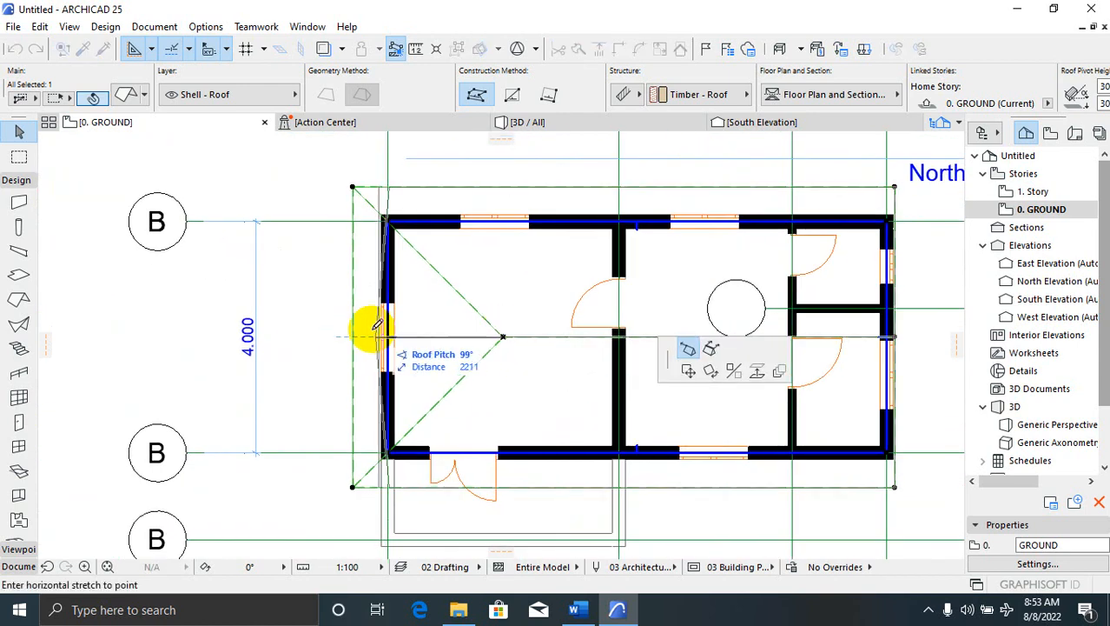
click(387, 337)
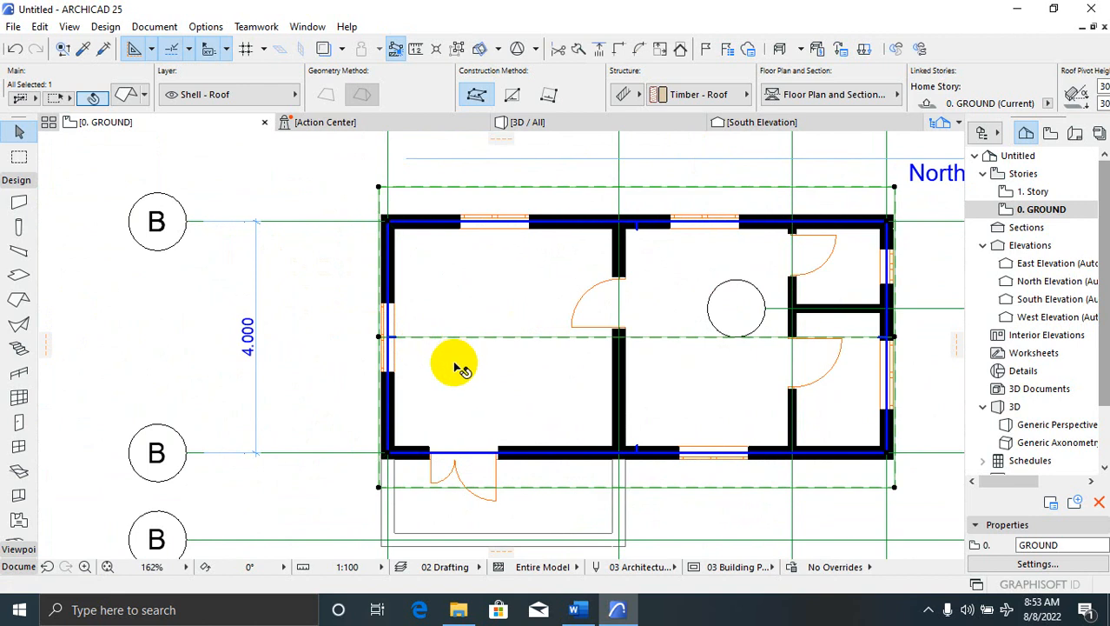
key(Escape)
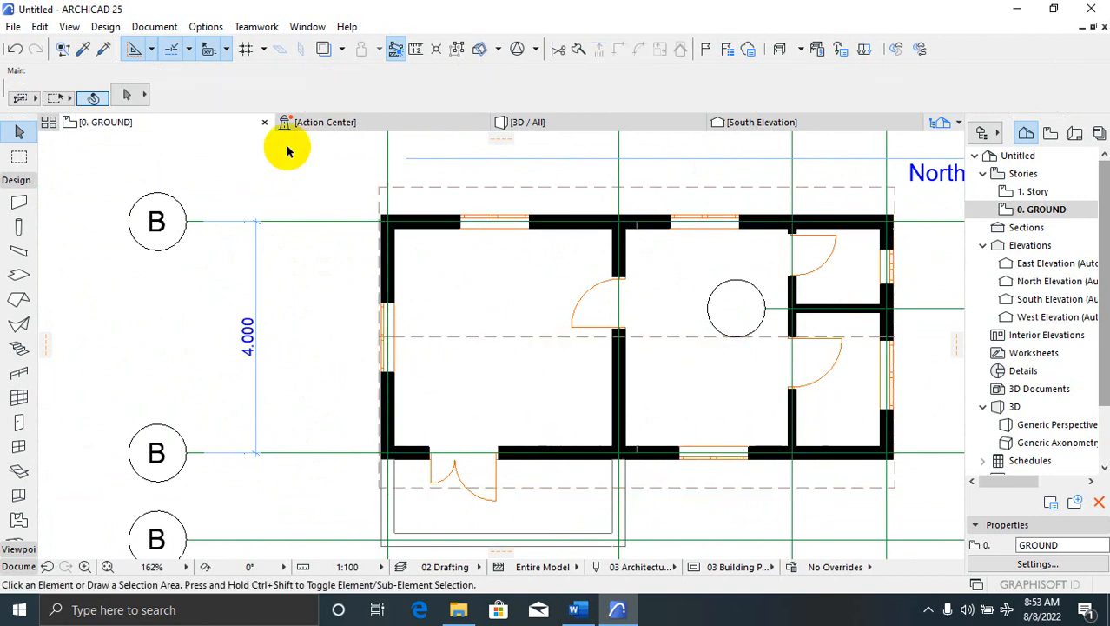
Orbit the 3D view around the house to inspect the gable roof, then return to 0. GROUND
click(528, 123)
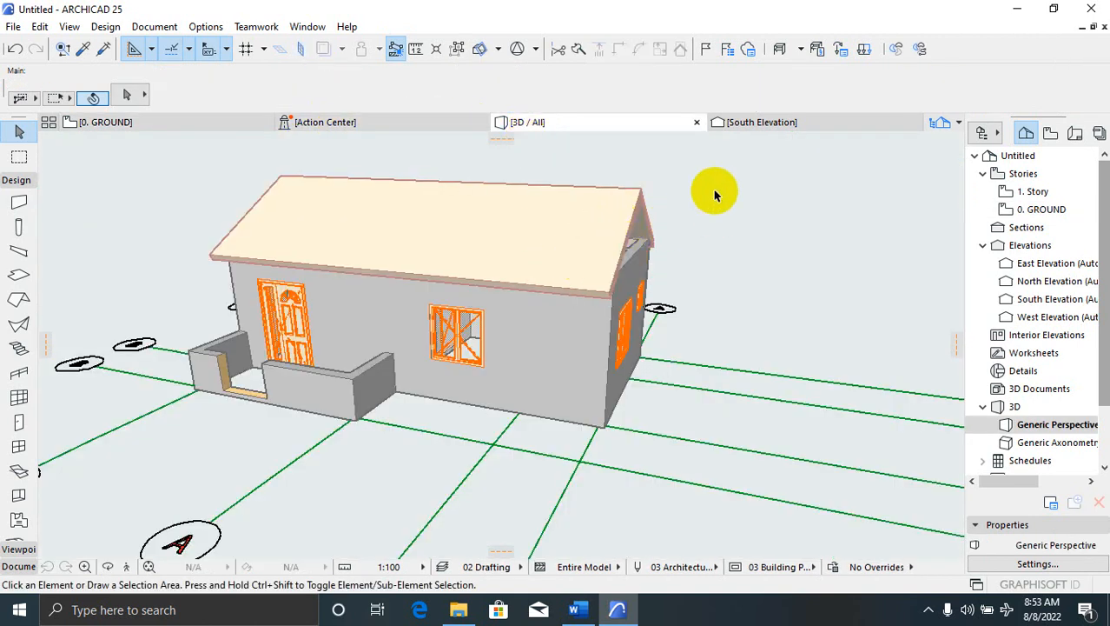
mouse_move(737, 252)
shift+middle_down()
mouse_move(687, 288)
mouse_move(732, 262)
shift+middle_up()
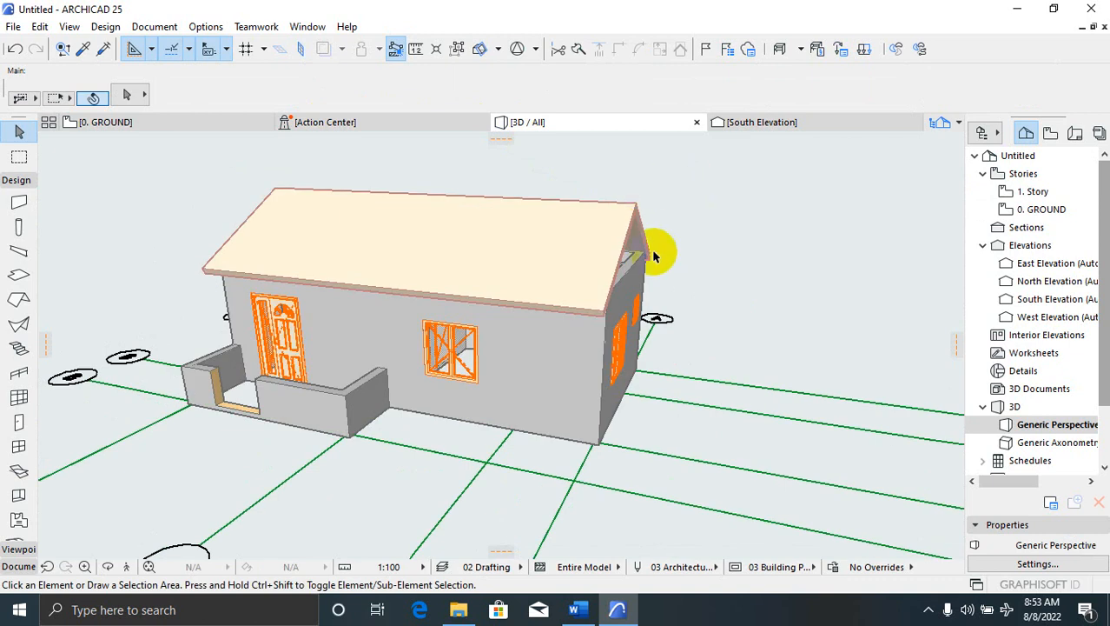
shift+middle_drag(657, 262, 686, 265)
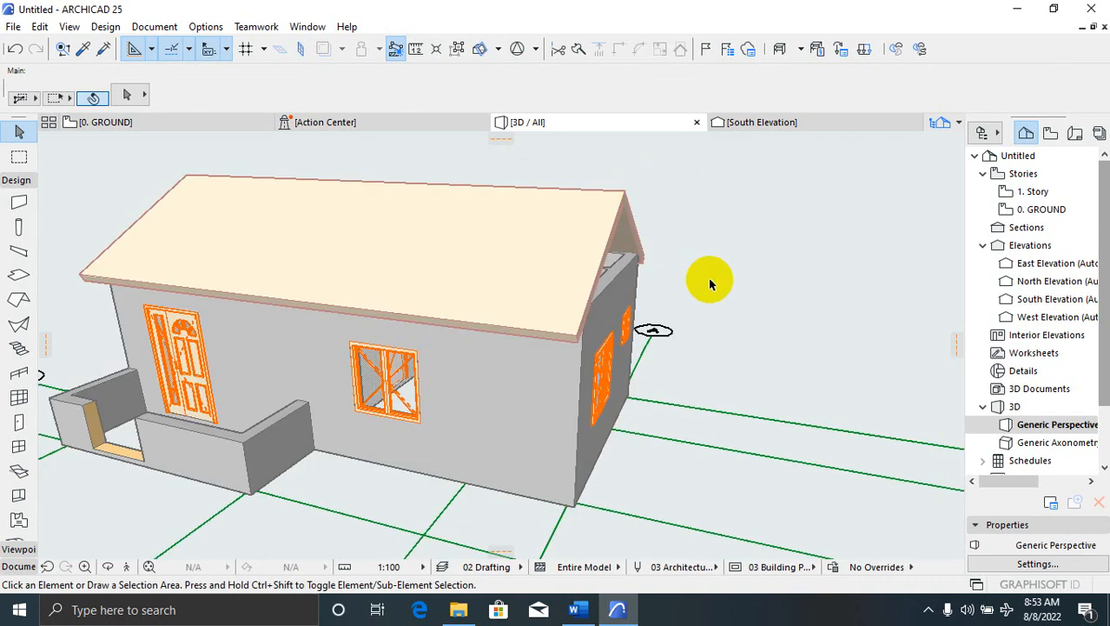
right_click(711, 285)
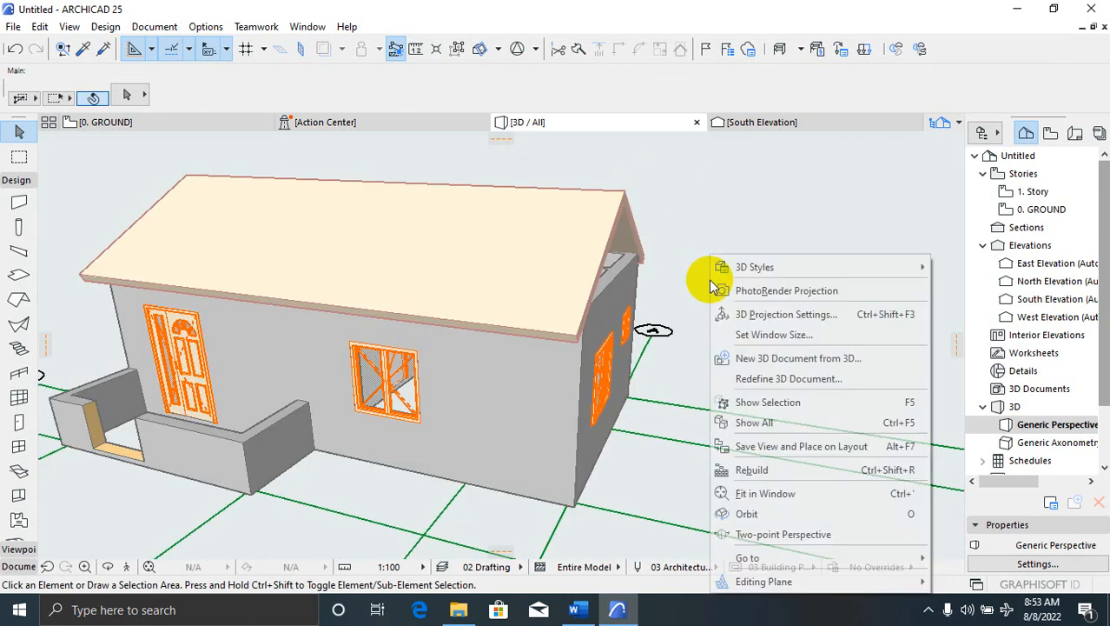
click(637, 297)
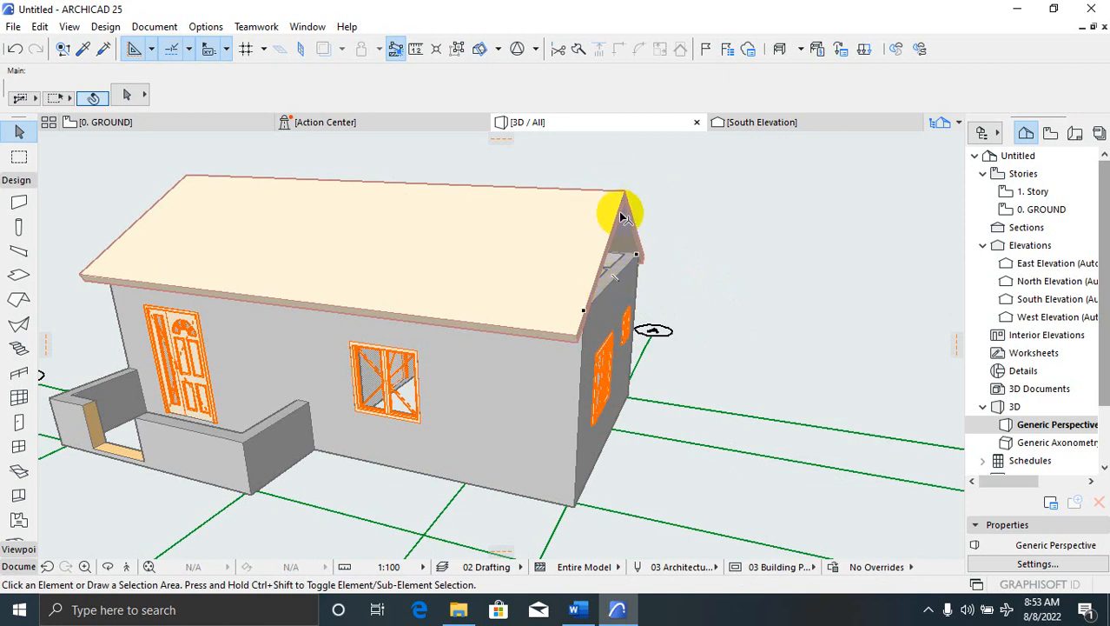
mouse_move(682, 248)
shift+middle_down()
mouse_move(628, 276)
mouse_move(736, 293)
mouse_move(684, 221)
mouse_move(703, 262)
shift+middle_up()
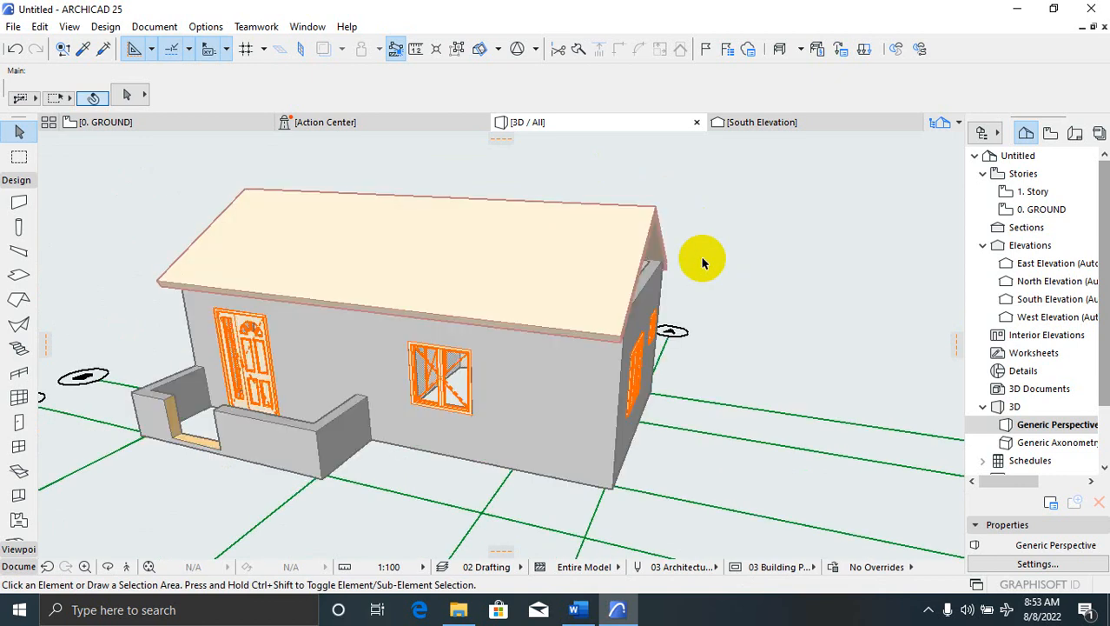
right_click(704, 263)
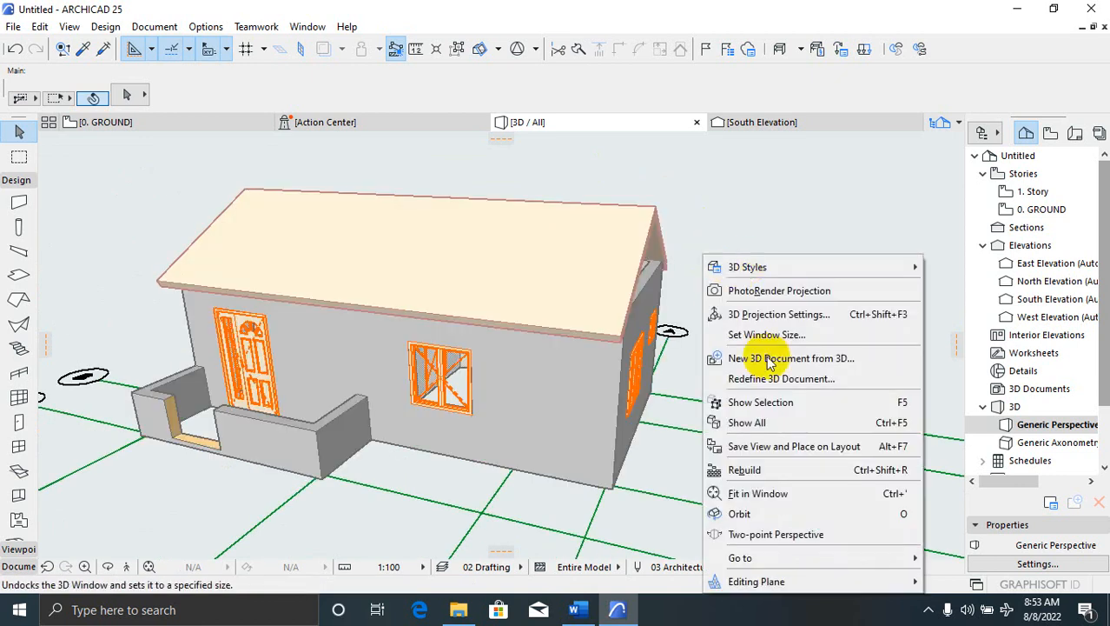
click(756, 515)
mouse_move(209, 339)
mouse_down()
mouse_move(128, 279)
mouse_move(387, 320)
mouse_move(682, 226)
mouse_move(773, 250)
mouse_move(85, 421)
mouse_move(275, 345)
mouse_up()
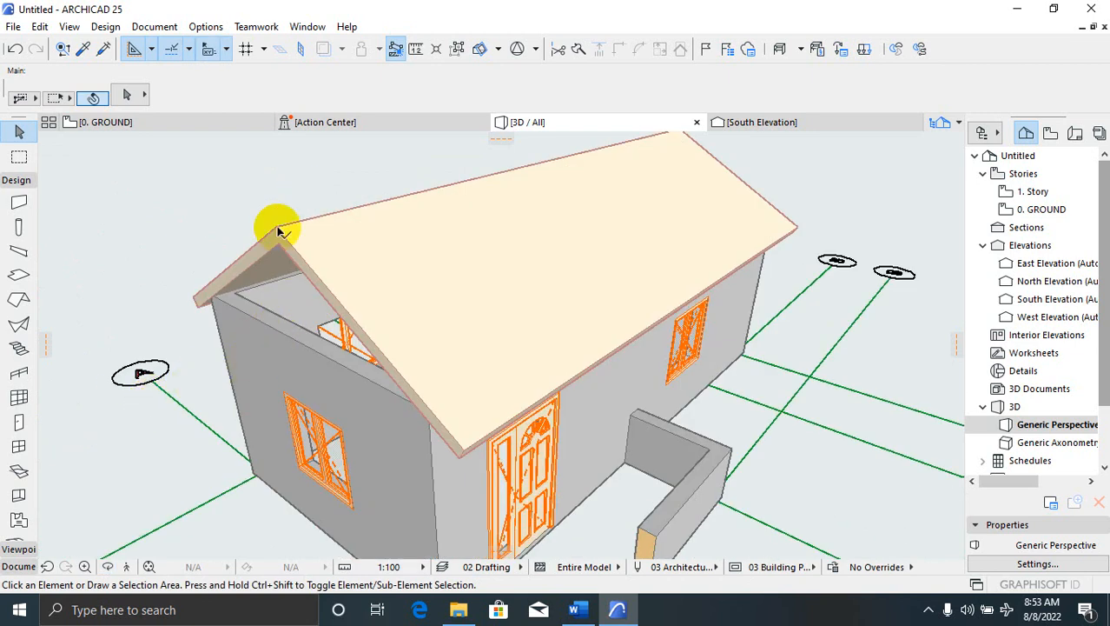
scroll(296, 347, down, 1)
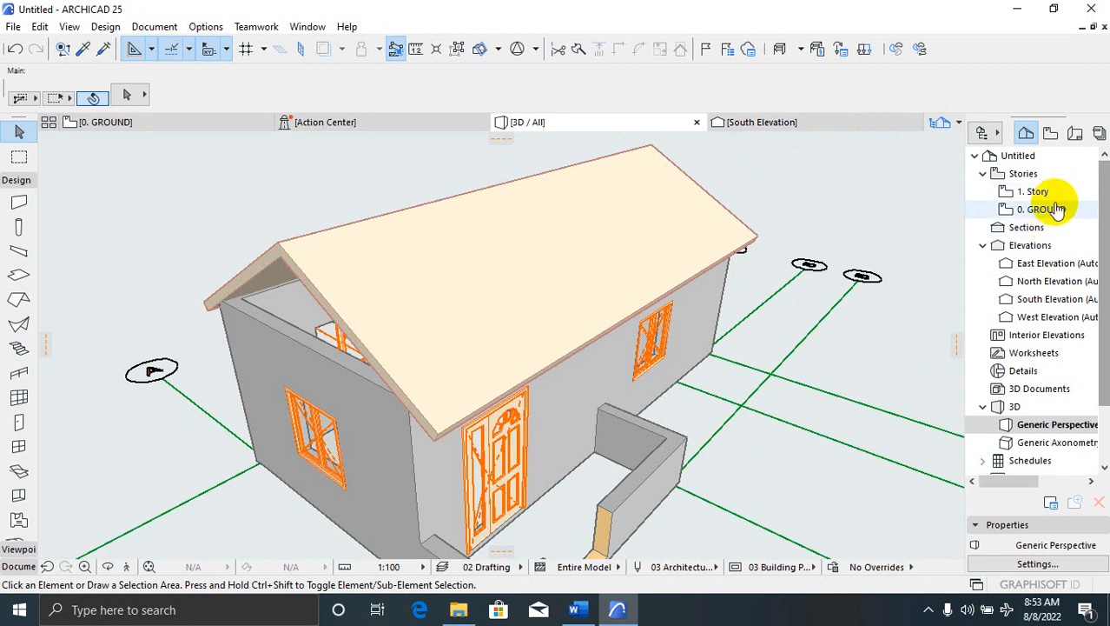
double_click(1049, 211)
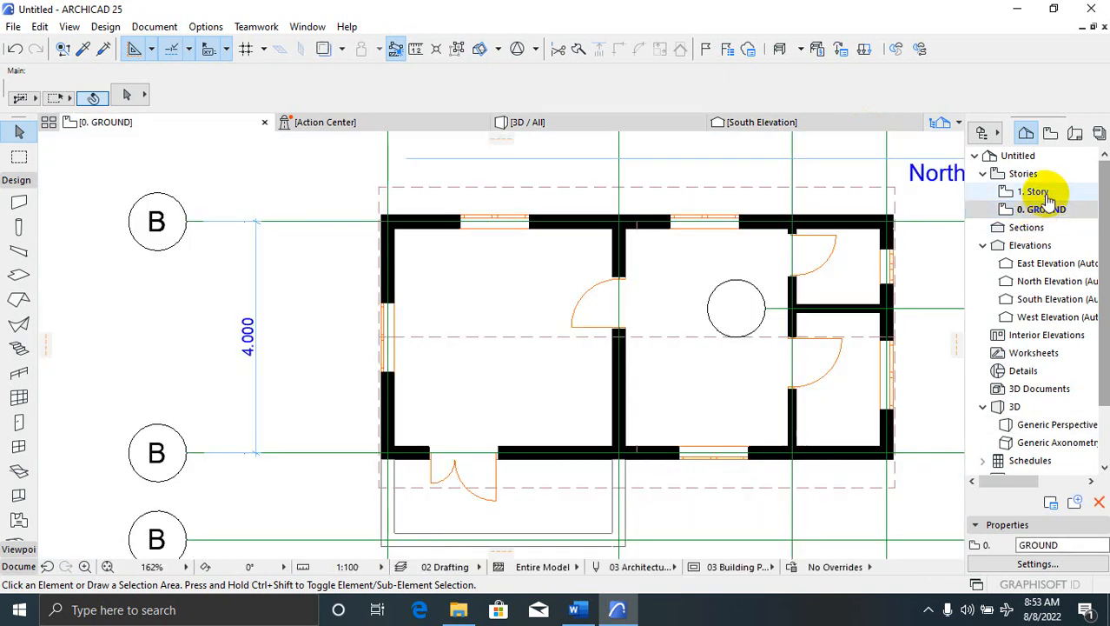
Open the 1. Story floor plan
double_click(1038, 192)
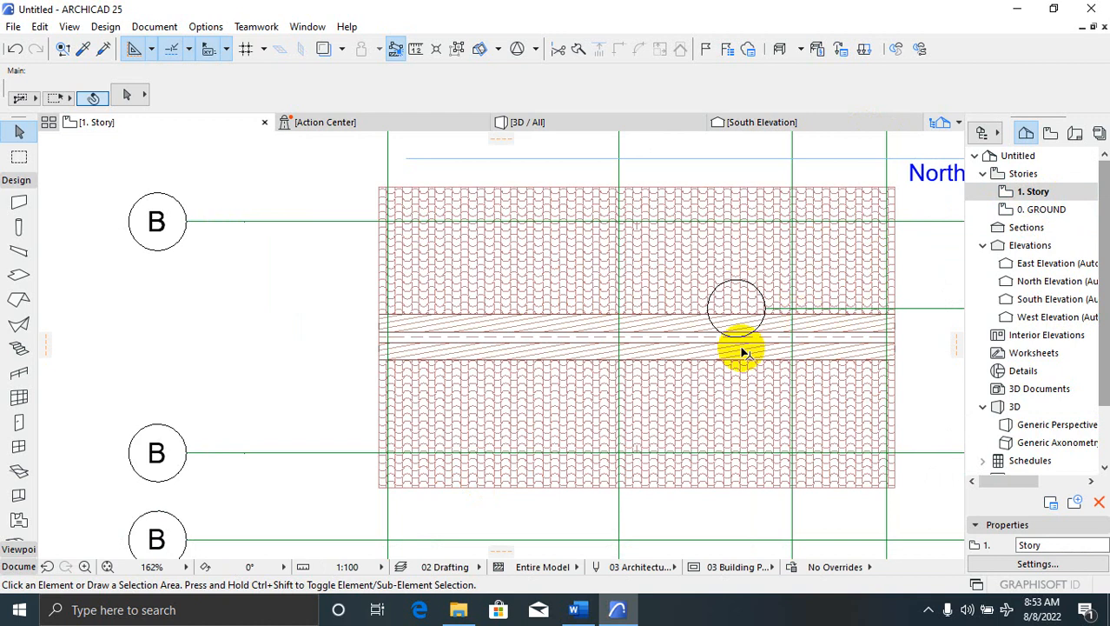
scroll(282, 299, down, 2)
scroll(341, 334, down, 1)
scroll(384, 240, up, 4)
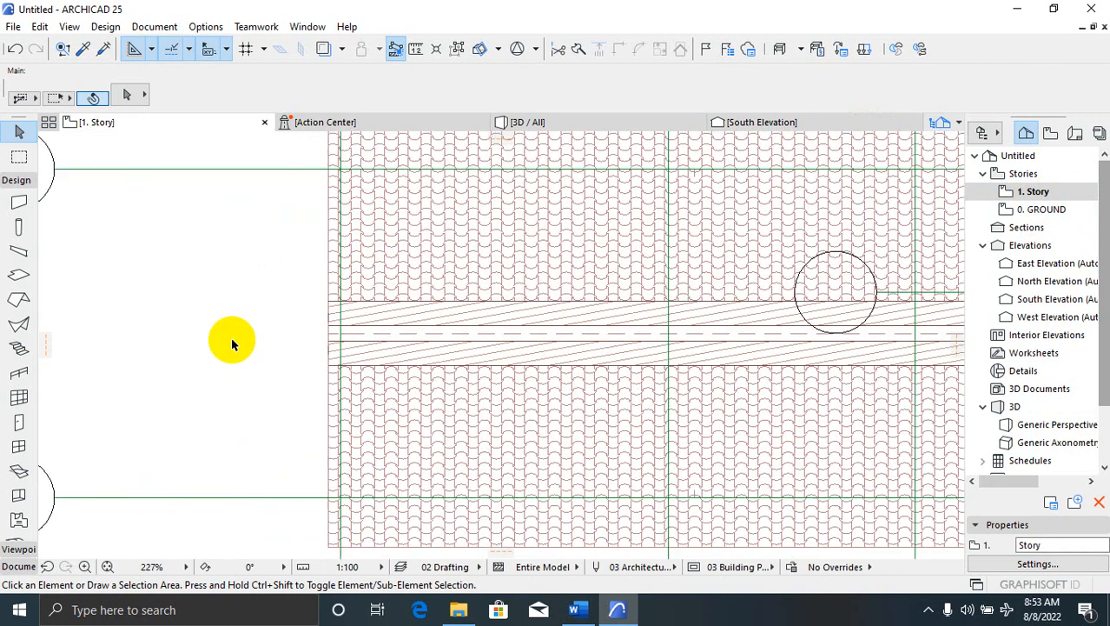
scroll(289, 240, down, 2)
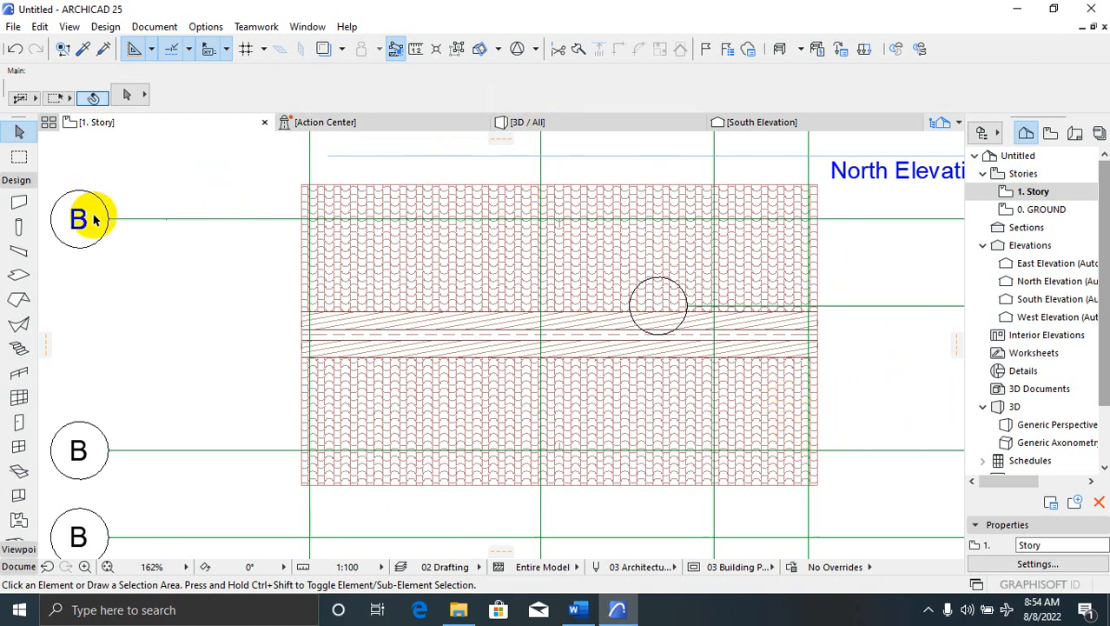
Draw walls along the left and right gable grid lines, then switch to the 3D view
click(19, 202)
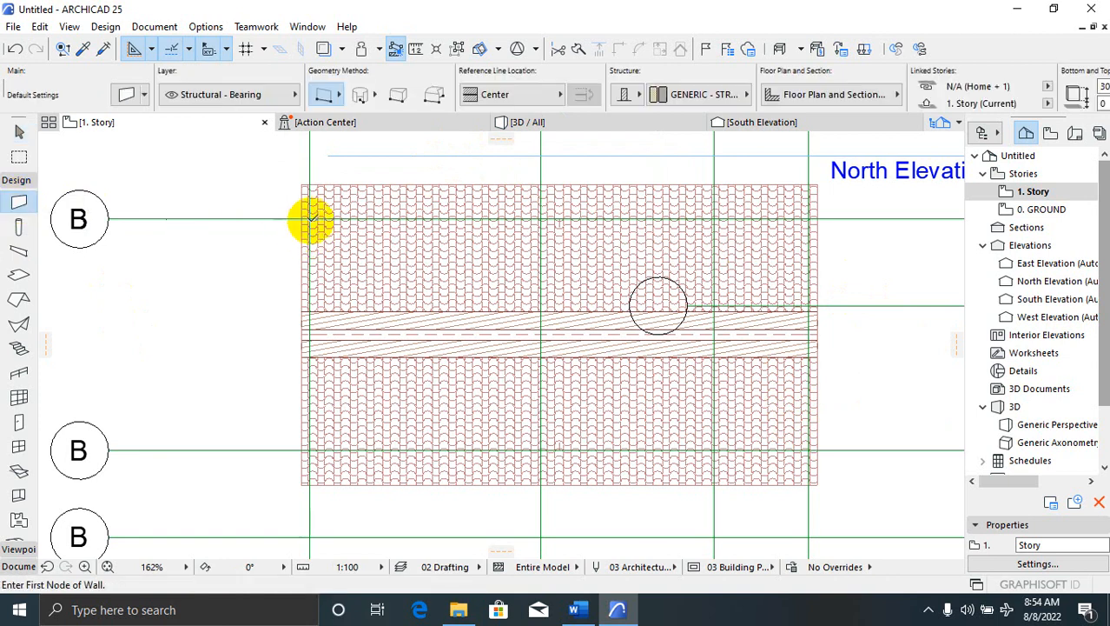
click(310, 219)
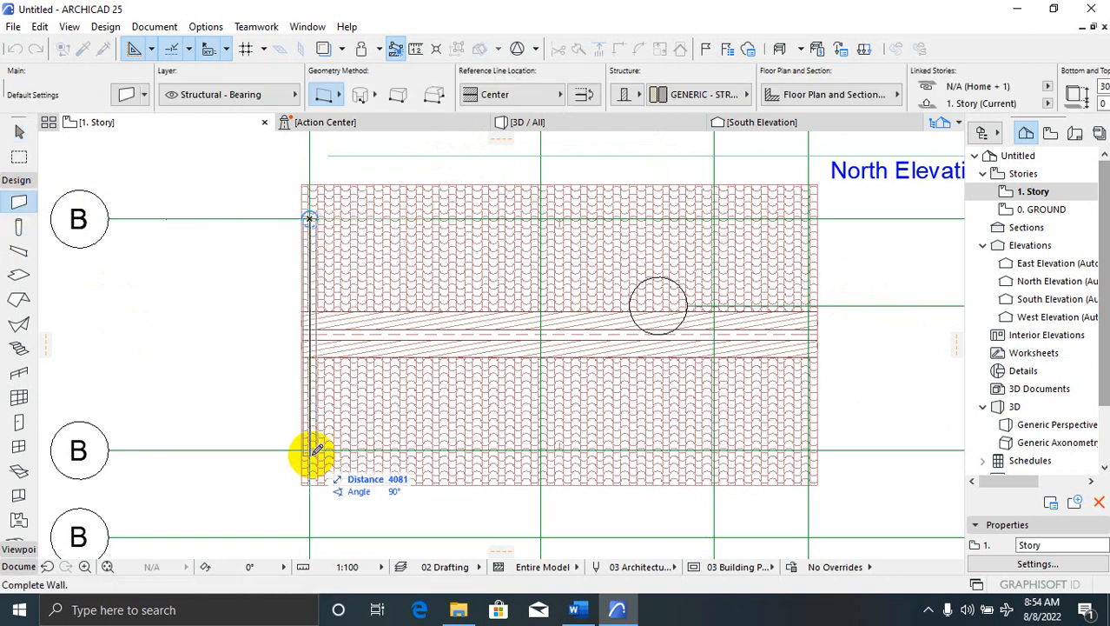
click(310, 450)
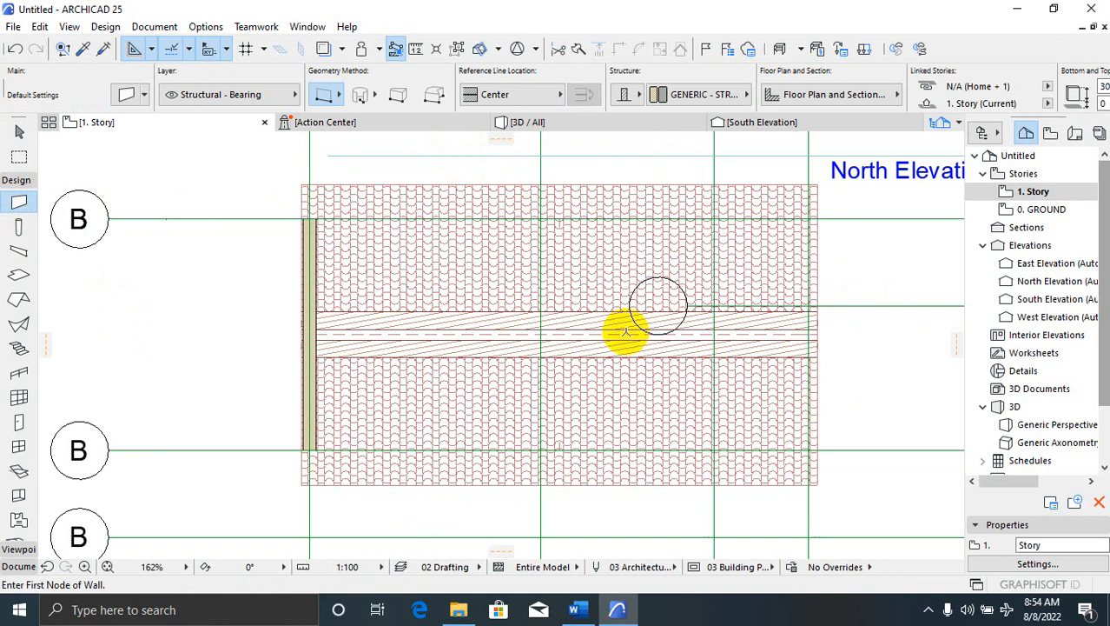
click(808, 218)
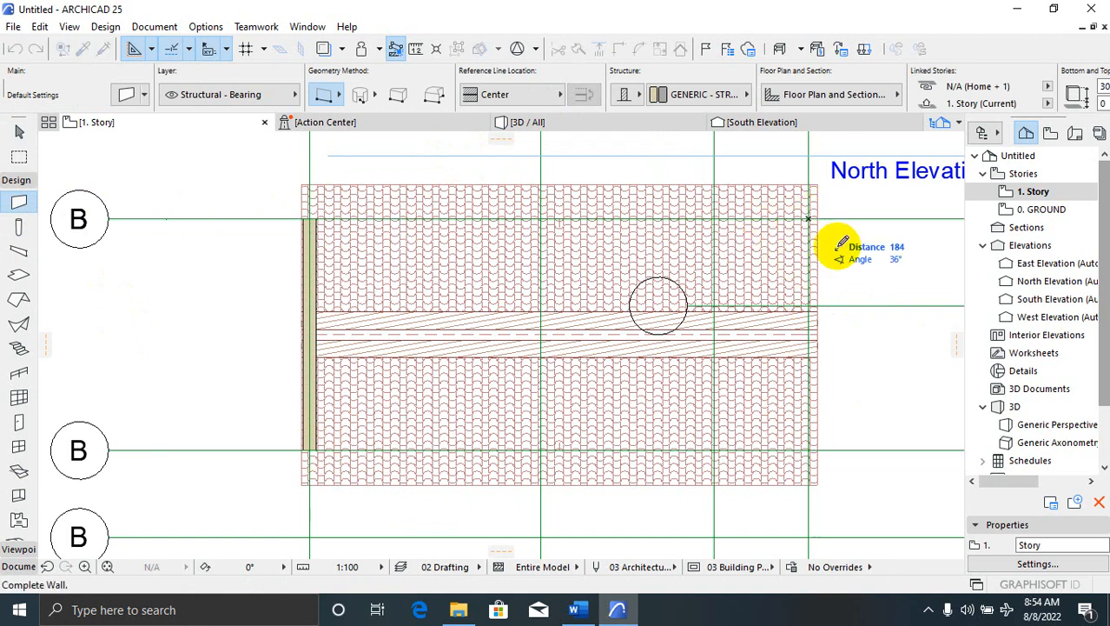
click(808, 449)
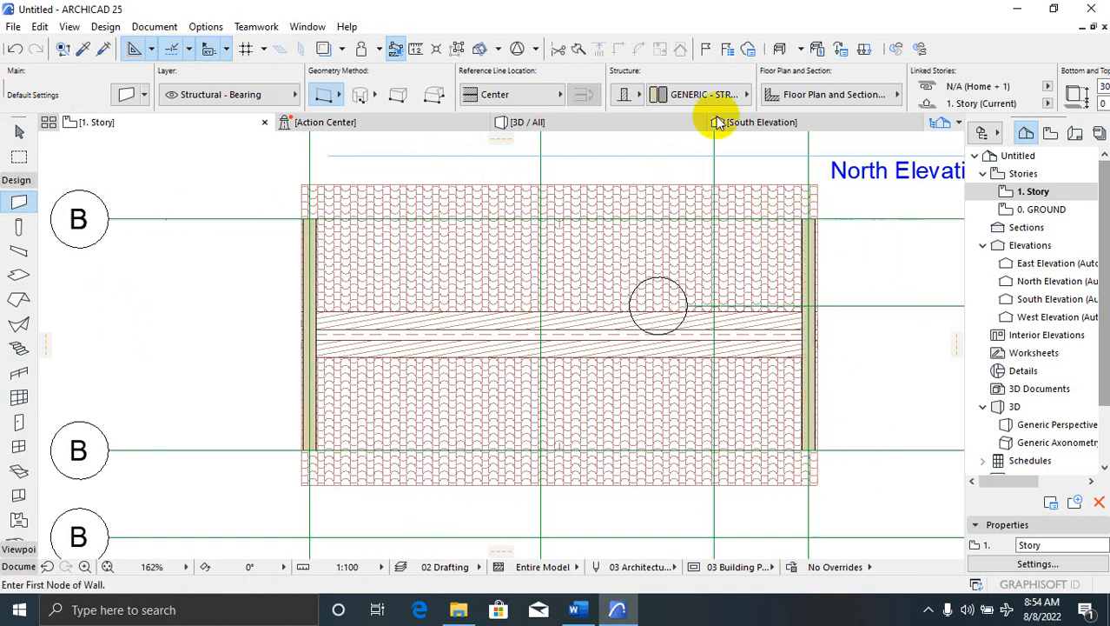
click(557, 125)
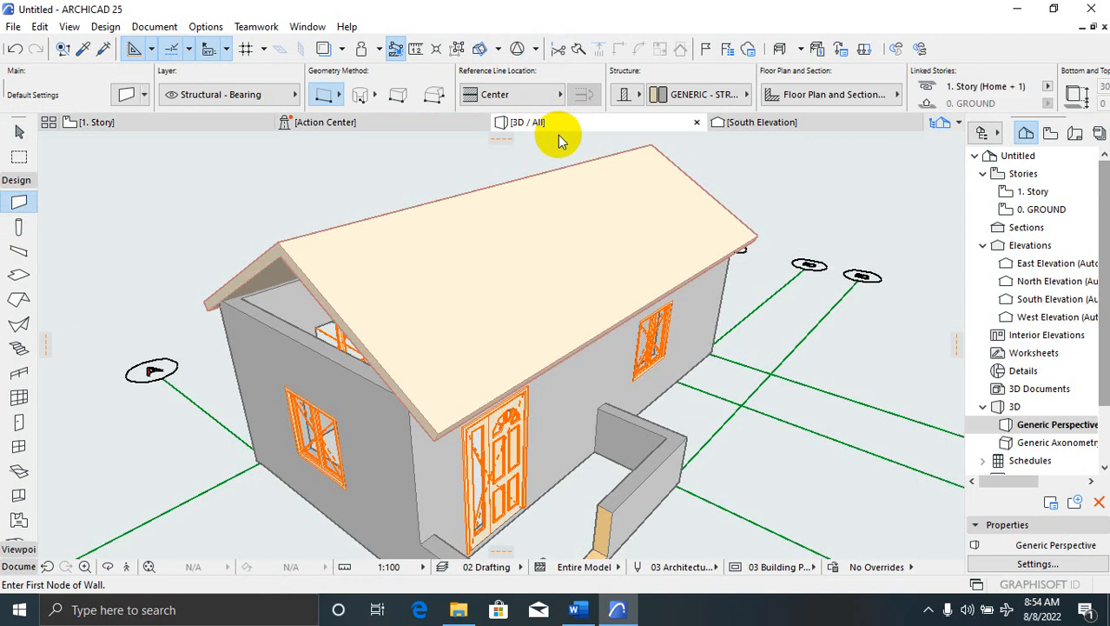
Trim the tall front gable wall to the roof with Trim Elements to Roof/Shell
shift+middle_drag(367, 250, 268, 191)
shift+middle_drag(352, 345, 736, 263)
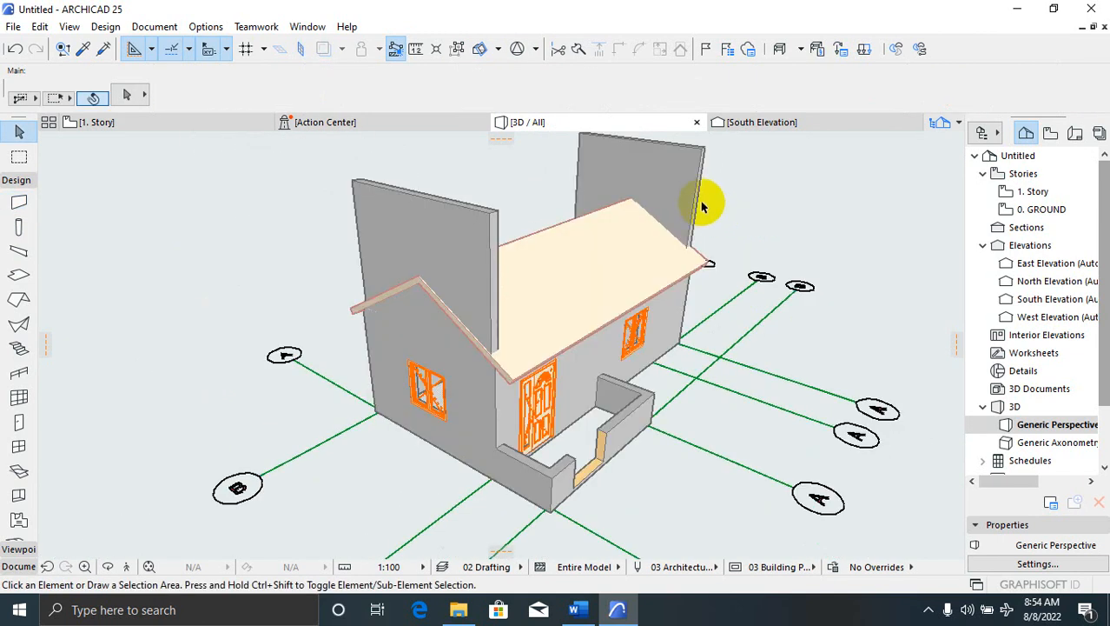
shift+middle_drag(430, 446, 550, 382)
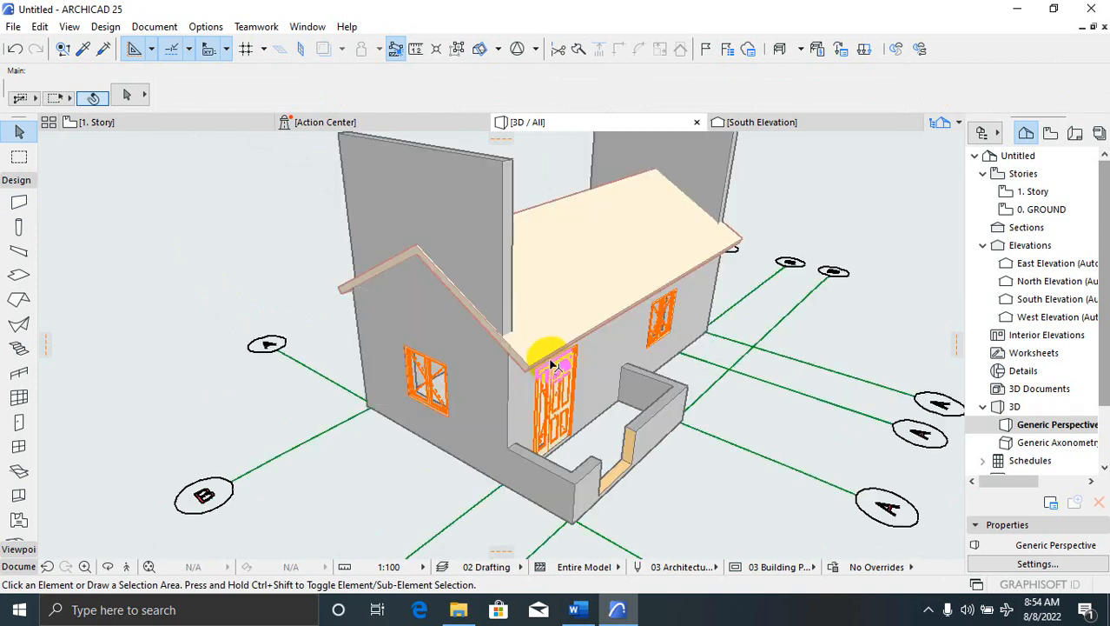
click(553, 342)
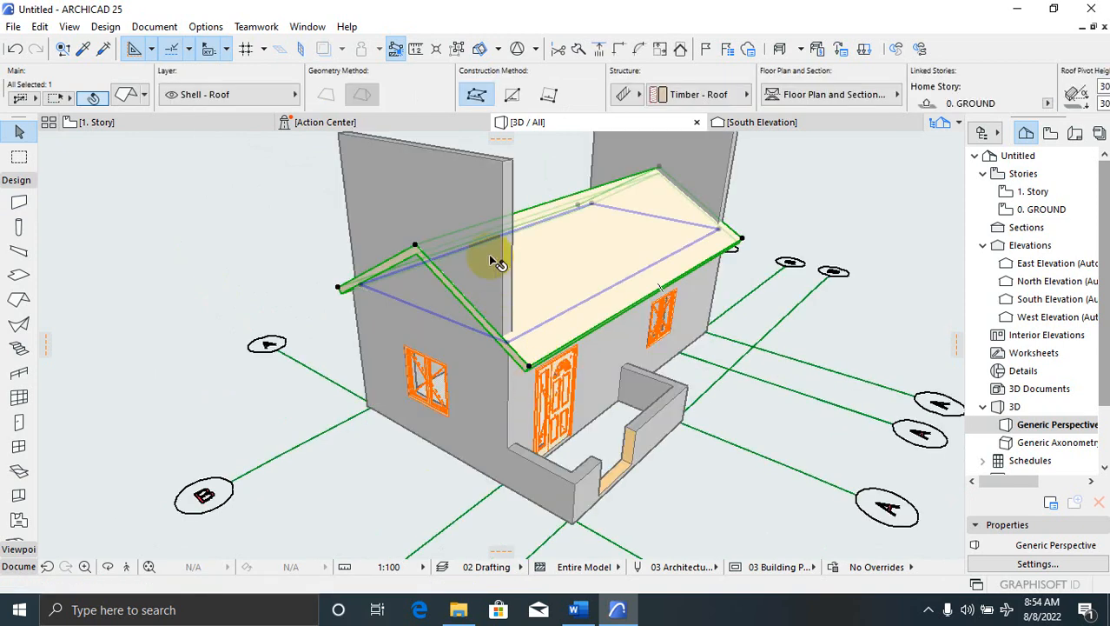
shift+click(476, 202)
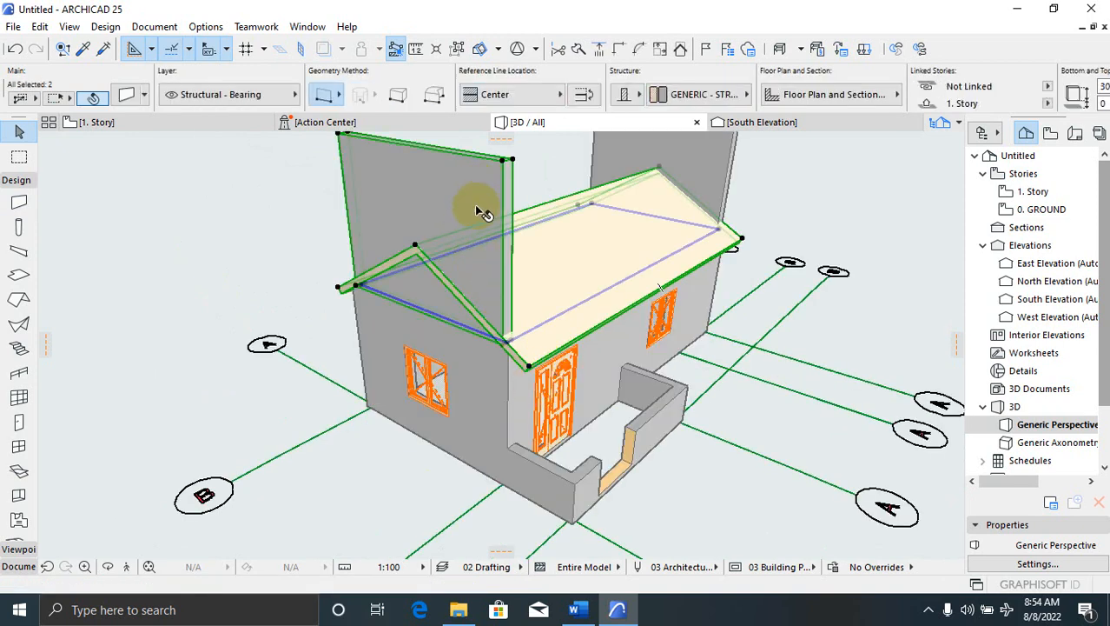
right_click(478, 209)
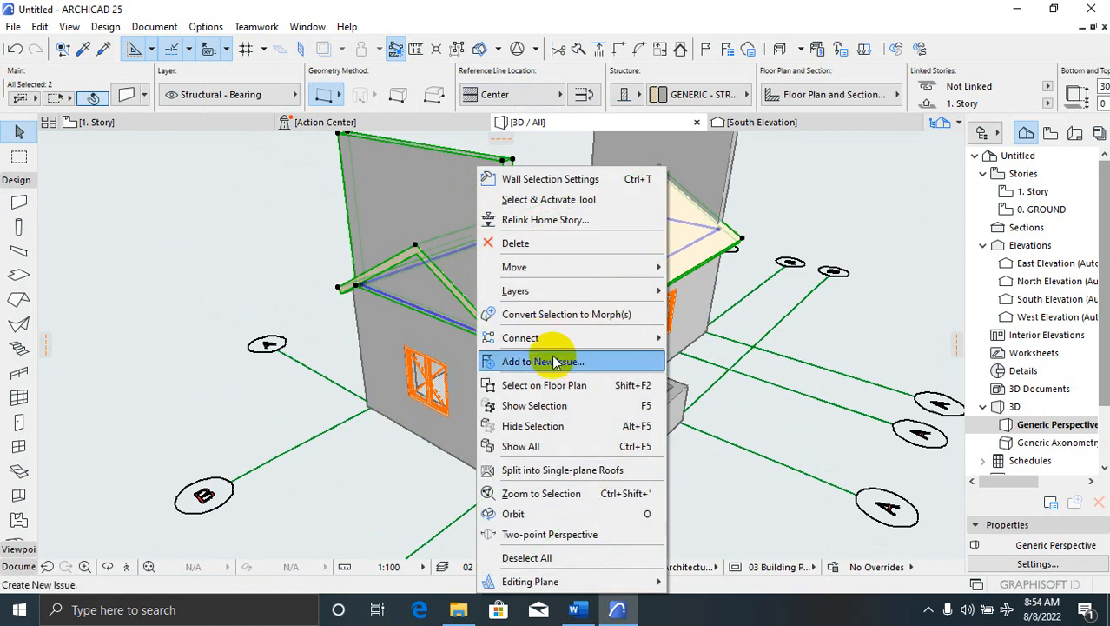
mouse_move(570, 346)
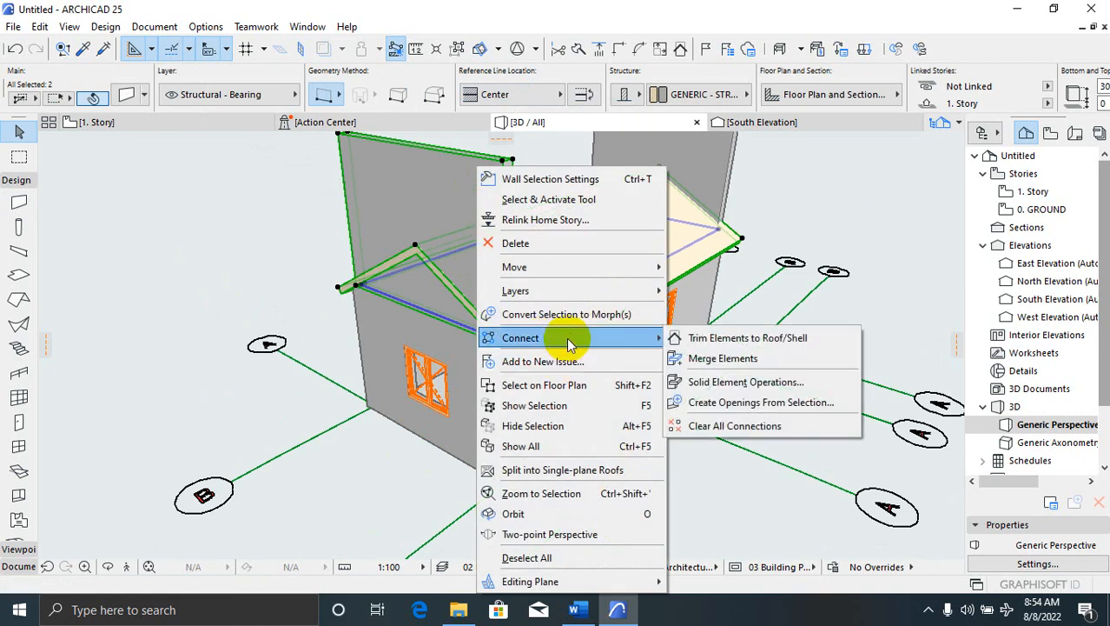
click(819, 346)
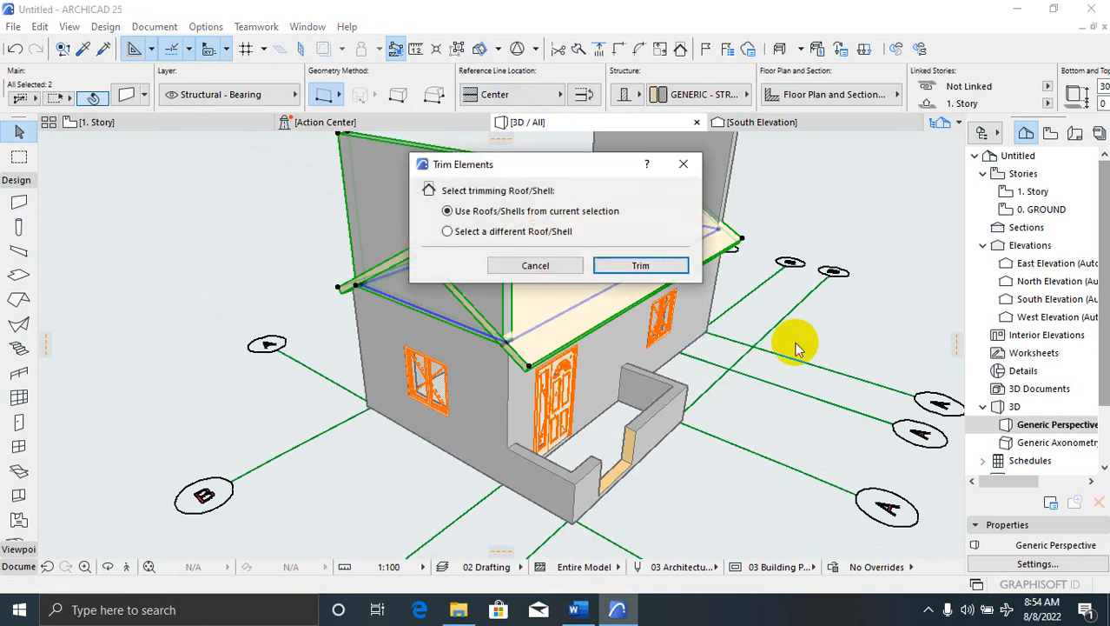
click(641, 265)
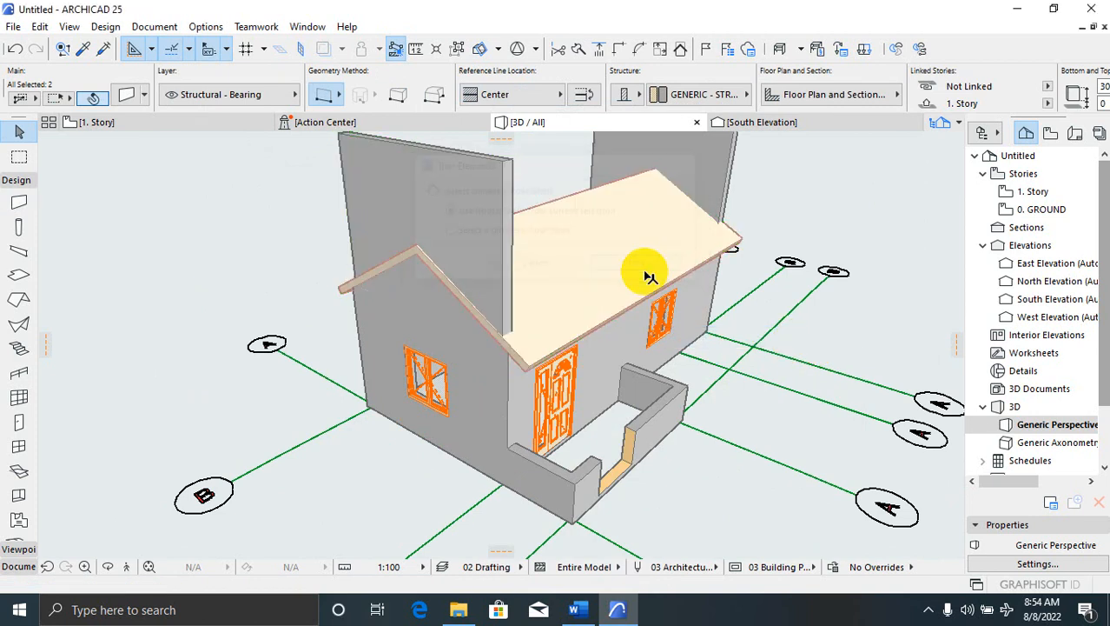
click(383, 225)
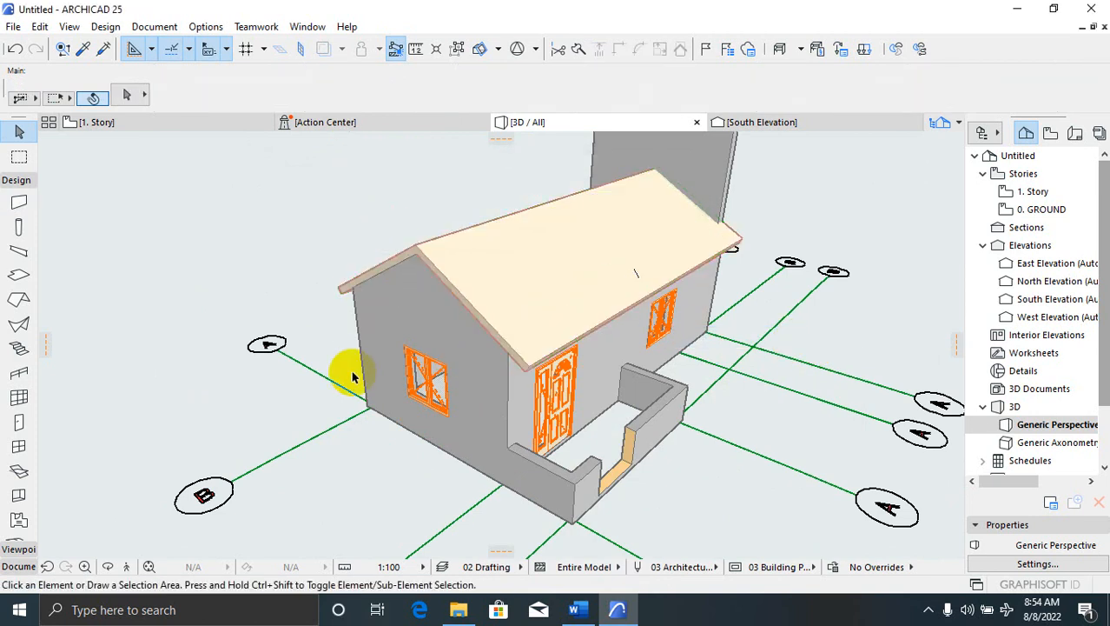
Orbit the 3D view around to face the far gable wall
mouse_move(352, 375)
mouse_down()
mouse_move(396, 339)
mouse_move(261, 315)
mouse_up()
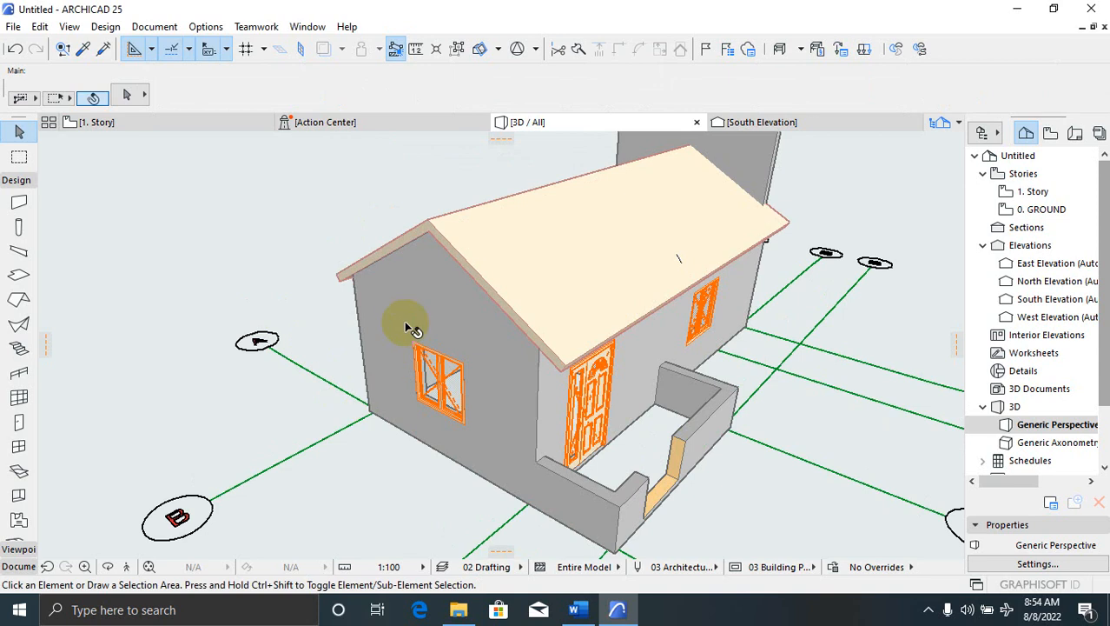
mouse_move(414, 273)
mouse_down()
mouse_move(154, 362)
mouse_move(633, 343)
mouse_up()
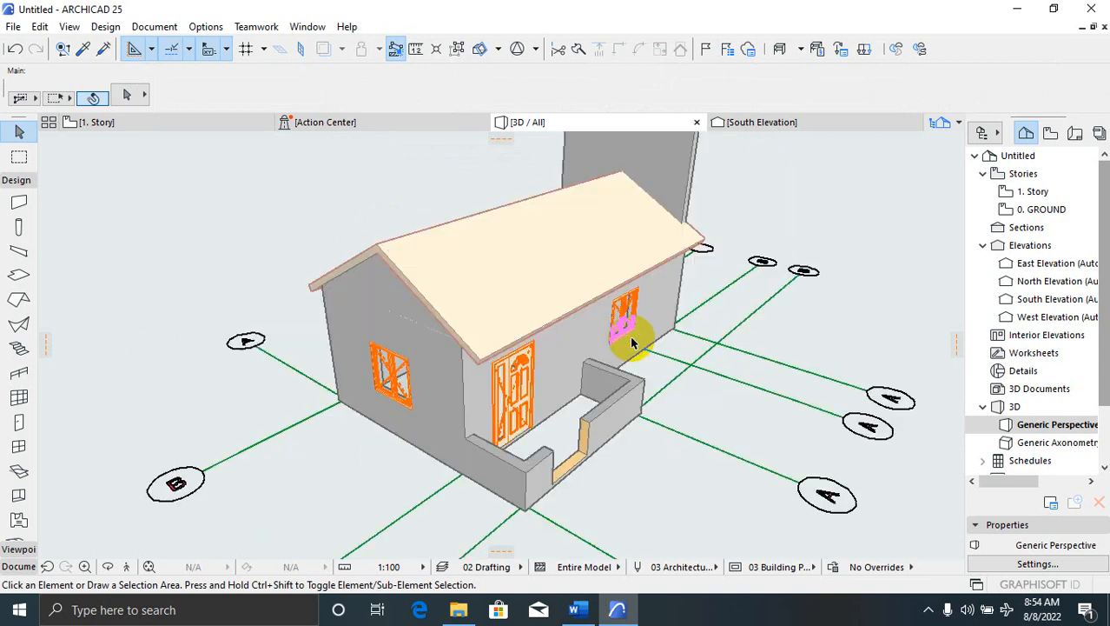
right_click(766, 214)
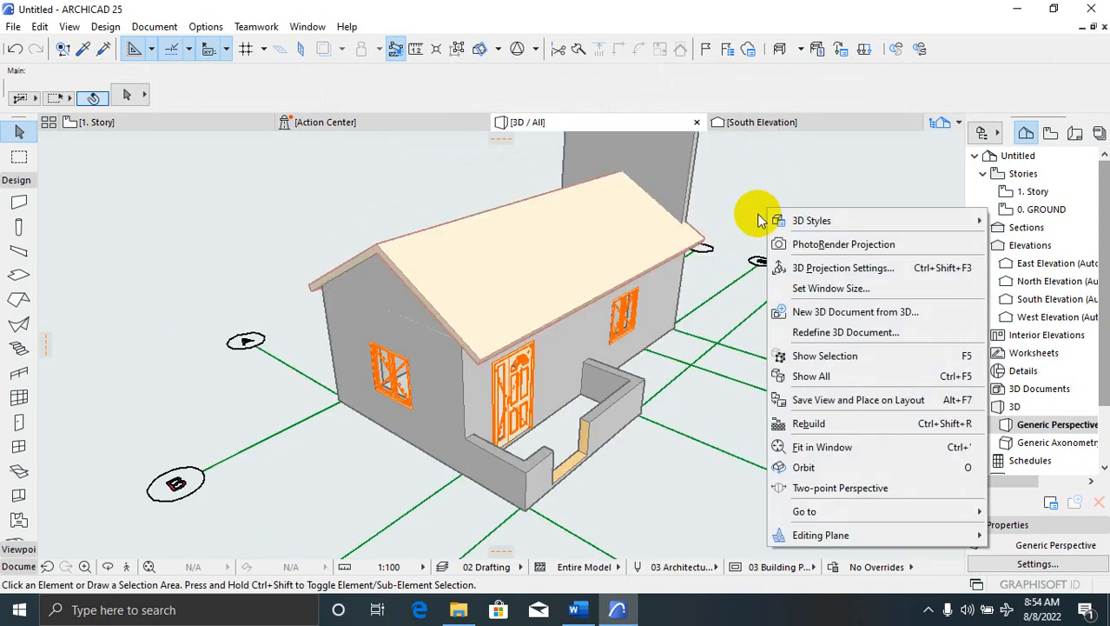
click(833, 468)
drag(883, 325, 785, 297)
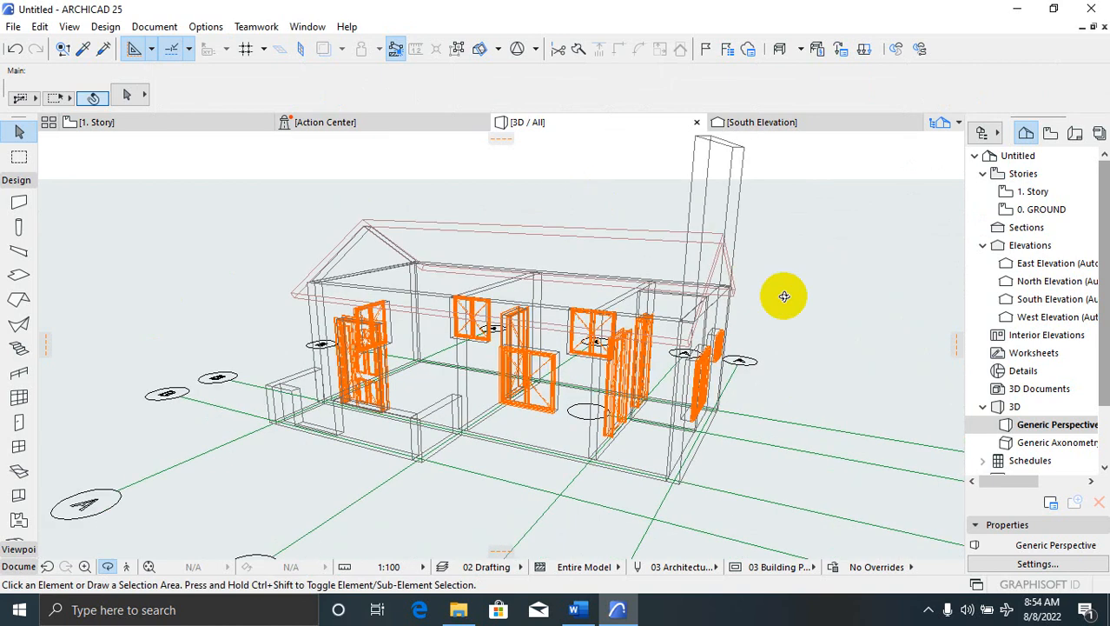
right_click(755, 307)
click(765, 315)
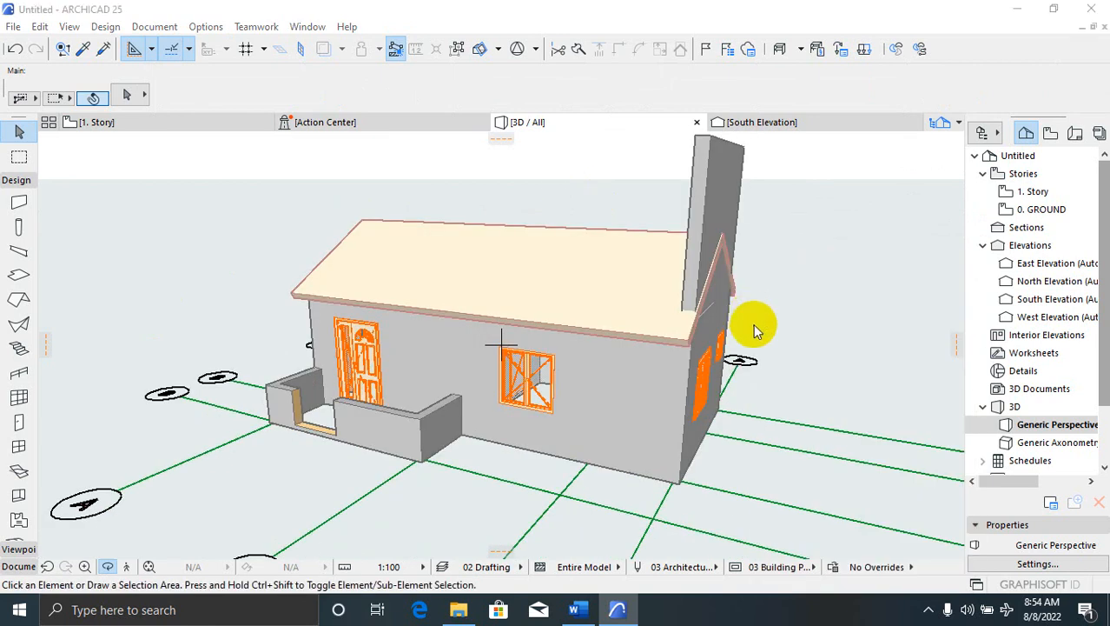
click(808, 88)
drag(761, 280, 753, 305)
Trim the far gable wall to the roof with Trim Elements to Roof/Shell, then clear the selection
click(719, 314)
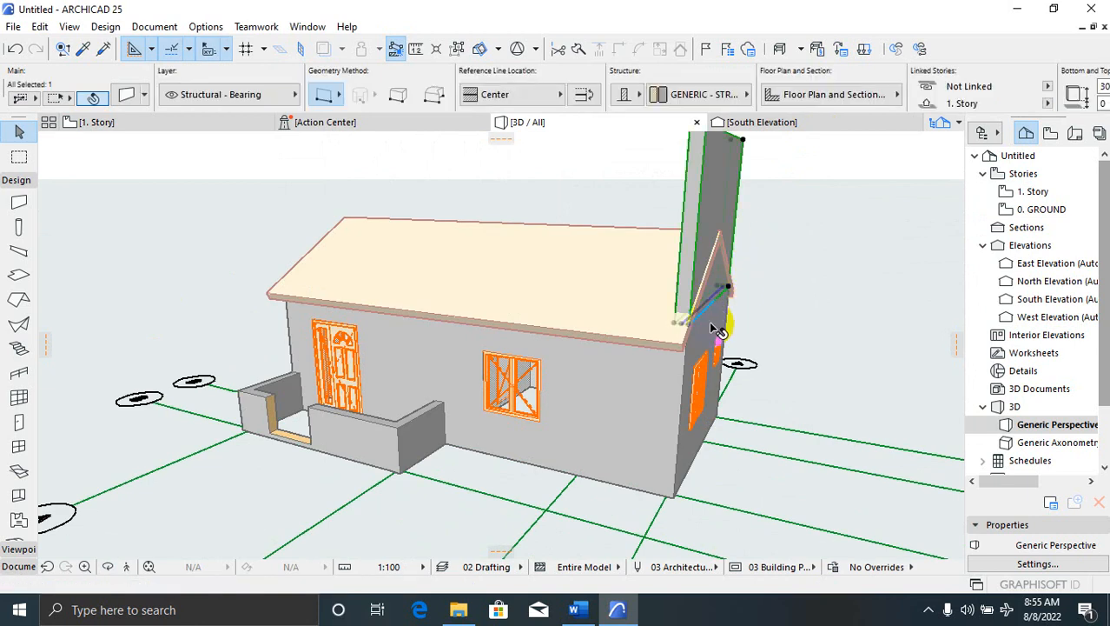
click(646, 333)
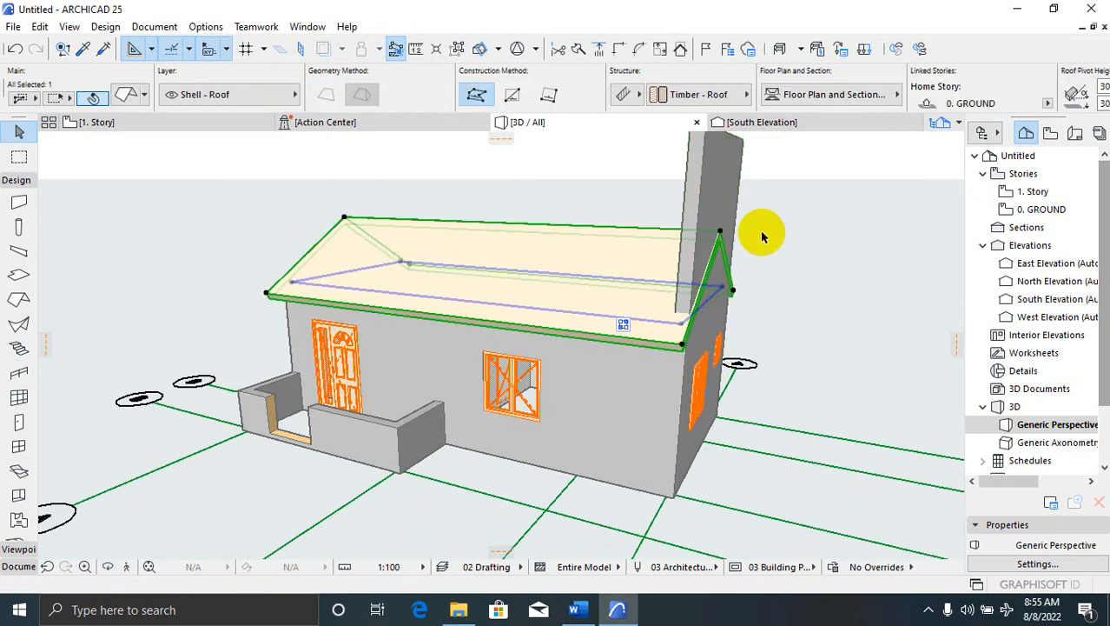
shift+click(718, 200)
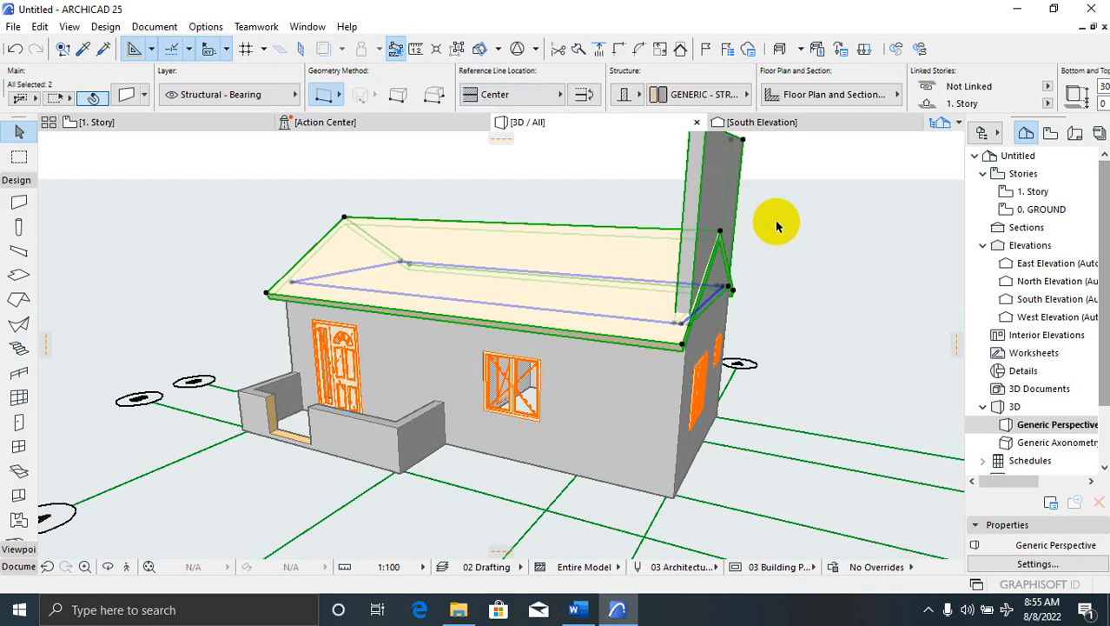
right_click(776, 225)
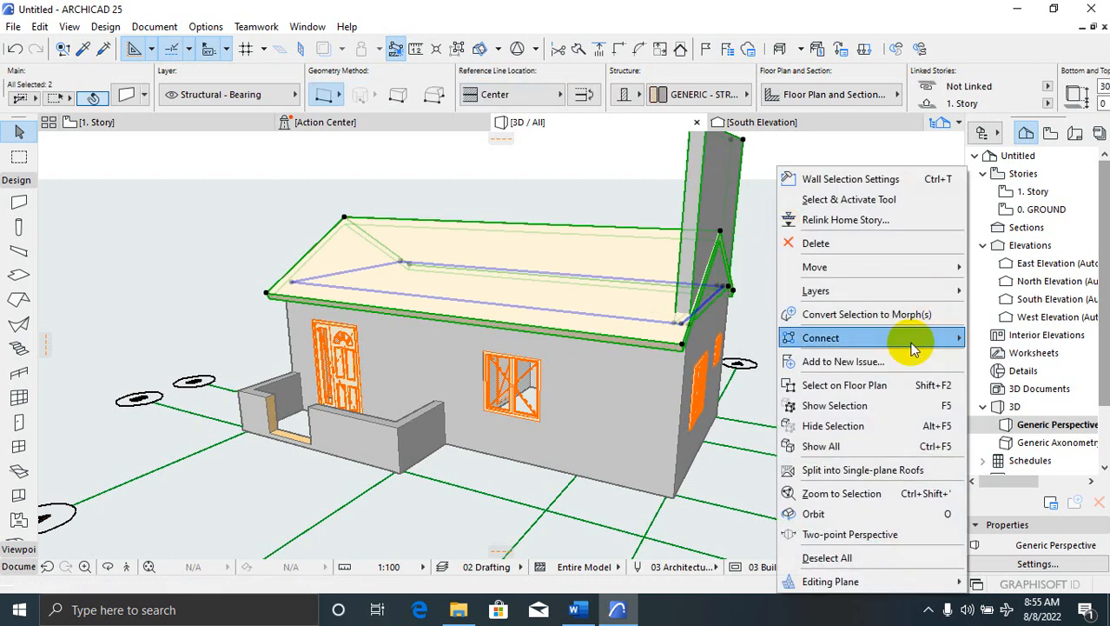
mouse_move(914, 347)
click(665, 340)
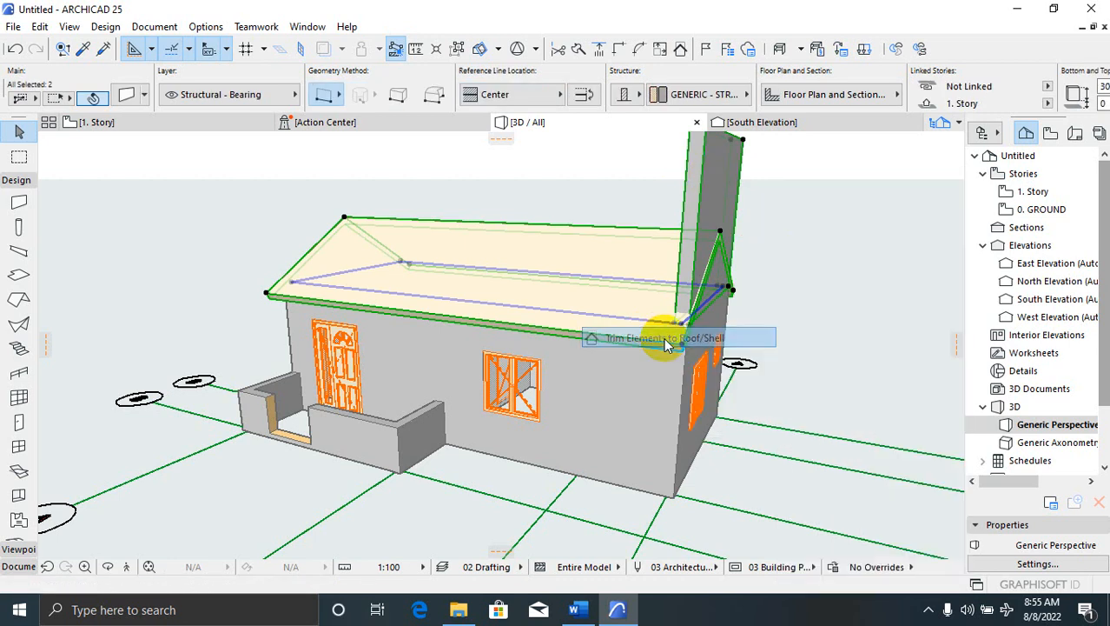
click(659, 266)
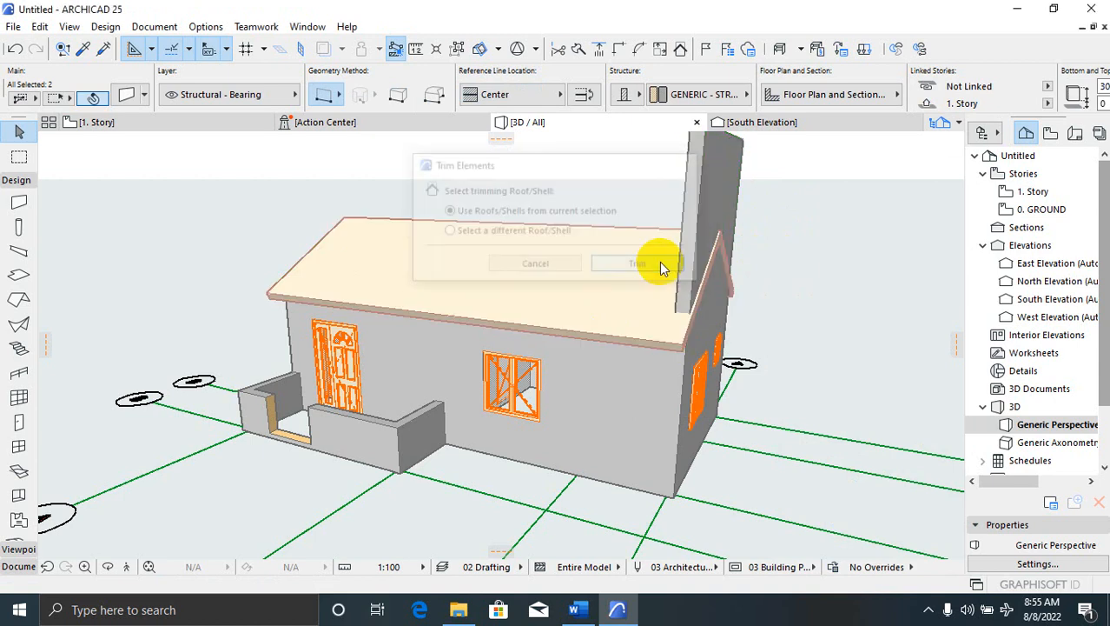
click(761, 243)
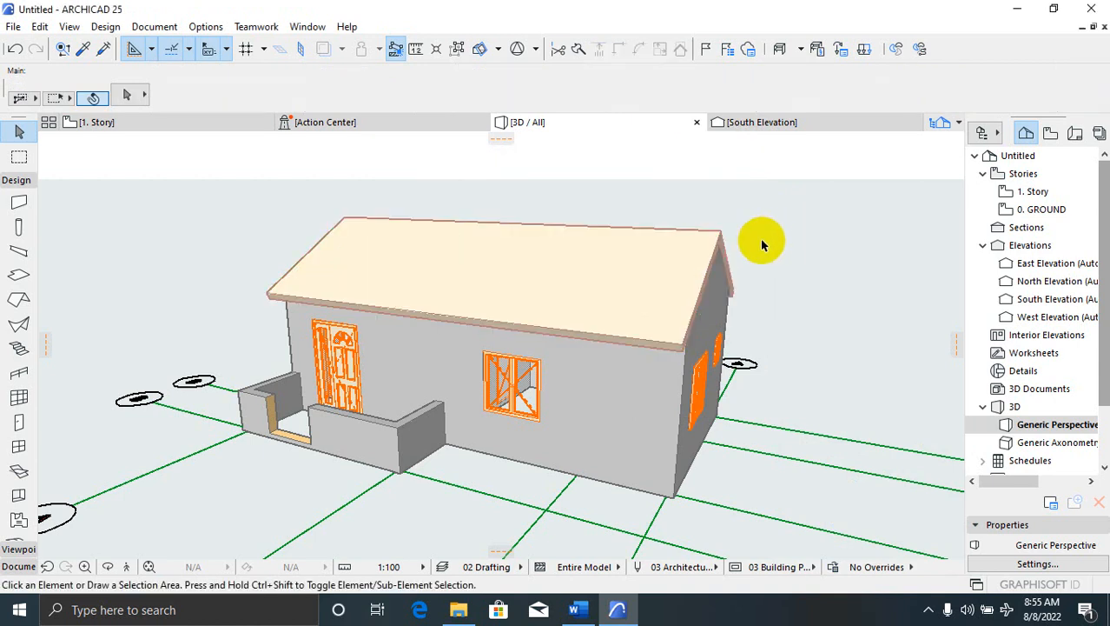
click(711, 244)
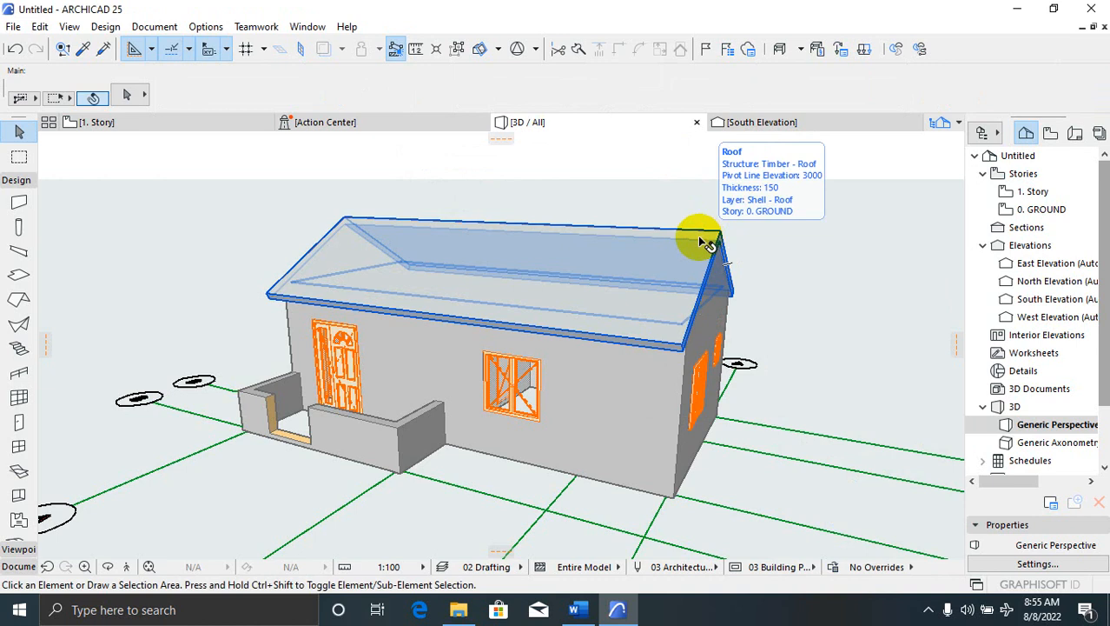
click(825, 240)
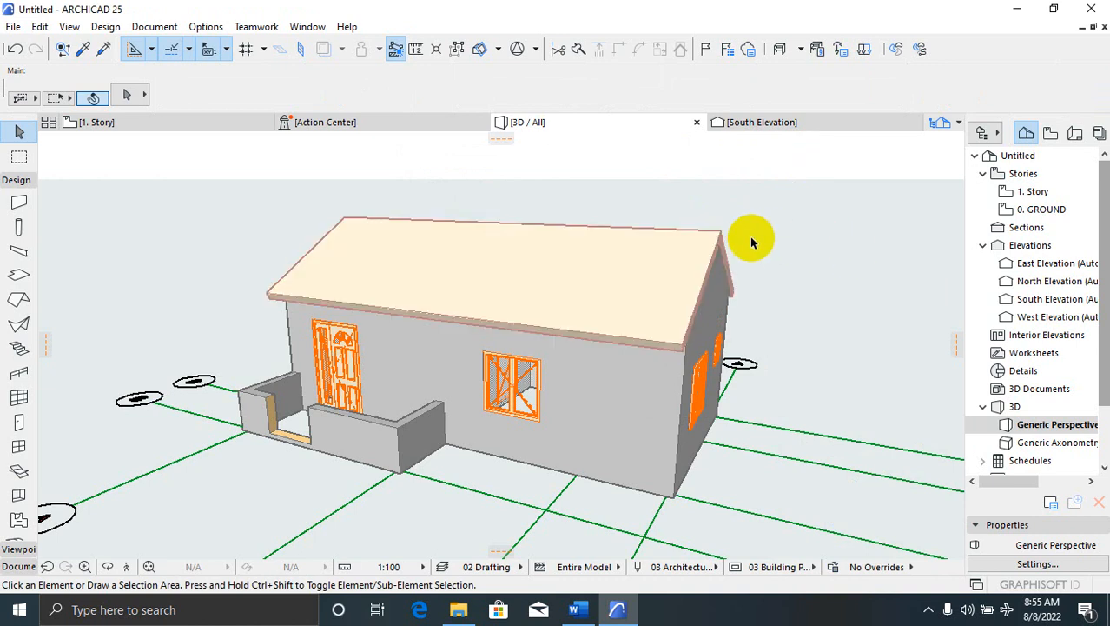